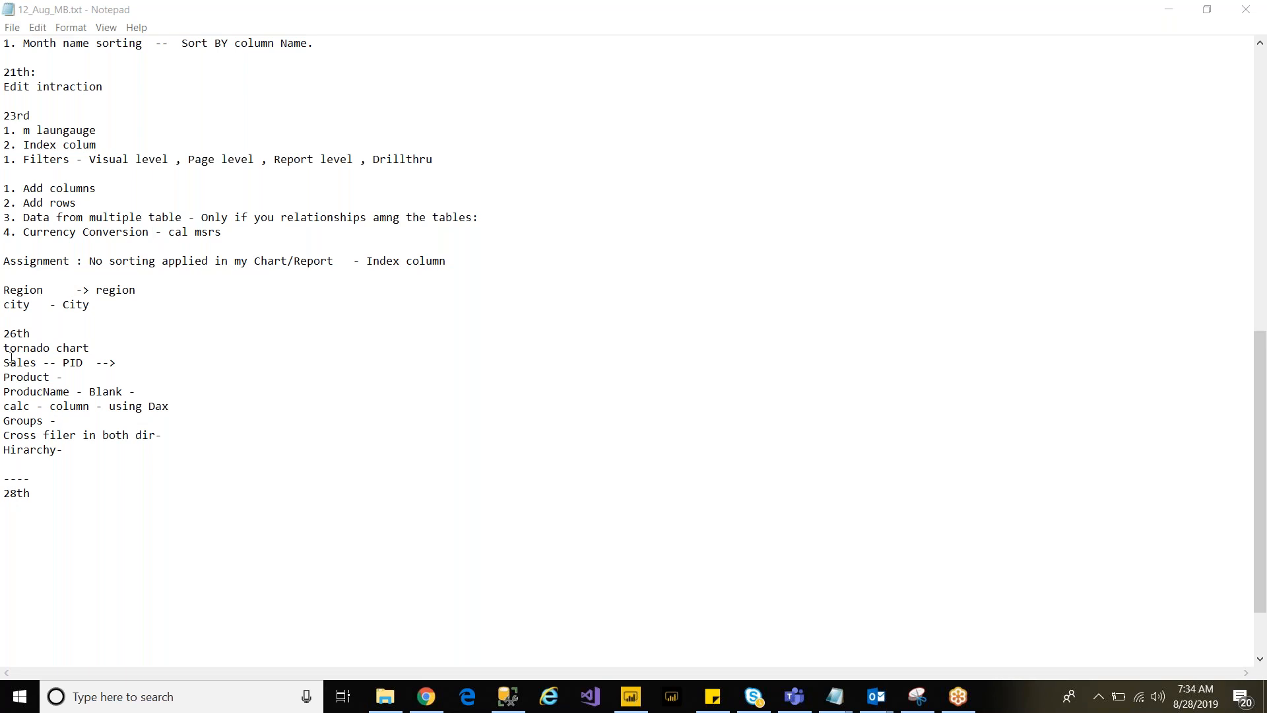
Step: Extend the tornado chart note under 26th with "- Comparing two variables / Measures"
left_click_drag(6, 349, 98, 346)
left_click(99, 346)
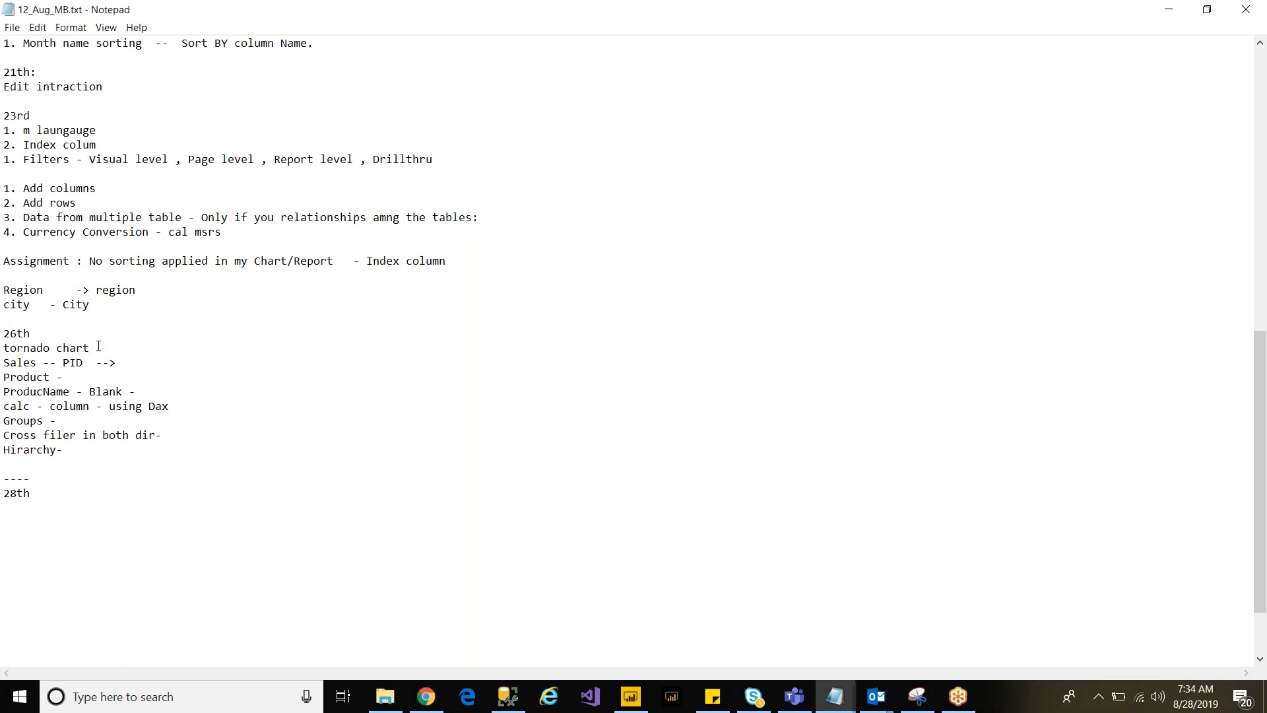
type("Con")
key("BackSpace")
type("mparing two me")
key("BackSpace")
key("BackSpace")
type("variables / Measures")
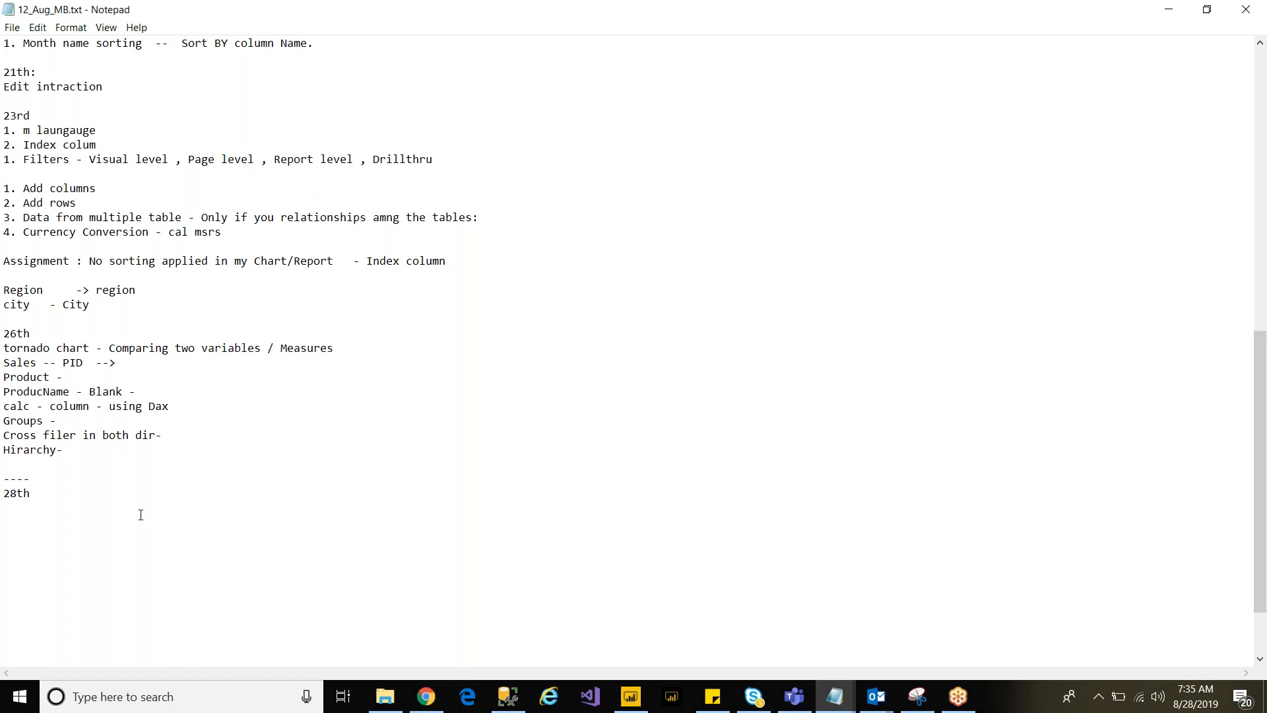
left_click_drag(17, 363, 57, 363)
left_click(61, 380)
left_click_drag(49, 410, 101, 409)
left_click_drag(5, 426, 47, 437)
Step: Add "1. Import theme" as the first item under the 28th heading
left_click(37, 494)
key("Return")
type("Import theme")
left_click_drag(49, 507, 83, 508)
left_click(85, 508)
left_click_drag(84, 508, 5, 508)
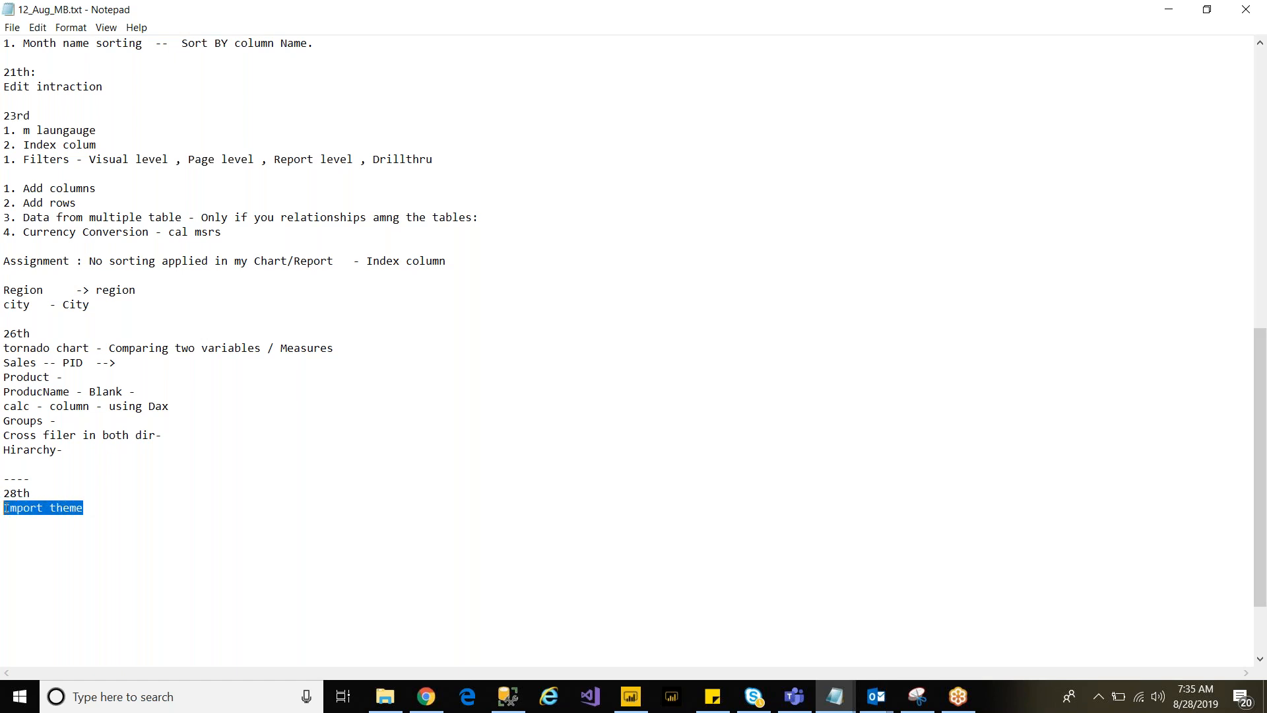
left_click(6, 508)
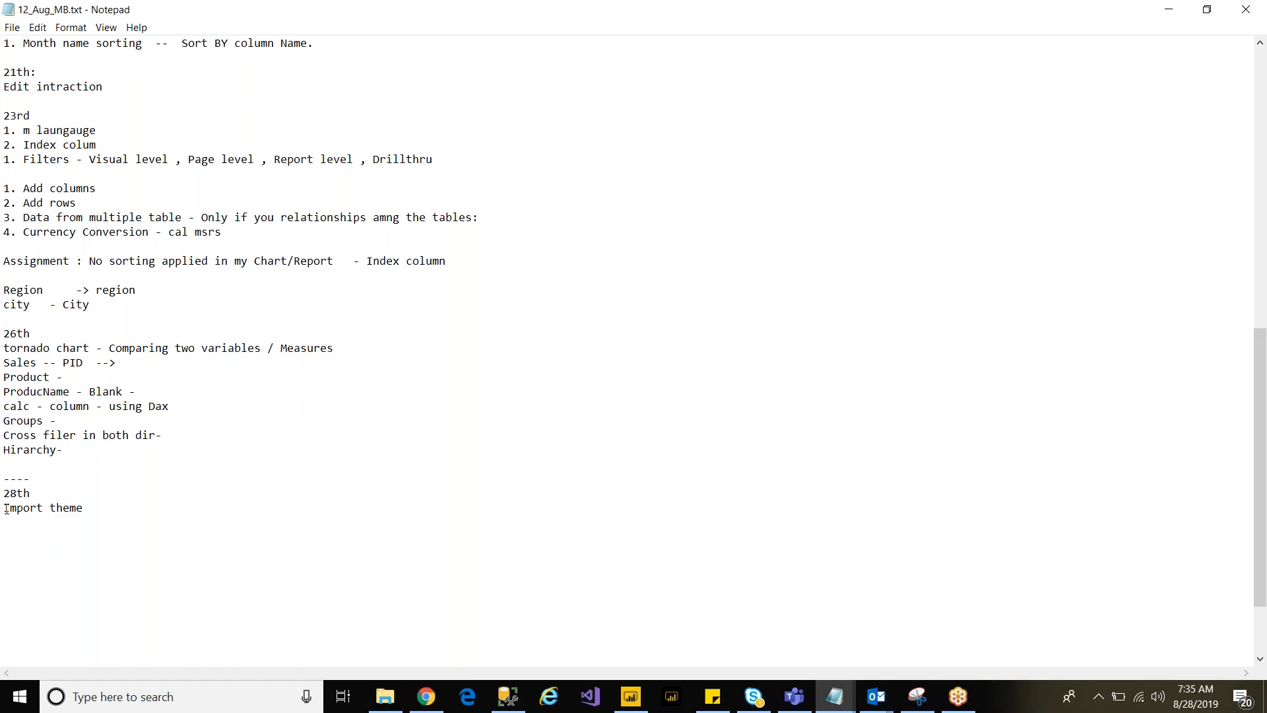
type("1.")
Step: Add an empty item numbered "2." below the Import theme line
left_click(108, 507)
key("Return")
type("2.")
key("BackSpace")
key("BackSpace")
type("3.")
key("BackSpace")
key("BackSpace")
key("BackSpace")
type("2.")
left_click(435, 704)
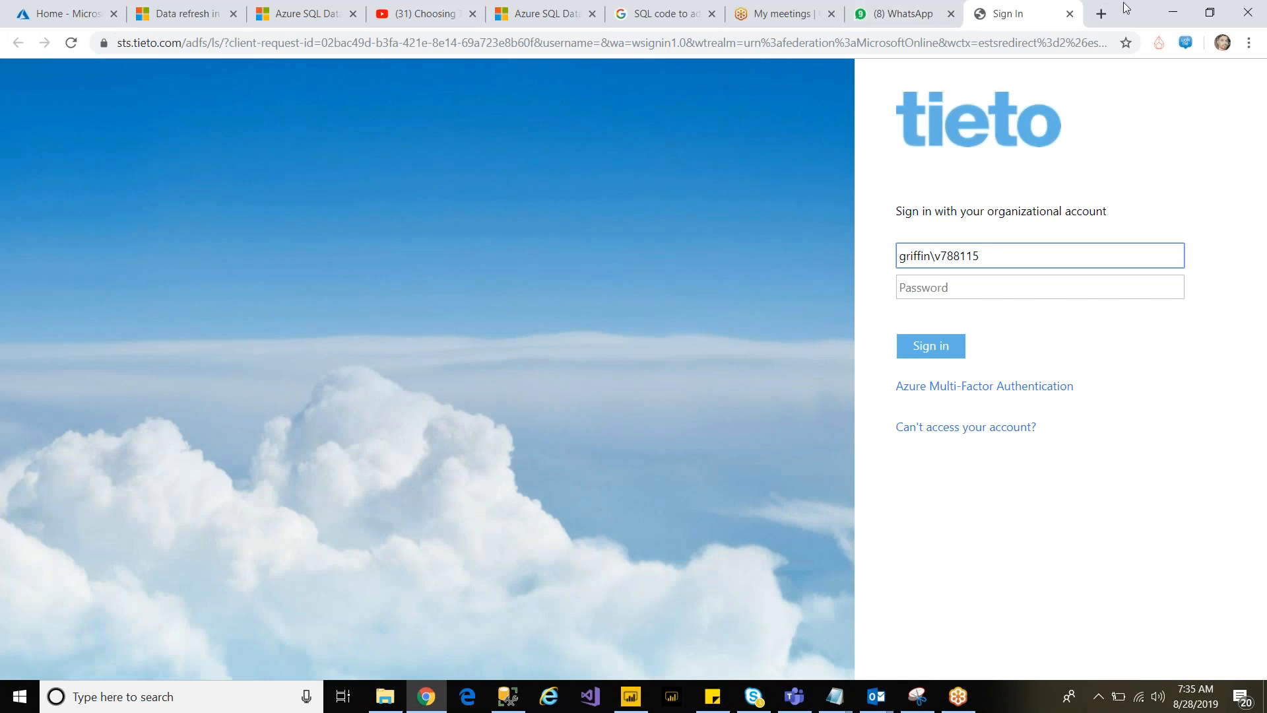
left_click(1142, 119)
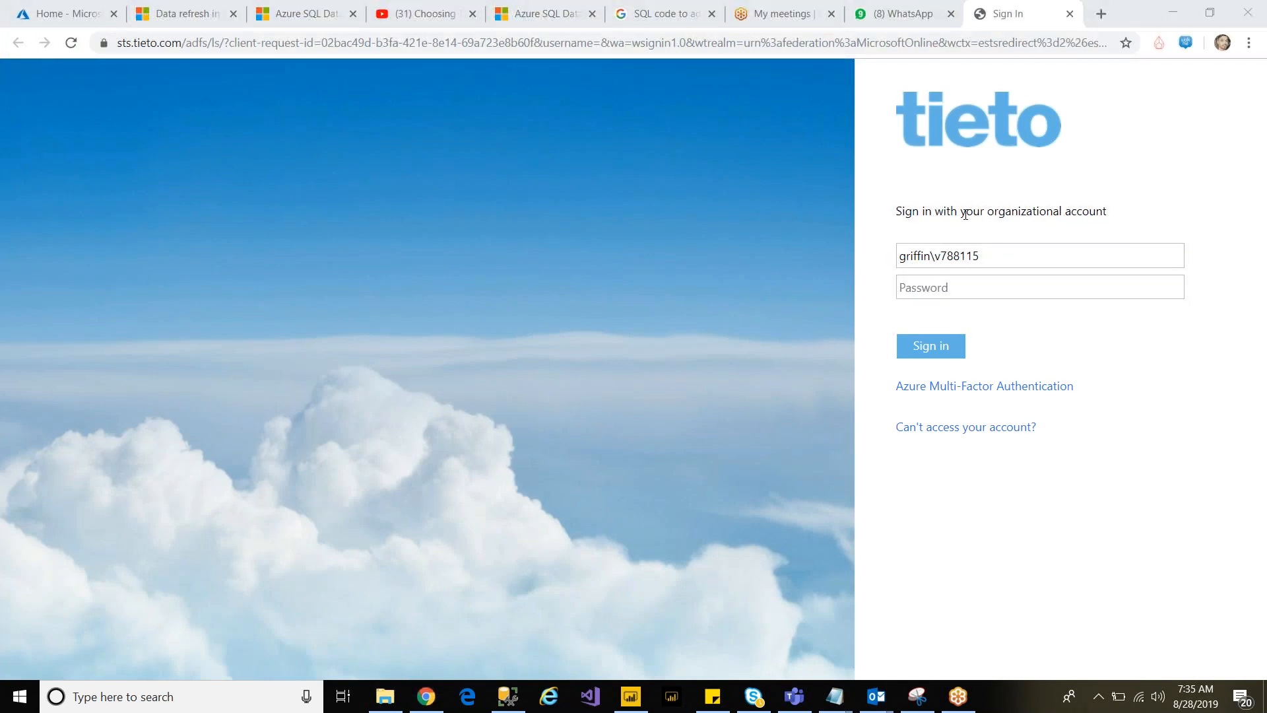
left_click(425, 705)
Step: Switch to File Explorer and open the Theme folder inside the PBT folder
left_click(390, 705)
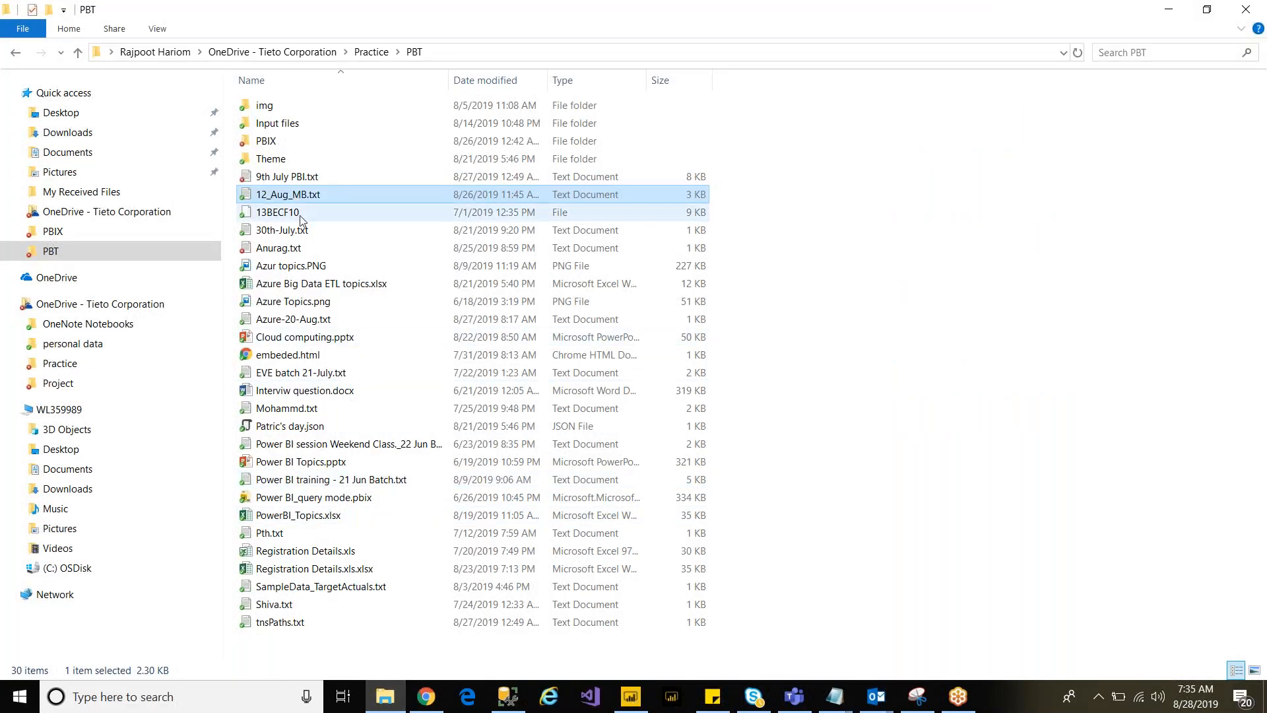
left_click(274, 143)
double_click(274, 143)
left_click(414, 52)
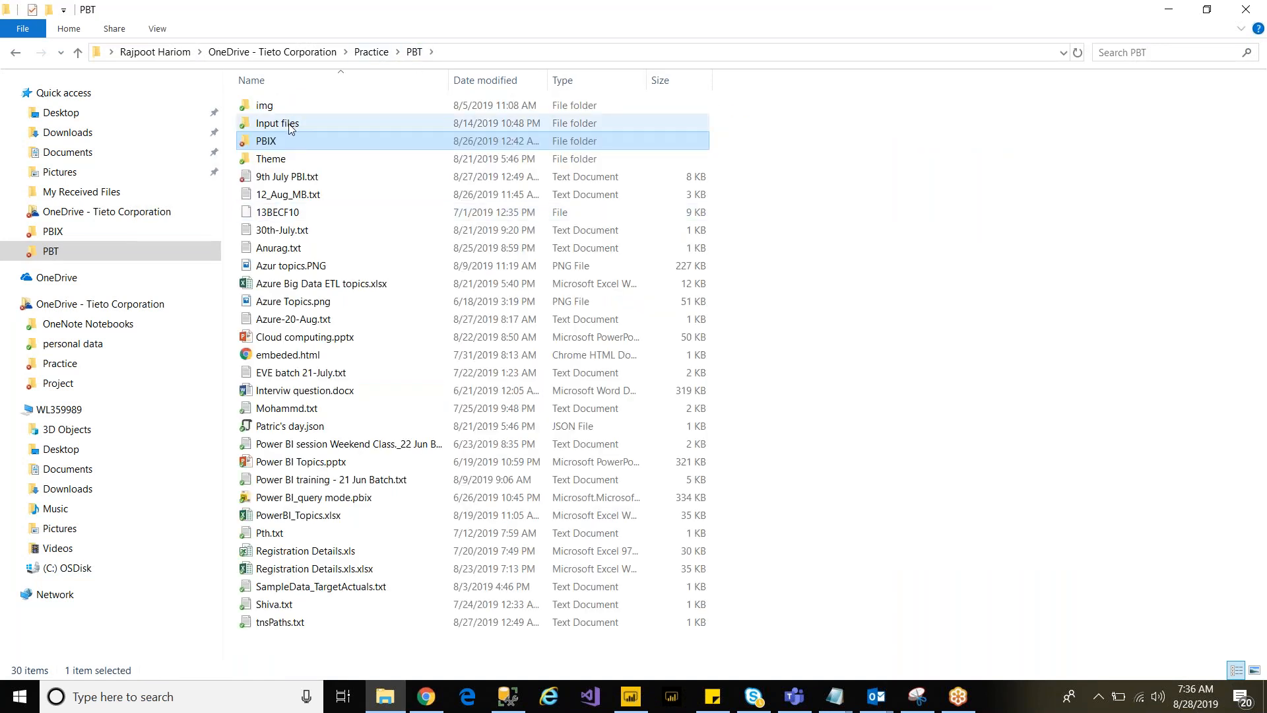
double_click(290, 127)
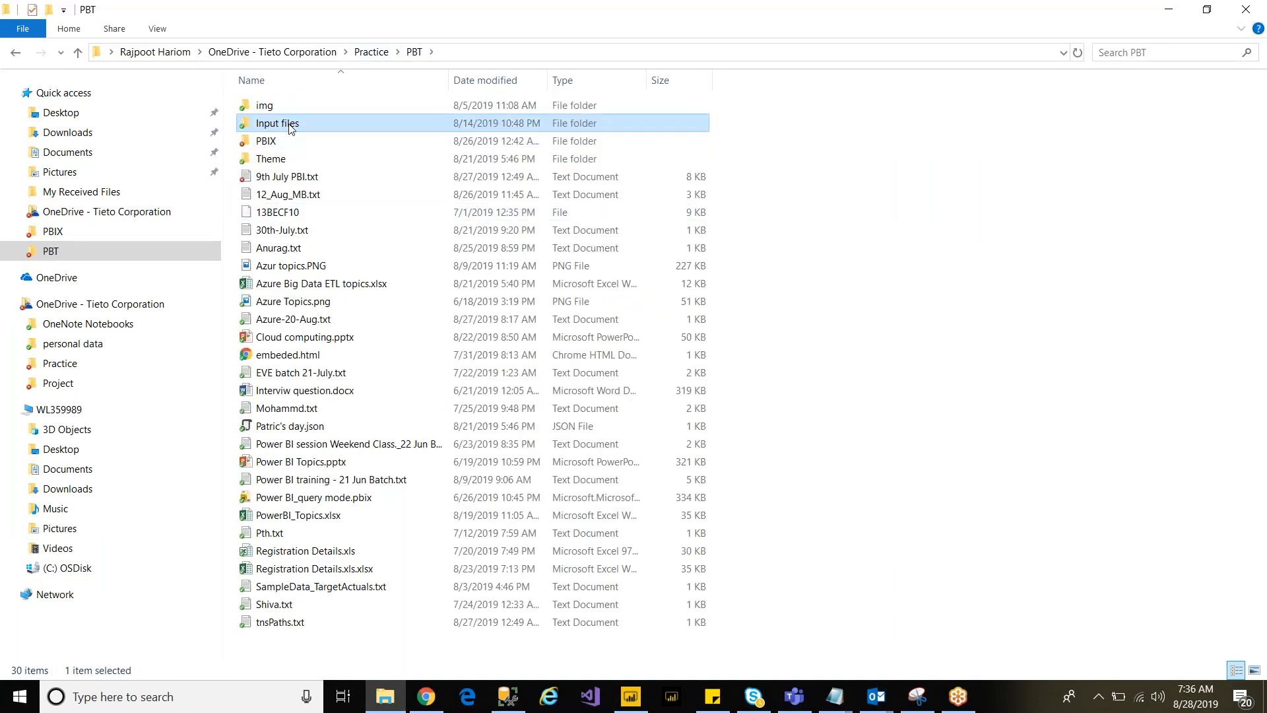
left_click(414, 52)
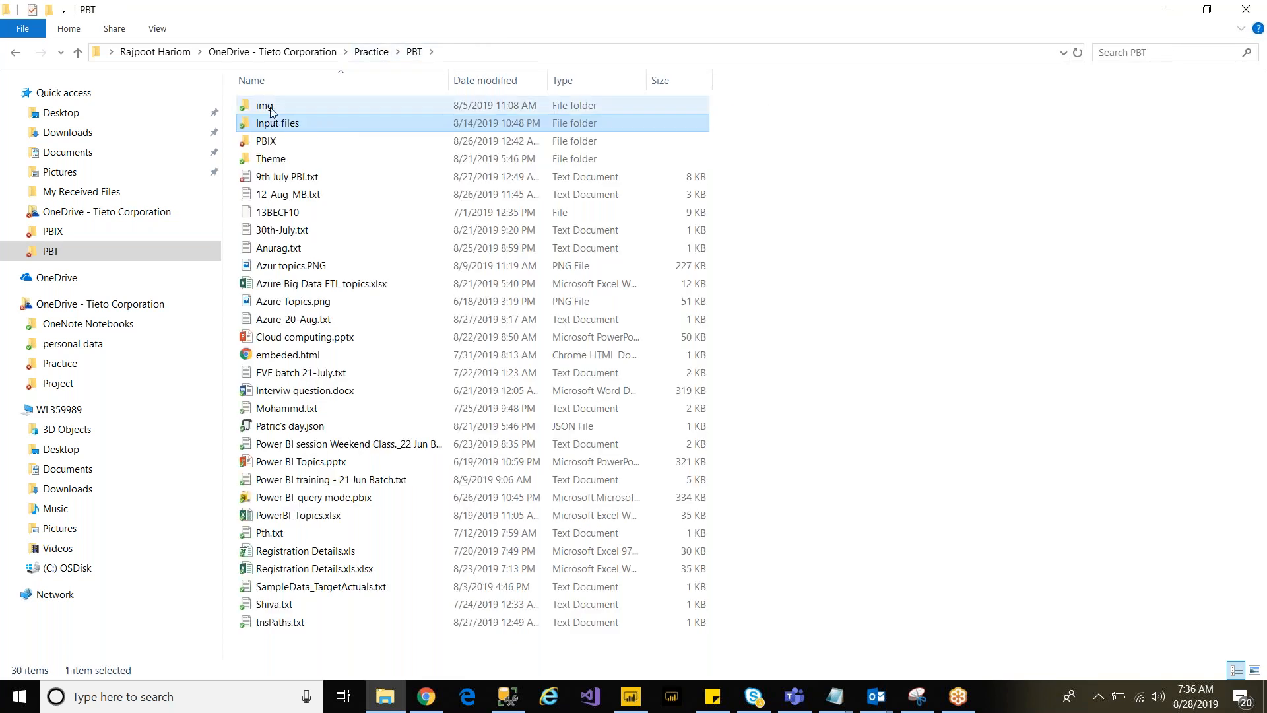
double_click(269, 159)
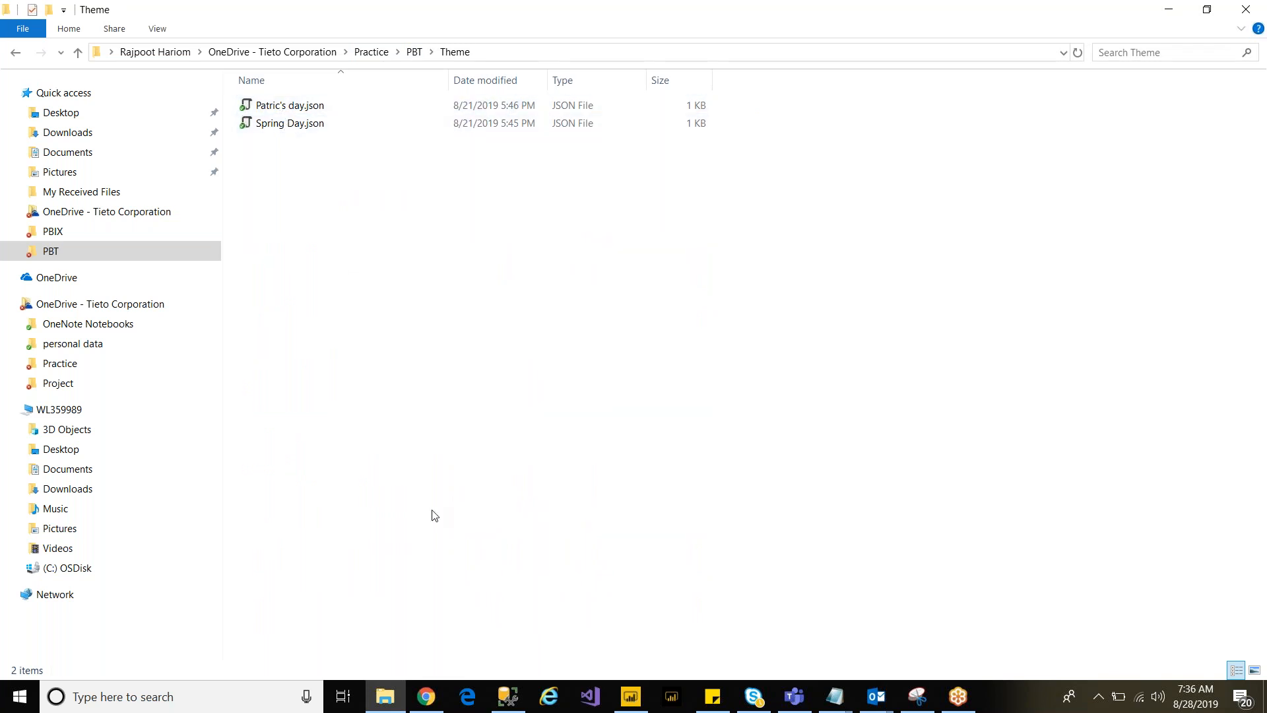
Step: Switch to the 12-Aug report in Power BI Desktop and apply the Default theme followed by the City park theme
left_click(631, 696)
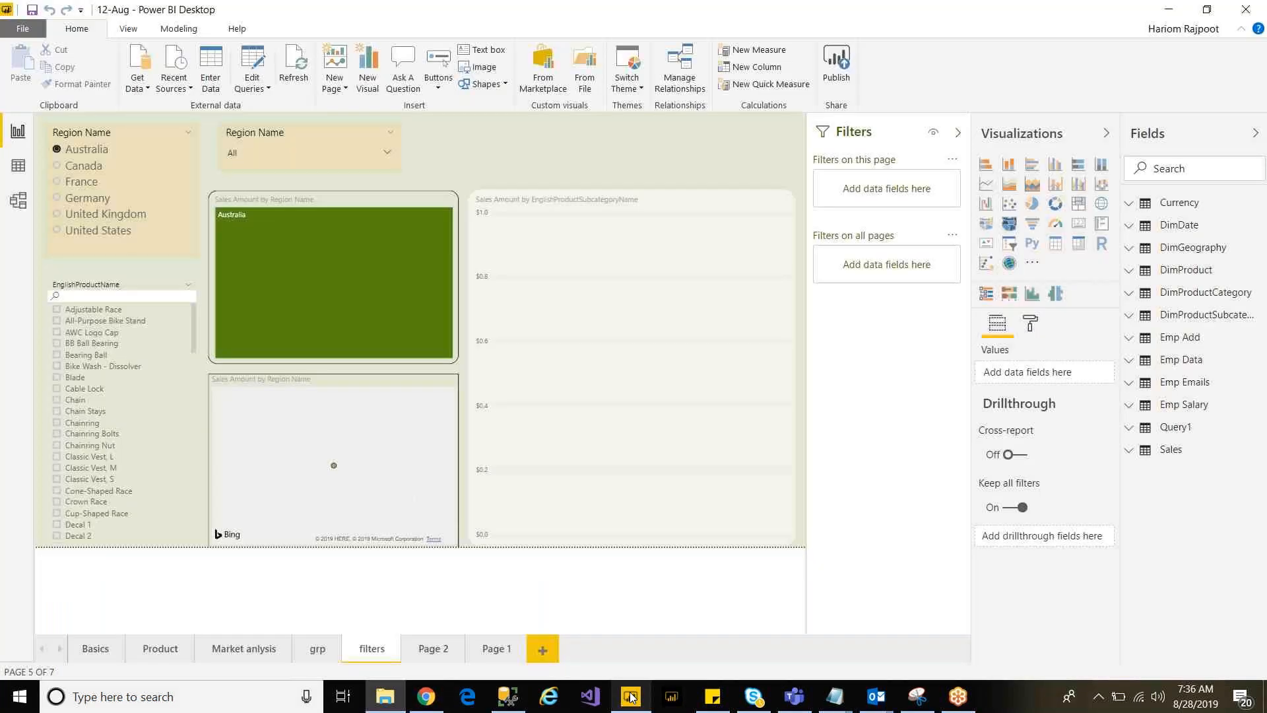
left_click(629, 86)
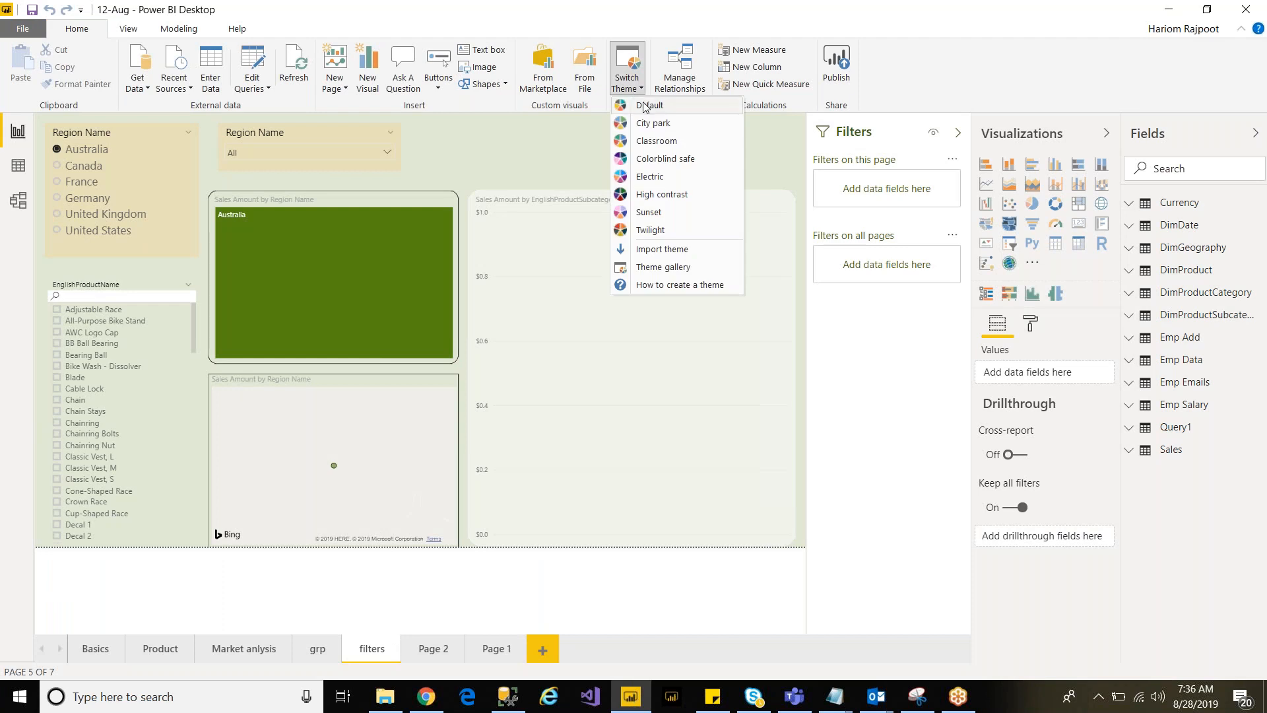
left_click(648, 107)
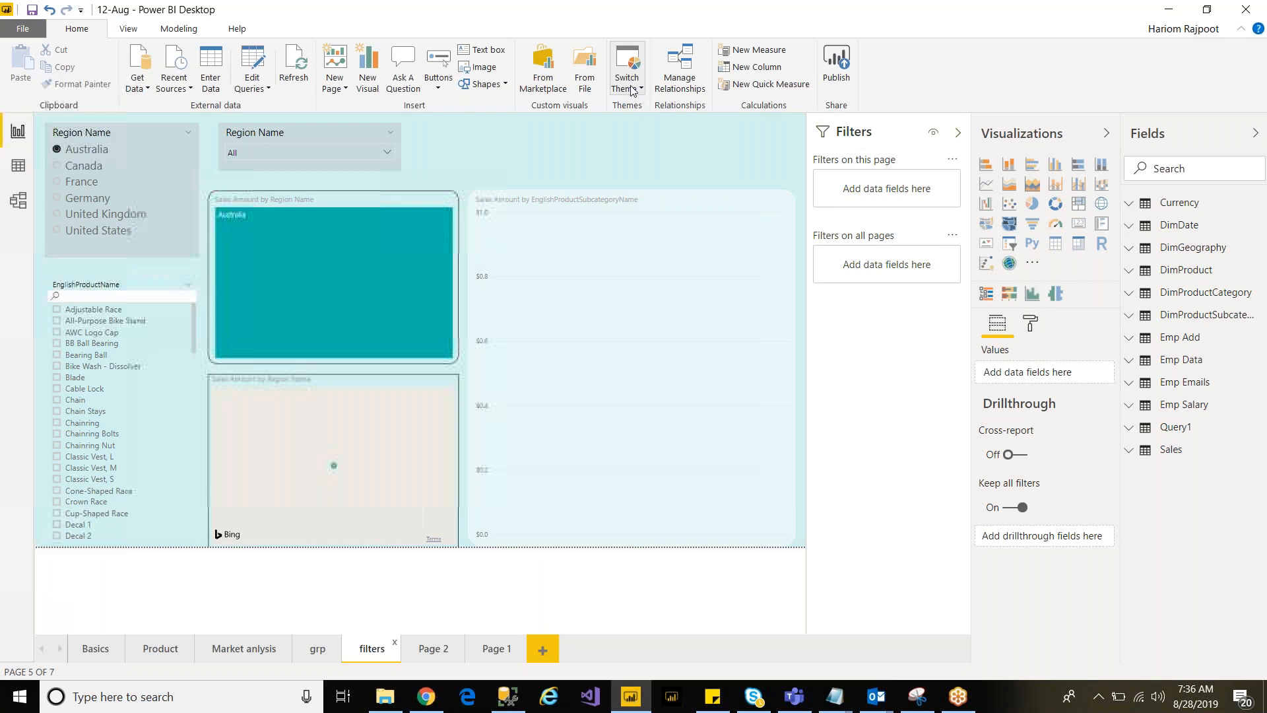
left_click(631, 91)
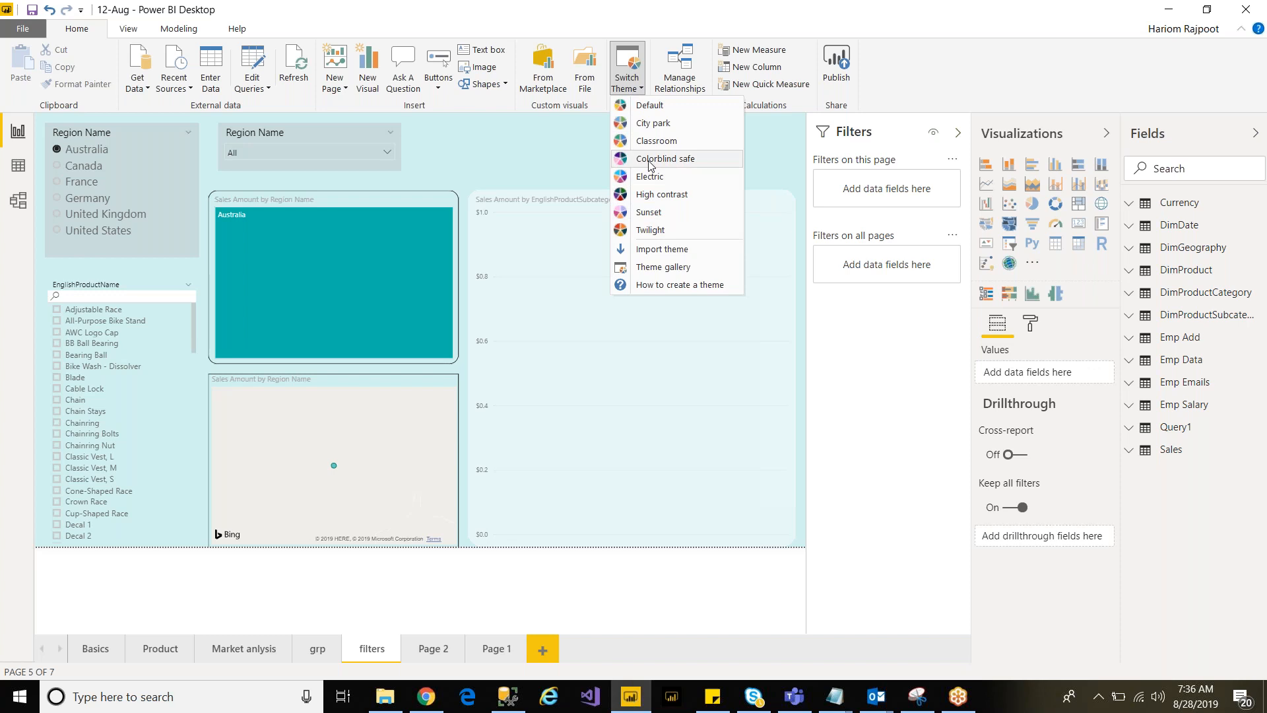
left_click(652, 127)
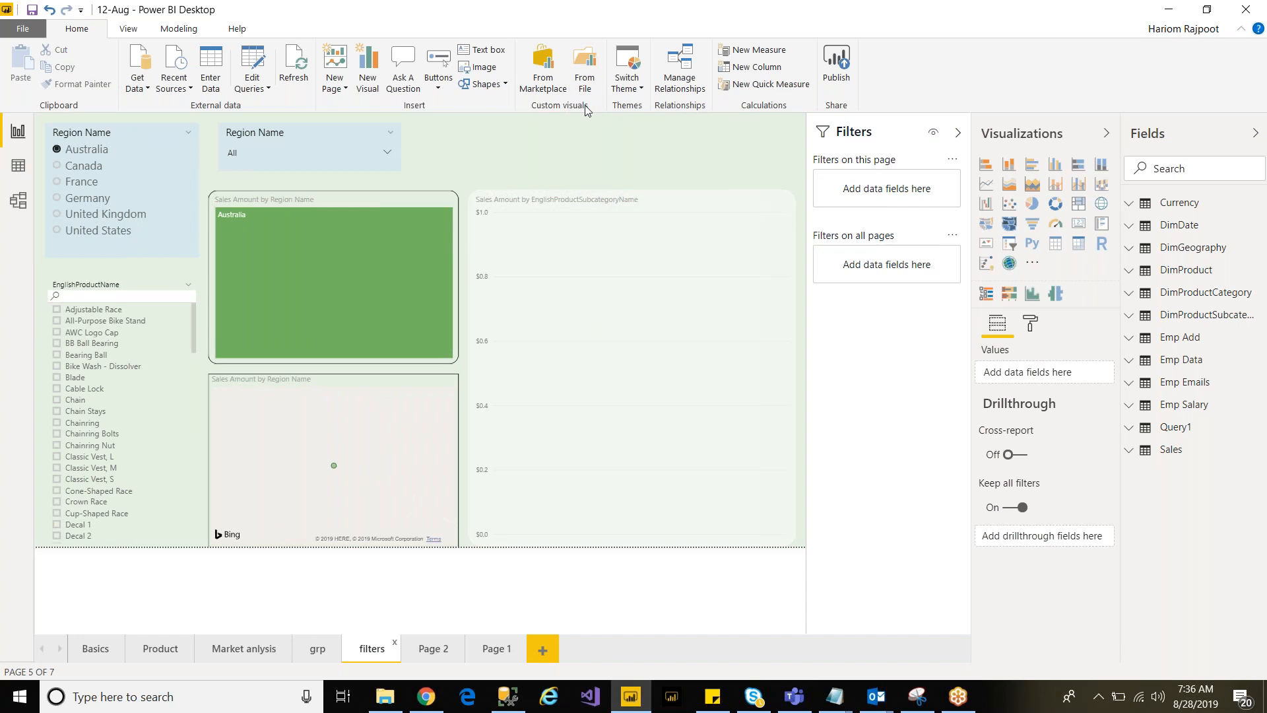
left_click(172, 128)
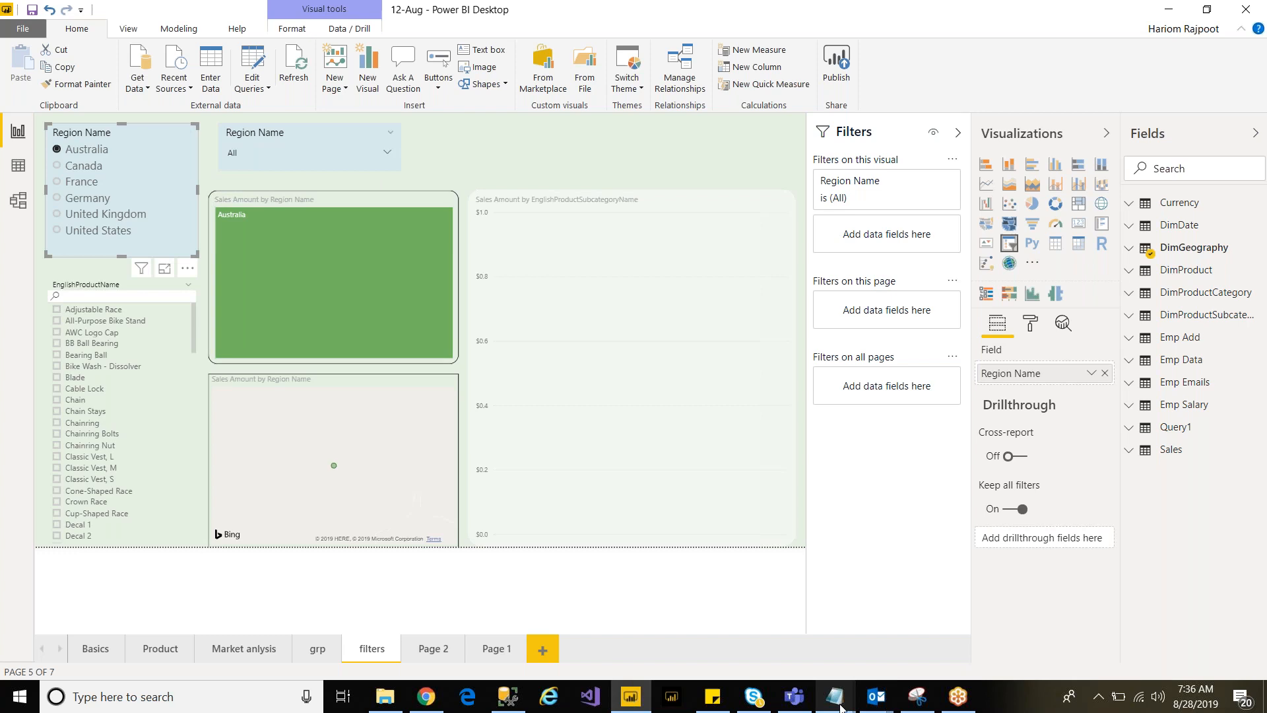
Step: Switch to 12_Aug_MB.txt in Notepad and move the "Import theme" text from item 1 to item 2
mouse_move(840, 706)
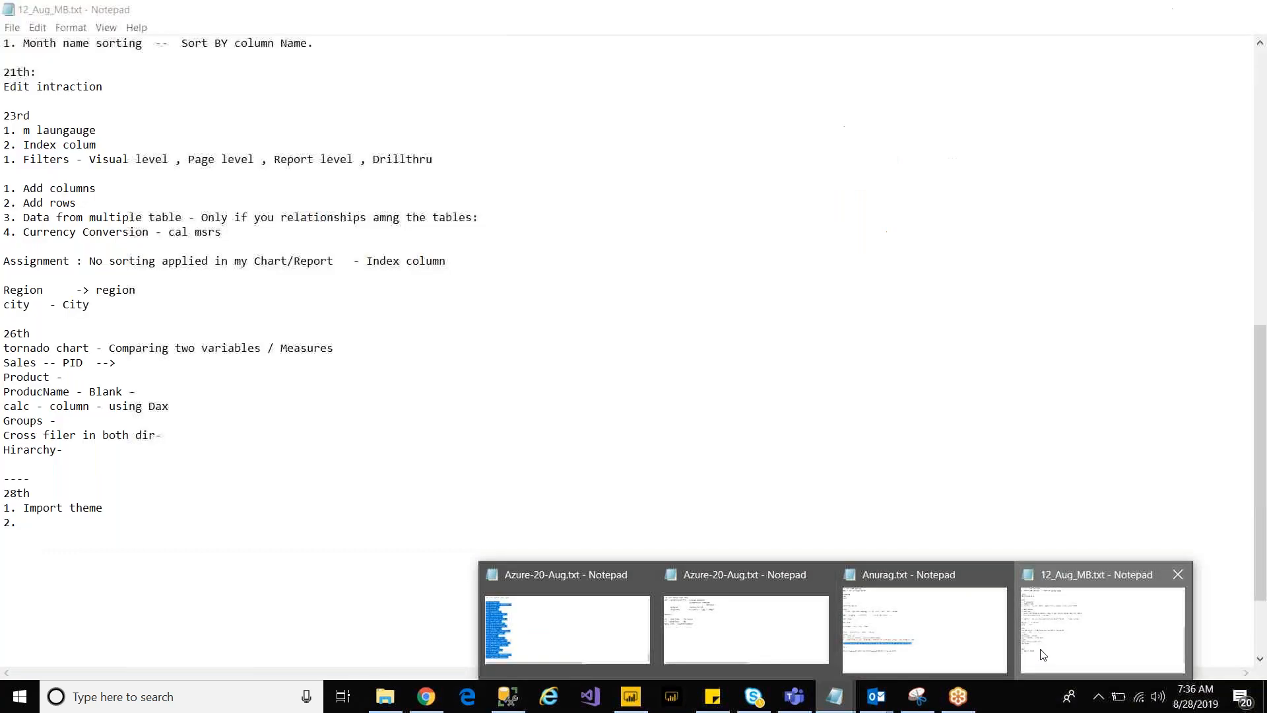
left_click(1043, 653)
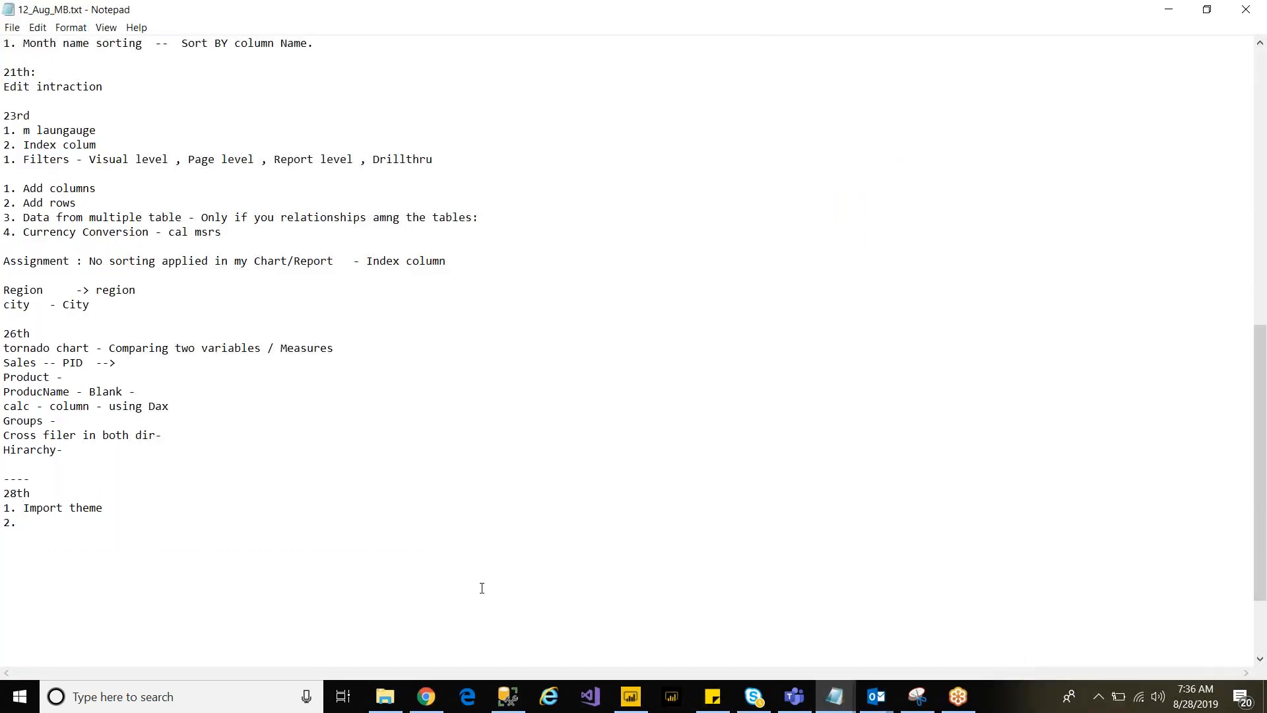
key("shift+Right")
key("shift+Right")
key("shift+Right")
key("shift+Right")
key("shift+Right")
key("shift+Right")
key("shift+Right")
key("shift+Right")
key("shift+Right")
key("shift+Right")
key("shift+Right")
key("shift+Right")
key("ctrl+x")
key("Down")
key("ctrl+v")
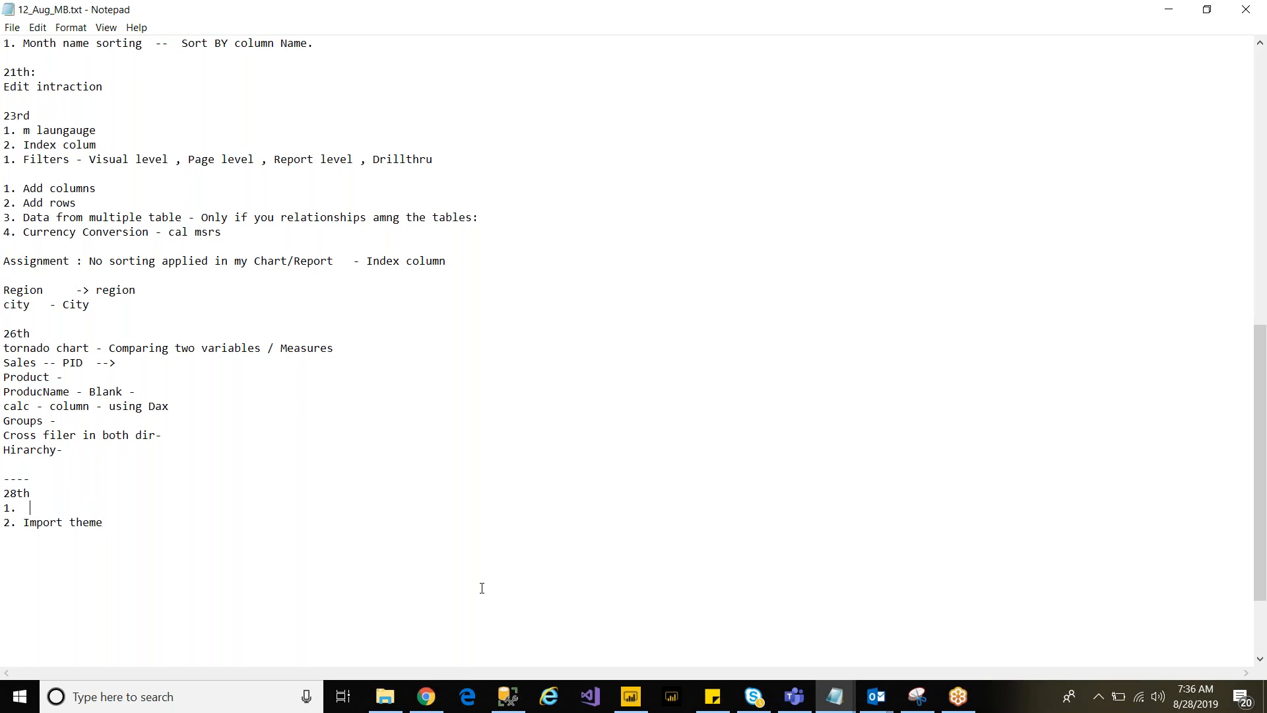
Step: Enter "Edit Intractions" as item 1 under the 28th heading
type("Edit Intractions")
key("Return")
left_click(131, 512)
Step: Insert "2. Oriantation of slicers" below item 1 and renumber the Import theme item as 3
key("Return")
type("2. O")
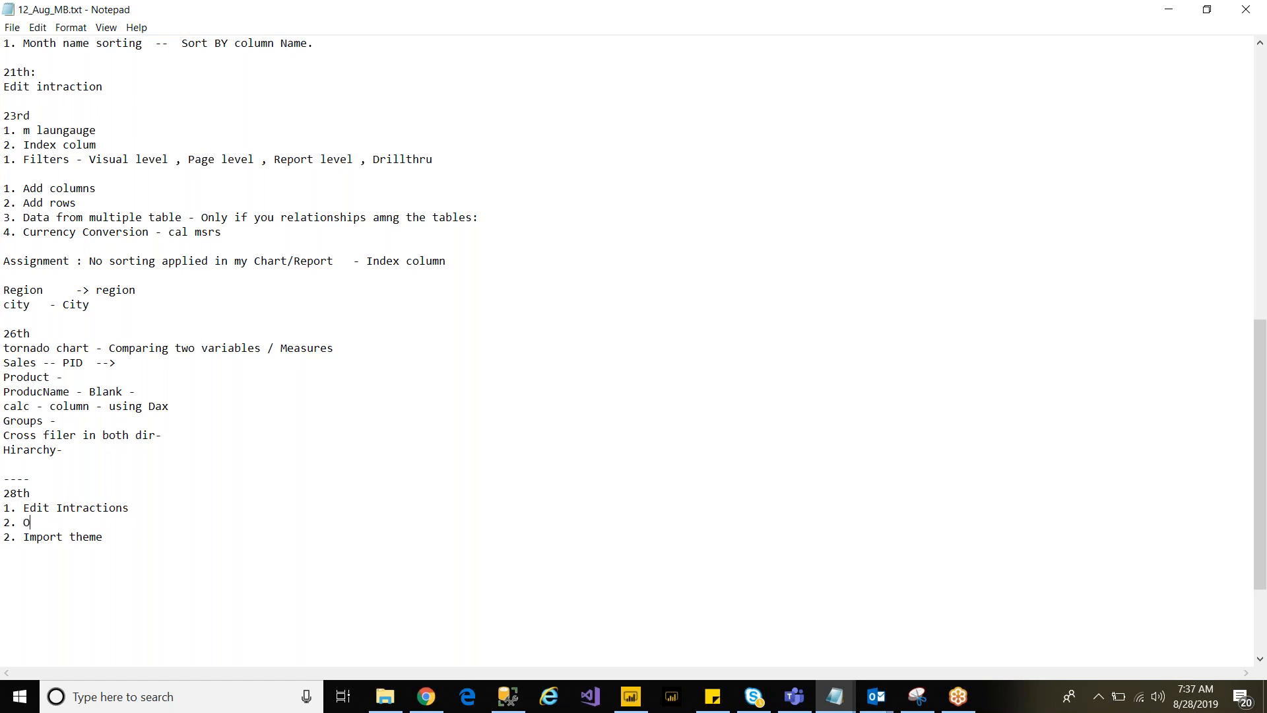
type("rin")
key("BackSpace")
type("antation of slicers")
left_click(12, 538)
key("BackSpace")
type("3")
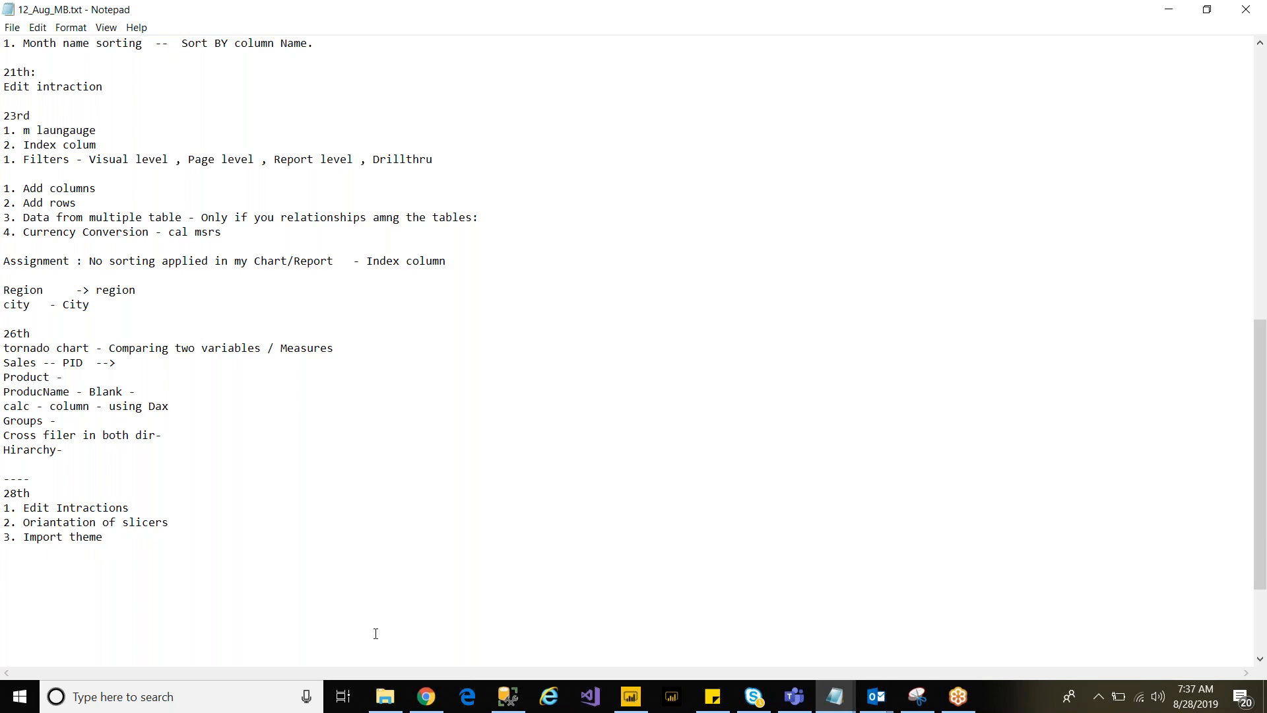
left_click(436, 701)
left_click(439, 705)
left_click(632, 698)
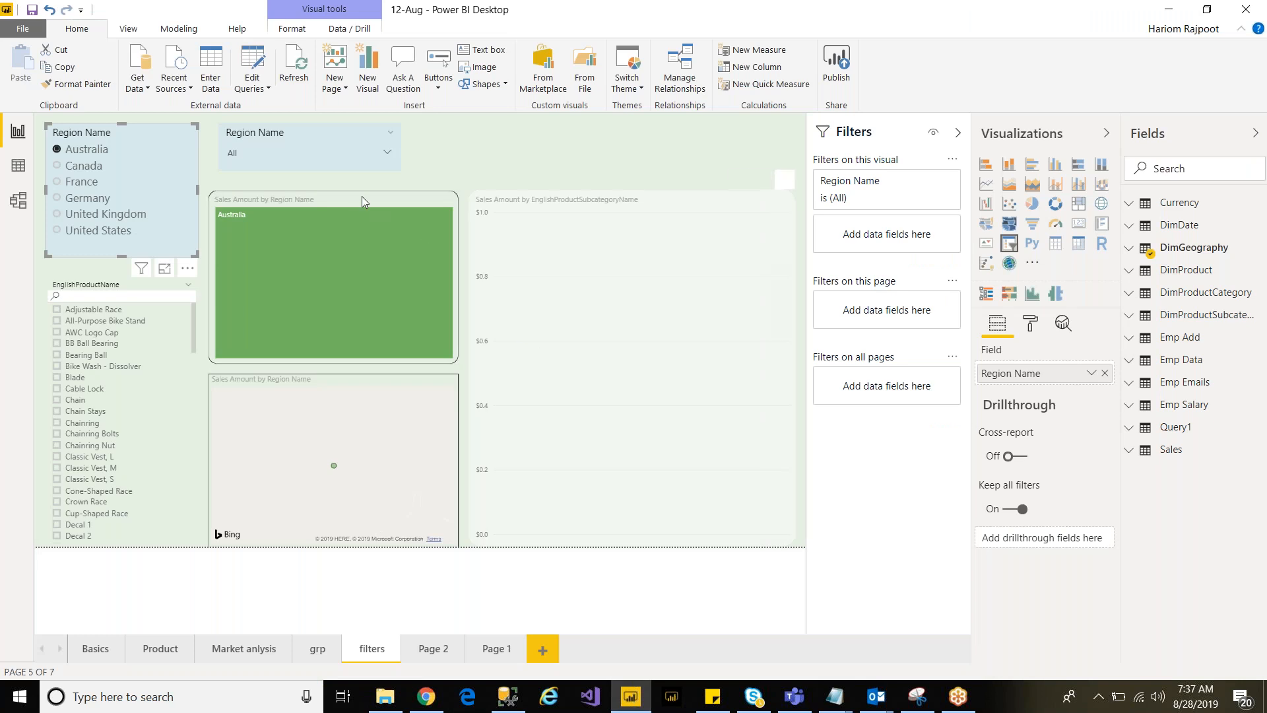
left_click(635, 703)
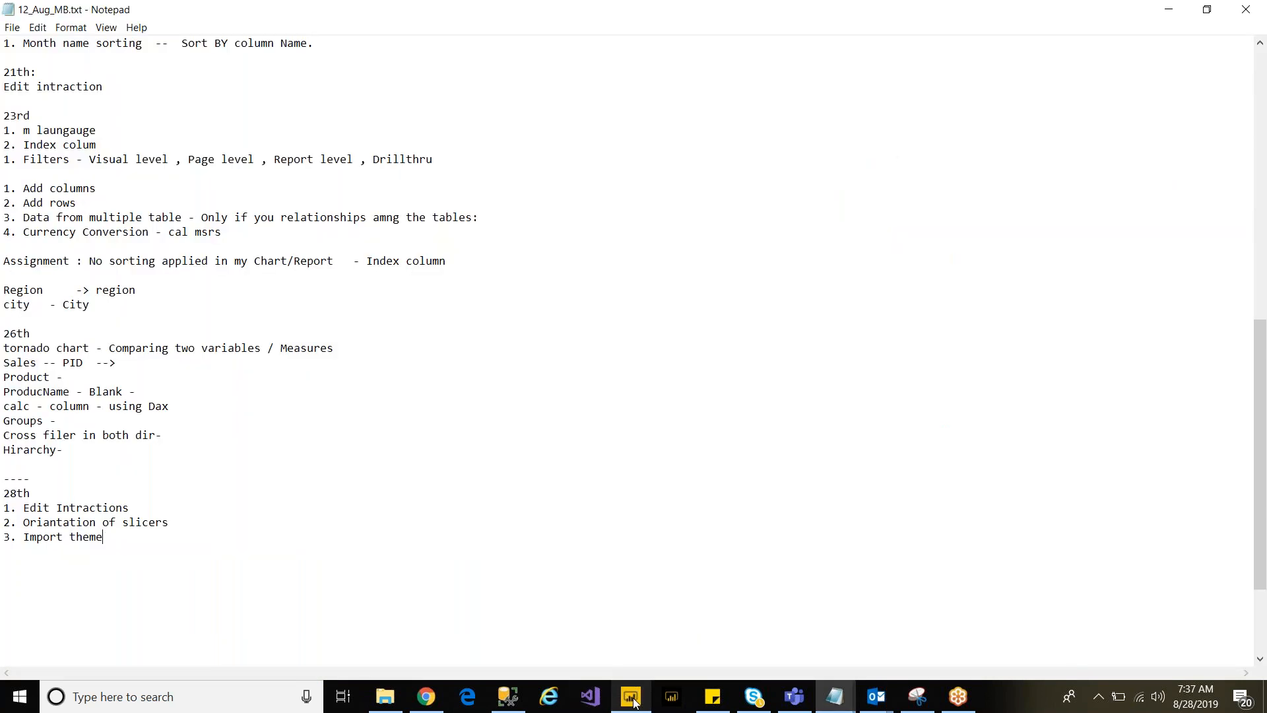
left_click_drag(103, 537, 52, 548)
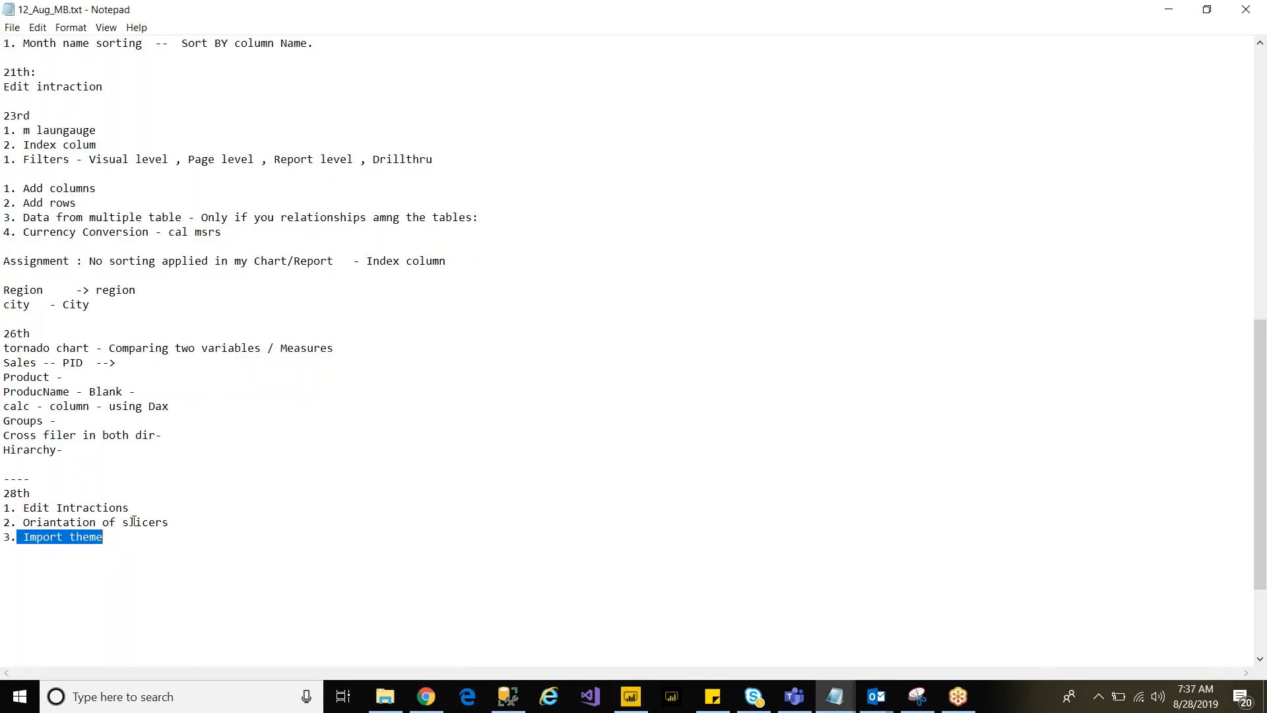
left_click(143, 523)
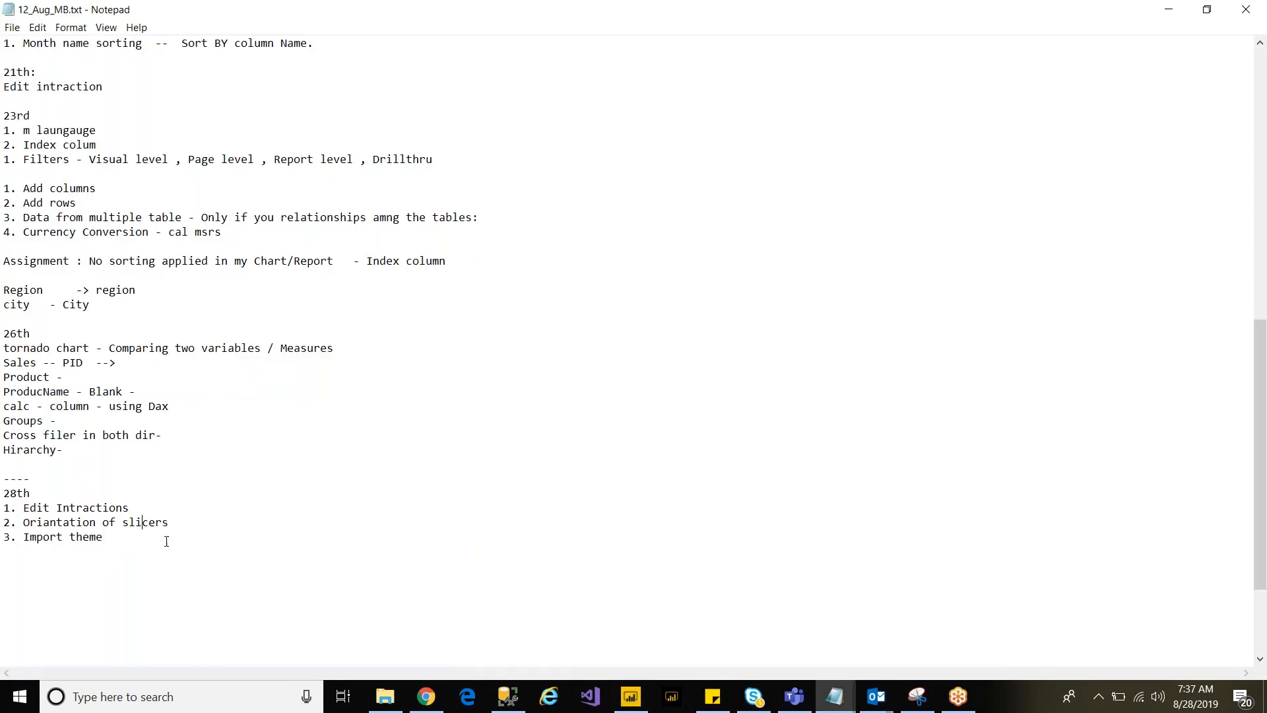
Step: Switch to the 12-Aug report in Power BI Desktop and rename the filters page as Slicers
left_click(631, 697)
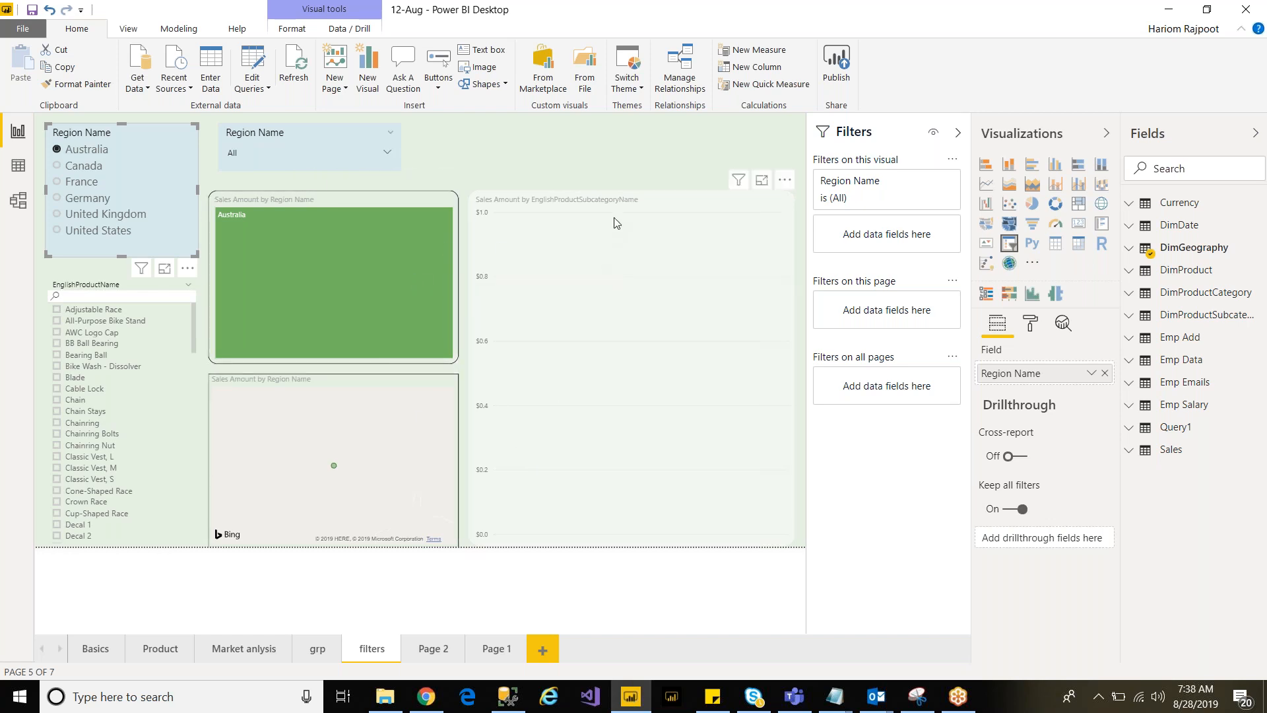
left_click(662, 206)
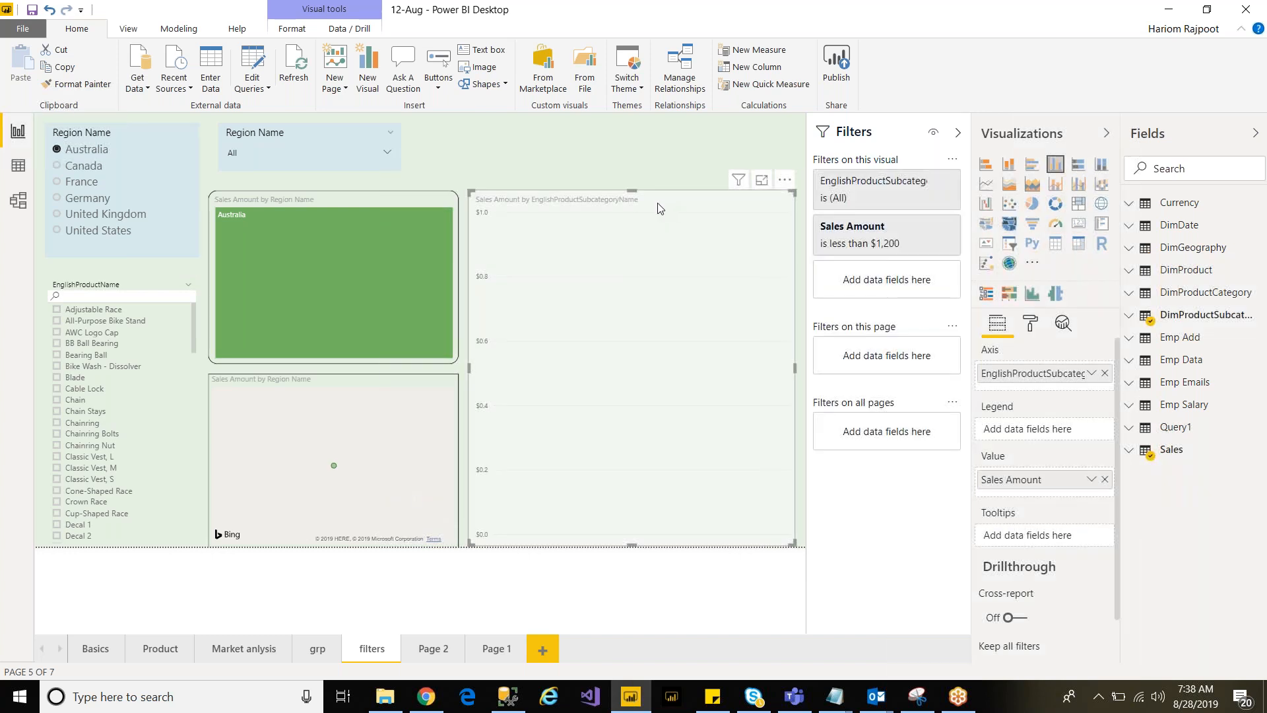
left_click(232, 652)
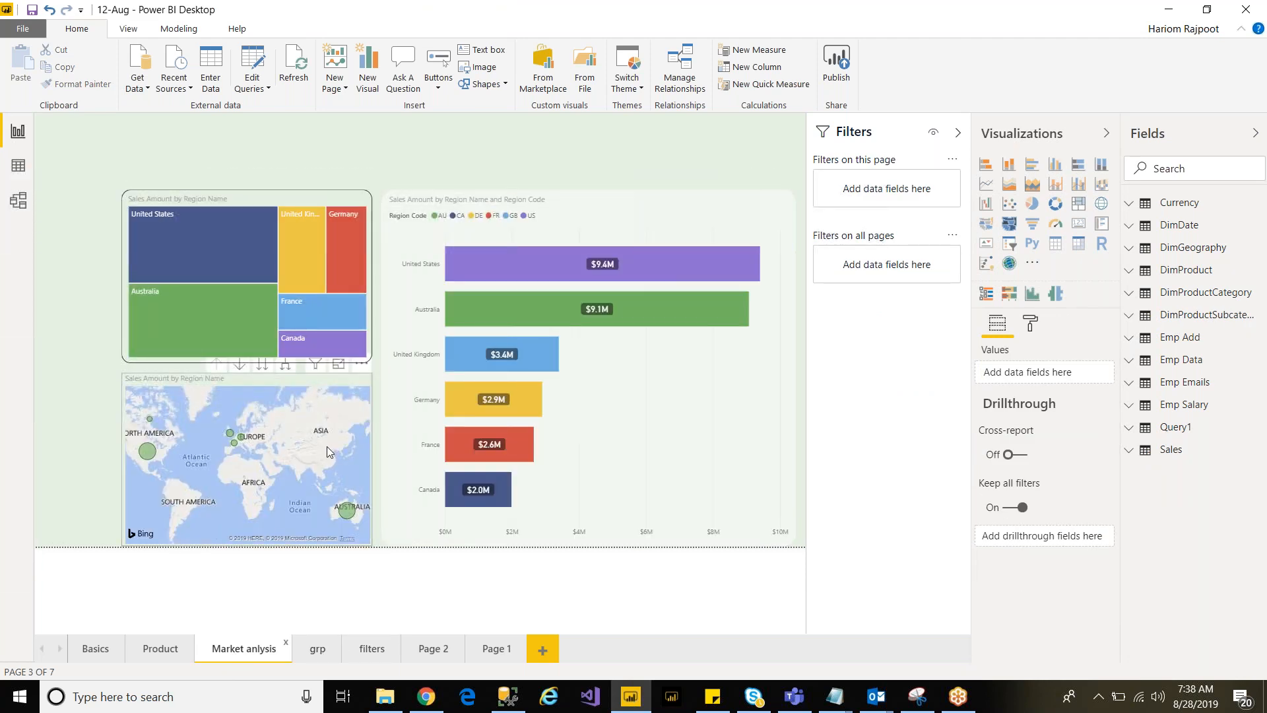
left_click(322, 655)
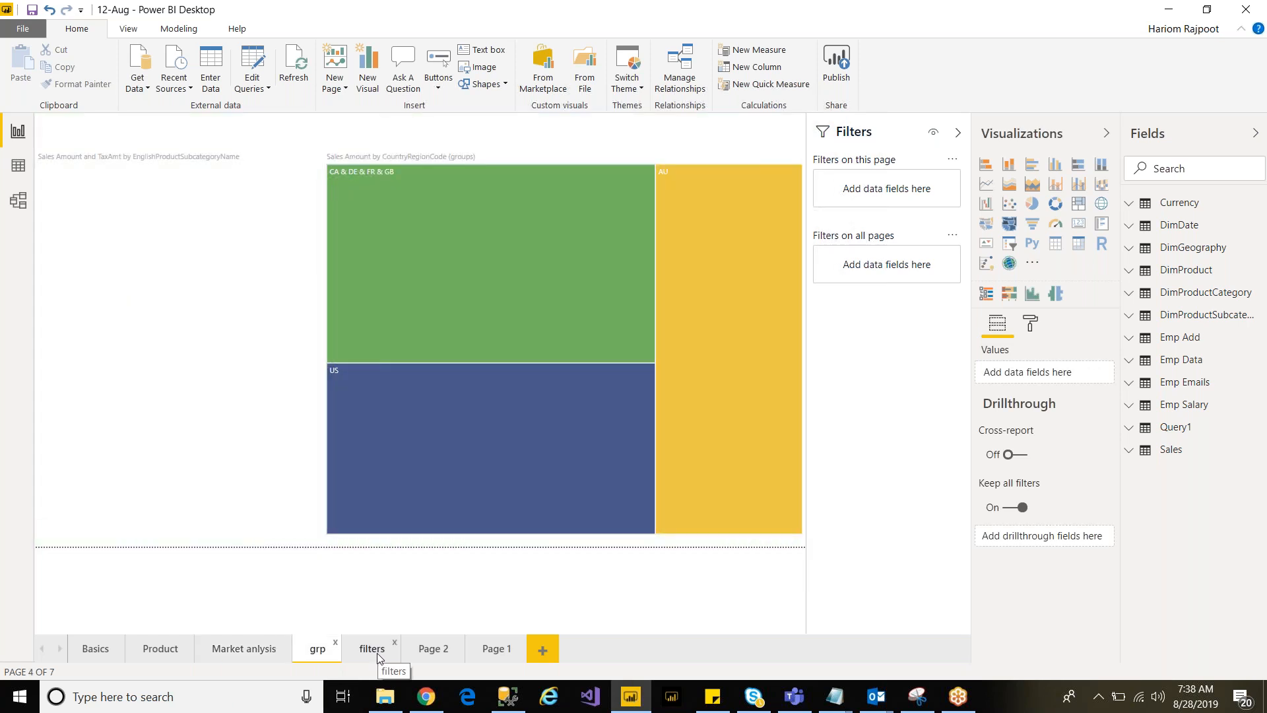
left_click(378, 656)
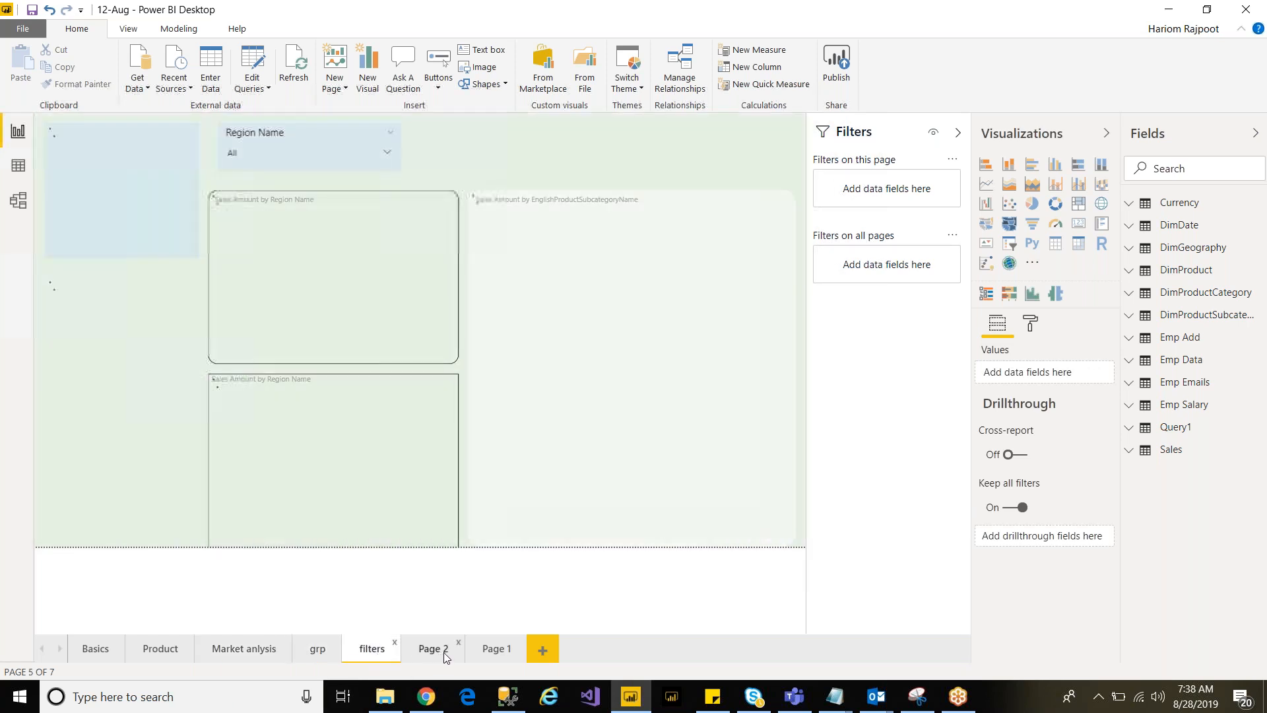
double_click(373, 653)
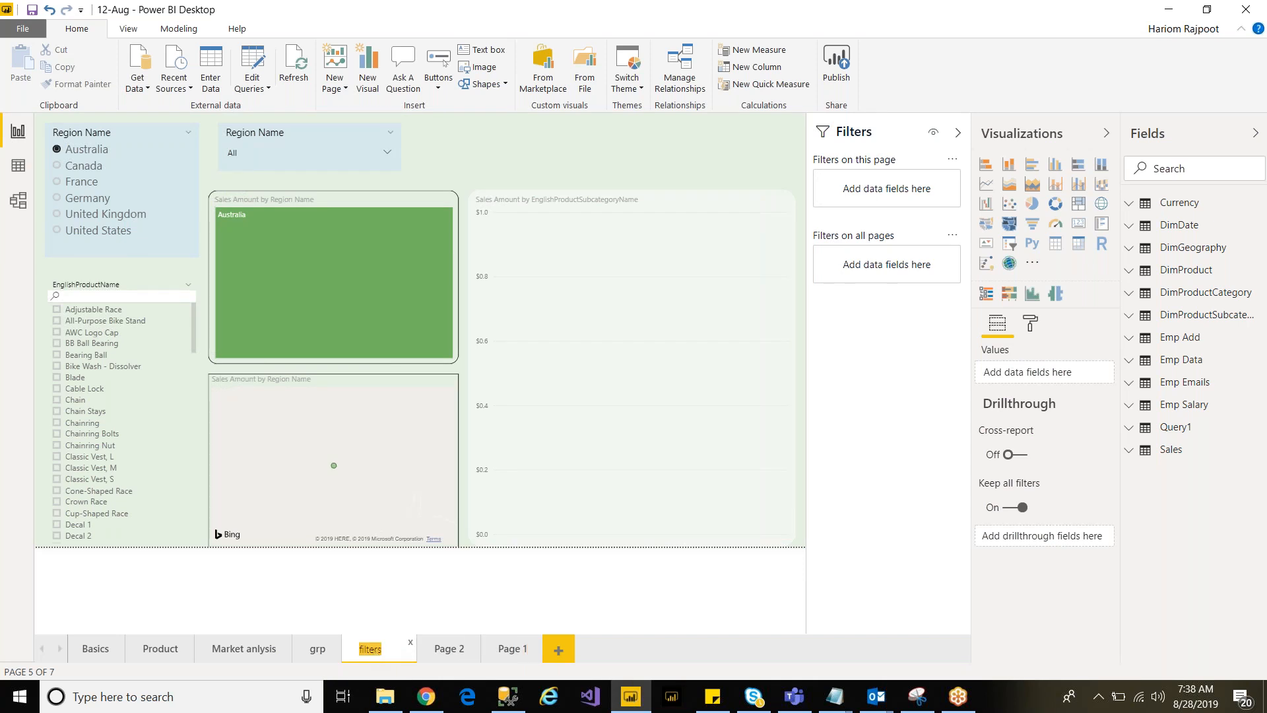
type("Slicers")
key("Return")
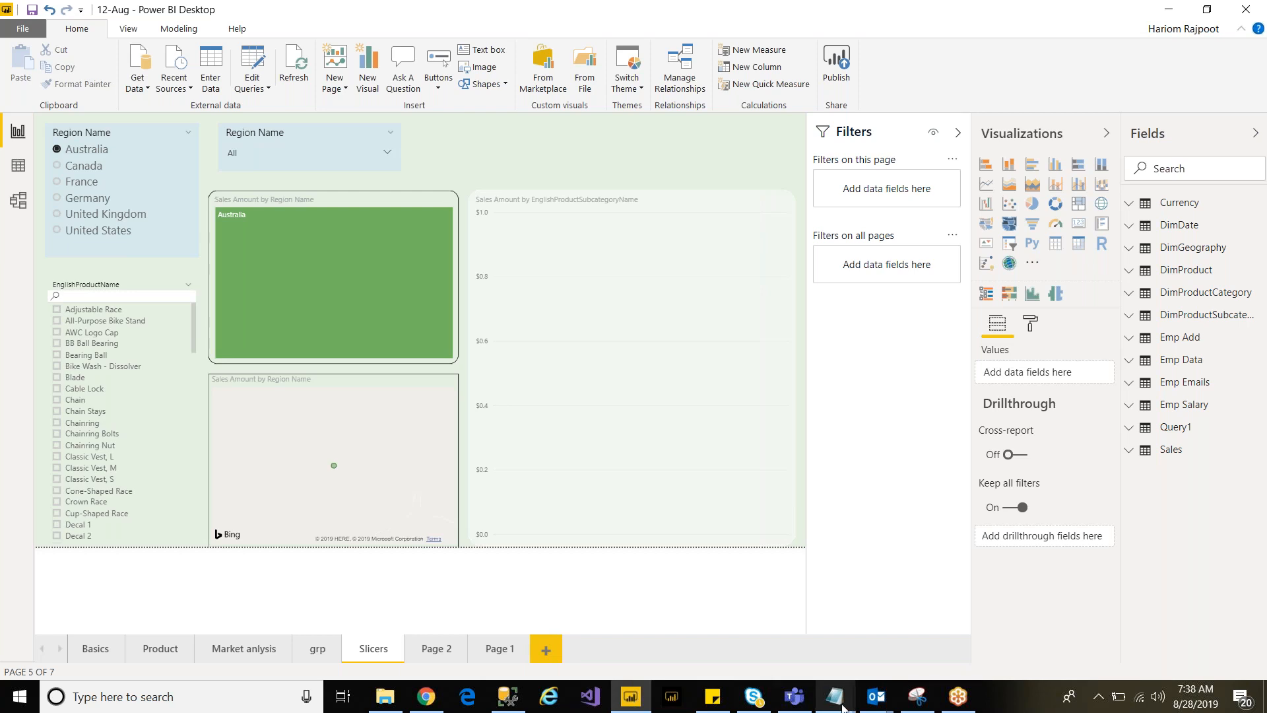
Step: Switch to 12_Aug_MB.txt in Notepad, insert "3. Sync Slicers" below item 2, and renumber the Import theme item as 4
mouse_move(838, 702)
left_click(1103, 617)
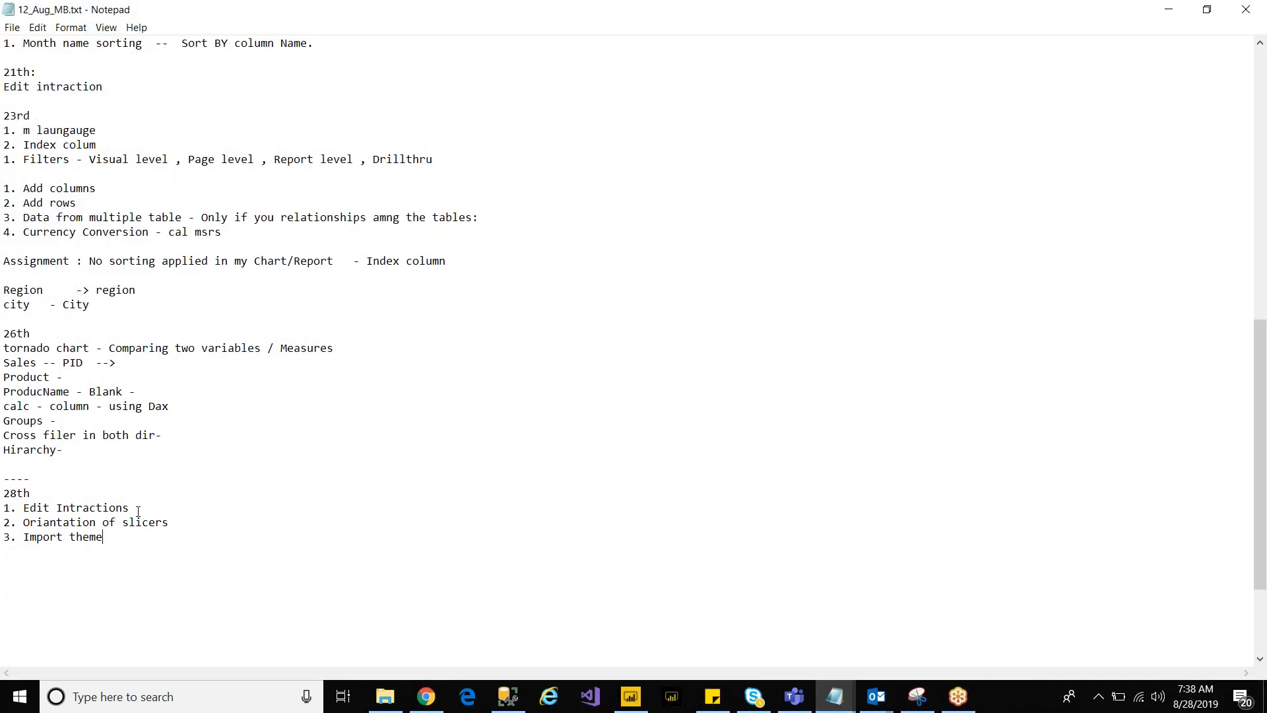
left_click(178, 522)
key("Return")
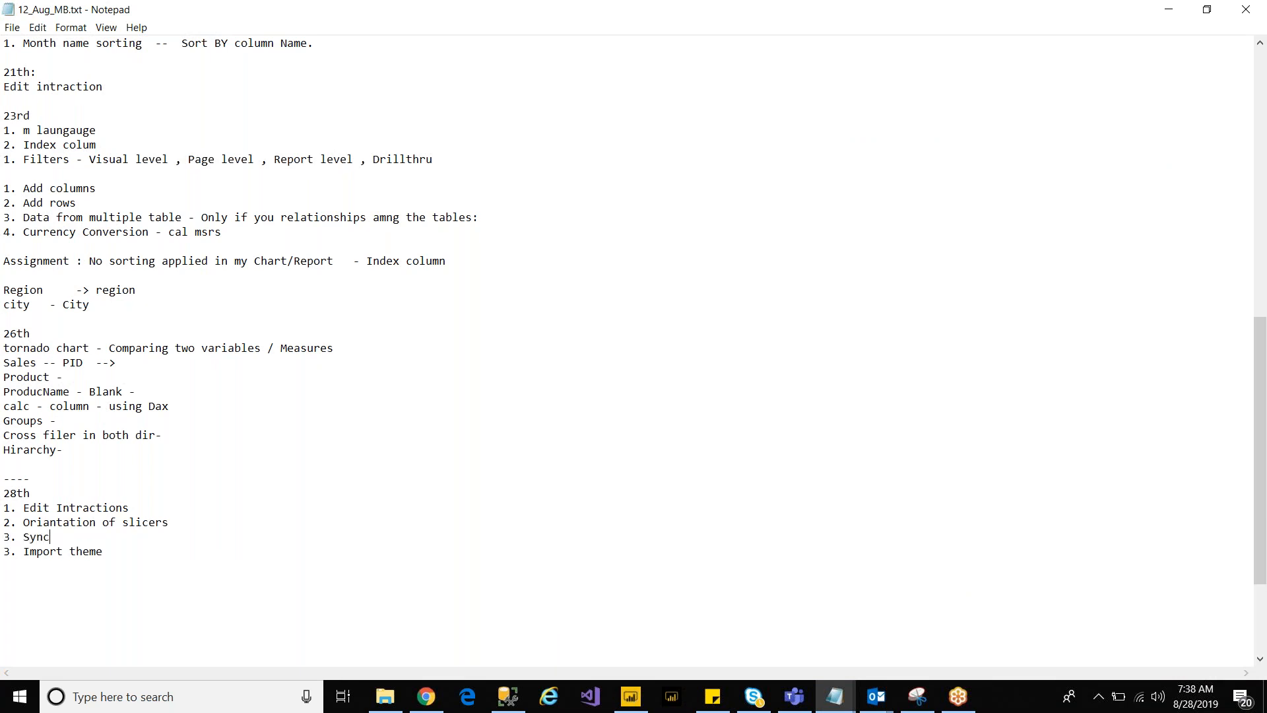
type("3. Sync Sl")
left_click(12, 540)
key("BackSpace")
type("3")
key("Down")
key("BackSpace")
type("4")
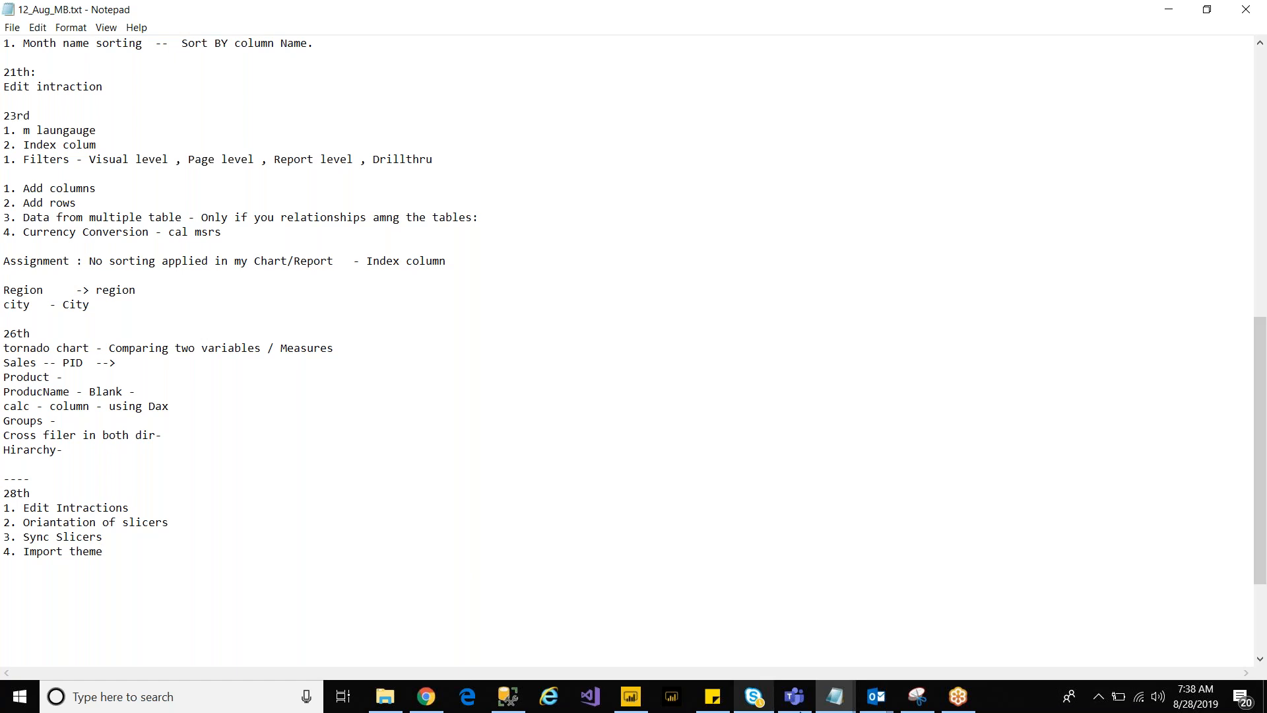
Step: Switch to the 12-Aug report in Power BI Desktop and select Canada in the Region Name list slicer
left_click(650, 703)
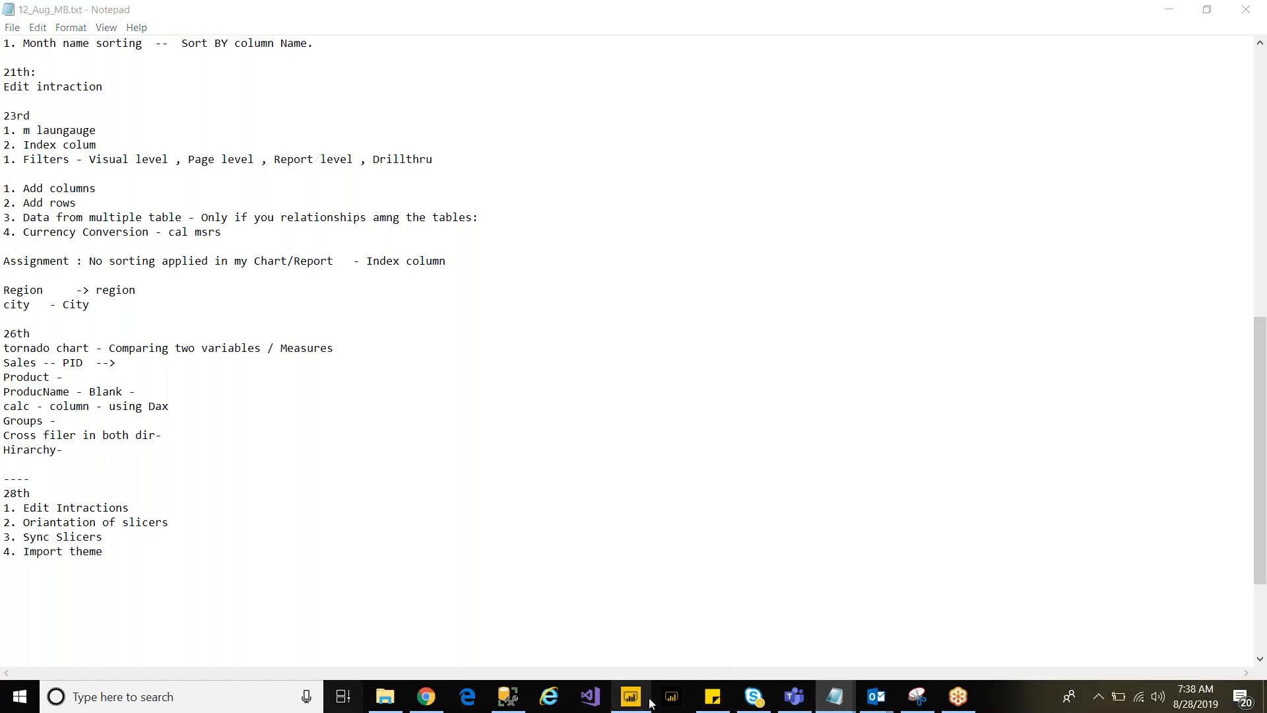
key("super+Tab")
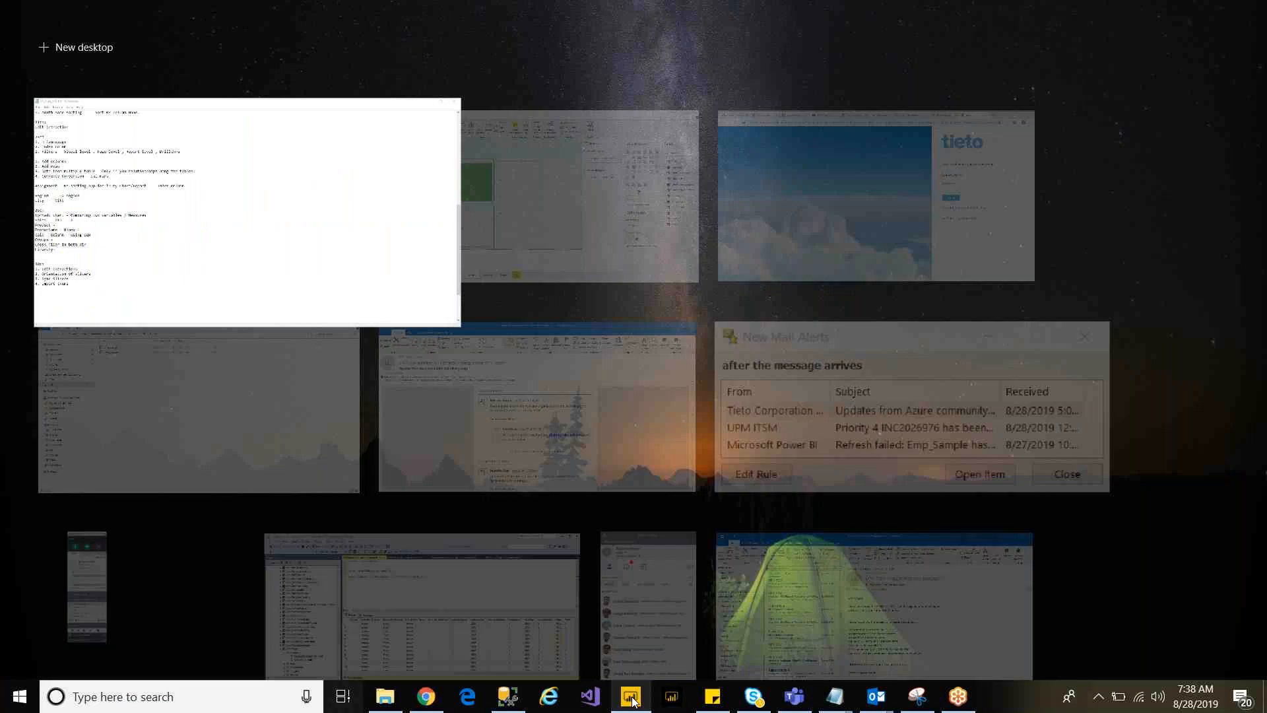
left_click(632, 702)
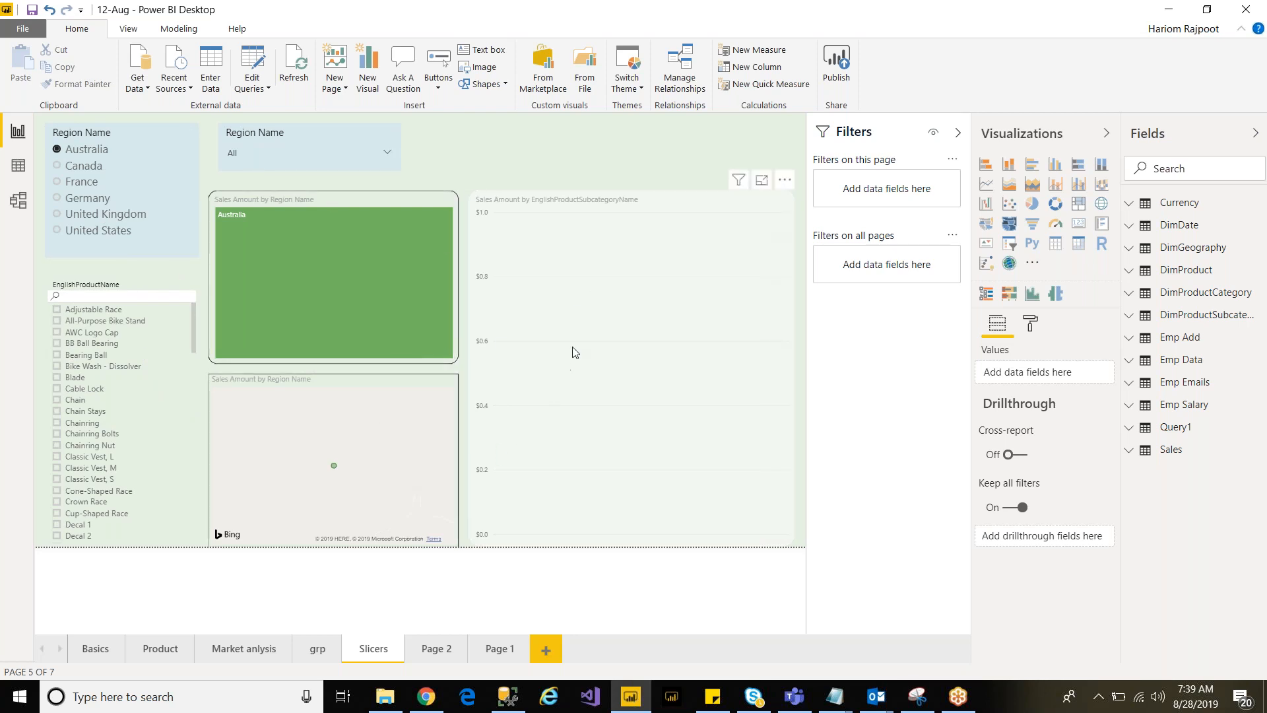
left_click(58, 166)
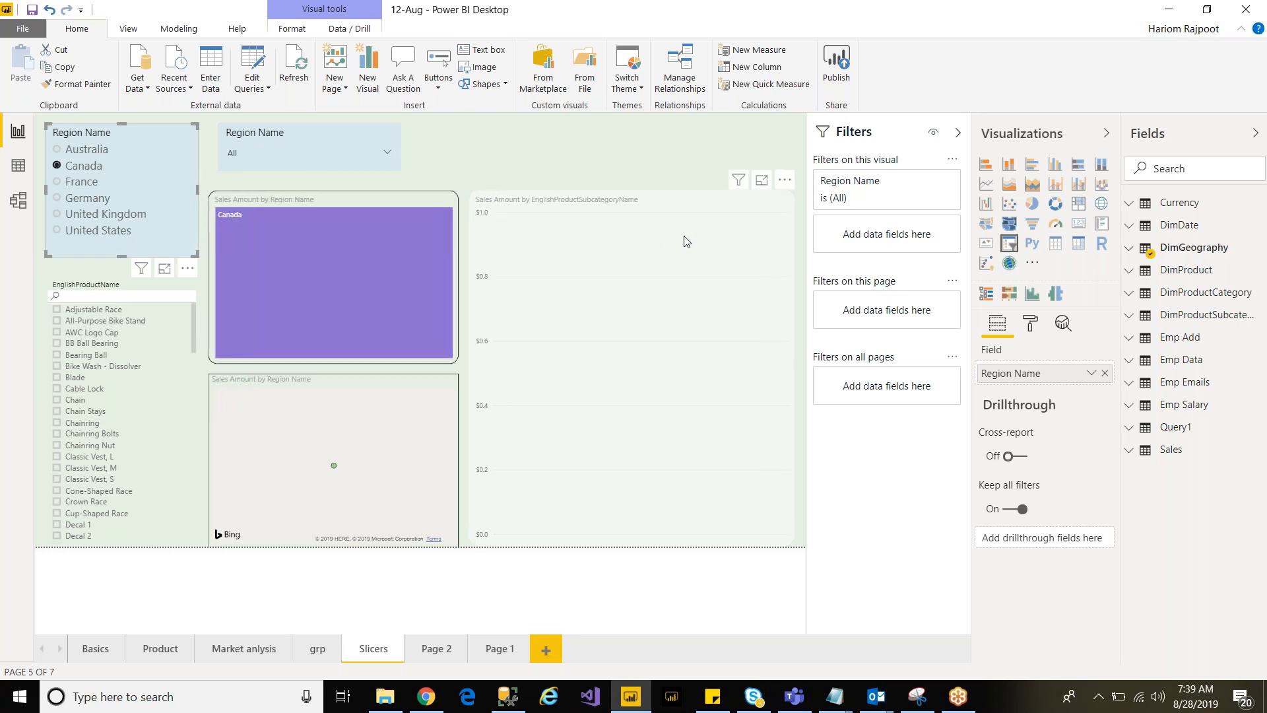
Step: Turn on Edit interactions for the Region Name list slicer and set None for the dropdown slicer, column chart and map
left_click(323, 201)
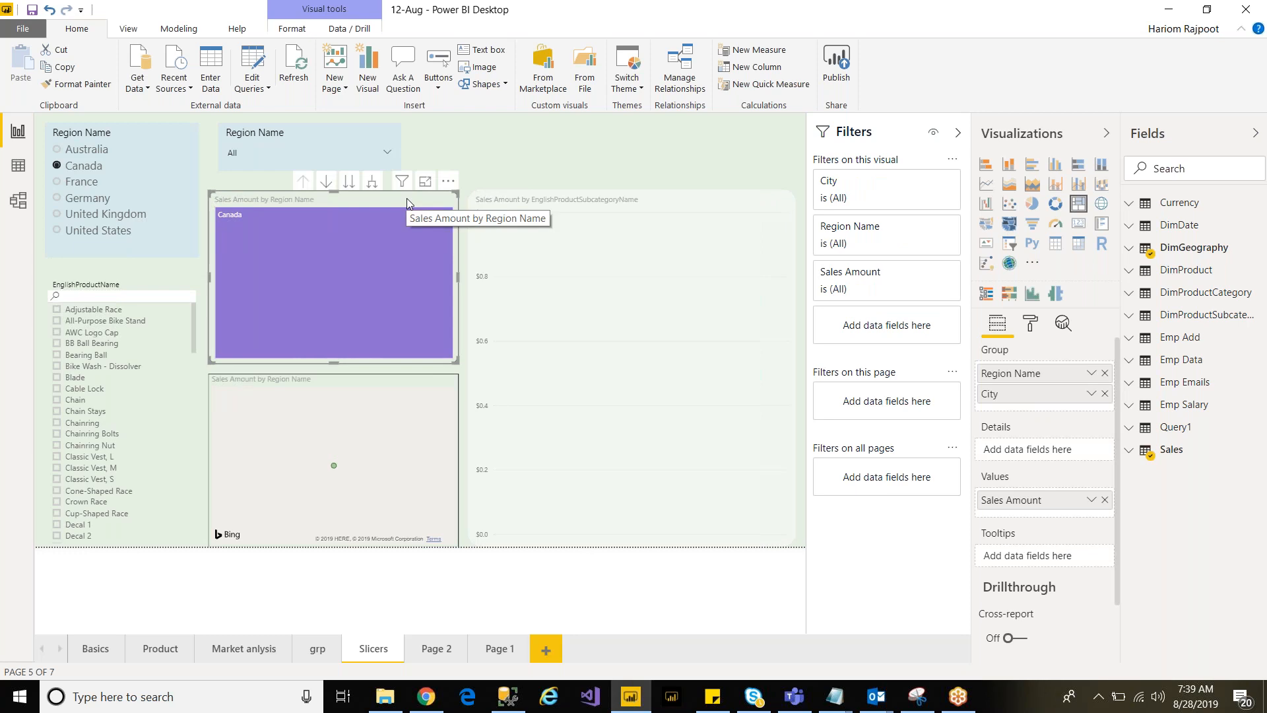
left_click(286, 29)
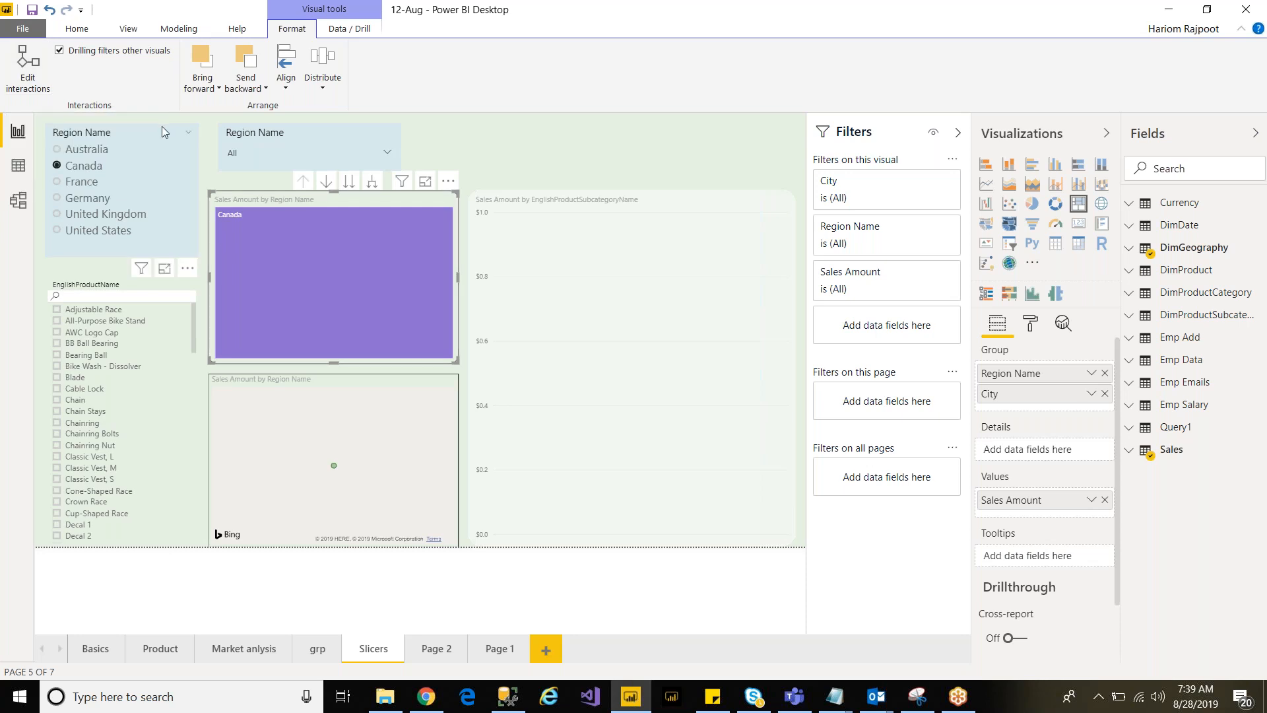
left_click(162, 126)
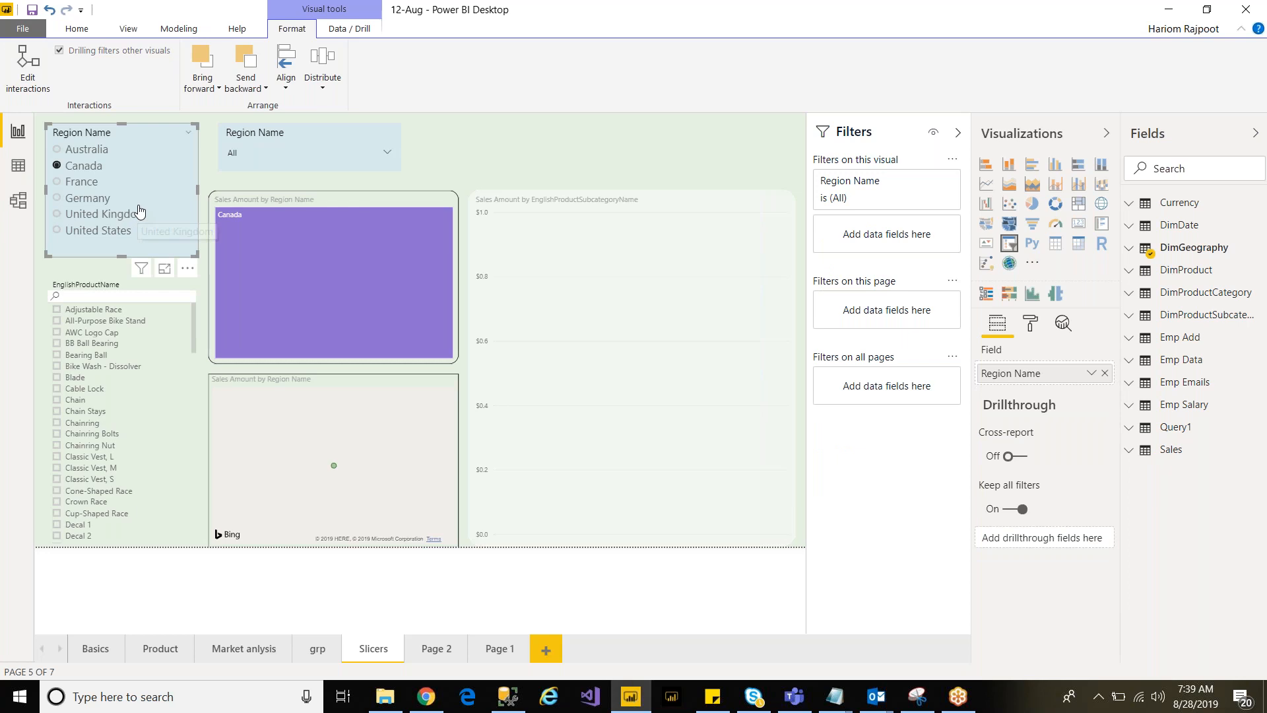
left_click(28, 72)
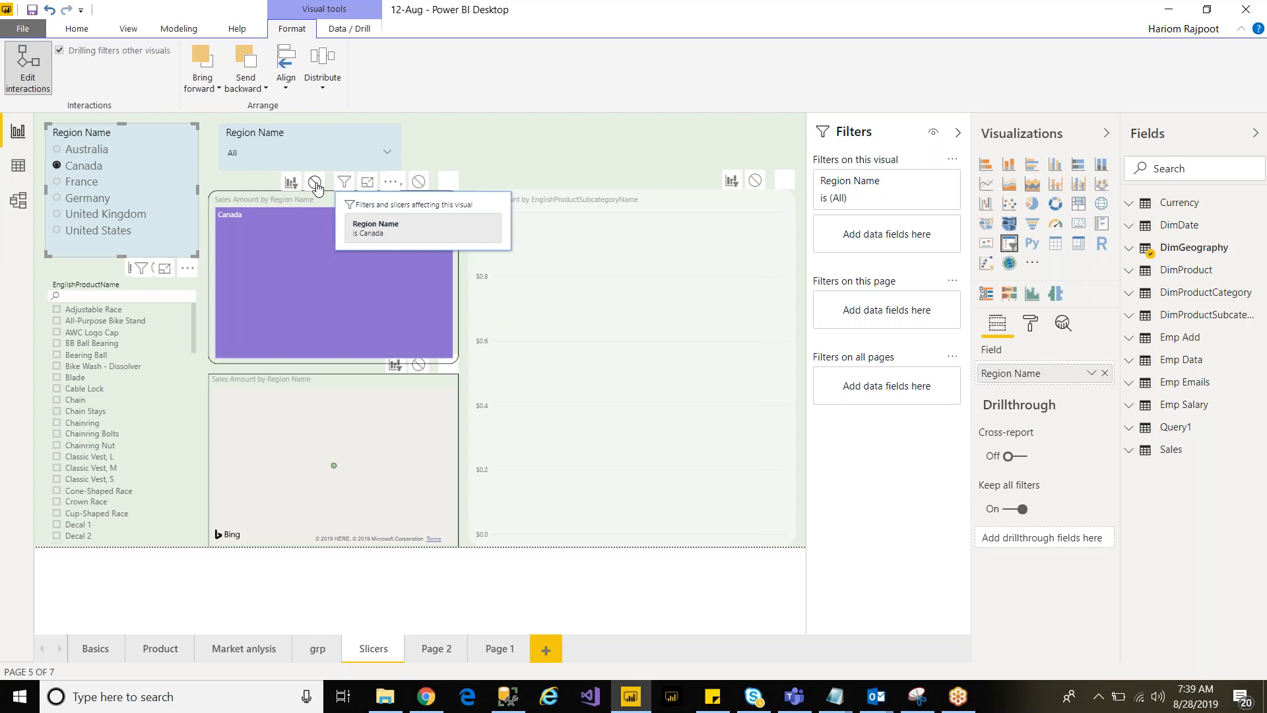
left_click(316, 185)
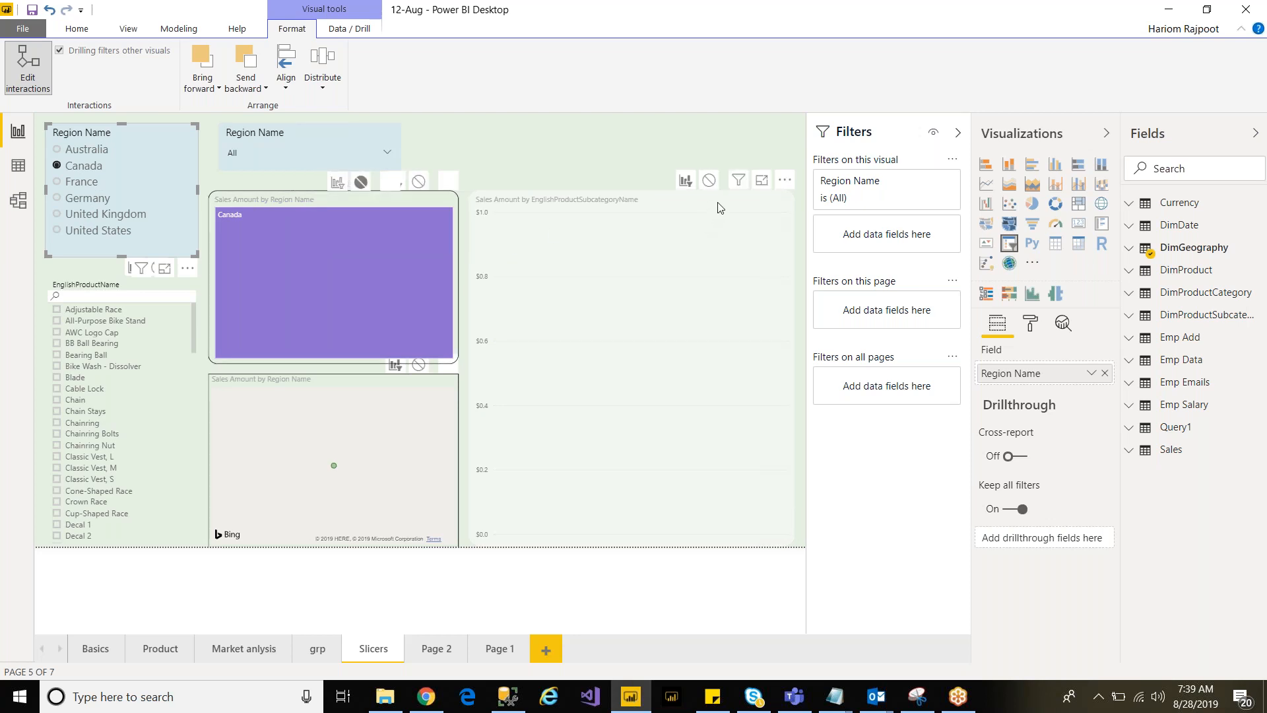
left_click(710, 183)
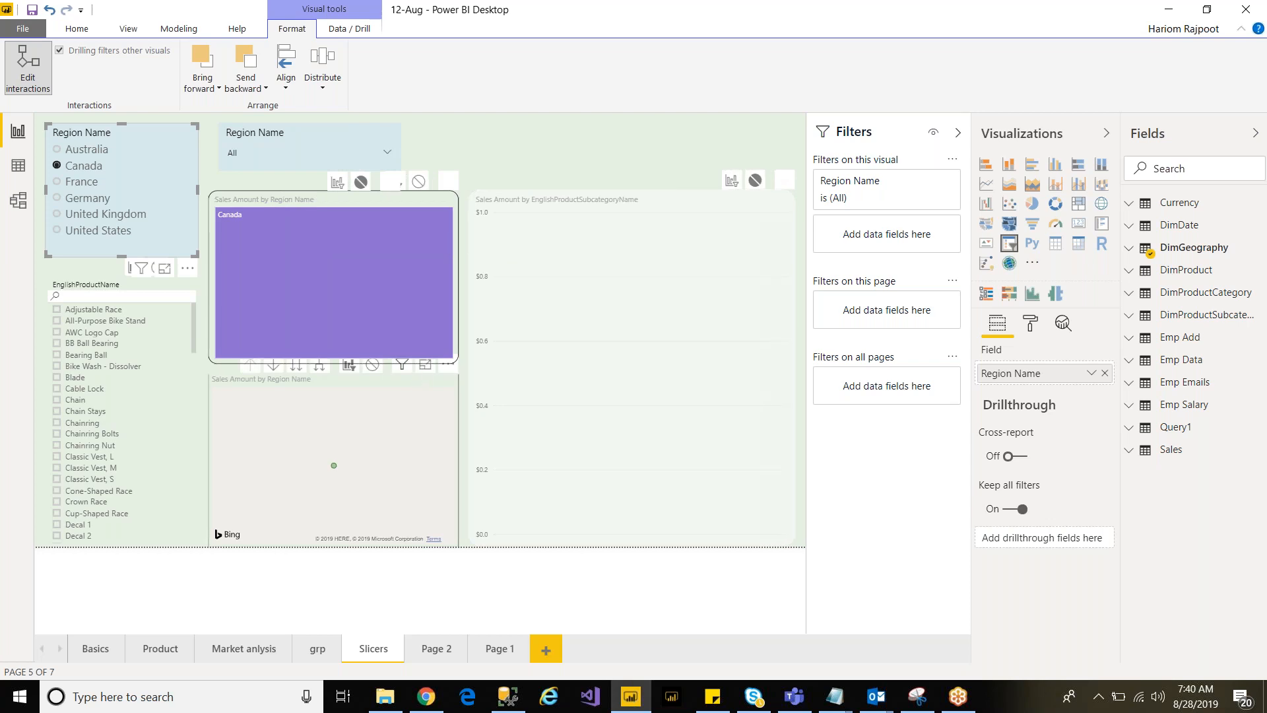
left_click(373, 364)
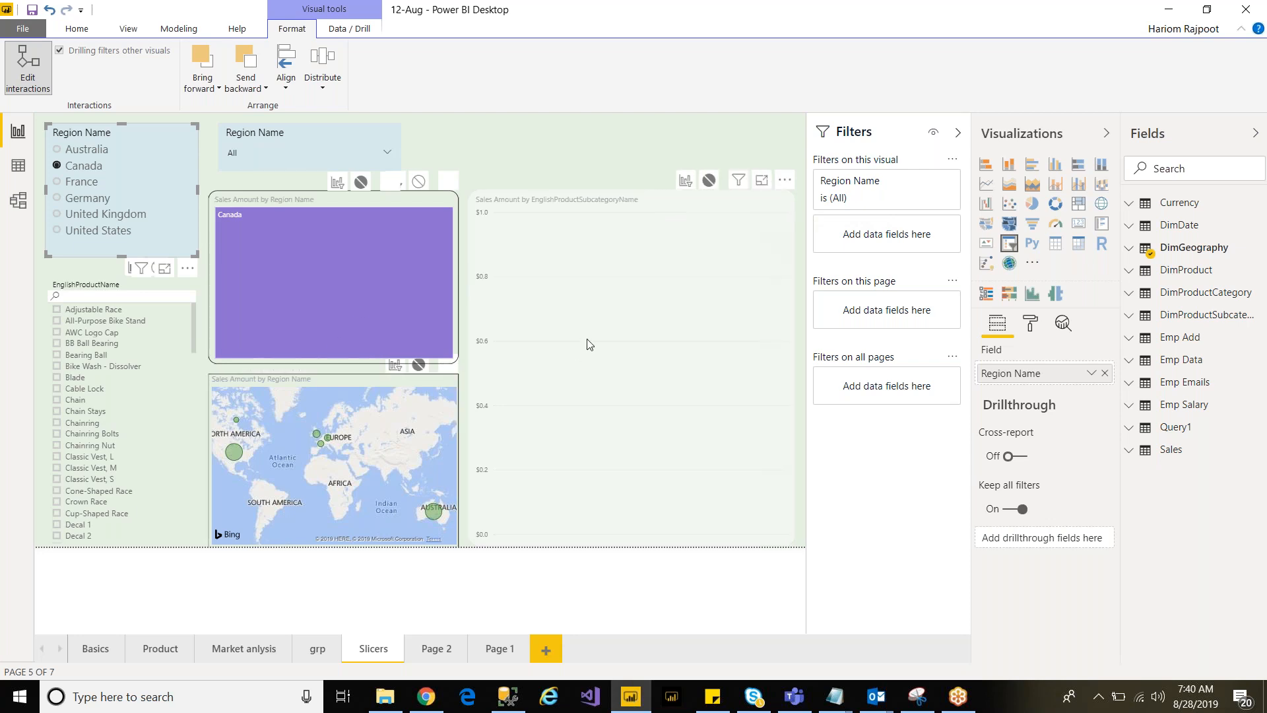
Step: Test the interactions by selecting France, Germany and United Kingdom in the region list slicer, ending on France
left_click(487, 166)
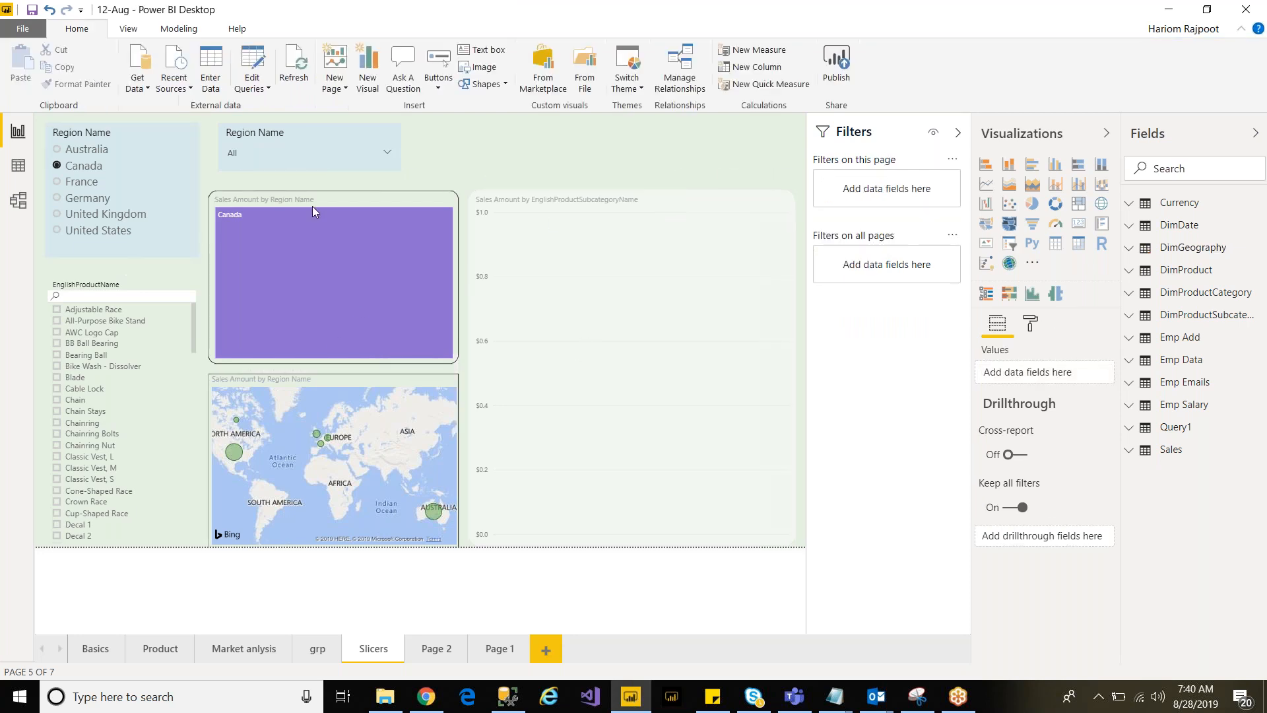
left_click(60, 186)
left_click(57, 198)
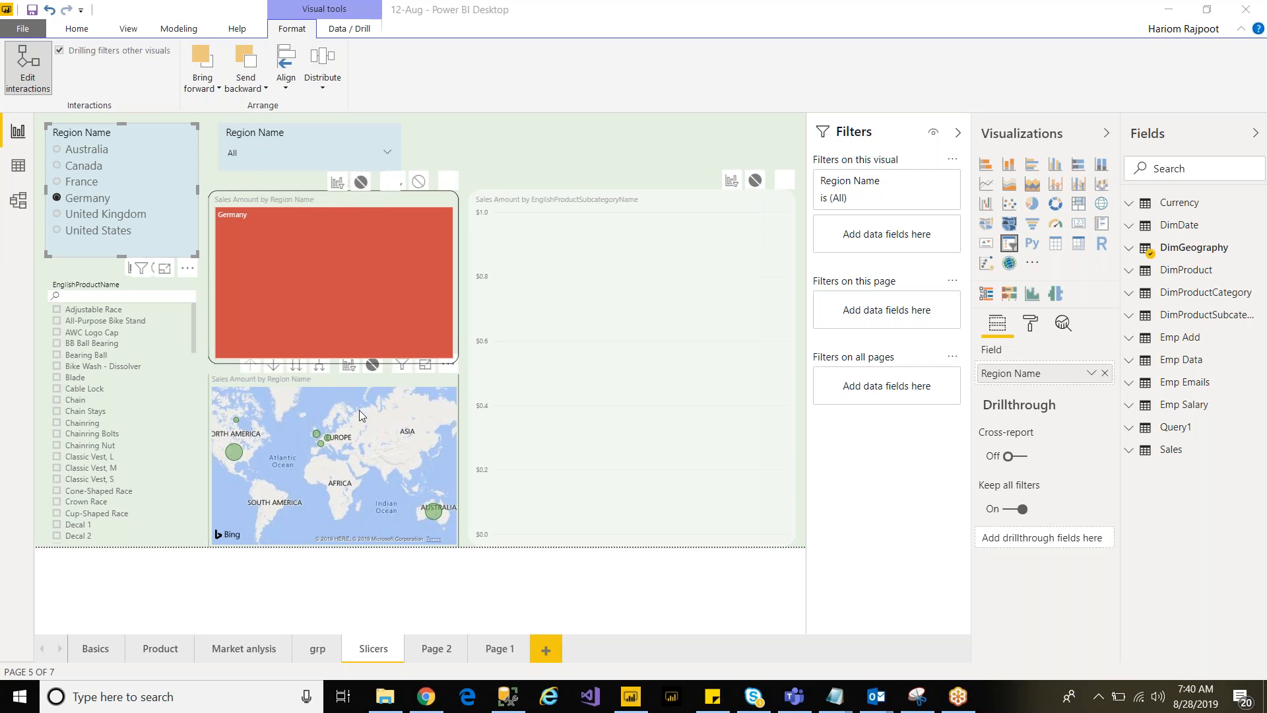
left_click(57, 213)
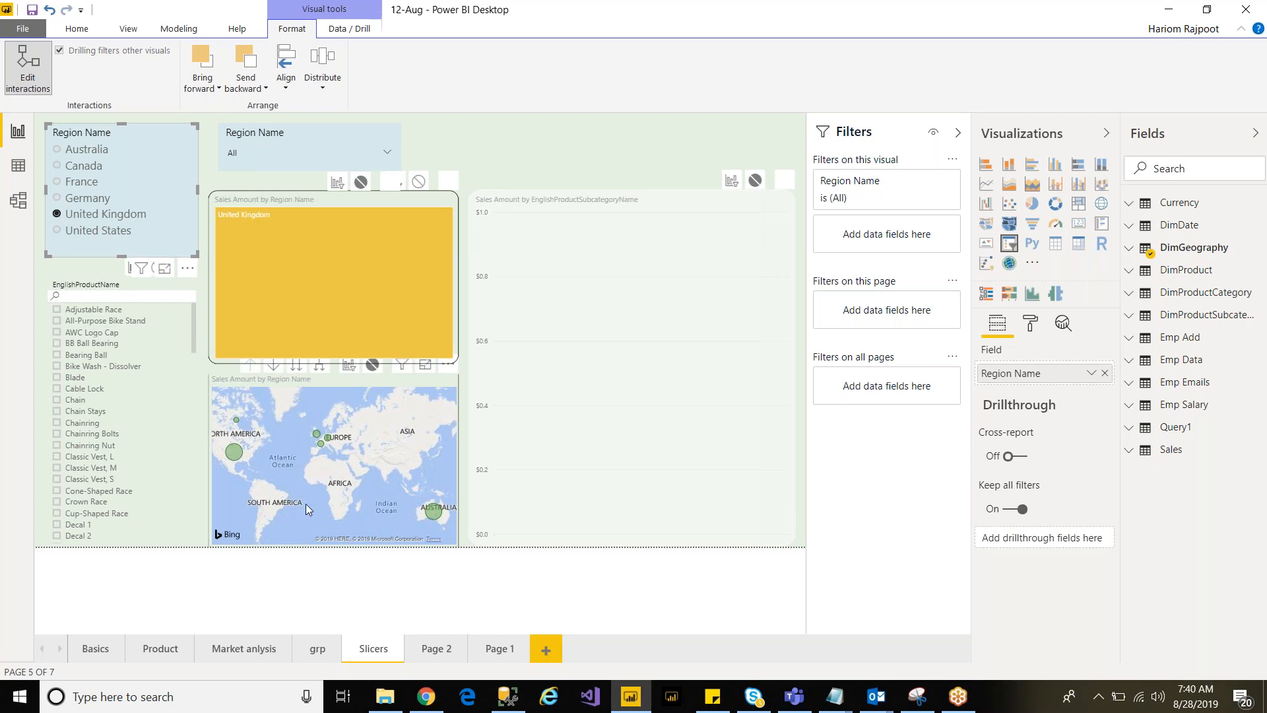
left_click(58, 182)
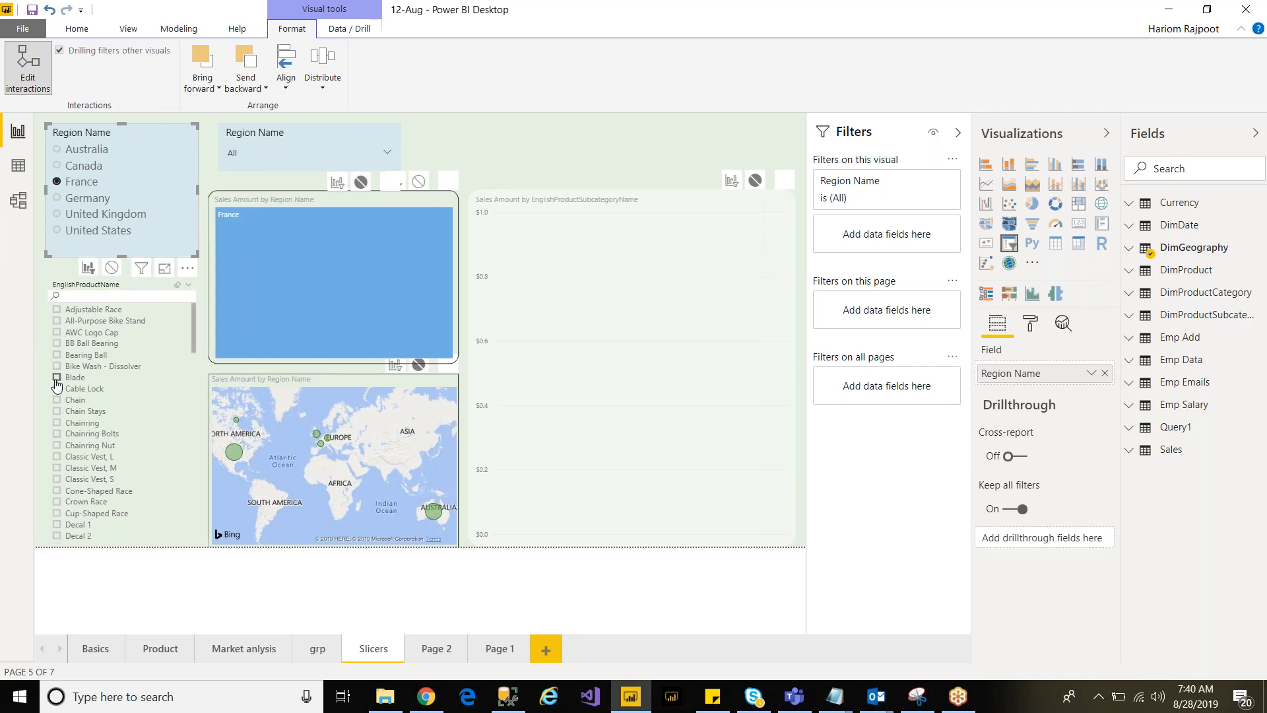
Step: Test the product slicer by selecting and clearing Blade, and view the filters affecting the dropdown Region Name slicer
left_click(57, 379)
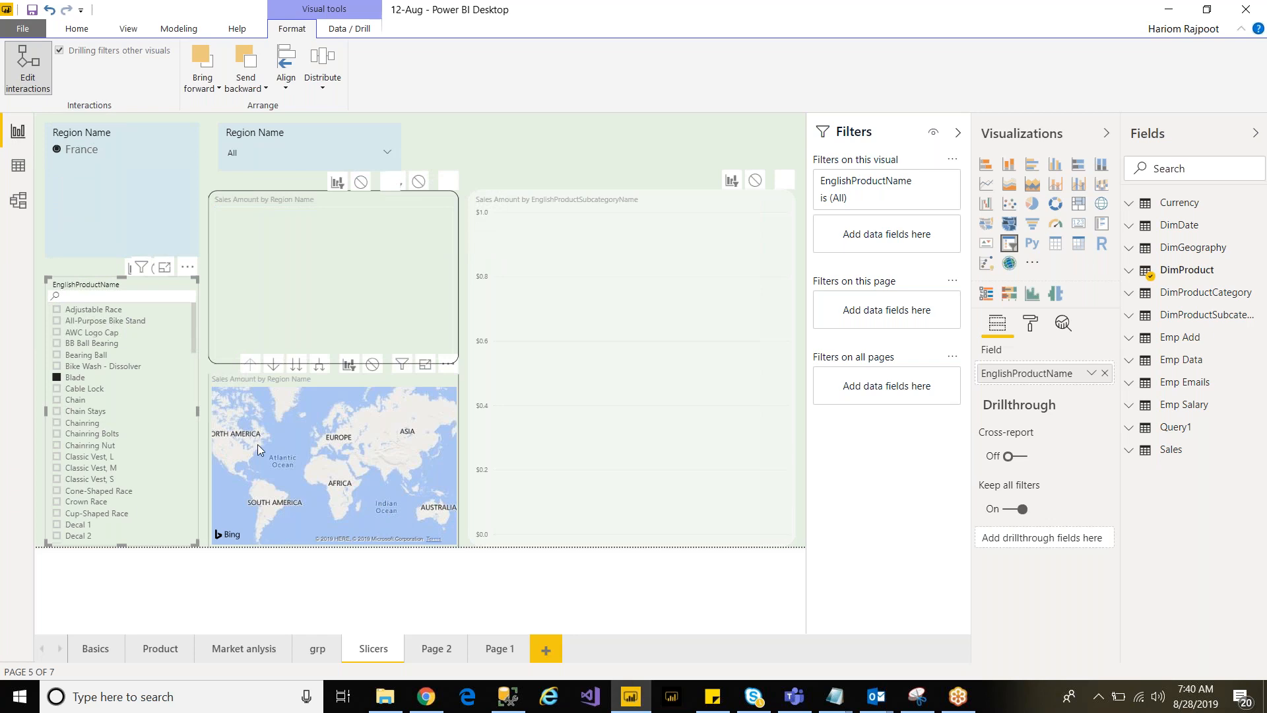
left_click(57, 377)
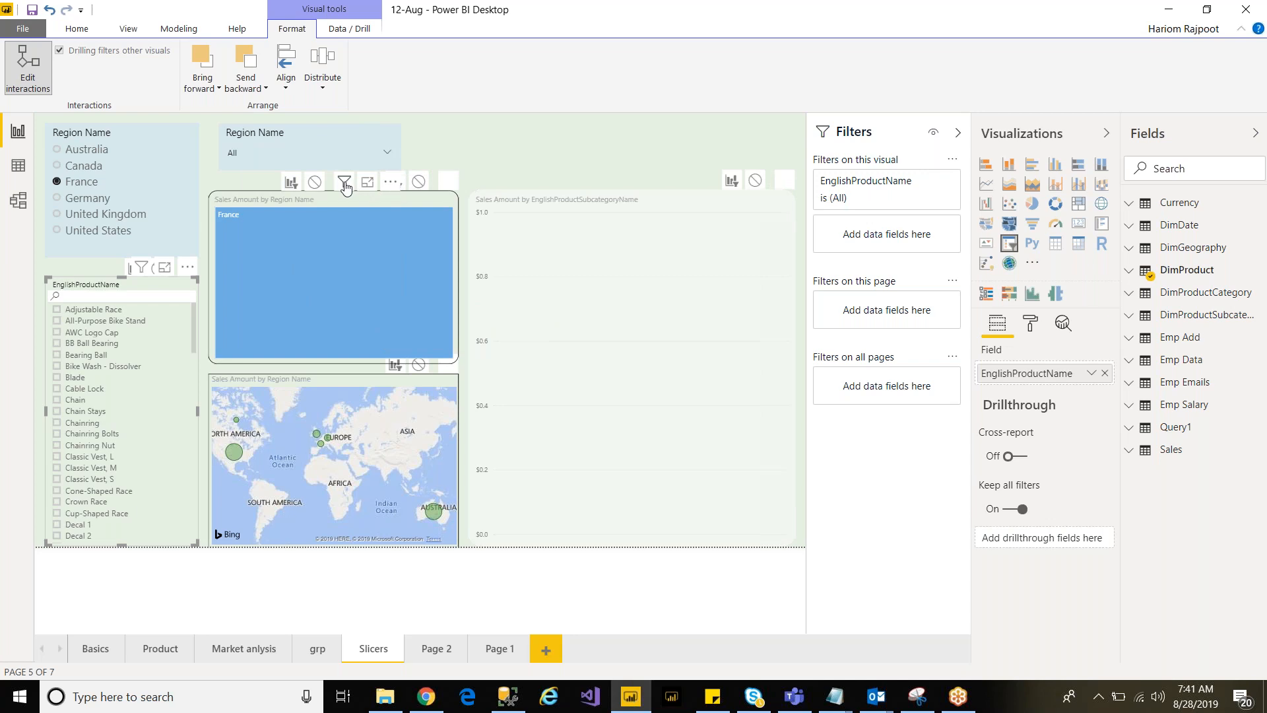
mouse_move(344, 187)
left_click(344, 184)
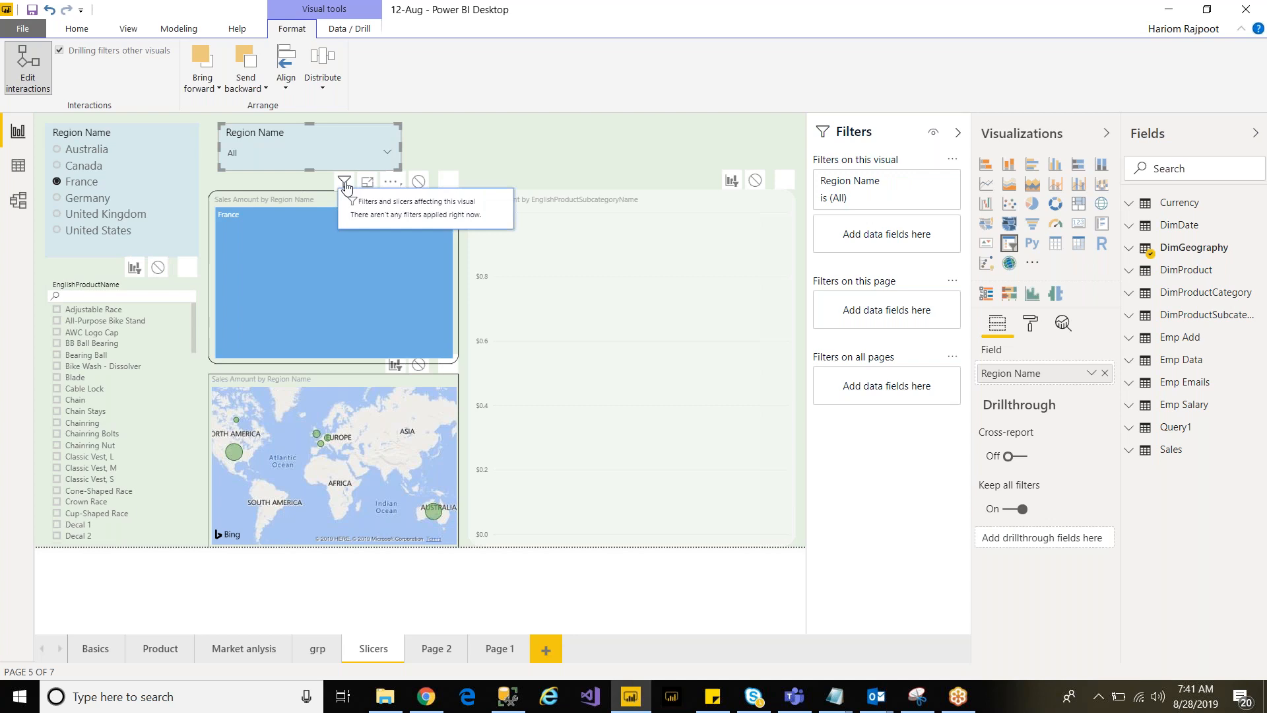
Step: Expand the treemap down to the city level and drill it back up to regions
mouse_move(358, 286)
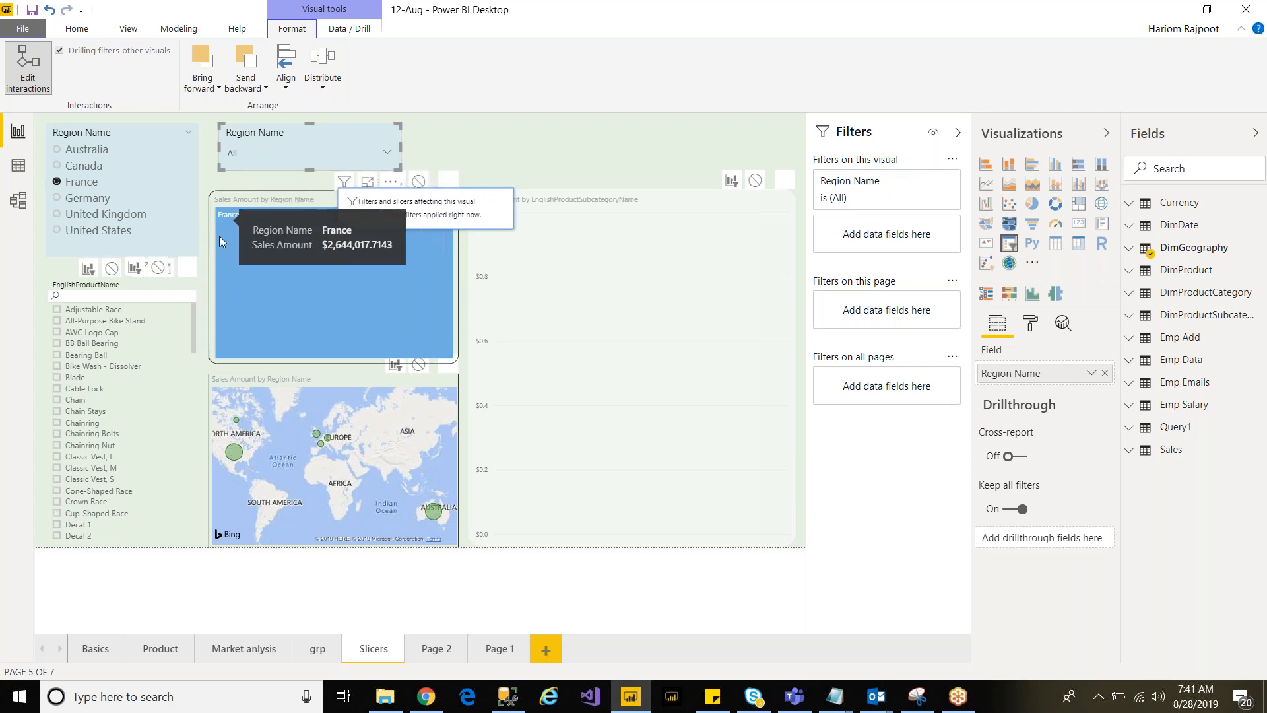
left_click(454, 332)
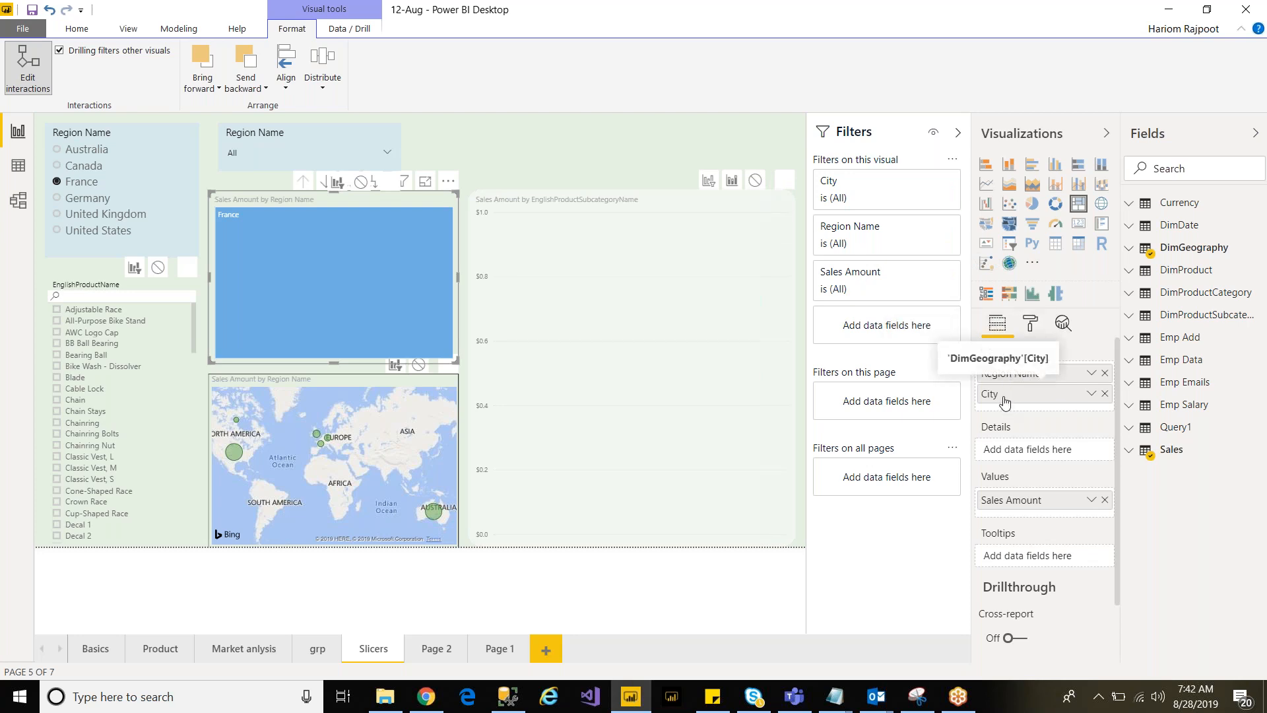
left_click(374, 187)
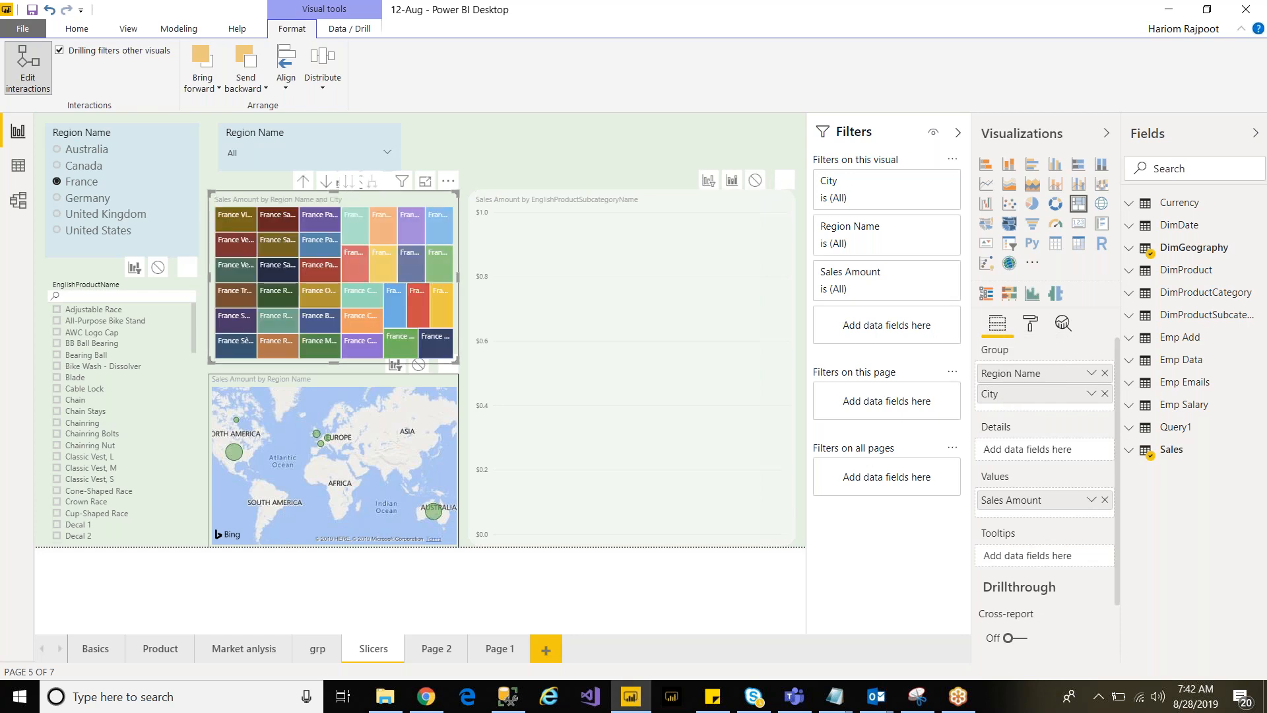
left_click(303, 181)
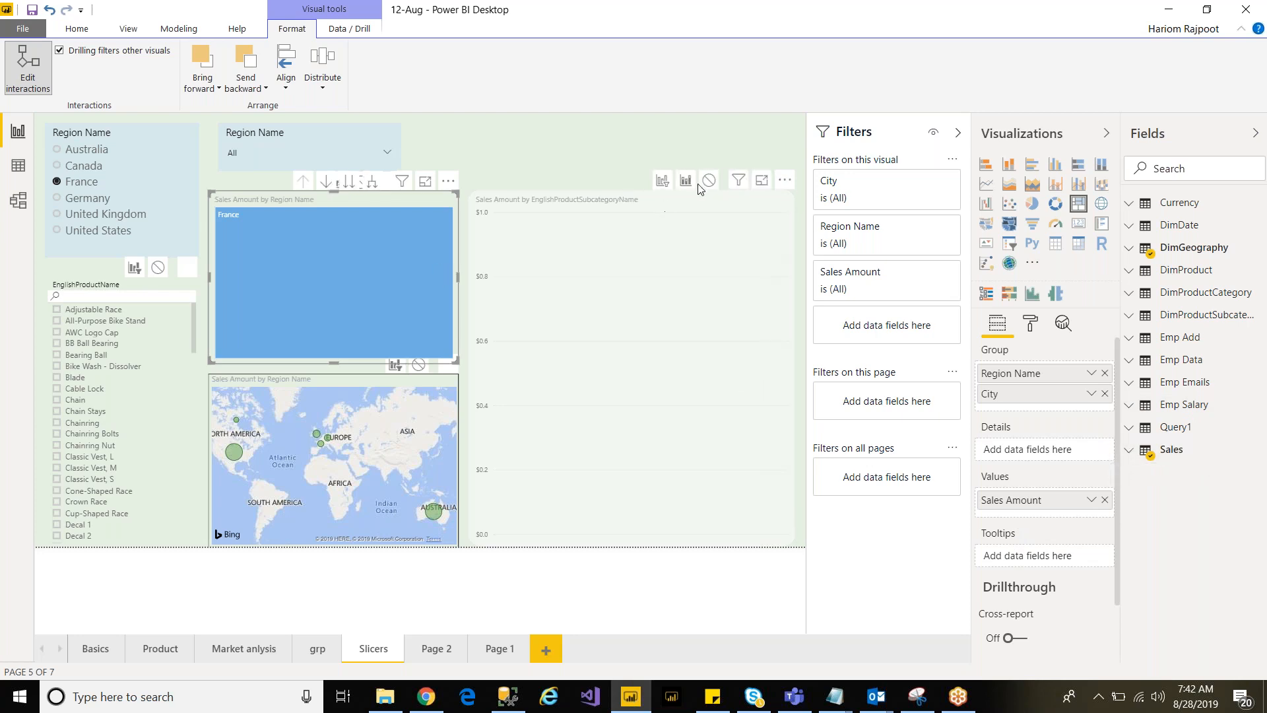
Step: View the filters affecting the subcategory column chart and clear its Sales Amount filter
left_click(740, 187)
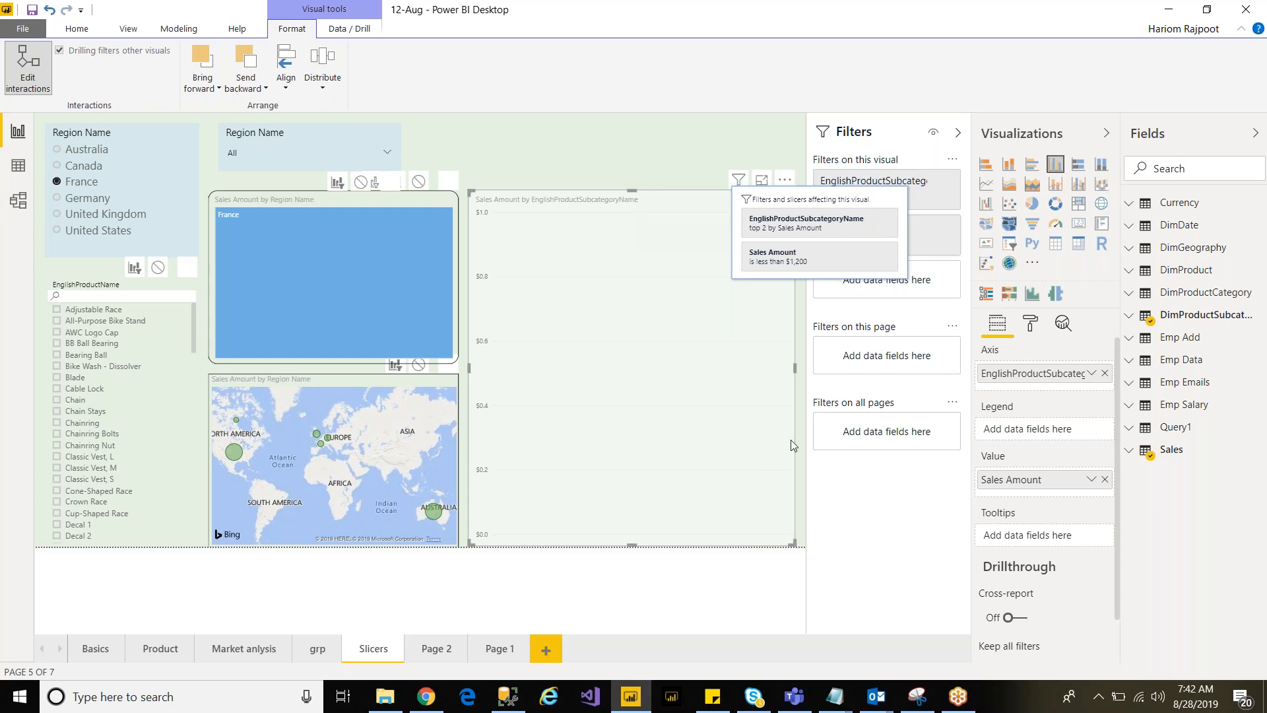
mouse_move(906, 240)
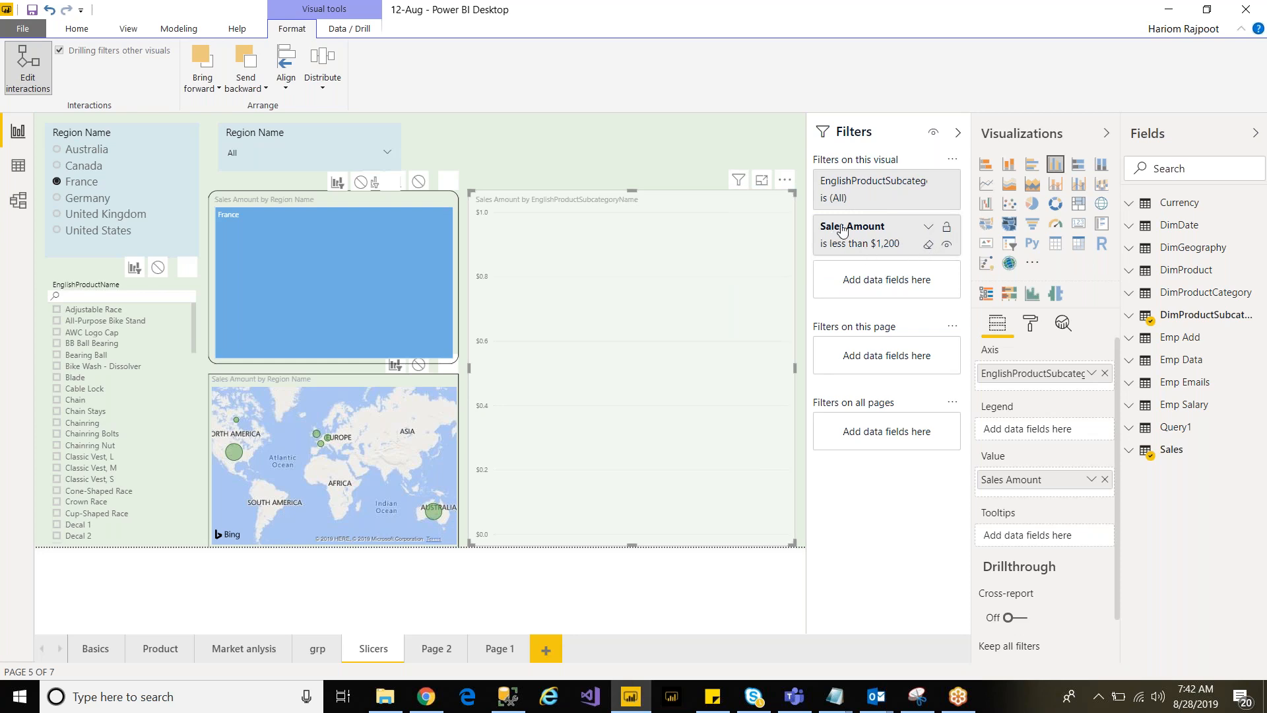
left_click(929, 247)
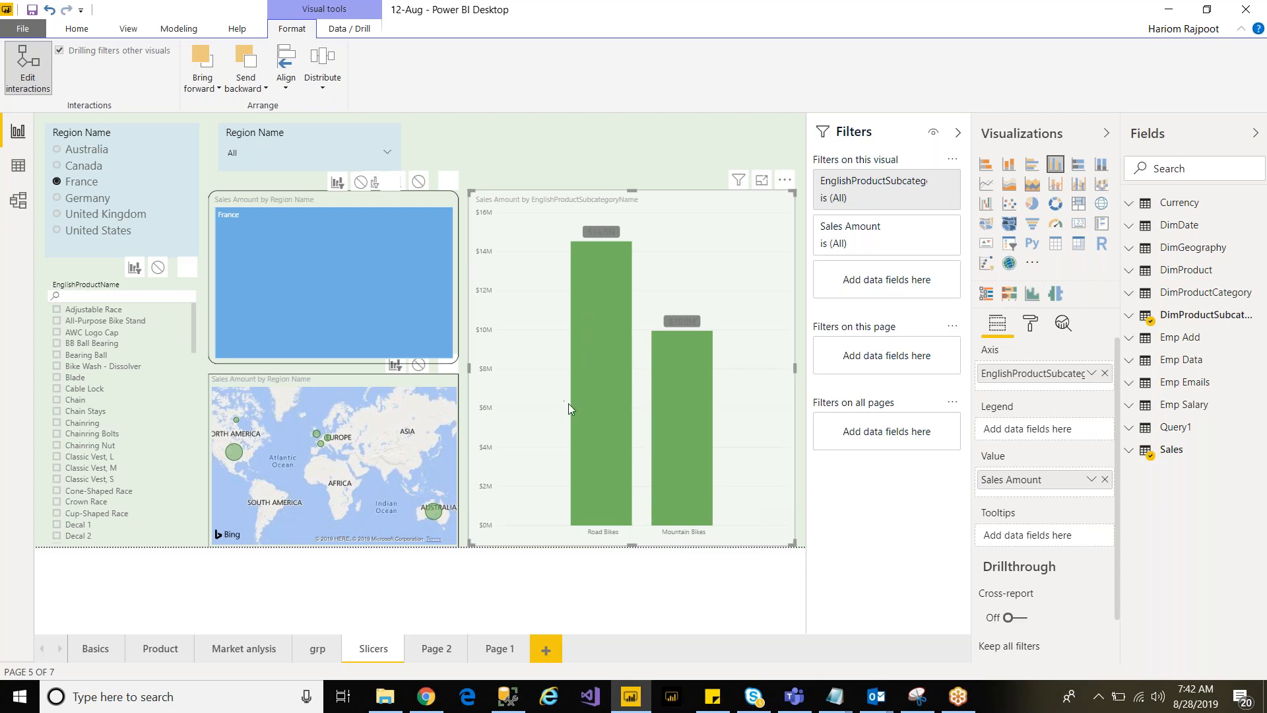
Step: Reduce the treemap's height and move it down just above the map, leaving a gap below the dropdown slicer
mouse_move(587, 381)
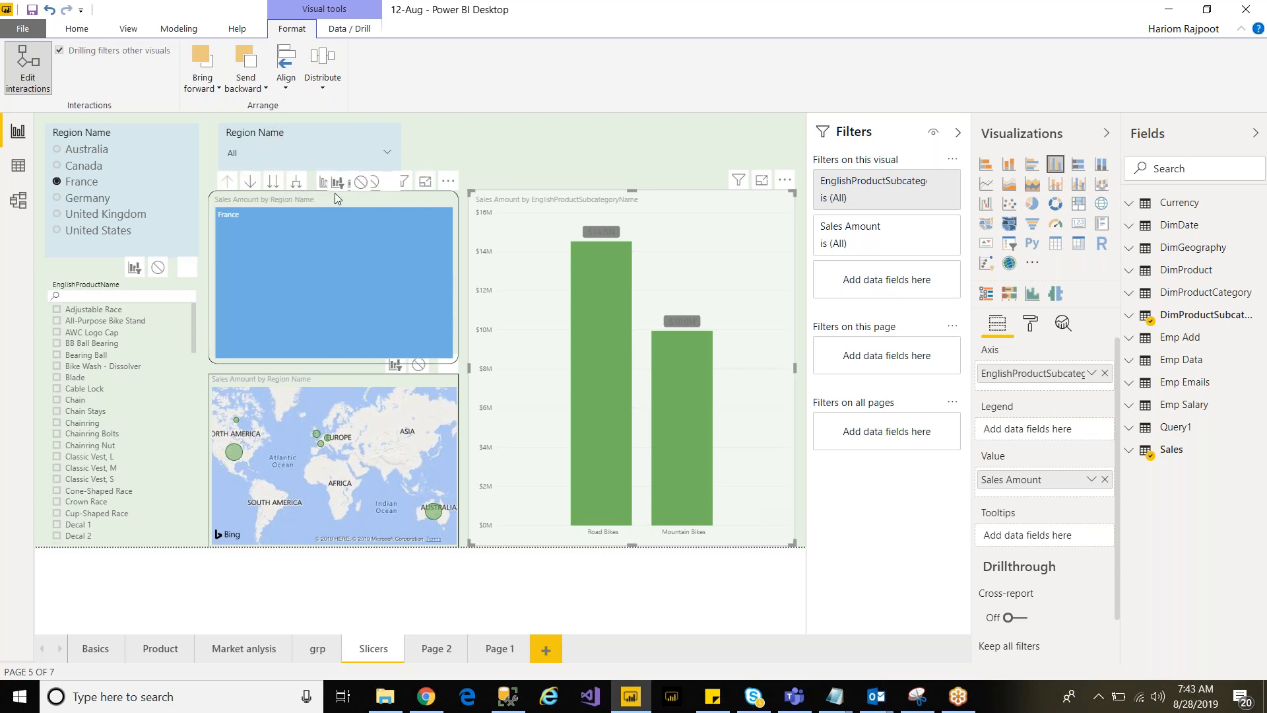
left_click(343, 311)
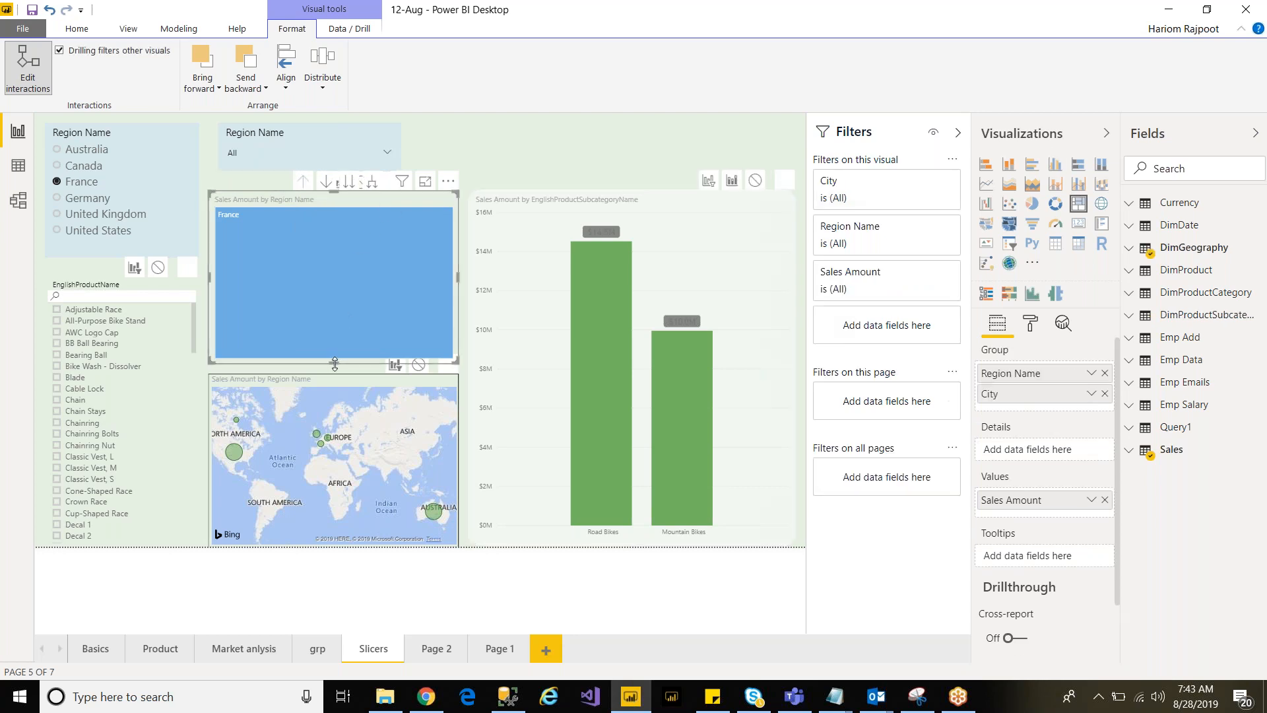
left_click_drag(333, 363, 336, 276)
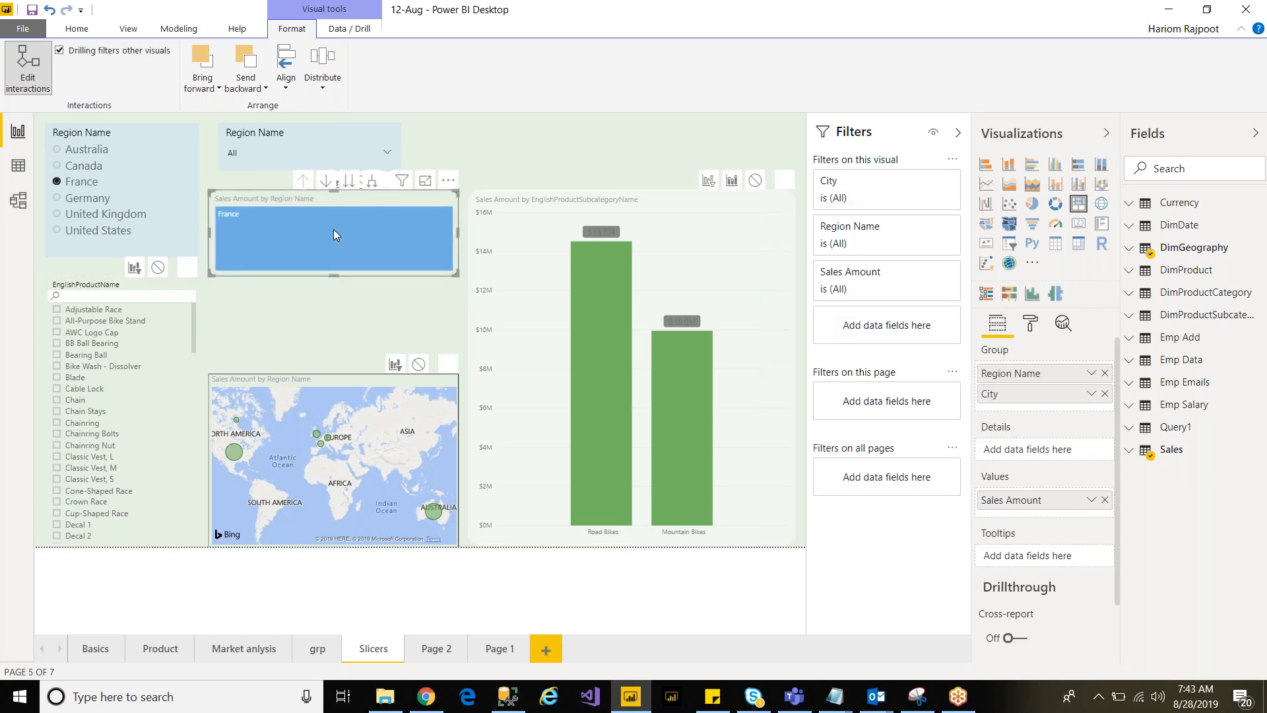
left_click_drag(331, 210, 328, 271)
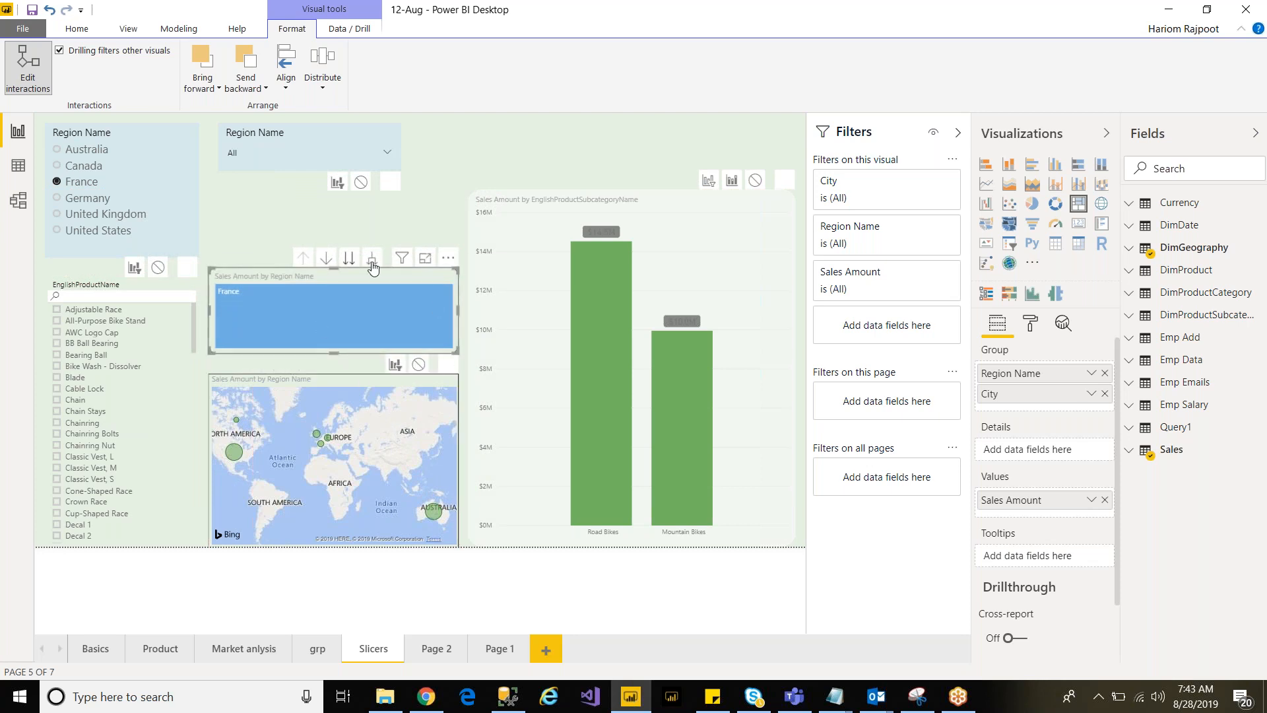
left_click_drag(334, 267, 334, 247)
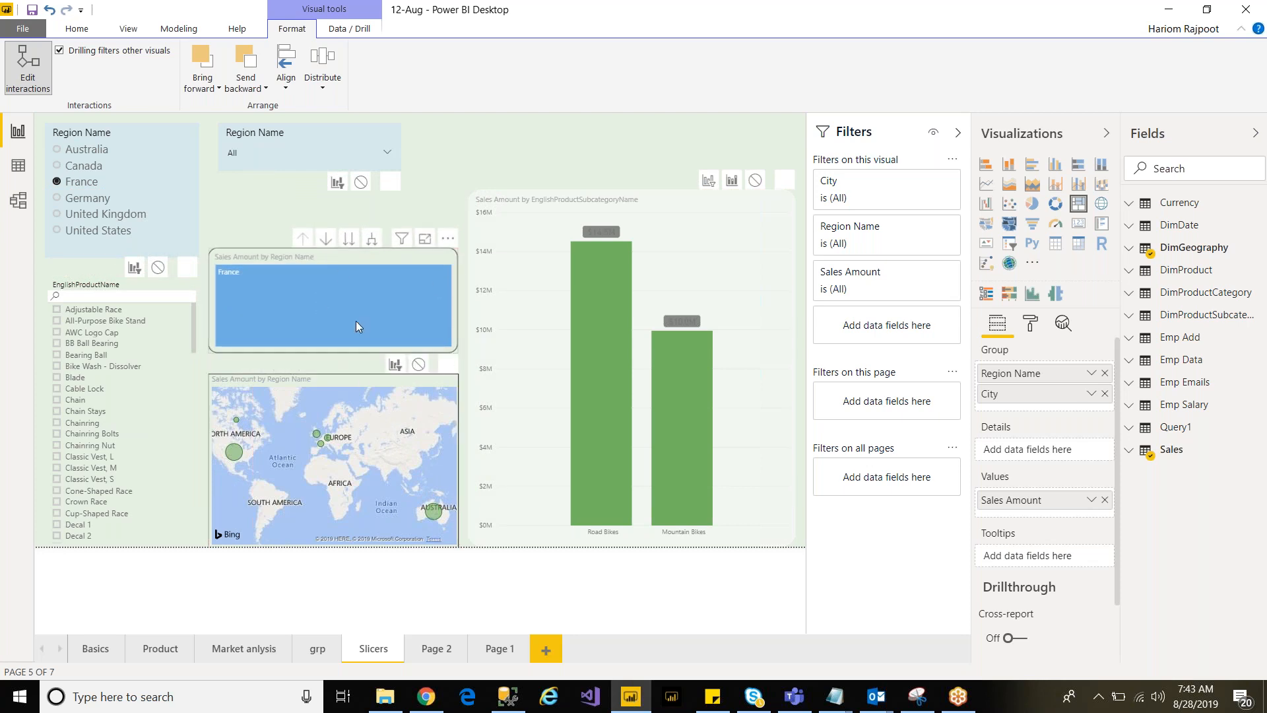
left_click(265, 201)
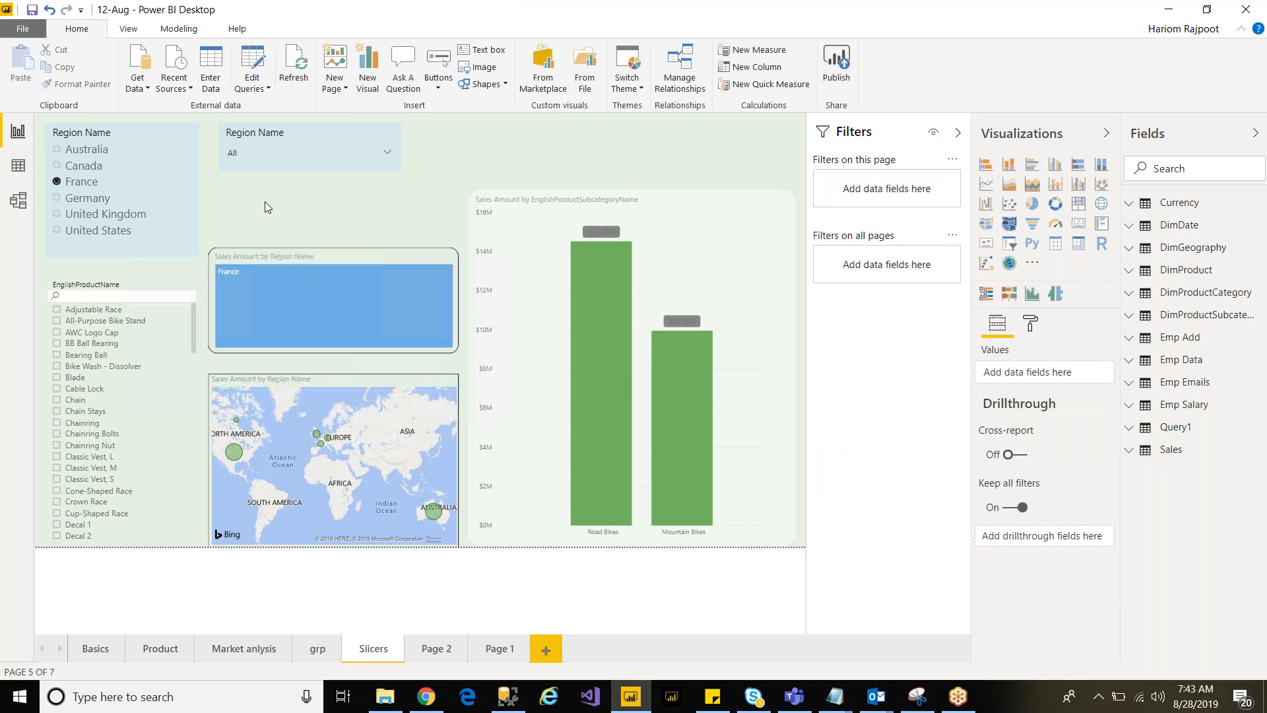
left_click(321, 258)
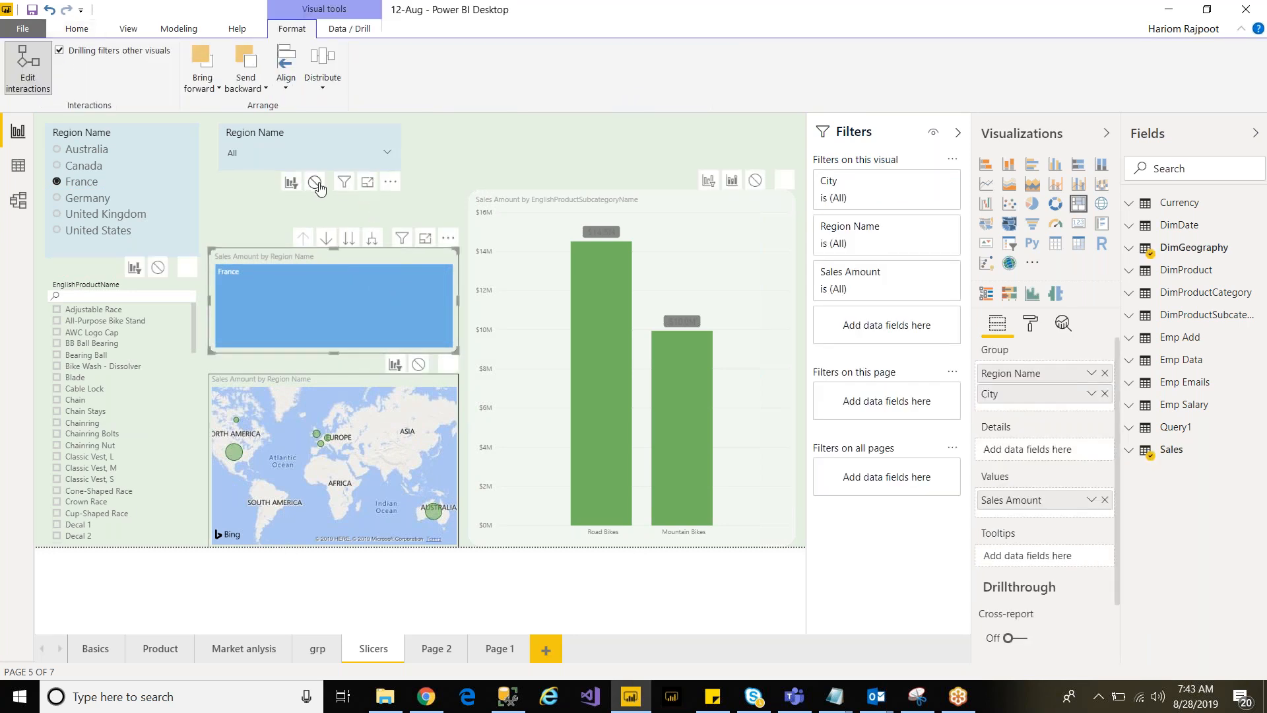
Step: Set the treemap's interaction with the dropdown Region Name slicer to None and reselect France in the region list slicer
left_click(315, 183)
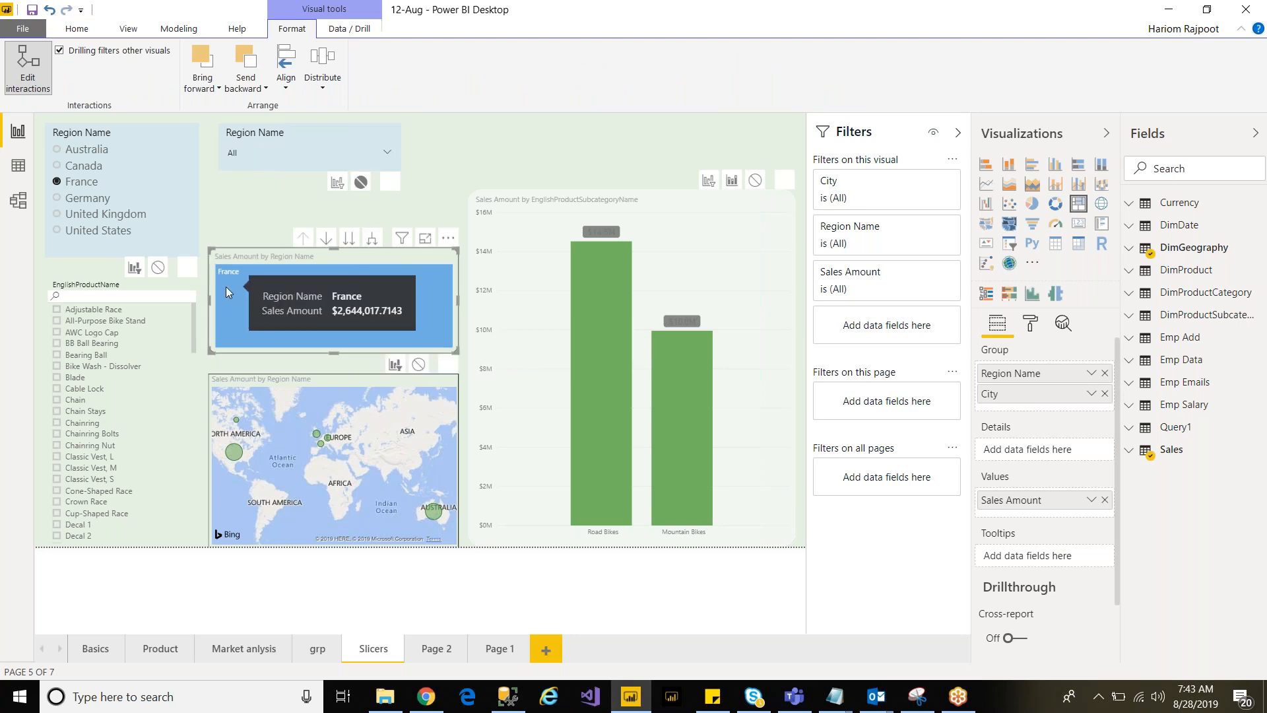
left_click(56, 198)
left_click(60, 183)
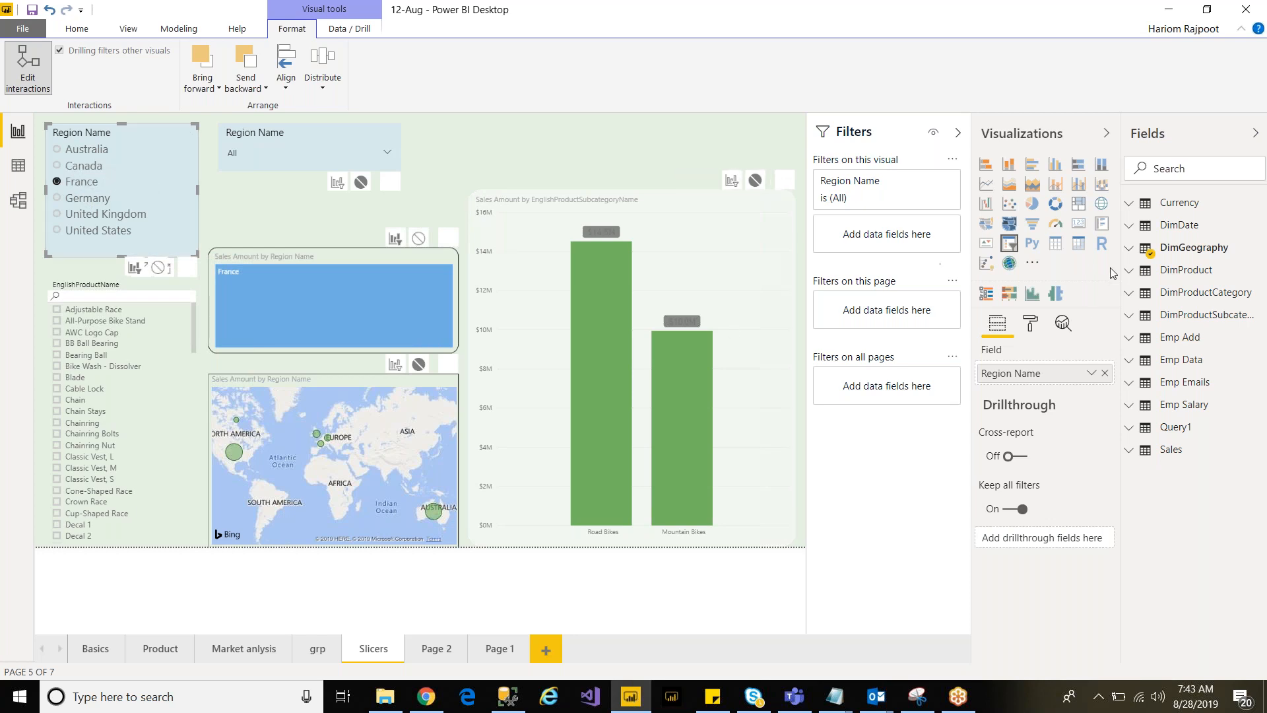
Step: Examine the DimGeography table's fields and the region choices offered by the dropdown Region Name slicer
left_click(1130, 249)
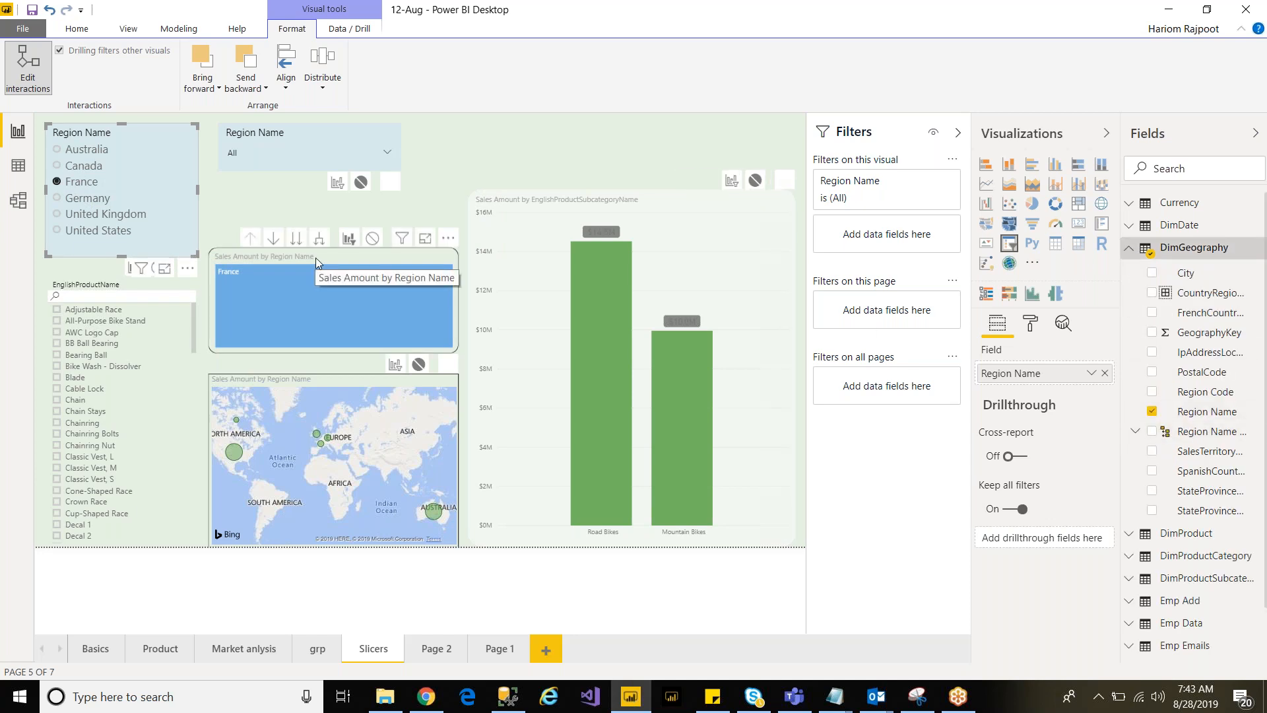
left_click(313, 149)
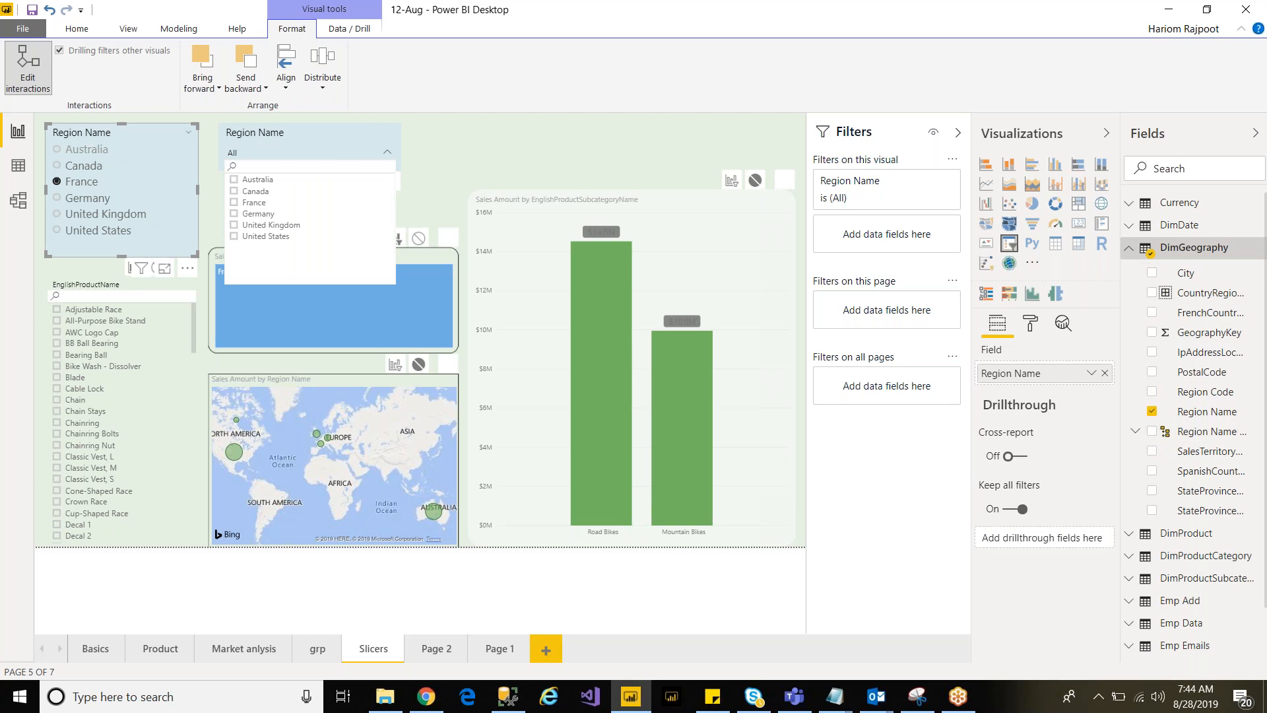
left_click(470, 153)
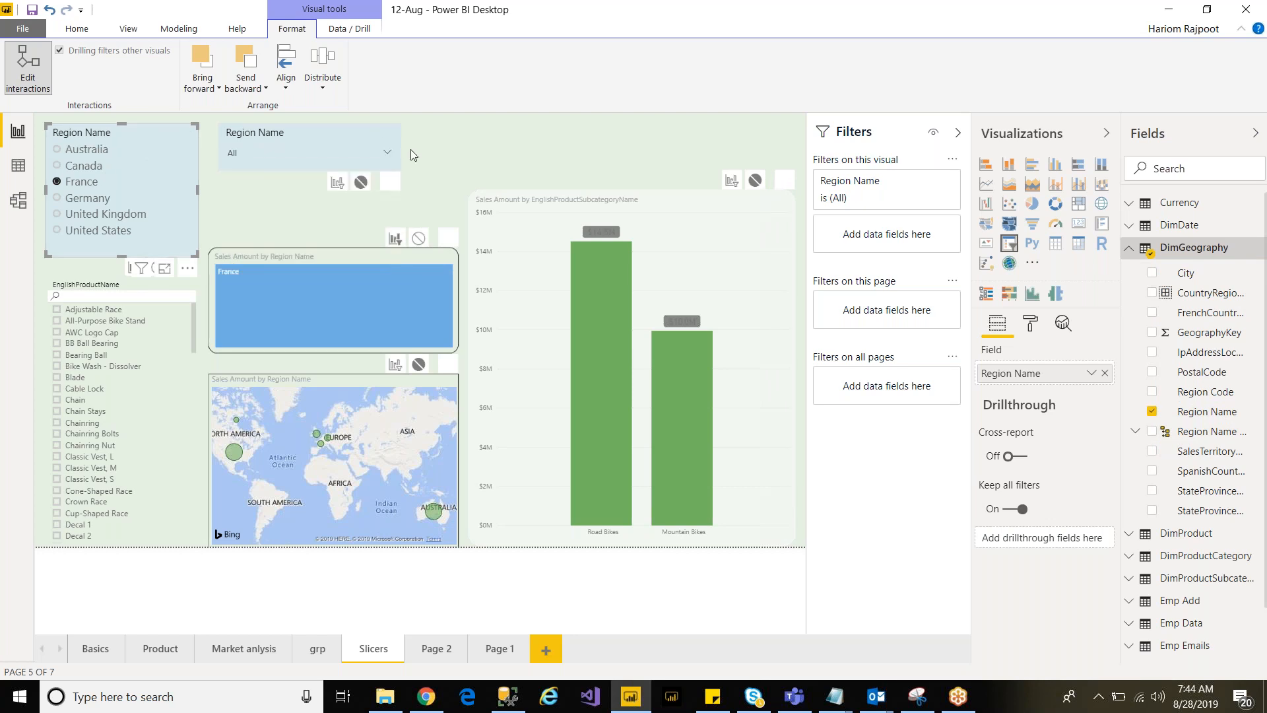
left_click(150, 132)
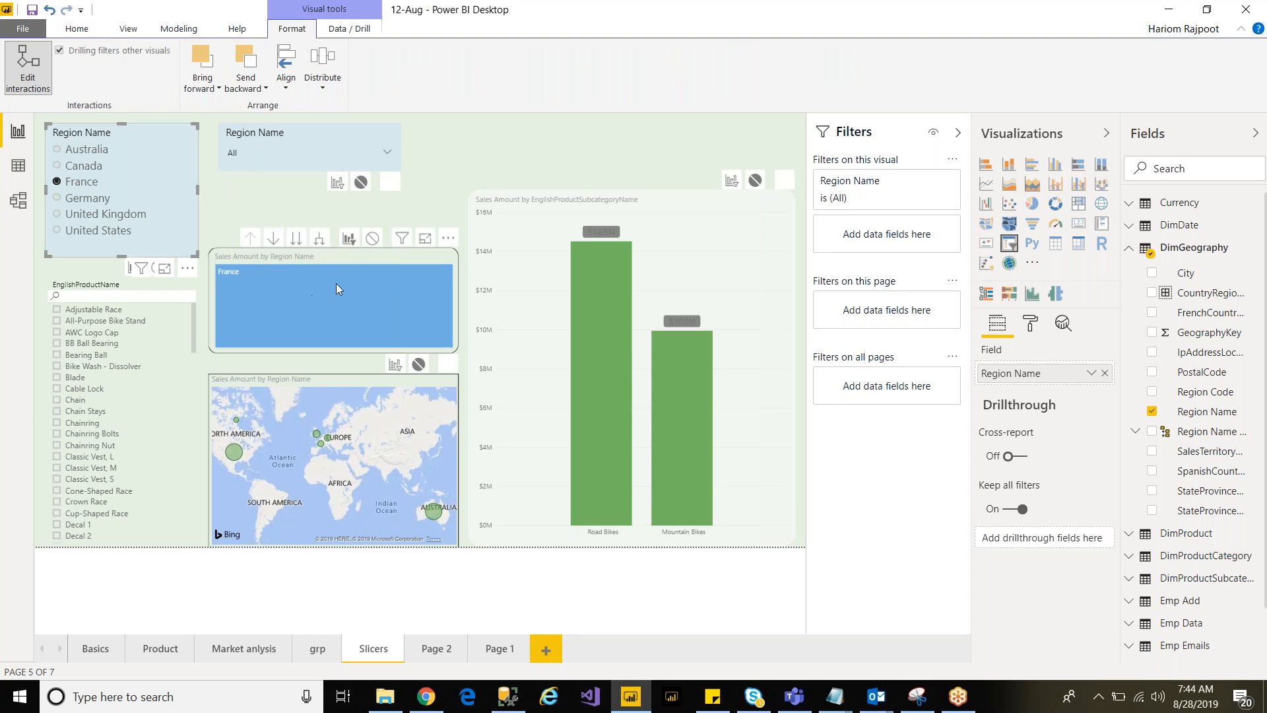
Step: Set the region list slicer's interaction to None for the treemap and to Filter for the dropdown Region Name slicer
left_click(374, 239)
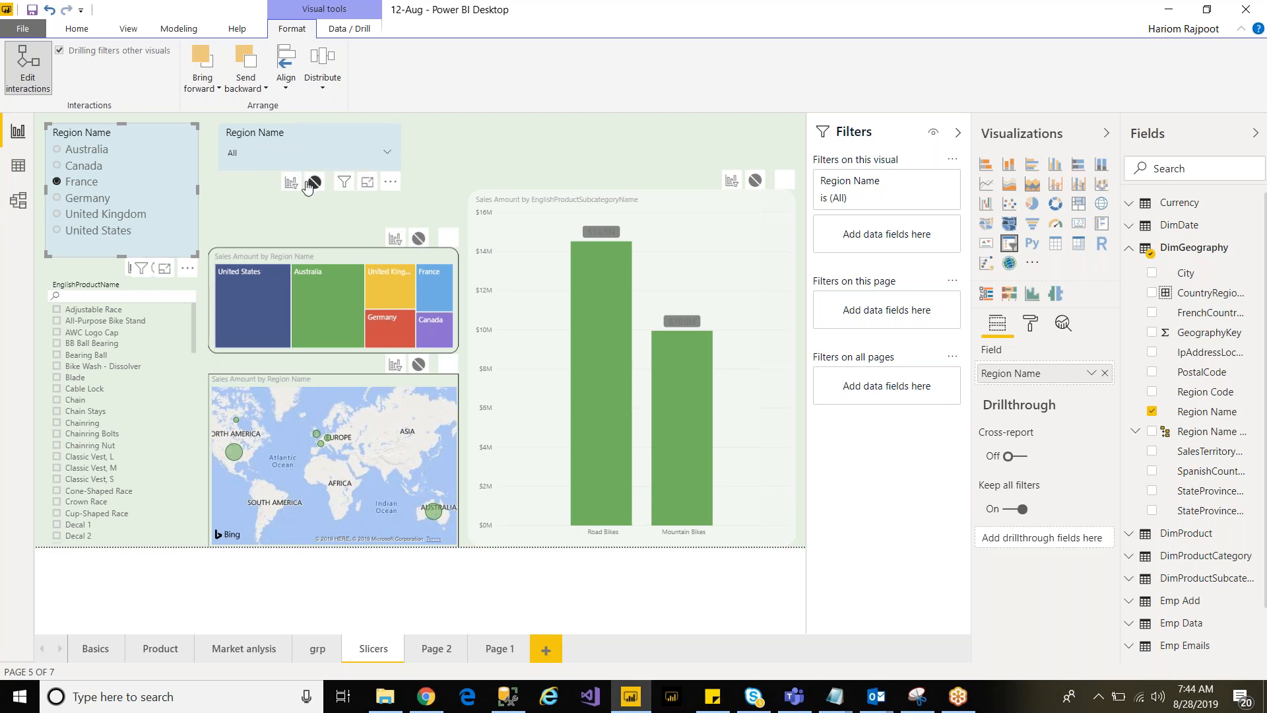
left_click(338, 181)
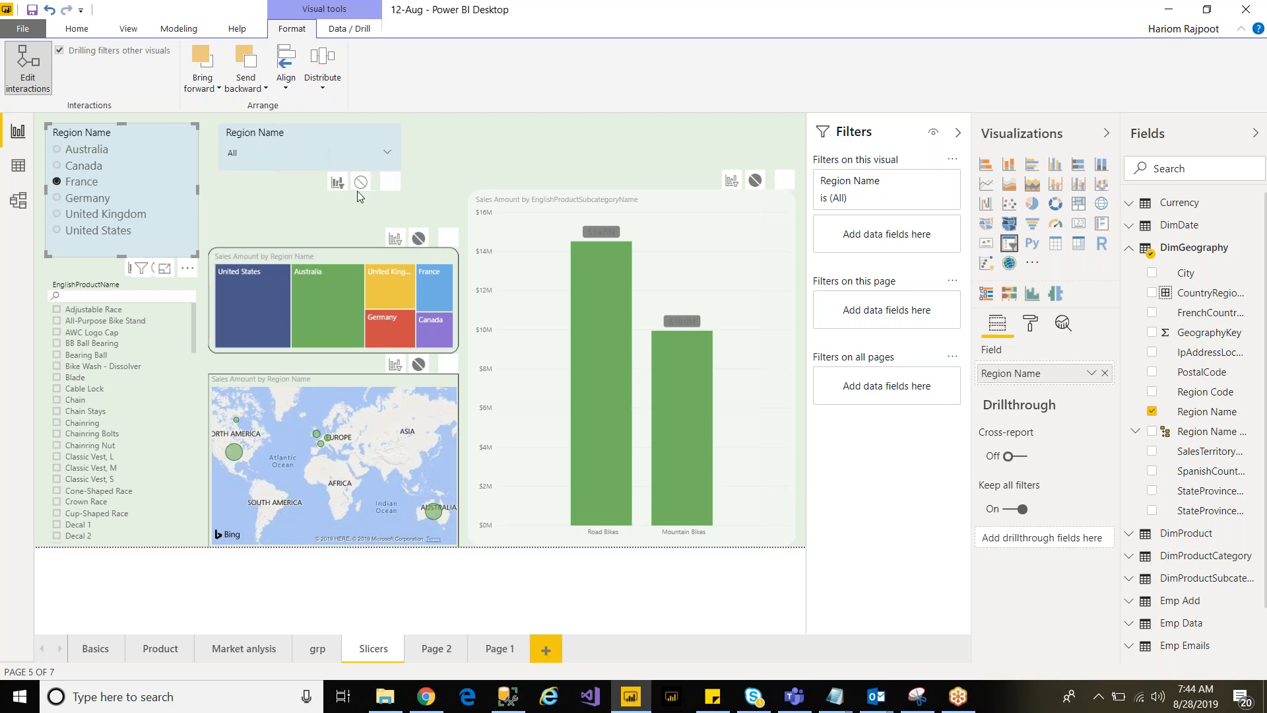
left_click(452, 150)
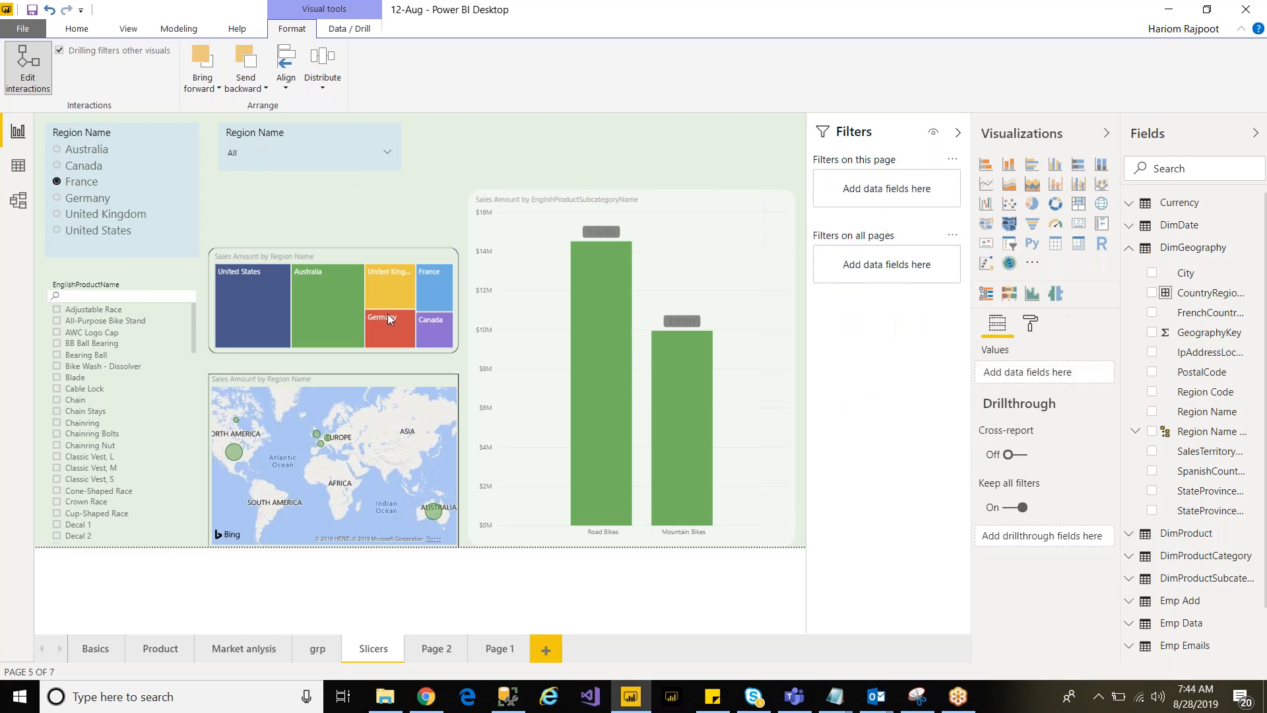
Step: Extend the treemap's upper edge to just below the dropdown Region Name slicer
left_click(346, 249)
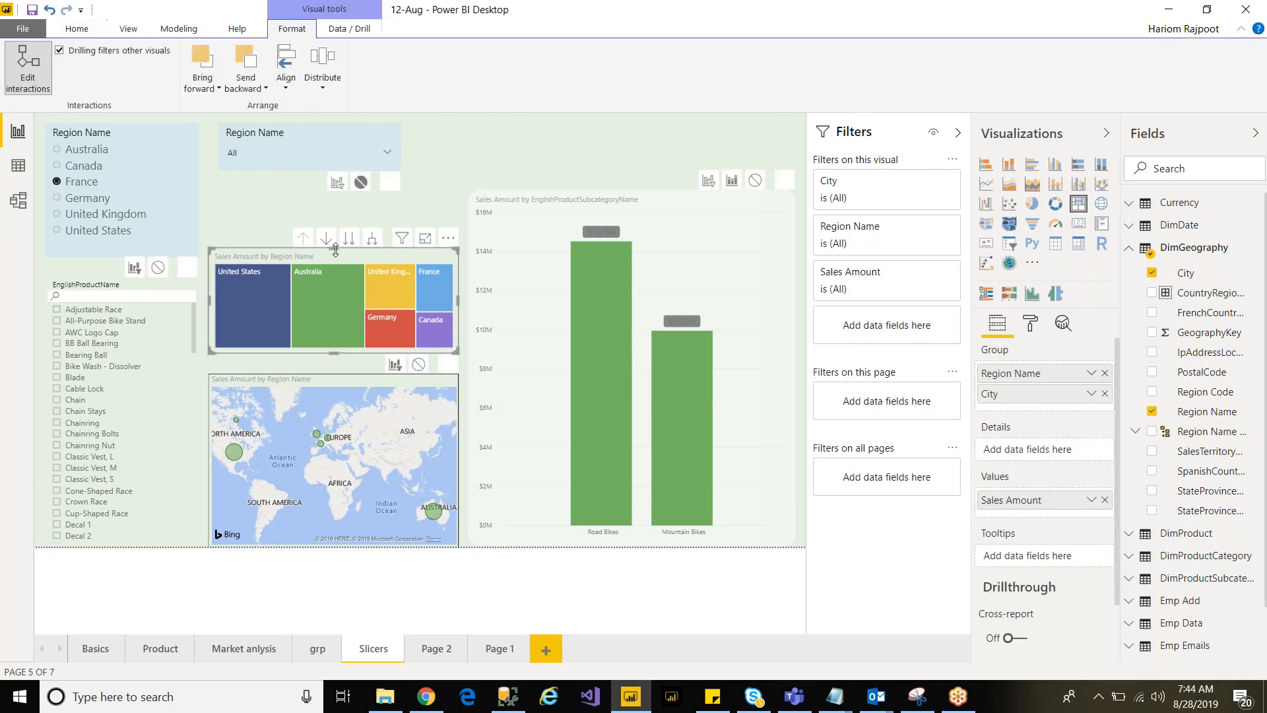
left_click_drag(335, 249, 335, 190)
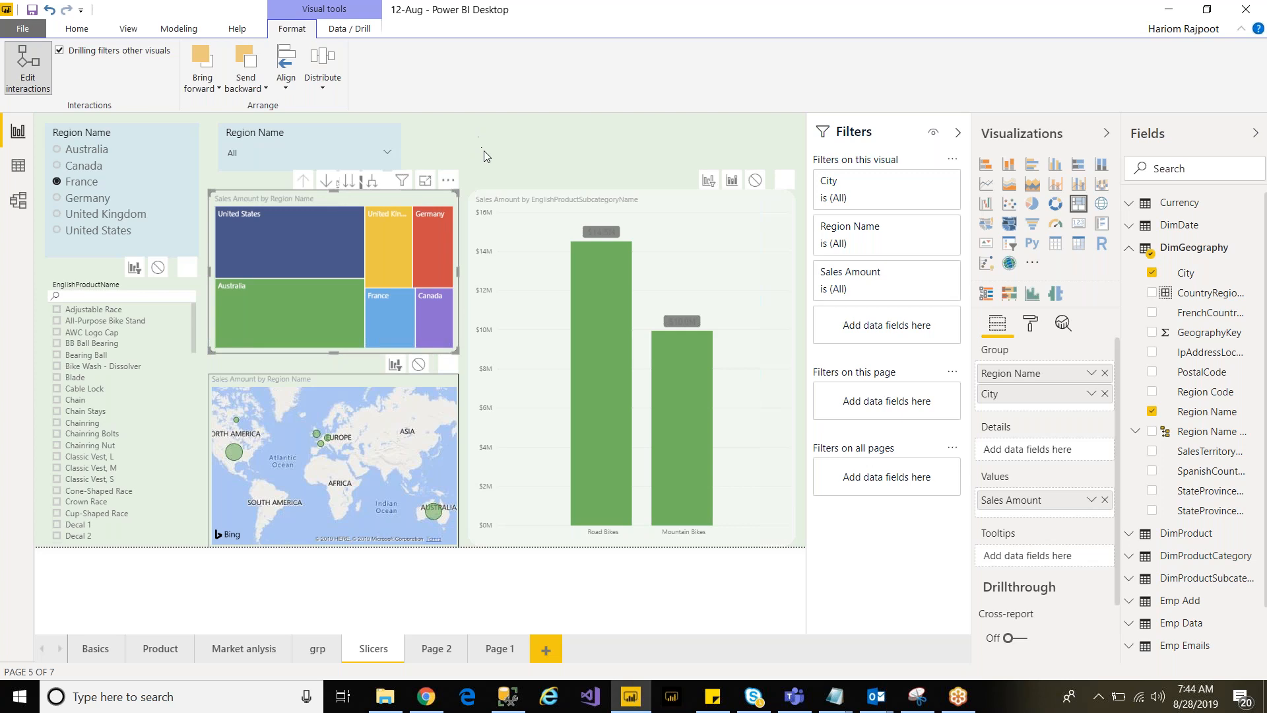
left_click(466, 350)
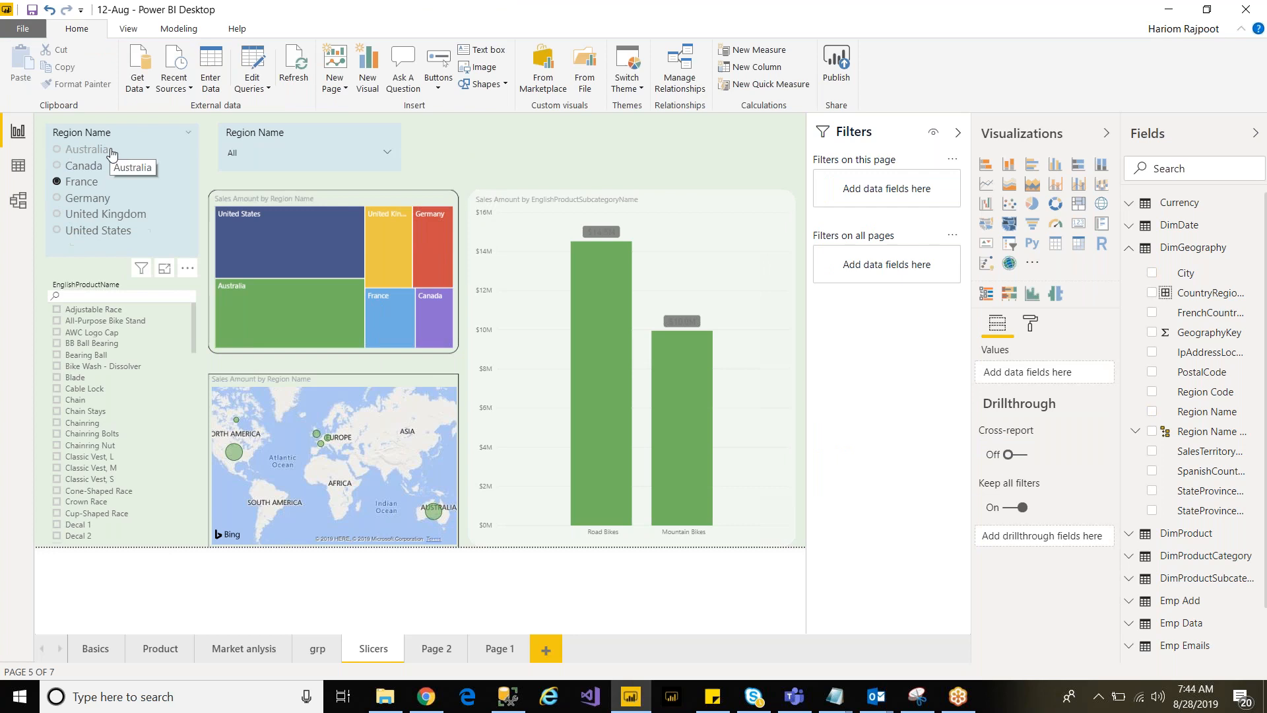
Step: Test the region list slicer against the subcategory column chart by selecting Germany and switching to Canada
left_click(56, 200)
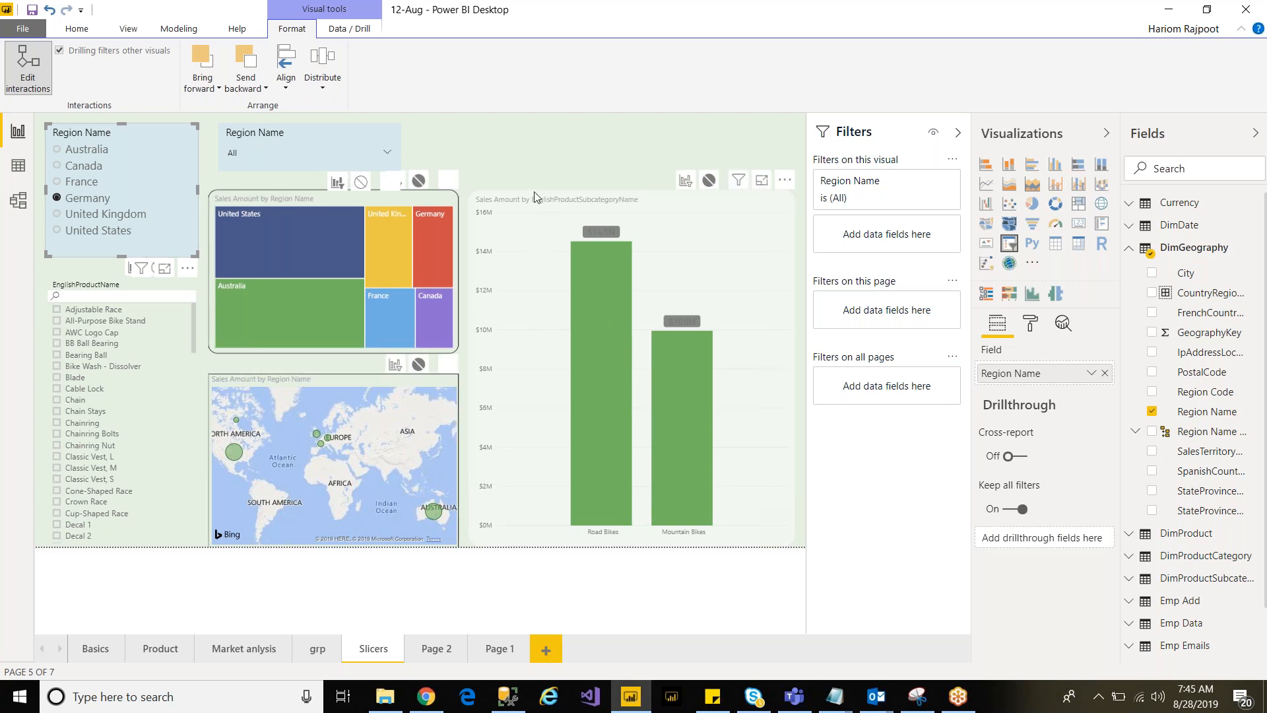
left_click(615, 198)
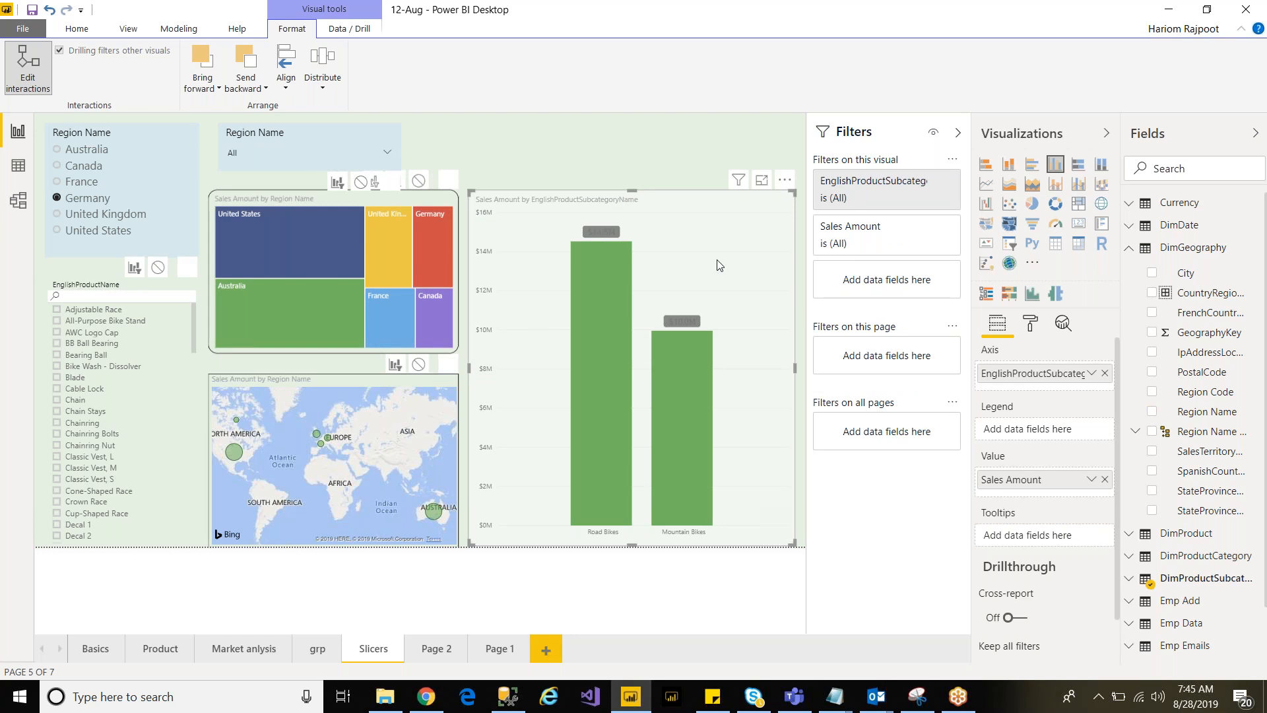
left_click(184, 163)
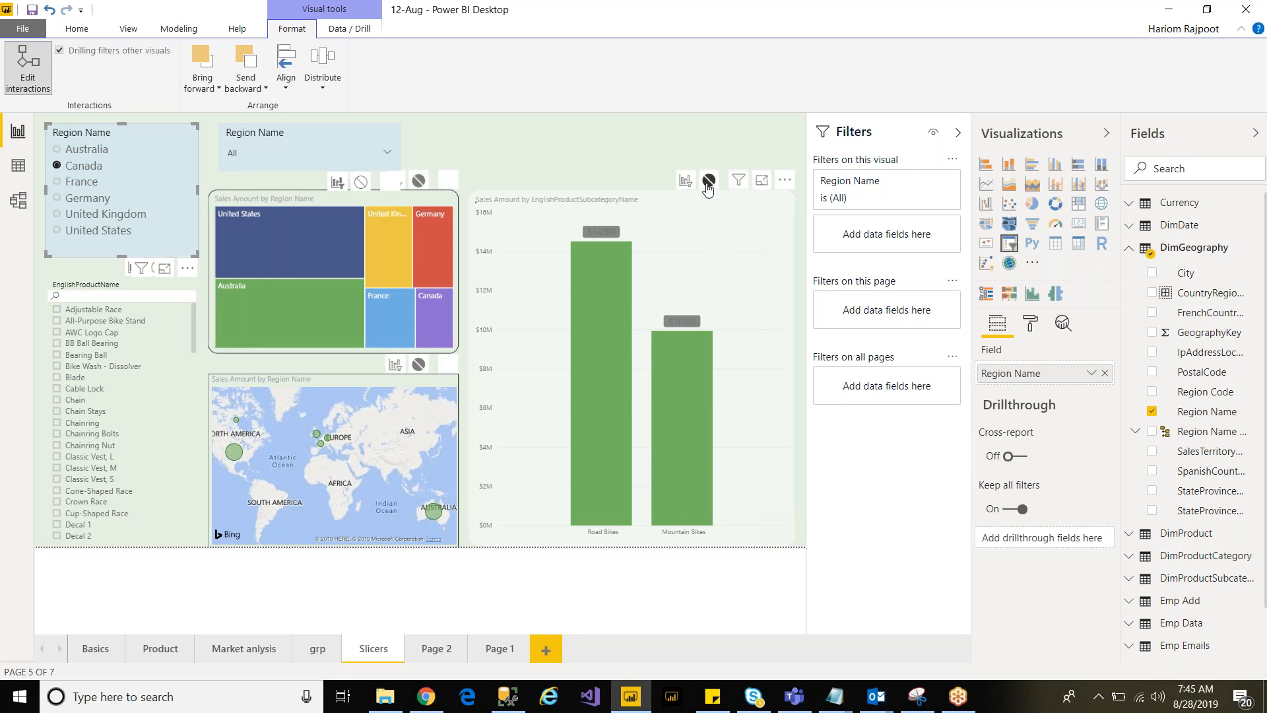
Step: Compare the Filter and None interactions from the region list slicer to the subcategory column chart, leaving it on Filter
left_click(684, 185)
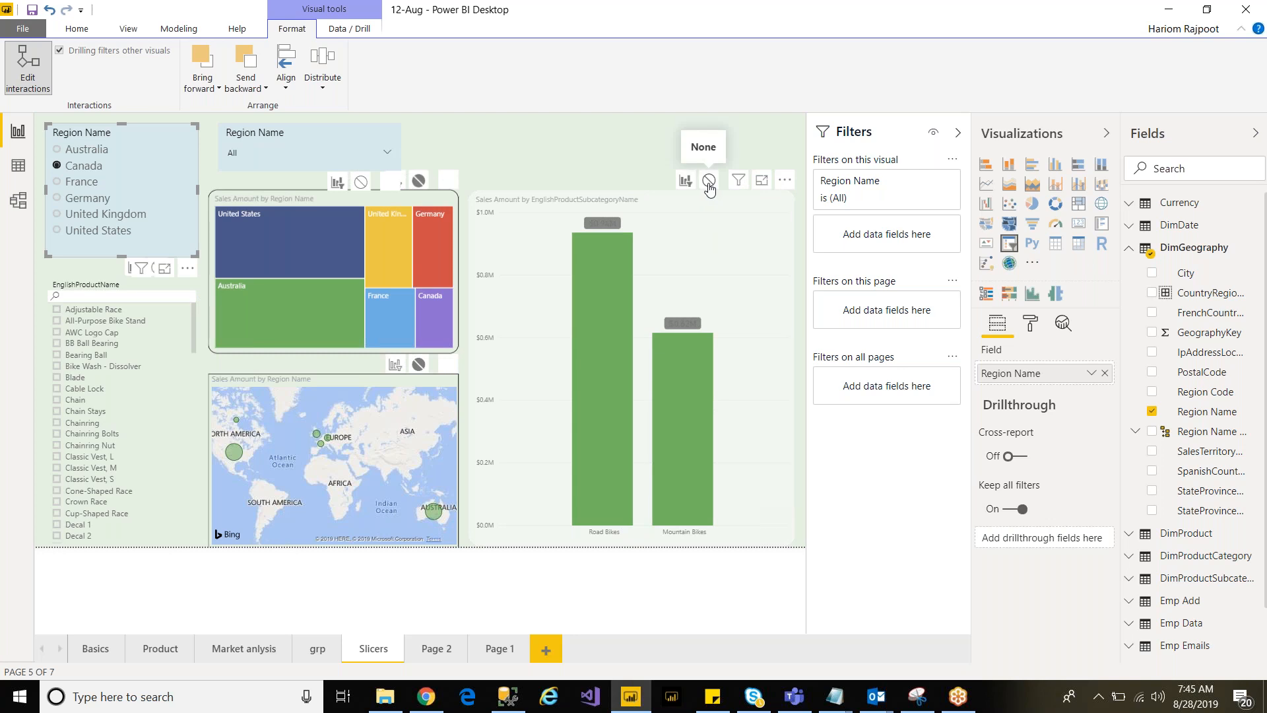
left_click(709, 185)
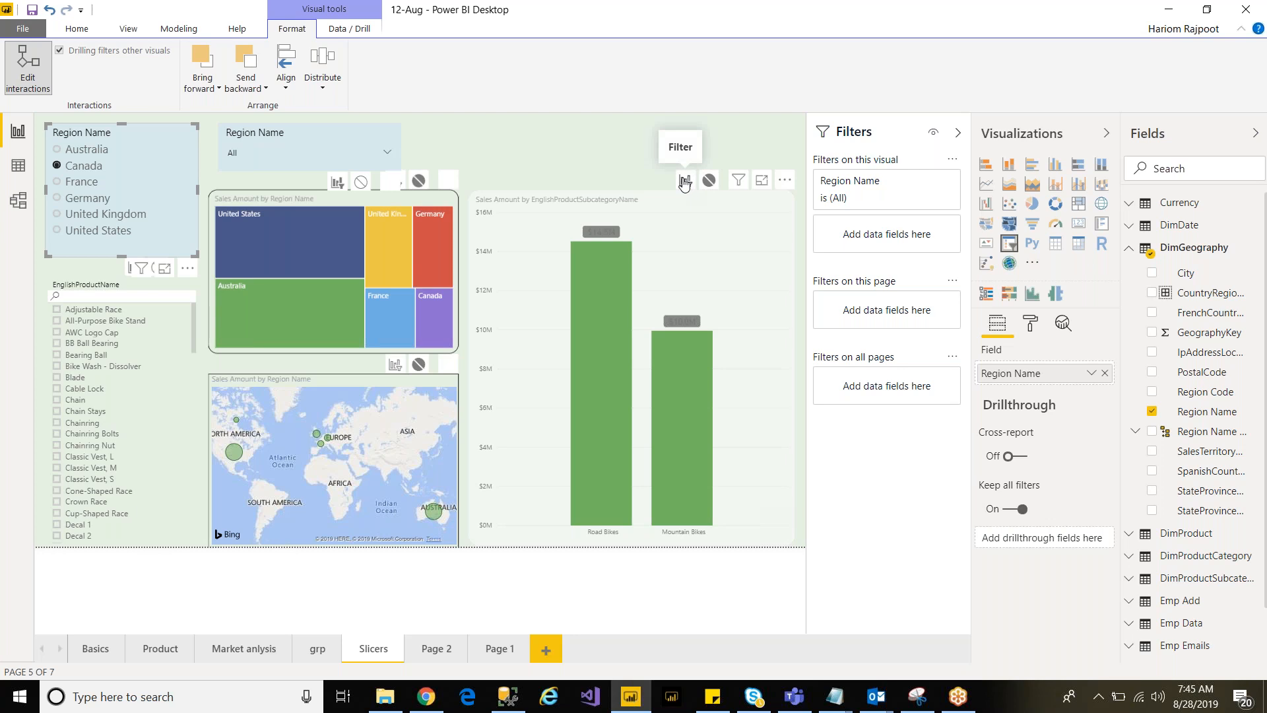
left_click(684, 185)
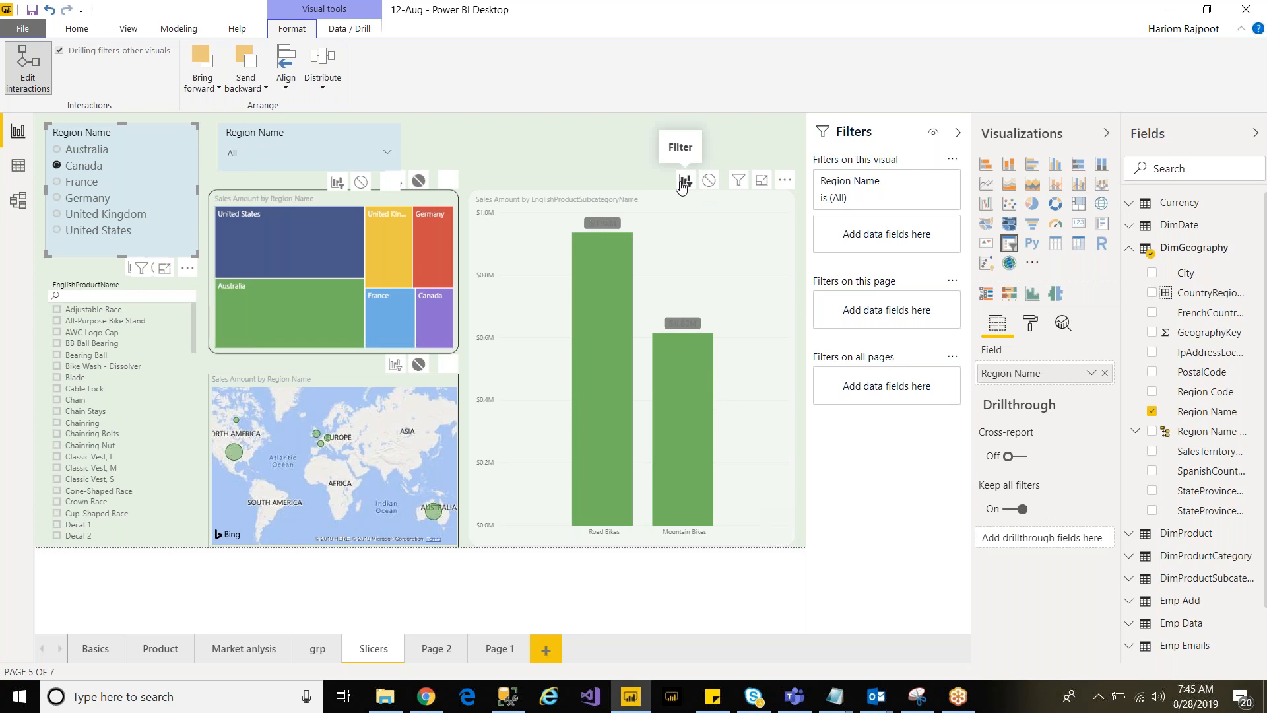
mouse_move(581, 314)
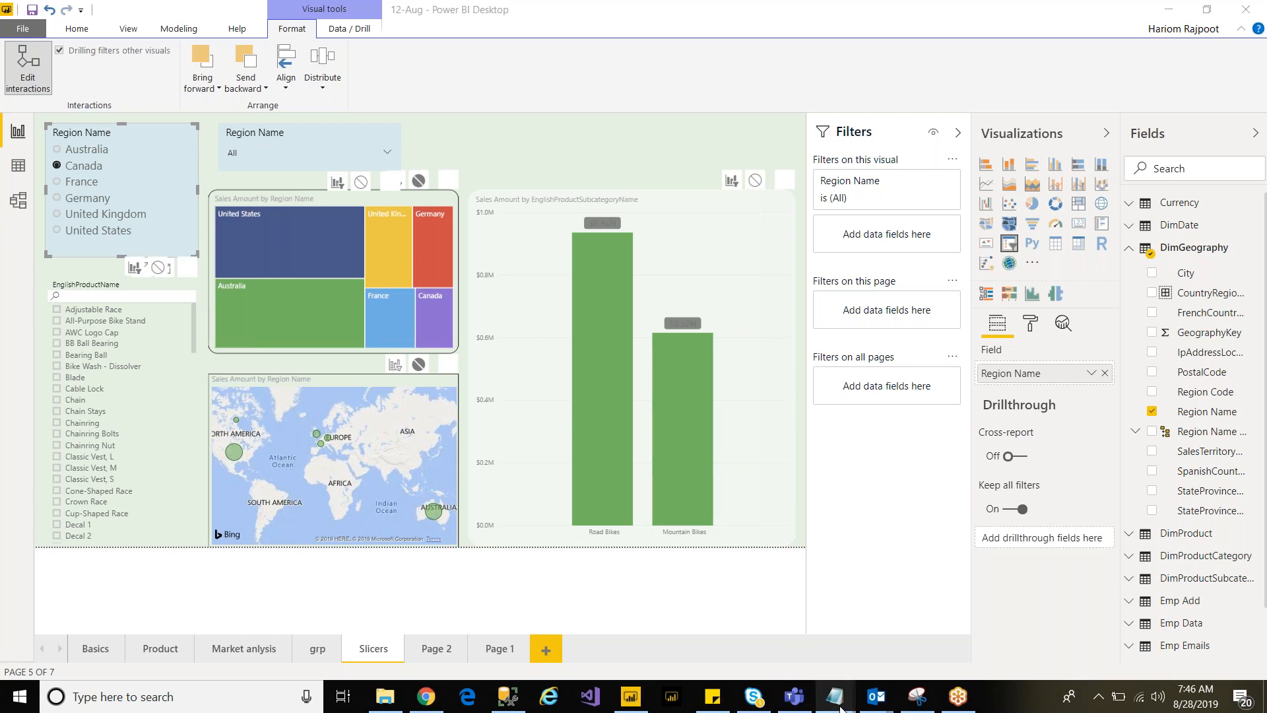
Step: Check the "Oriantation of slicers" topic in the 12_Aug_MB.txt notes and return to the Power BI report
mouse_move(842, 705)
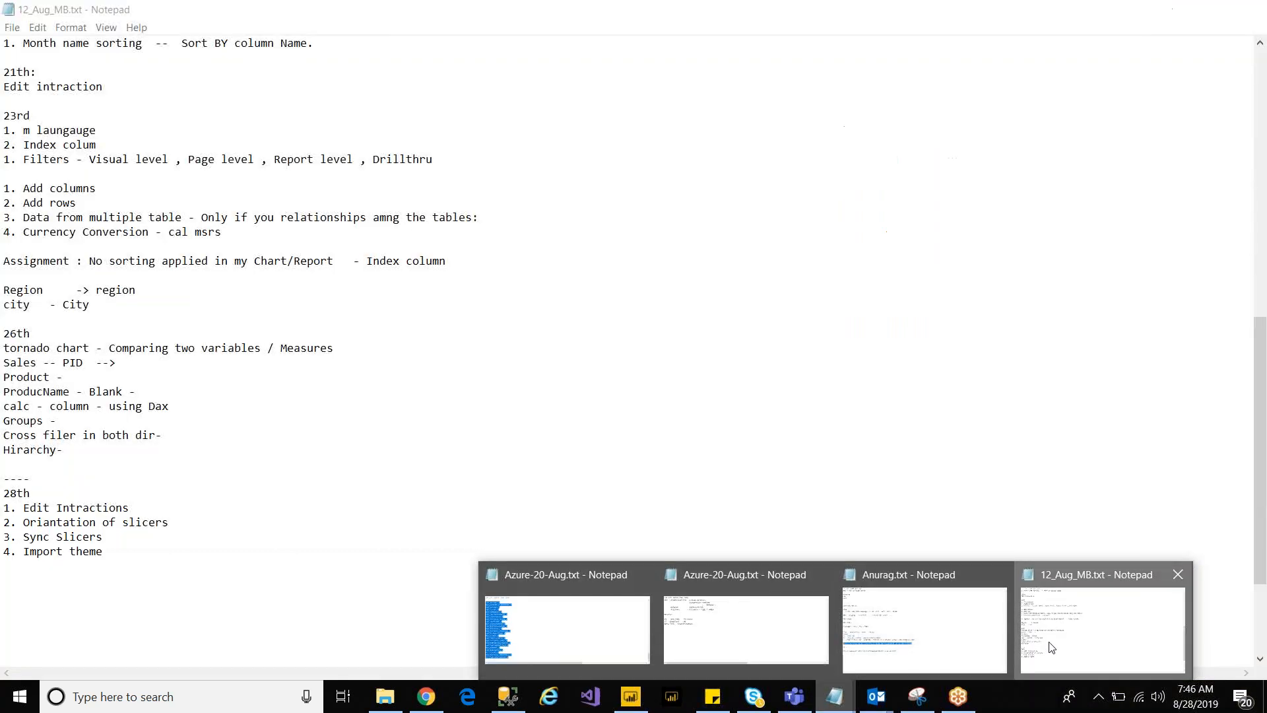
left_click(1030, 653)
left_click_drag(23, 522, 191, 520)
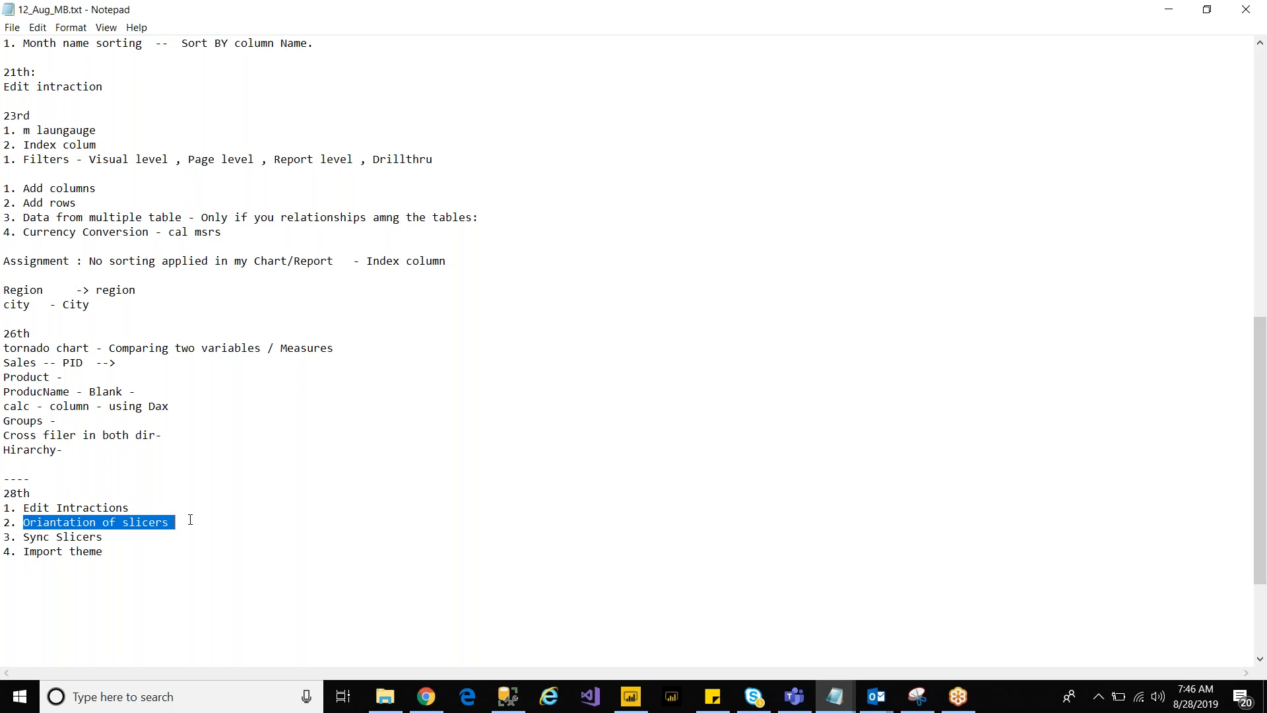
left_click(190, 520)
left_click(835, 697)
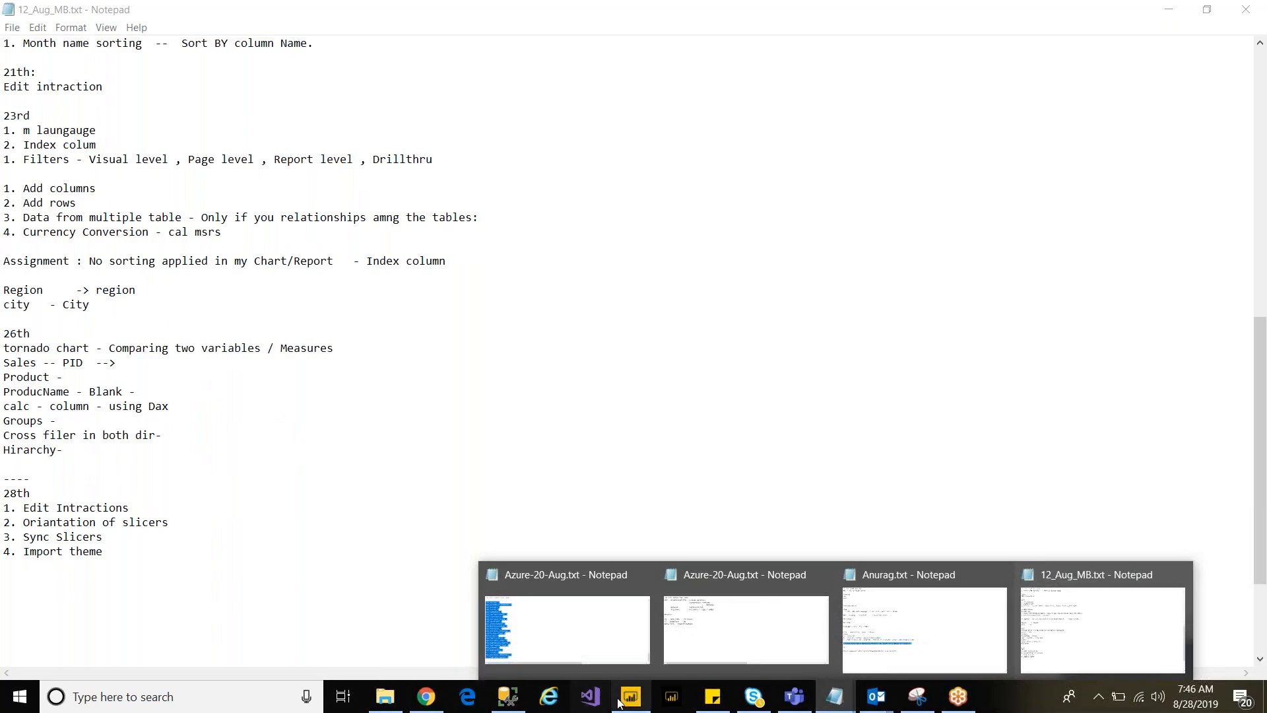
left_click(622, 701)
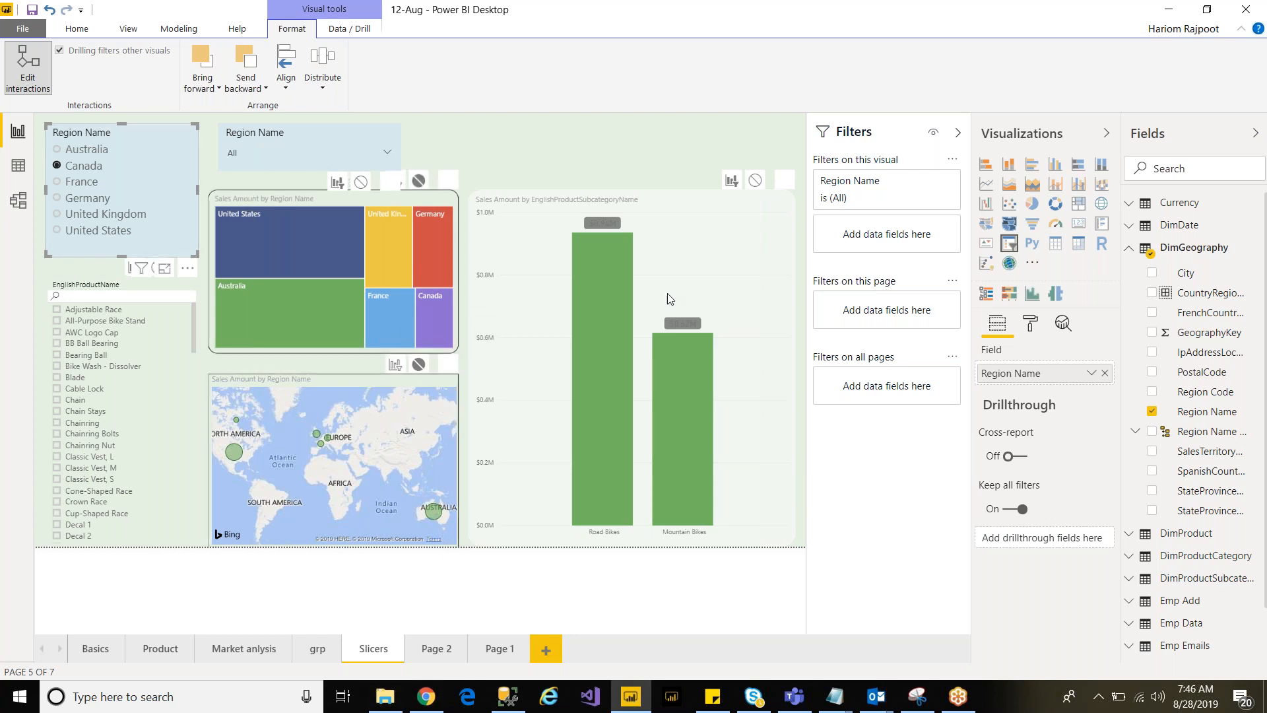
Step: Move the dropdown Region Name slicer over the lower part of the region list slicer and narrow it to the same width
left_click(1030, 325)
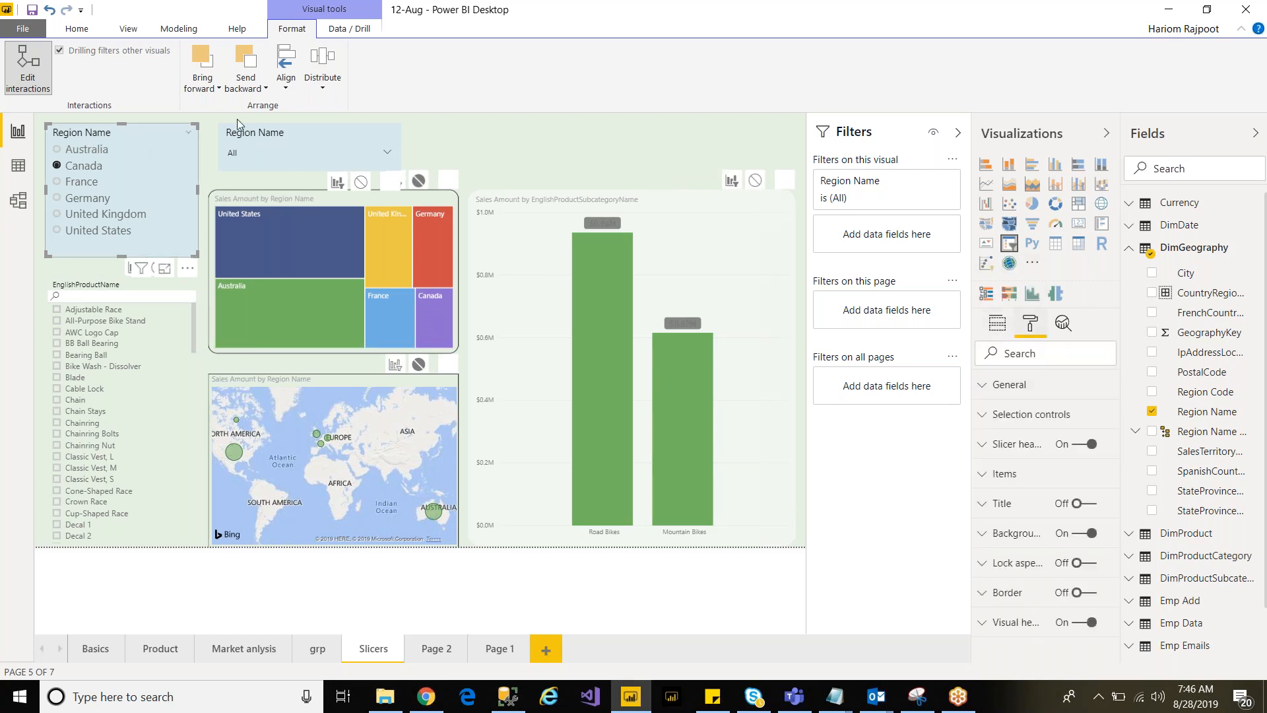
left_click_drag(288, 132, 116, 236)
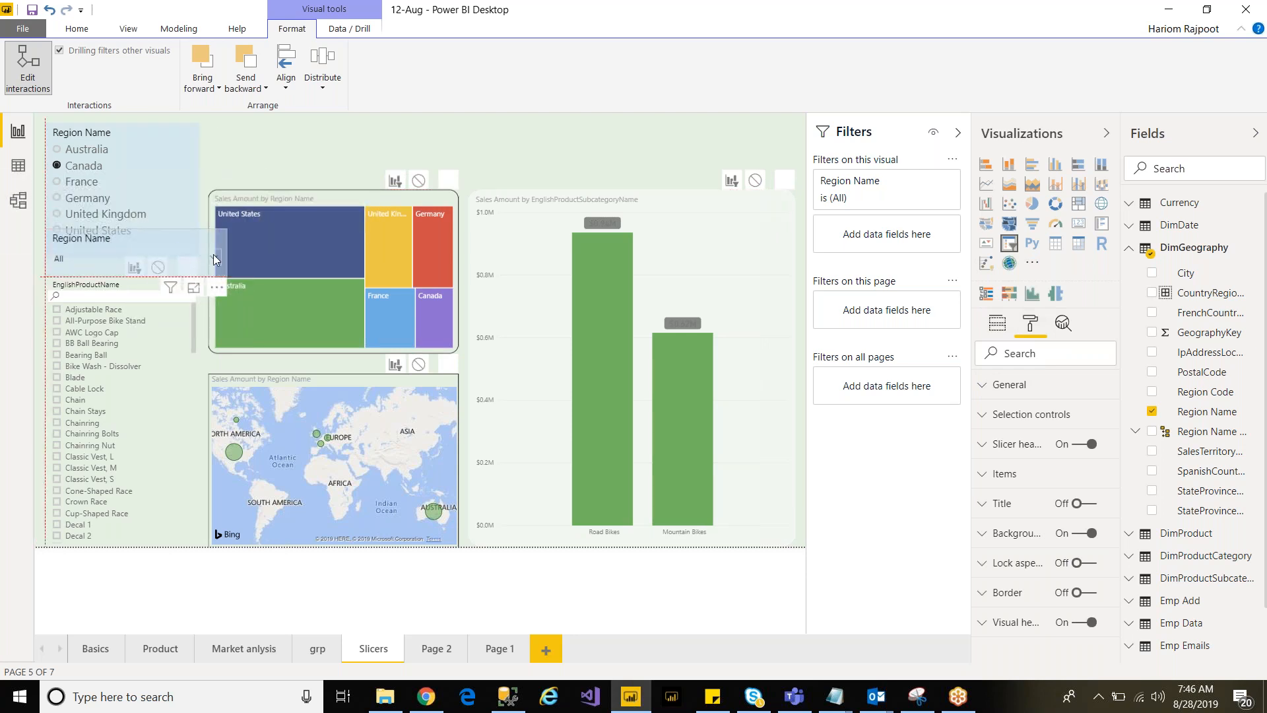
left_click_drag(227, 254, 201, 247)
left_click(232, 155)
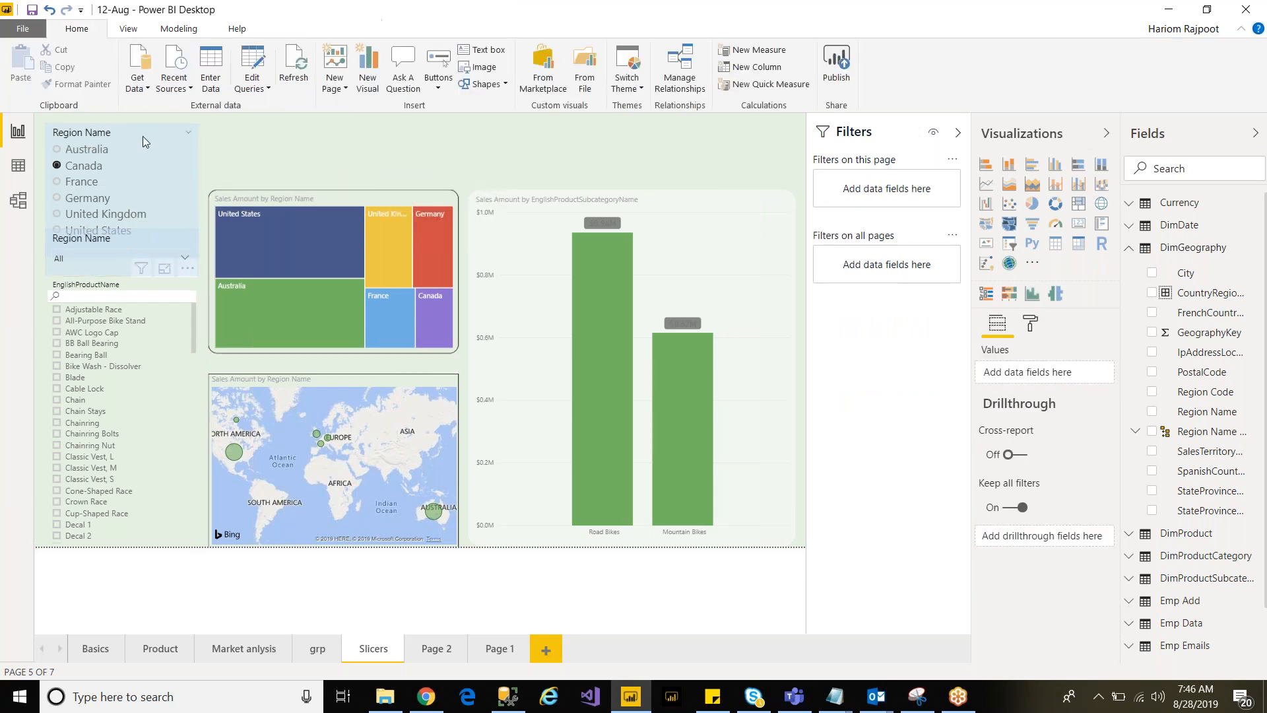
Step: Show the region list slicer's formatting options and view the filters affecting the subcategory column chart
left_click(152, 138)
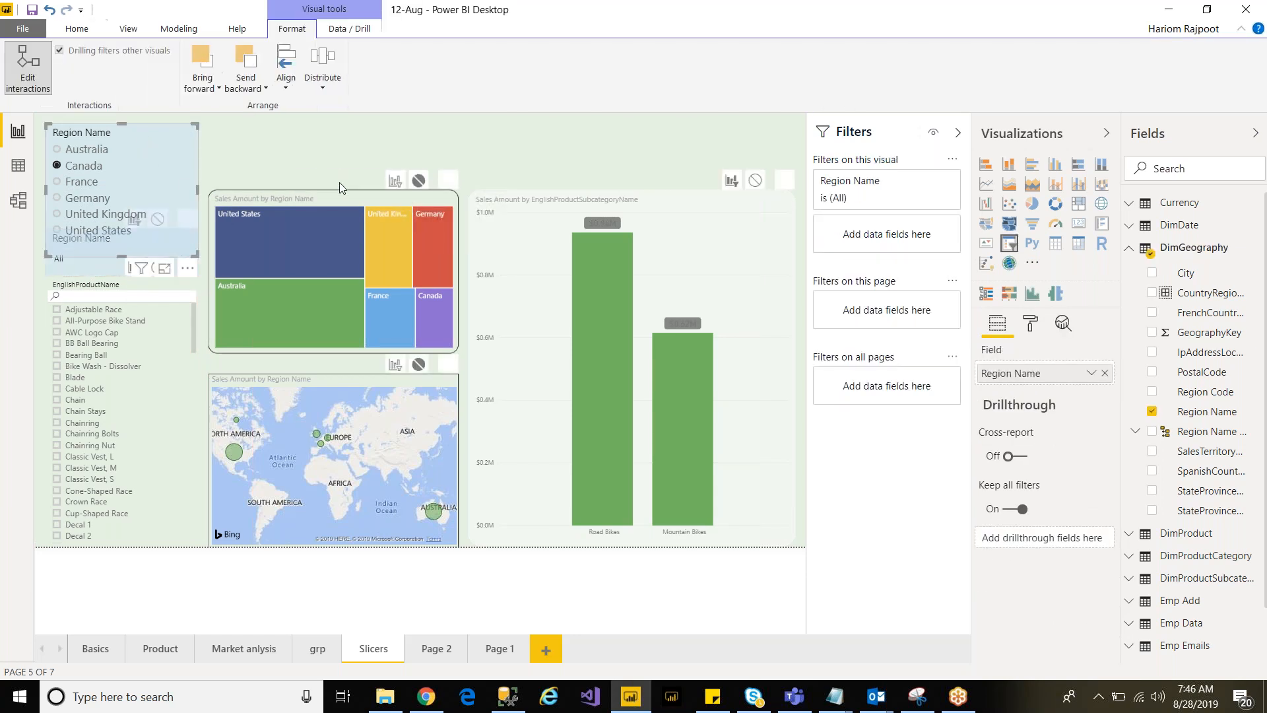
mouse_move(142, 270)
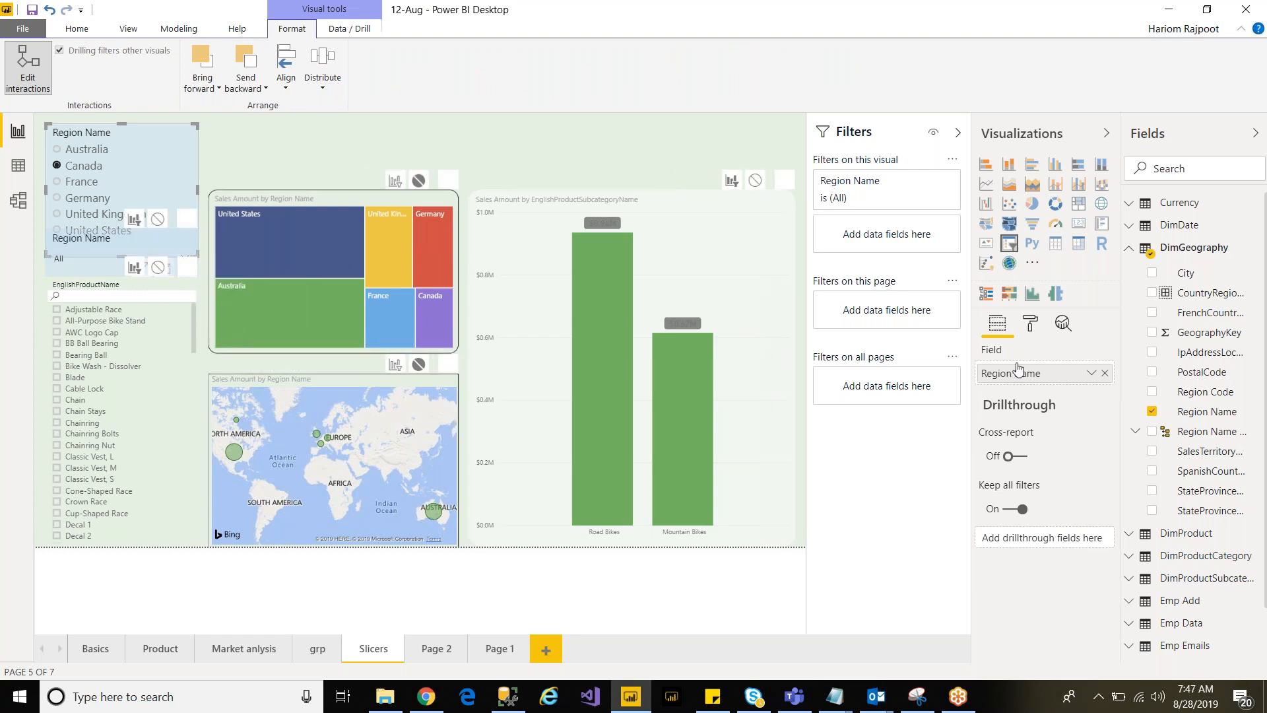
left_click(1033, 325)
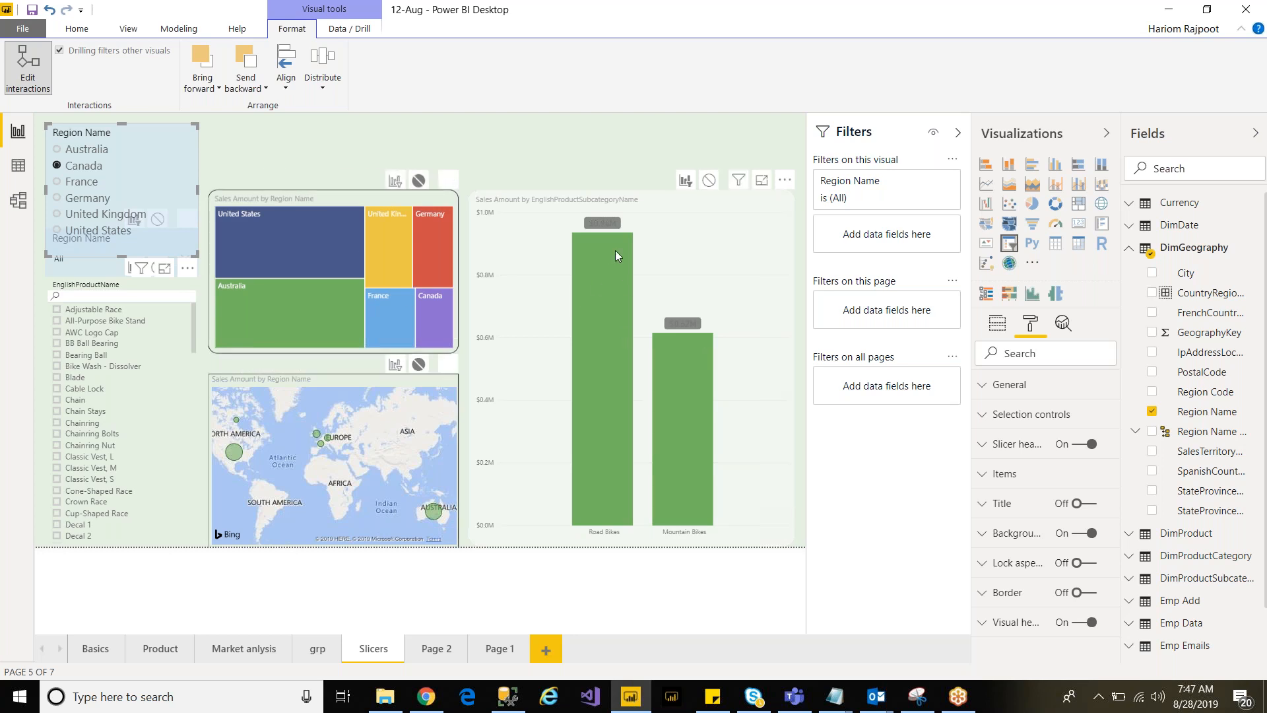
left_click(692, 200)
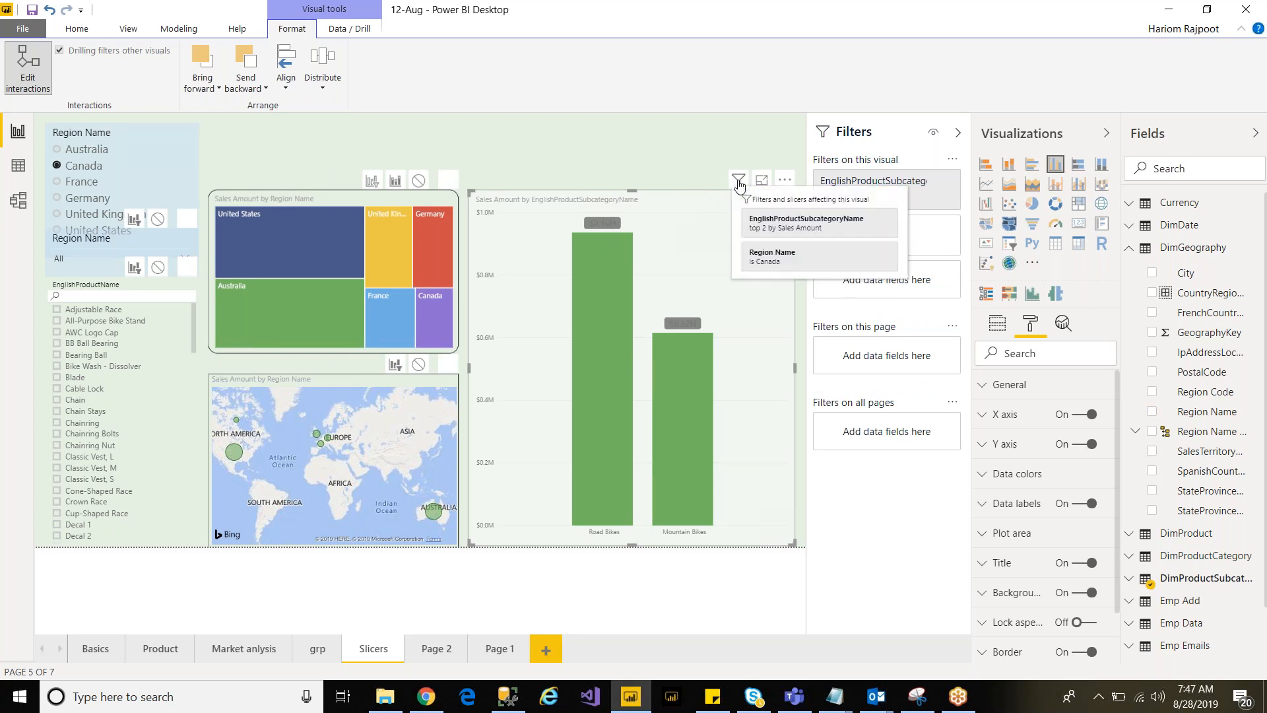
mouse_move(738, 185)
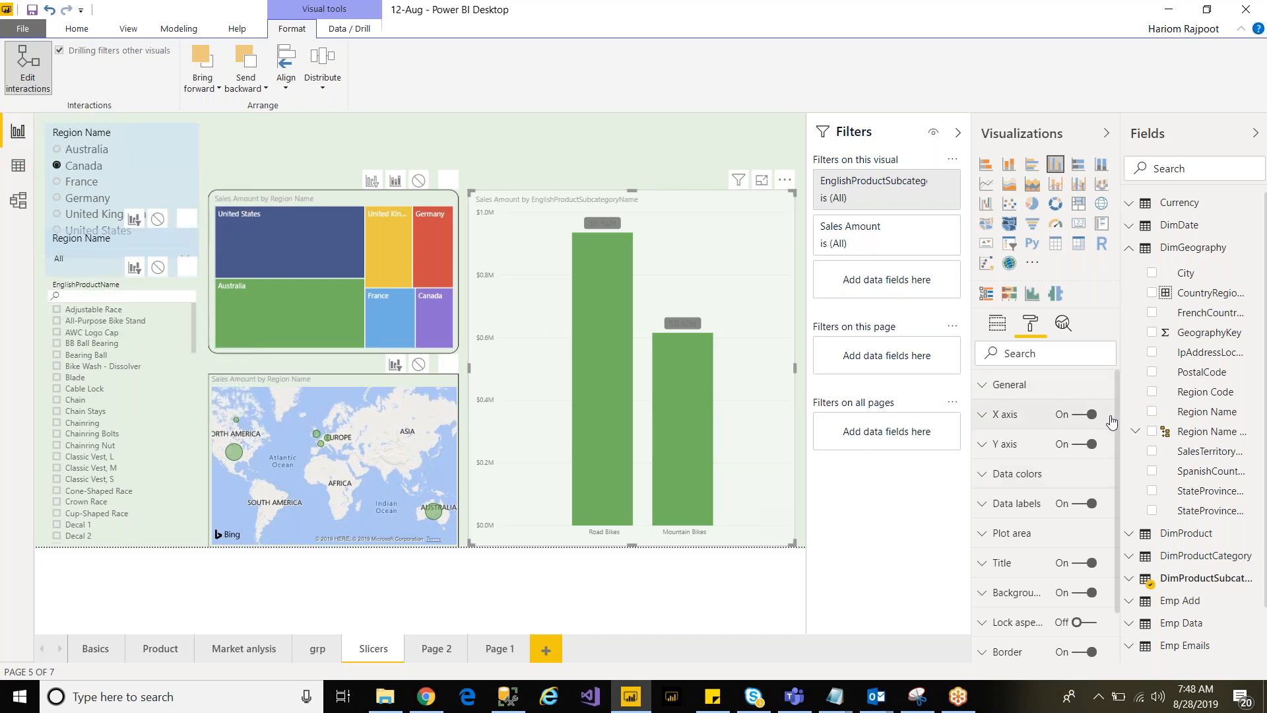
Step: Set the data label color of the subcategory column chart to white
left_click_drag(1117, 418, 1121, 486)
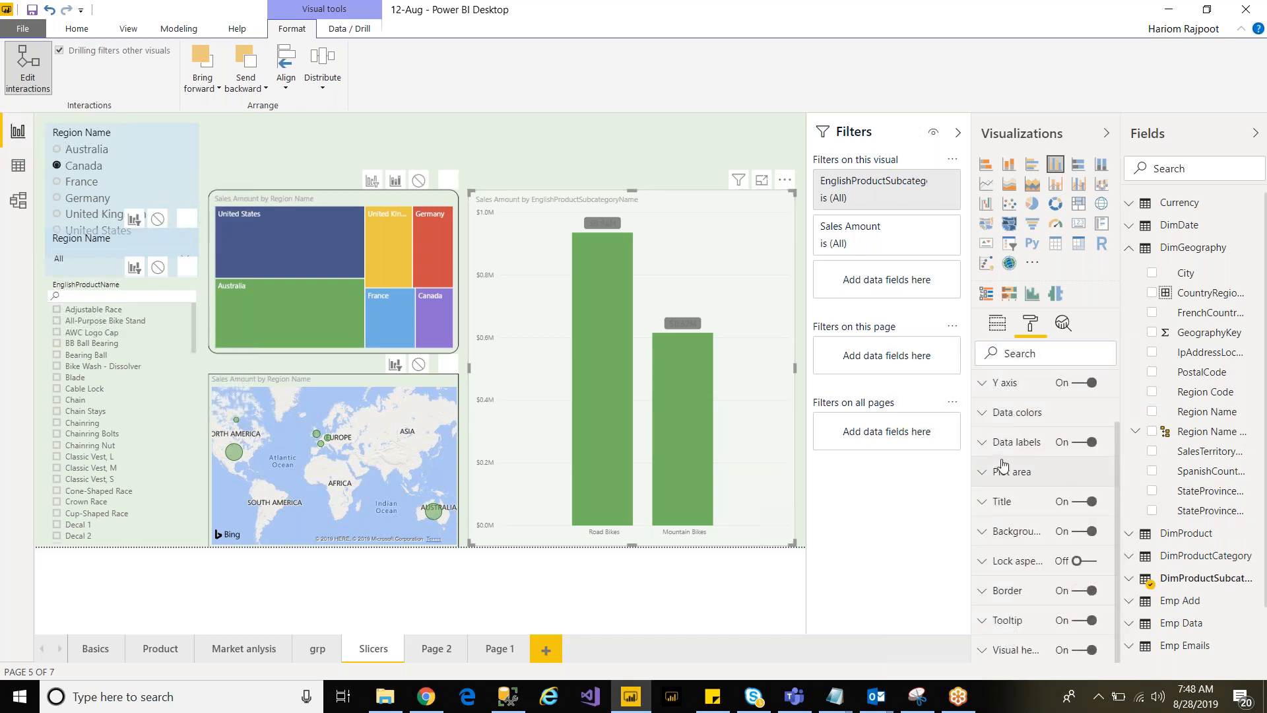
left_click(984, 442)
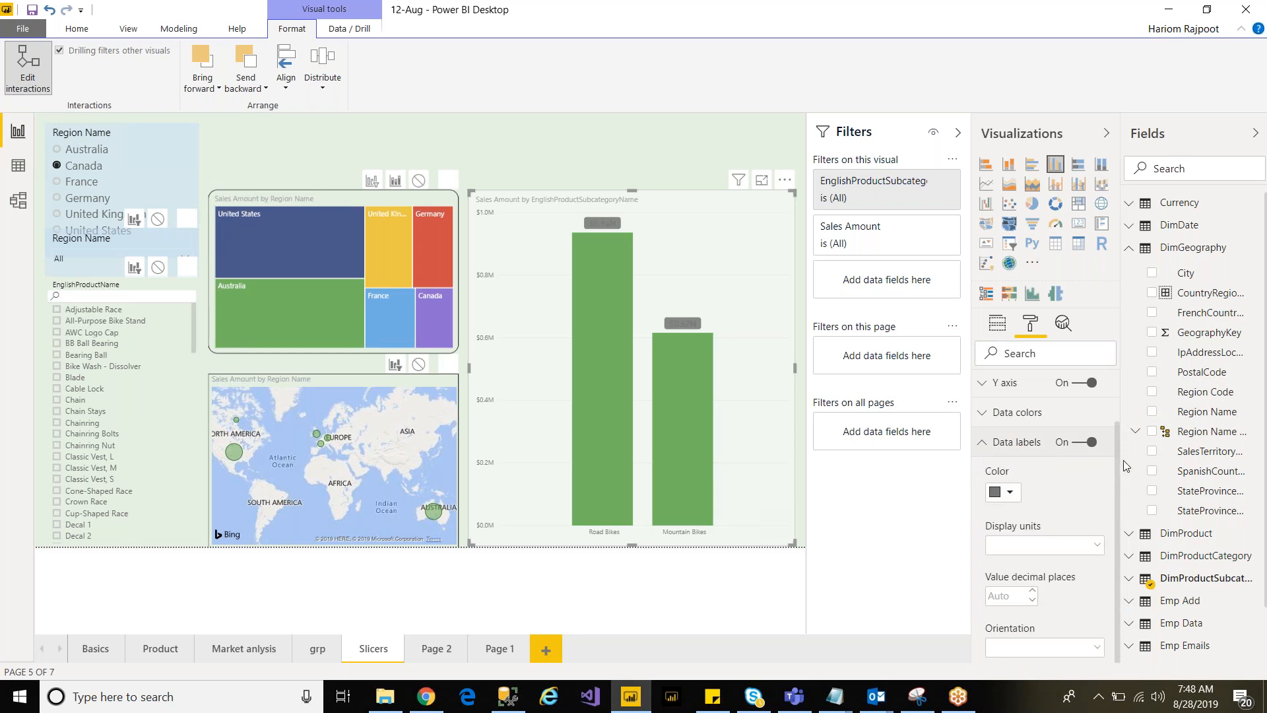
left_click(1012, 494)
left_click(984, 534)
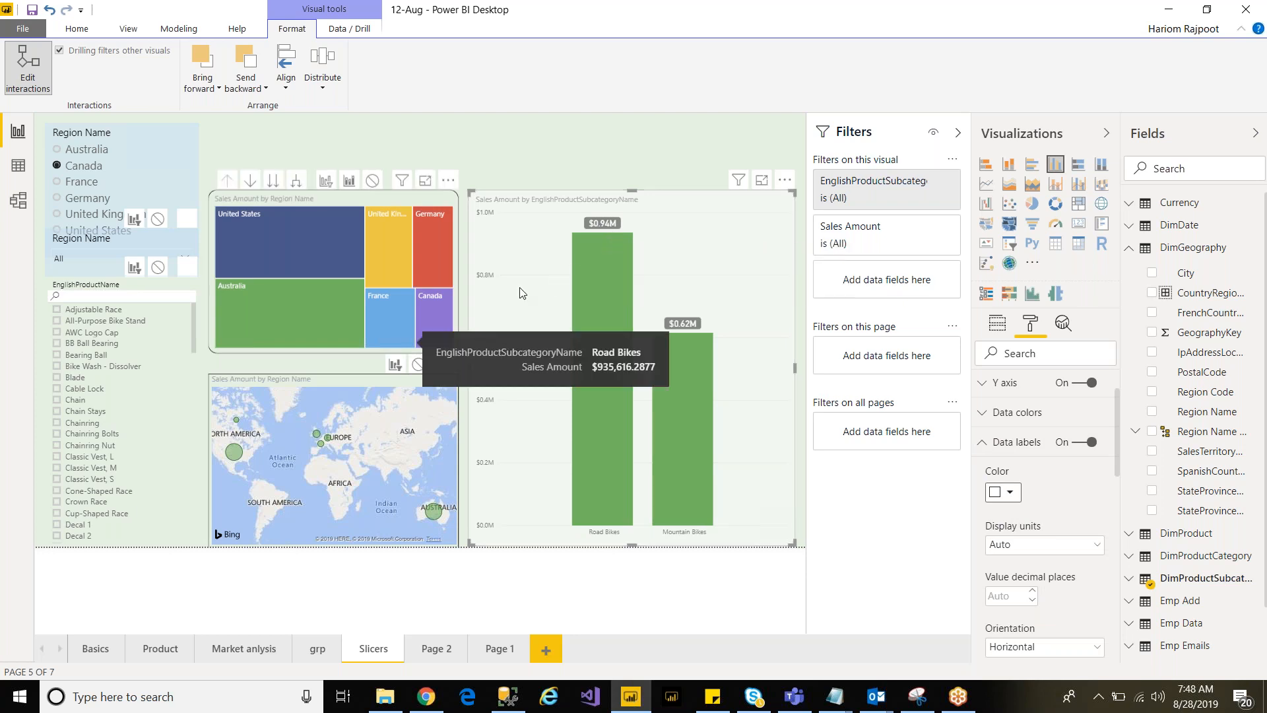
mouse_move(600, 310)
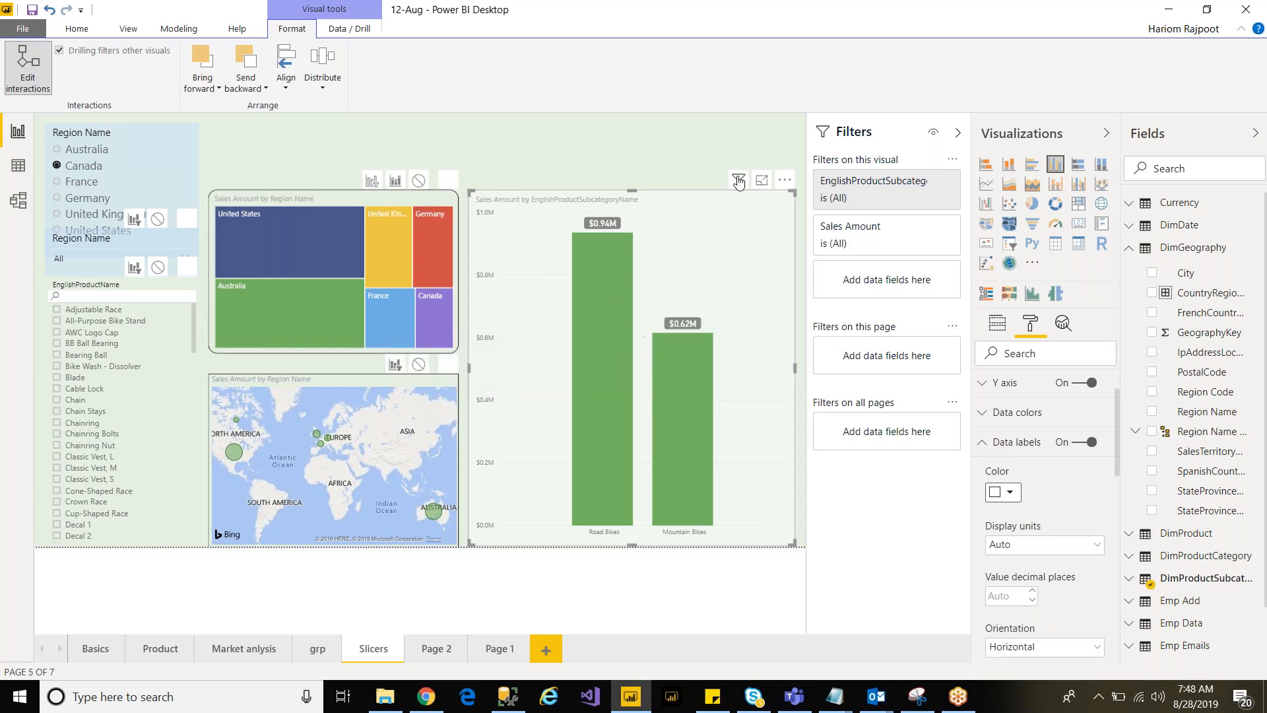
Step: View the filters and slicers affecting the subcategory column chart, and reselect the chart
mouse_move(739, 182)
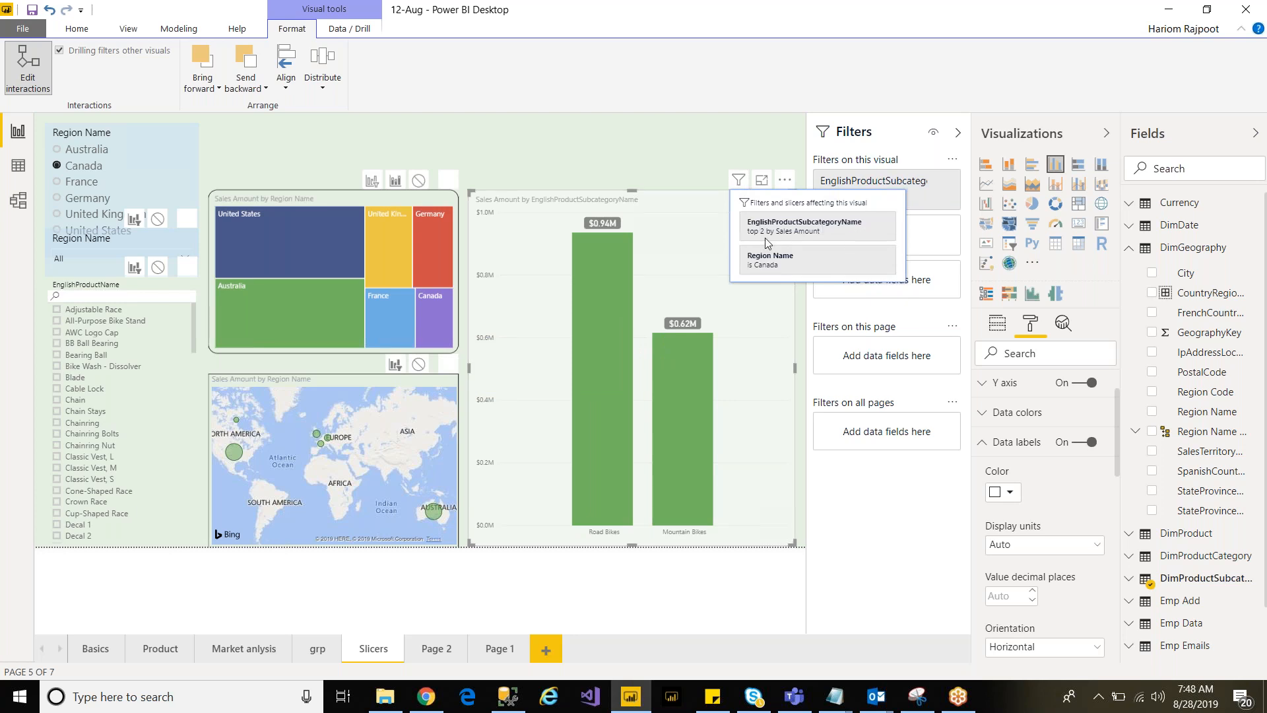
left_click(631, 152)
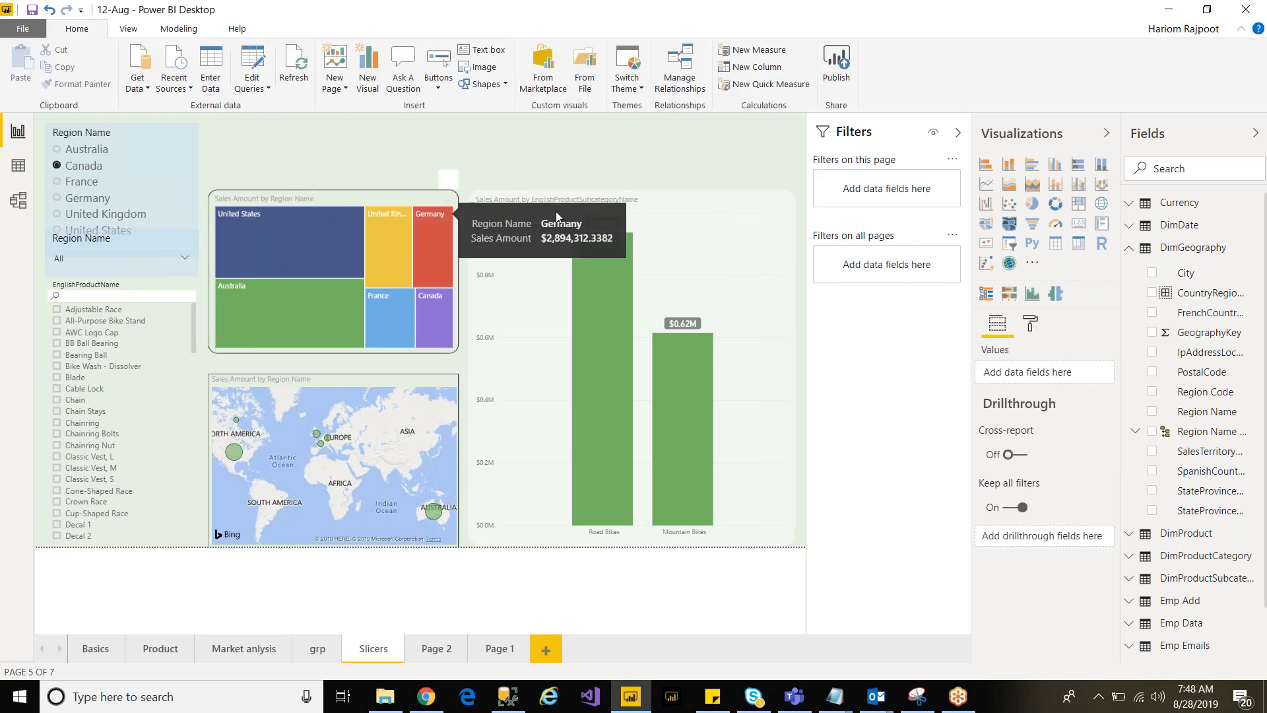
left_click(355, 197)
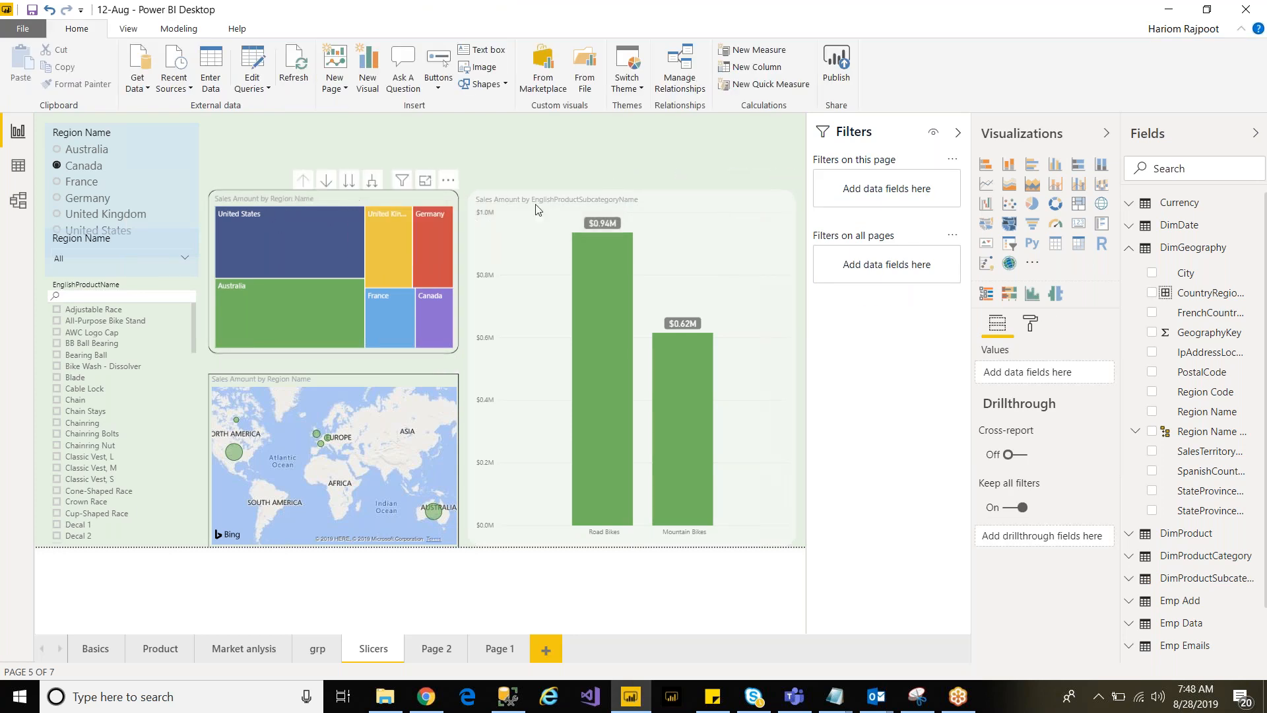
left_click(667, 206)
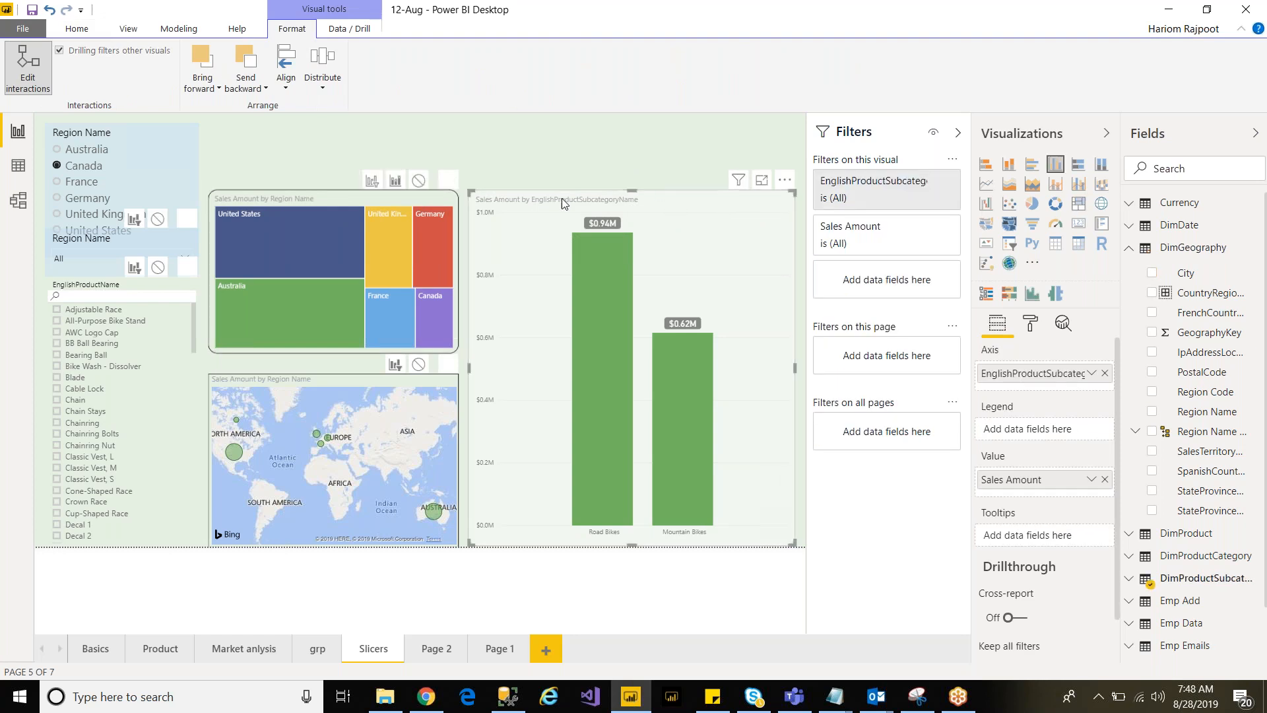
Step: Turn off the region list slicer's interaction with the subcategory column chart and restore it to filtering
left_click(176, 128)
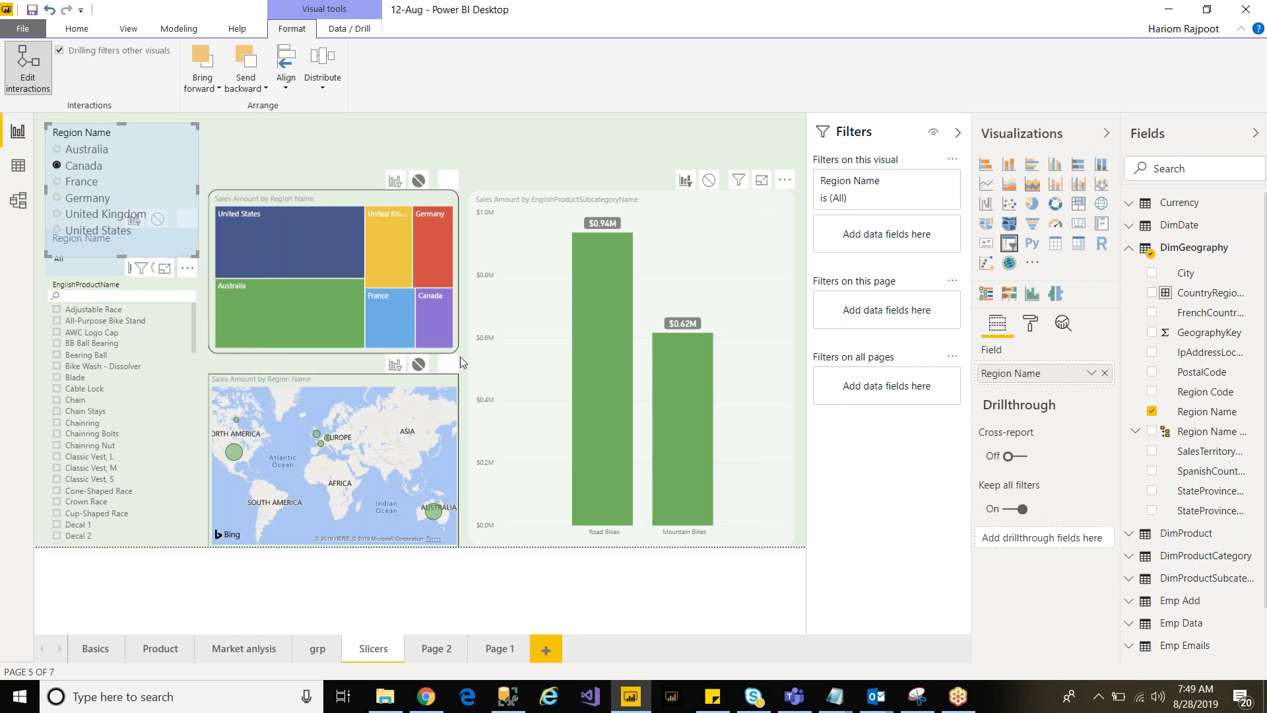
left_click(710, 180)
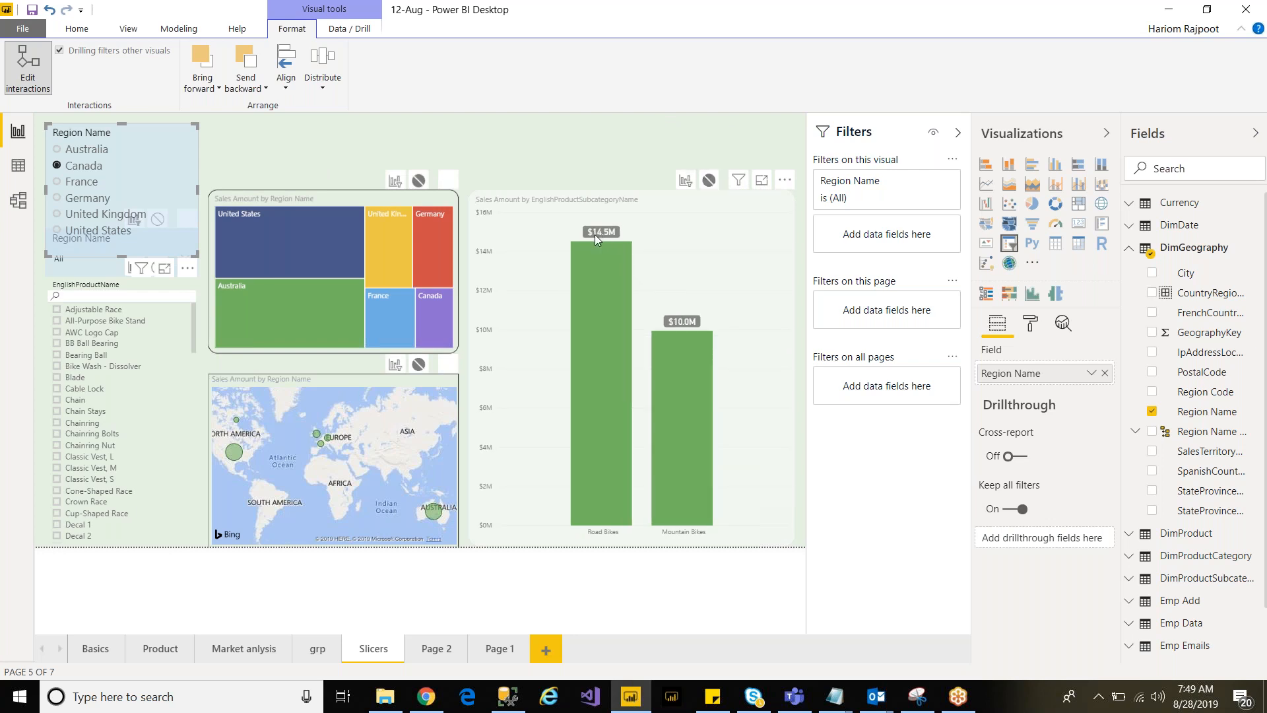
left_click(685, 181)
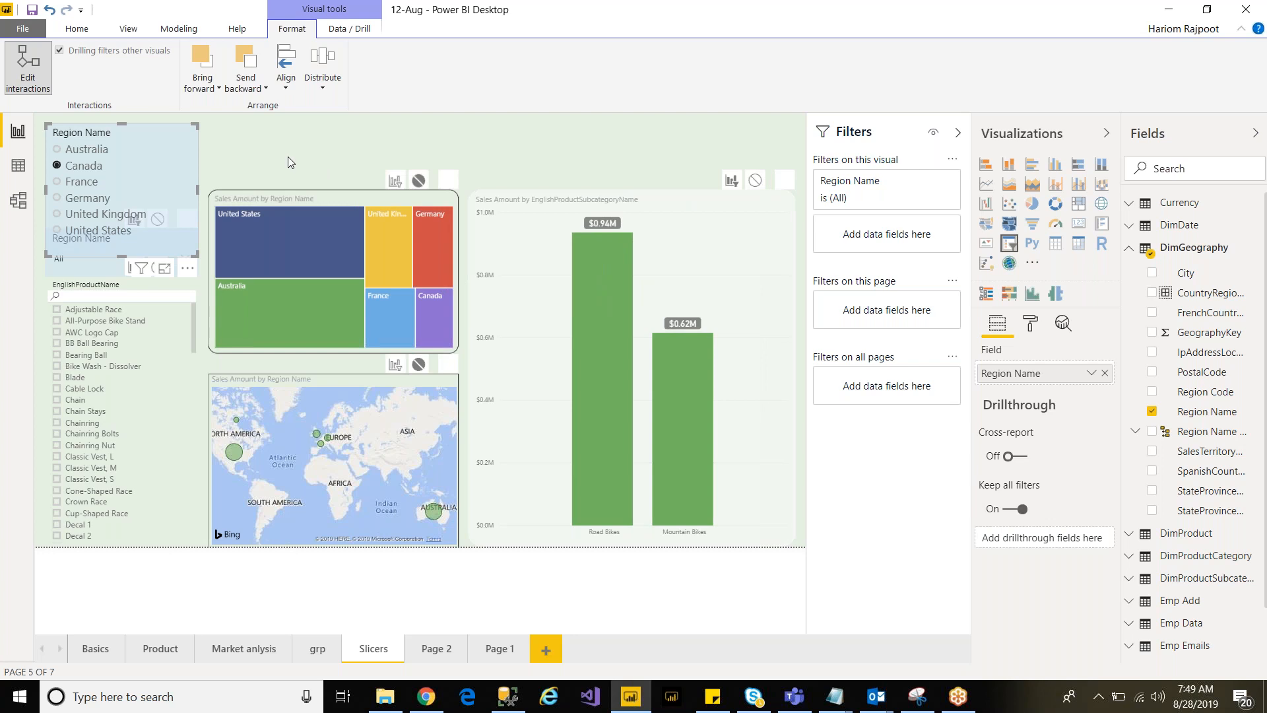
Step: Examine the region list slicer's formatting options, including the font, background, outline and text size of its items
left_click(1030, 324)
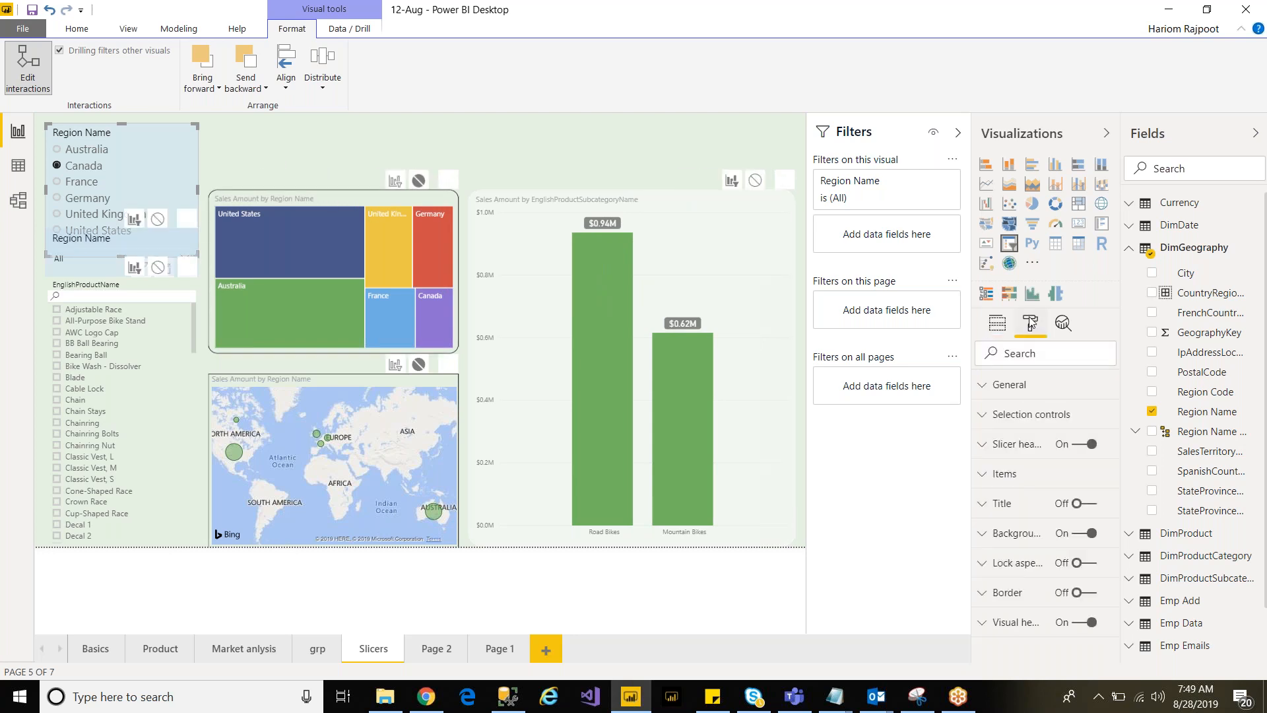
left_click(981, 448)
left_click(982, 449)
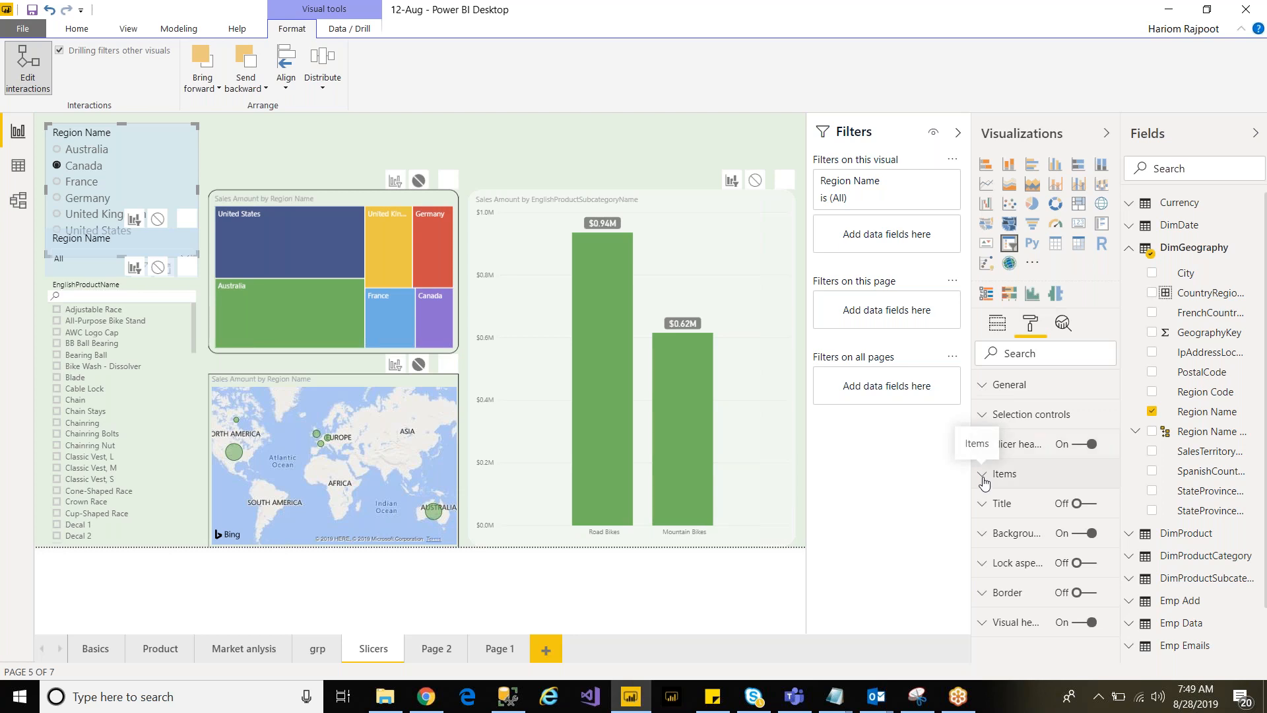
left_click(983, 480)
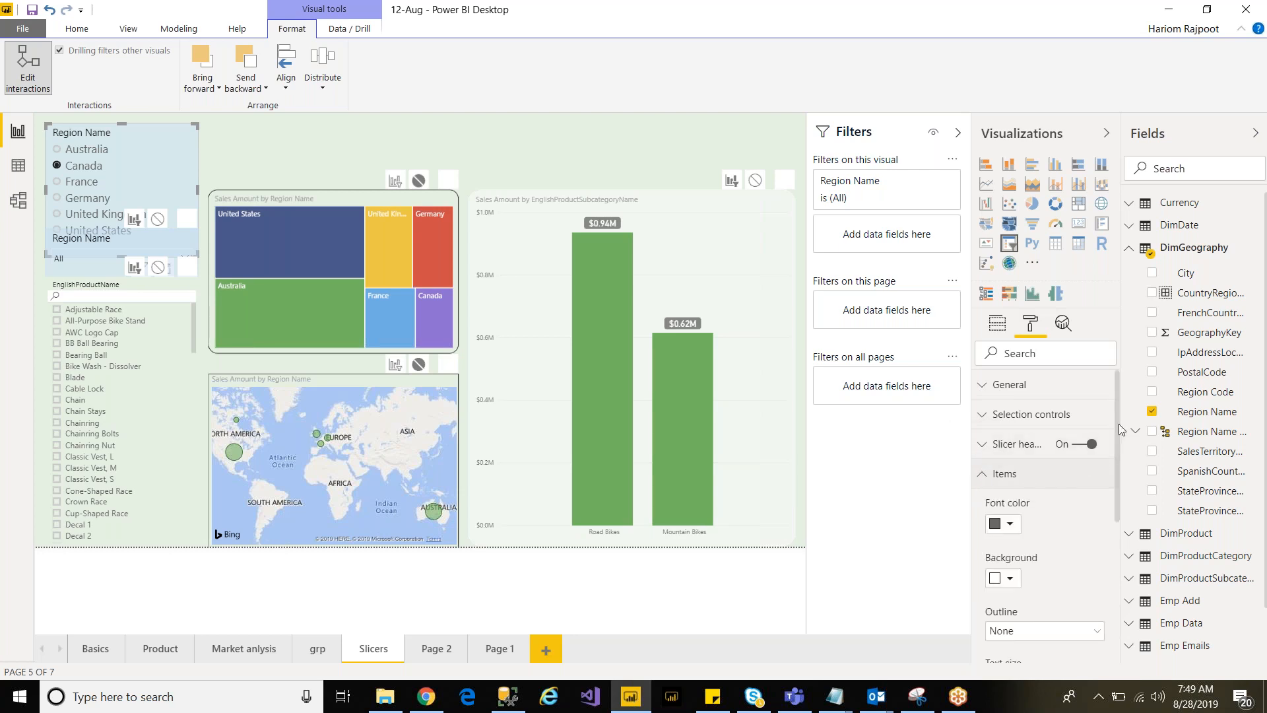
mouse_move(1115, 459)
left_mouse_down()
mouse_move(1118, 556)
mouse_move(1119, 457)
left_mouse_up()
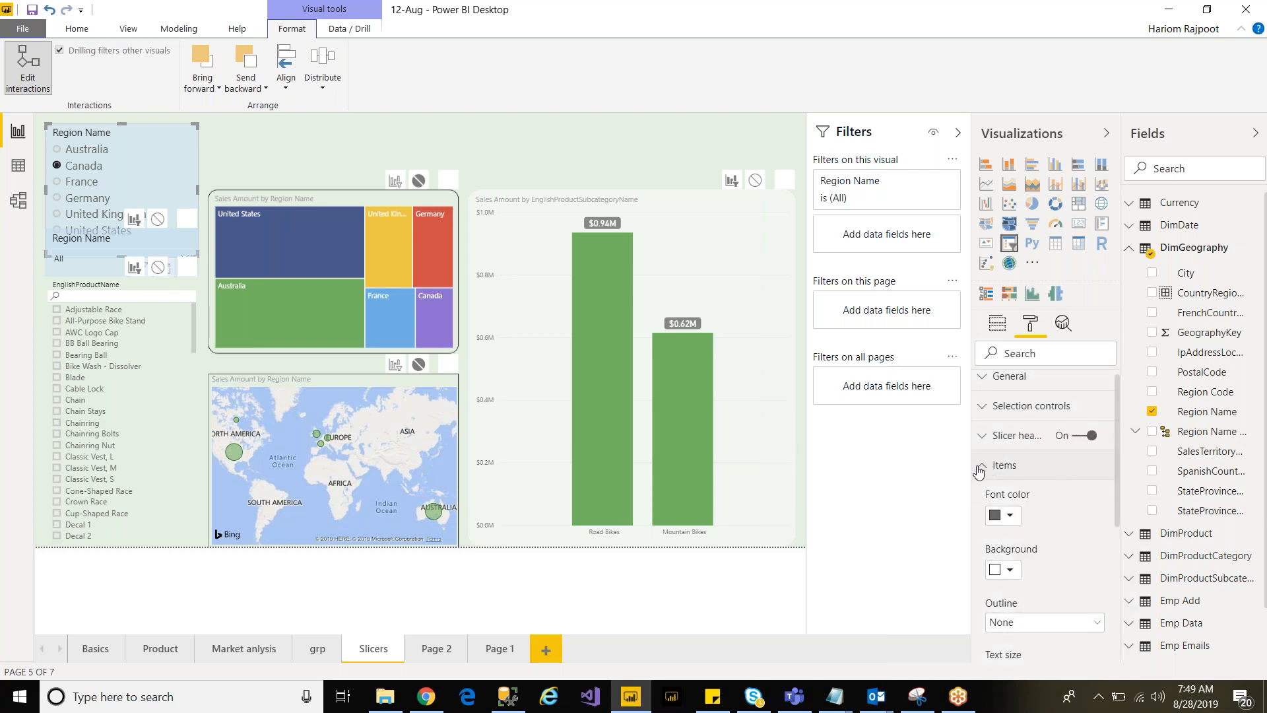
left_click(980, 467)
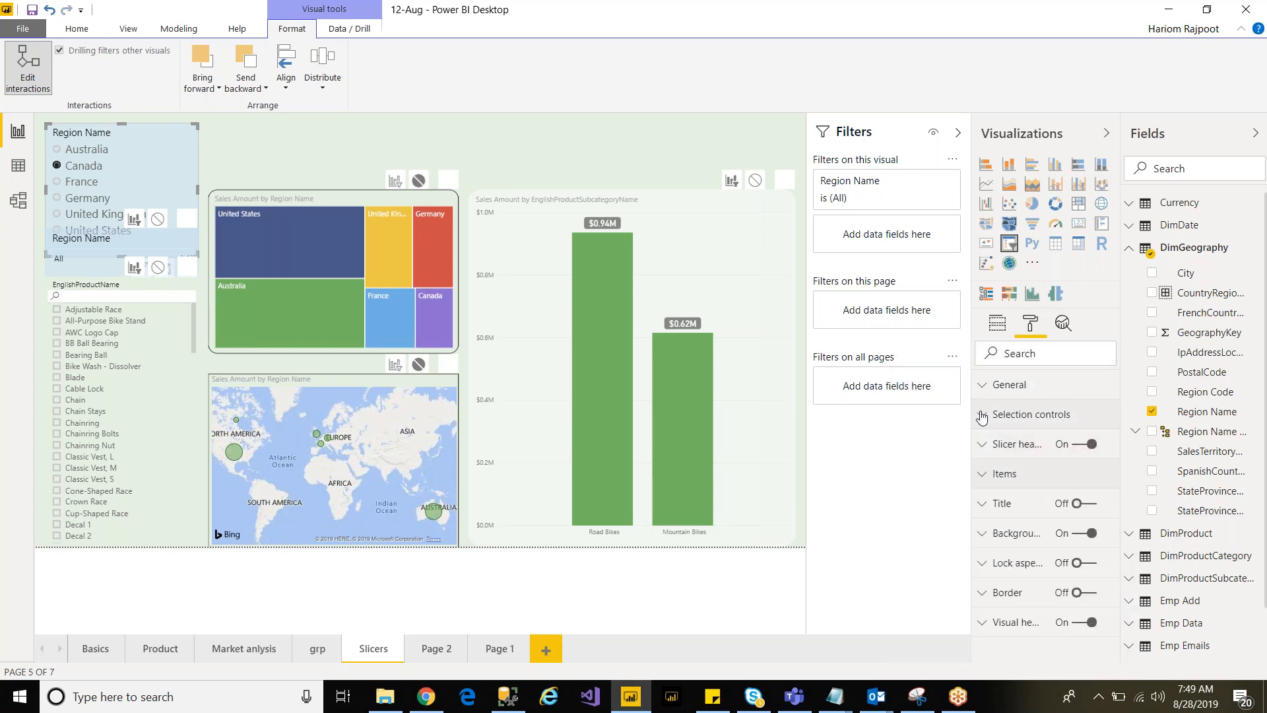
left_click(981, 485)
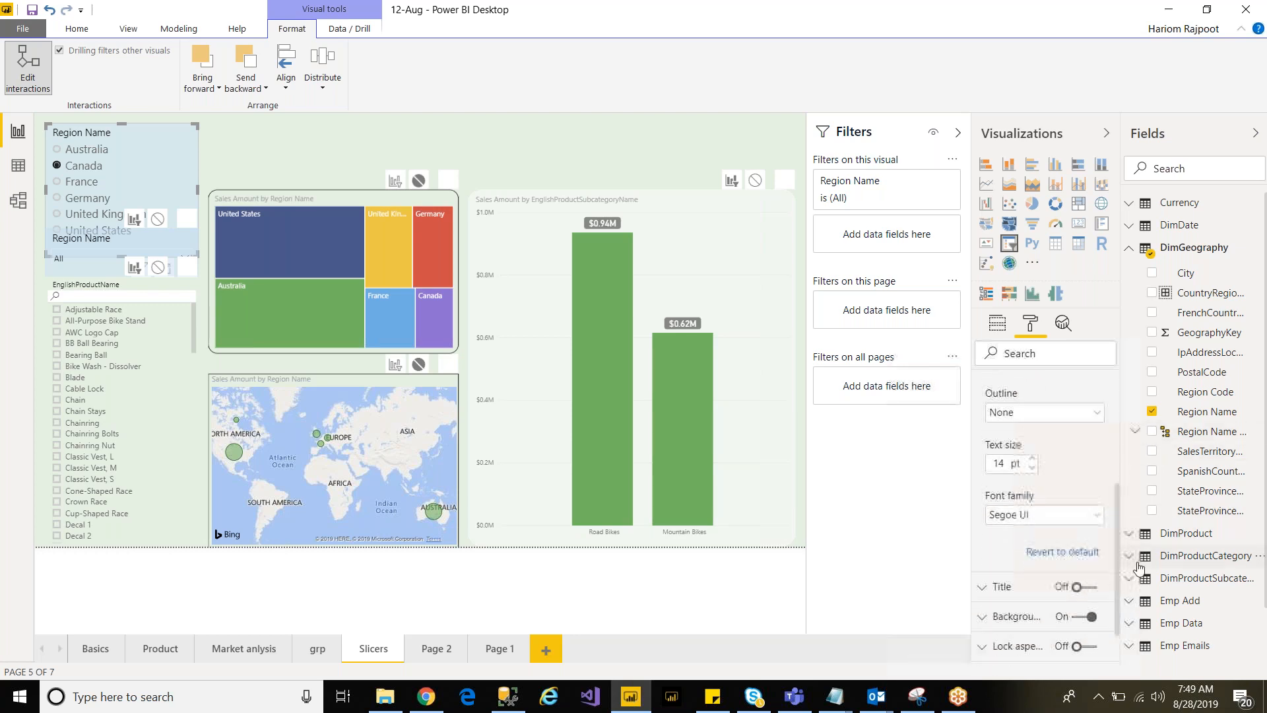
left_click_drag(1145, 609, 1119, 431)
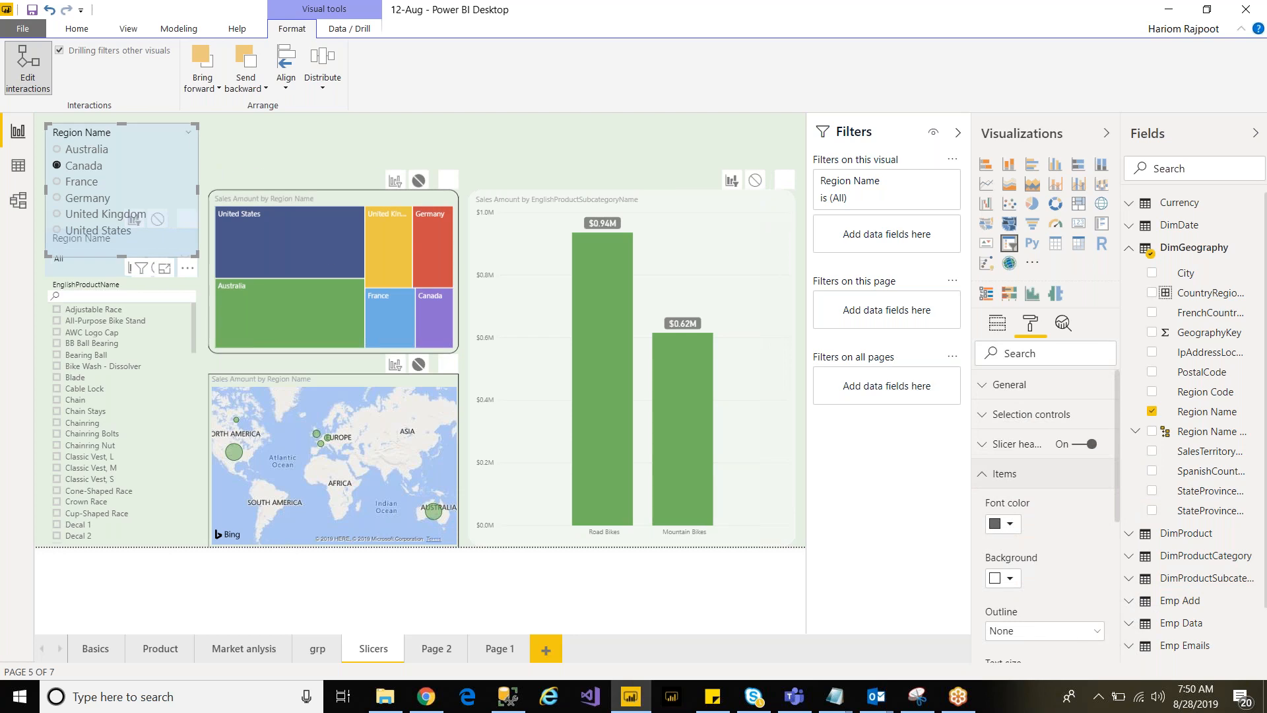
Step: Examine the EnglishProductName slicer's selection controls, slicer header and items formatting options
left_click(193, 342)
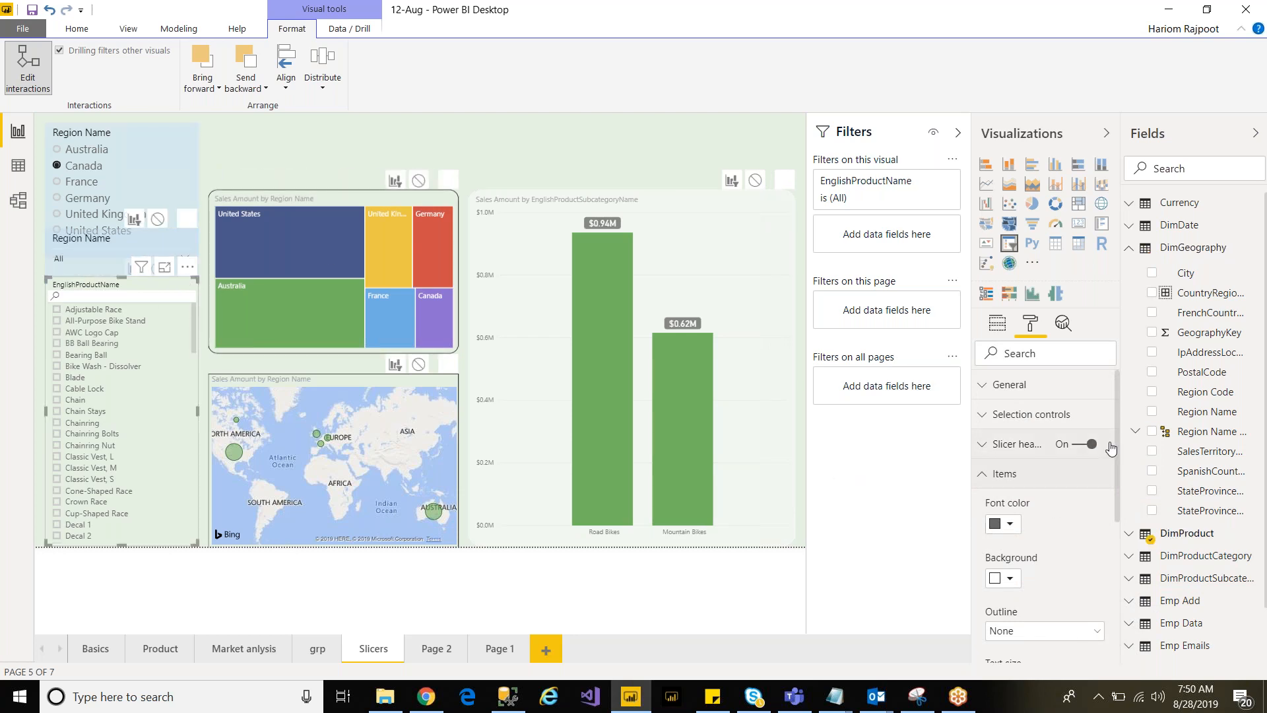
mouse_move(1117, 443)
left_mouse_down()
mouse_move(1137, 536)
mouse_move(1135, 432)
left_mouse_up()
left_click(983, 474)
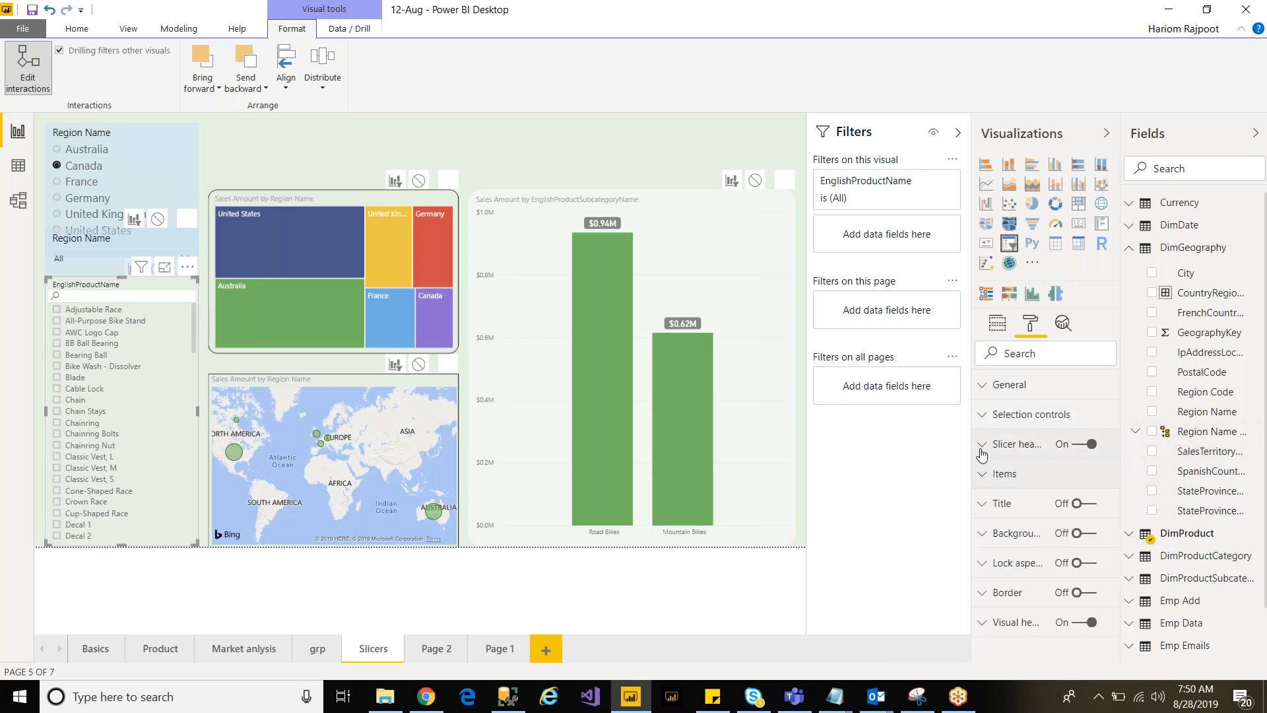
left_click(982, 416)
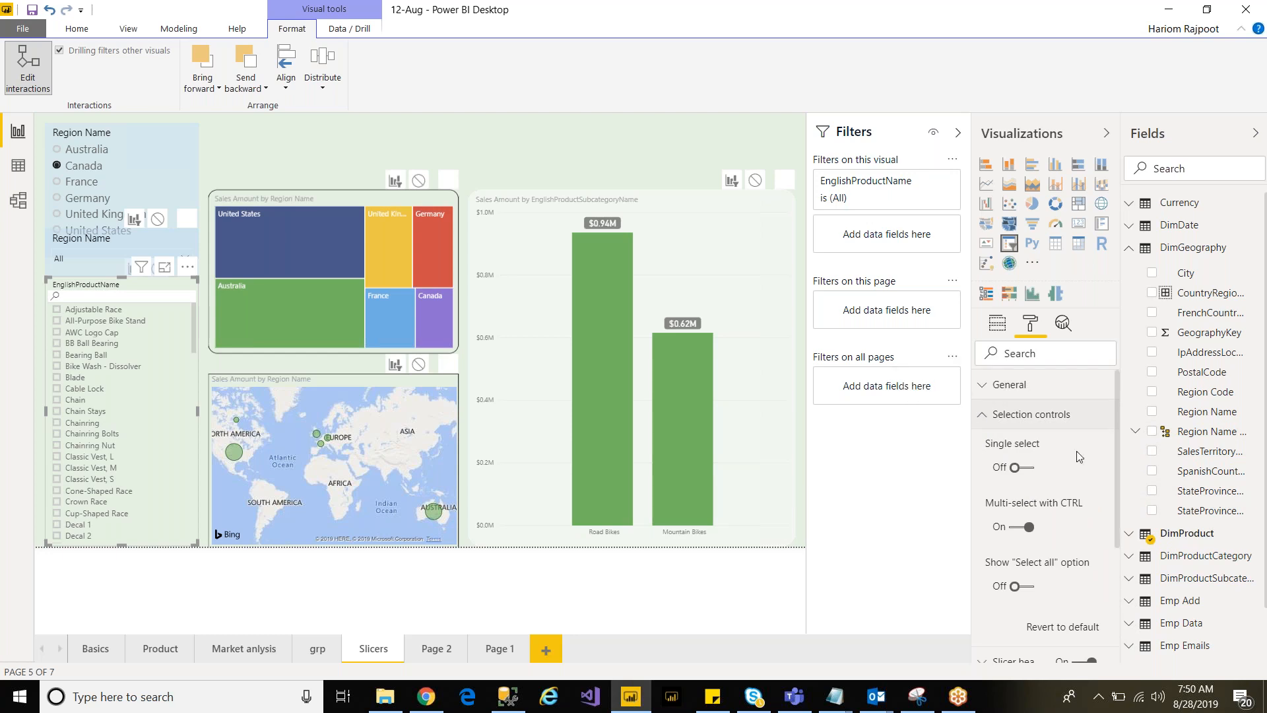
left_click_drag(1116, 442, 1133, 576)
left_click(978, 482)
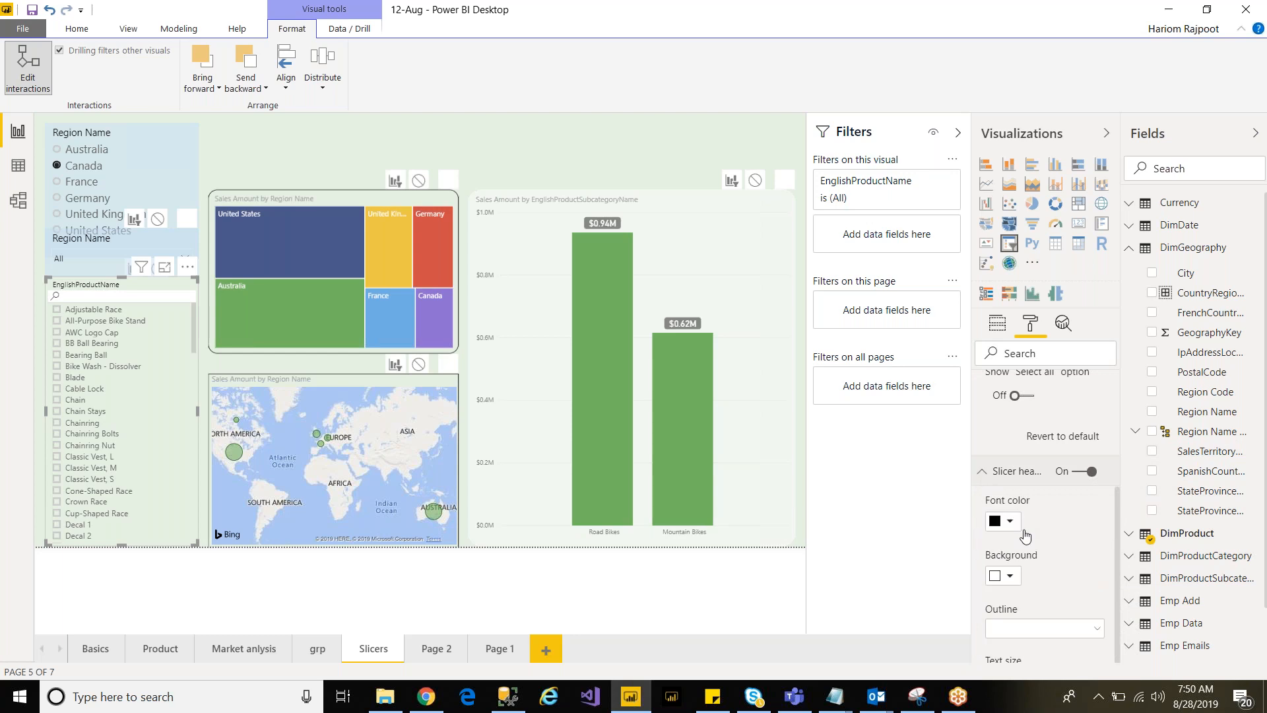
left_click_drag(1116, 503, 1144, 670)
left_click(1089, 502)
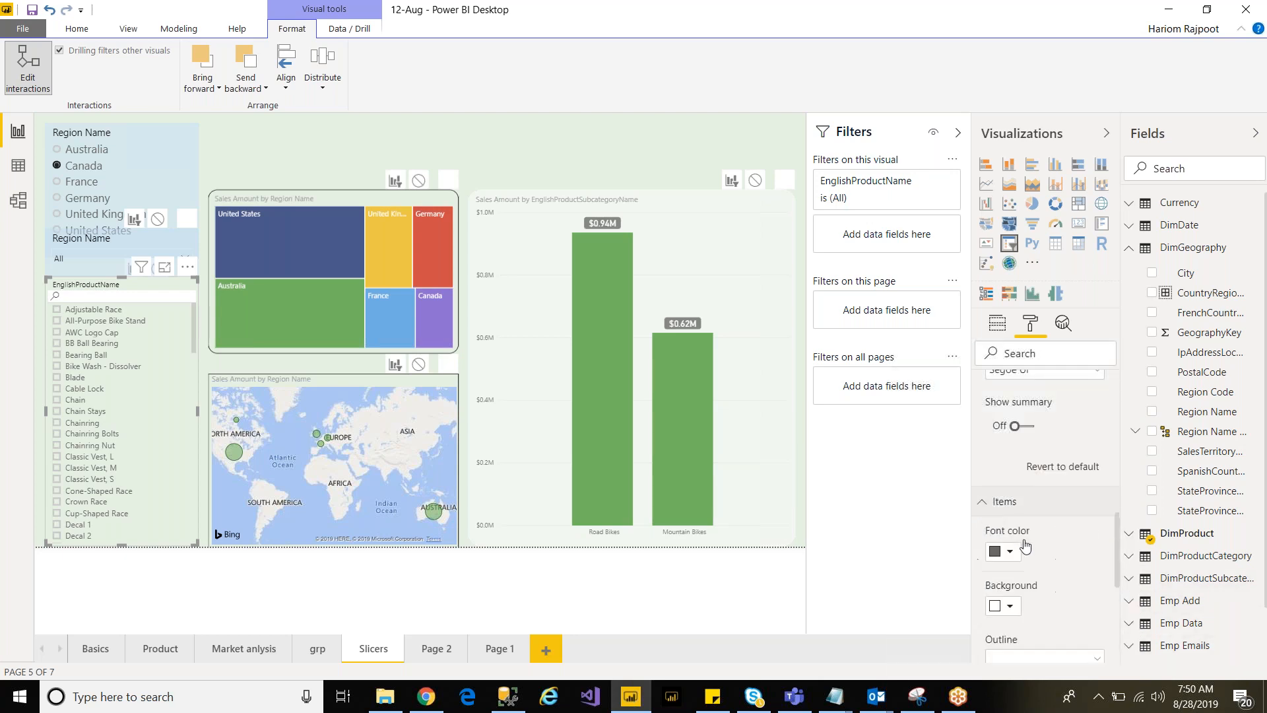
scroll(1117, 545, "up", 5)
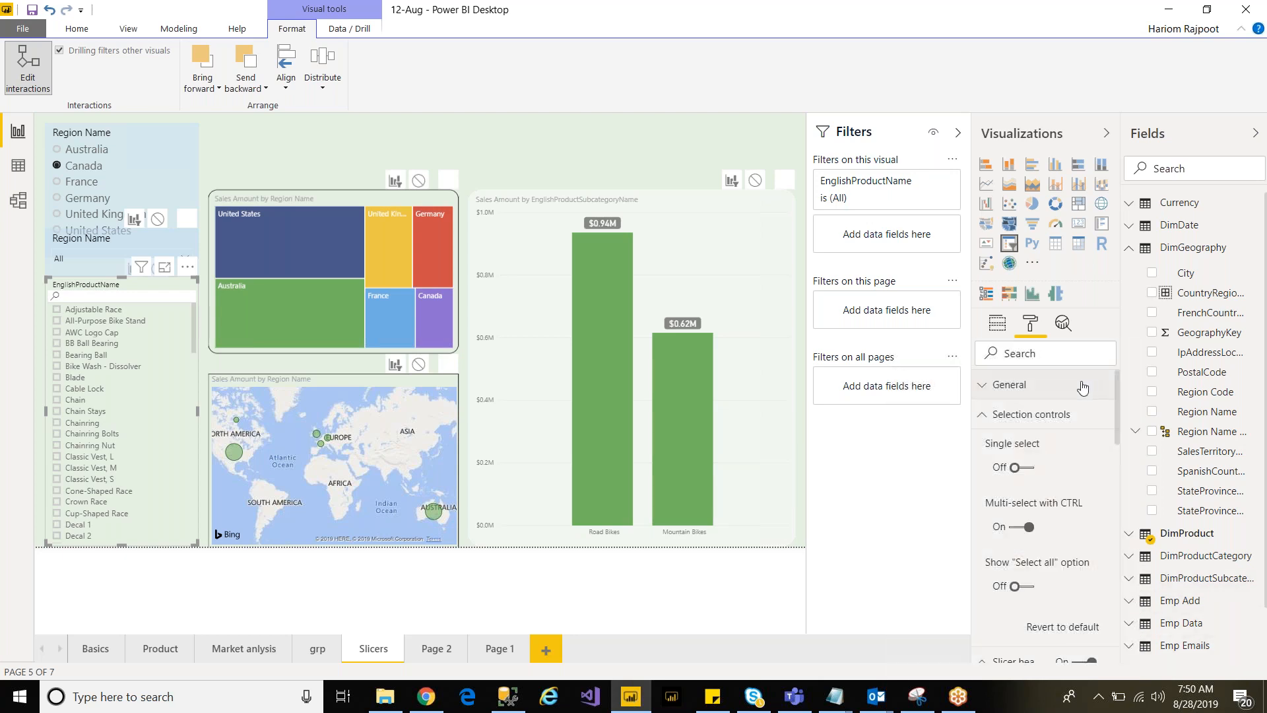
Step: Set the orientation of the Region Name list slicer to Horizontal in its general formatting settings
left_click(982, 390)
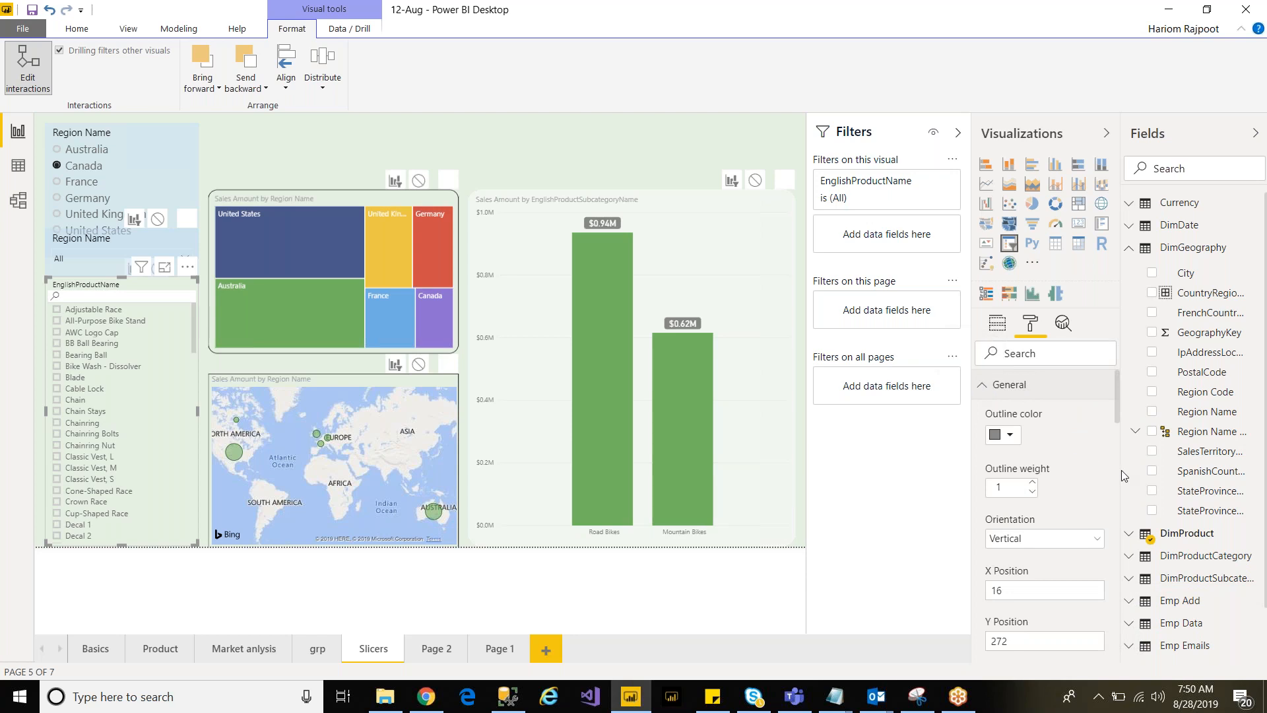
left_click(188, 136)
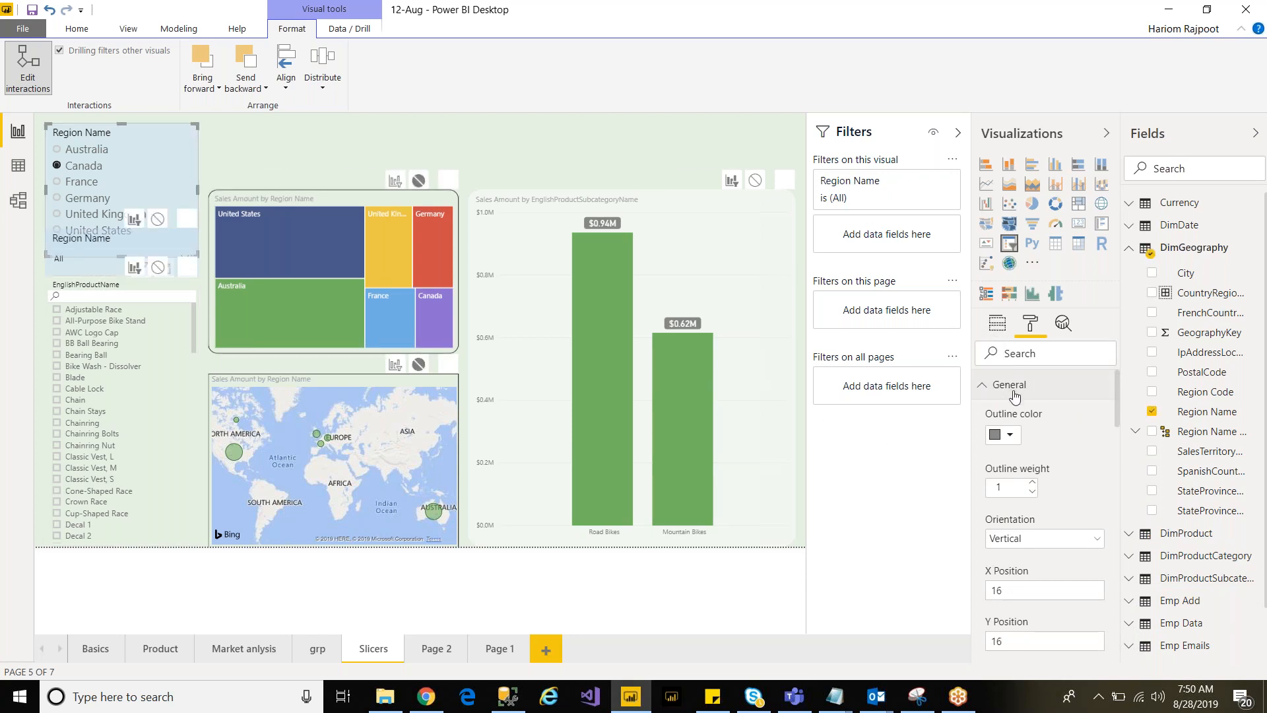
scroll(1082, 422, "down", 3)
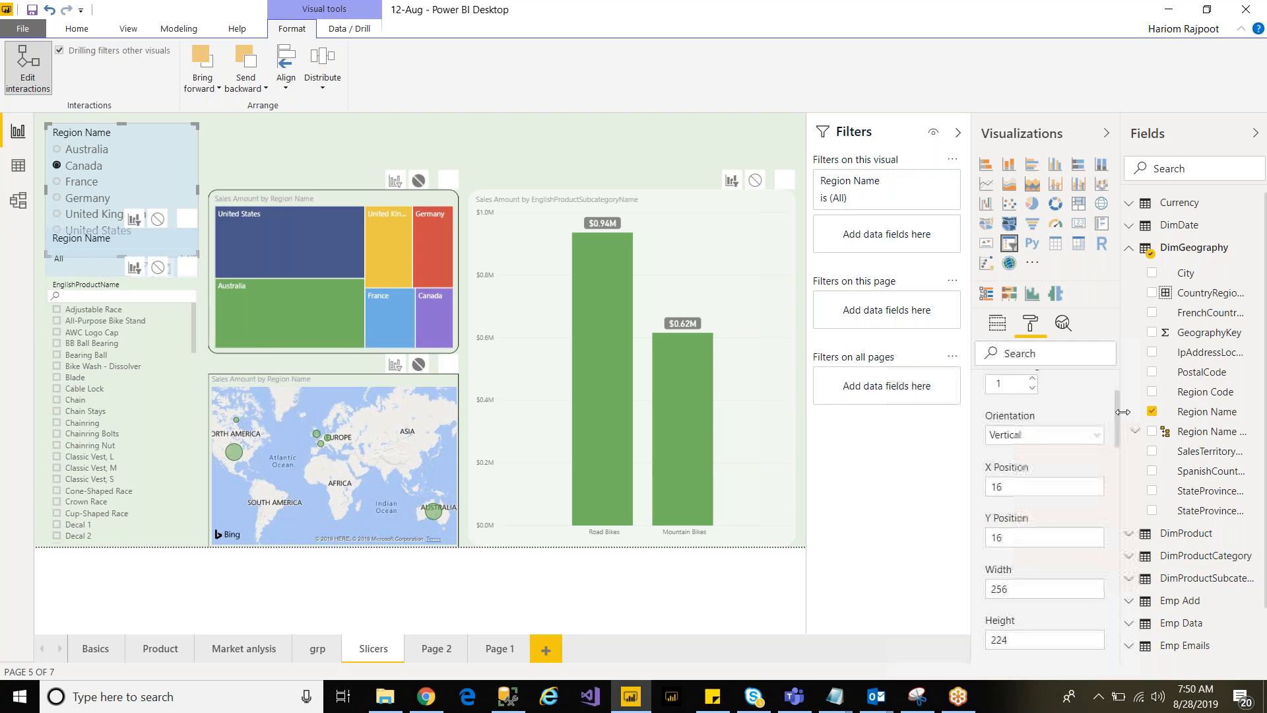
left_click(1054, 439)
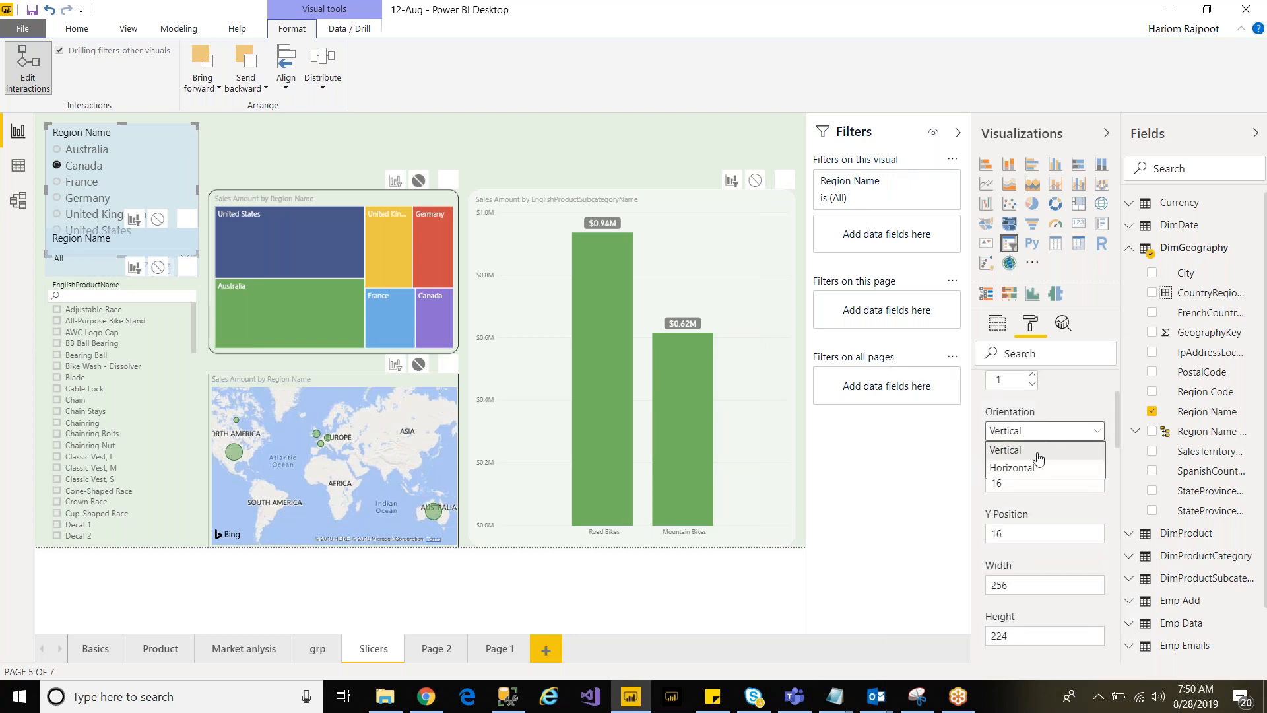
left_click(1022, 470)
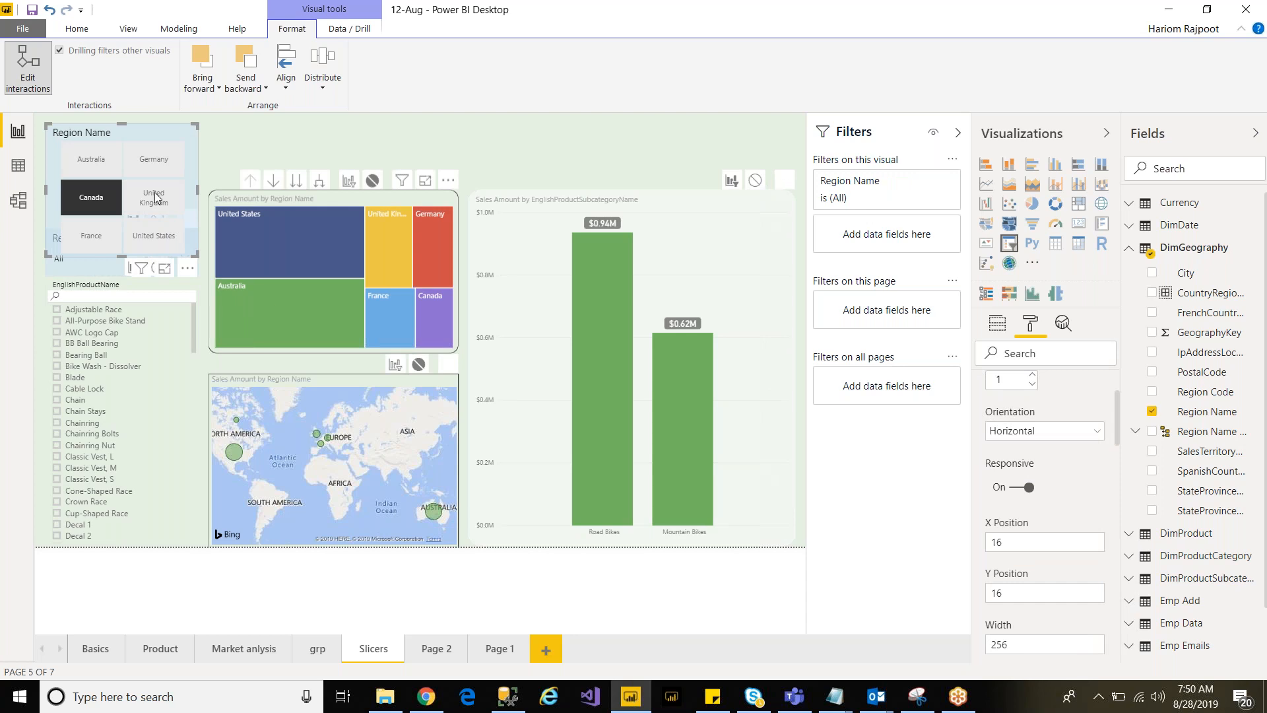
Step: Widen the horizontal Region Name slicer across the full report page and reduce its height to a single row of tiles
left_click_drag(195, 189, 509, 213)
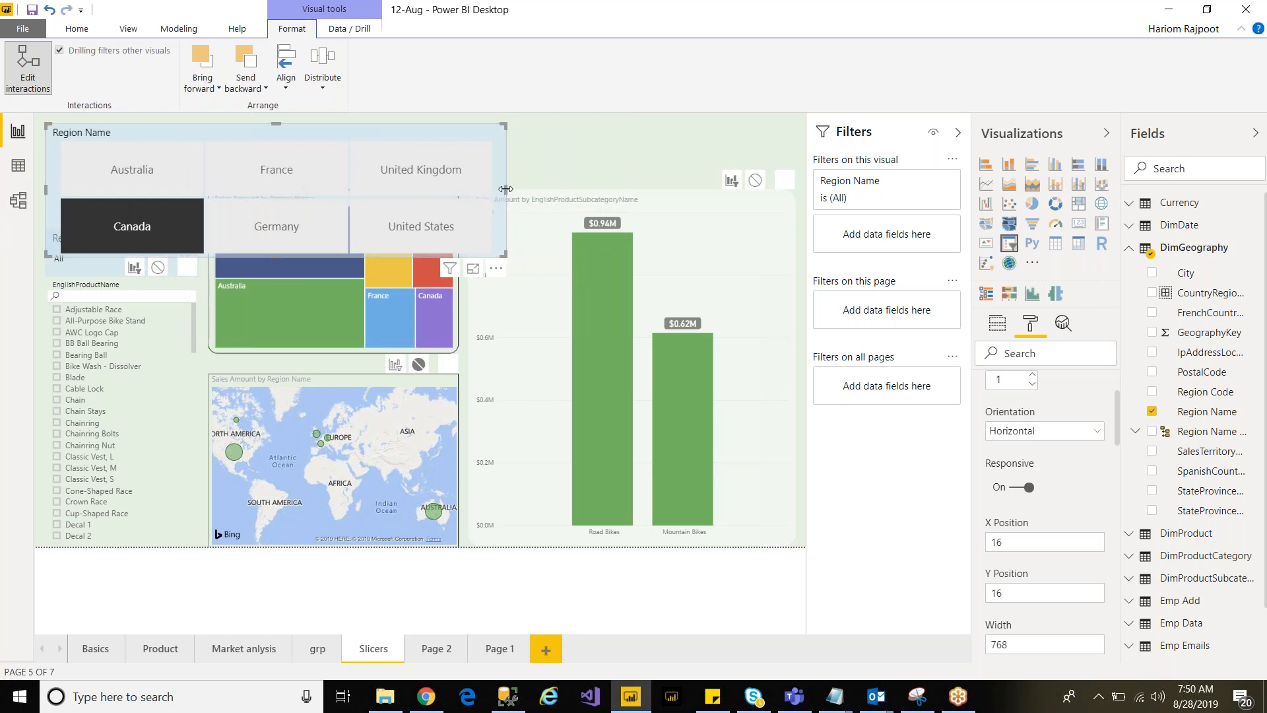
left_click_drag(507, 189, 799, 152)
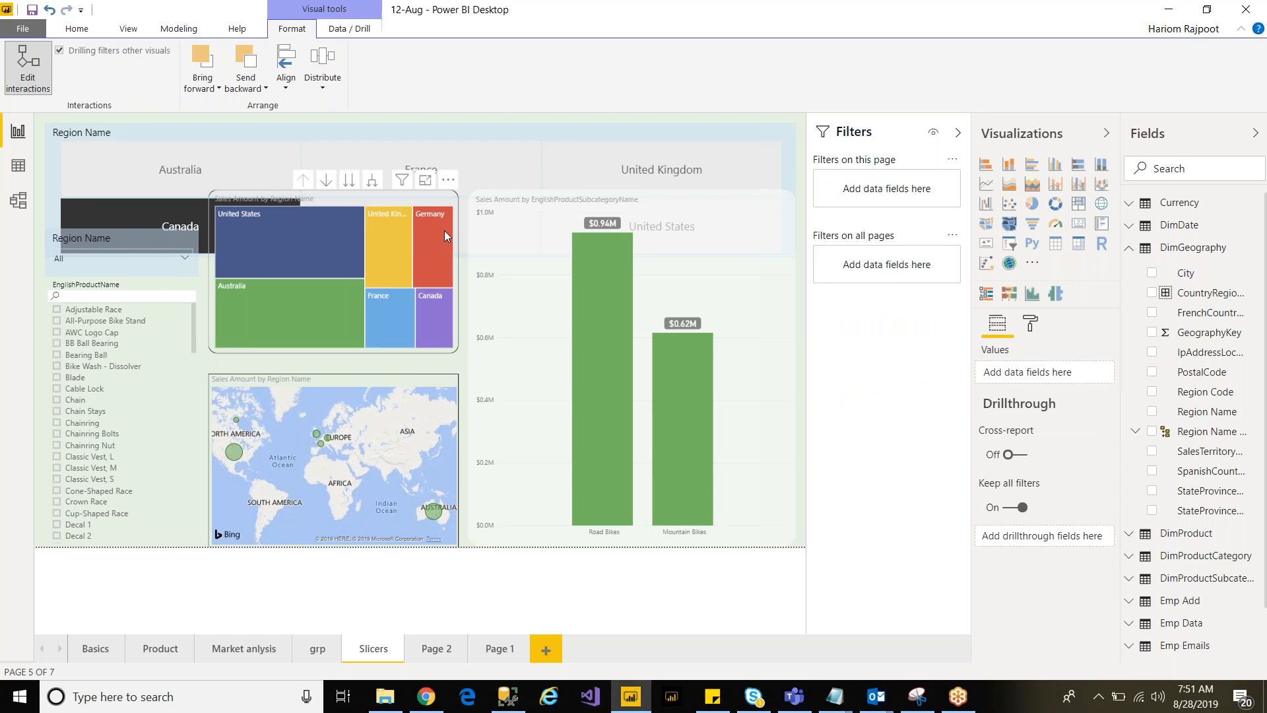
left_click(420, 252)
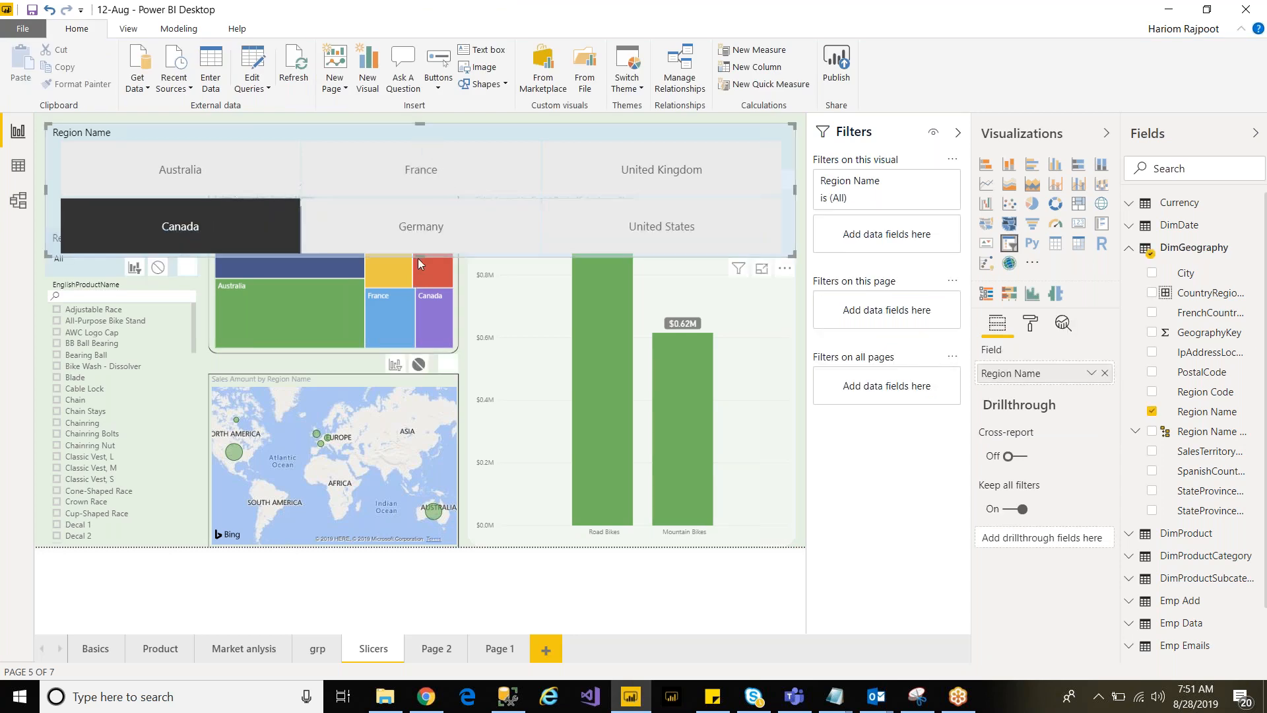
left_click_drag(419, 235, 420, 179)
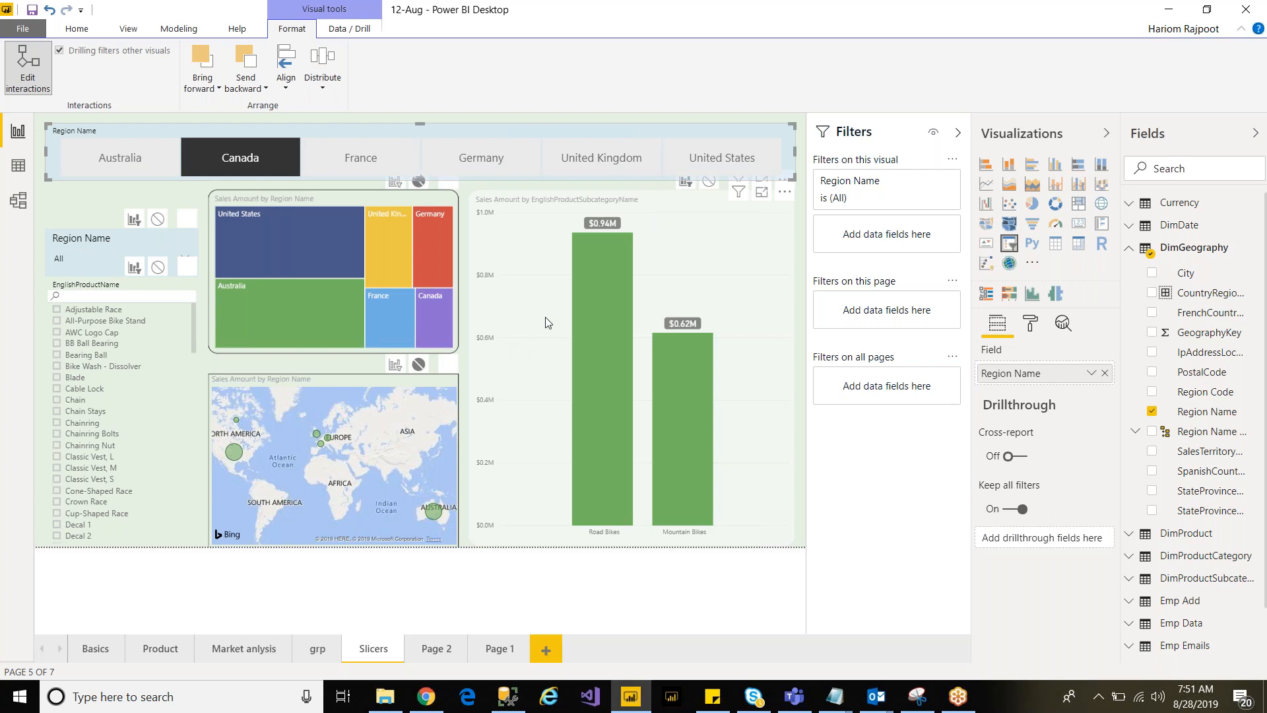
Step: Lower the top edges of the subcategory column chart and the map, and move the treemap down below the Region Name slicer
left_click(666, 206)
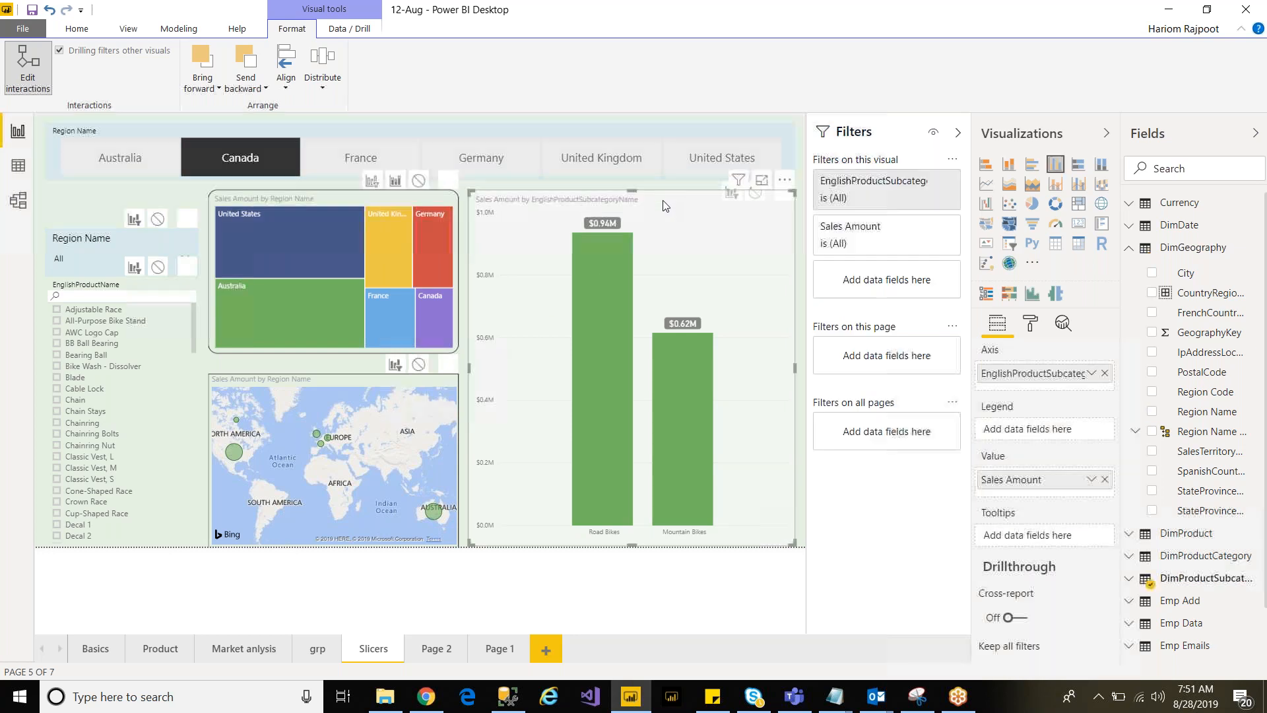
left_click_drag(633, 192, 633, 219)
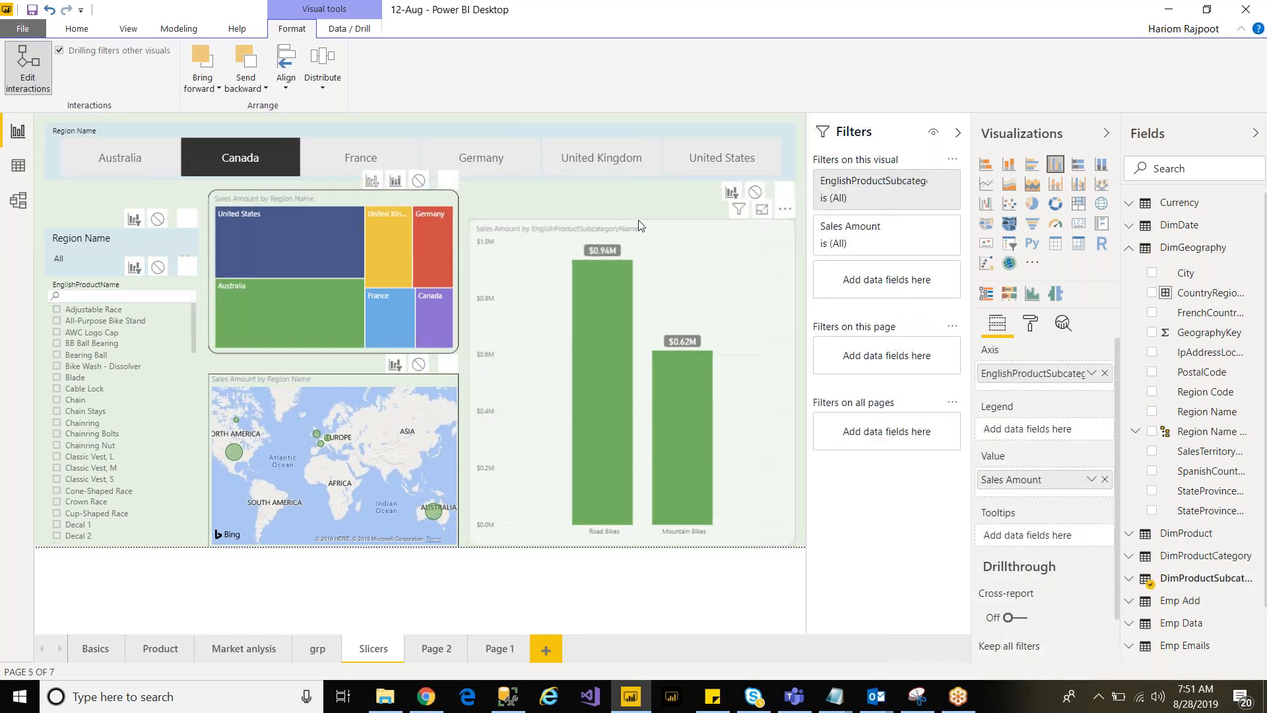
left_click(333, 378)
left_click_drag(331, 380, 332, 398)
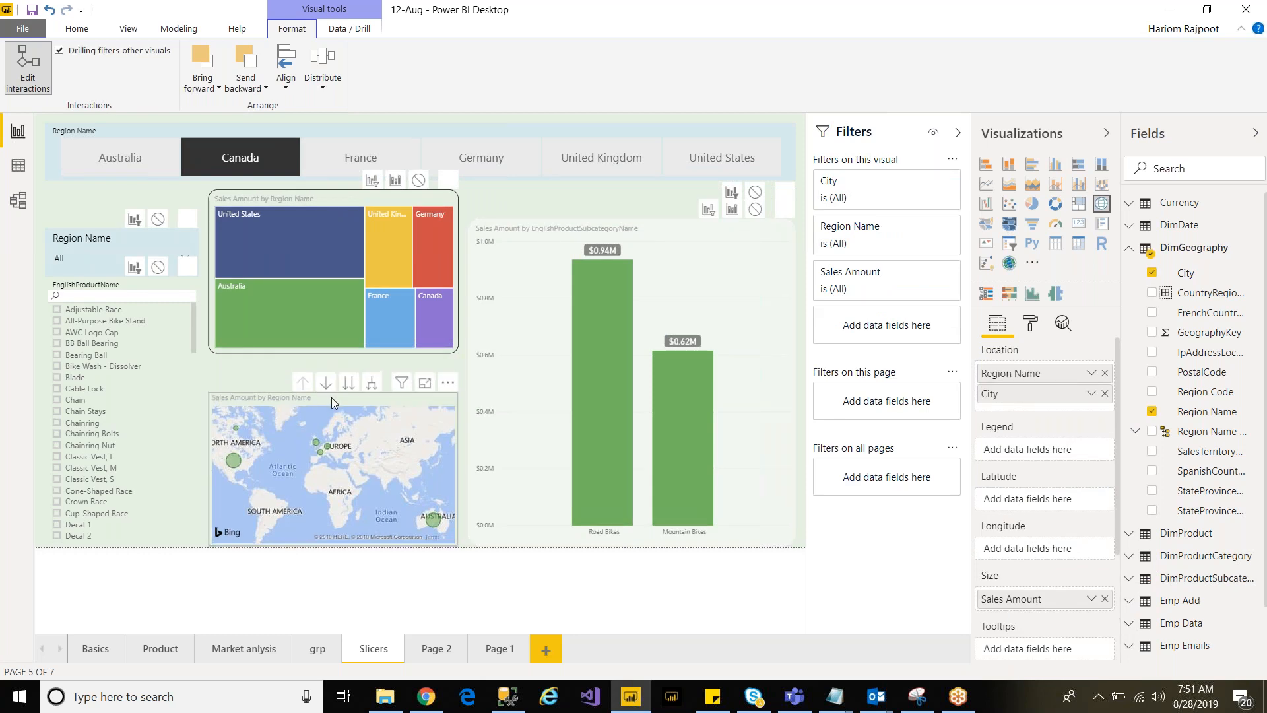
left_click_drag(319, 197, 319, 226)
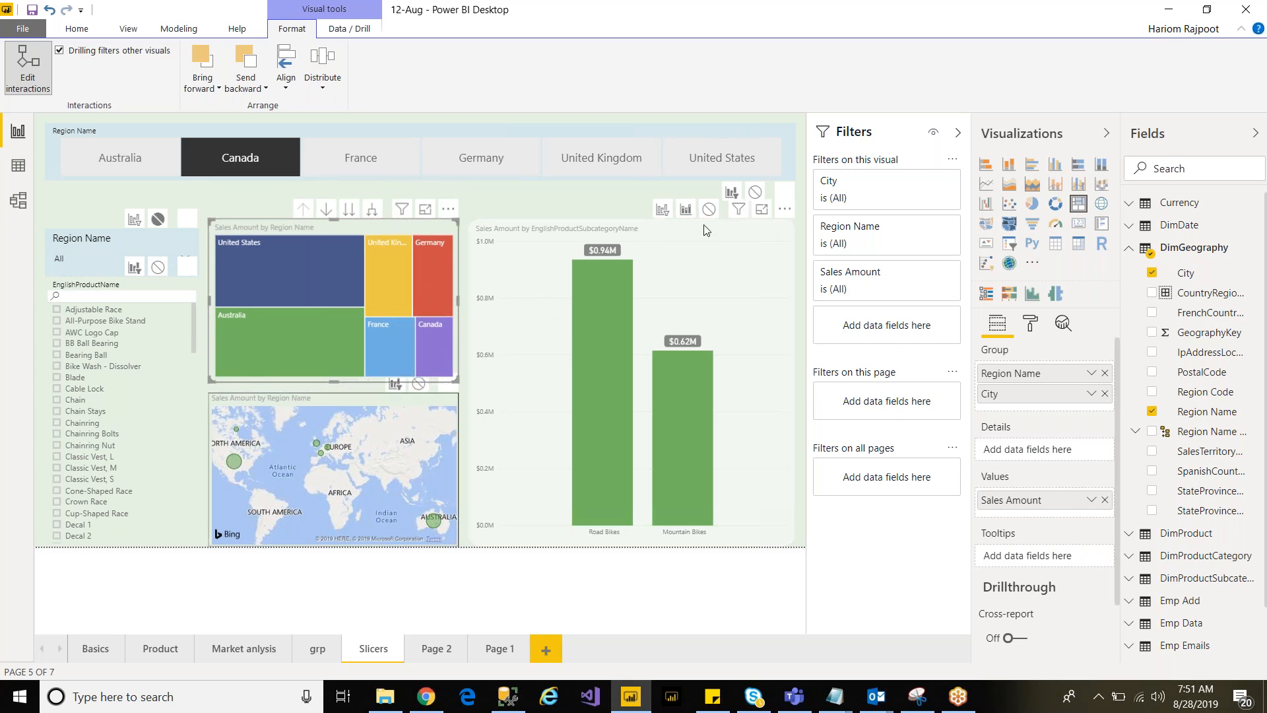
Step: Move the subcategory column chart to the page's left side and enlarge the map to fill the space right of the treemap
left_click_drag(583, 301, 247, 387)
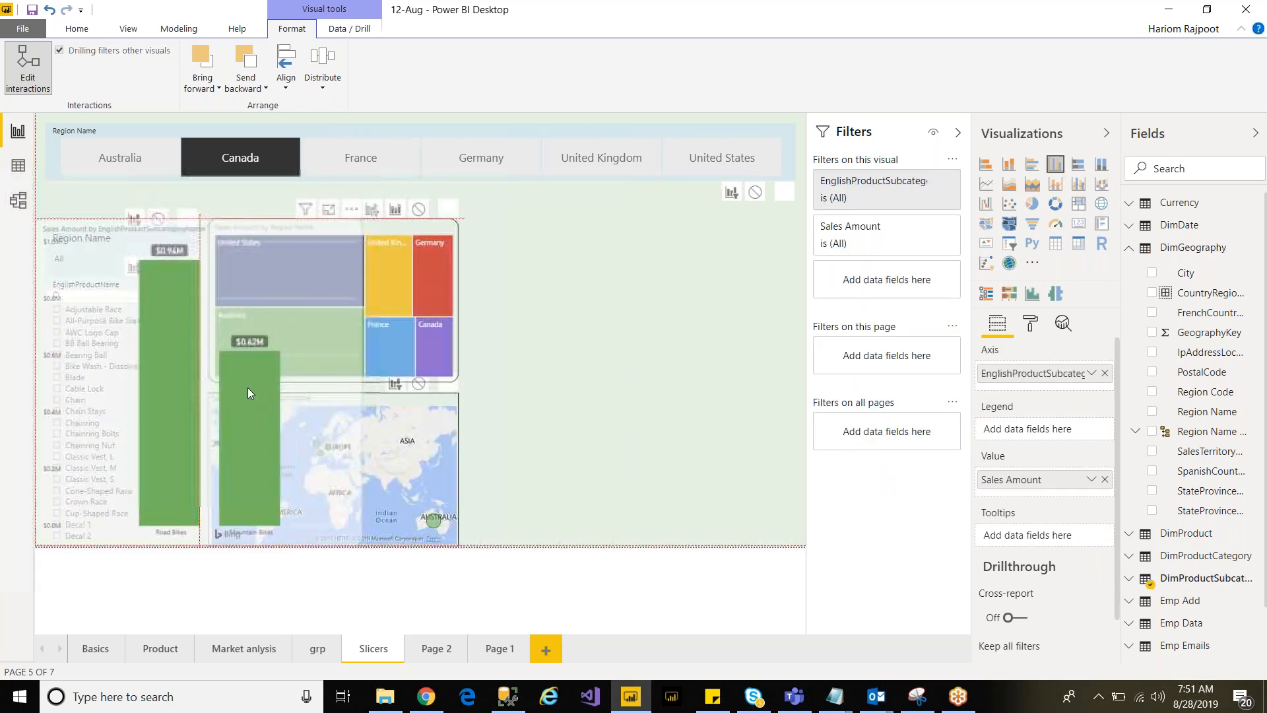
left_click(398, 398)
left_click_drag(374, 399, 631, 222)
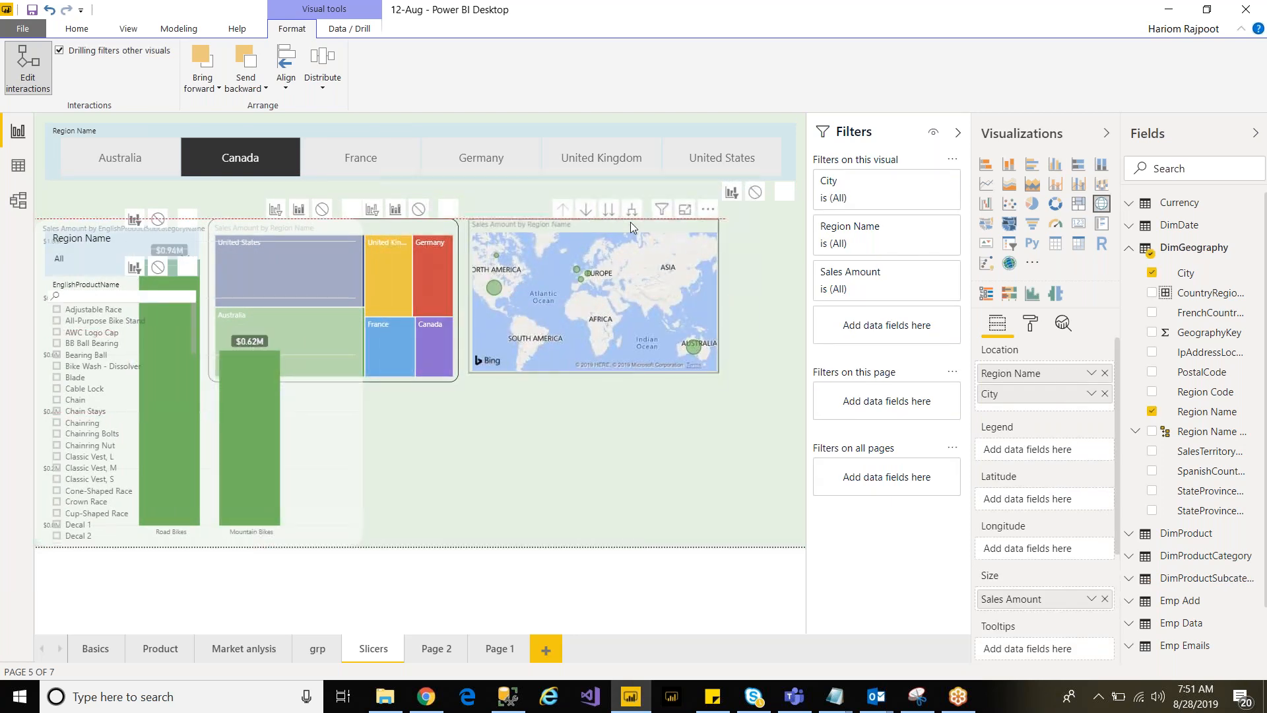
left_click_drag(715, 375, 806, 547)
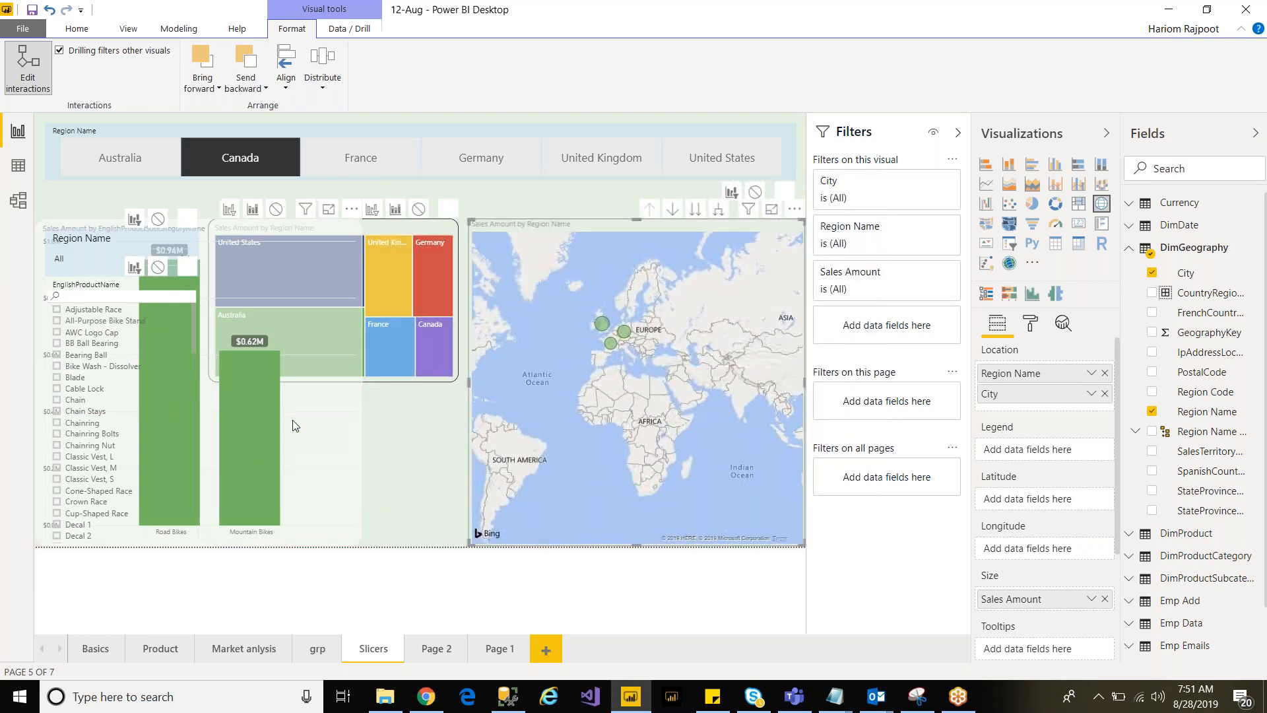
Step: Shrink the subcategory column chart and fit it directly beneath the treemap at the treemap's width
left_click(179, 277)
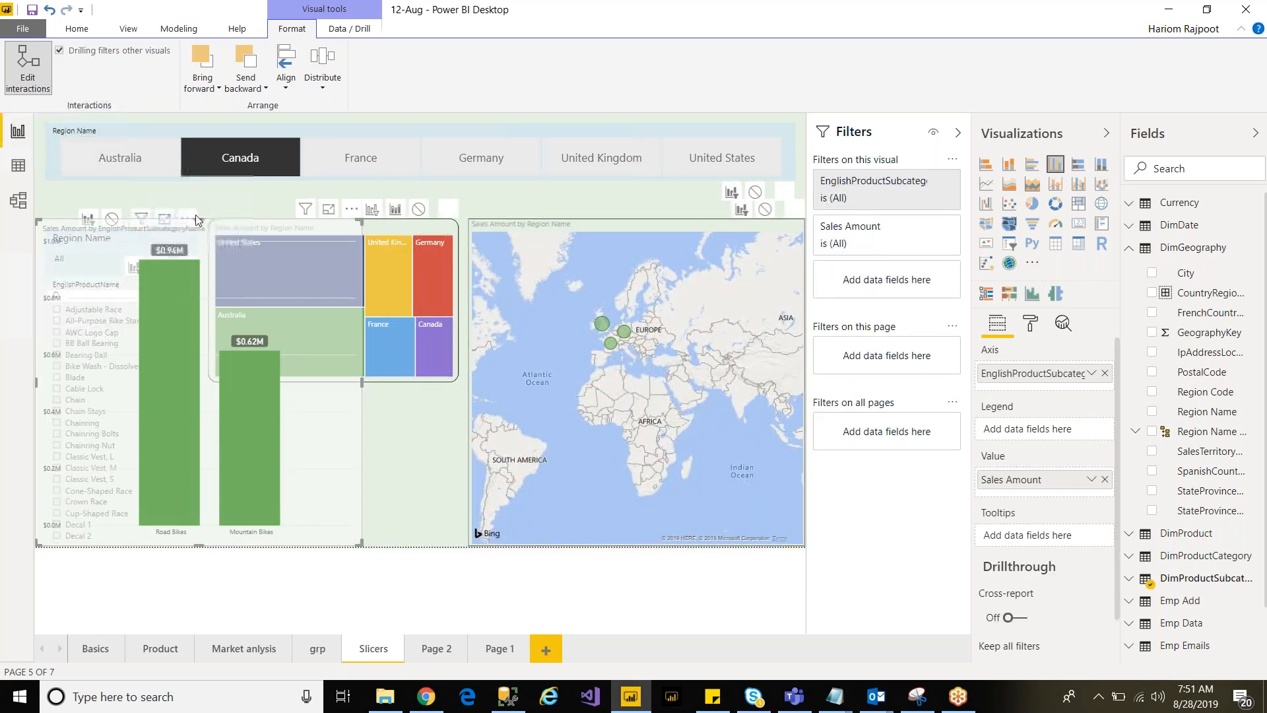
left_click_drag(198, 219, 207, 406)
left_click(207, 399)
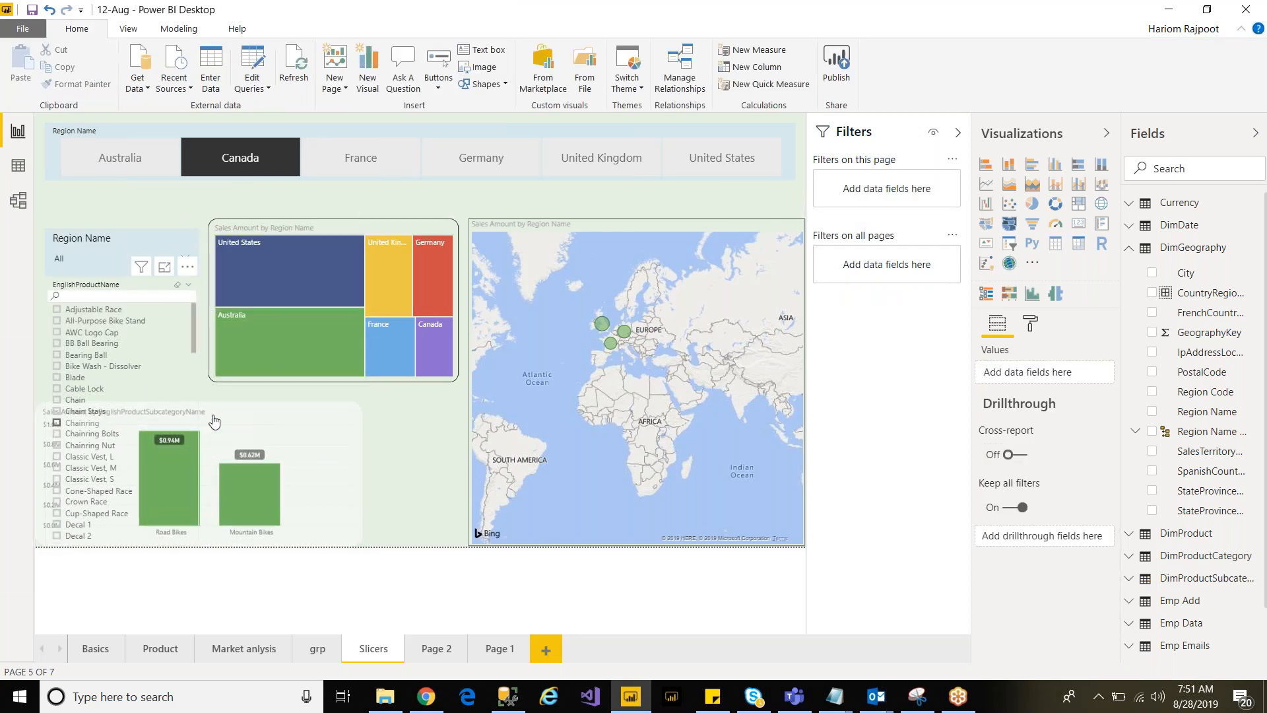
mouse_move(357, 396)
left_mouse_down()
mouse_move(375, 395)
mouse_move(361, 394)
left_mouse_up()
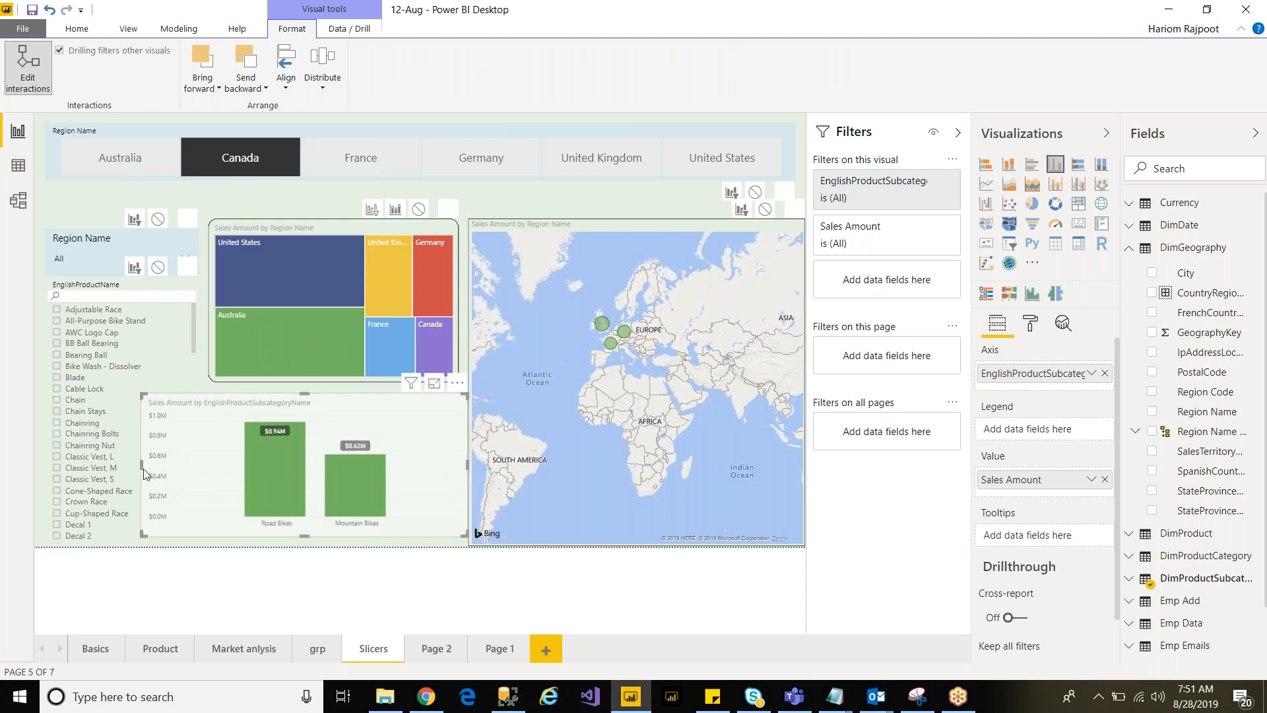
left_click_drag(142, 466, 216, 439)
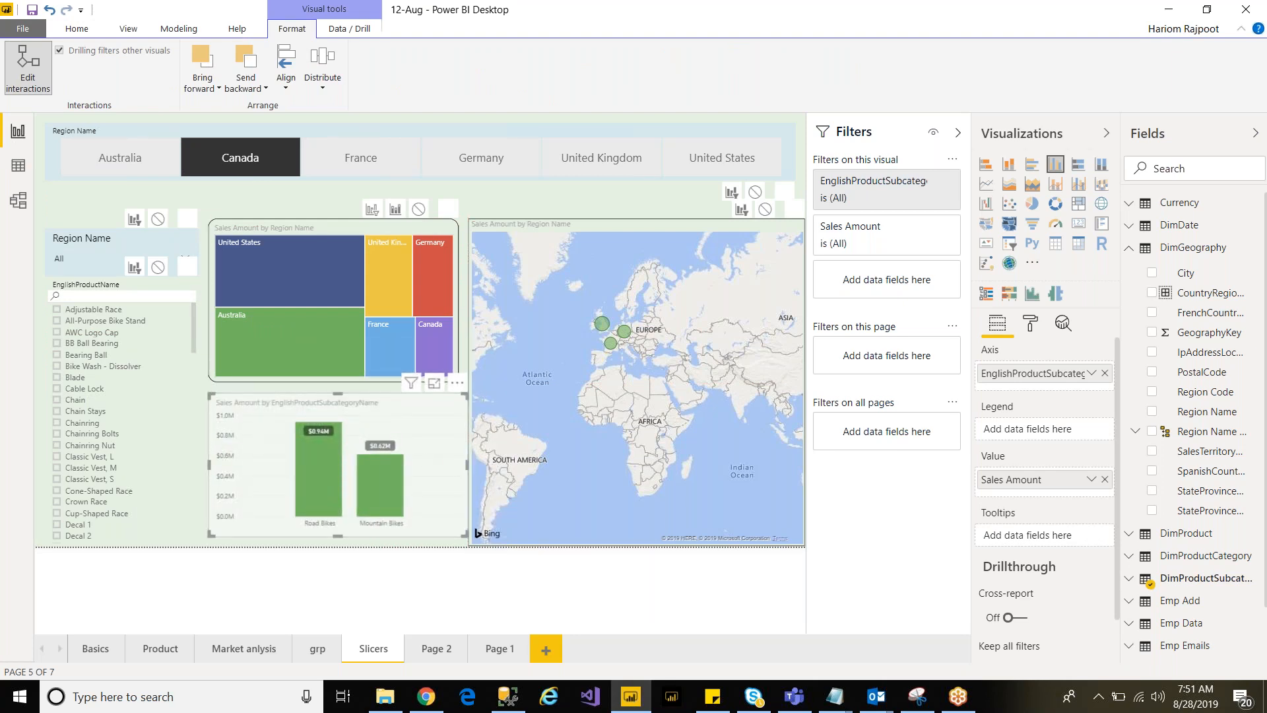
left_click_drag(467, 465, 459, 466)
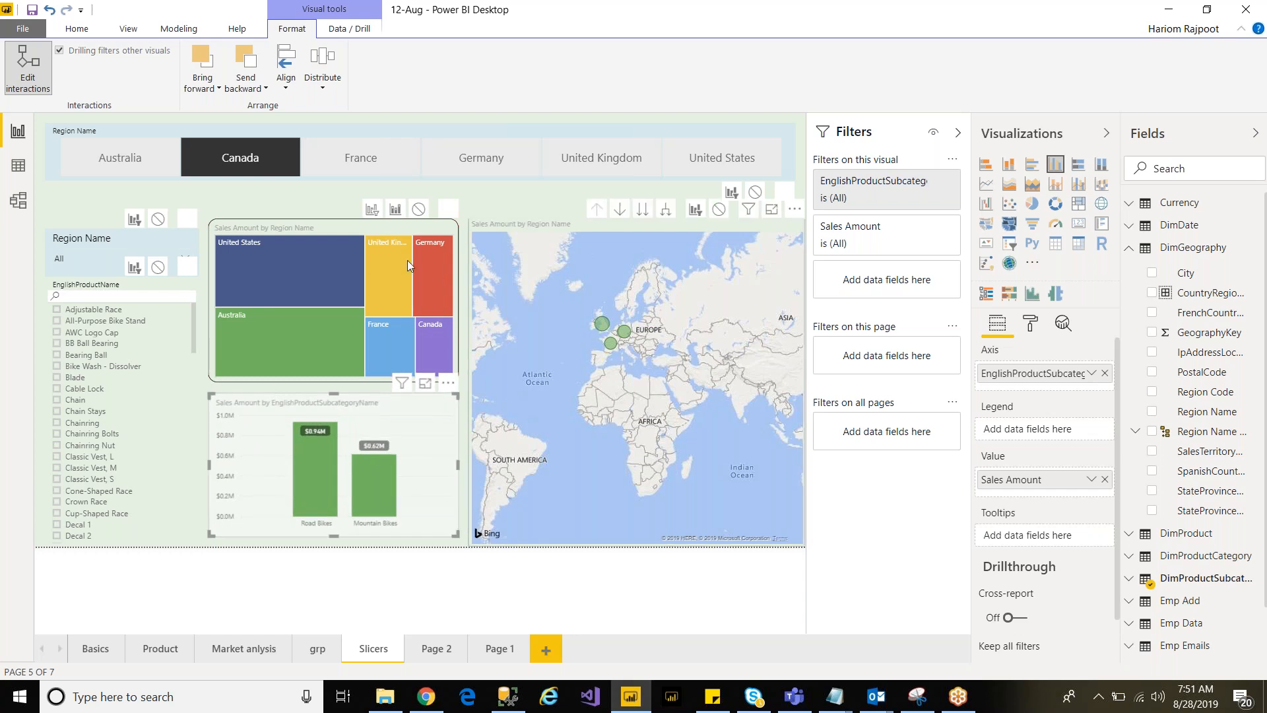
Step: Increase the height of the horizontal Region Name slicer and turn off Single select in its selection controls
left_click(386, 125)
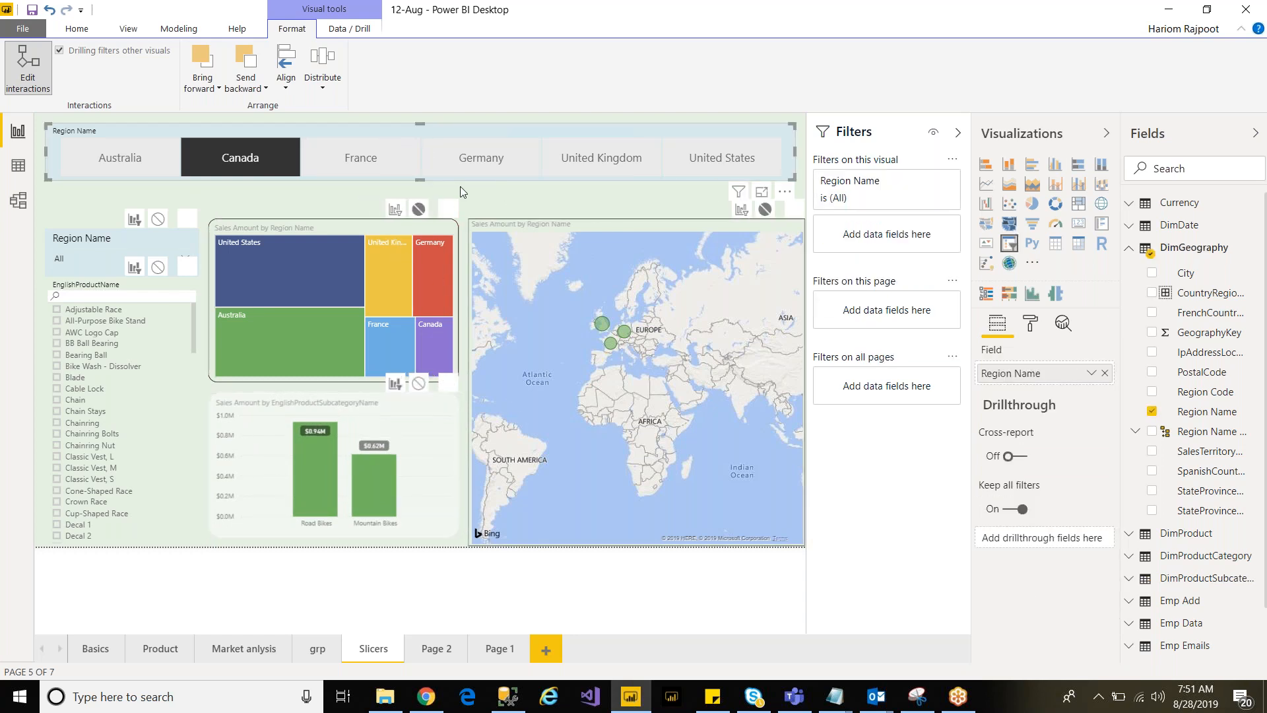
left_click_drag(420, 185, 426, 197)
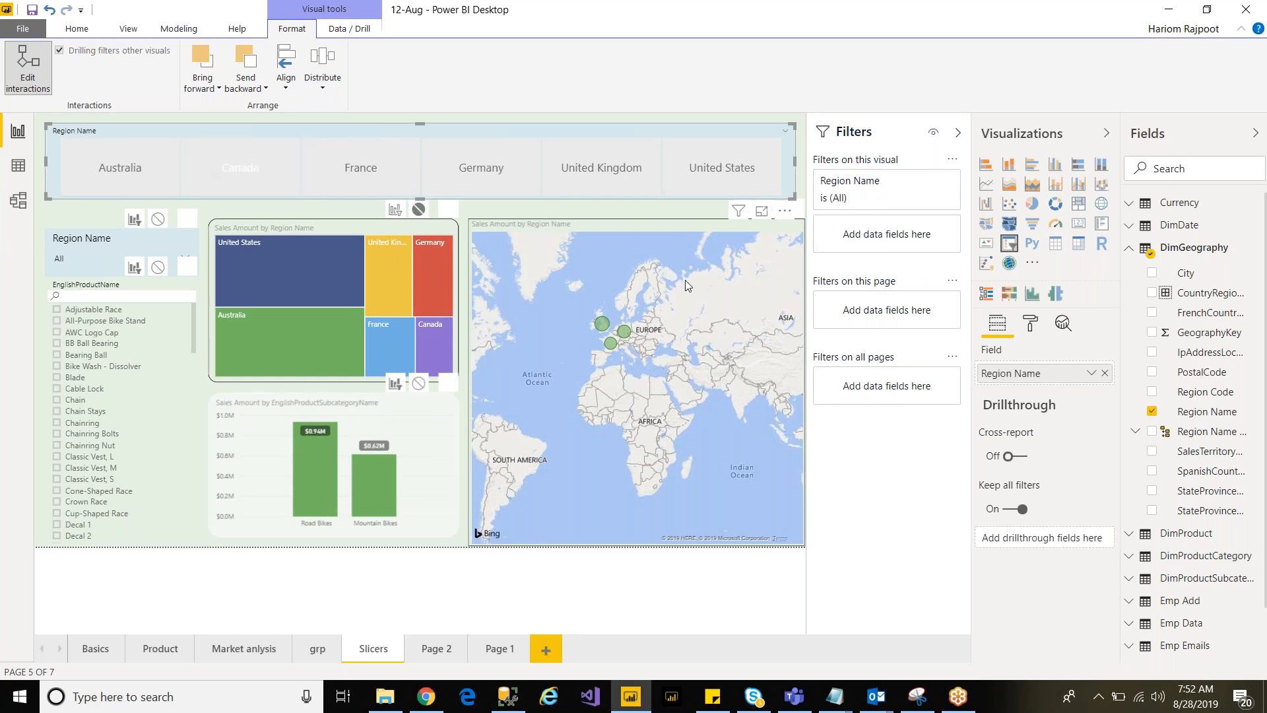
left_click(1030, 325)
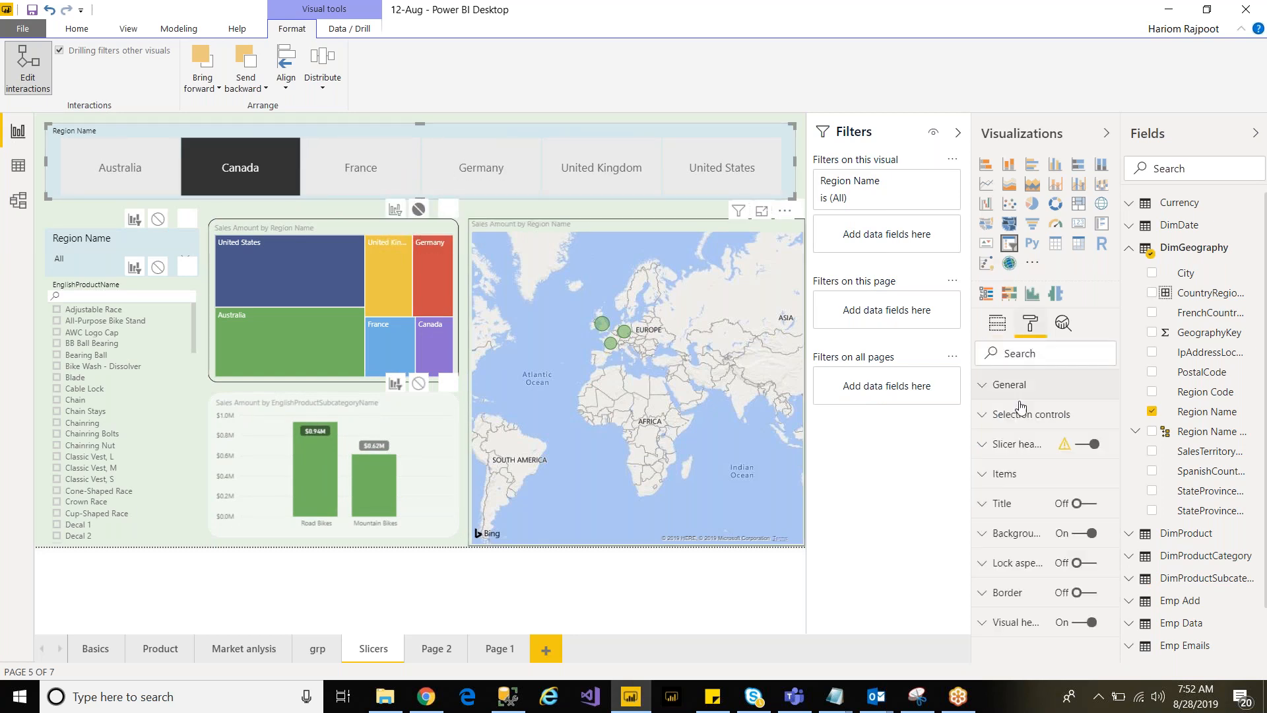
left_click(985, 446)
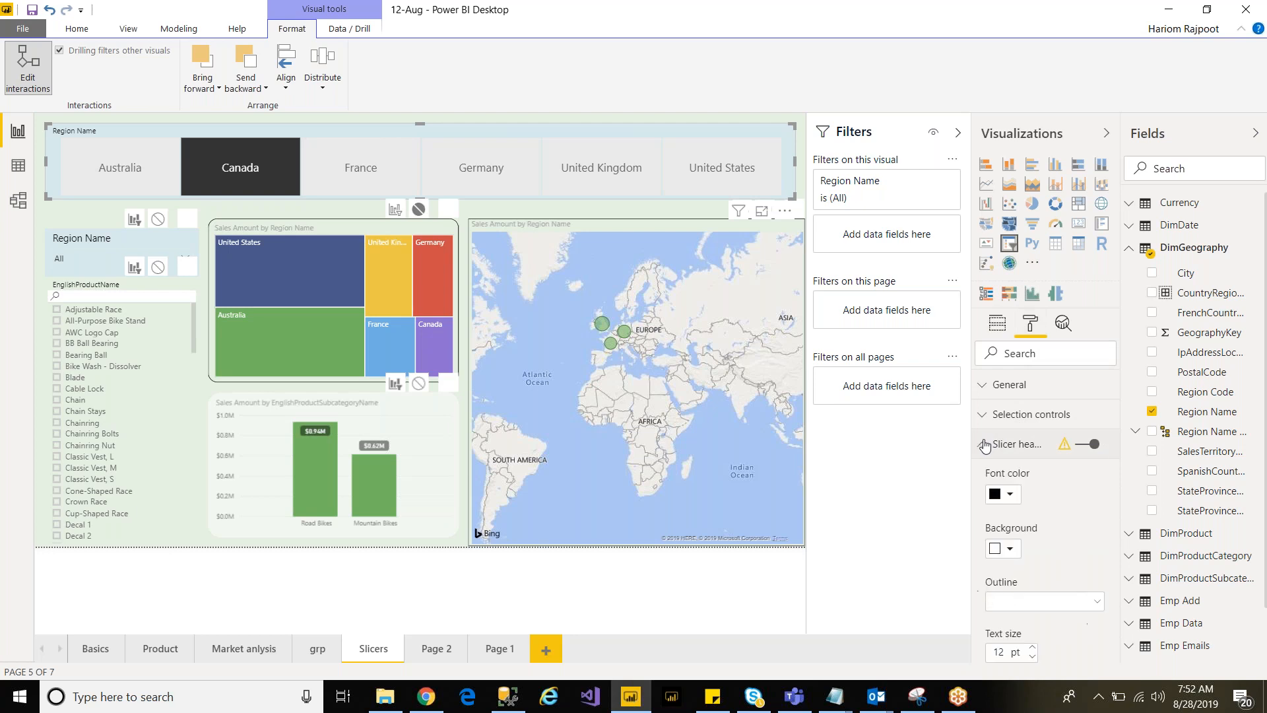
left_click(985, 443)
left_click(984, 414)
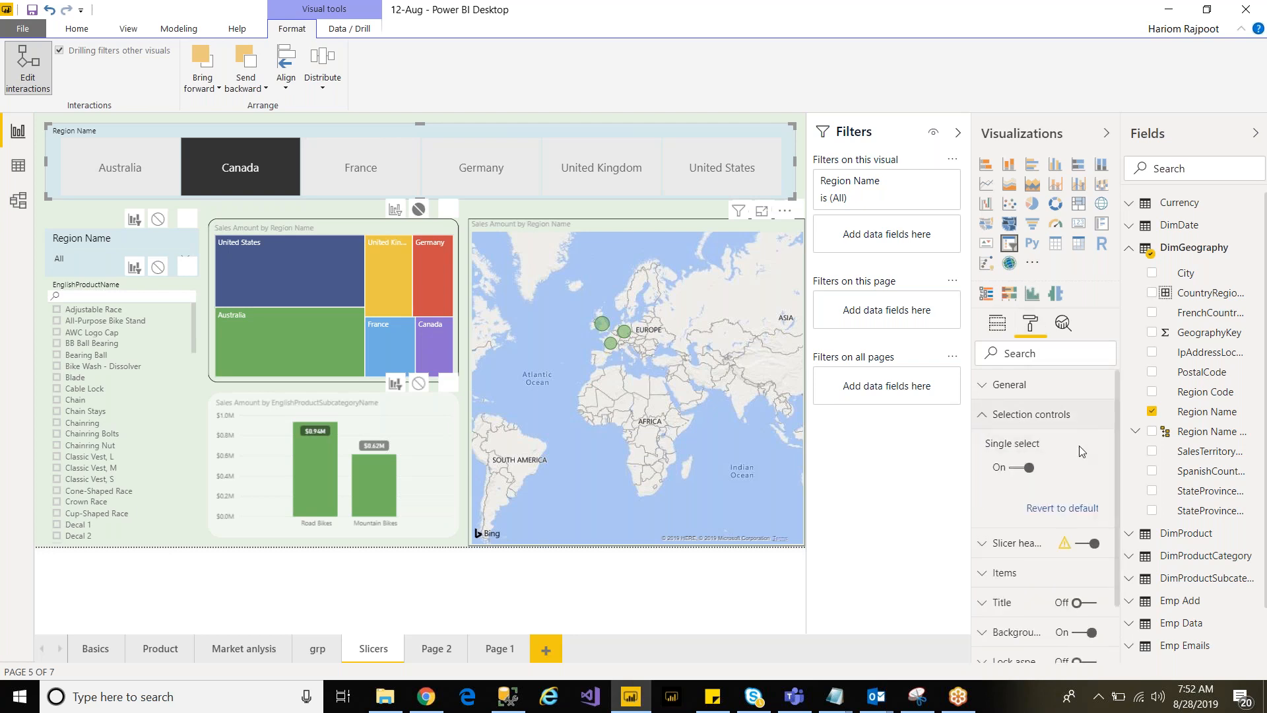
left_click(1023, 467)
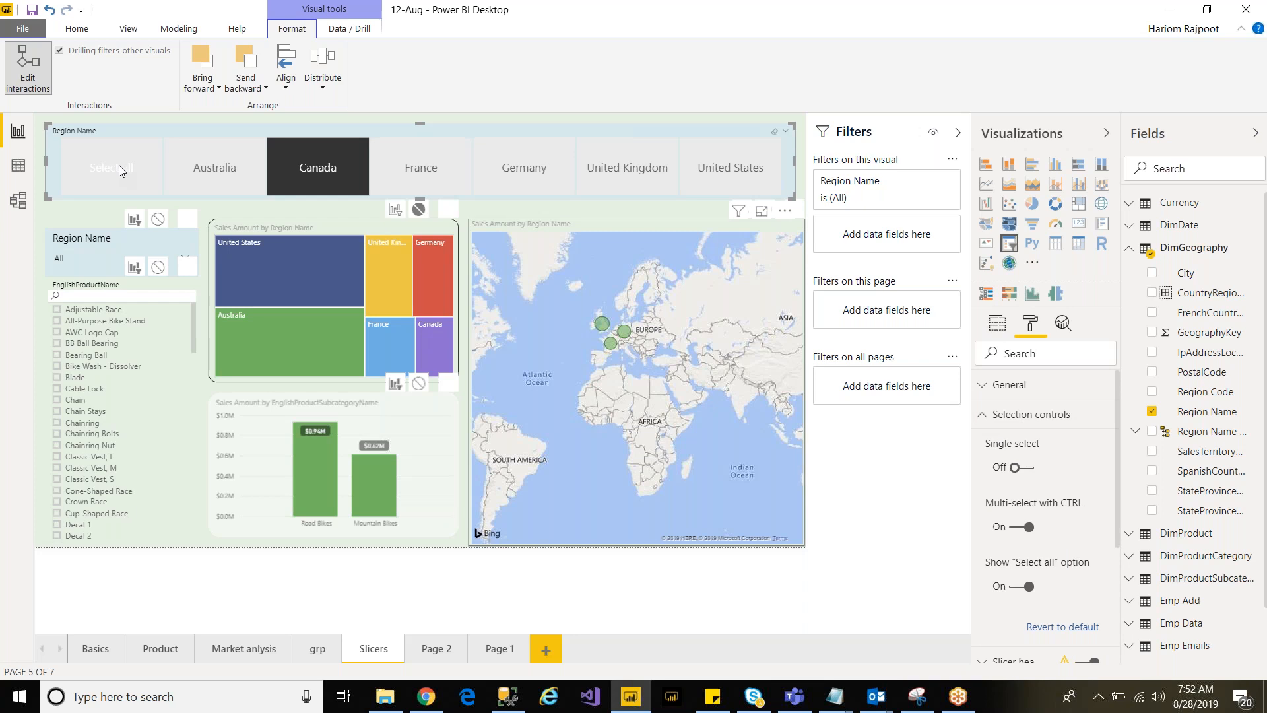
Step: Select all regions with the Region Name slicer's Select all tile, clear the selection, and slightly reduce the slicer's height
left_click(211, 169)
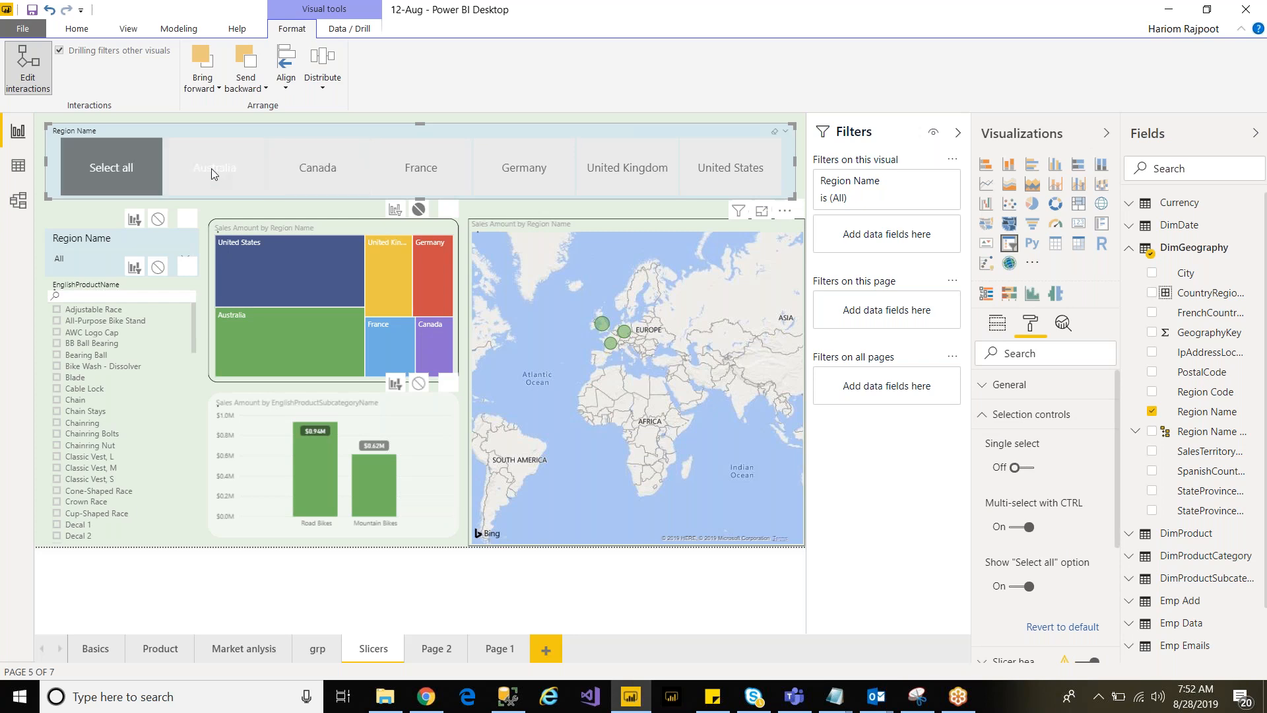
left_click(113, 171)
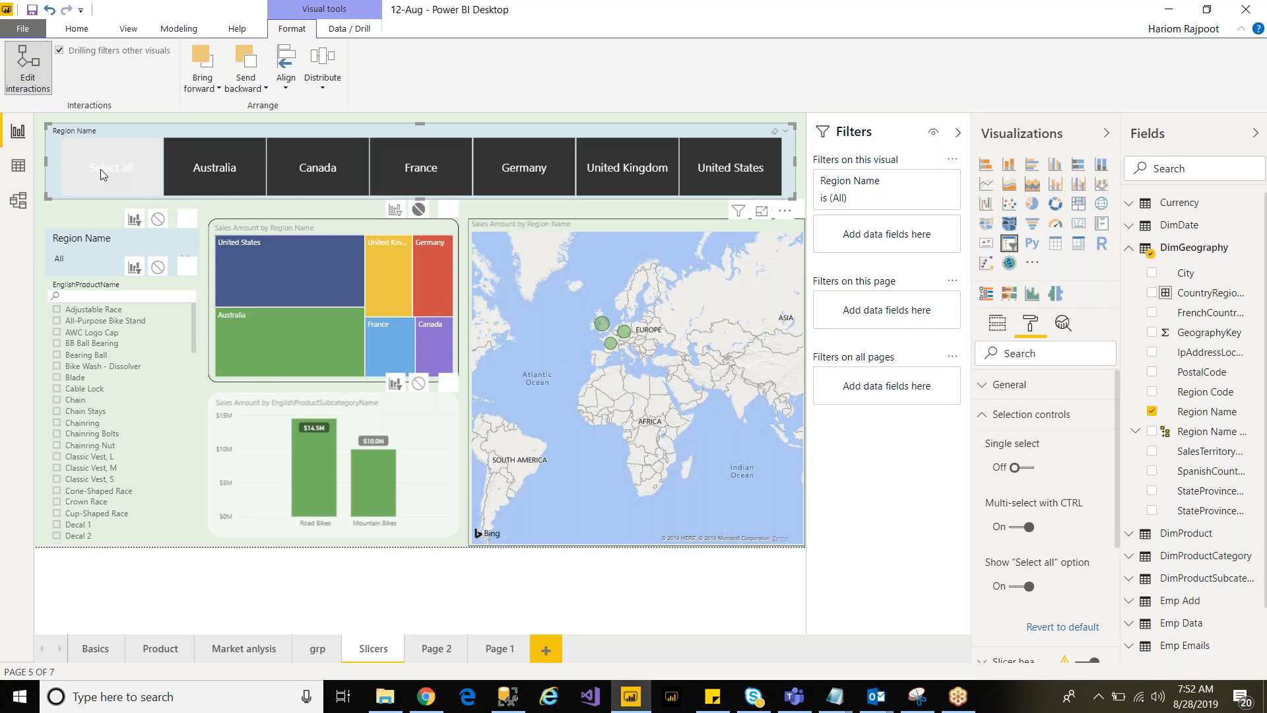
left_click(100, 168)
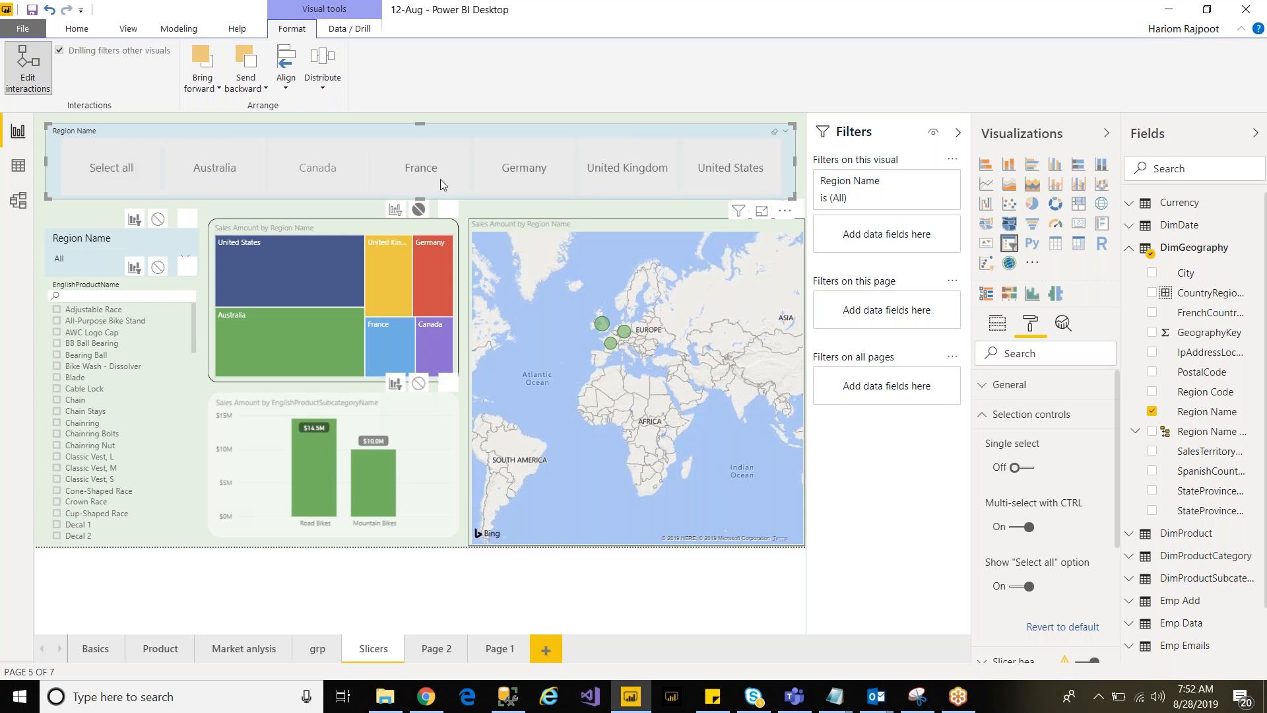
left_click_drag(420, 198, 422, 183)
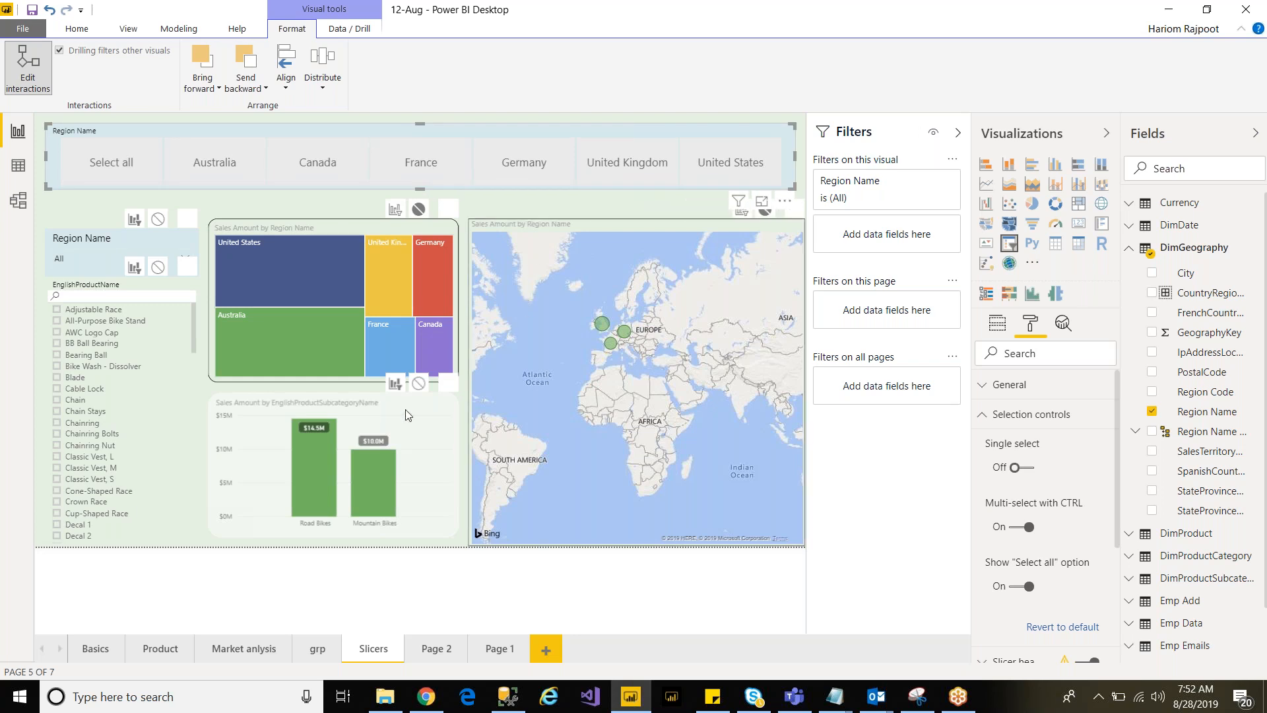
left_click(363, 228)
left_click(81, 31)
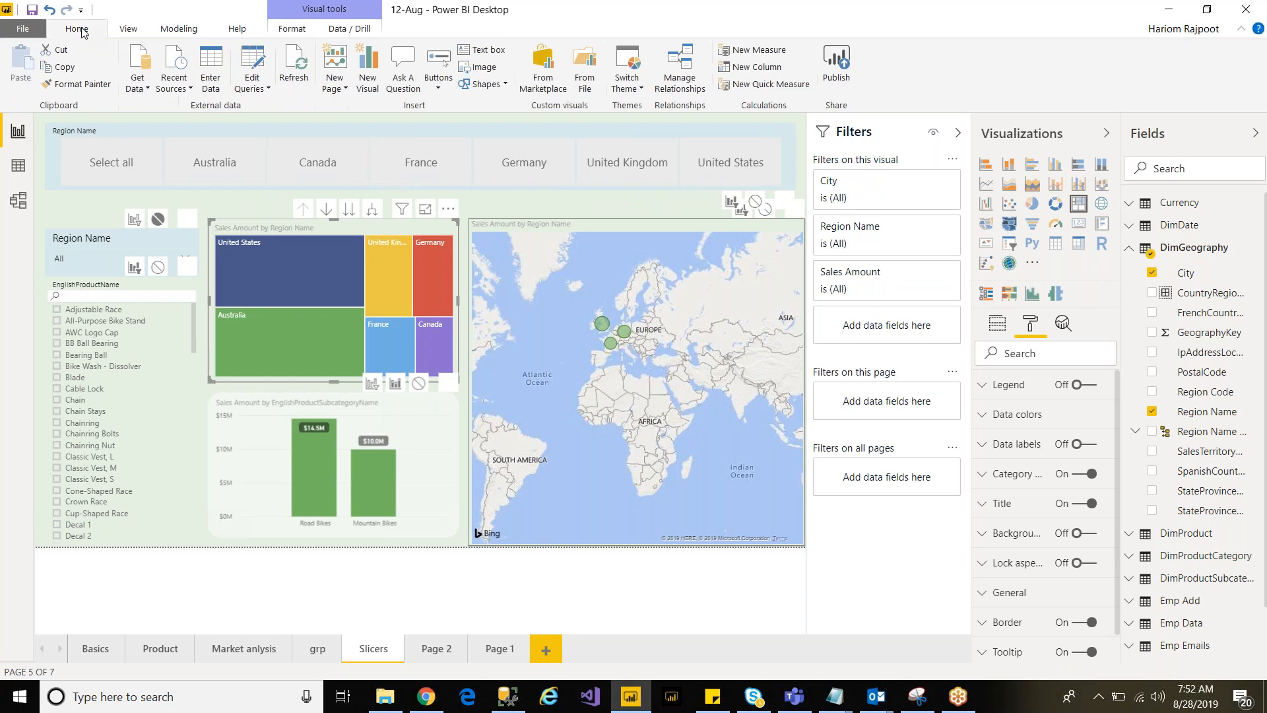
left_click(292, 29)
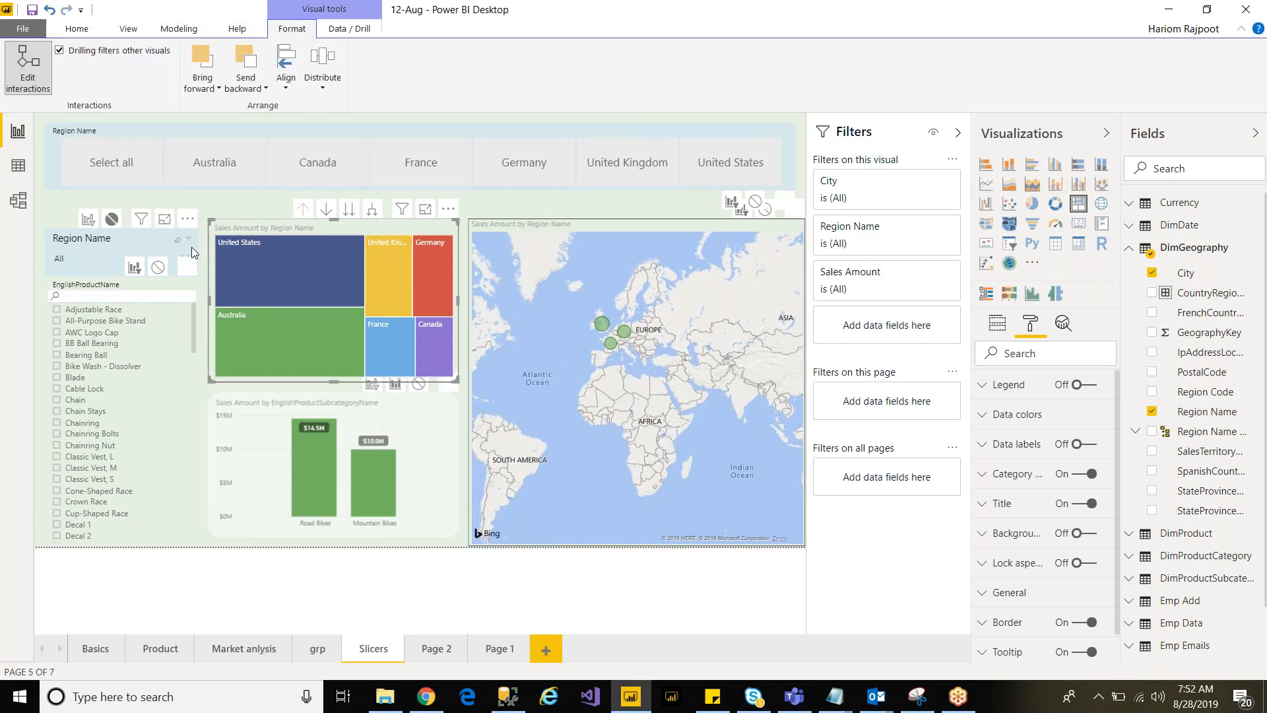
left_click(226, 201)
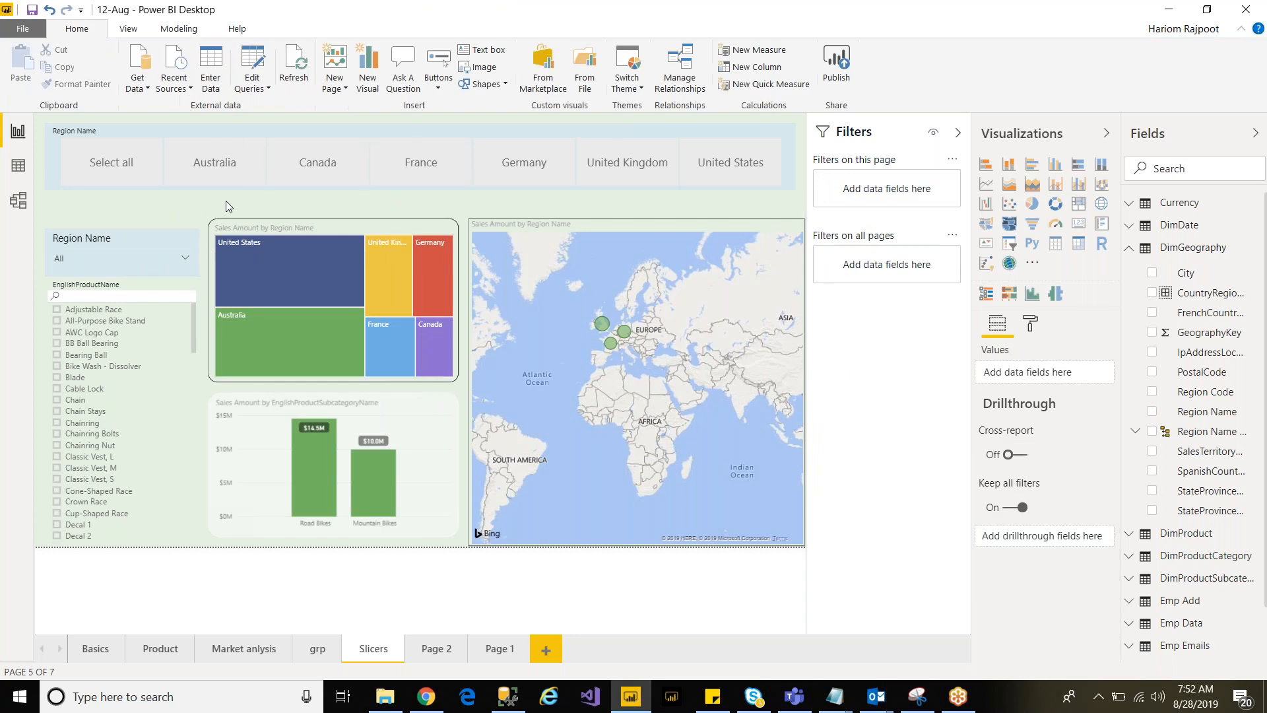
left_click(179, 30)
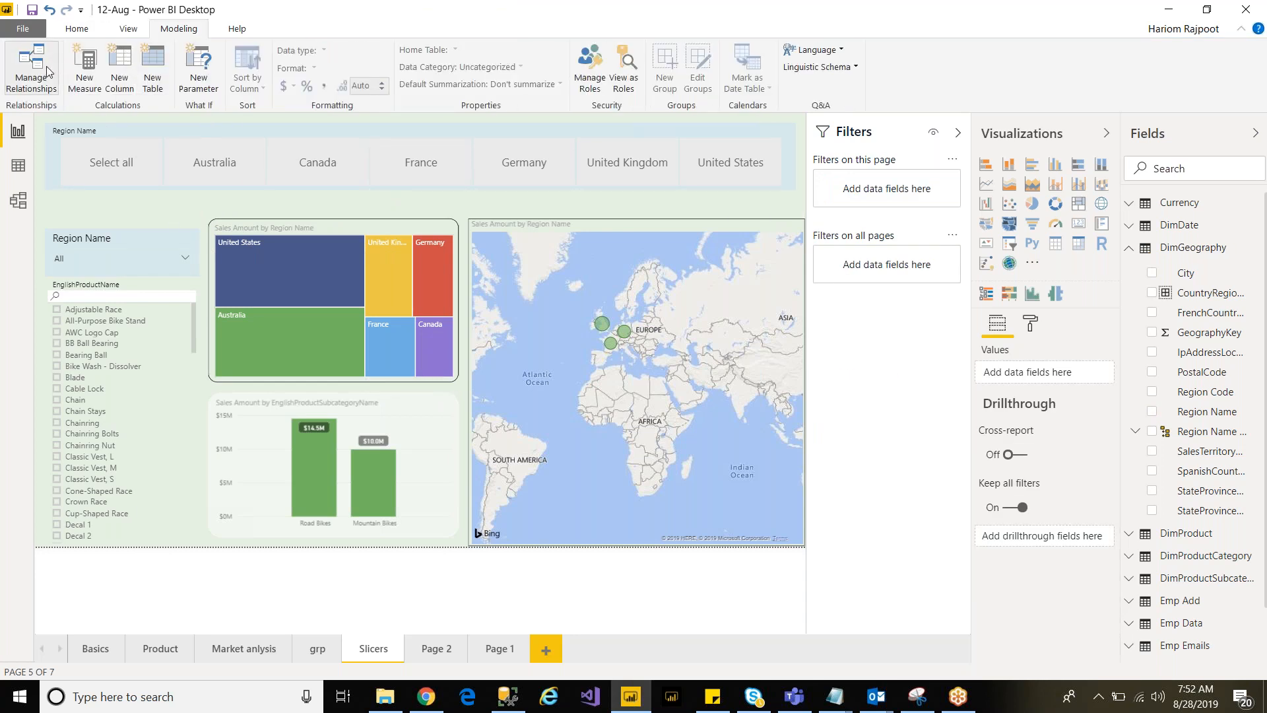
left_click(78, 29)
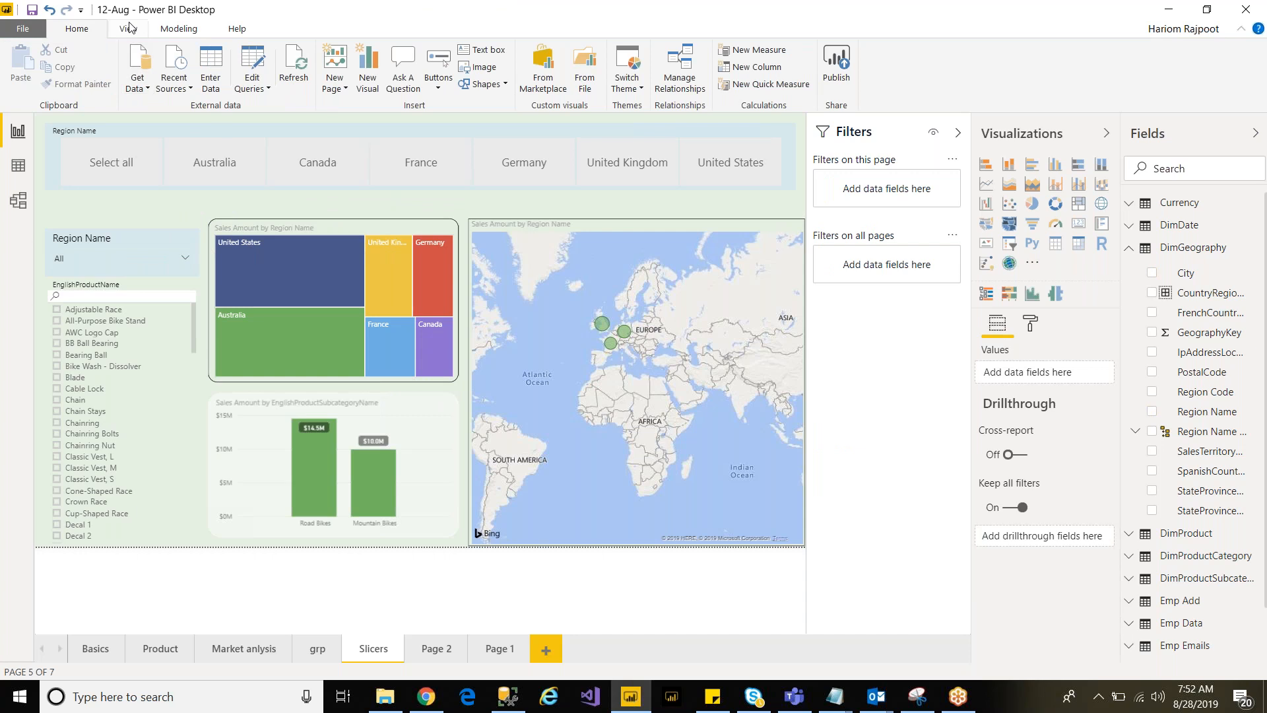
left_click(316, 223)
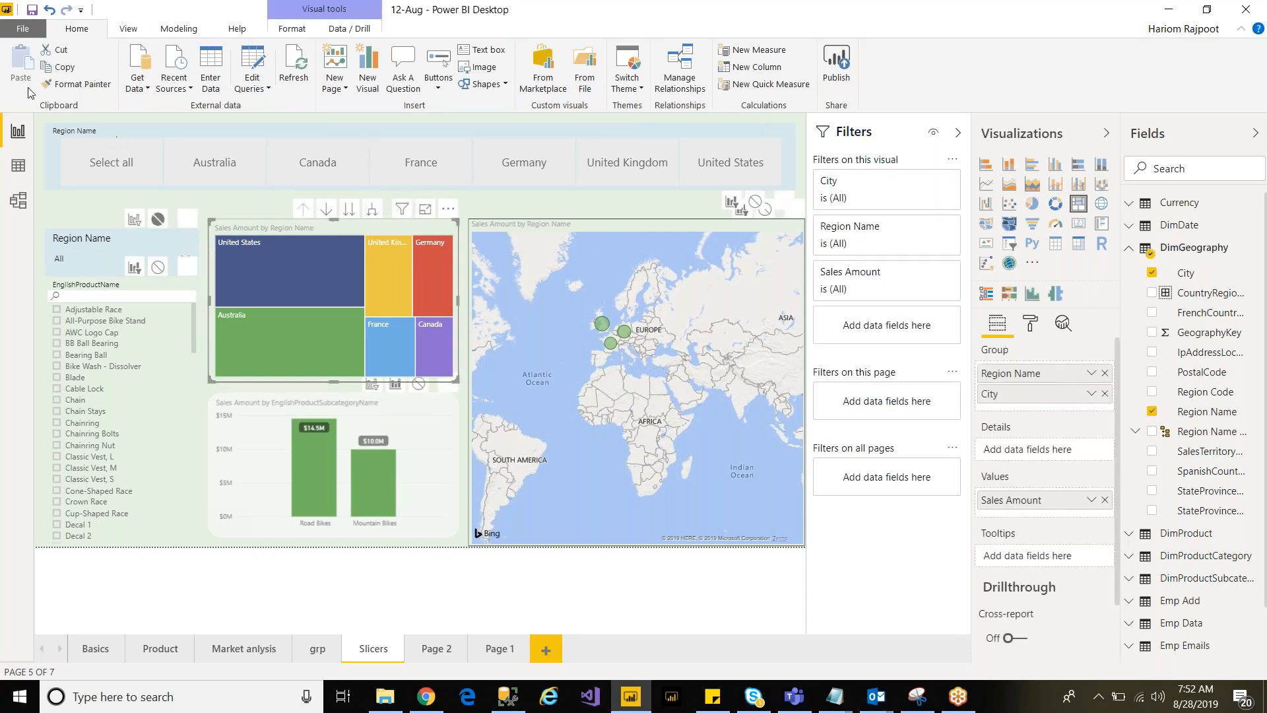
left_click(78, 84)
left_click(261, 130)
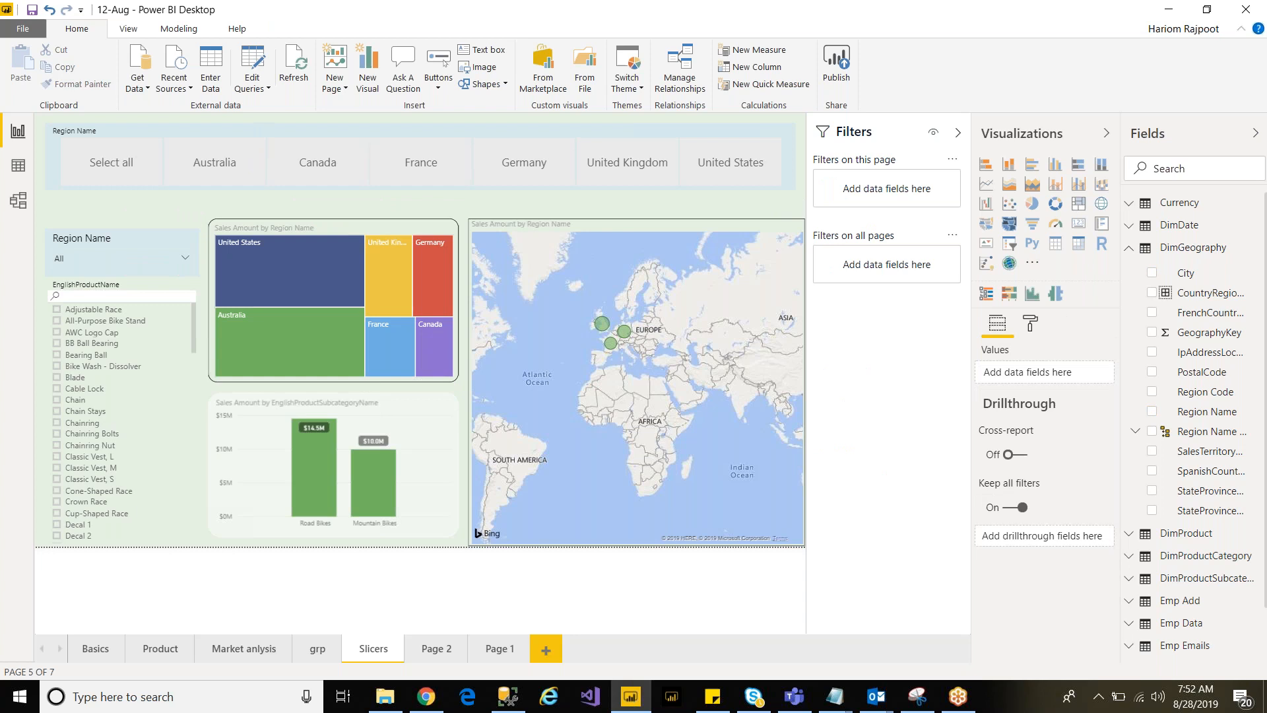
Step: Reduce the horizontal Region Name slicer's height a little more by raising its bottom edge
left_click(279, 129)
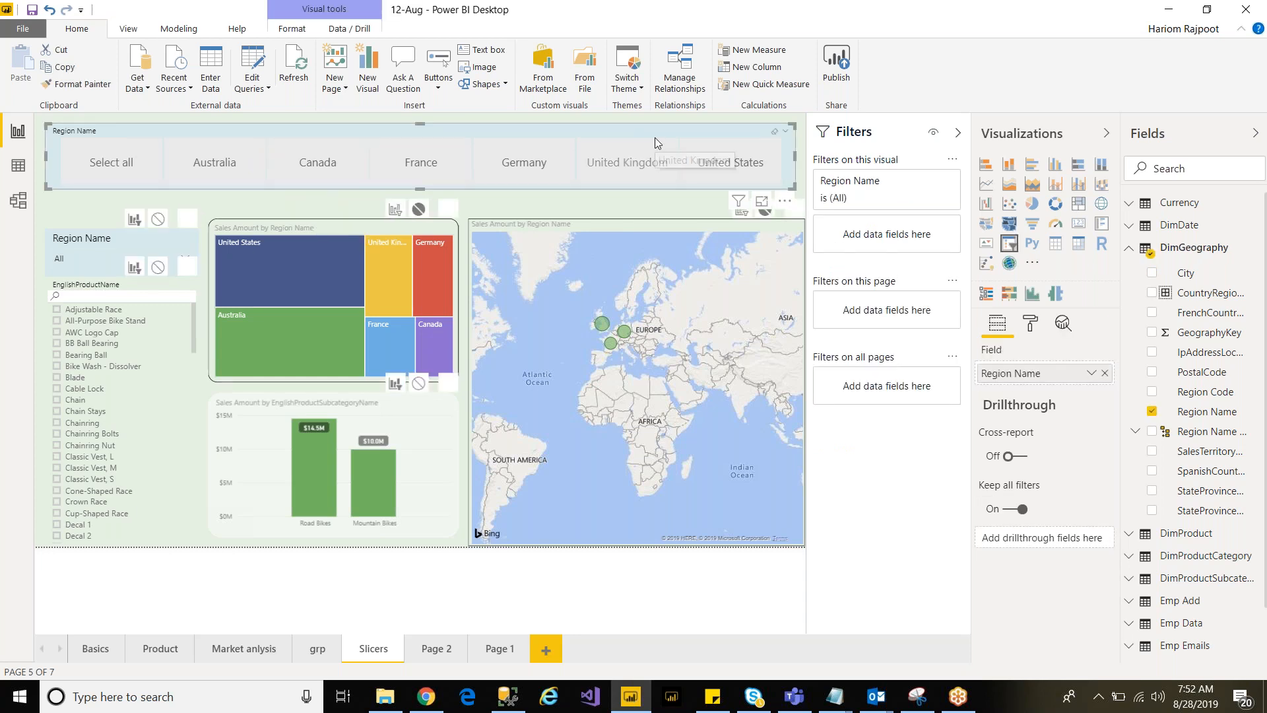
left_click_drag(420, 186, 420, 180)
left_click(420, 185)
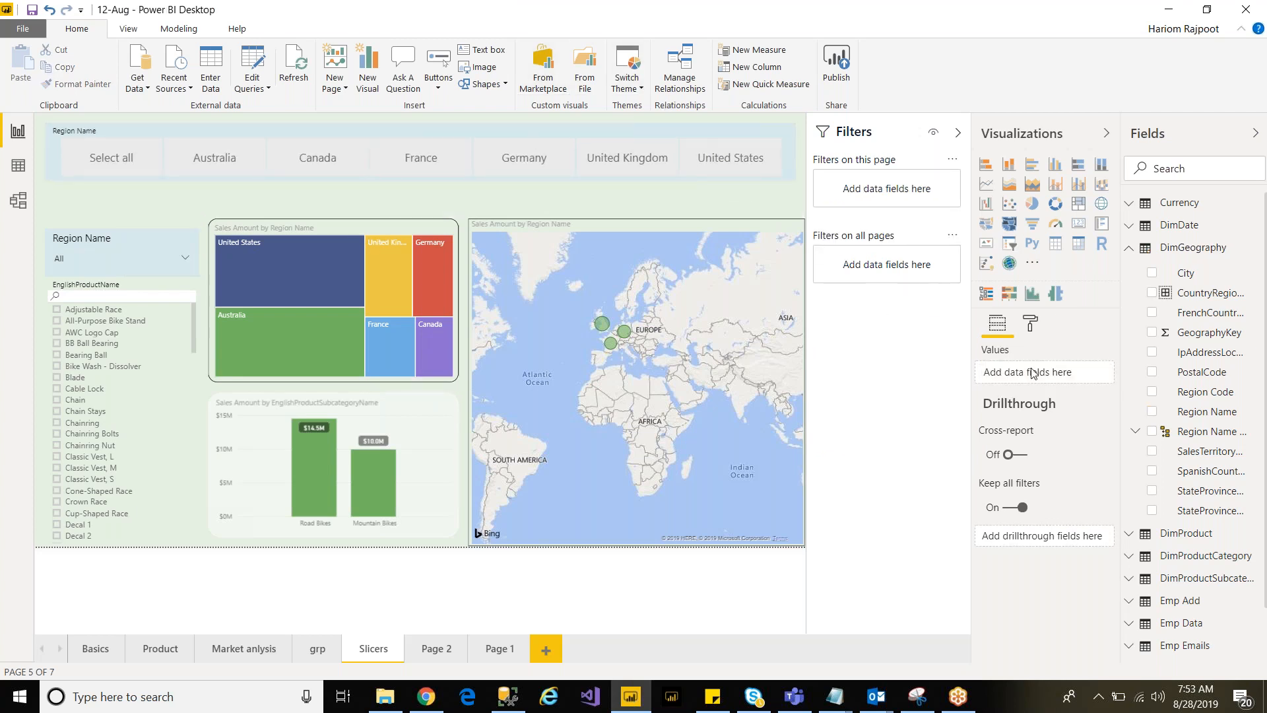
Step: Set the item font color of the horizontal Region Name slicer to white
left_click(1031, 327)
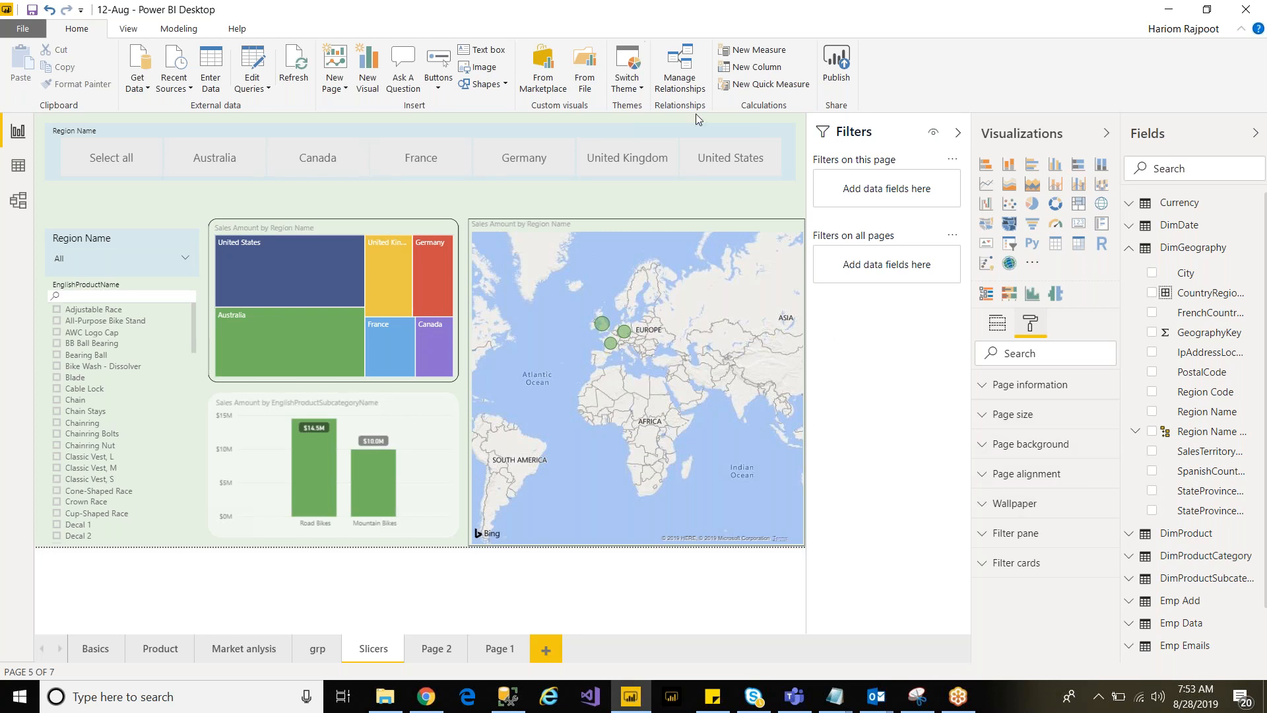
left_click(708, 130)
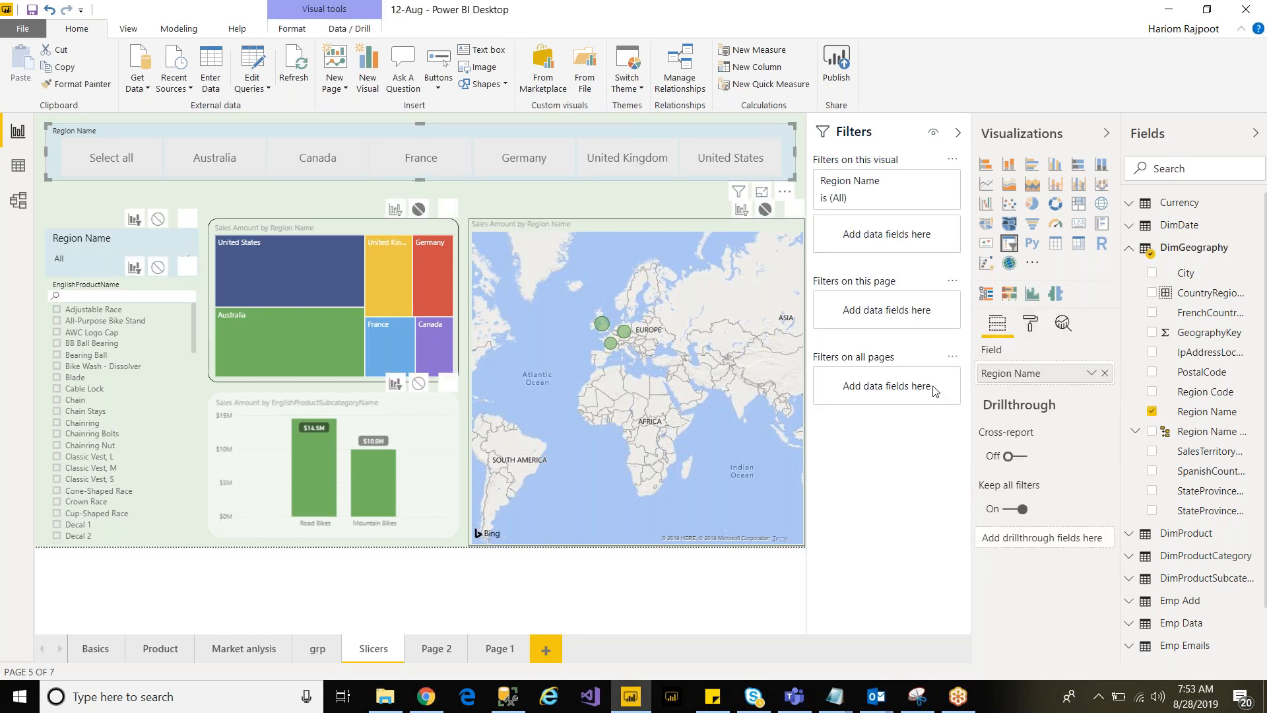
left_click(1028, 335)
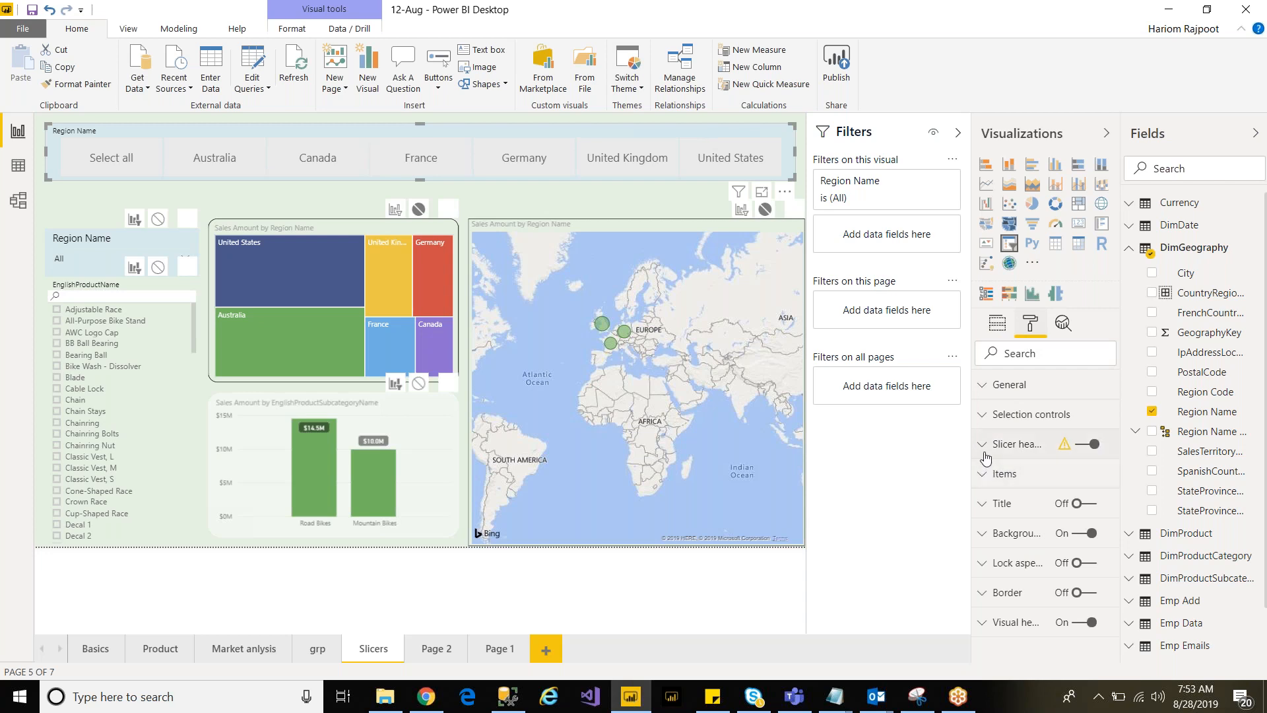
left_click(983, 473)
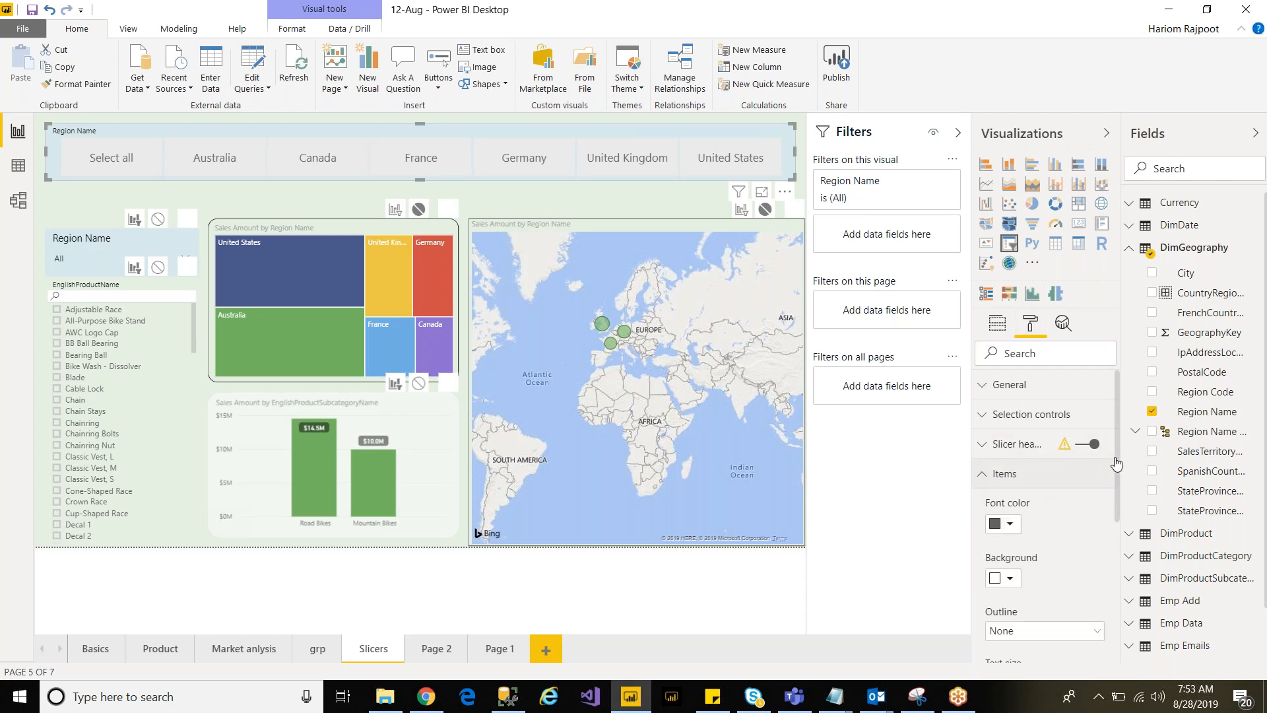
left_click_drag(1116, 415, 1118, 443)
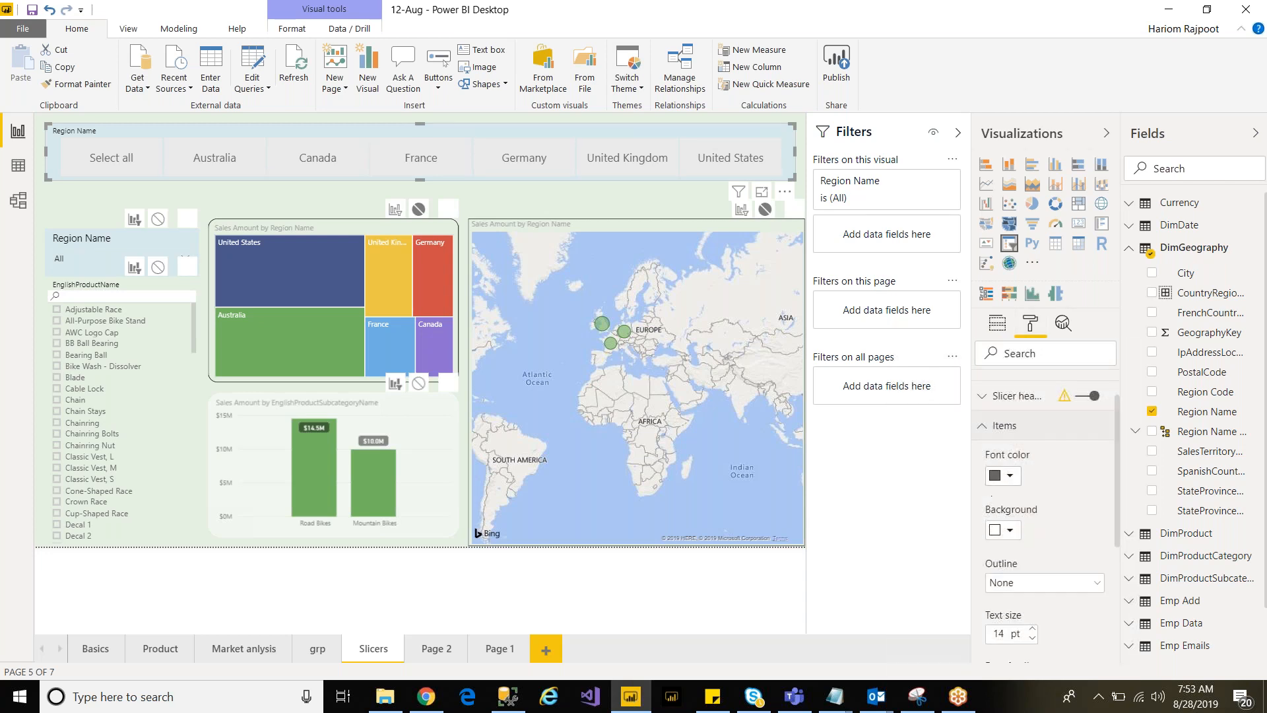
left_click(1010, 476)
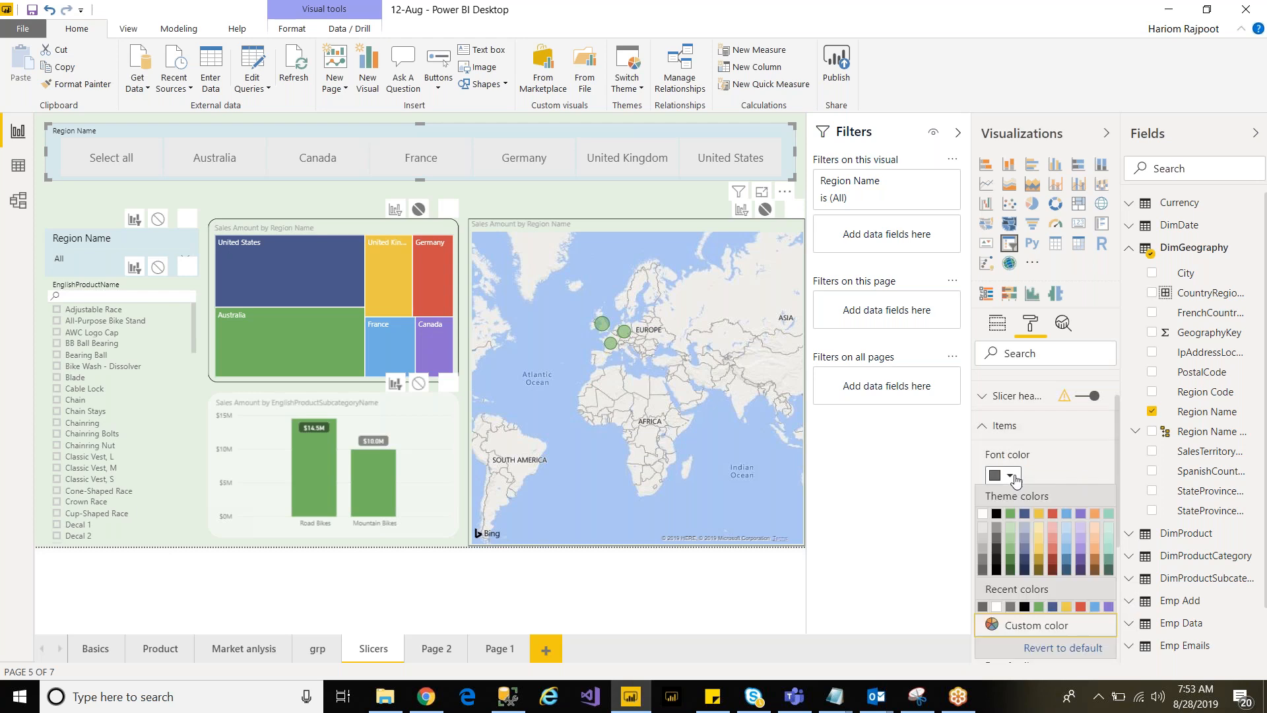
left_click(987, 519)
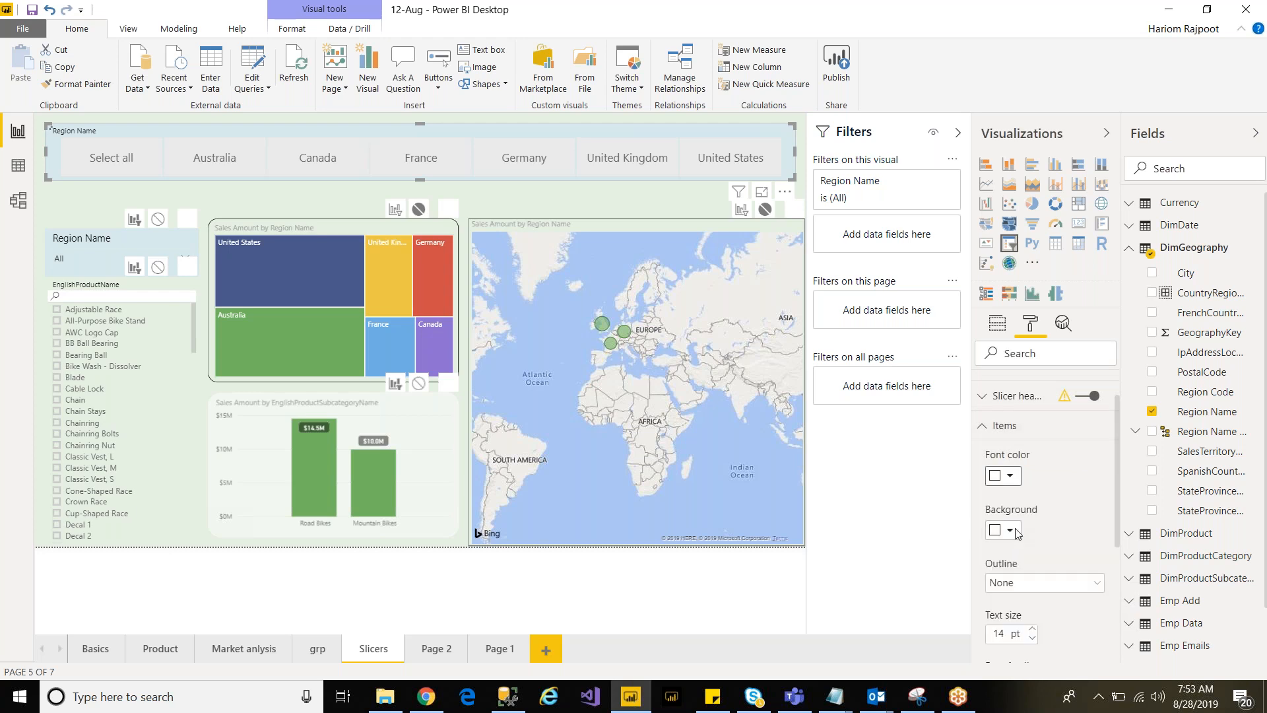
Step: Fill the horizontal Region Name slicer's items with the theme green, darken it to a deeper green shade, and save the report
left_click(1011, 532)
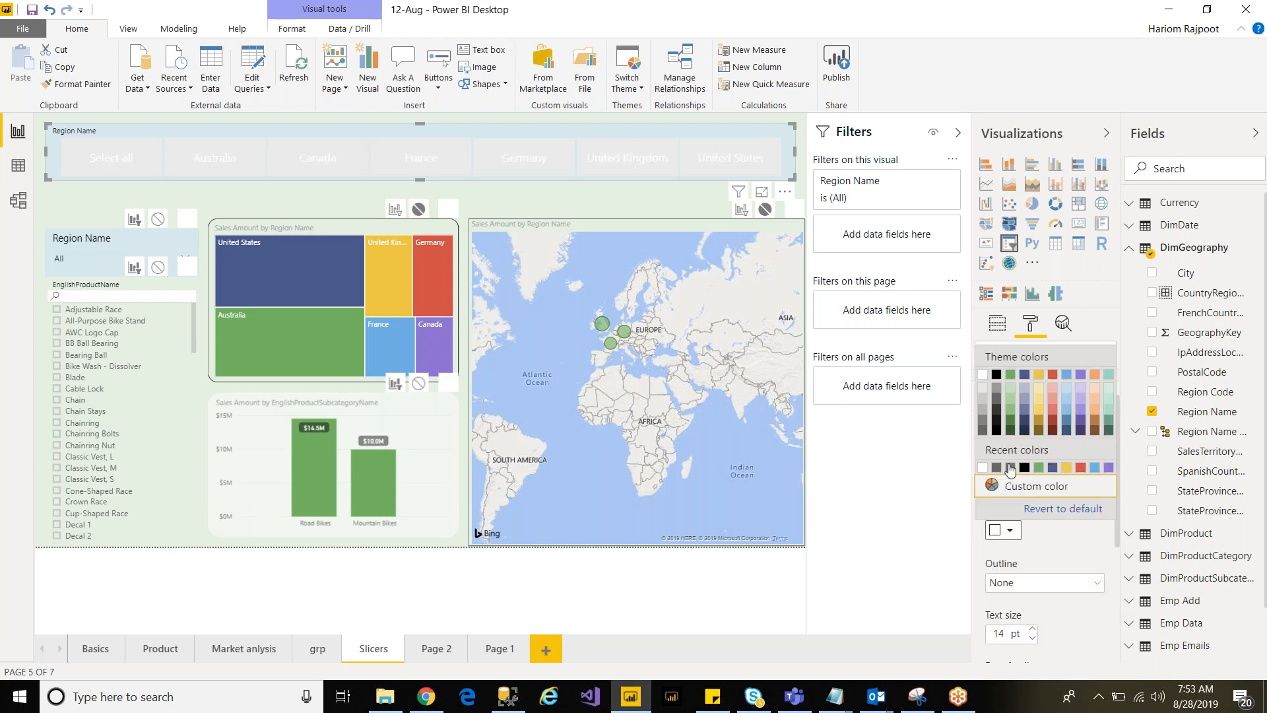
left_click(1011, 374)
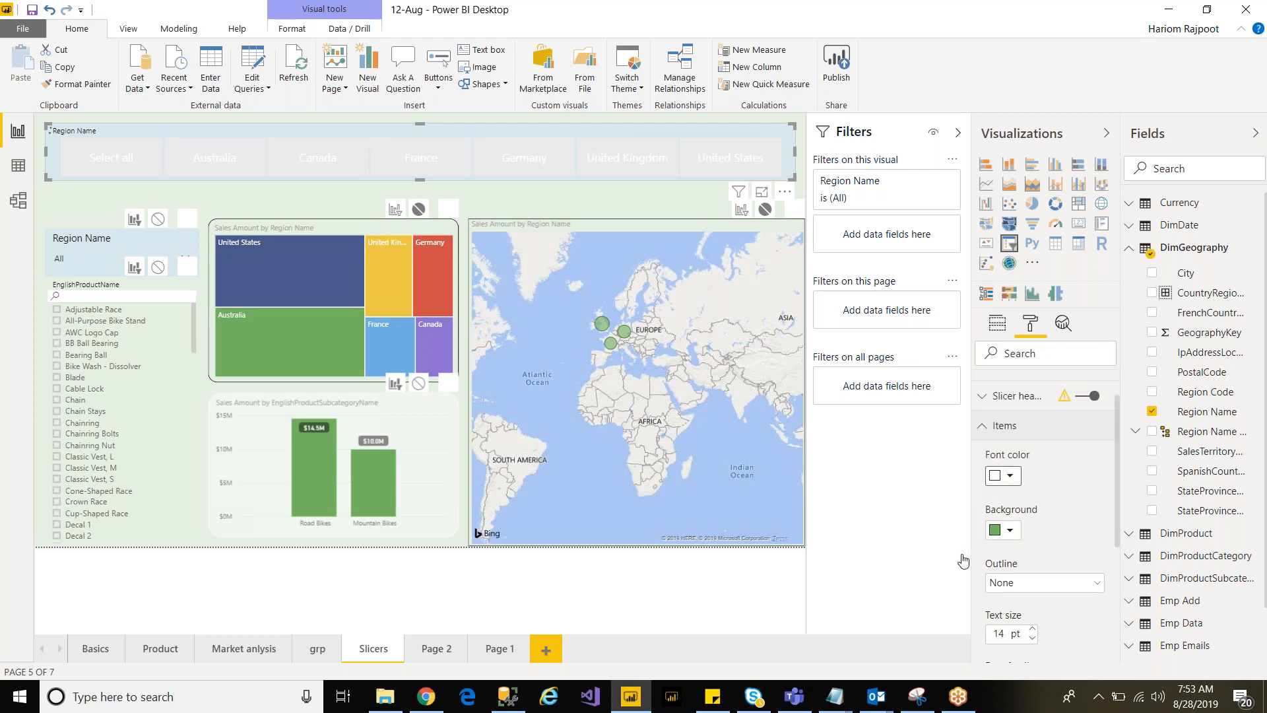
left_click(1011, 532)
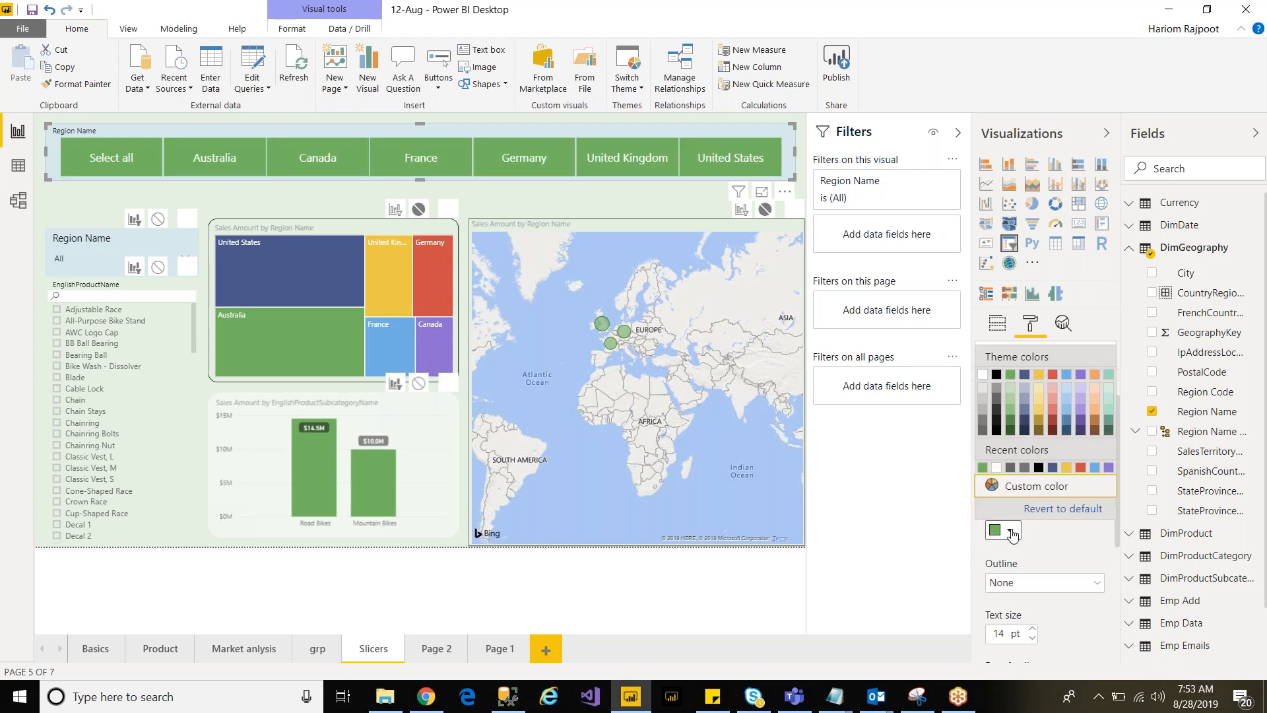
left_click(1014, 423)
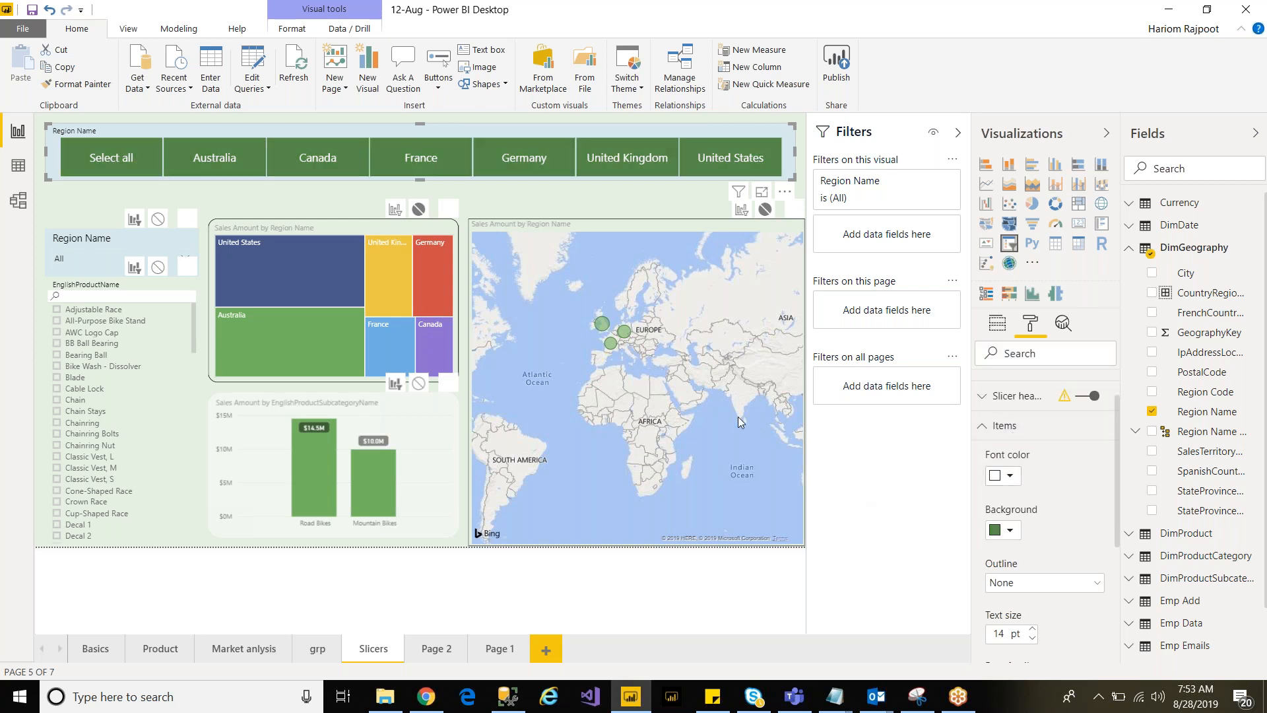
left_click(32, 9)
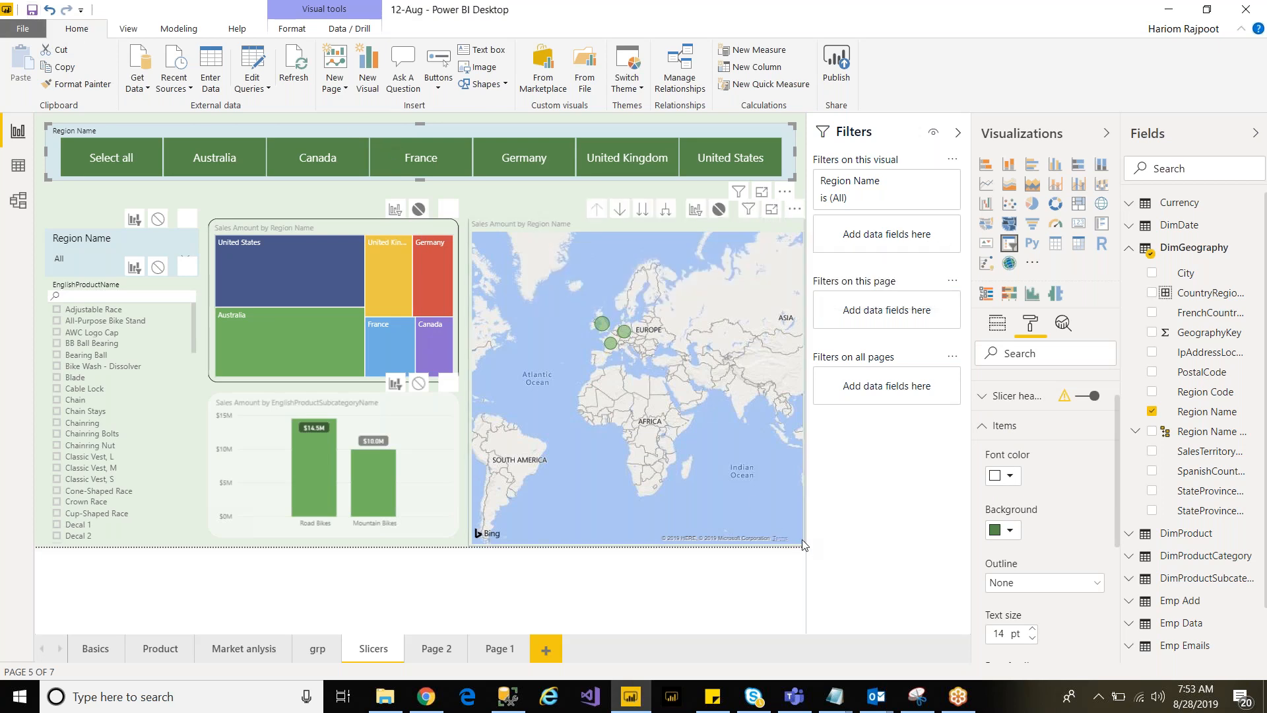
Step: Narrow the map to the horizontal slicer's right edge, save, and raise the Region Name dropdown slicer to the treemap's top edge
left_click(799, 398)
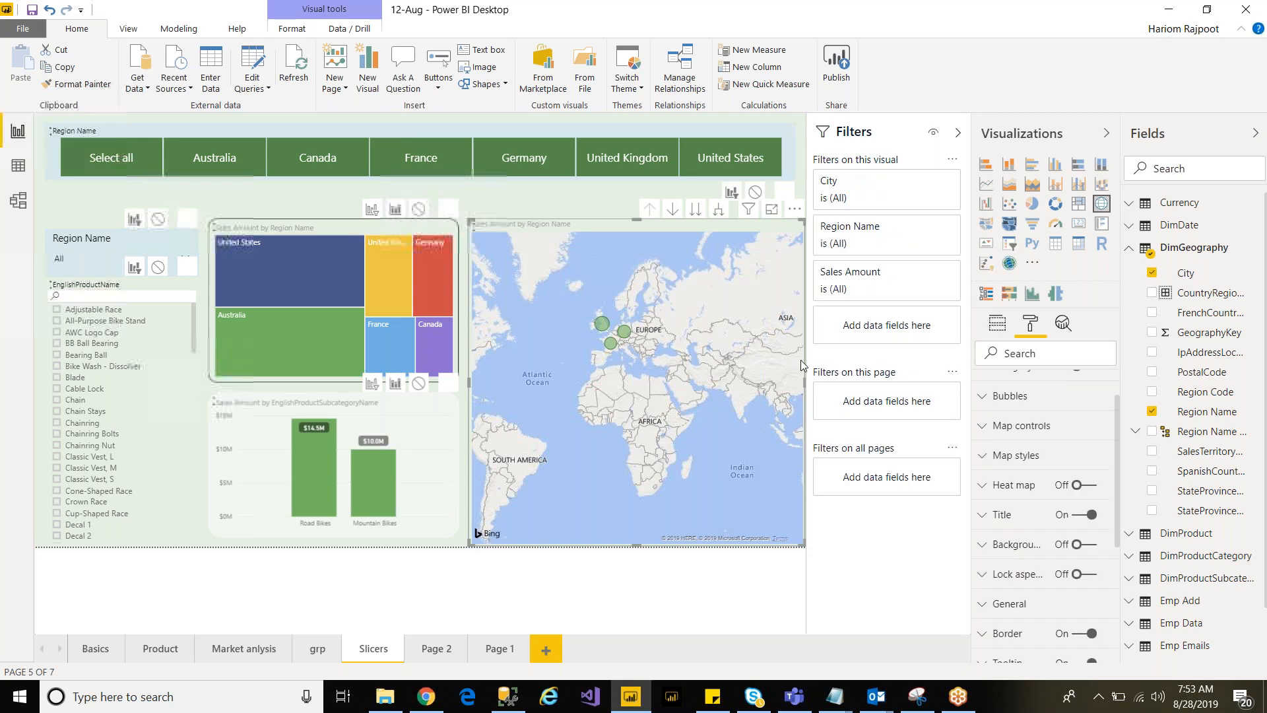
left_click_drag(800, 383, 797, 383)
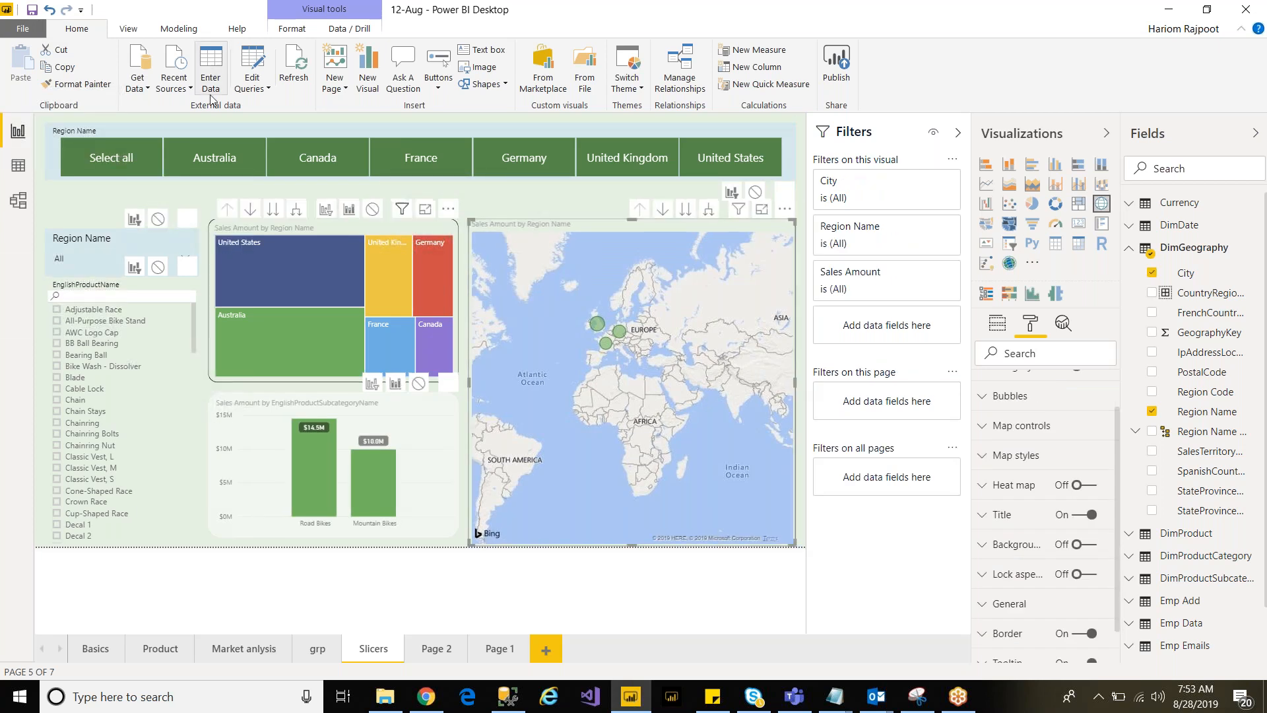
left_click(32, 12)
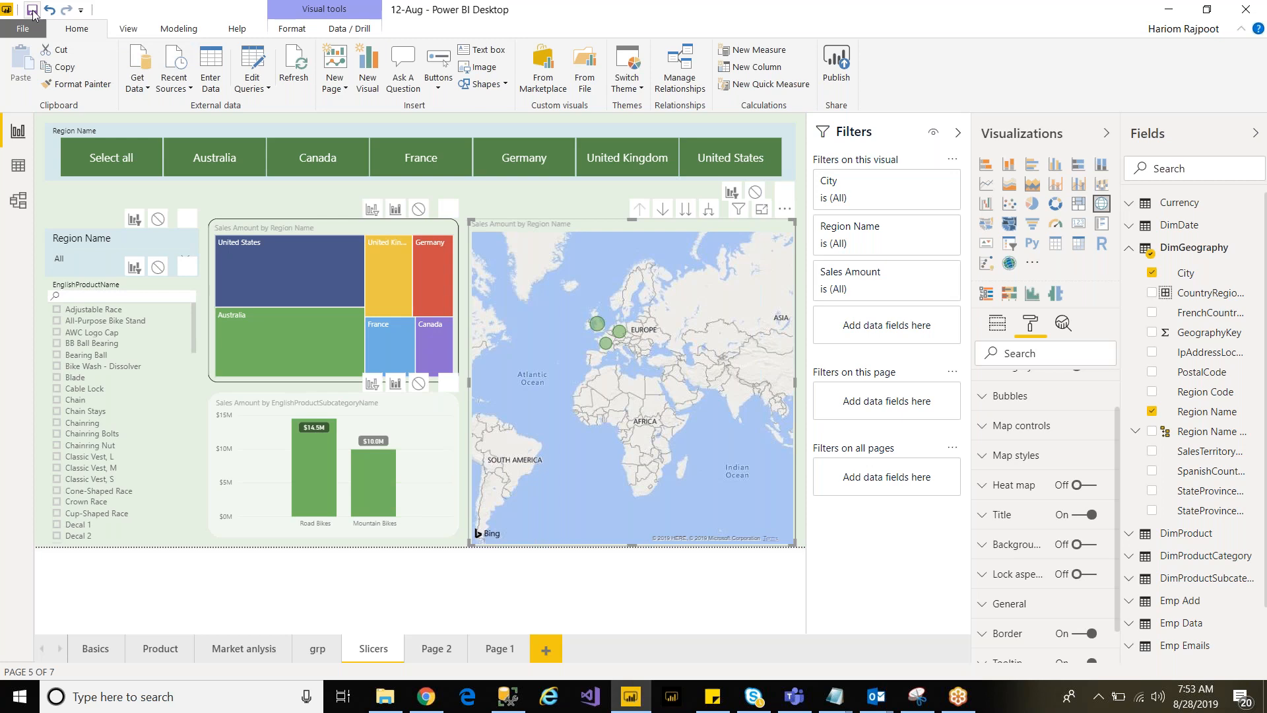
left_click(68, 239)
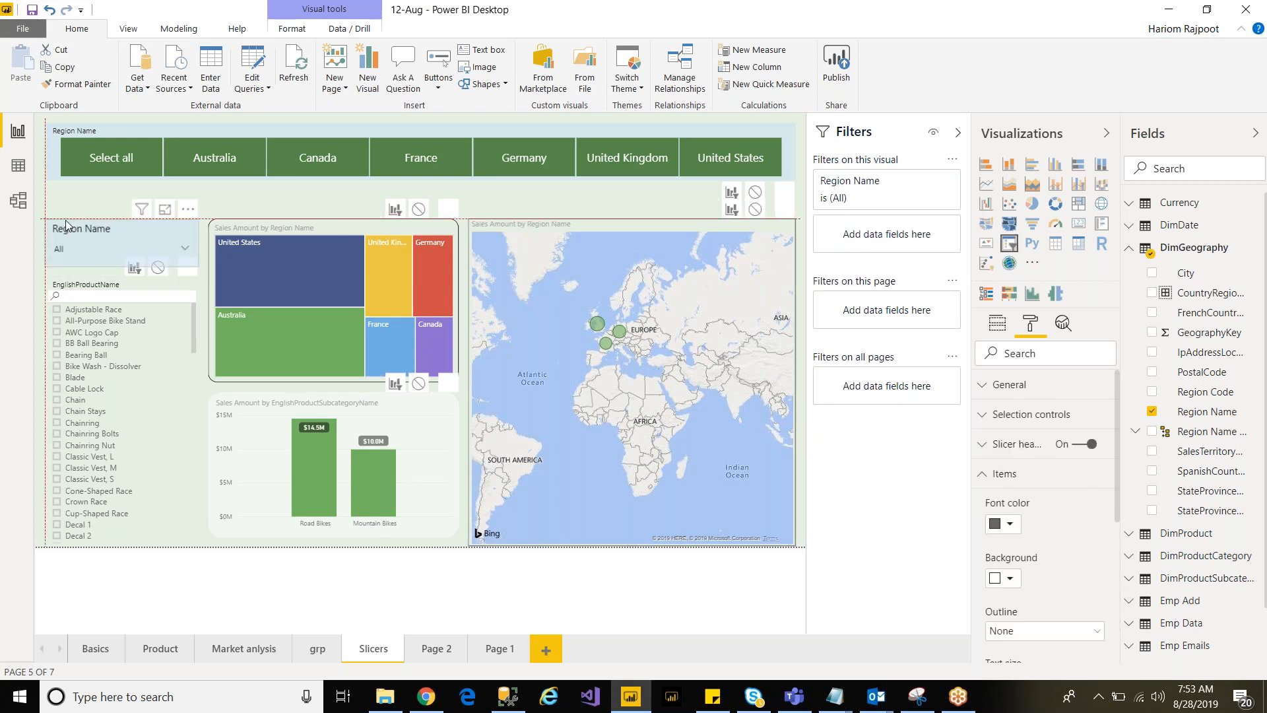
left_click_drag(68, 247, 69, 247)
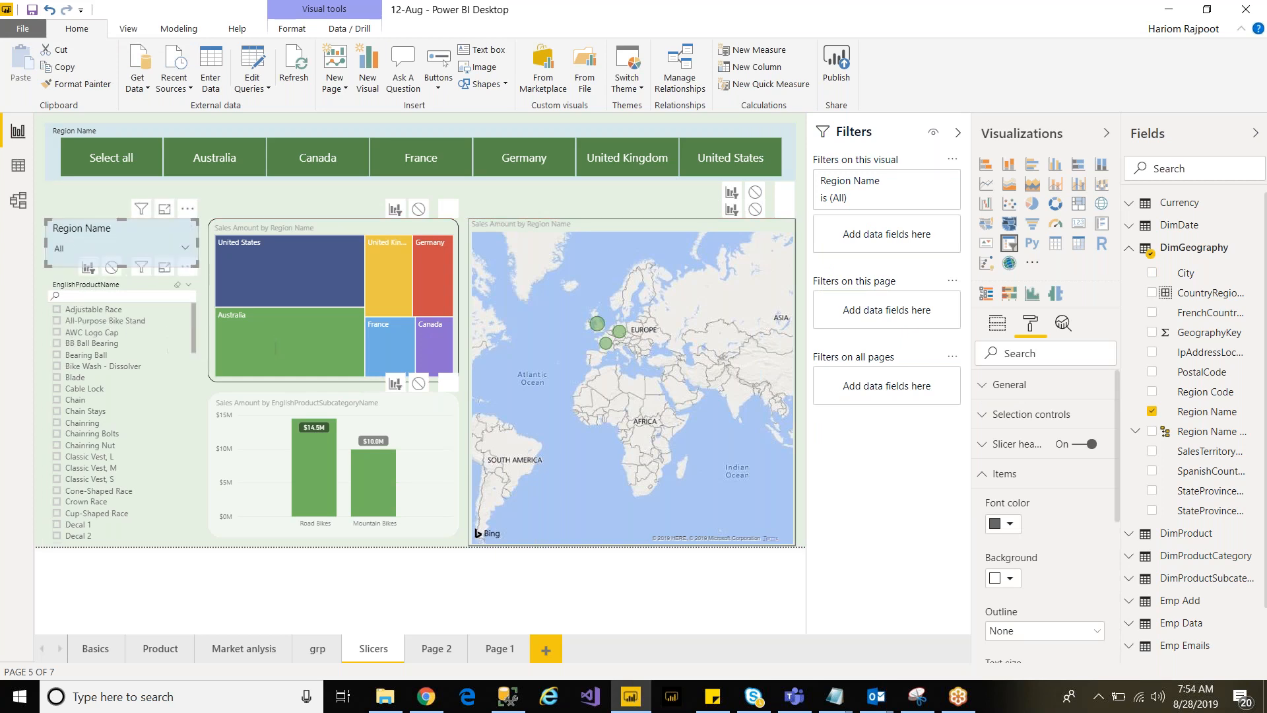
Step: Test the horizontal Region Name slicer by choosing Australia, Canada and Germany in turn
left_click(192, 330)
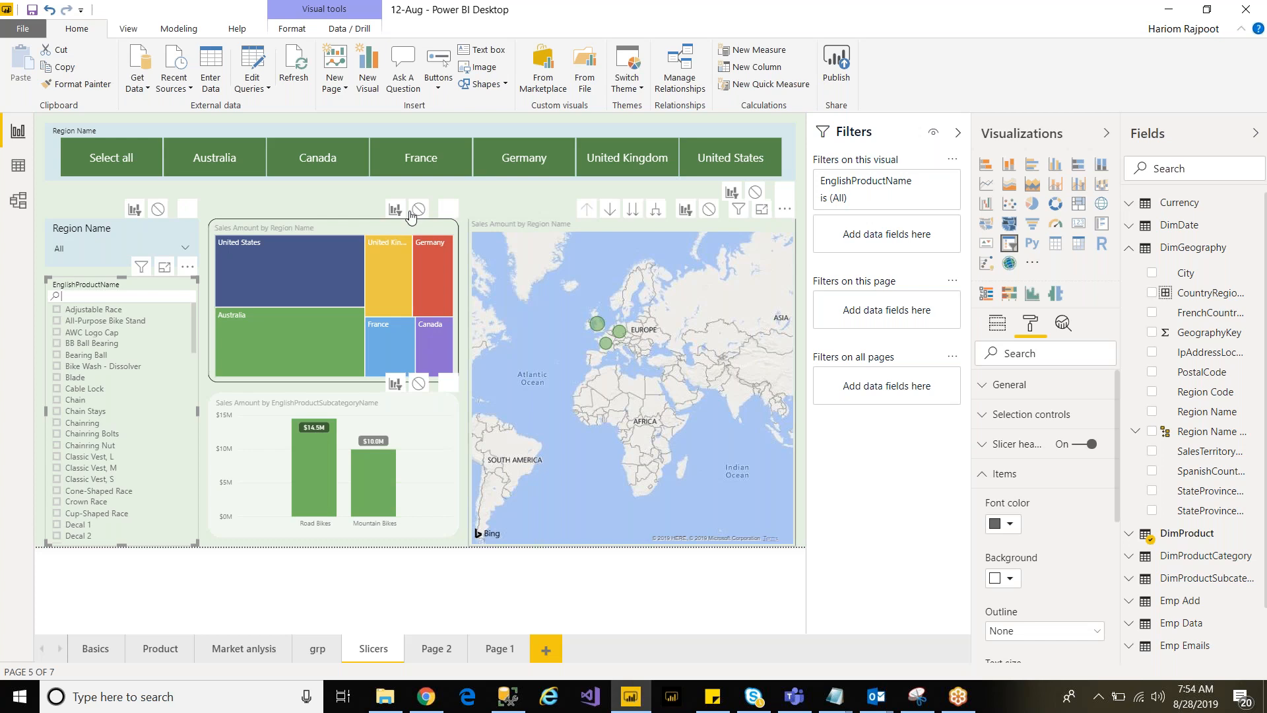
left_click(358, 126)
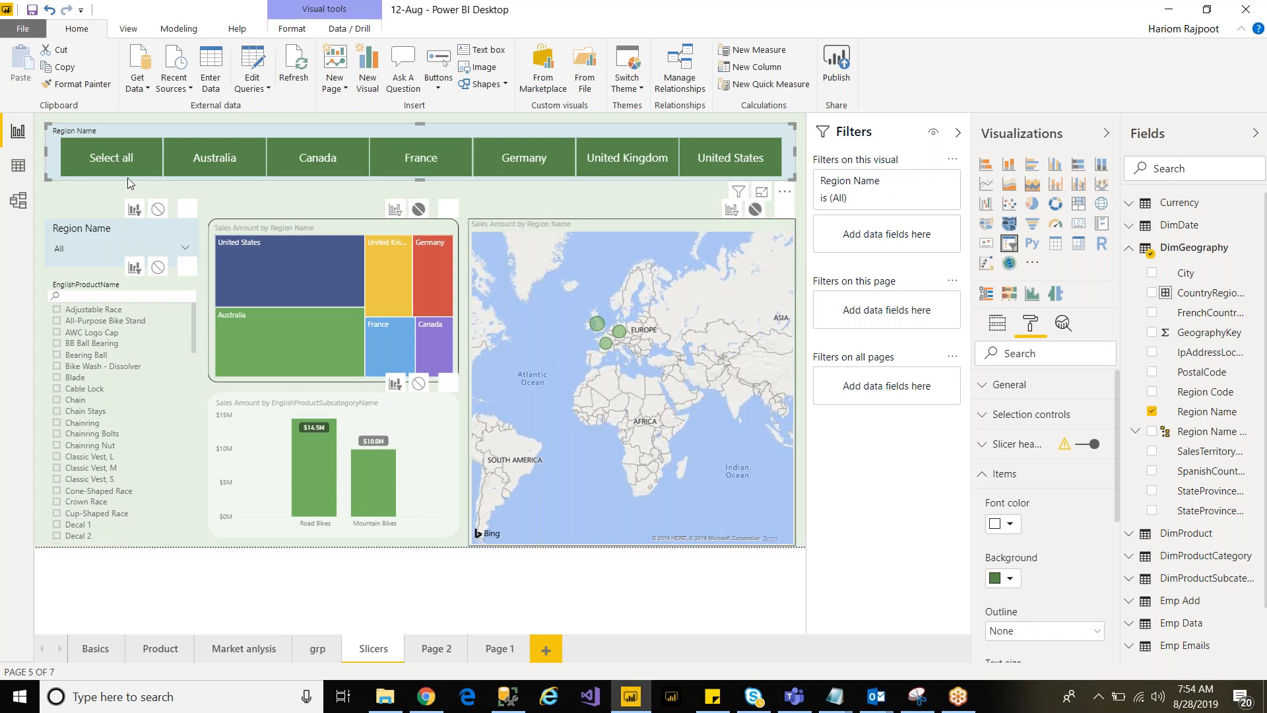
left_click(215, 159)
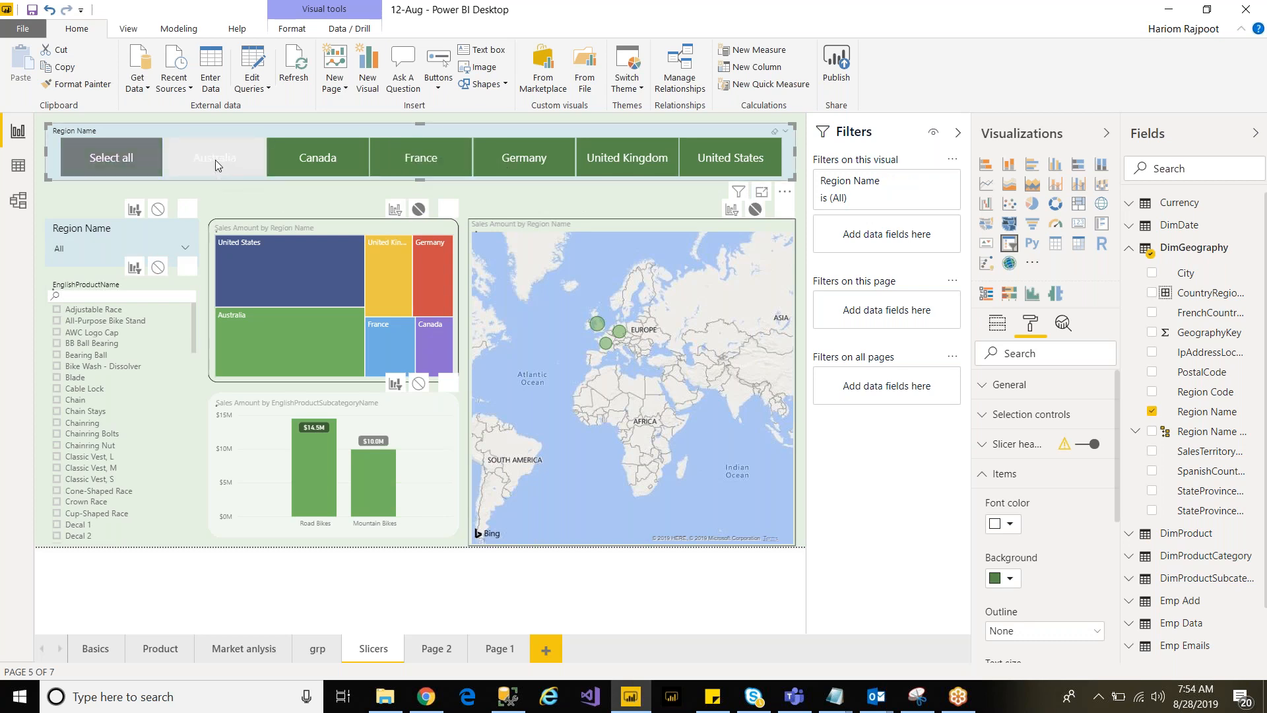
left_click(320, 157)
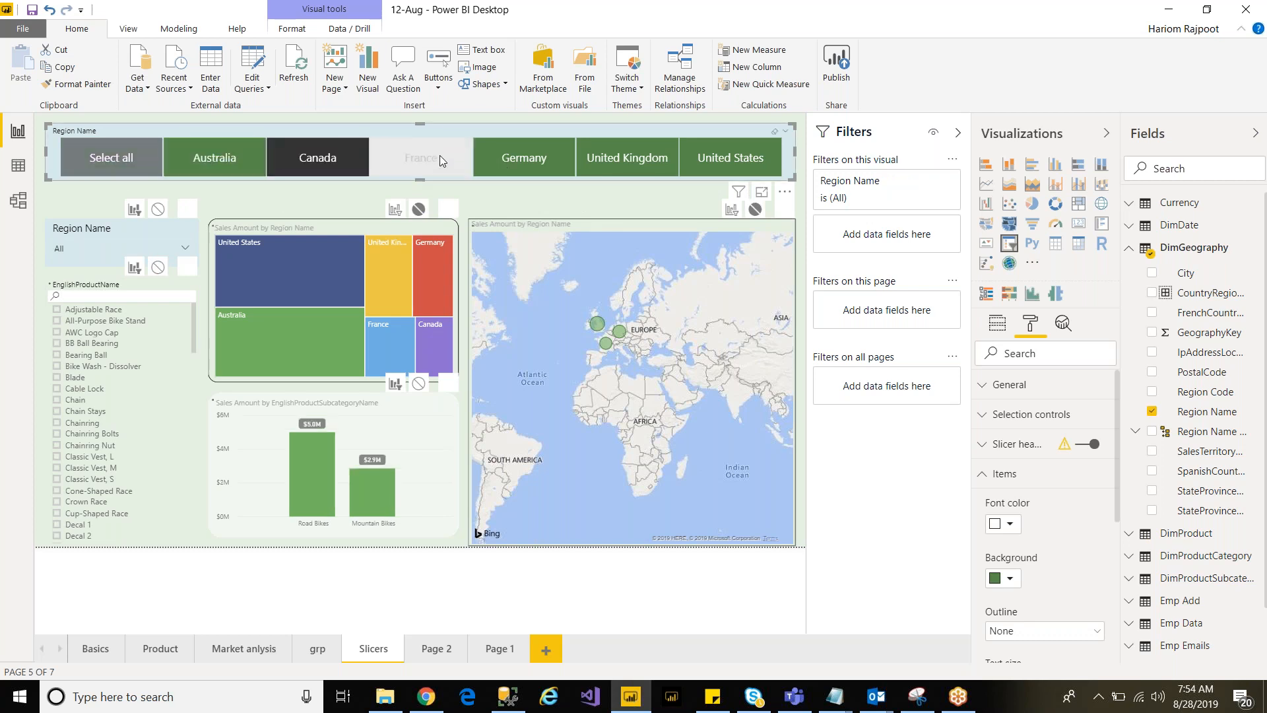
left_click(504, 155)
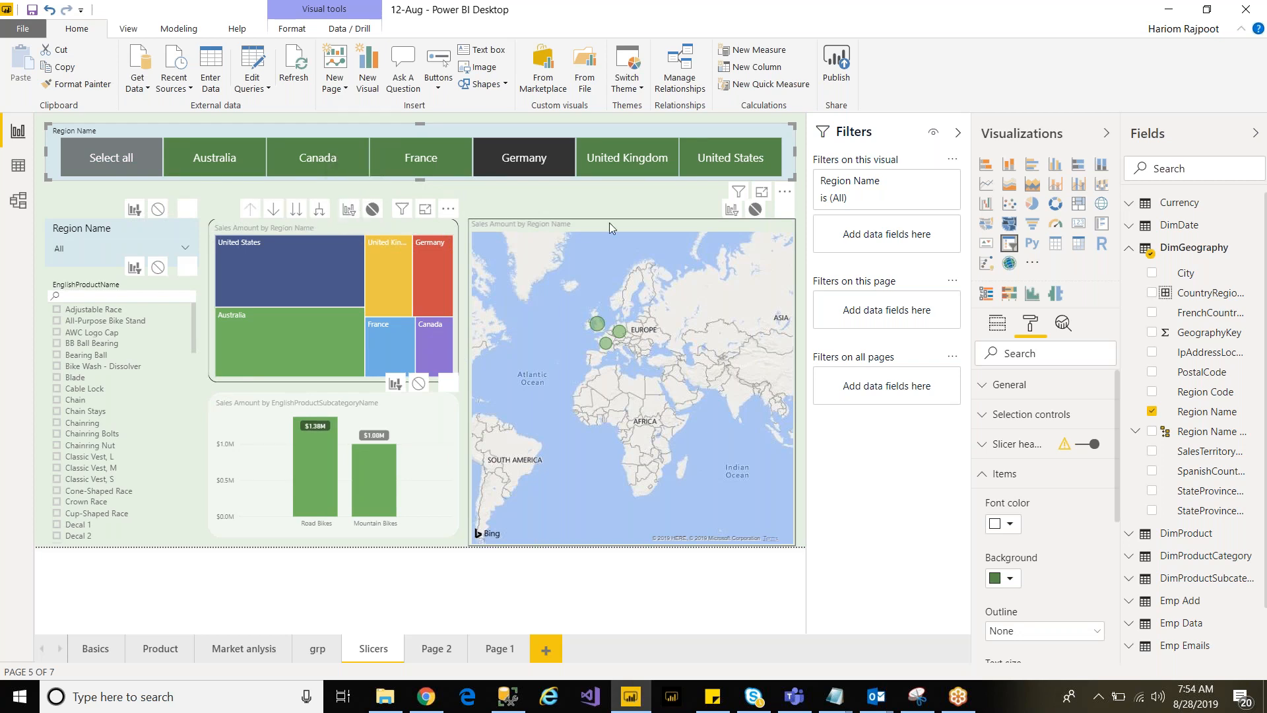
Step: Set the horizontal Region Name slicer to filter the treemap, testing it with United Kingdom and all regions before clearing the selection
left_click(360, 210)
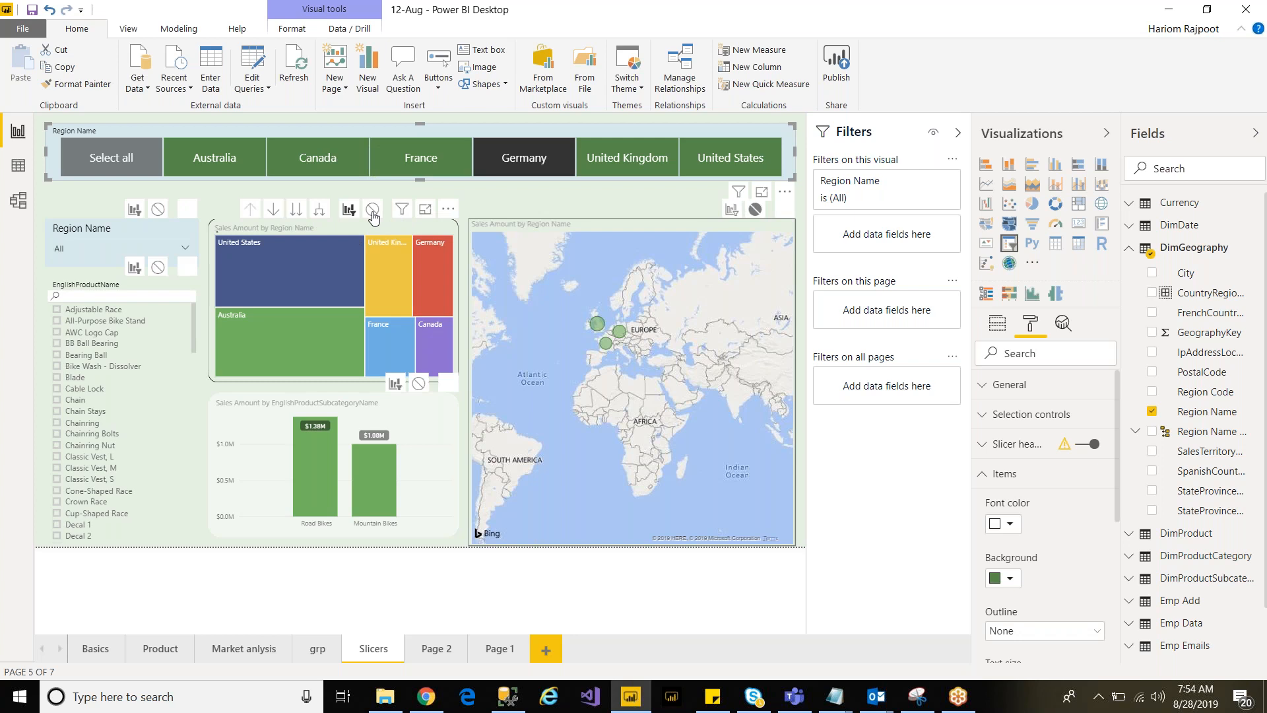
left_click(597, 160)
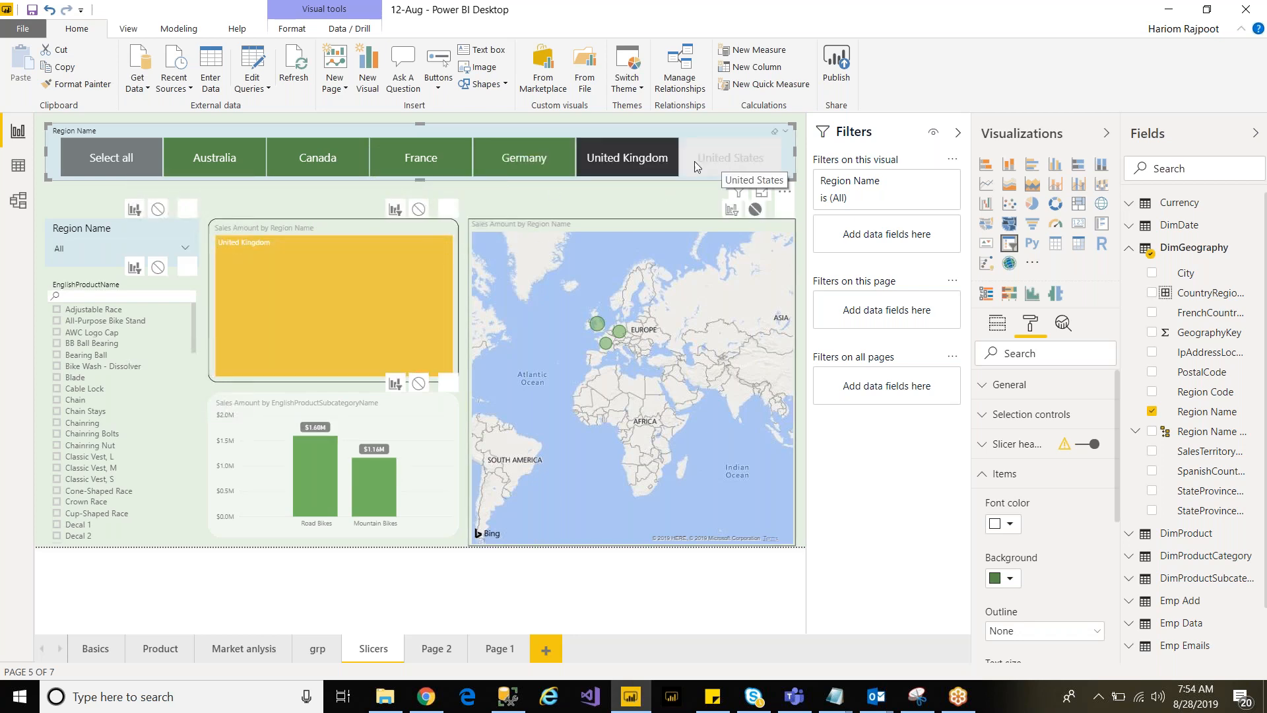
left_click(86, 157)
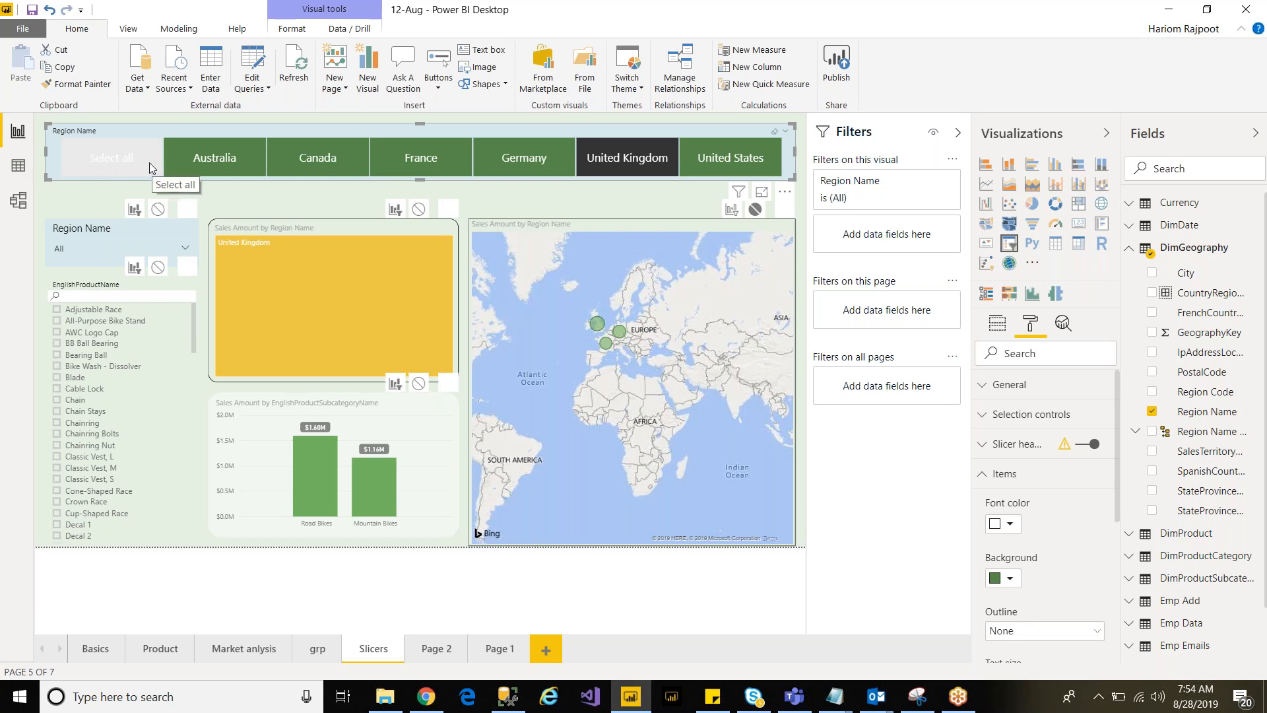
left_click(101, 157)
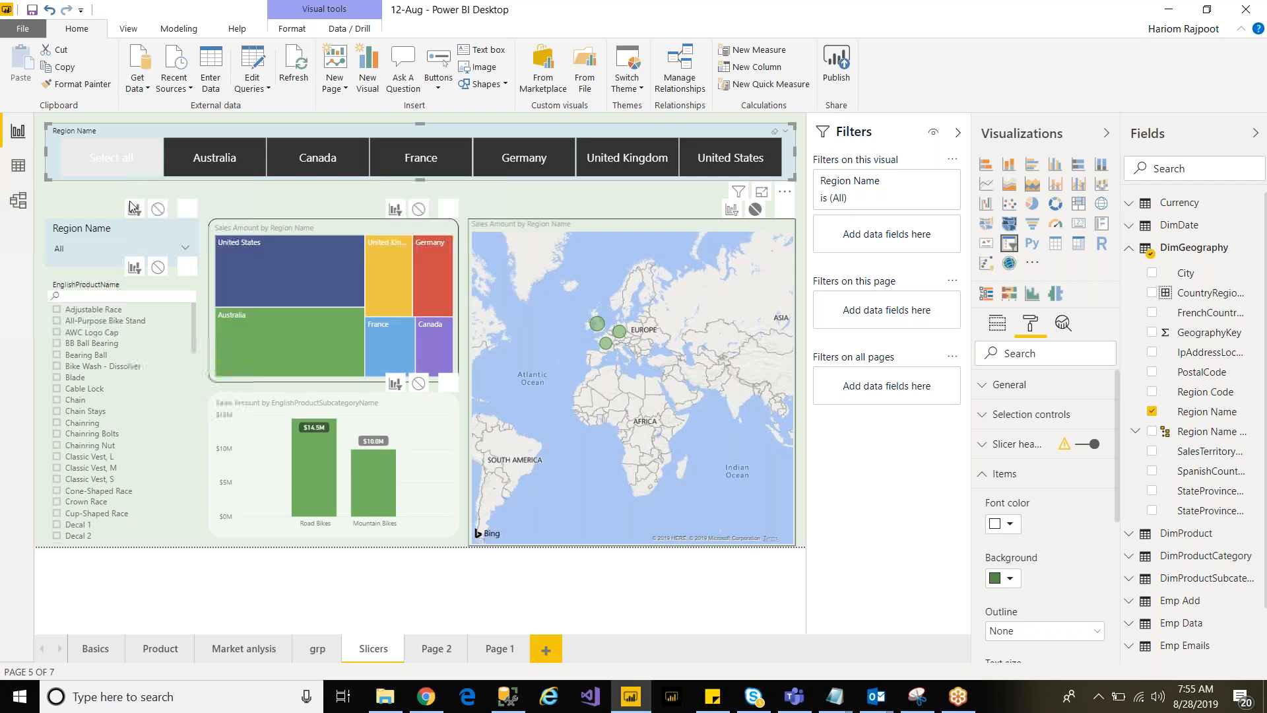
left_click(96, 158)
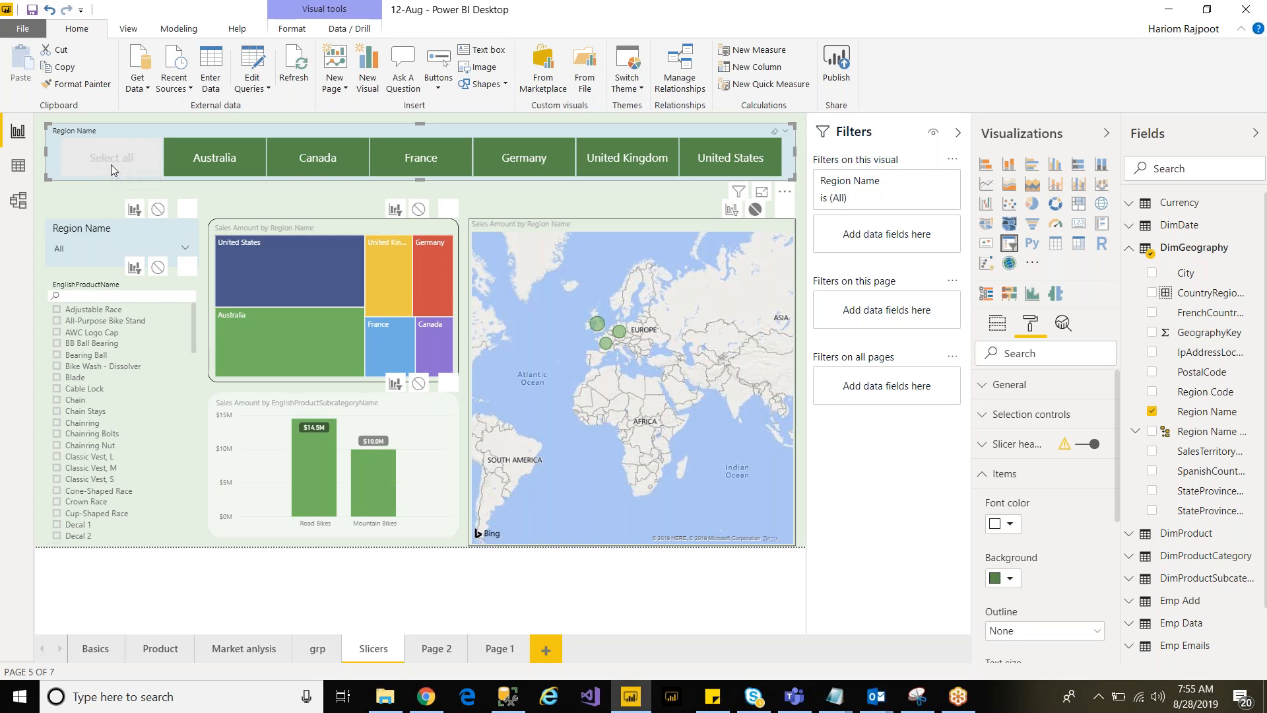
Step: Turn off the Show "Select all" option in the horizontal Region Name slicer's selection controls and save the report
left_click(985, 388)
left_click(987, 390)
left_click(983, 477)
left_click(983, 416)
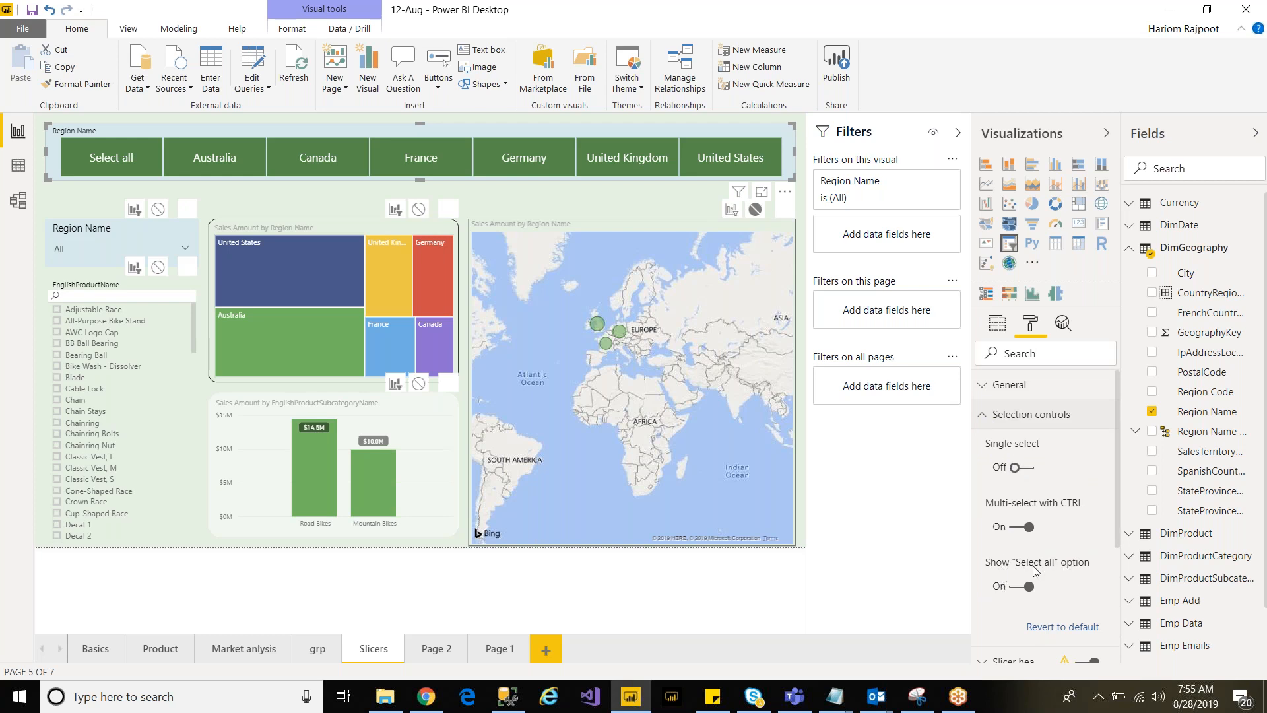
left_click(1016, 587)
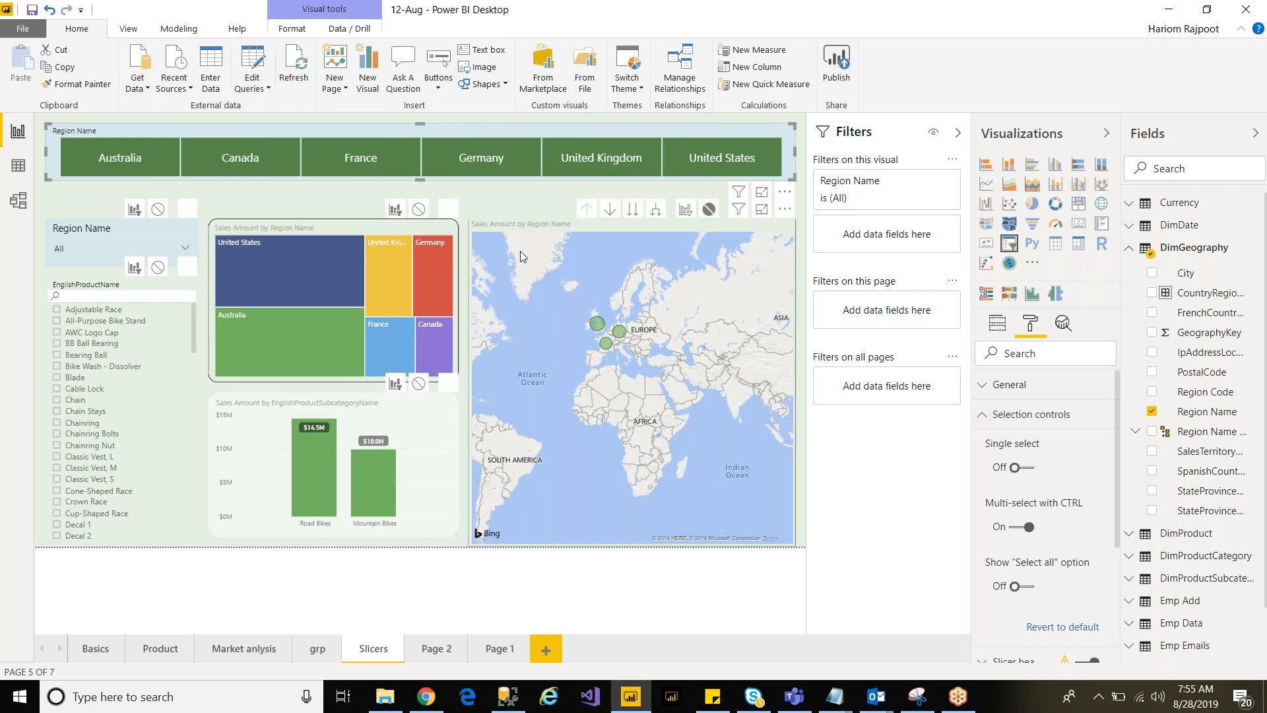
left_click(34, 12)
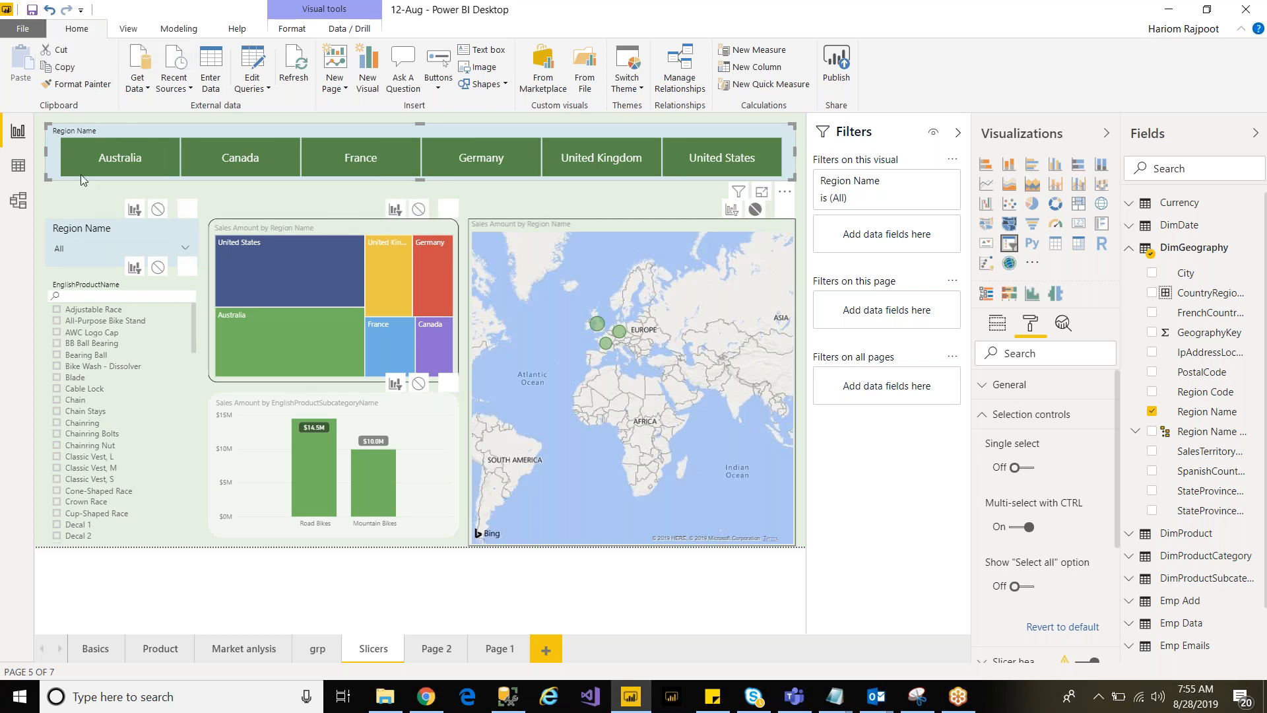
Step: Deselect the horizontal Region Name slicer on the Slicers page and save the report
left_click(130, 29)
left_click(175, 33)
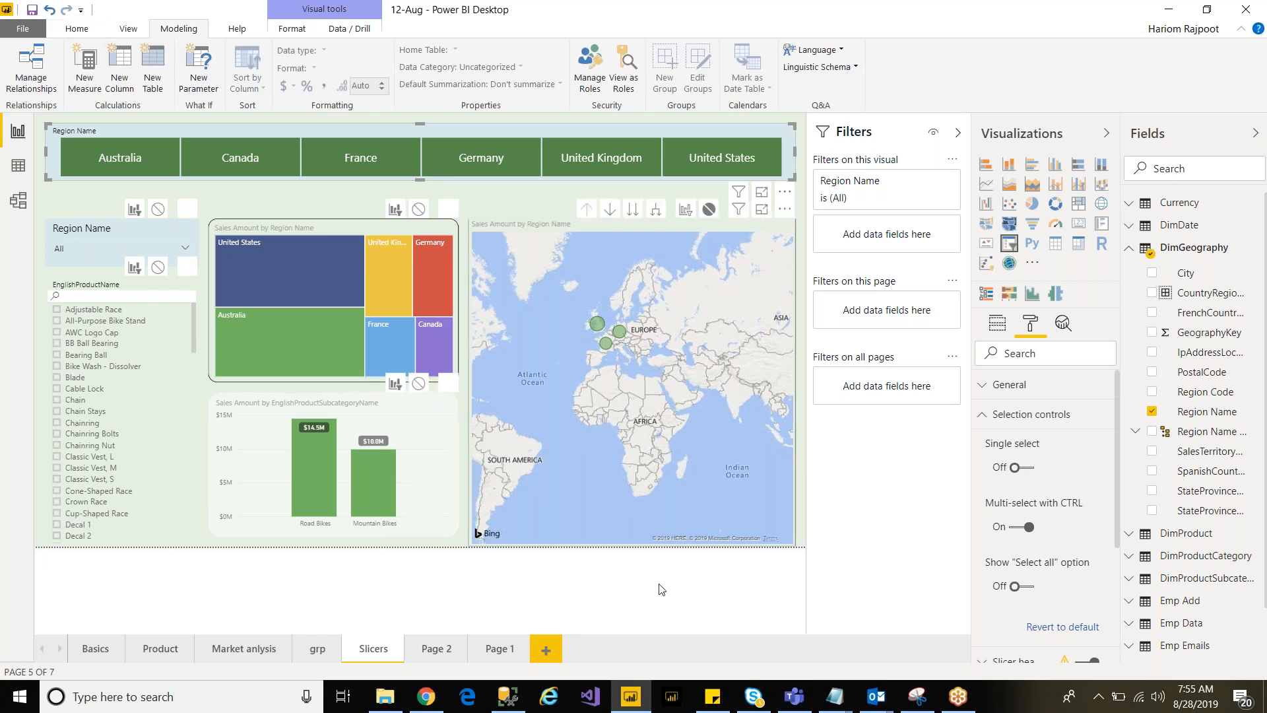
left_click(505, 584)
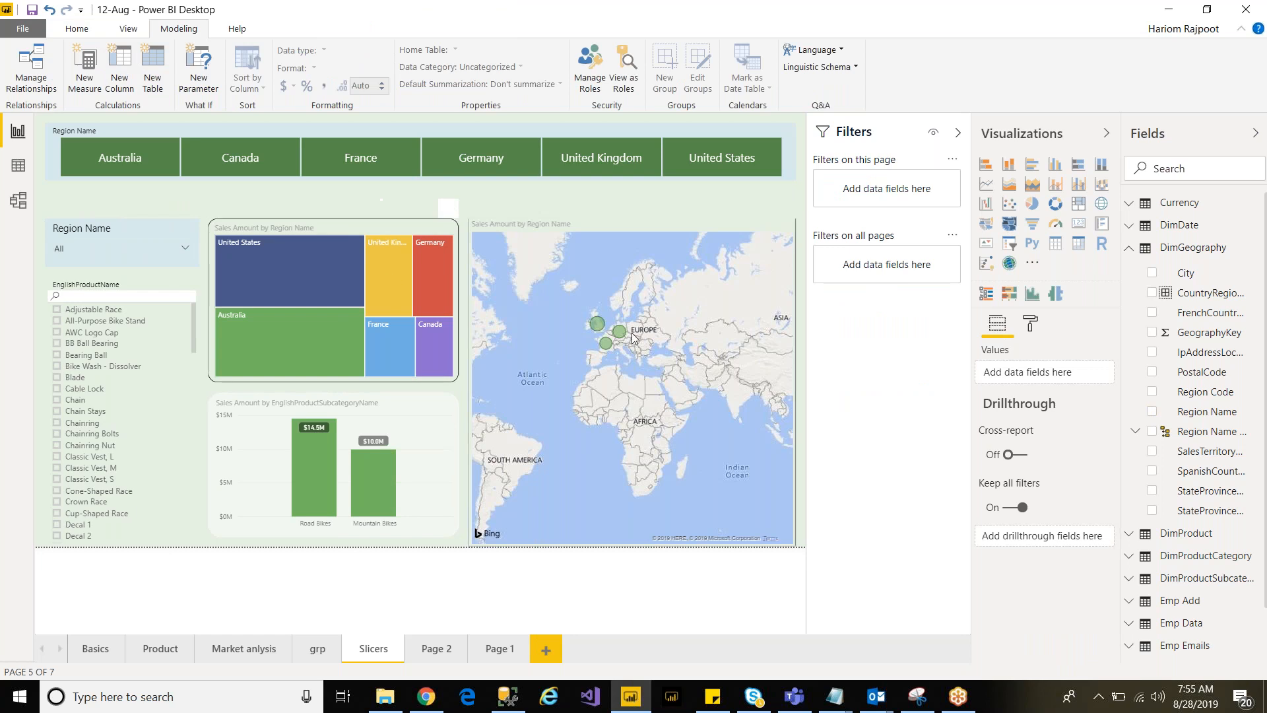
left_click(32, 11)
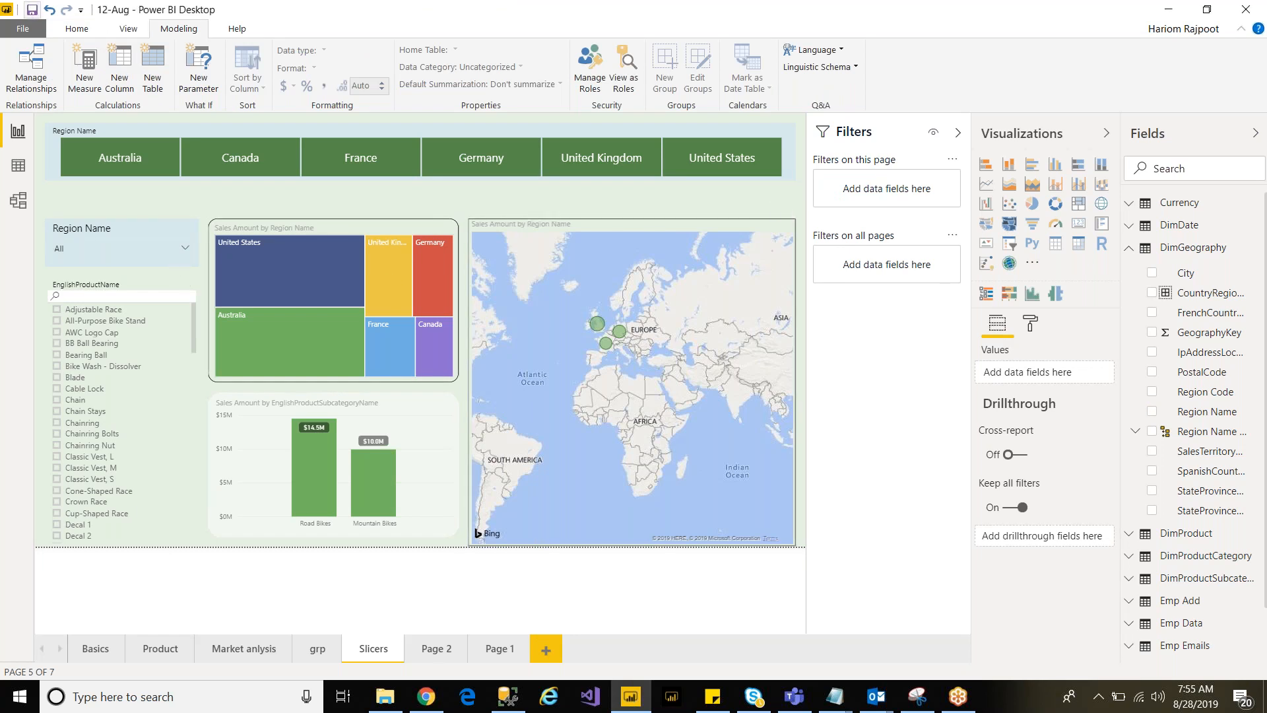
left_click(835, 696)
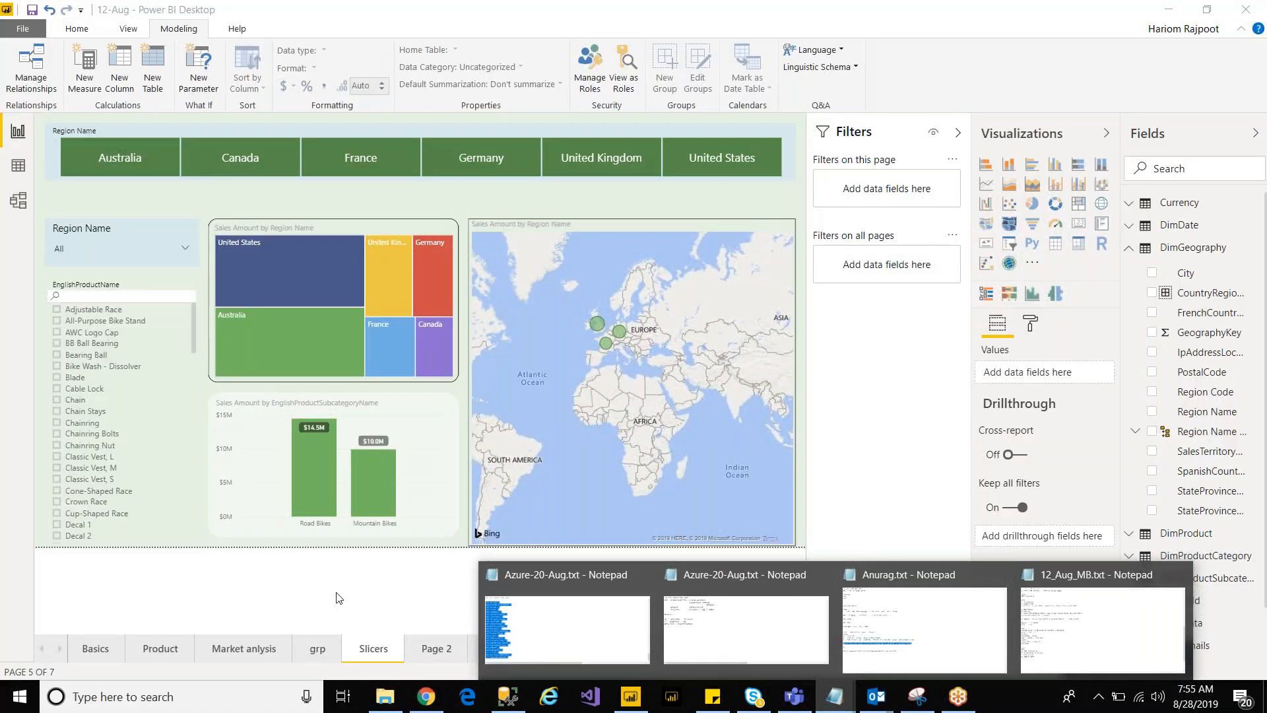
left_click(339, 598)
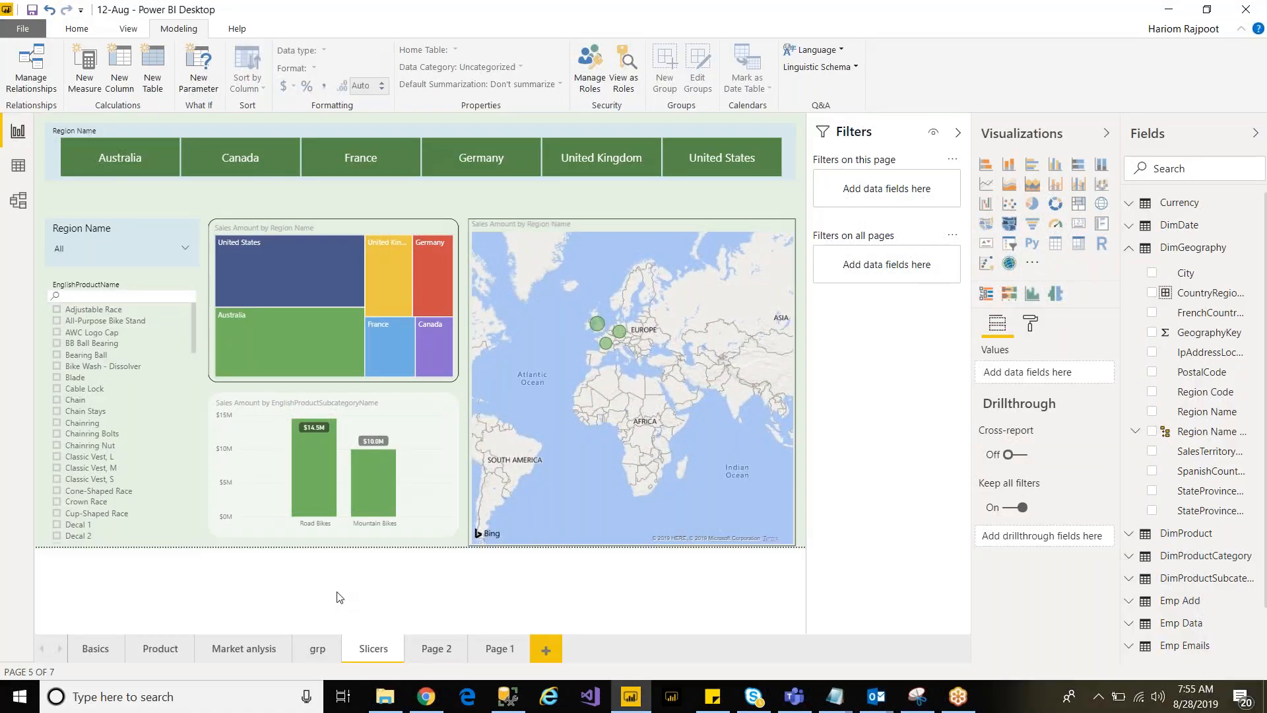
Step: View the Market anlysis page, switch to Notepad and add a dash after "3. Sync Slicers" in 12_Aug_MB.txt
left_click(235, 653)
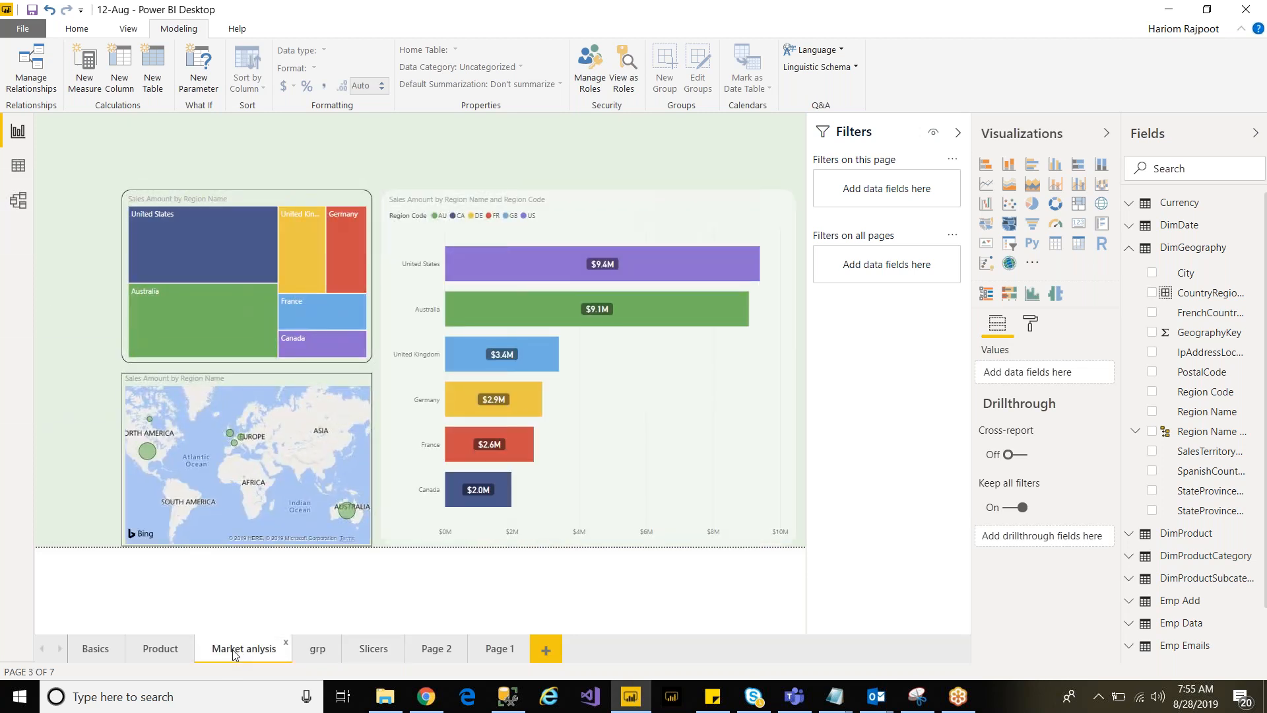
mouse_move(835, 701)
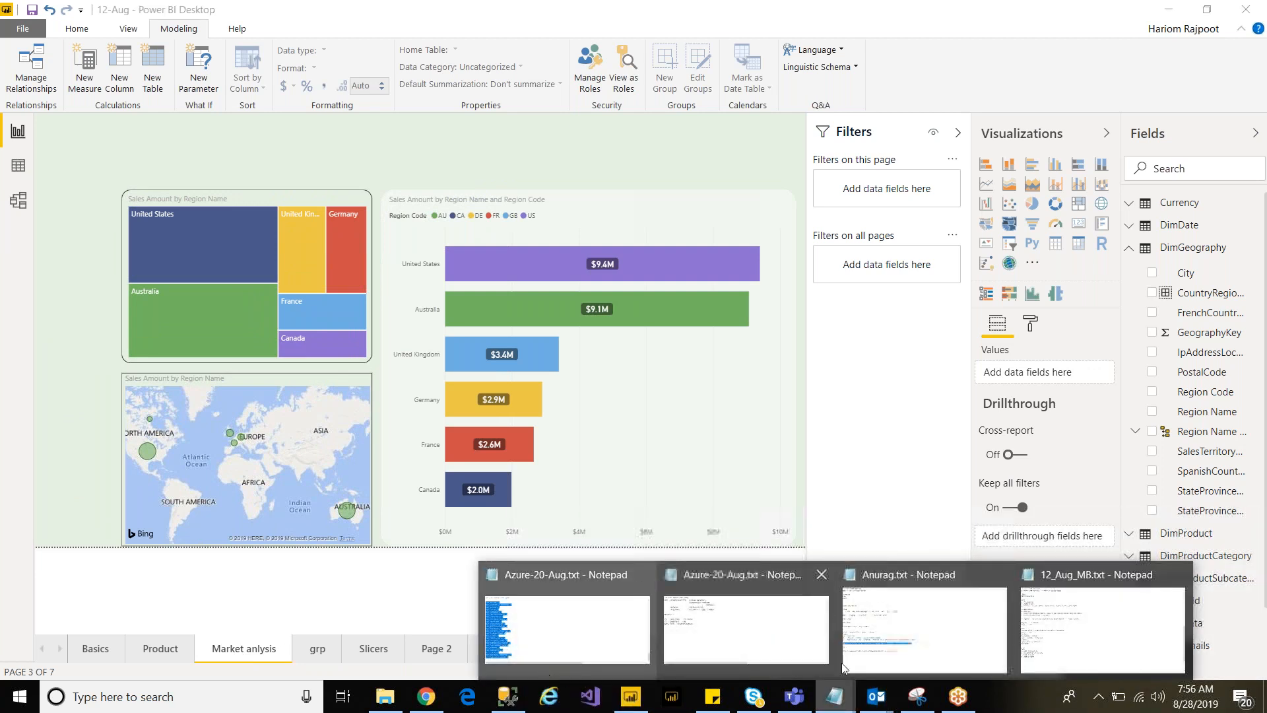
left_click(1102, 624)
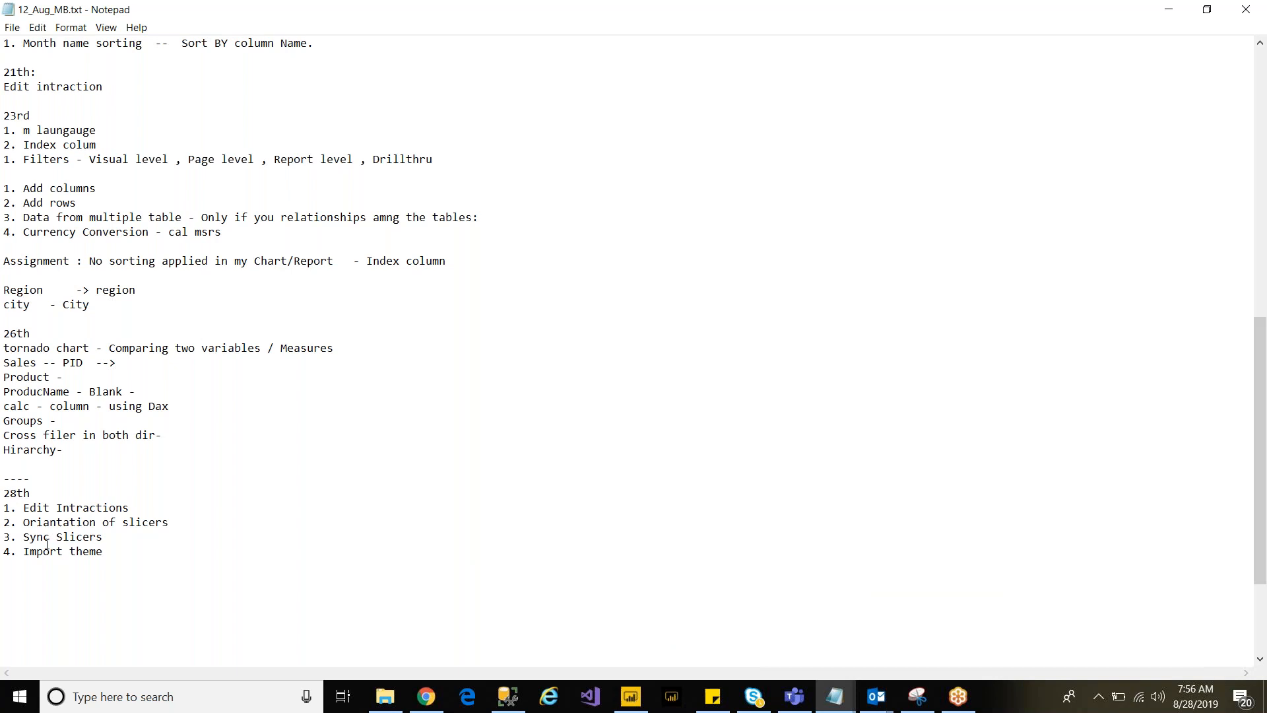
left_click(106, 540)
type("-")
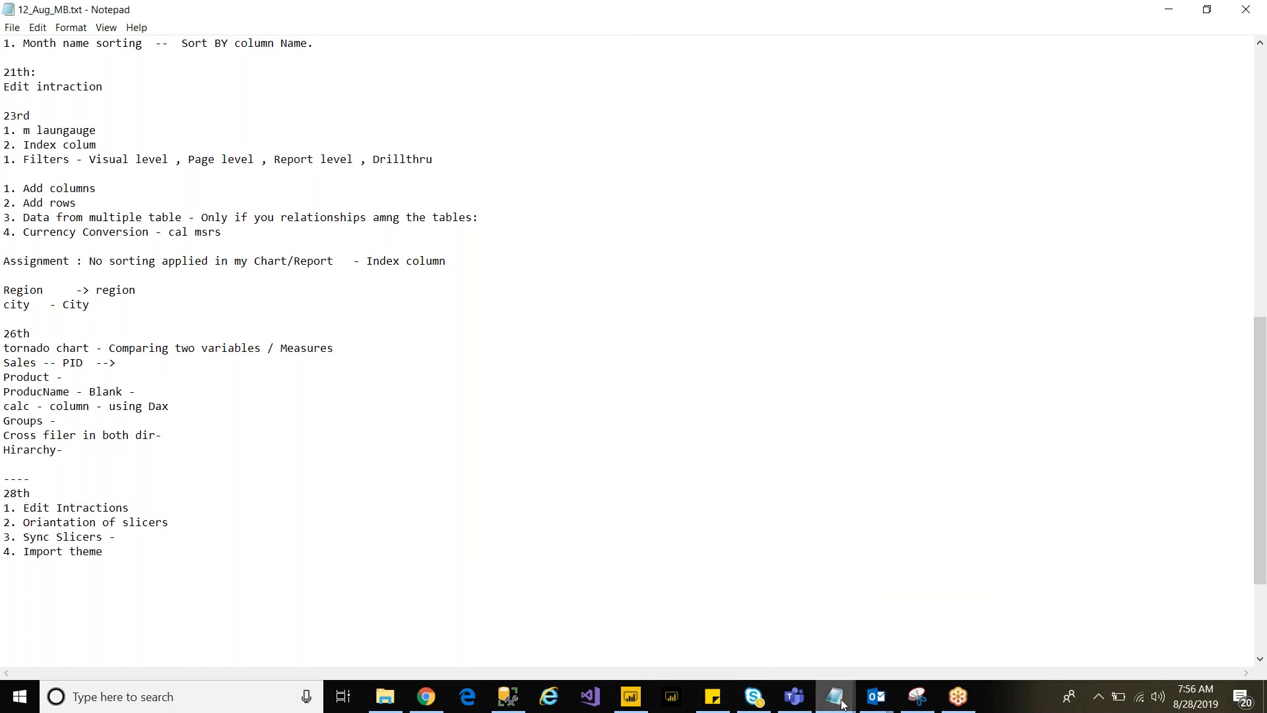
Step: Return to the 12-Aug report in Power BI Desktop and save it
mouse_move(862, 705)
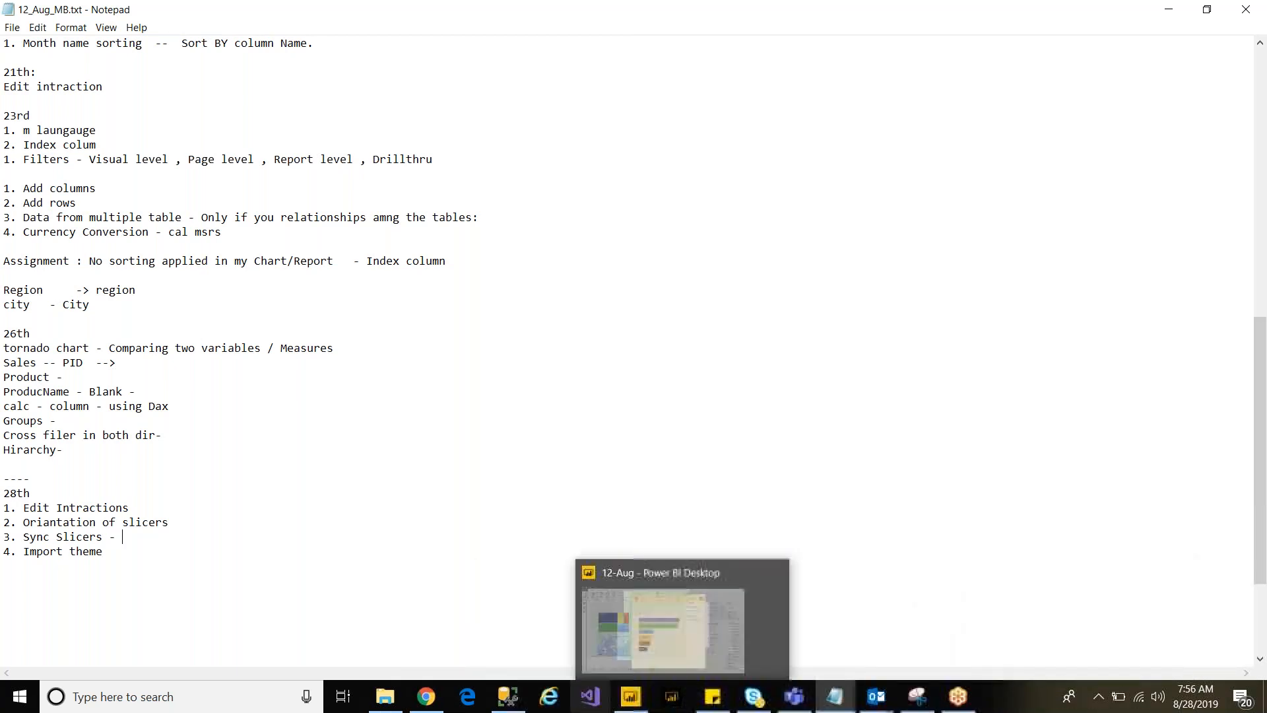
left_click(634, 699)
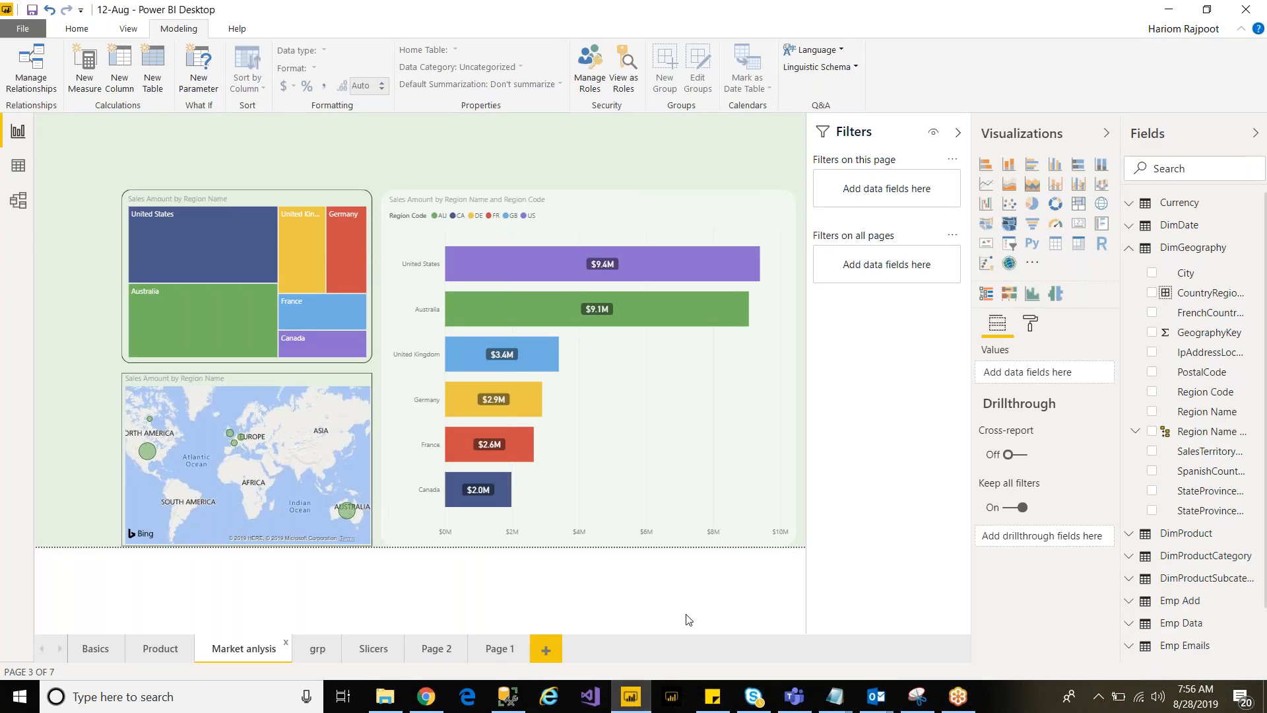
left_click(1185, 632)
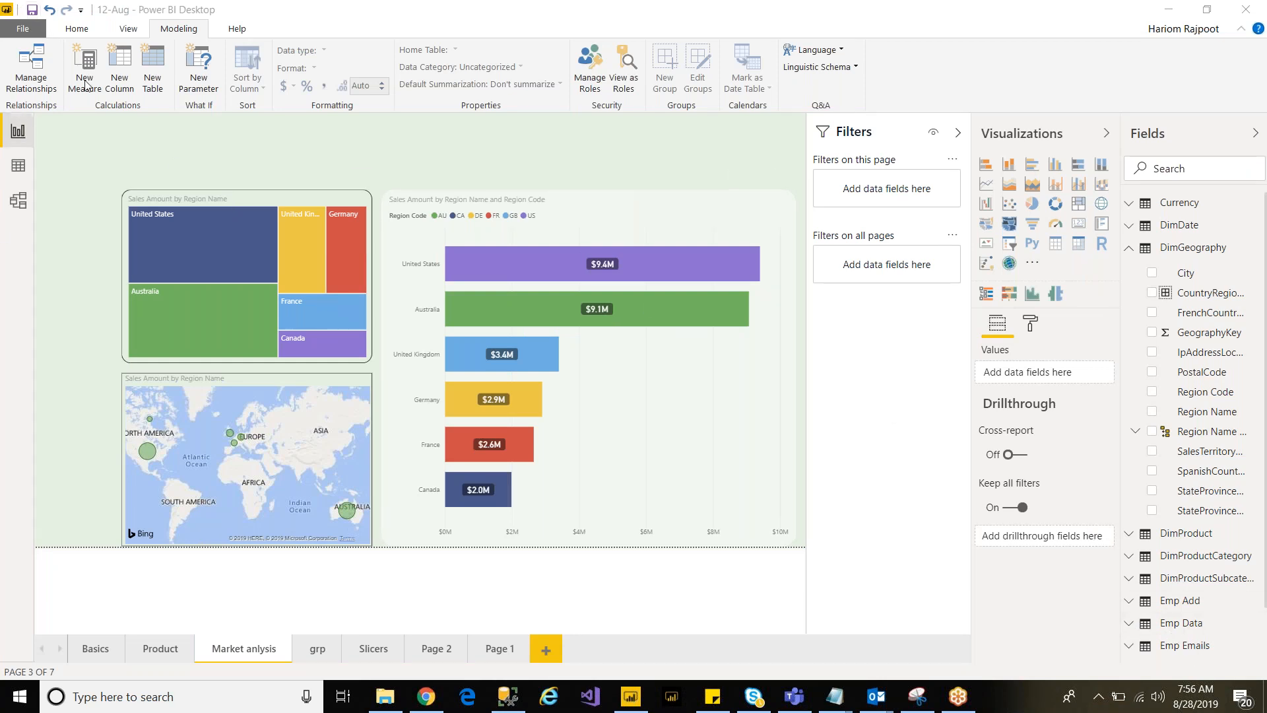
left_click(122, 31)
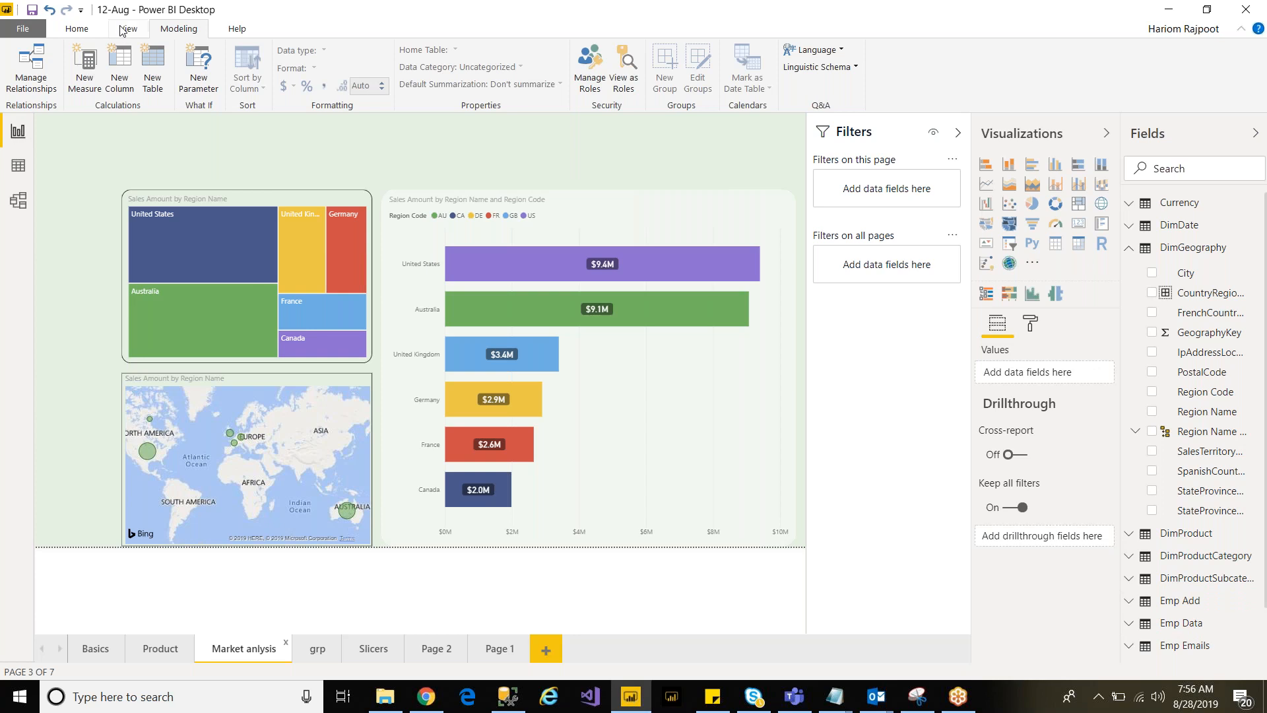
left_click(78, 30)
left_click(31, 11)
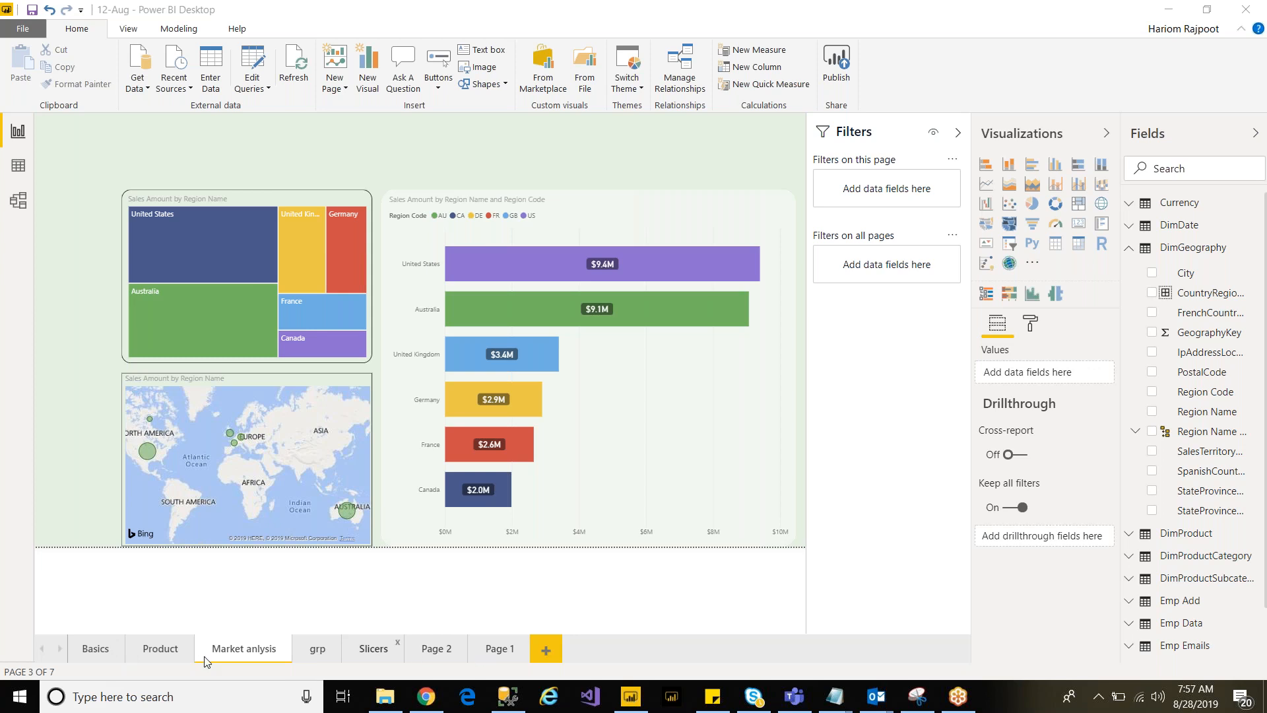
Step: Review the Basics and Slicers pages, selecting the horizontal Region Name slicer on the Slicers page
left_click(91, 650)
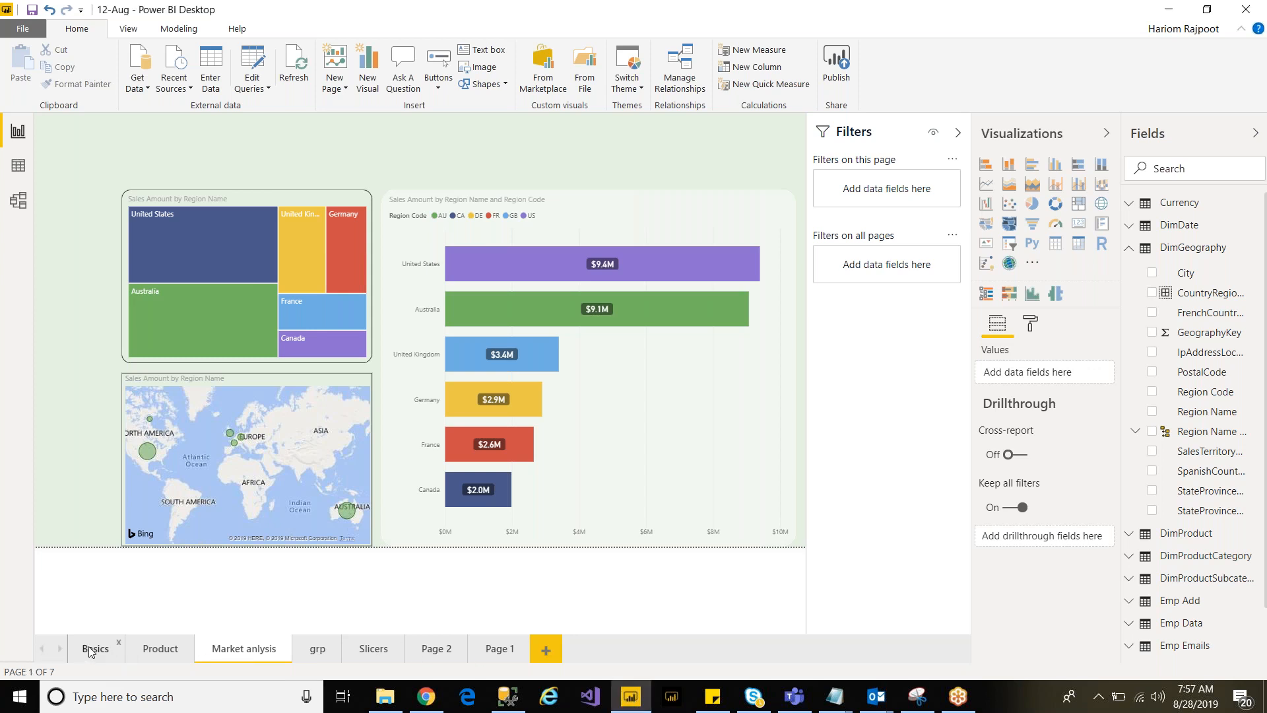
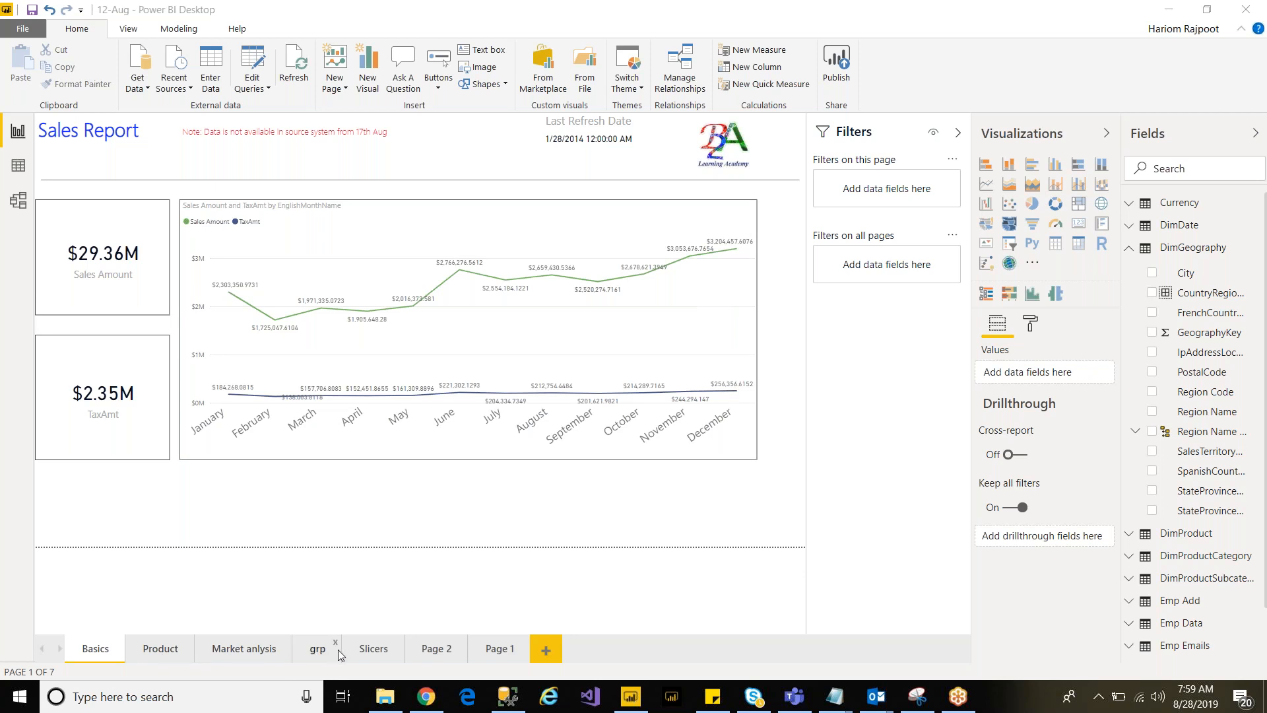
left_click(376, 651)
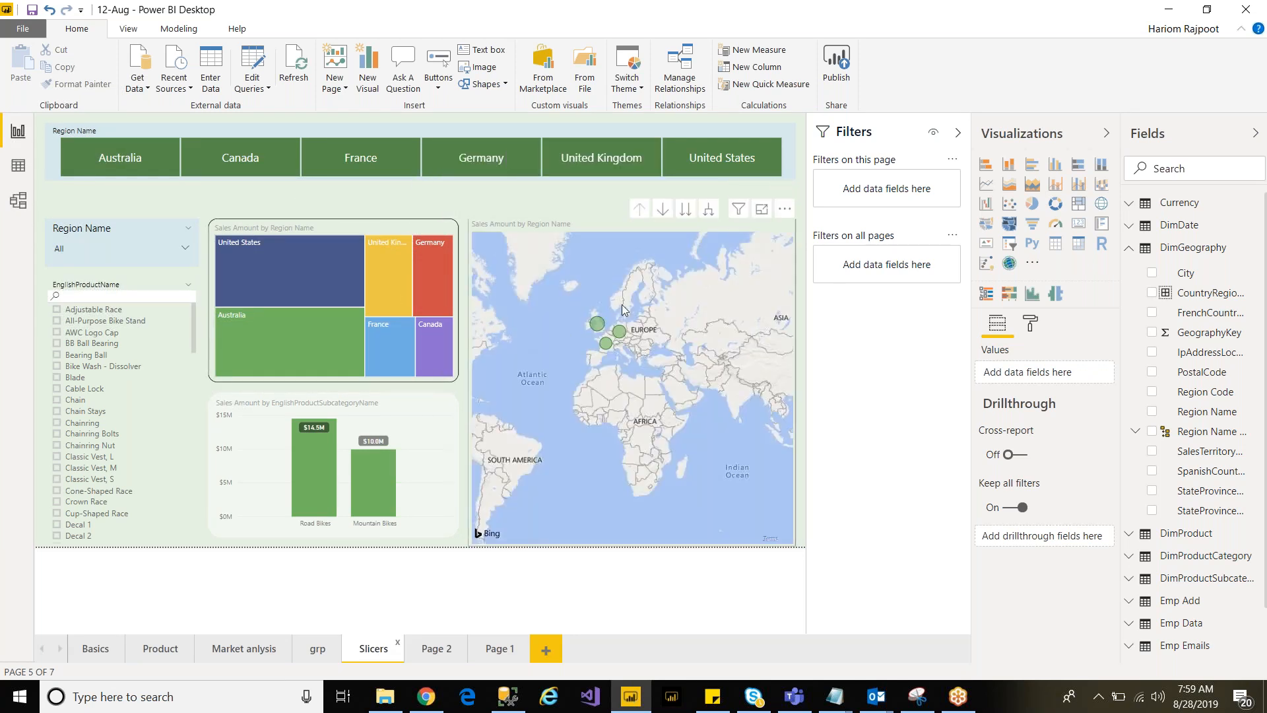
left_click(796, 151)
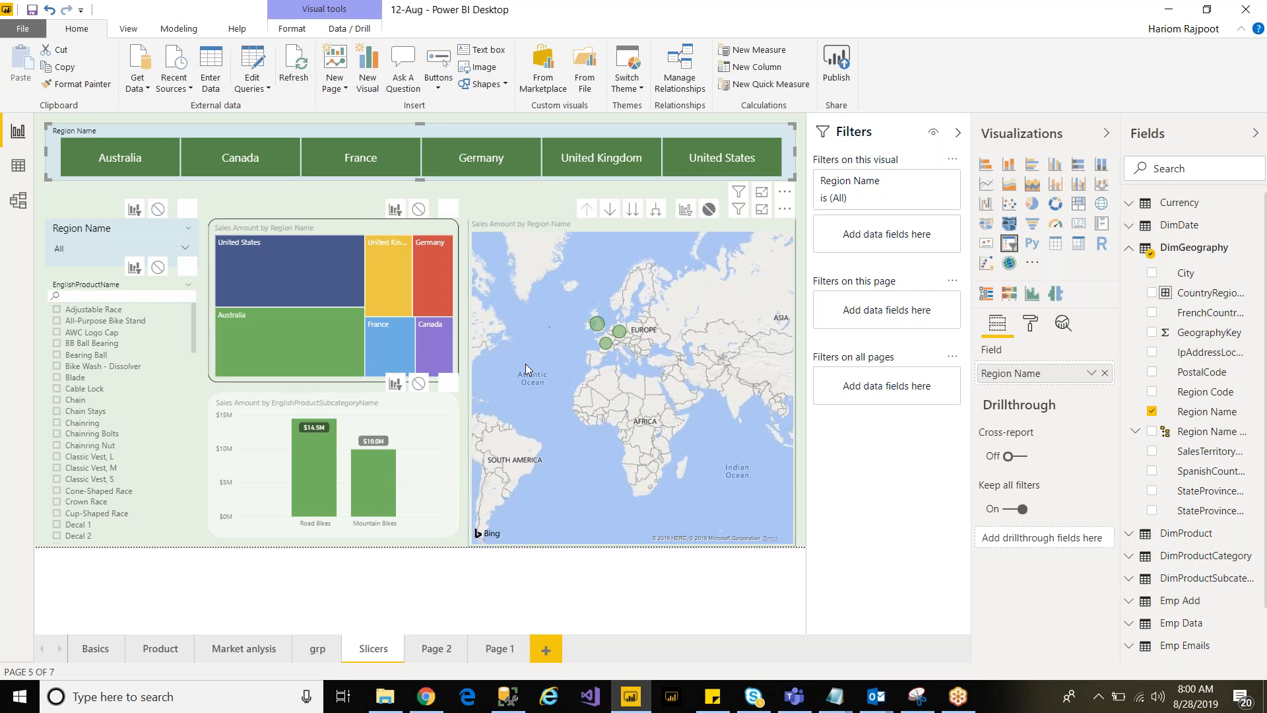
Step: Go to the Basics page, collapse the DimGeography table and expand DimDate to show its fields
left_click(97, 649)
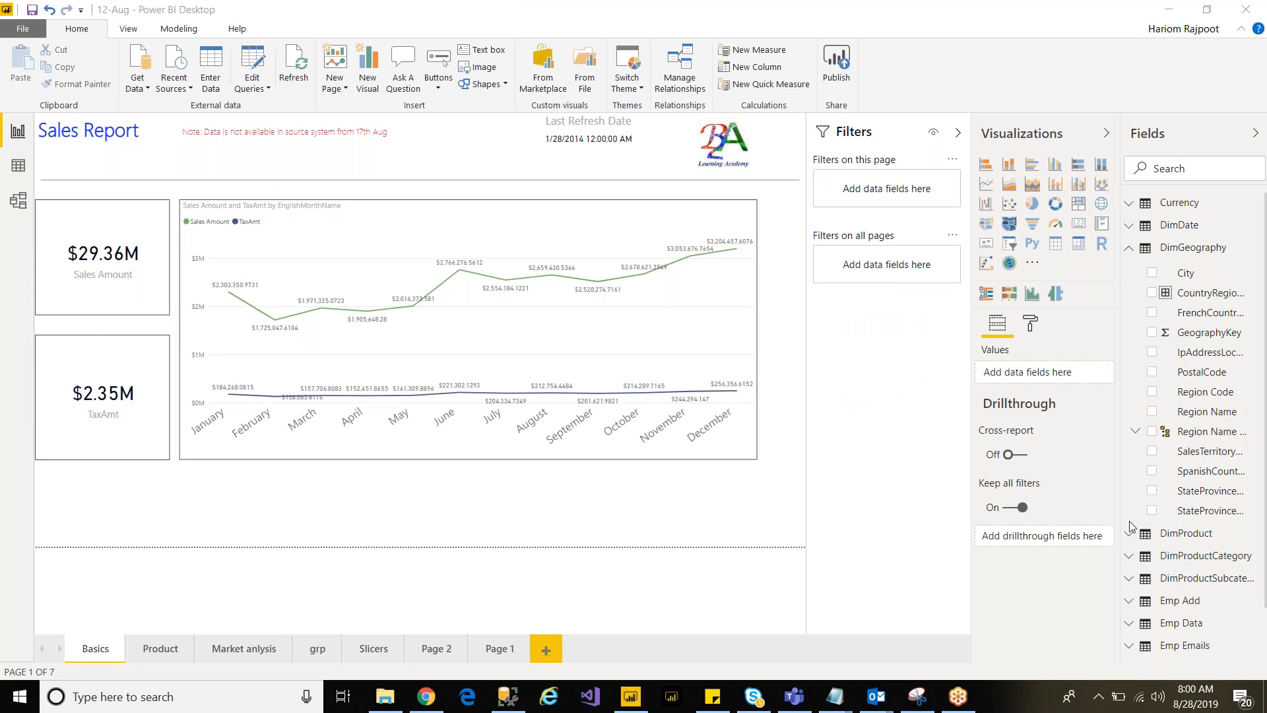
left_click(1130, 248)
left_click(1129, 227)
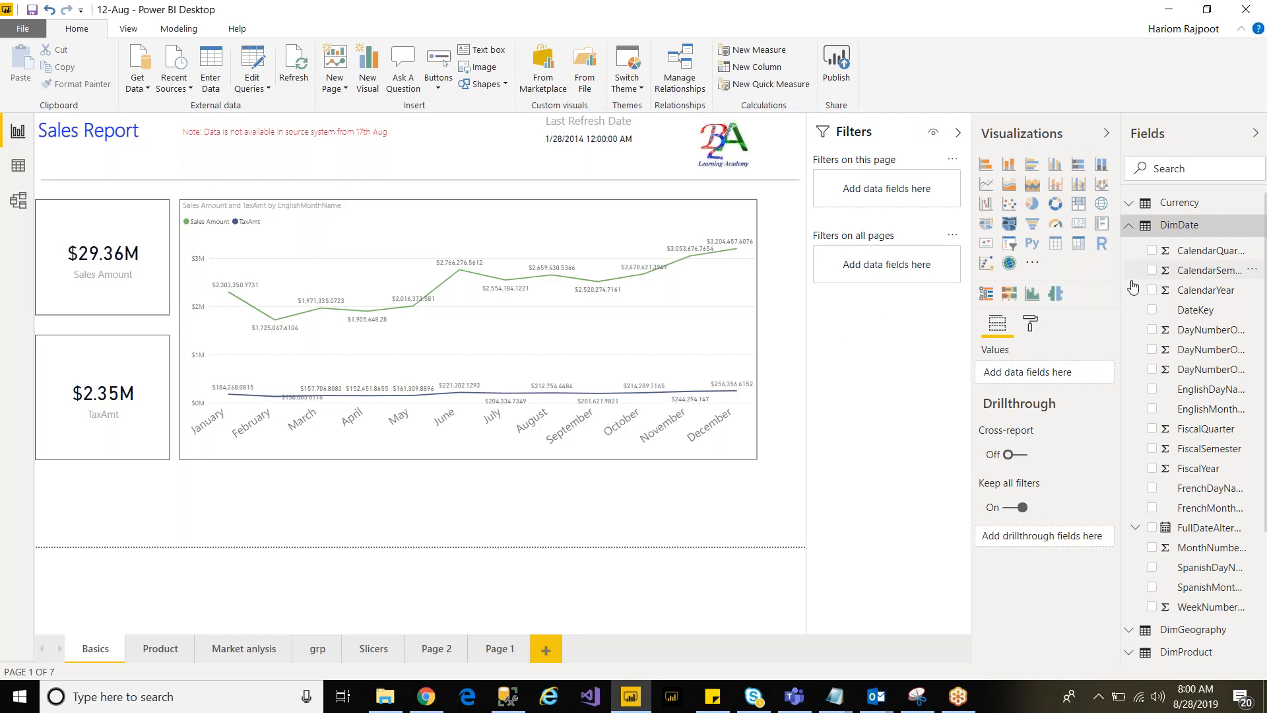
Step: Review the visuals on the Product and Market anlysis pages and return to the Basics page
left_click(161, 653)
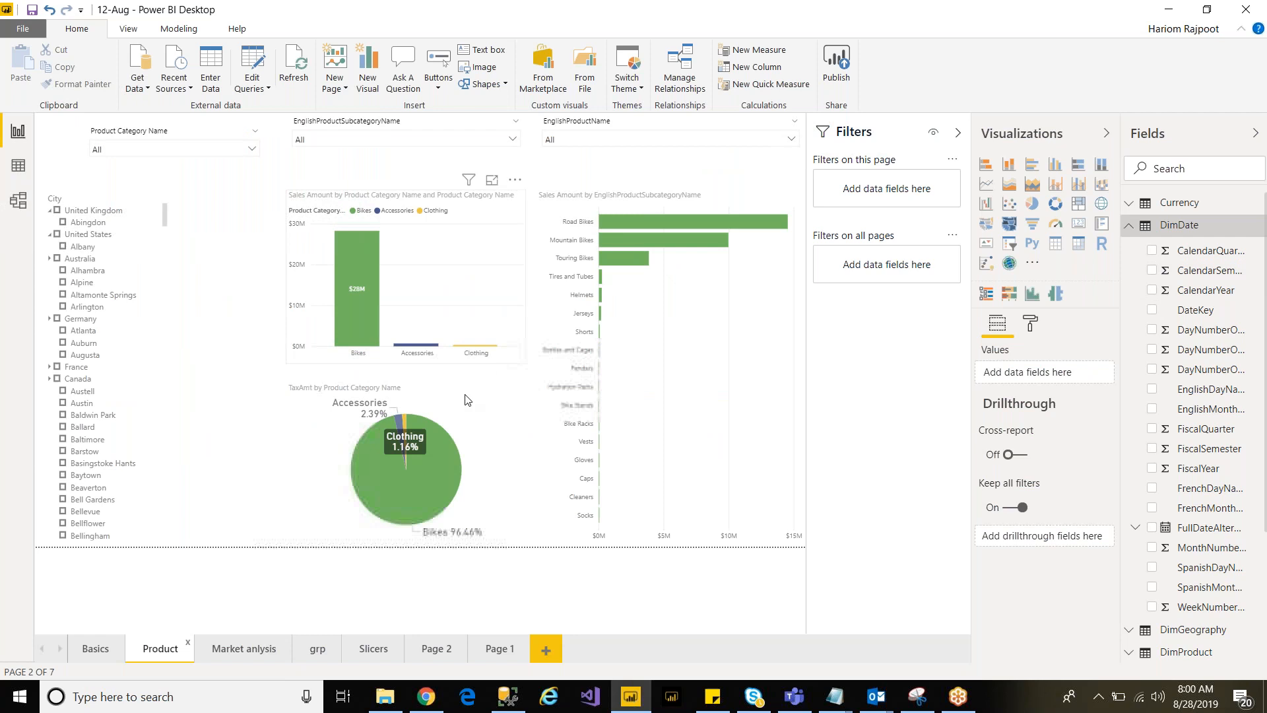
left_click(245, 650)
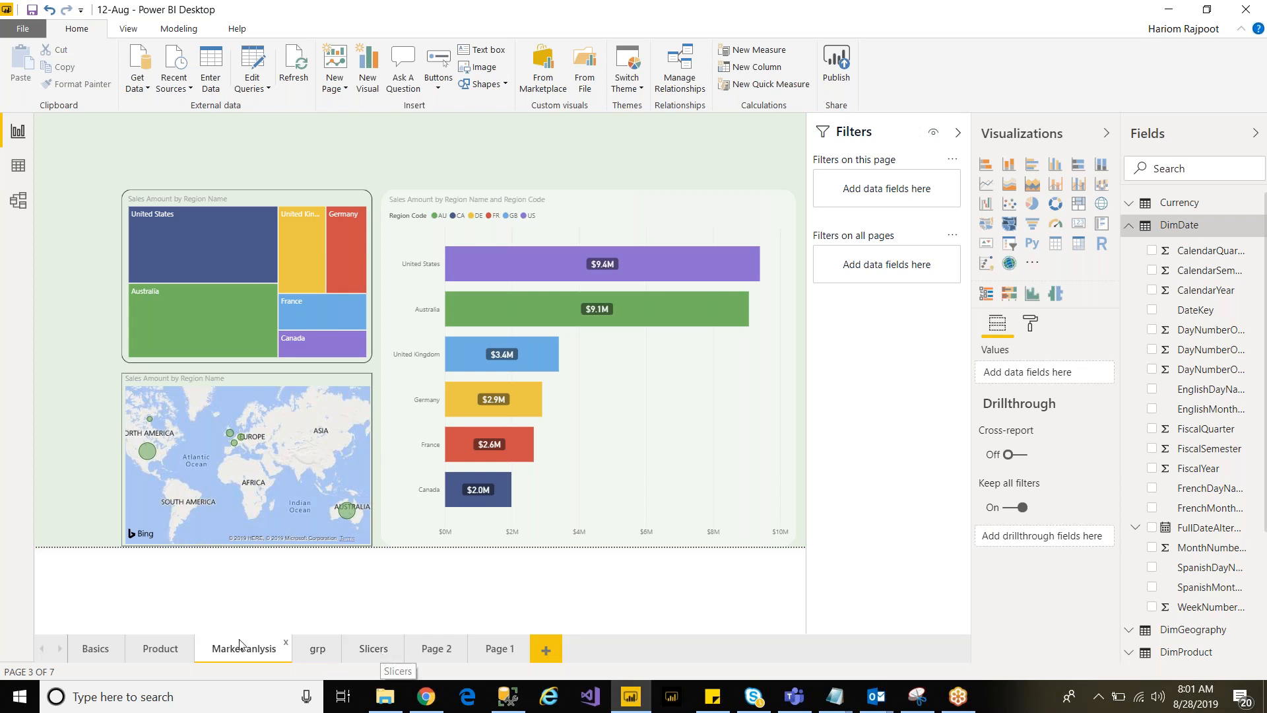
left_click(103, 652)
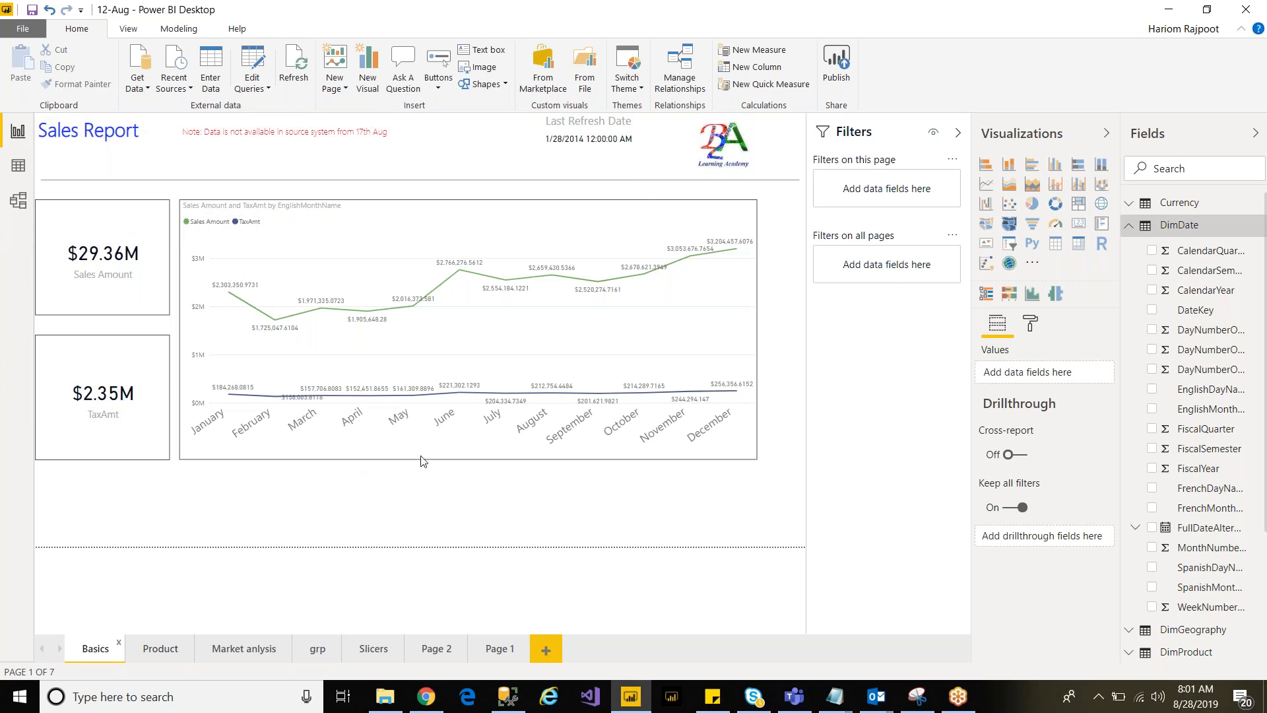
Step: Stretch the Sales Amount and TaxAmt line chart on the Basics page down to the page's lower edge
left_click(750, 458)
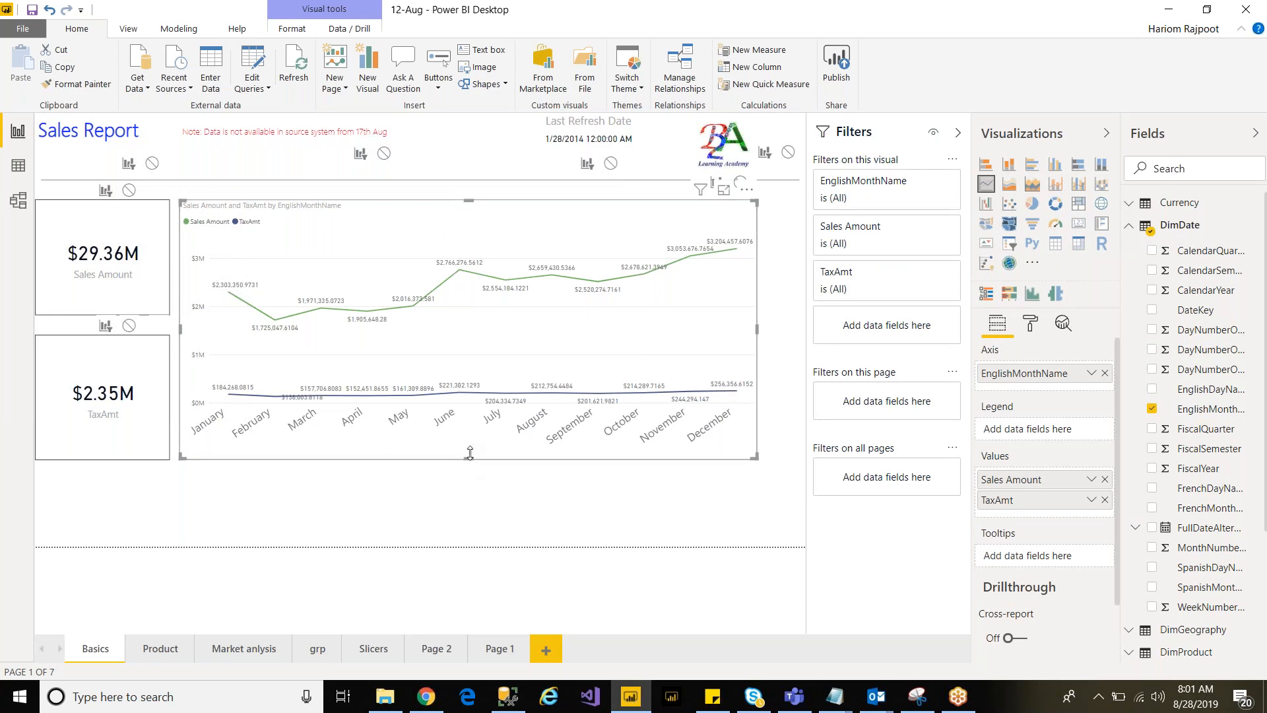
left_click_drag(468, 455, 462, 558)
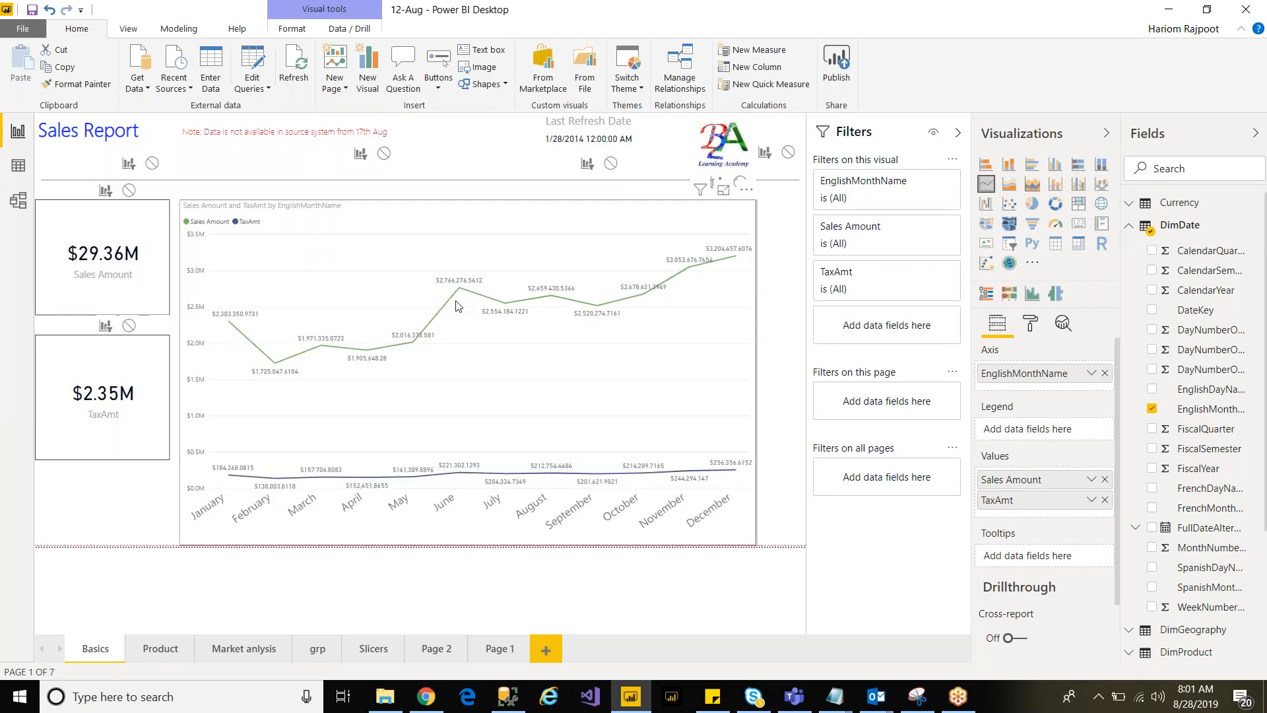
left_click(468, 194)
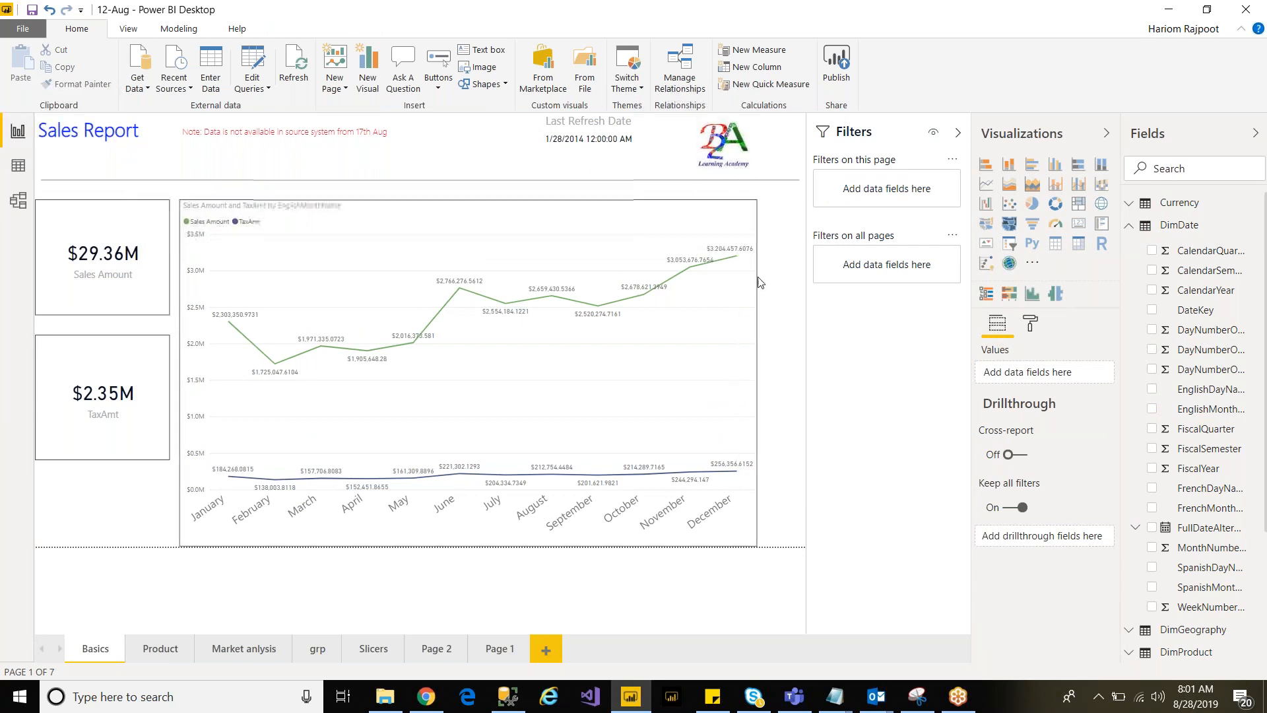
left_click(747, 190)
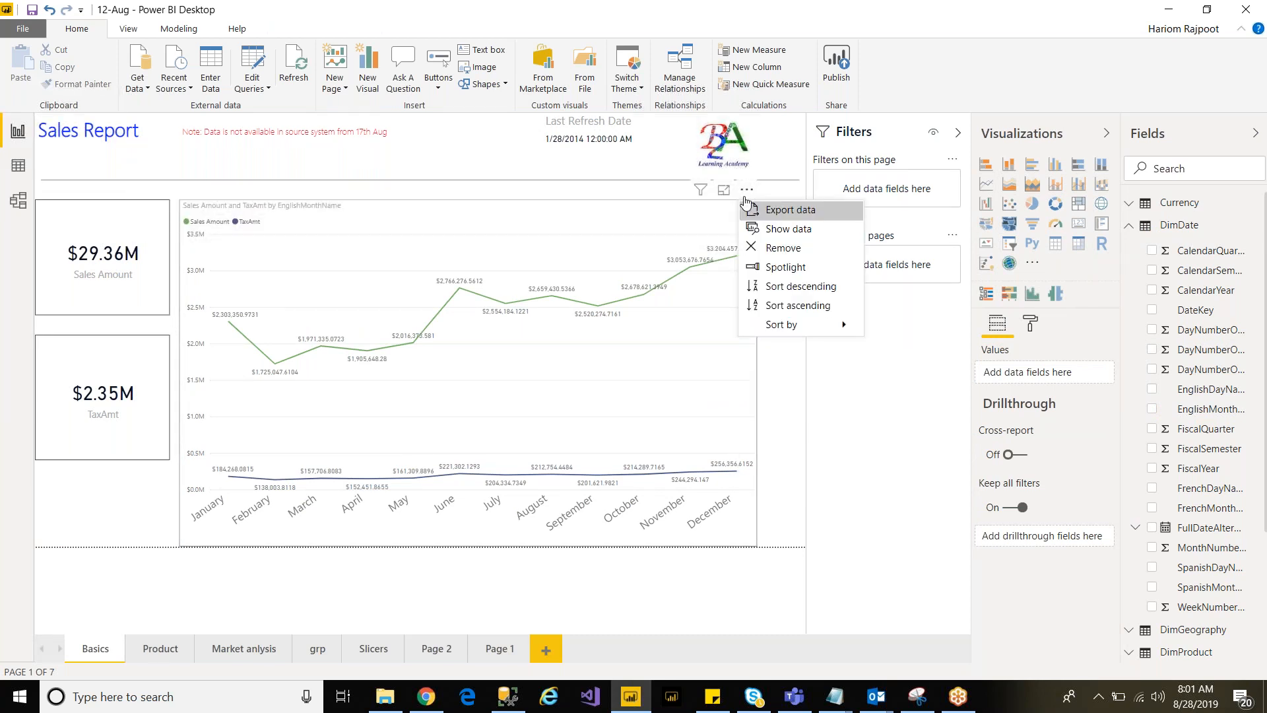
left_click(758, 534)
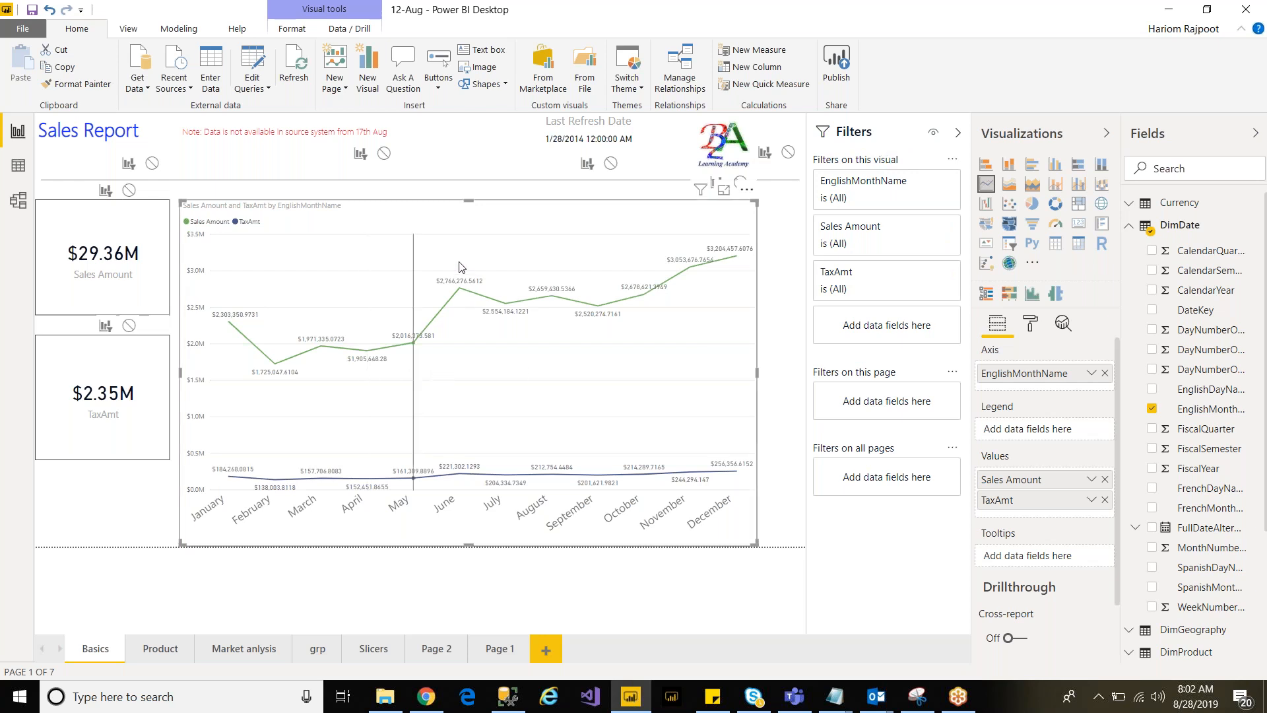
Step: Move the TaxAmt card down to the page's lower edge and the Sales Amount card down to just above it
mouse_move(744, 491)
left_click(103, 342)
left_click_drag(111, 365, 109, 438)
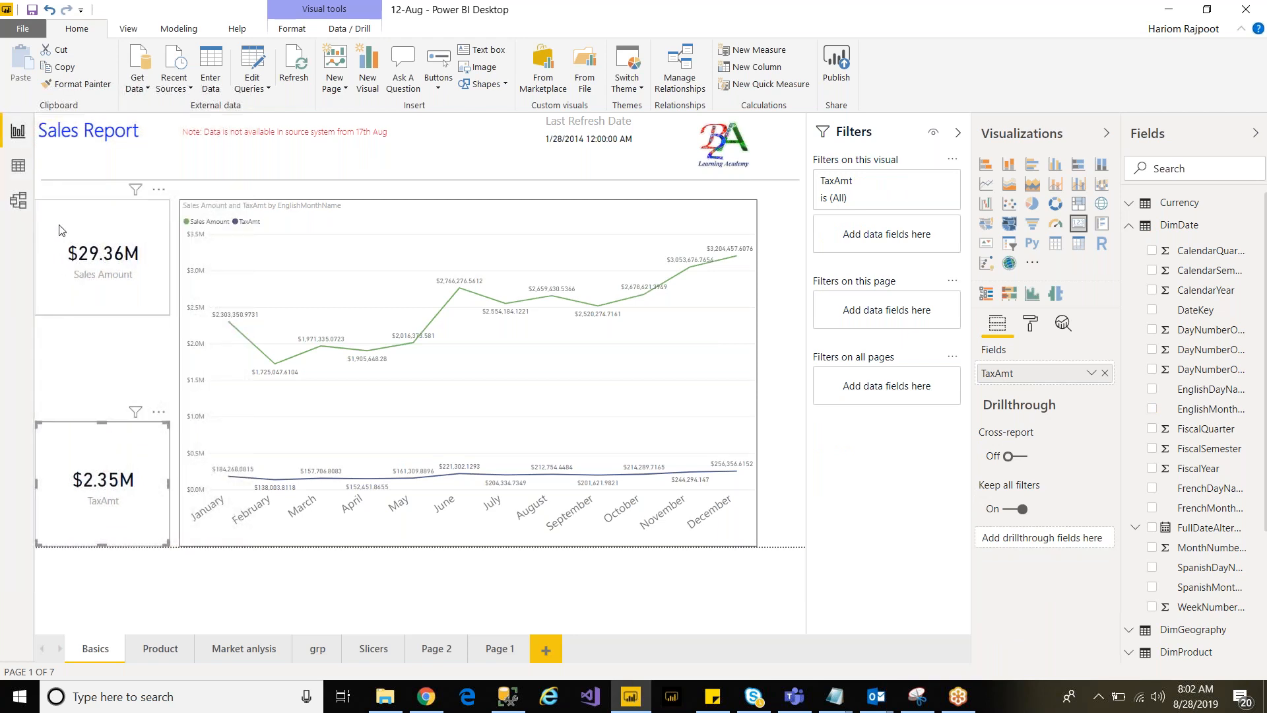
left_click_drag(61, 253, 59, 317)
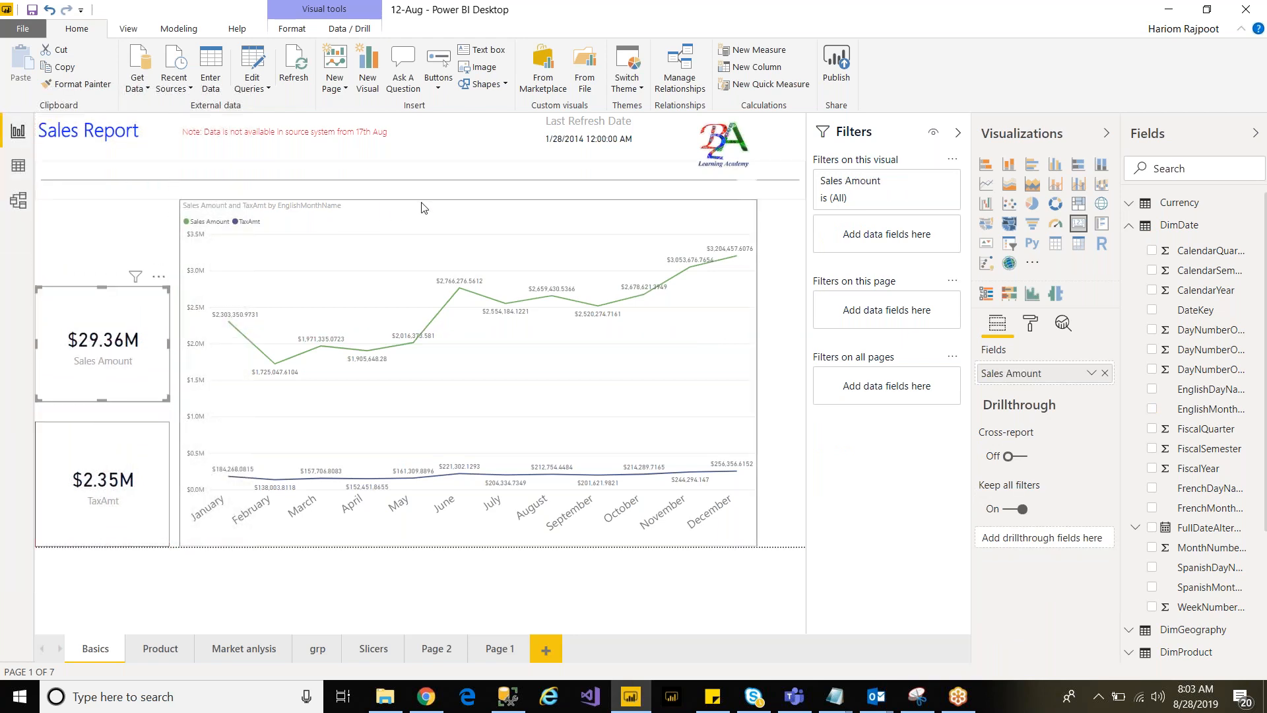
Step: Lower the line chart's top edge to align with the top of the Sales Amount card, then deselect the chart
left_click(470, 209)
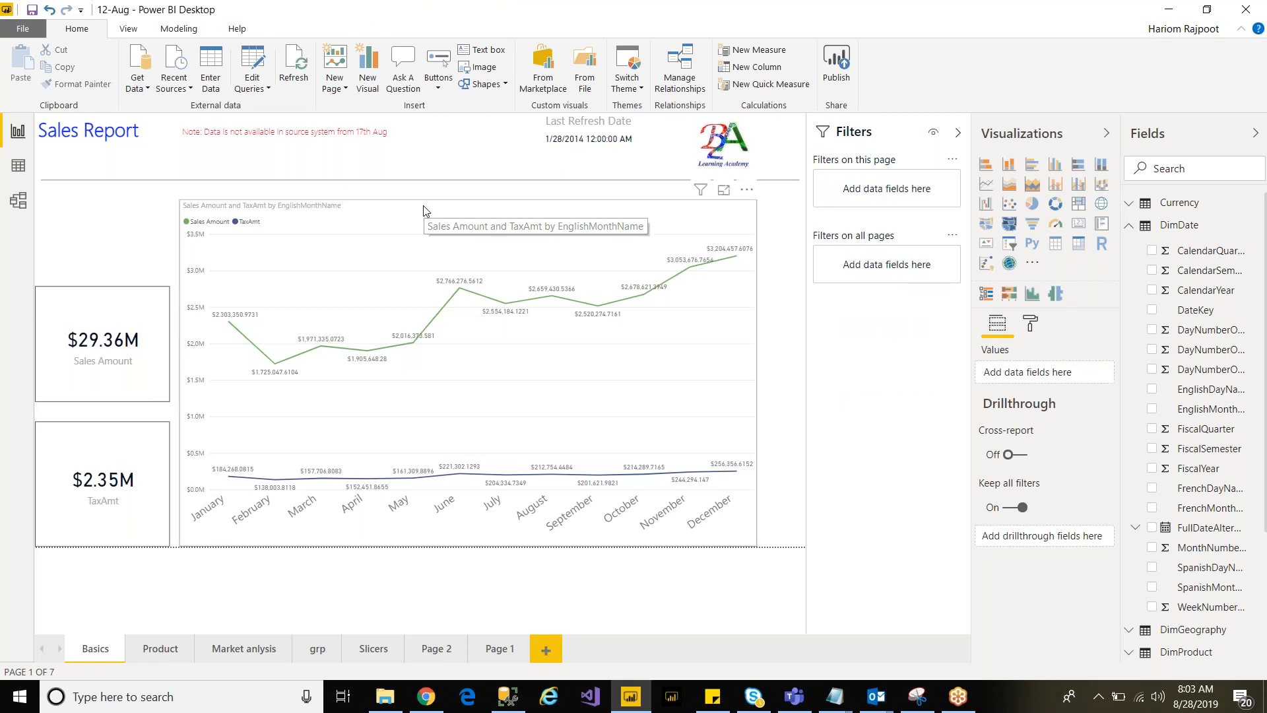
left_click(561, 205)
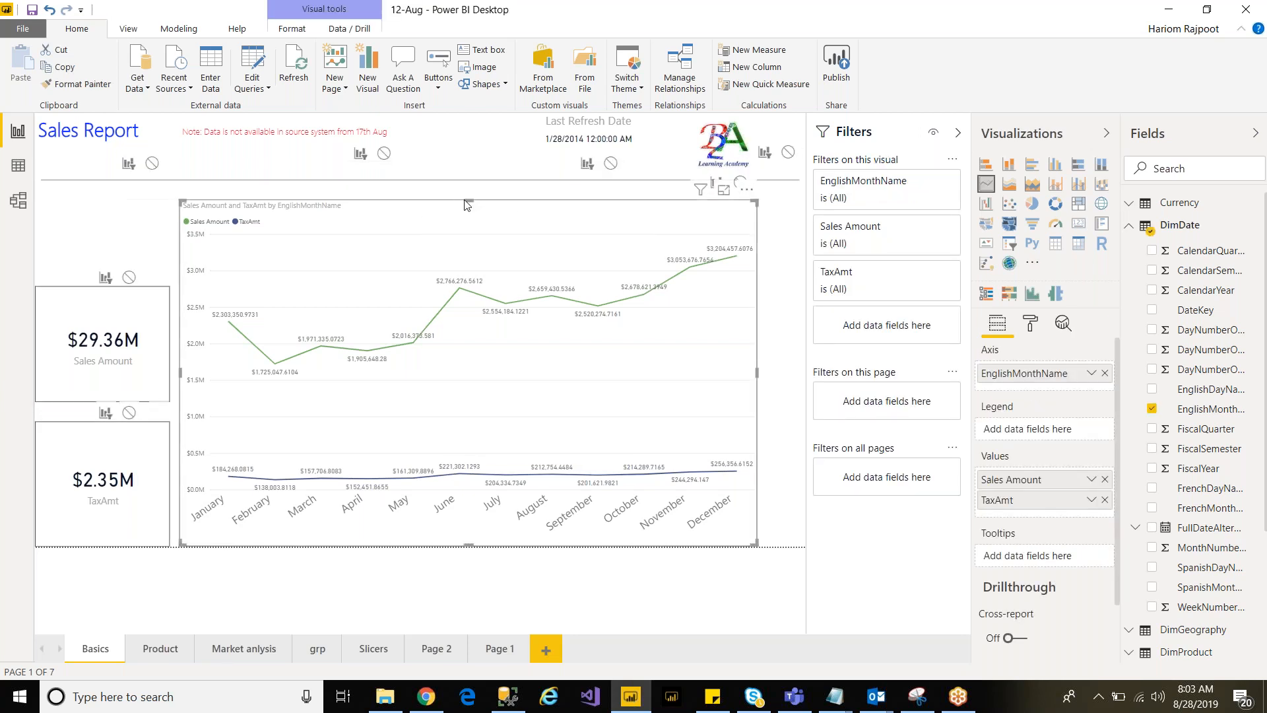
left_click_drag(468, 209, 469, 286)
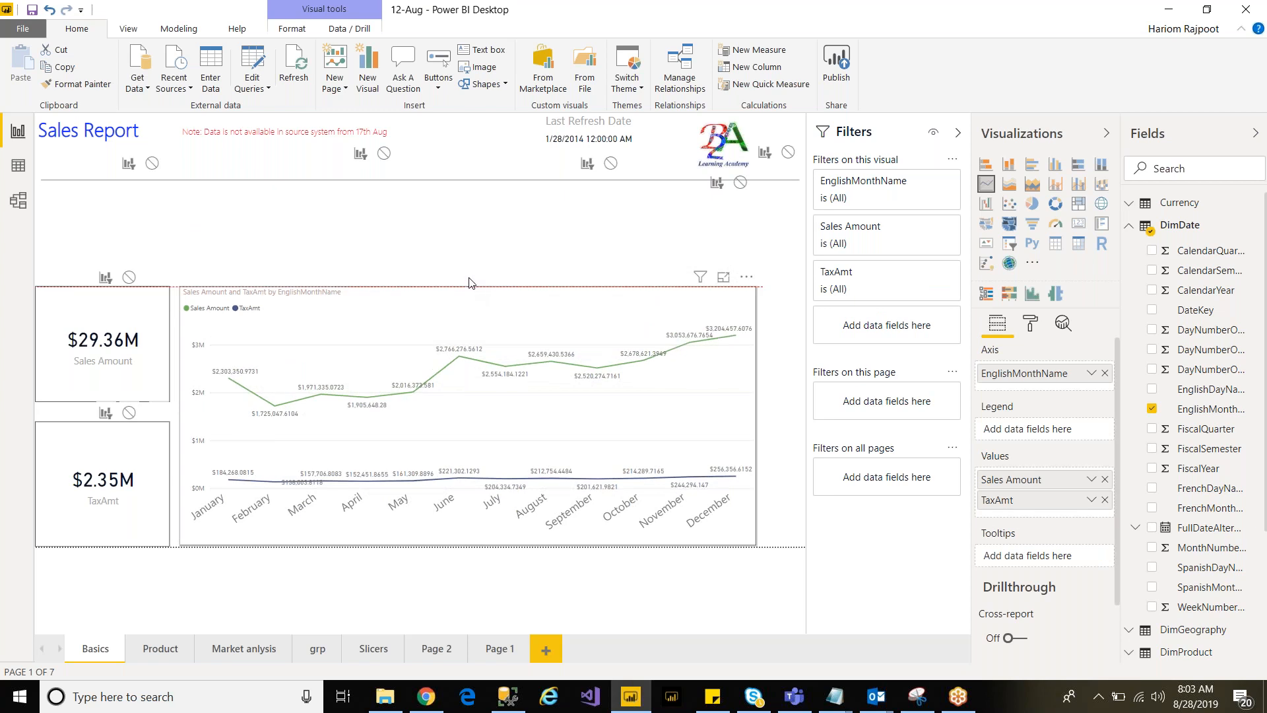
left_click(267, 227)
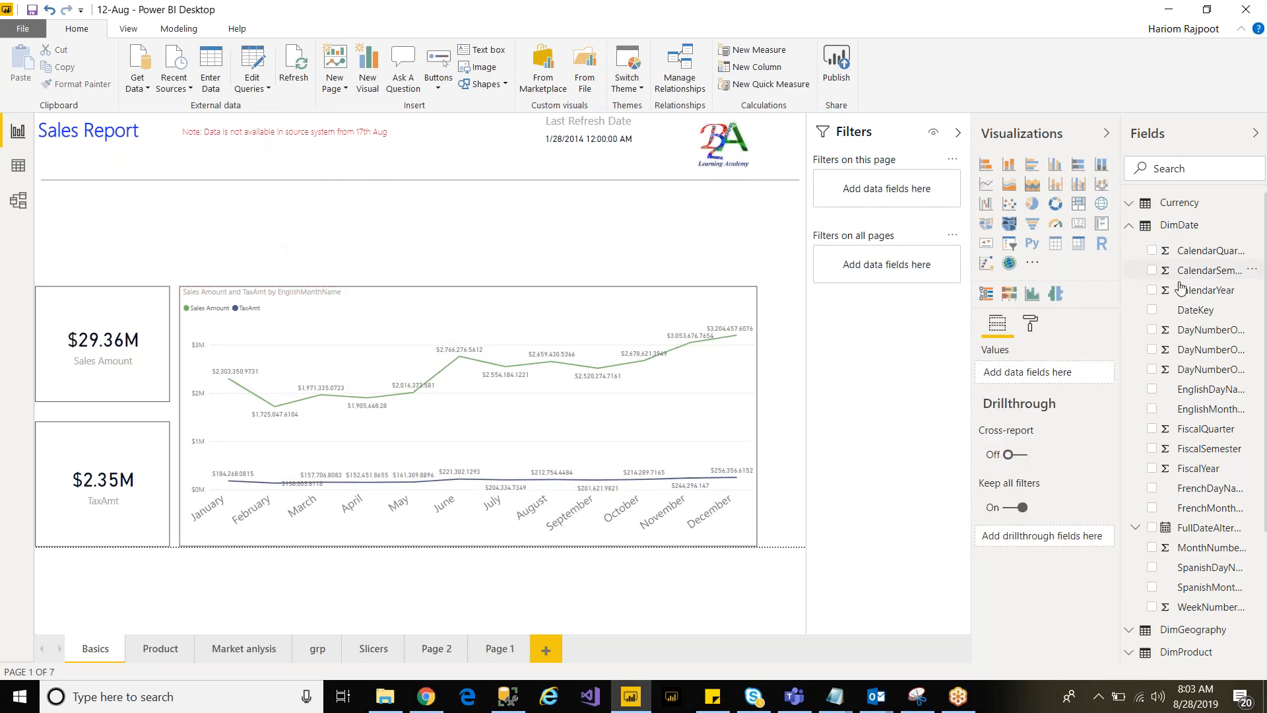
Step: Add a CalendarYear slicer from DimDate in the free space between the report header and the cards
left_click_drag(1203, 291, 275, 228)
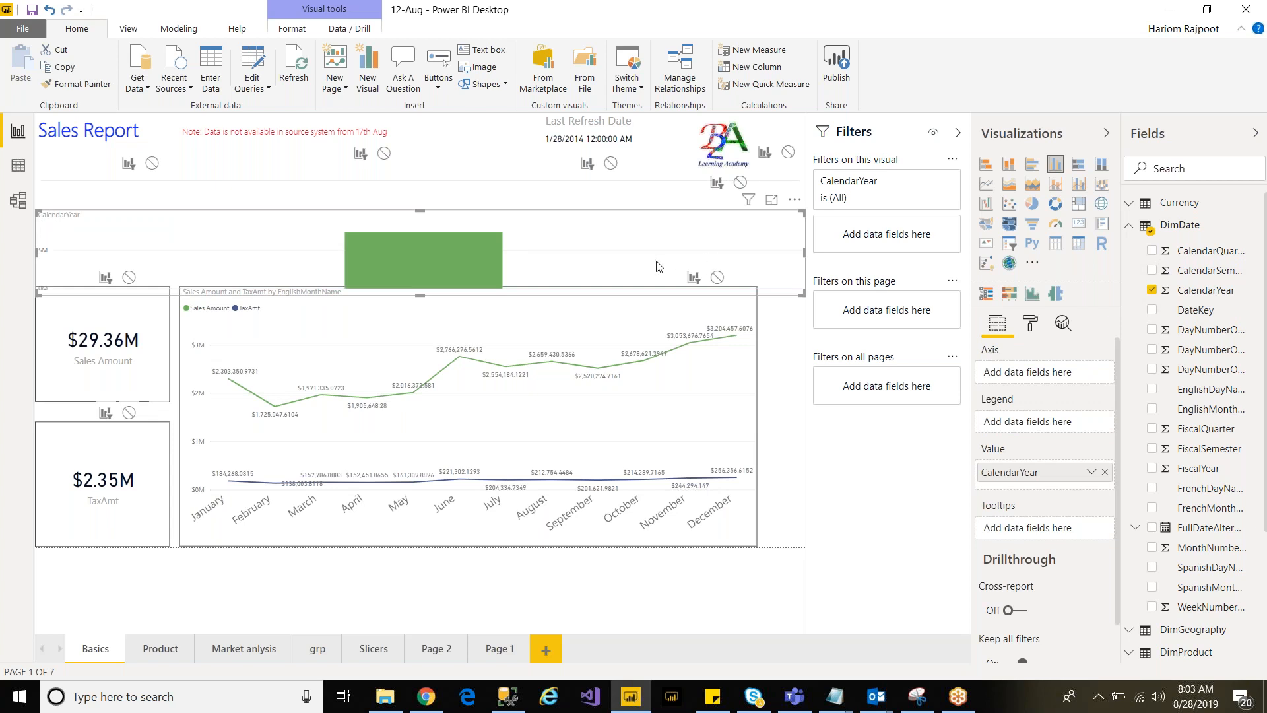
left_click_drag(419, 211, 418, 191)
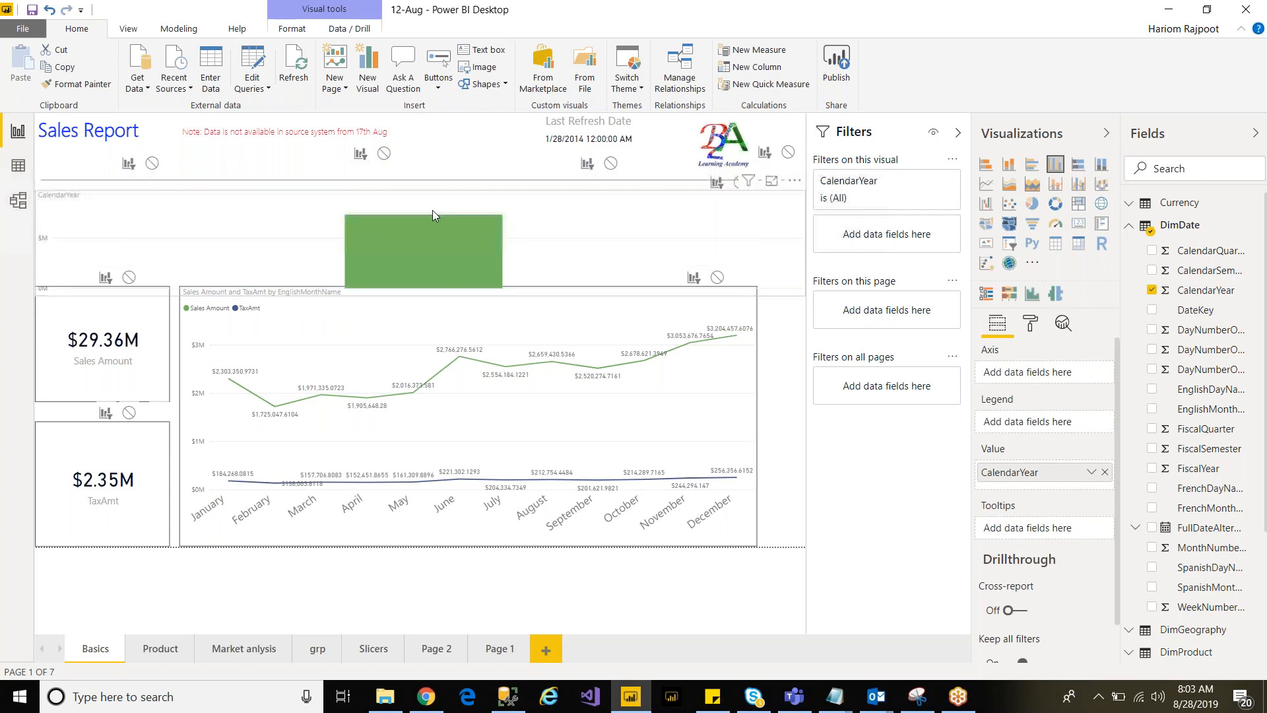
left_click(1017, 246)
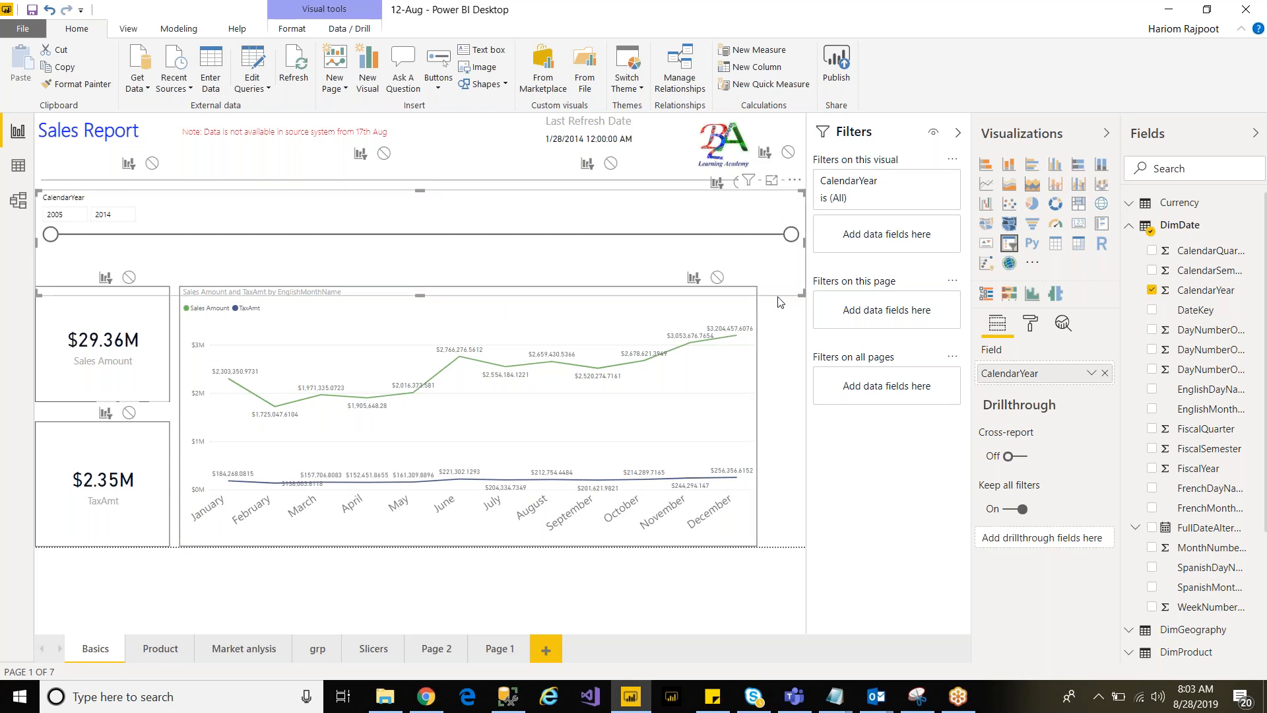
Step: Shrink the CalendarYear slicer to a small box above the Sales Amount card, clear of the visuals below
mouse_move(421, 191)
left_mouse_down()
mouse_move(412, 227)
mouse_move(406, 205)
left_mouse_up()
left_click_drag(420, 267, 420, 247)
left_click_drag(443, 197, 439, 218)
left_click_drag(781, 234, 175, 212)
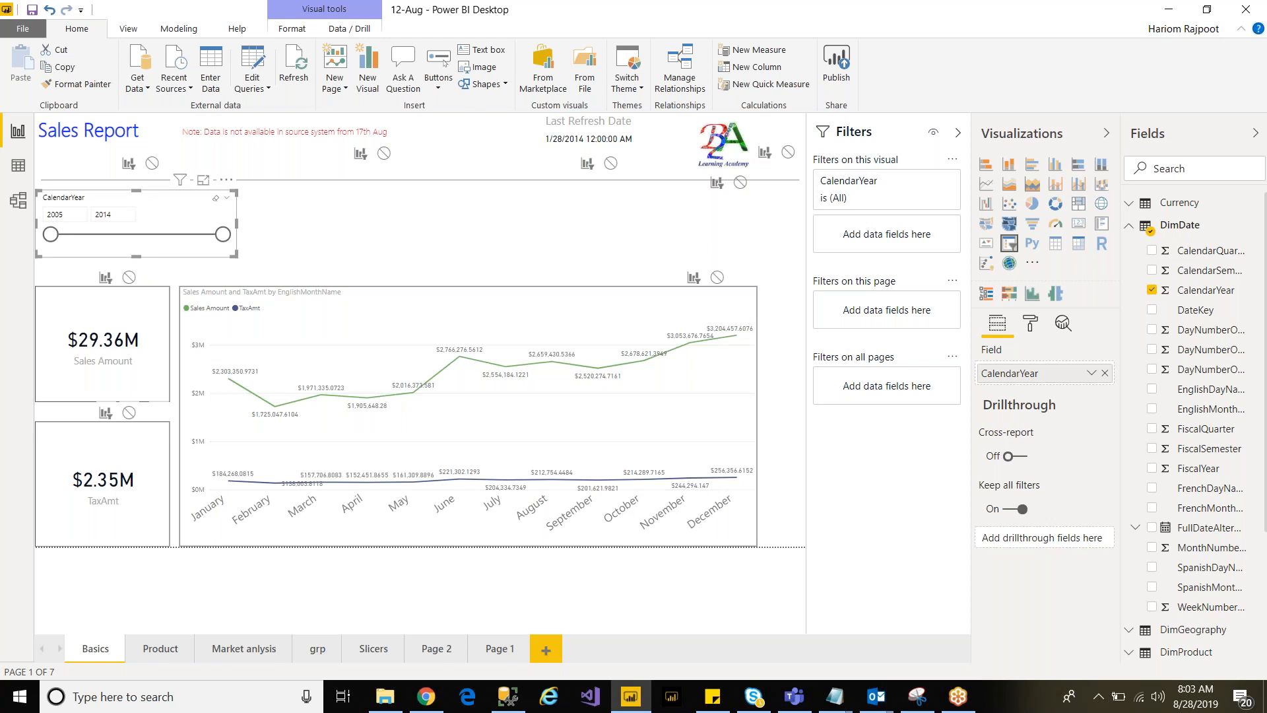
left_click(226, 201)
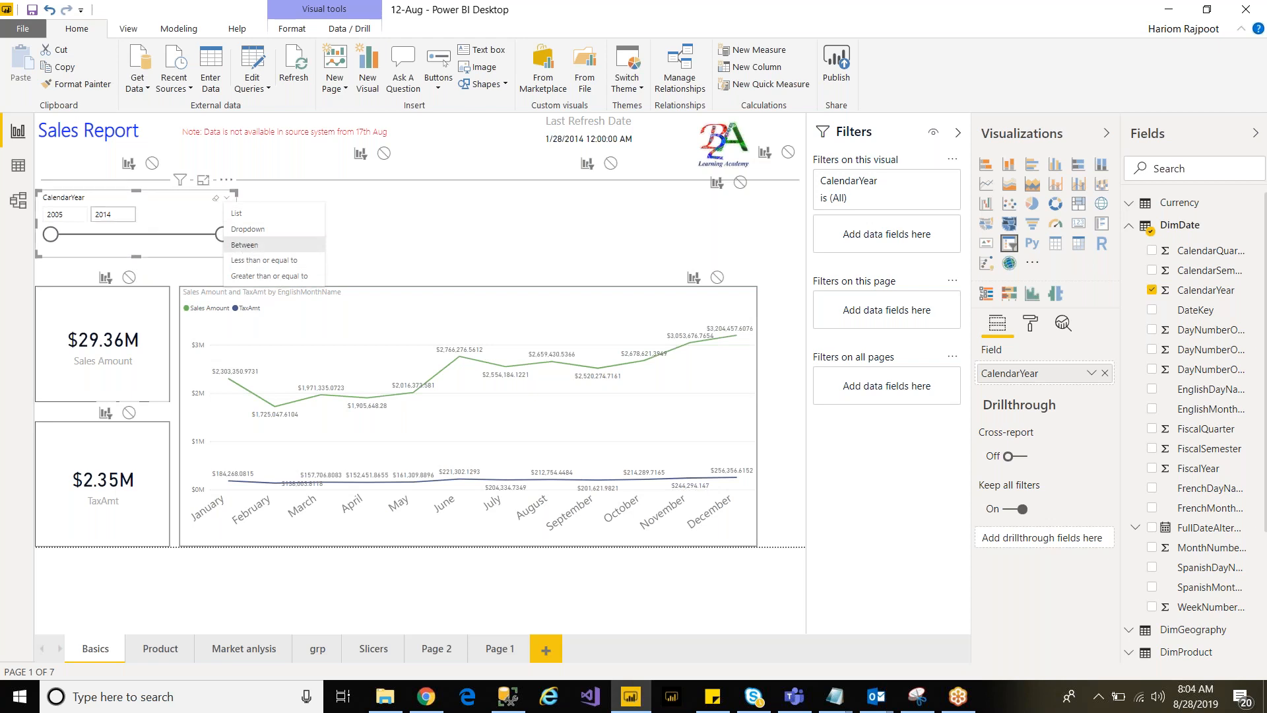
left_click(109, 214)
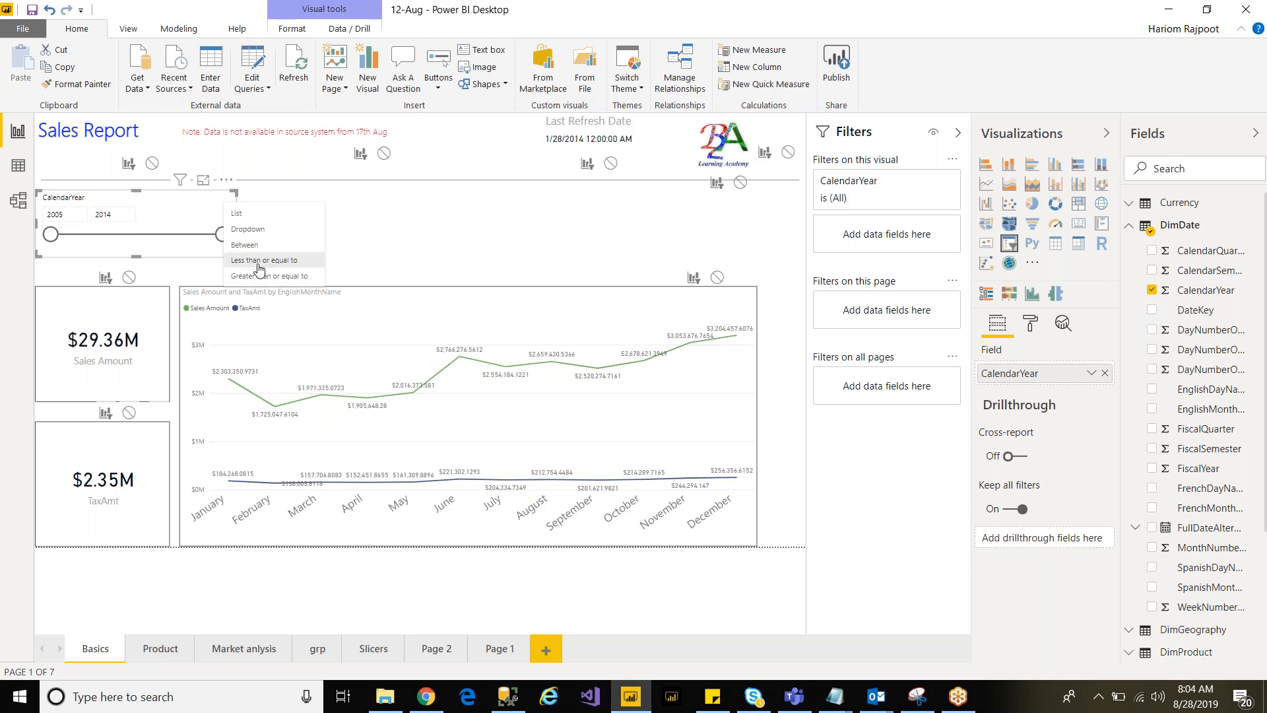
left_click(367, 233)
left_click(367, 233)
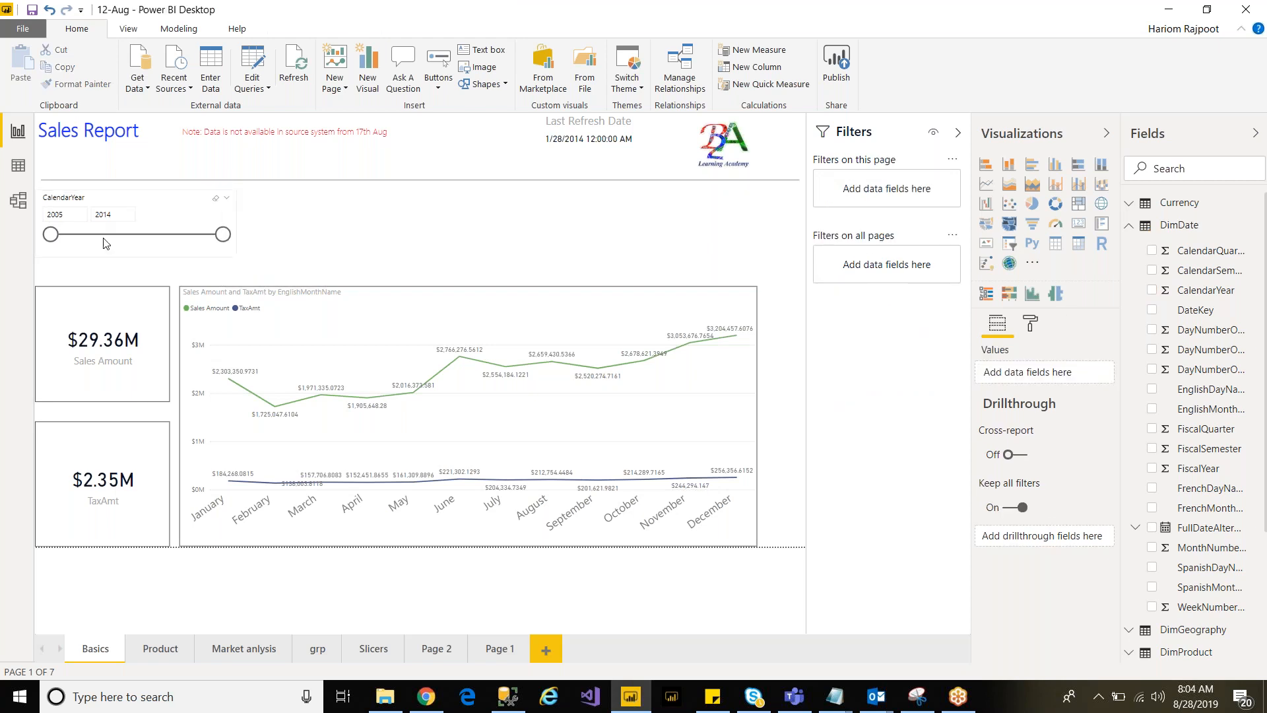
Step: Set the CalendarYear slicer on the Basics page to the range 2012 to 2014
left_click(158, 252)
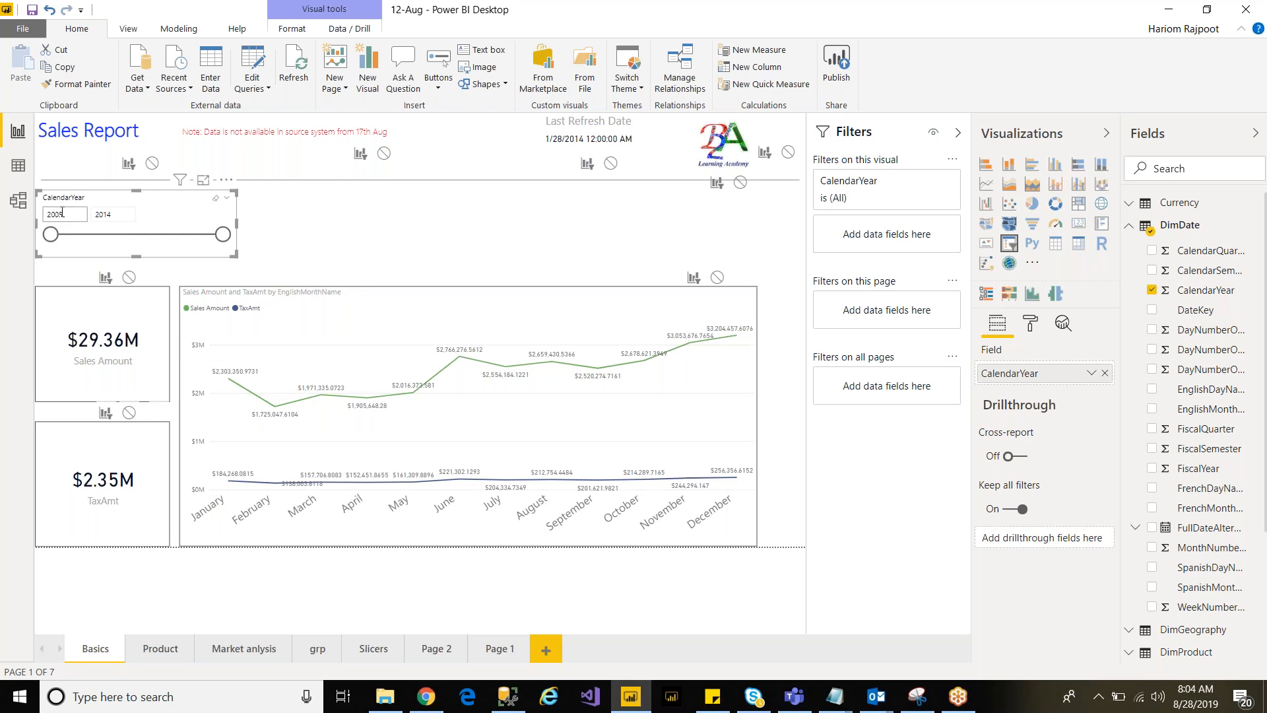
left_click_drag(50, 238, 176, 237)
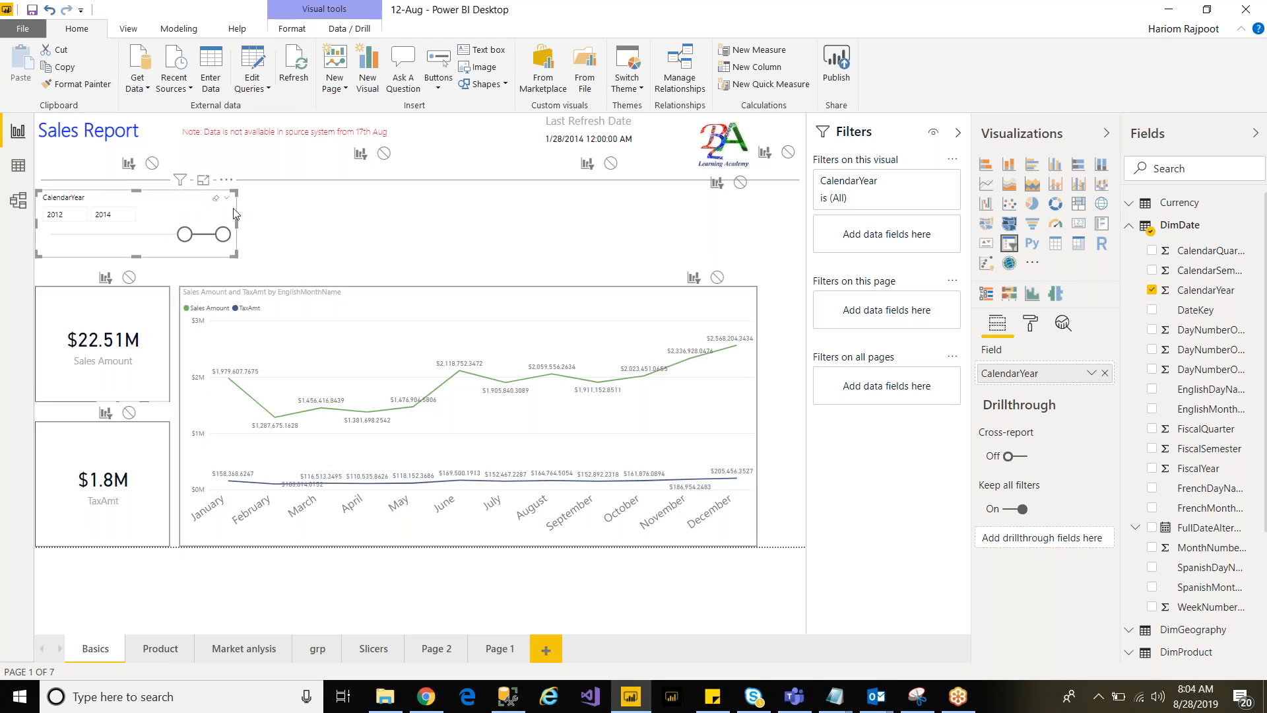
Step: Copy the CalendarYear slicer to the Market anlysis page, keep it synced with the original, and place it above the treemap
key("ctrl+c")
left_click(375, 656)
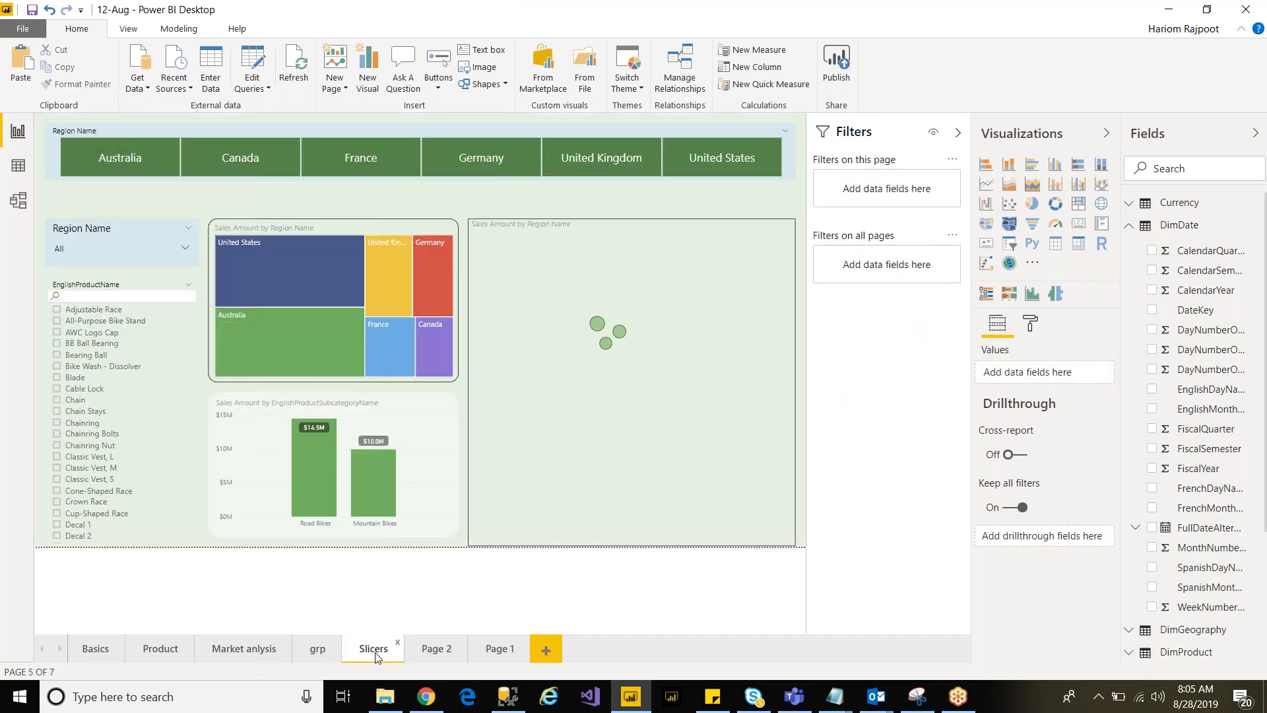
left_click(239, 656)
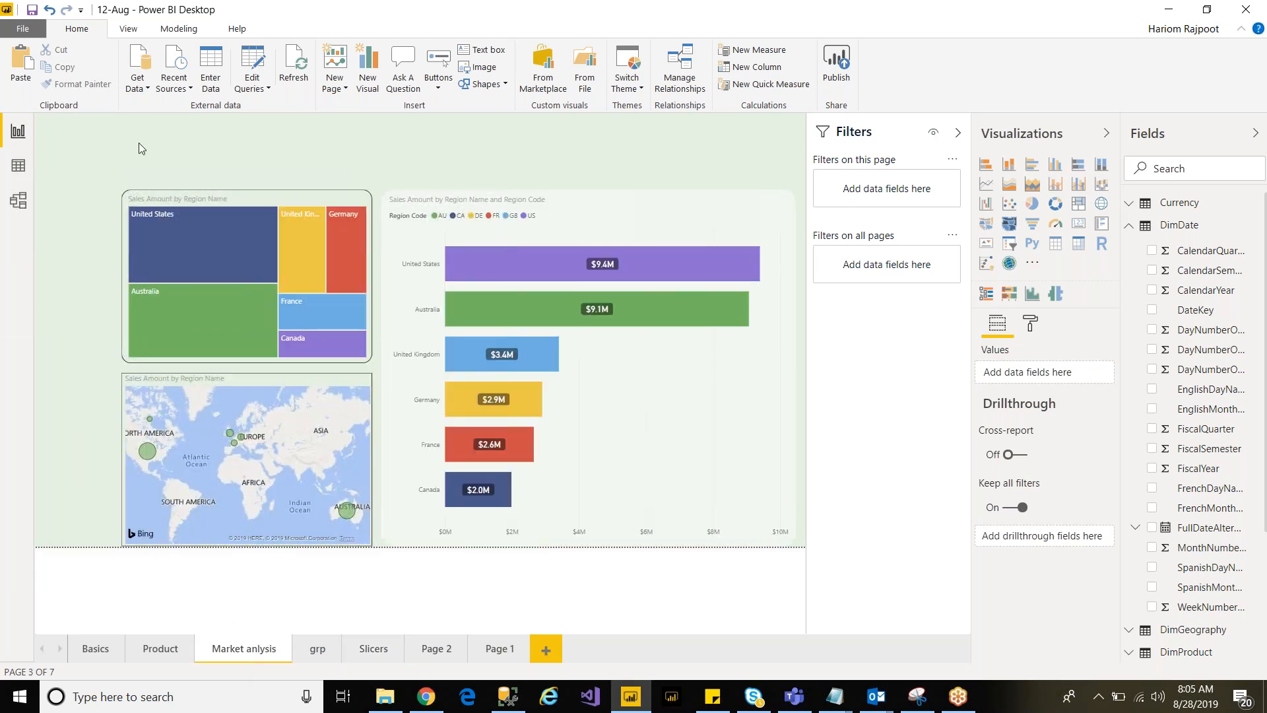
key("ctrl+v")
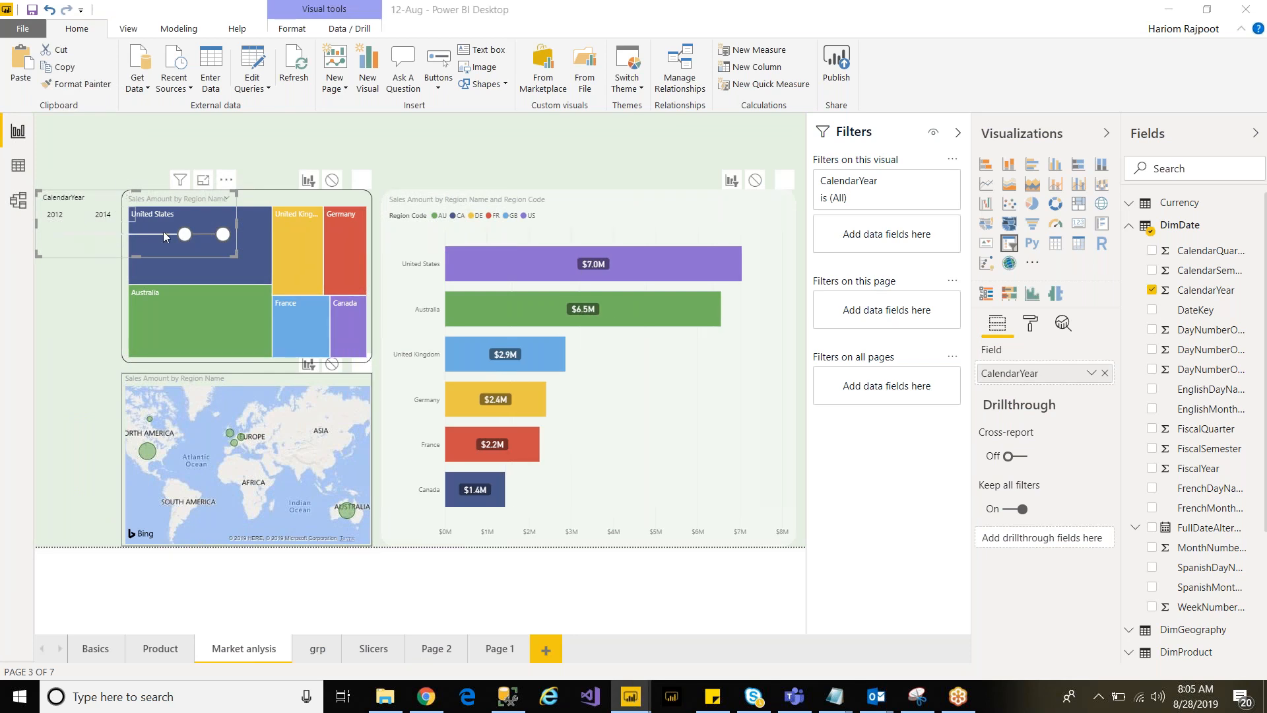
key("ctrl+v")
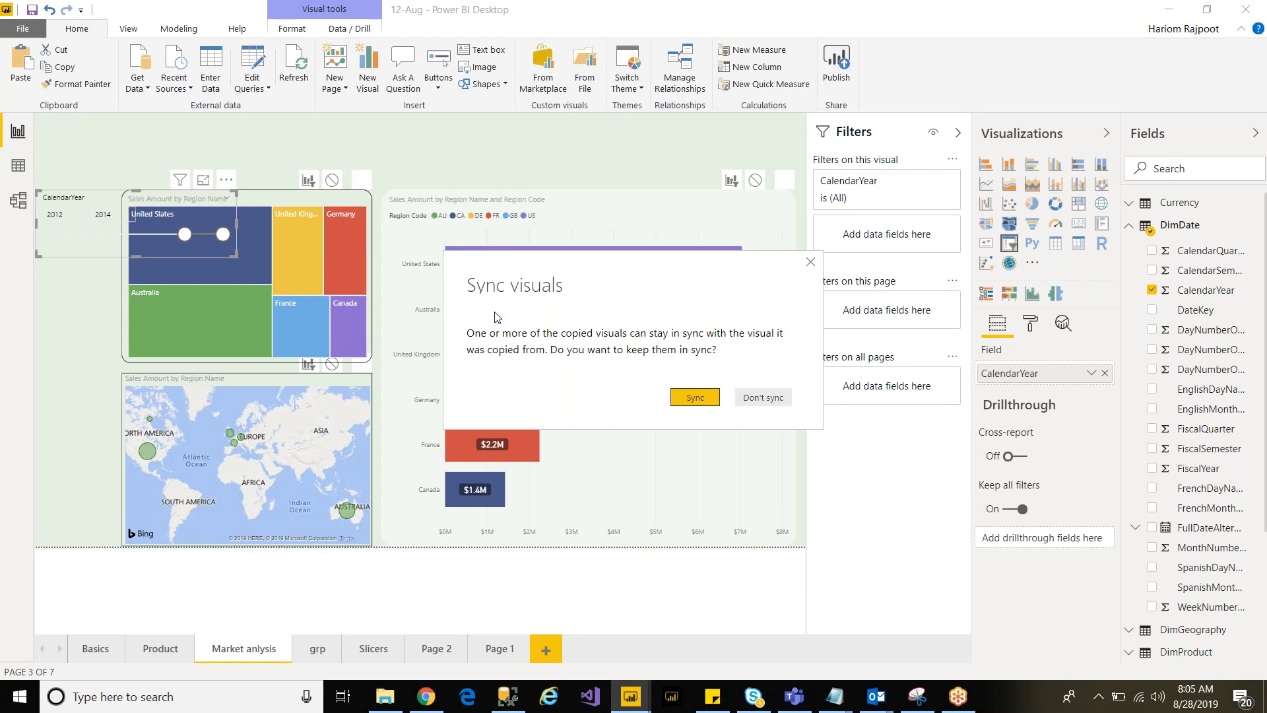
left_click(696, 399)
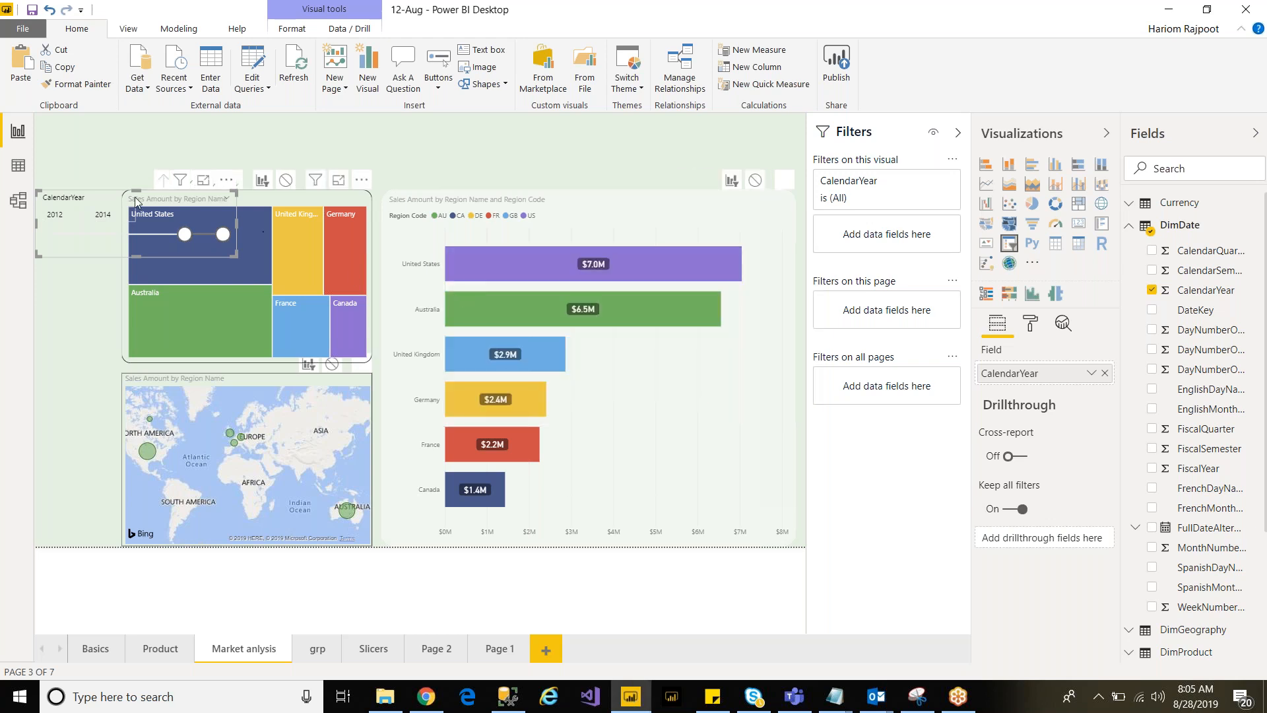
left_click_drag(89, 193, 101, 117)
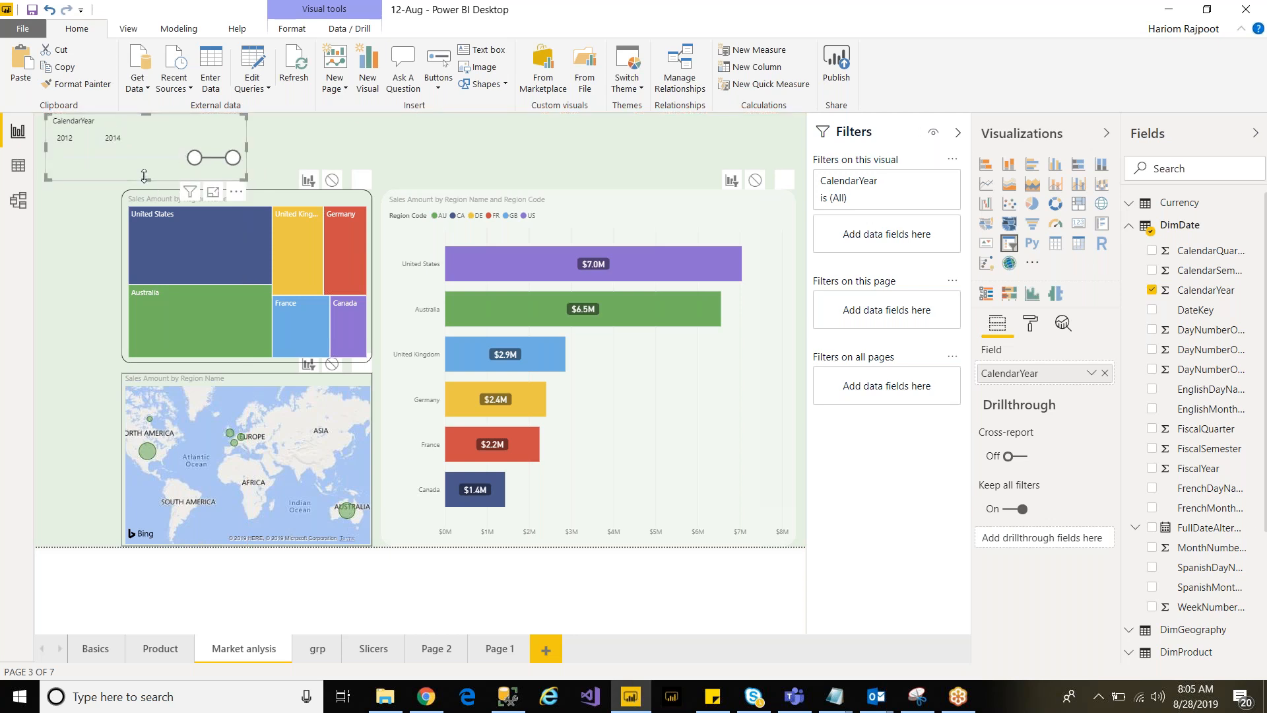
Step: Set the CalendarYear slicer's start year to 2007 on Basics and check the synced slicer on the Market anlysis page
left_click(101, 653)
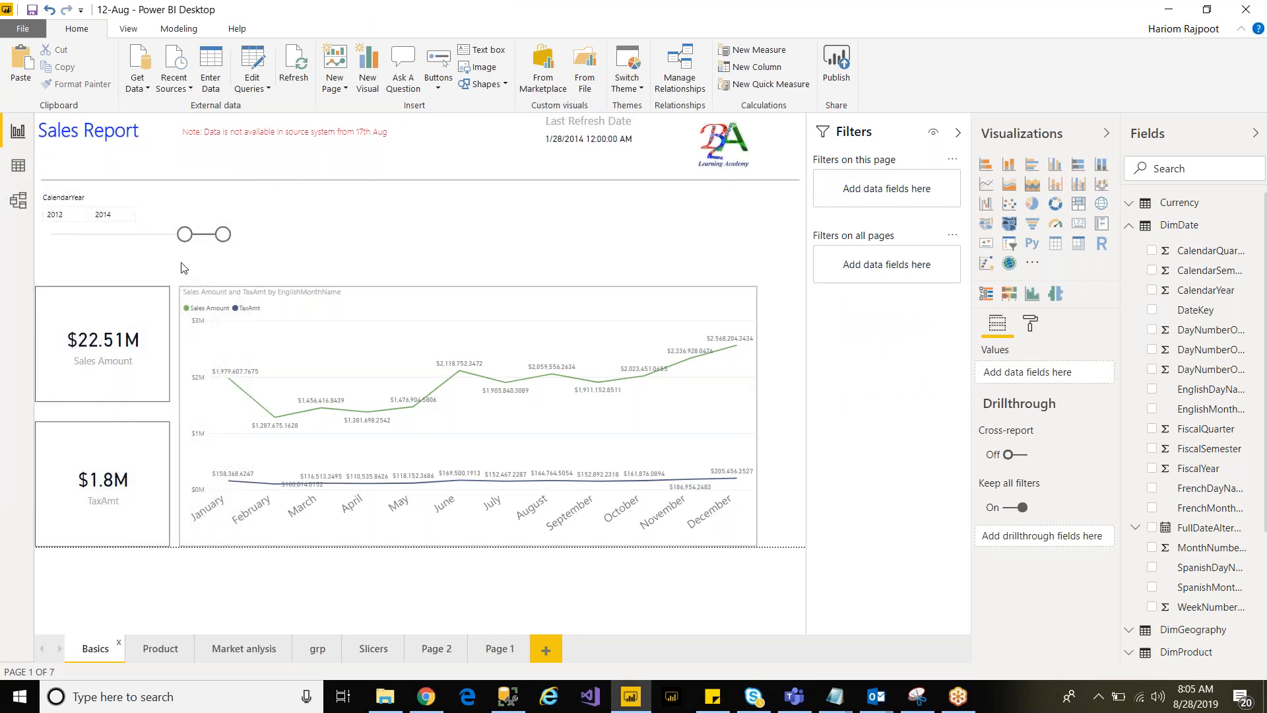
left_click_drag(184, 235, 89, 236)
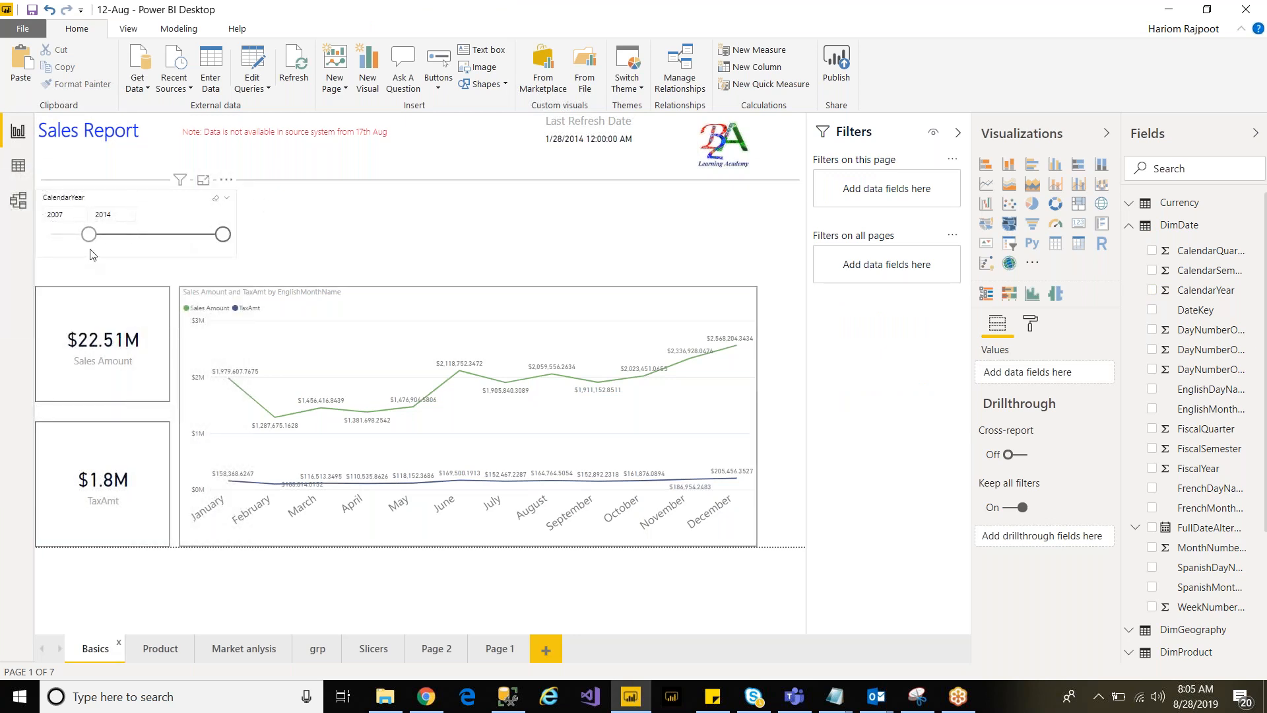
left_click(60, 218)
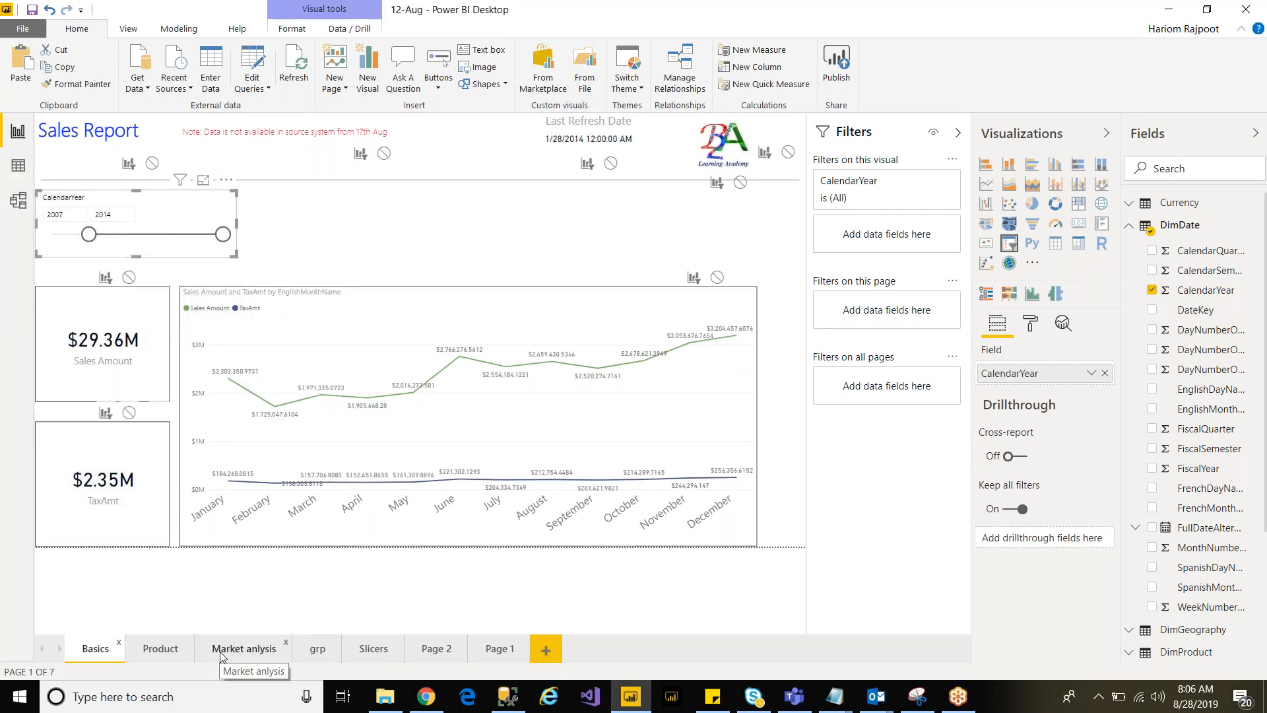
left_click(171, 651)
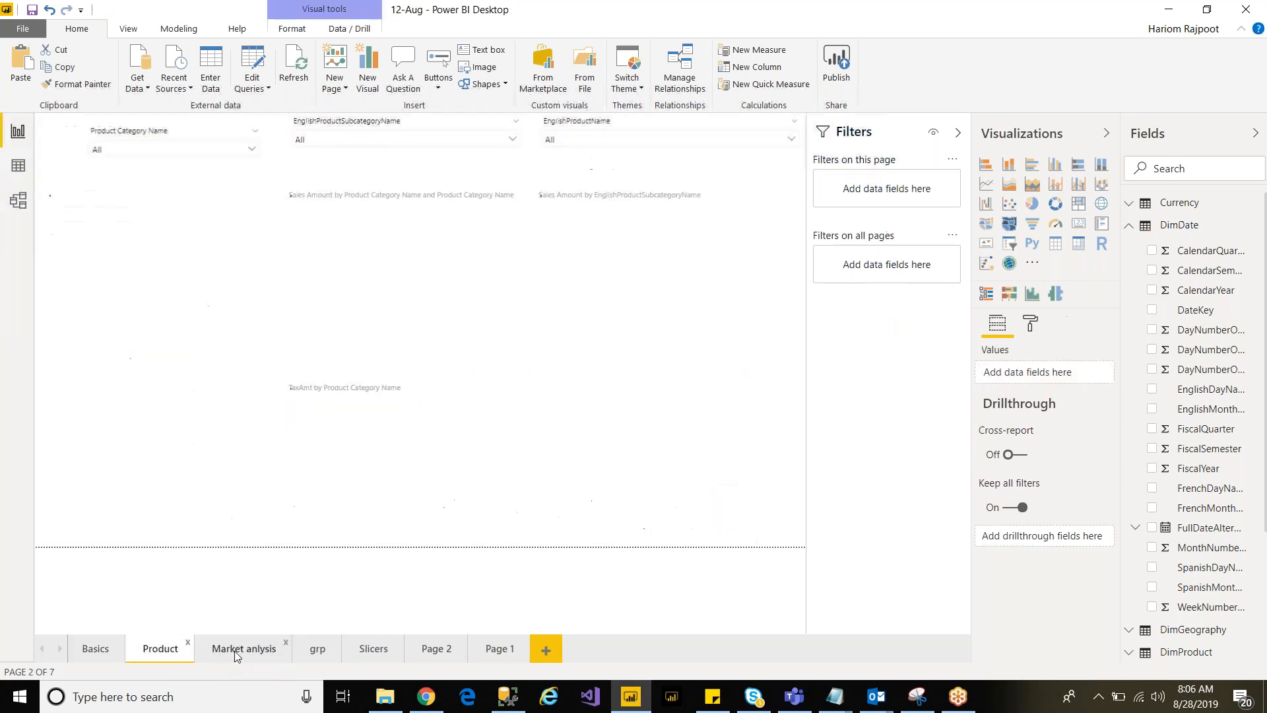
left_click(236, 650)
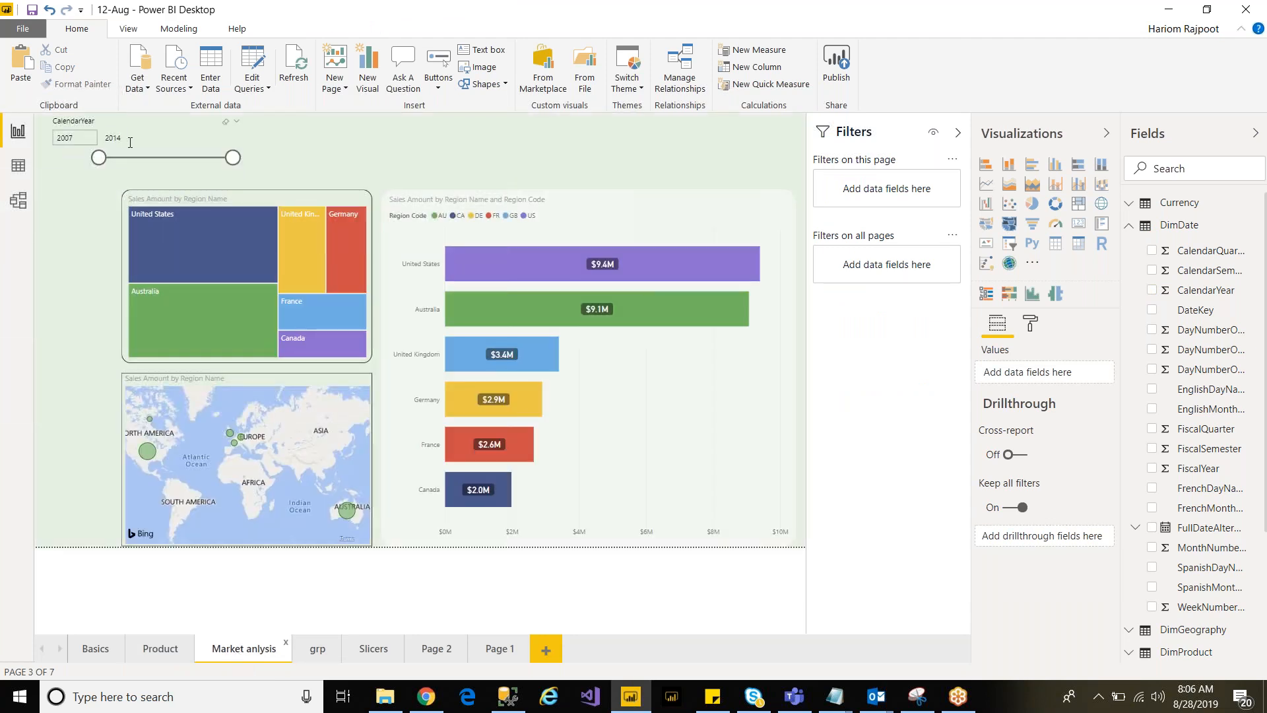
Step: Set the CalendarYear slicer's start year to 2012 on the Market anlysis page and check the synced slicer on Basics
left_click_drag(99, 158, 194, 173)
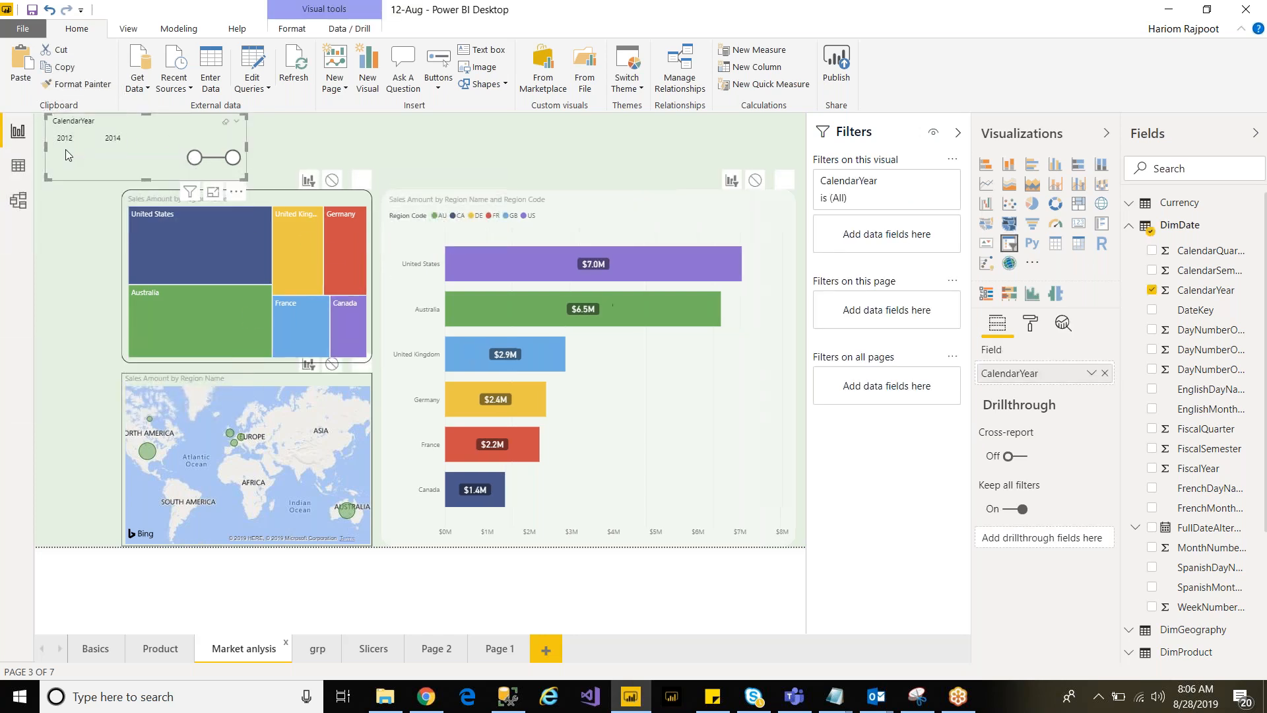
left_click(92, 650)
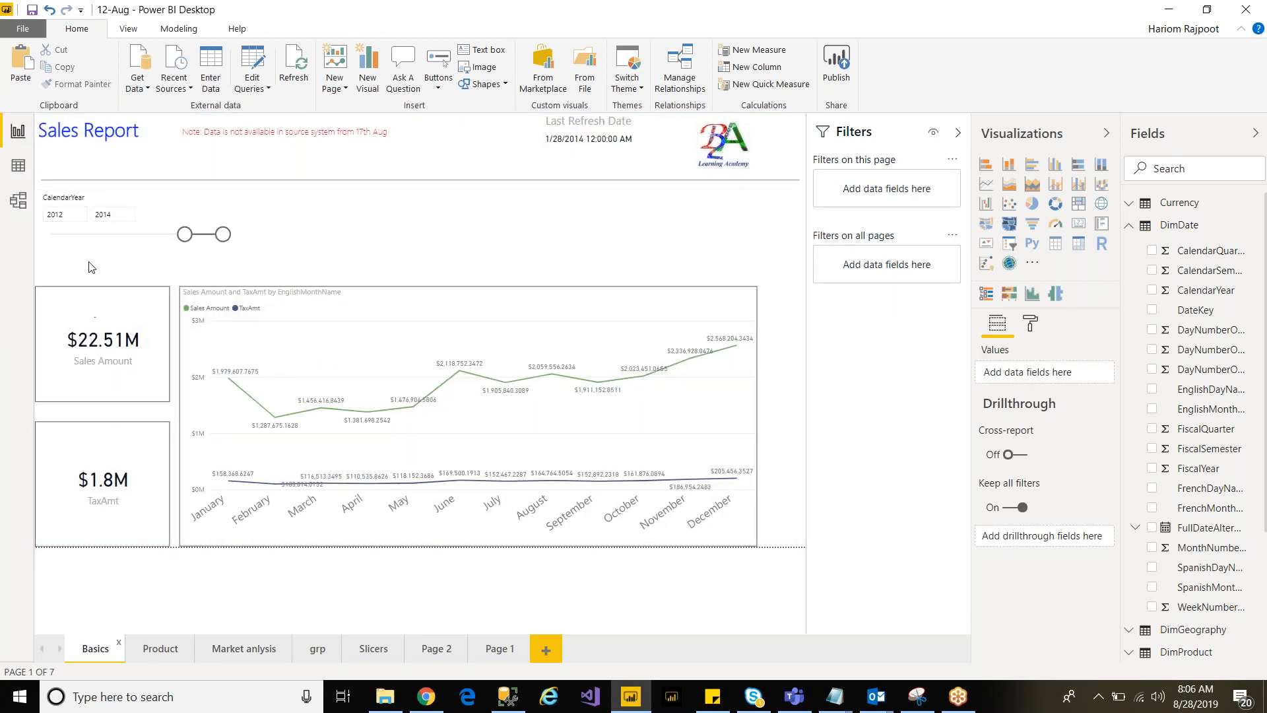
left_click(165, 207)
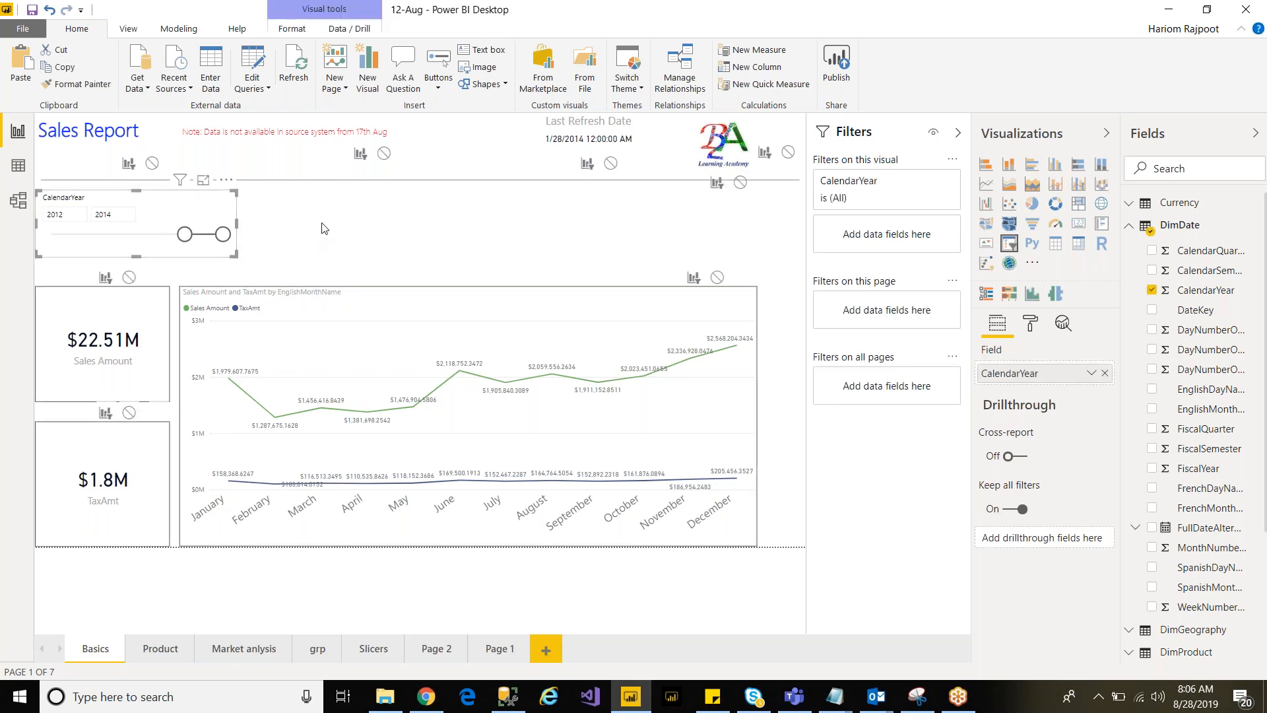
left_click(322, 224)
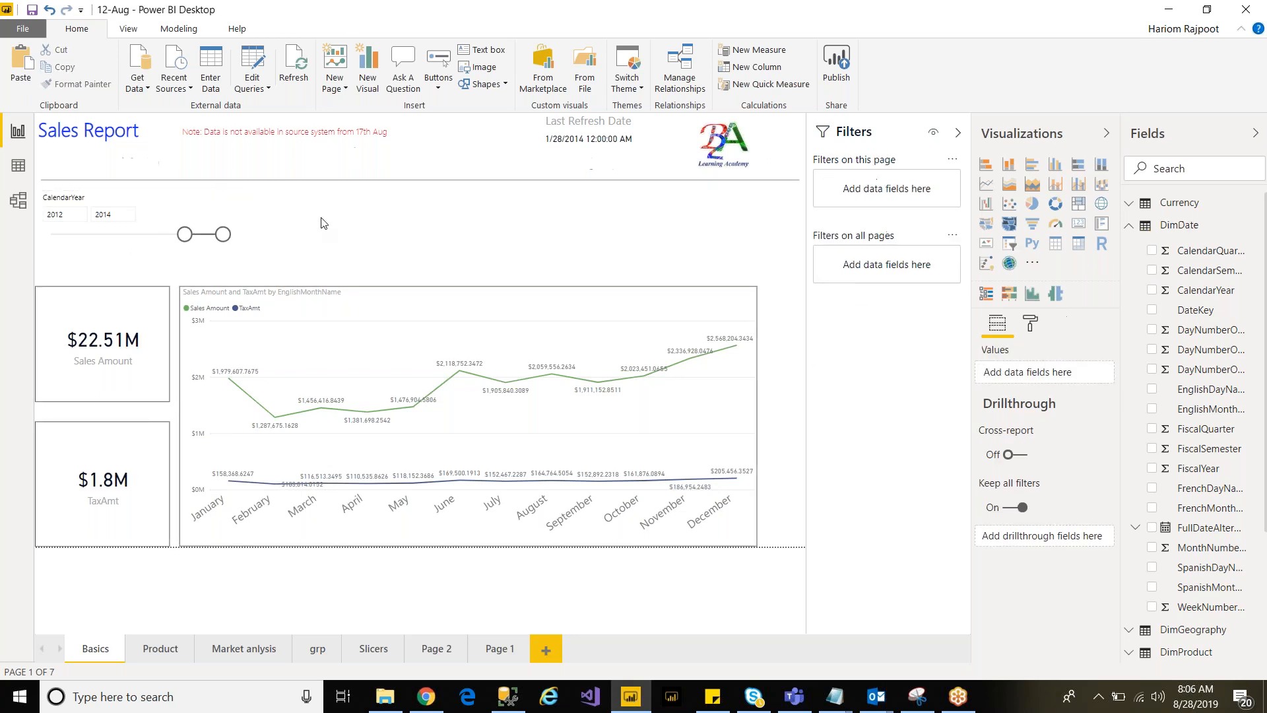
left_click(141, 205)
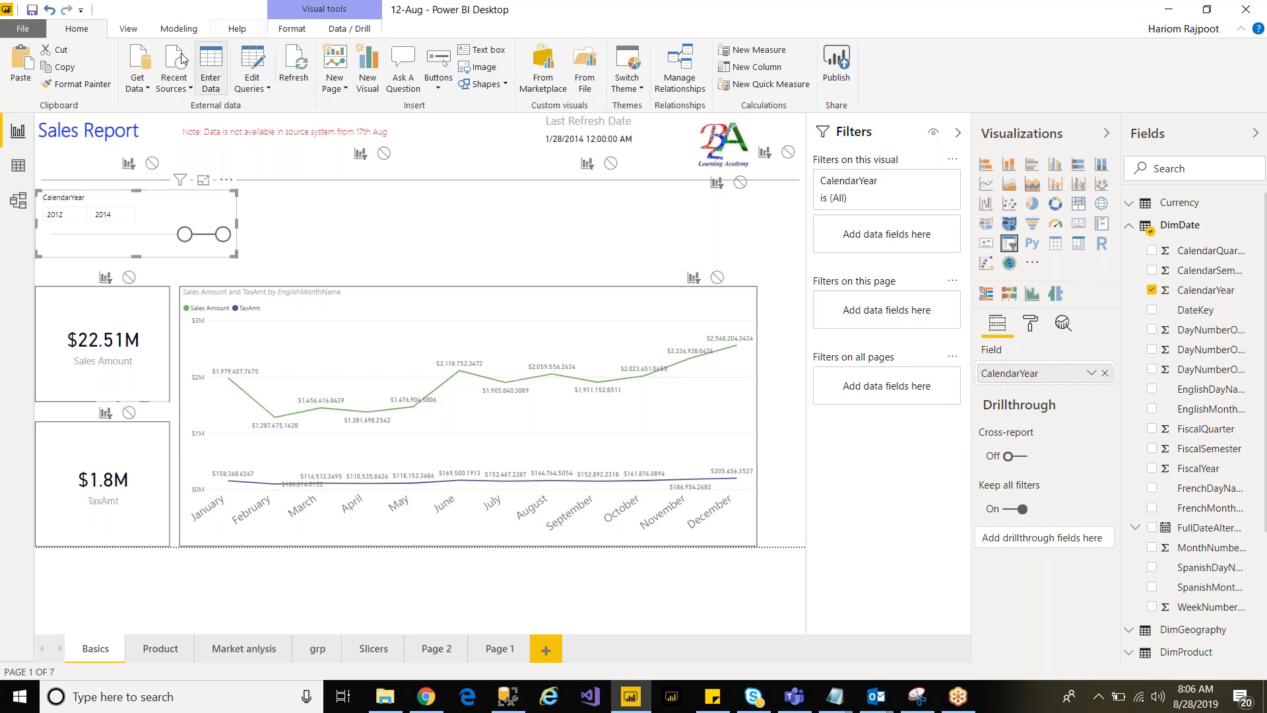
left_click(128, 28)
left_click(78, 29)
Step: On the Product page, move the EnglishProductSubcategoryName slicer down slightly to line up with the Product Category Name slicer
left_click(158, 649)
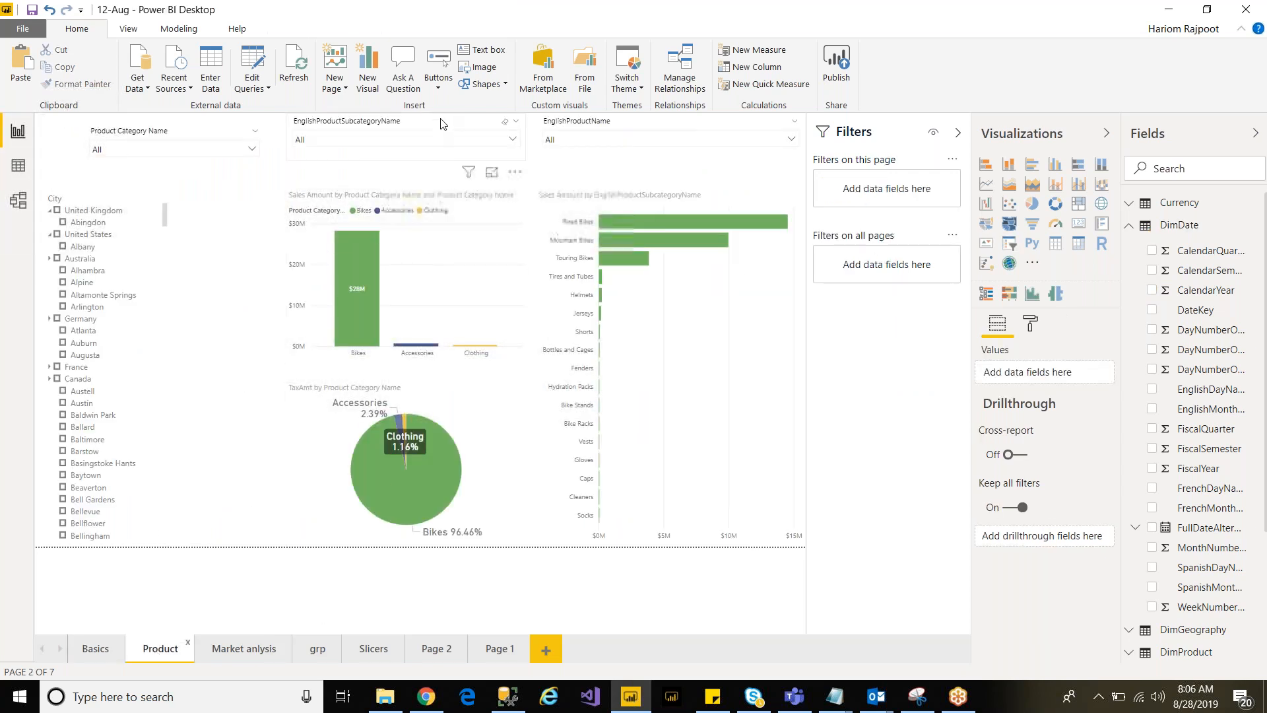
left_click(441, 136)
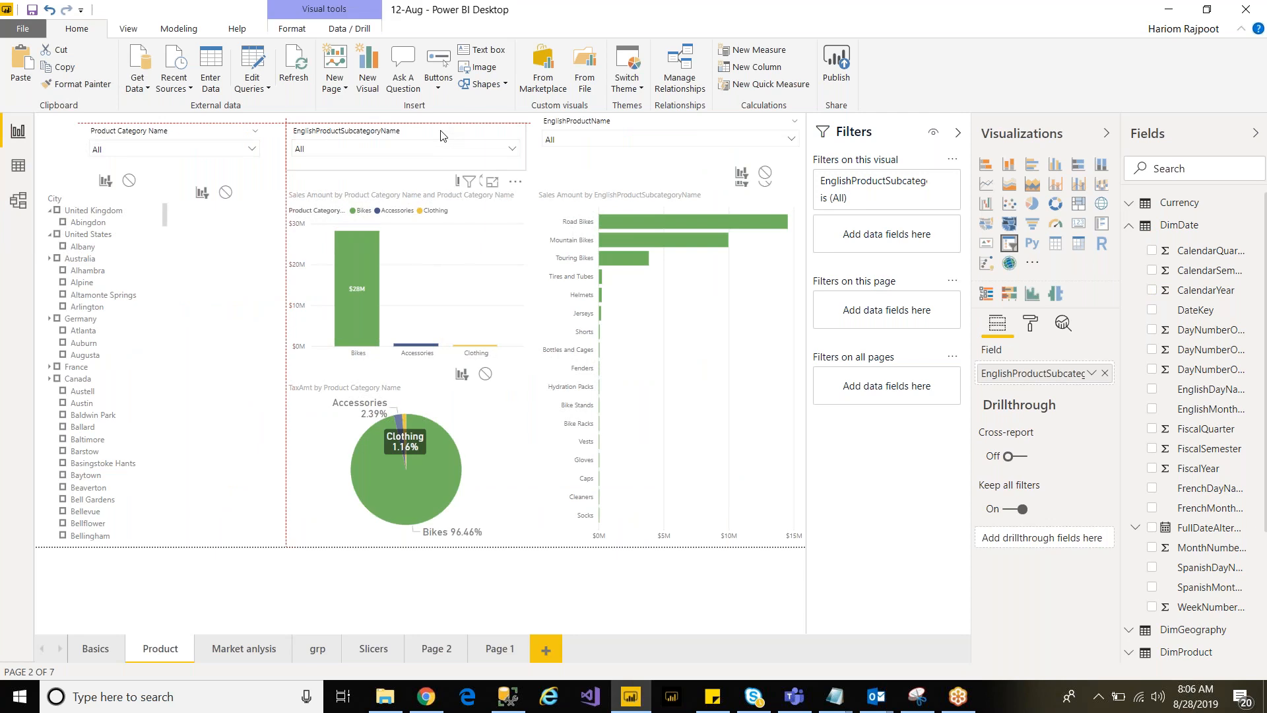
left_click_drag(441, 136, 440, 133)
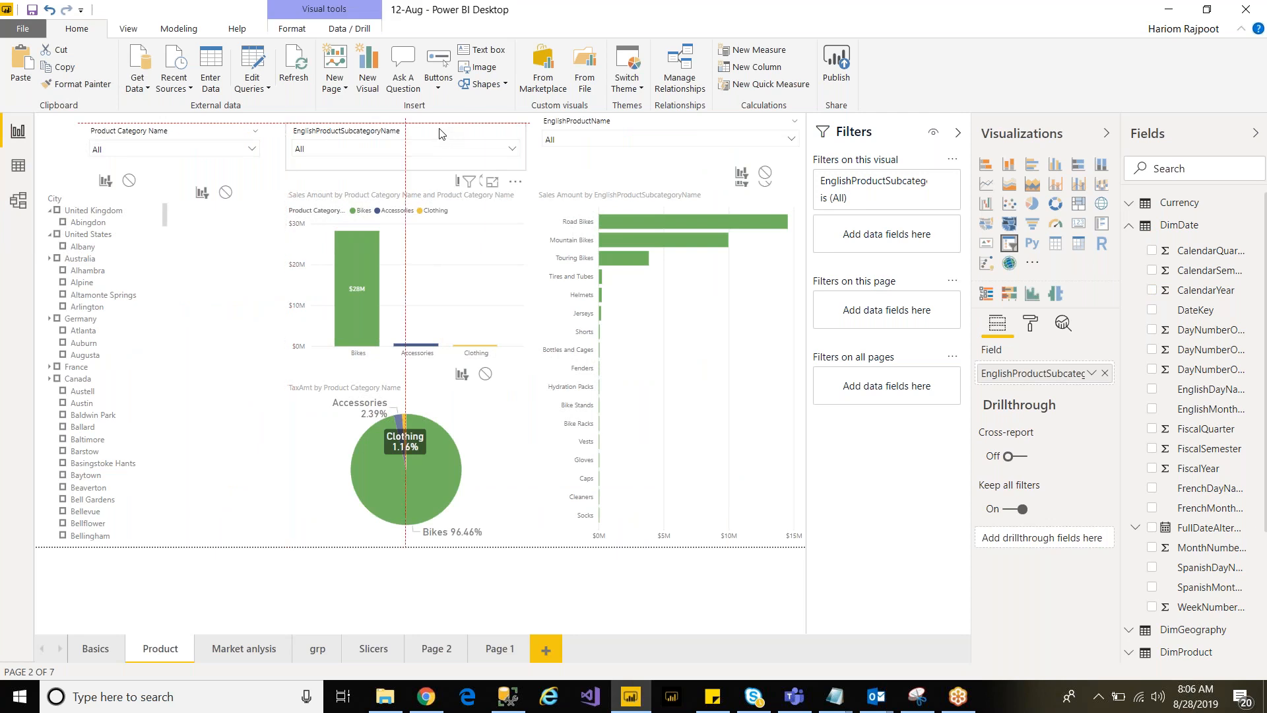
Step: Add a Product Category Name slicer from DimProductCategory above the bar chart on the Market anlysis page
left_click(250, 647)
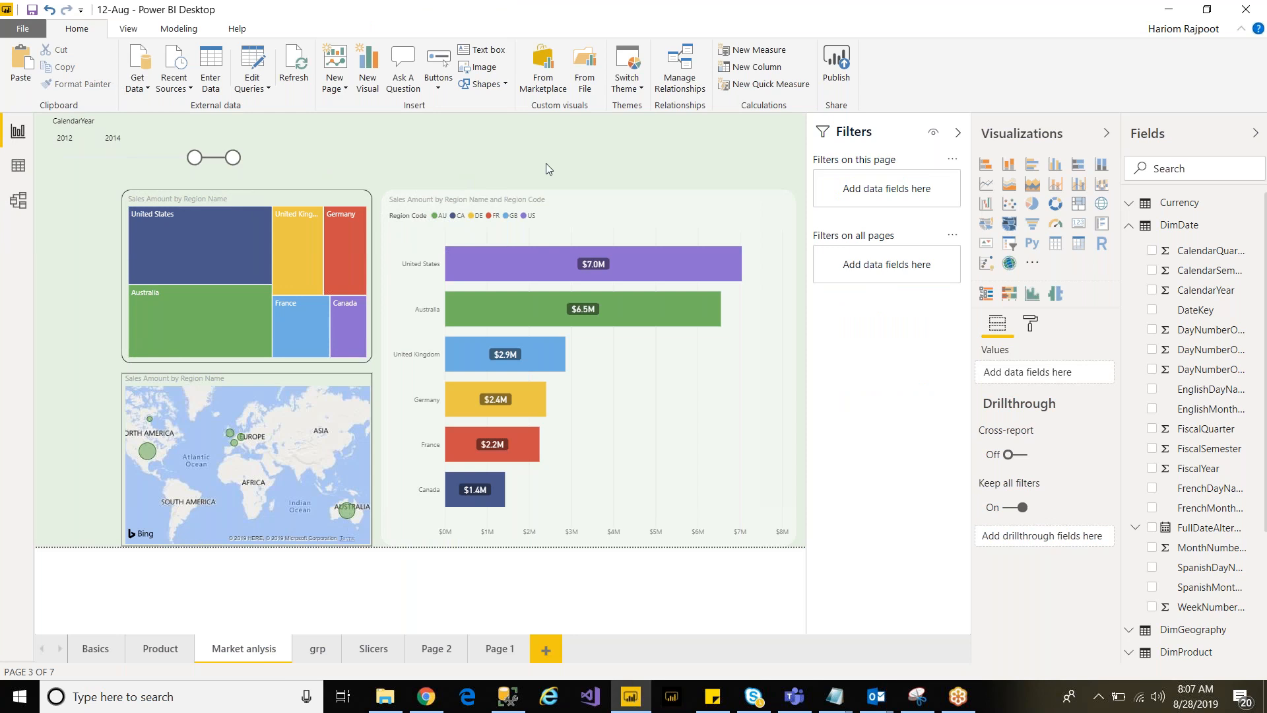
left_click(1130, 225)
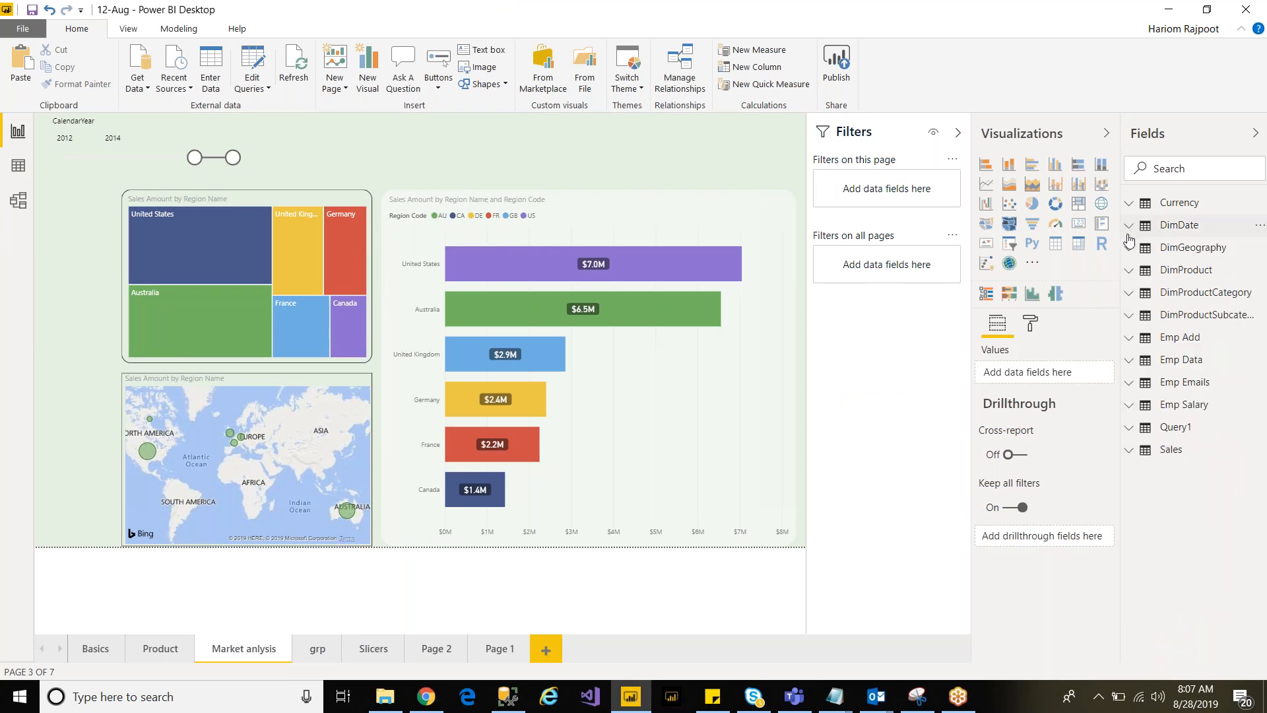
left_click(1129, 293)
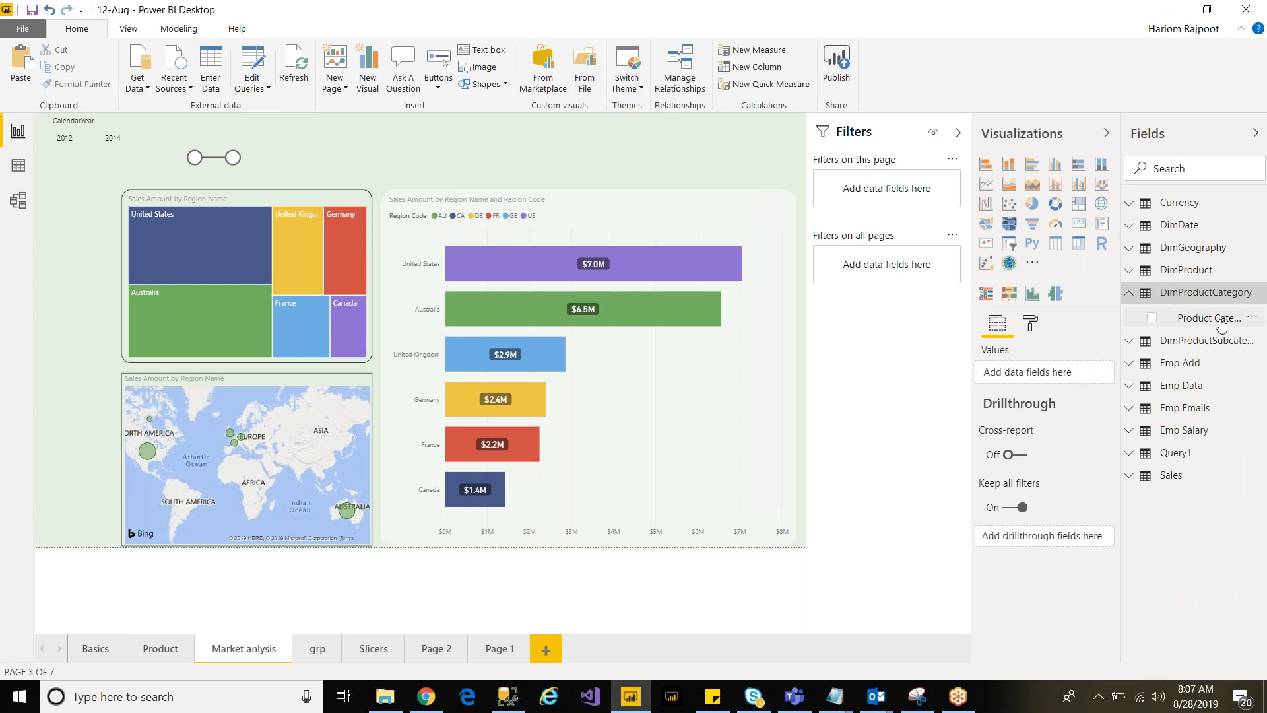
left_click_drag(1027, 296, 464, 139)
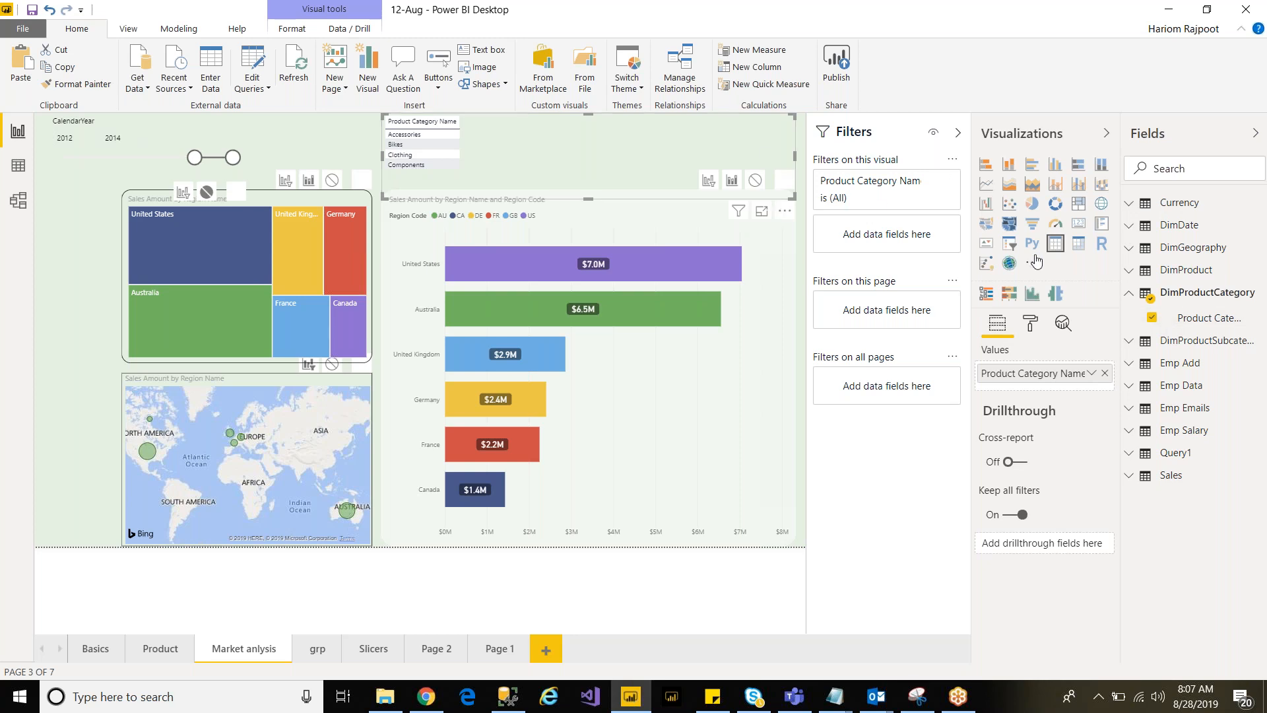
left_click(1009, 243)
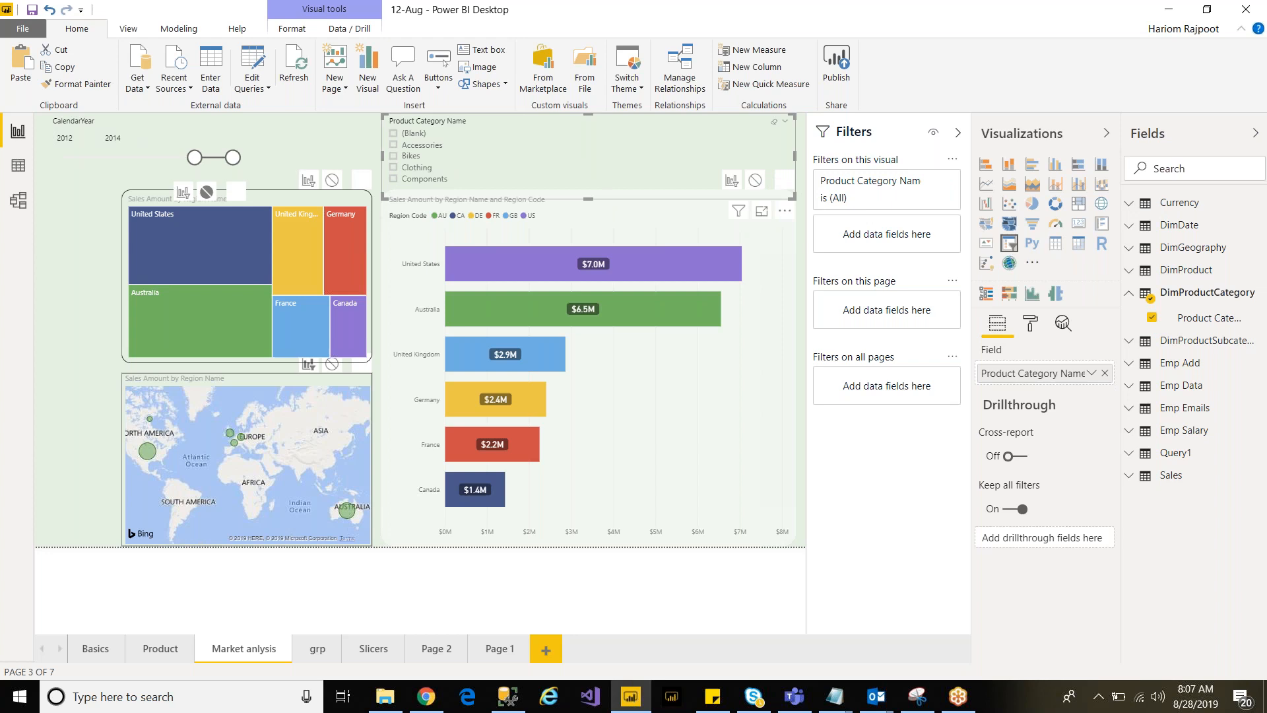
Step: Change the Product Category Name slicer to a dropdown and shrink it to about half the bar chart's width
left_click(786, 123)
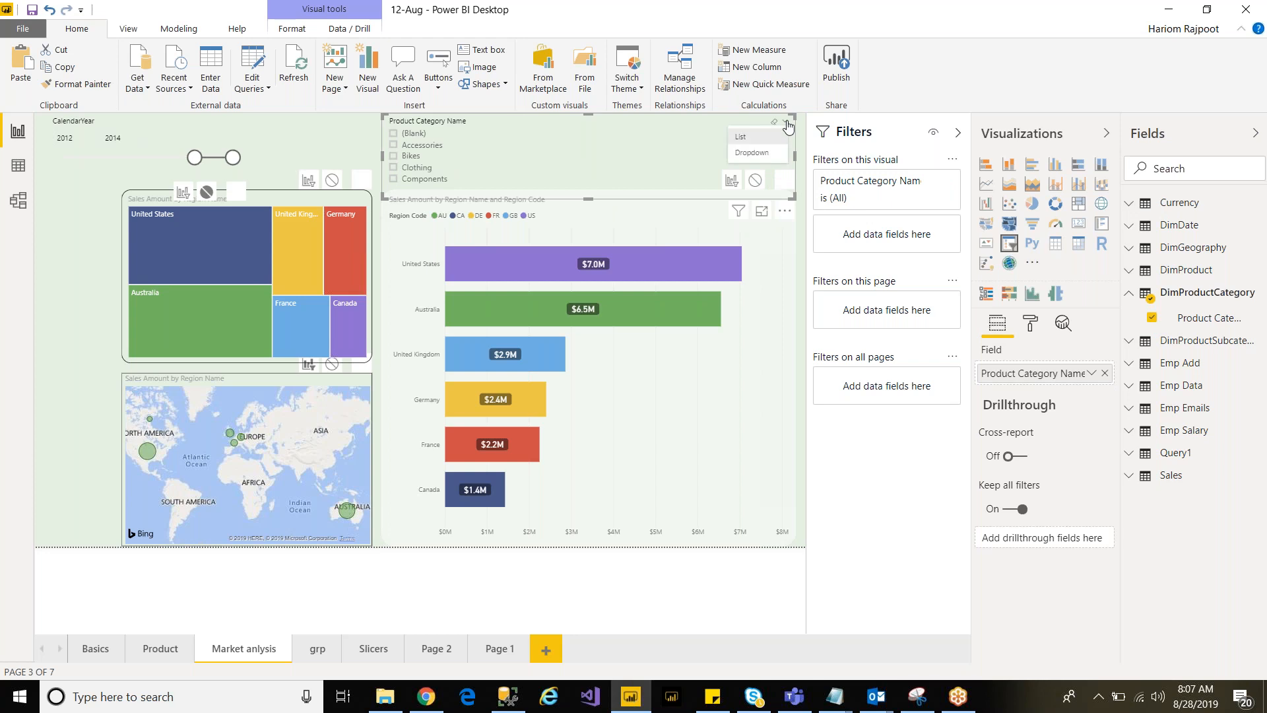
left_click(750, 153)
left_click_drag(588, 197, 586, 161)
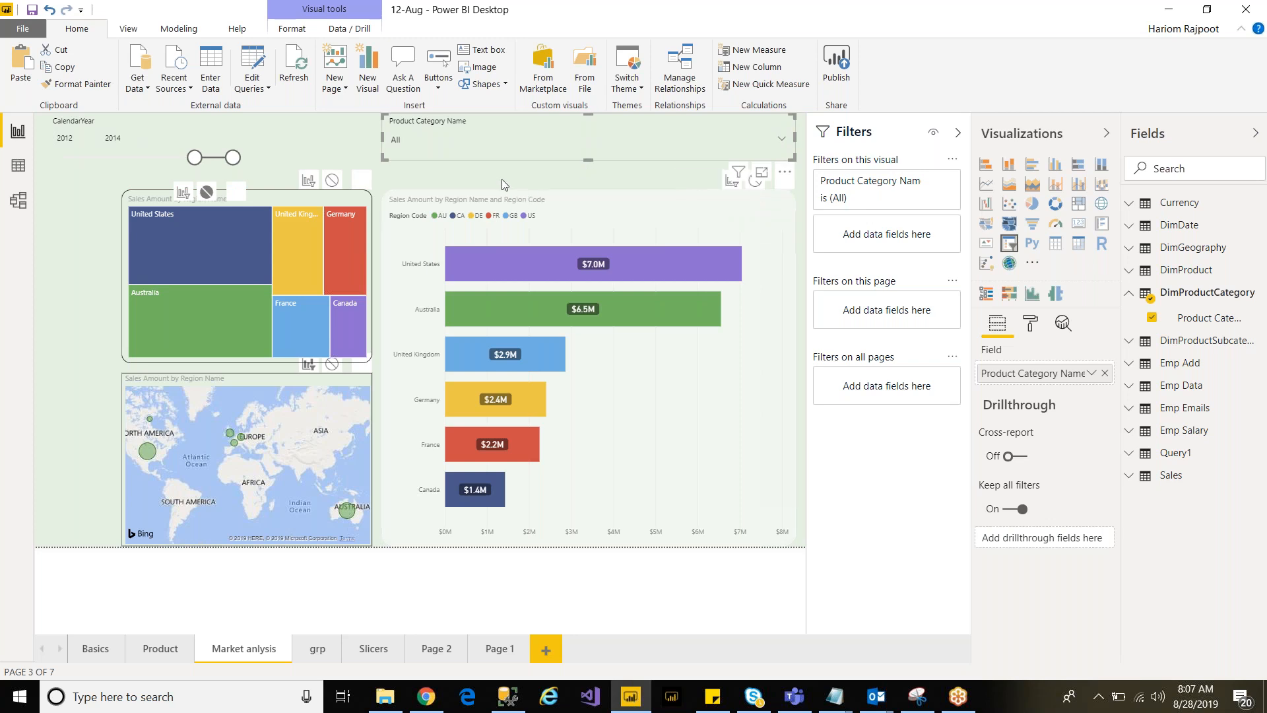
left_click_drag(379, 139, 588, 146)
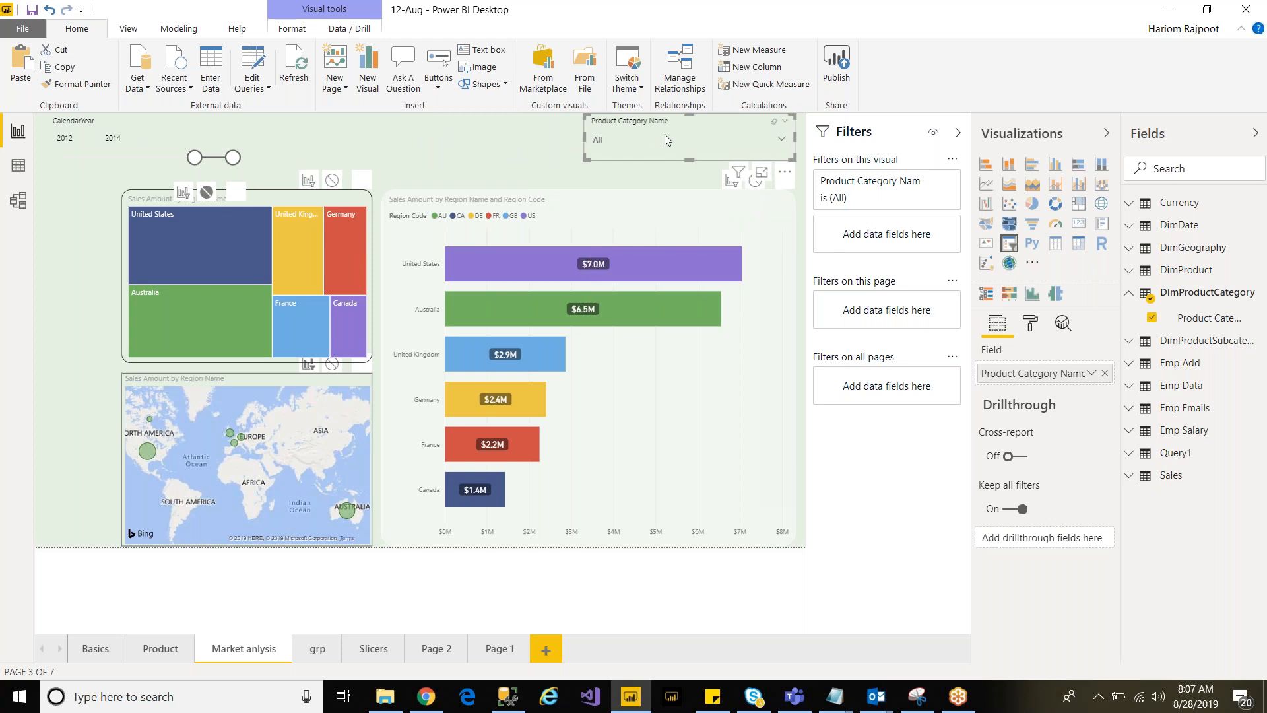
Step: Filter the Market anlysis page to Accessories with the Product Category Name slicer and collapse its list
left_click(476, 140)
left_click(628, 138)
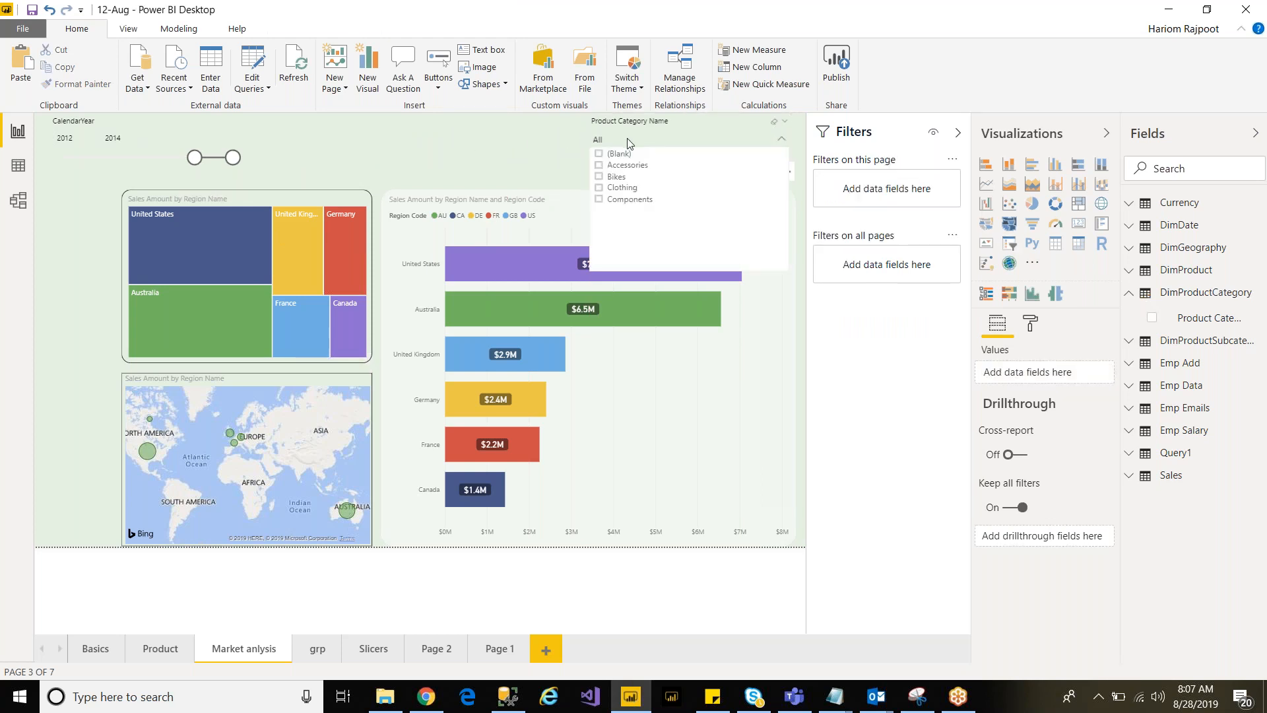
left_click(600, 165)
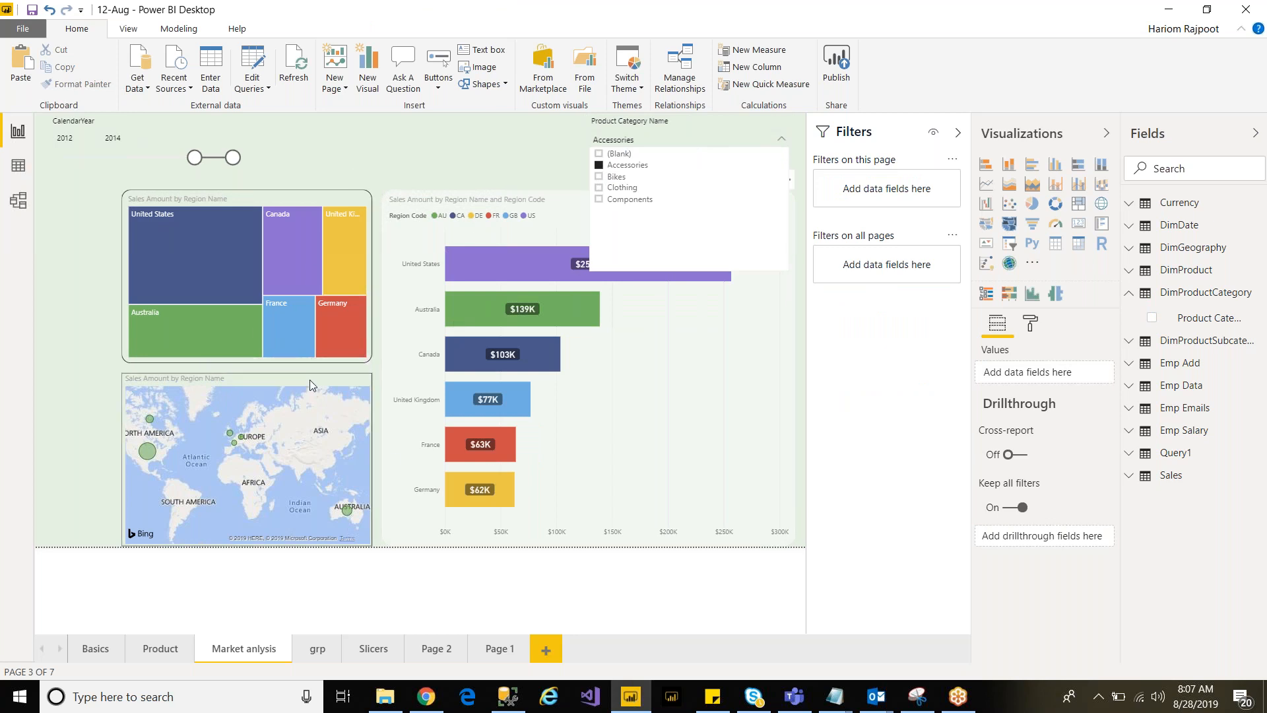
left_click(679, 138)
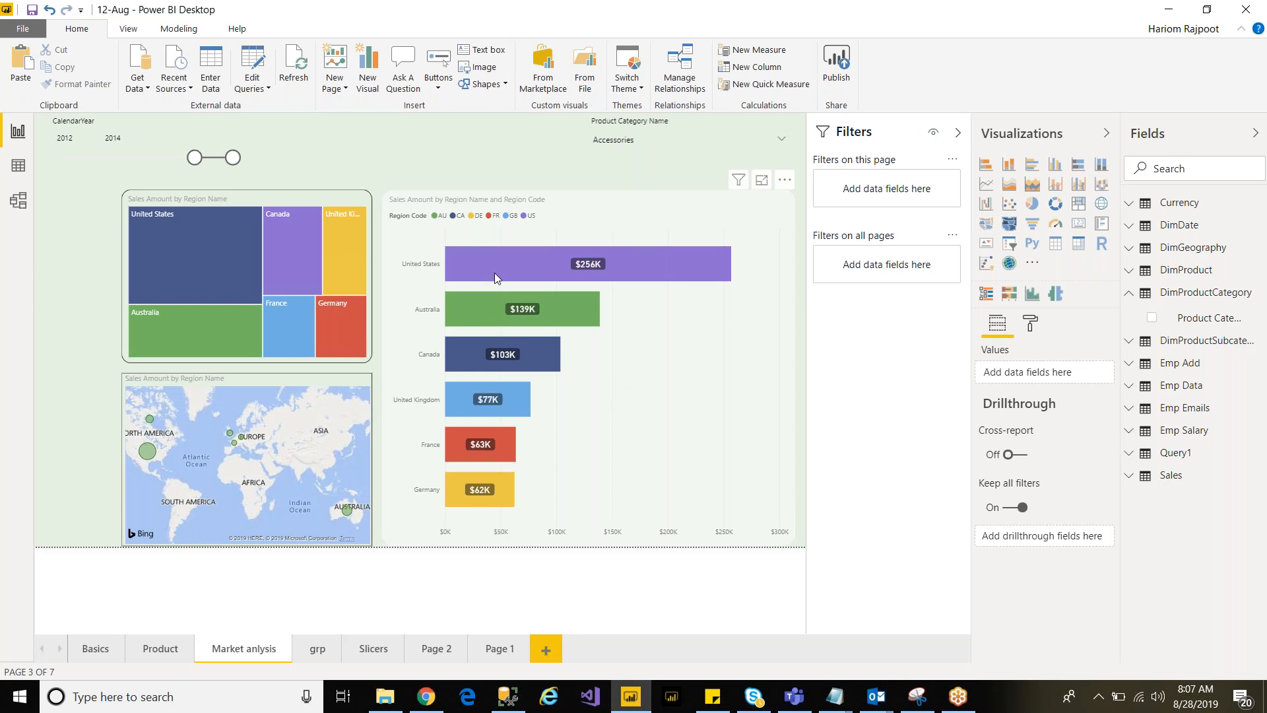
Step: Compare the Product Category Name slicer's selection on the Market anlysis page with the slicers on the Product page
mouse_move(496, 272)
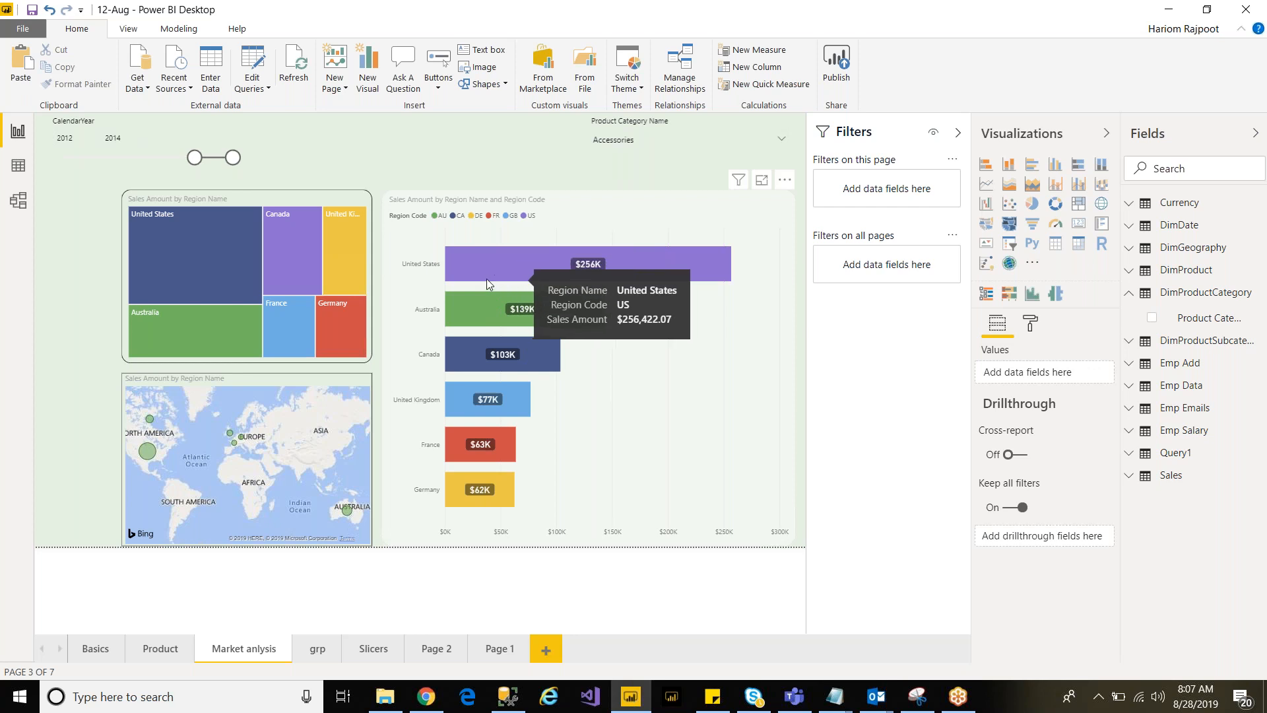
mouse_move(260, 246)
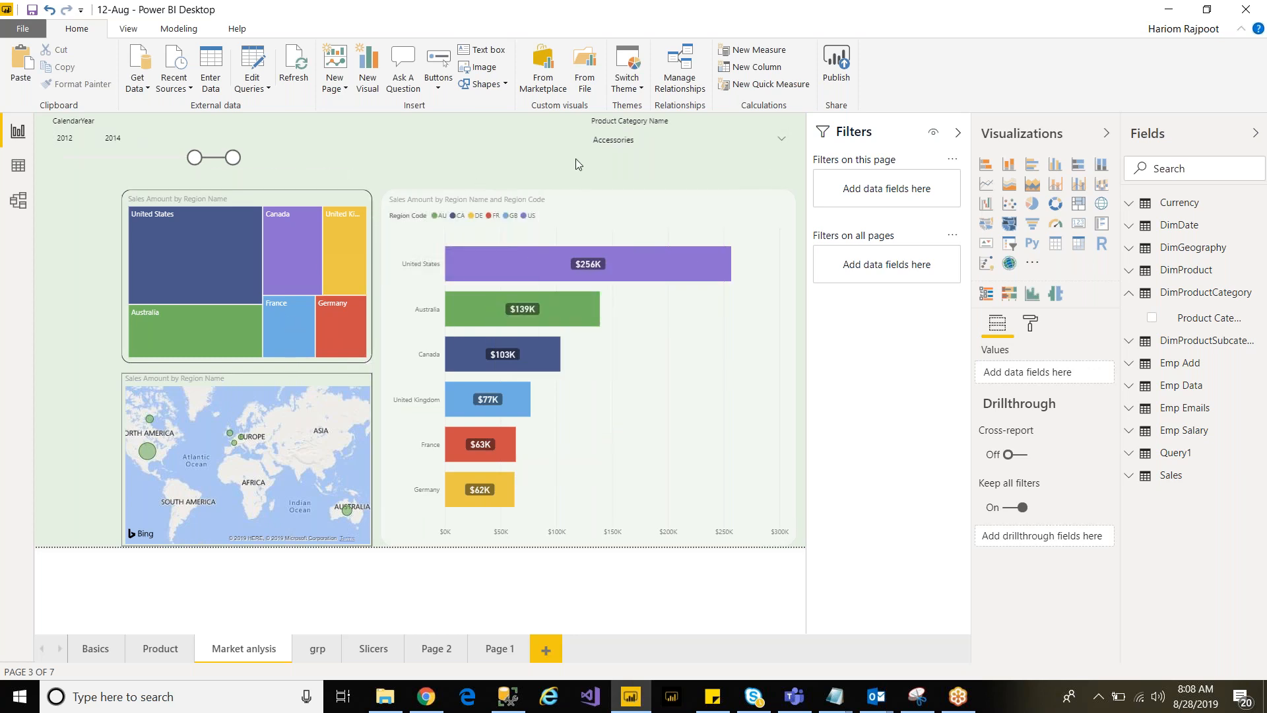
left_click(627, 144)
left_click(525, 137)
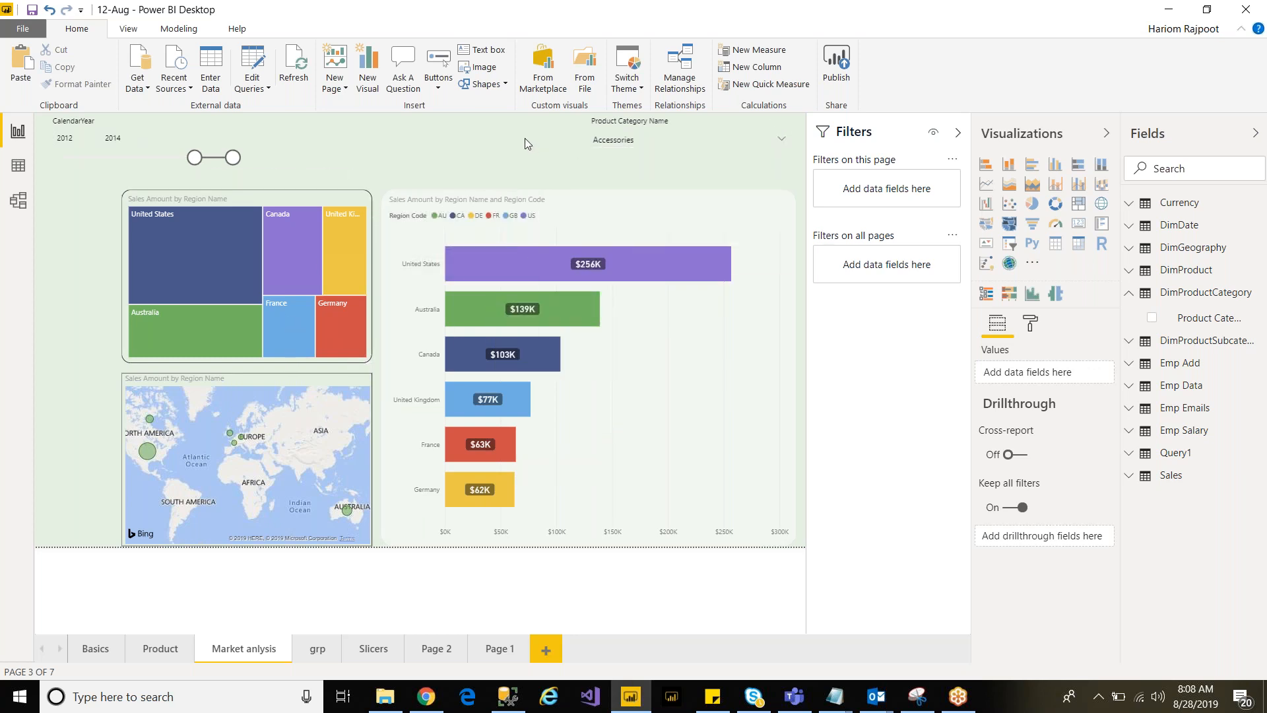
left_click(151, 651)
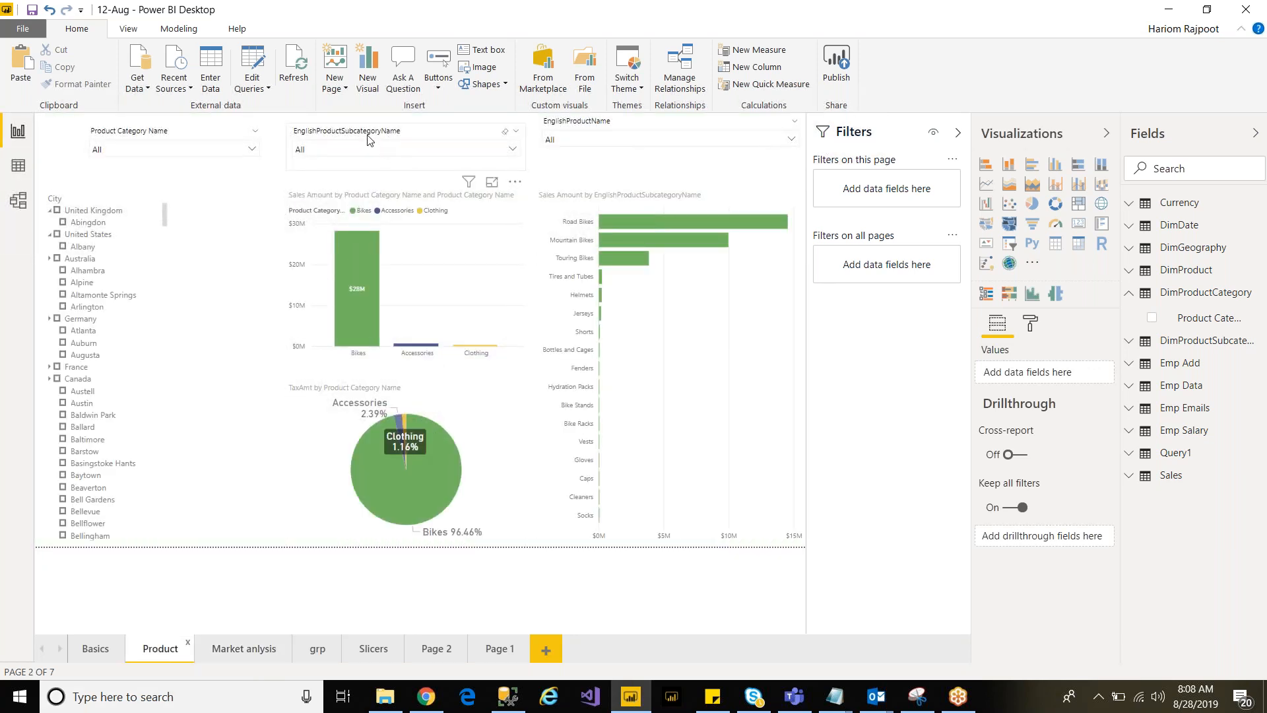
left_click(348, 155)
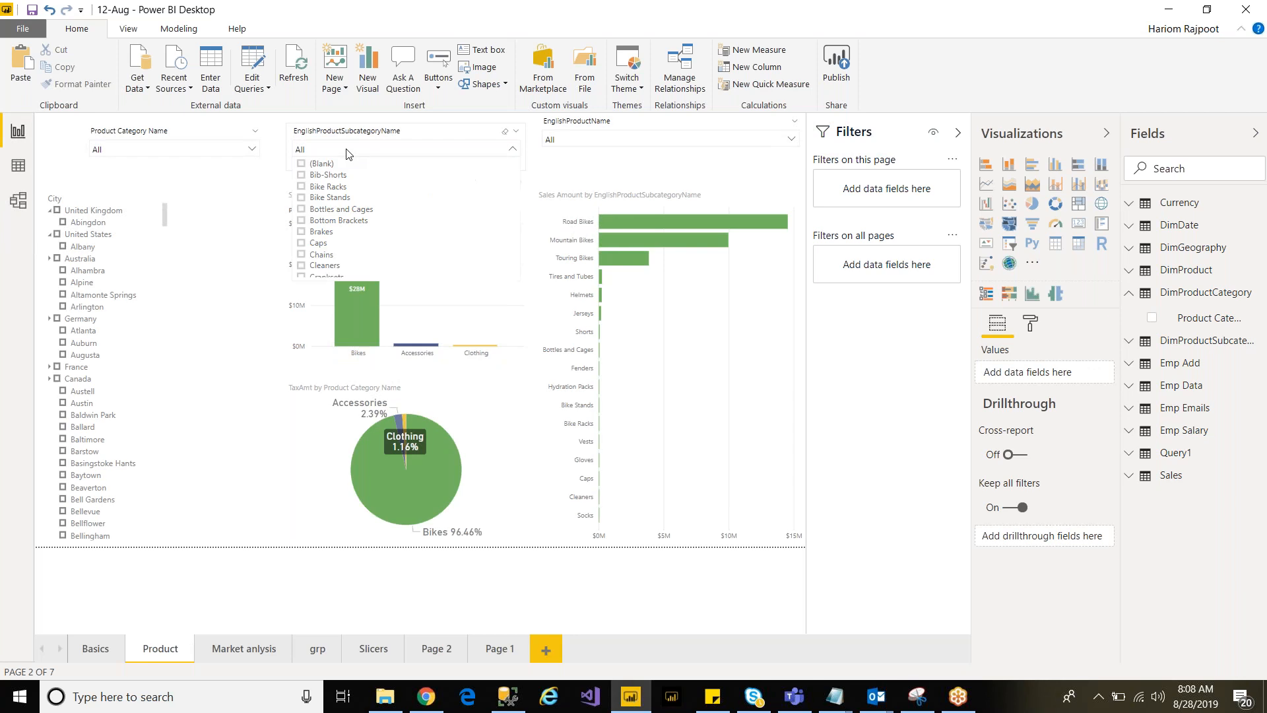
left_click(173, 151)
left_click(104, 153)
Step: Display the sync slicer settings for the Product page's Product Category Name slicer
left_click(137, 136)
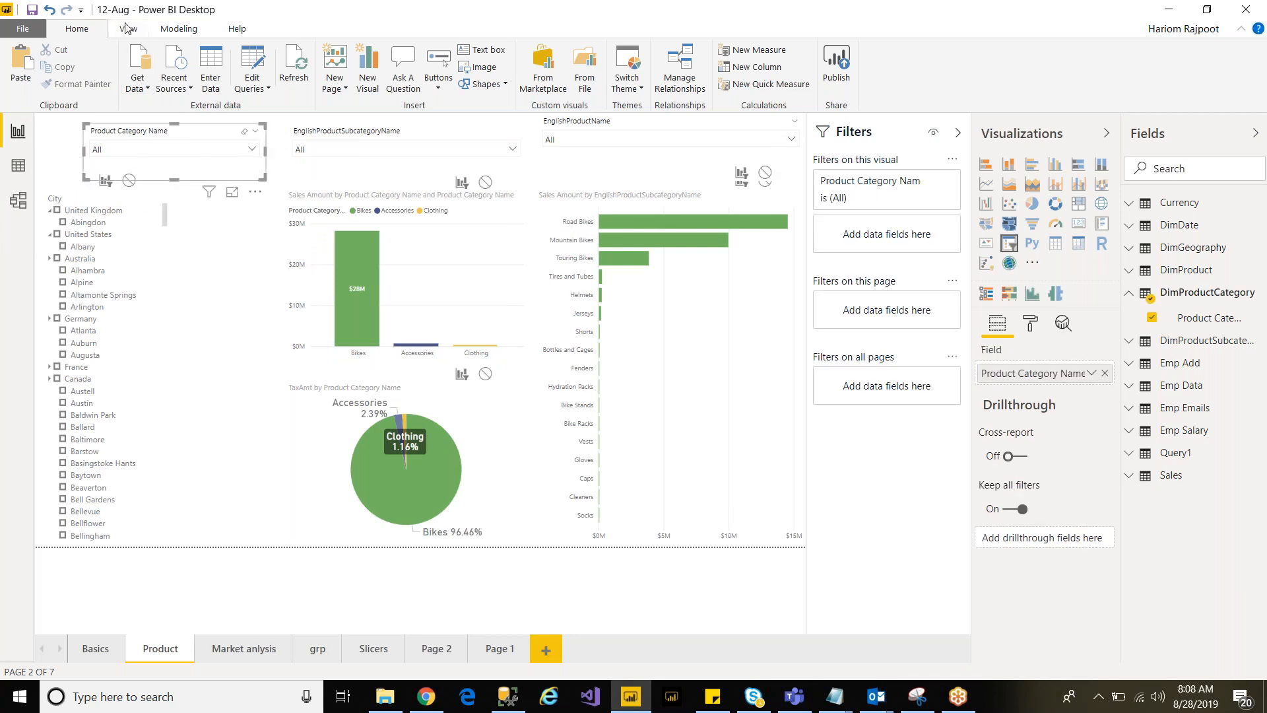
left_click(128, 29)
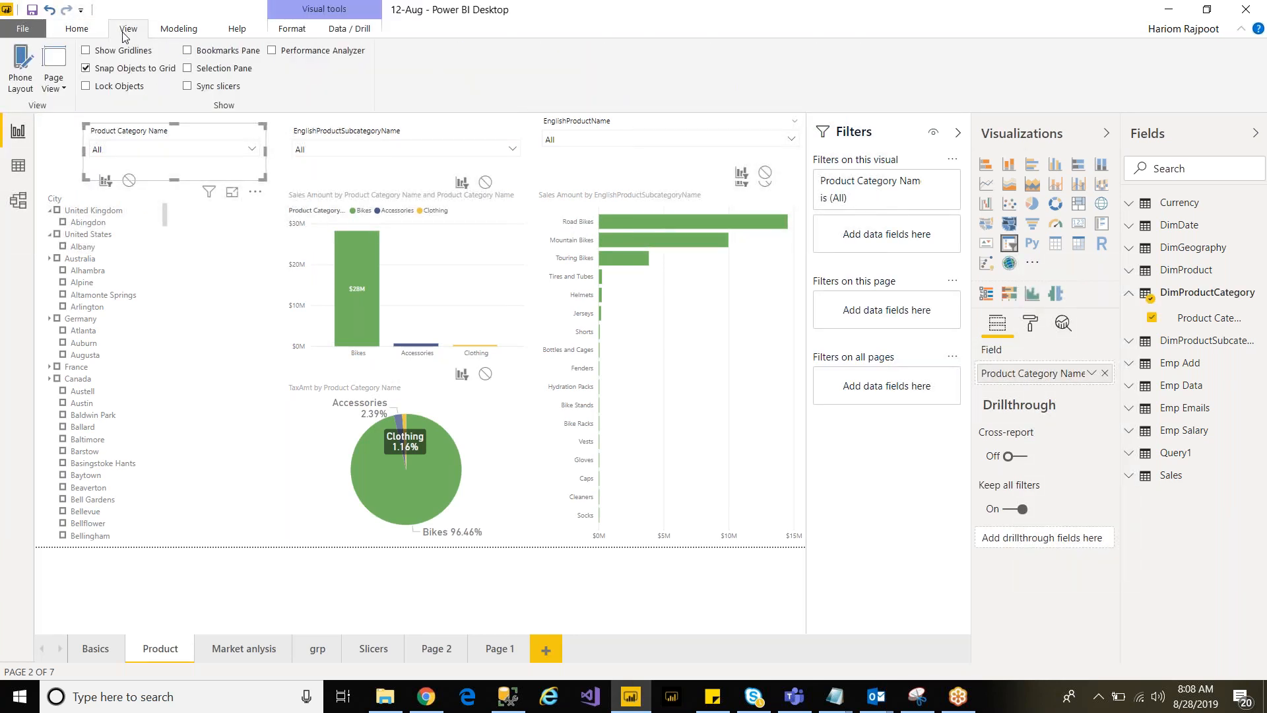
left_click(188, 69)
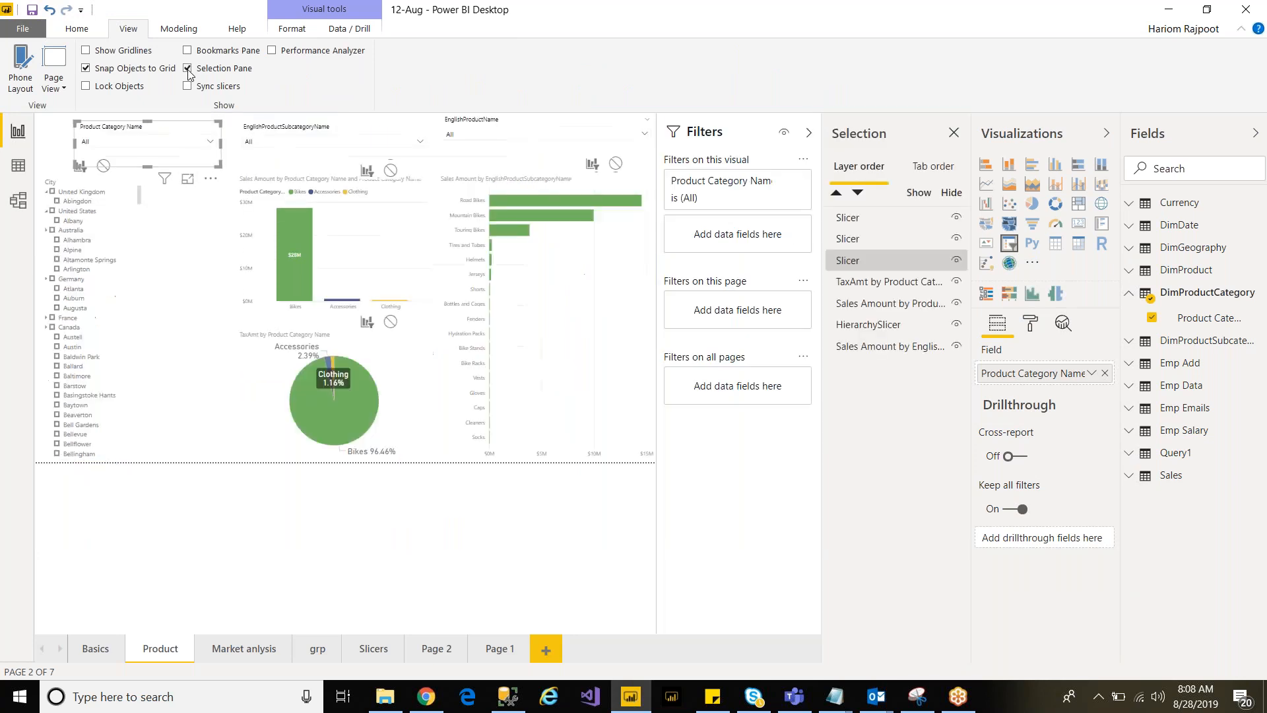
left_click(188, 69)
left_click(187, 86)
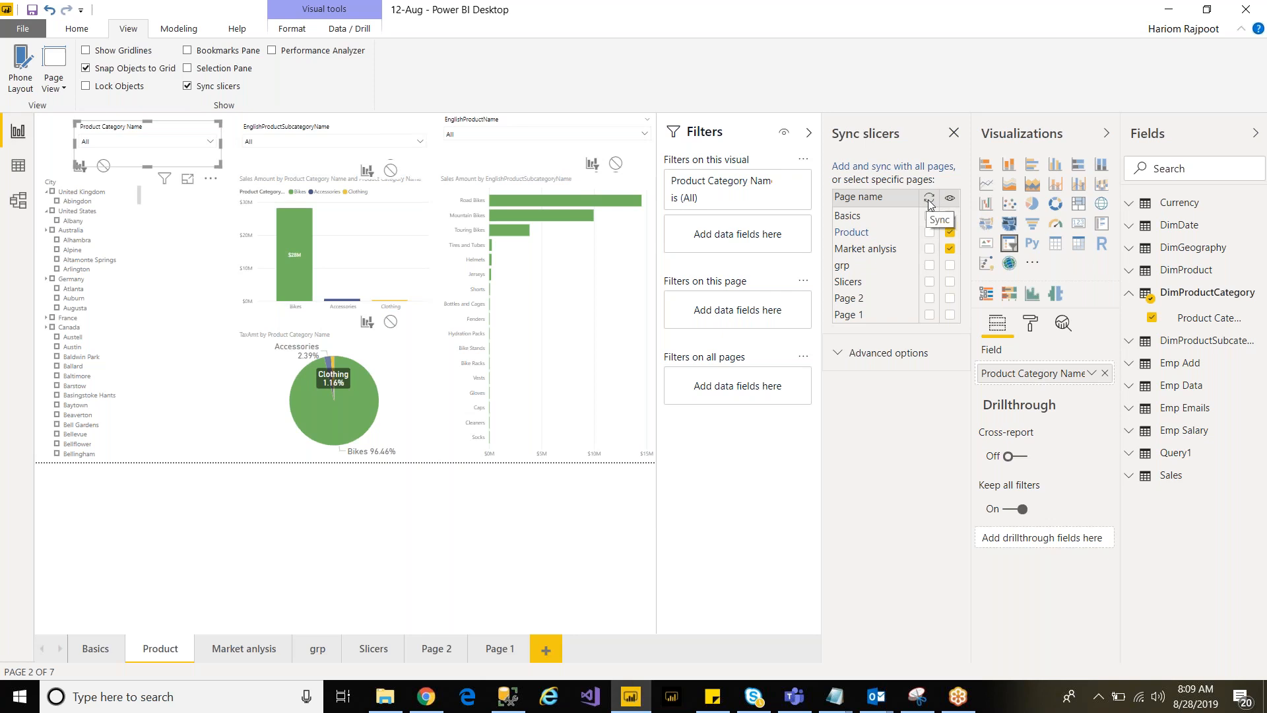
Step: Sync the Product Category Name slicer between the Product and Market anlysis pages, keeping it visible on both
left_click(949, 248)
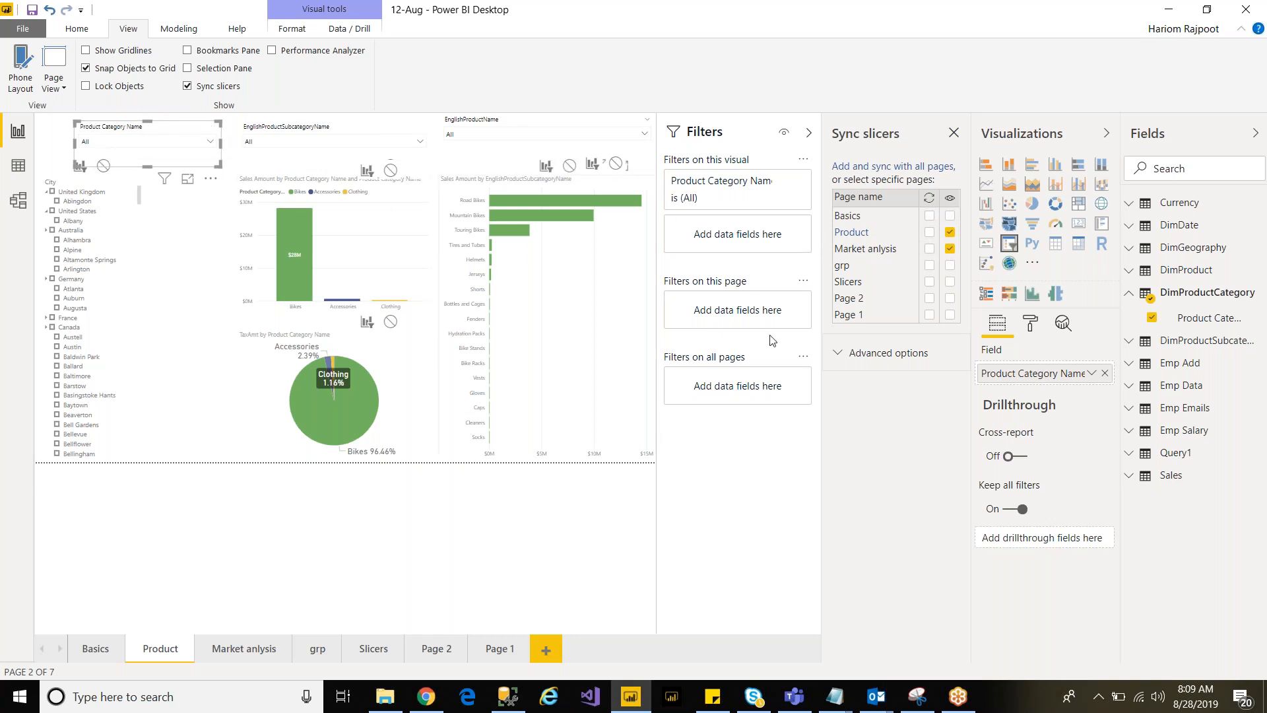
left_click(950, 248)
left_click(930, 252)
left_click(929, 233)
Step: Filter the Product page to Bikes with the Product Category Name slicer and check the synced slicer on the Market anlysis page
left_click(212, 145)
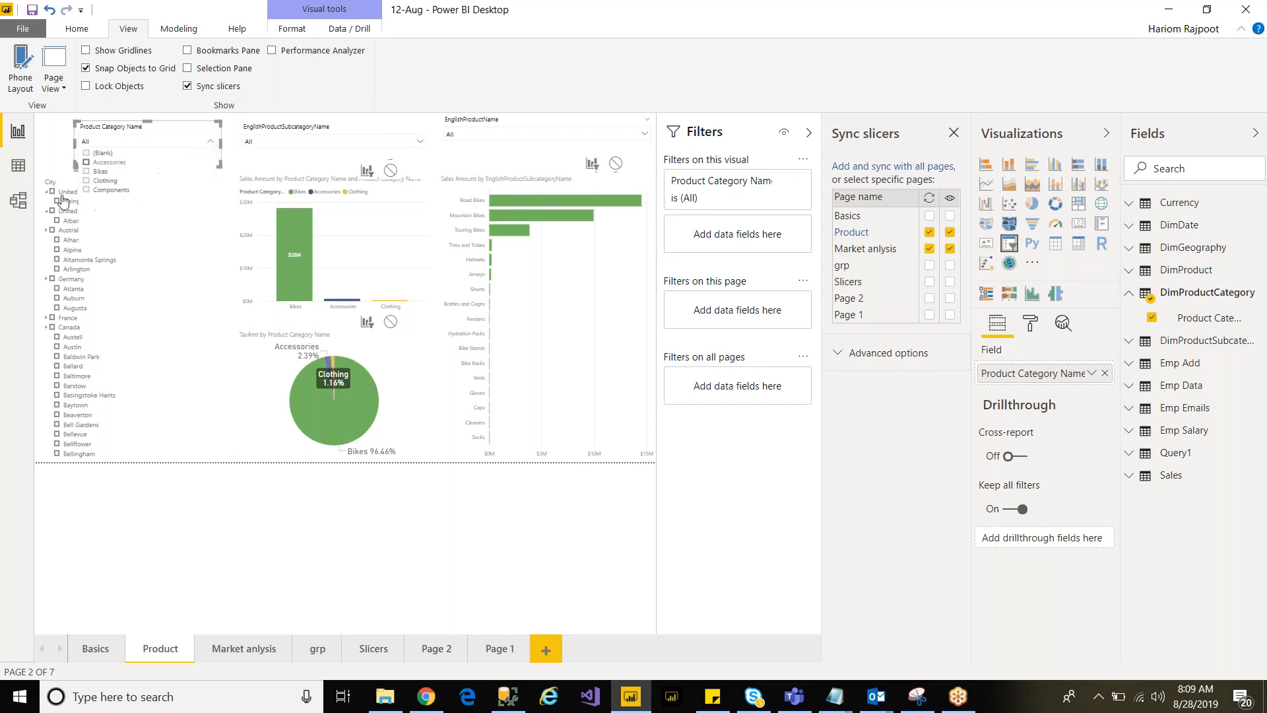
left_click(88, 172)
left_click(146, 139)
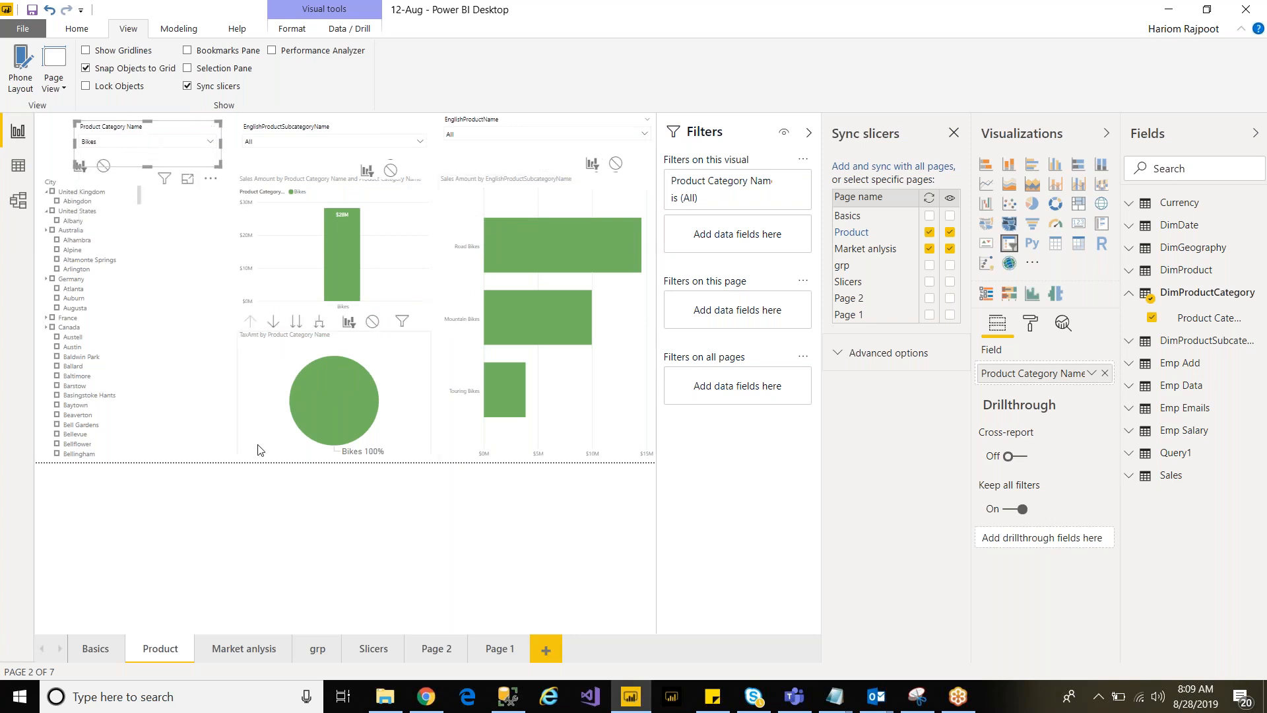
left_click(229, 649)
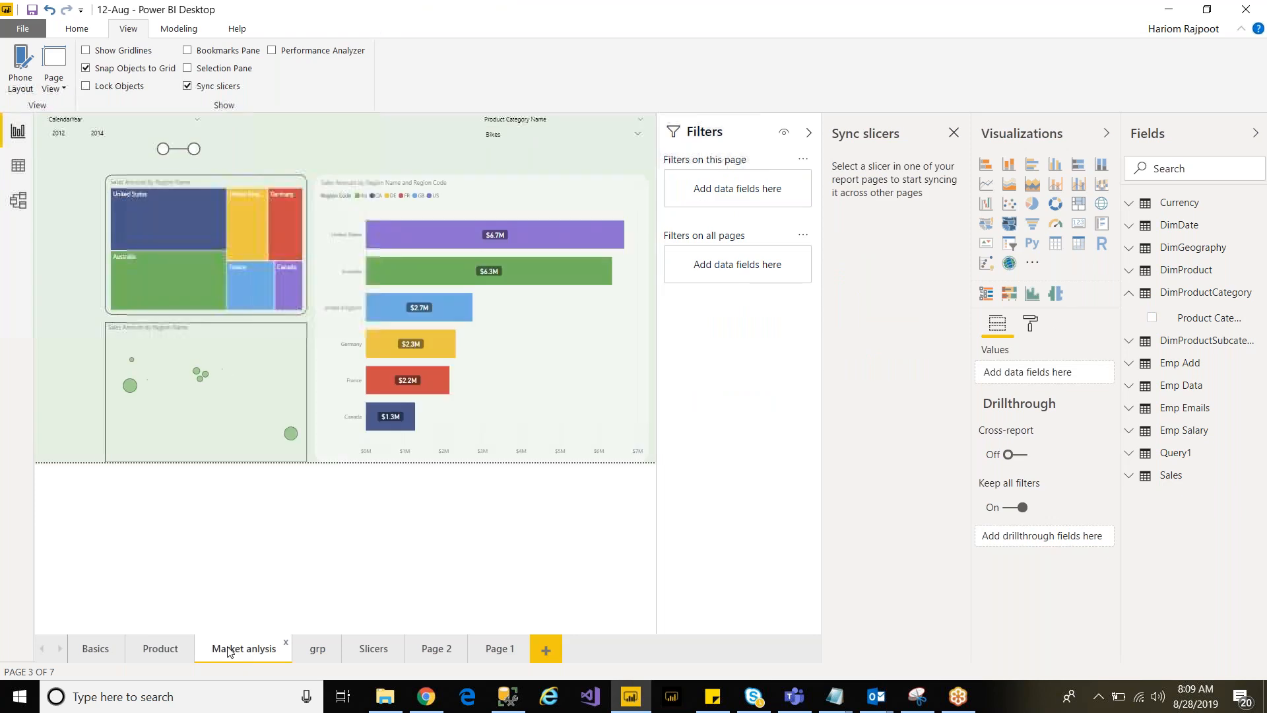
left_click(532, 129)
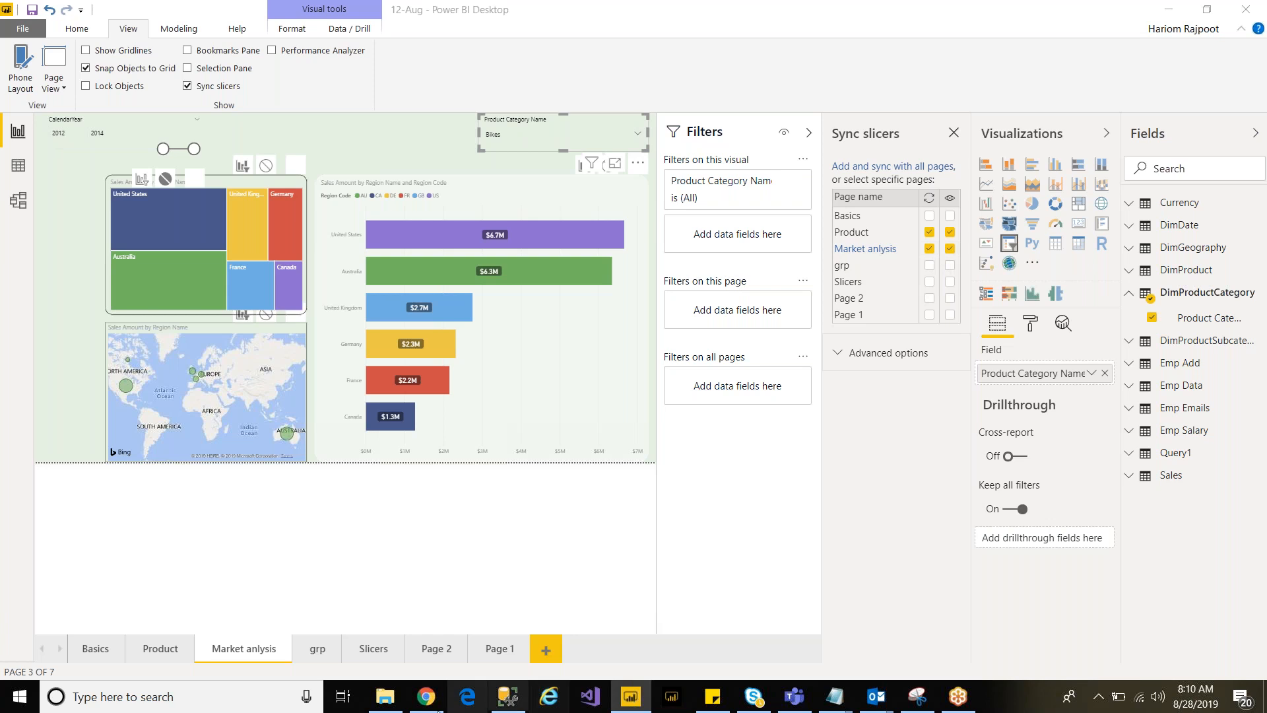
Step: Change the page size type of the grp page to Custom
left_click(316, 651)
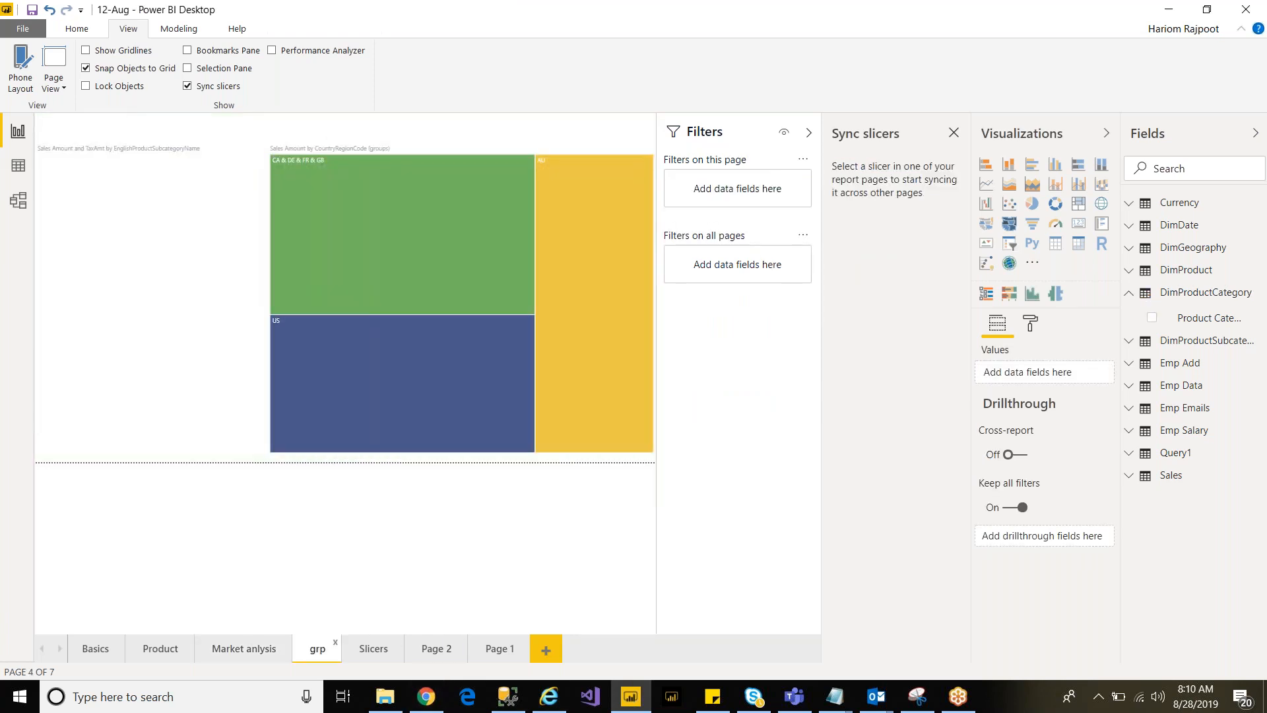
left_click(253, 651)
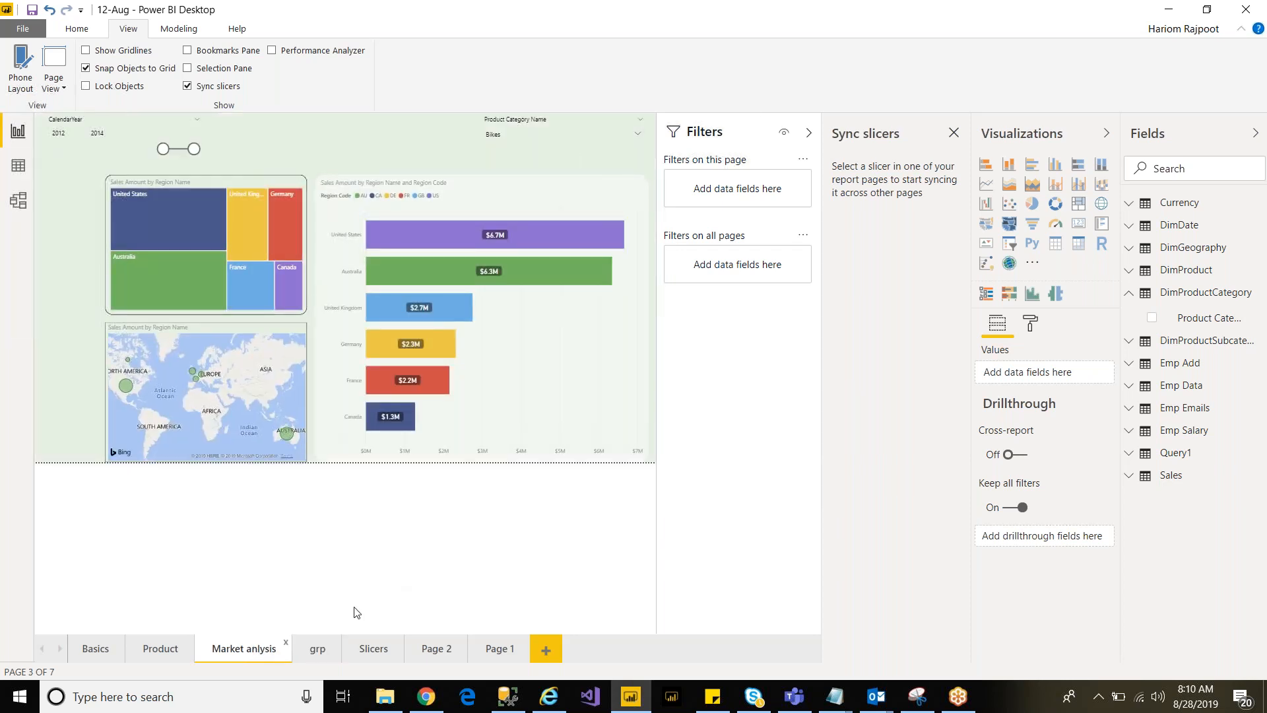
left_click(315, 652)
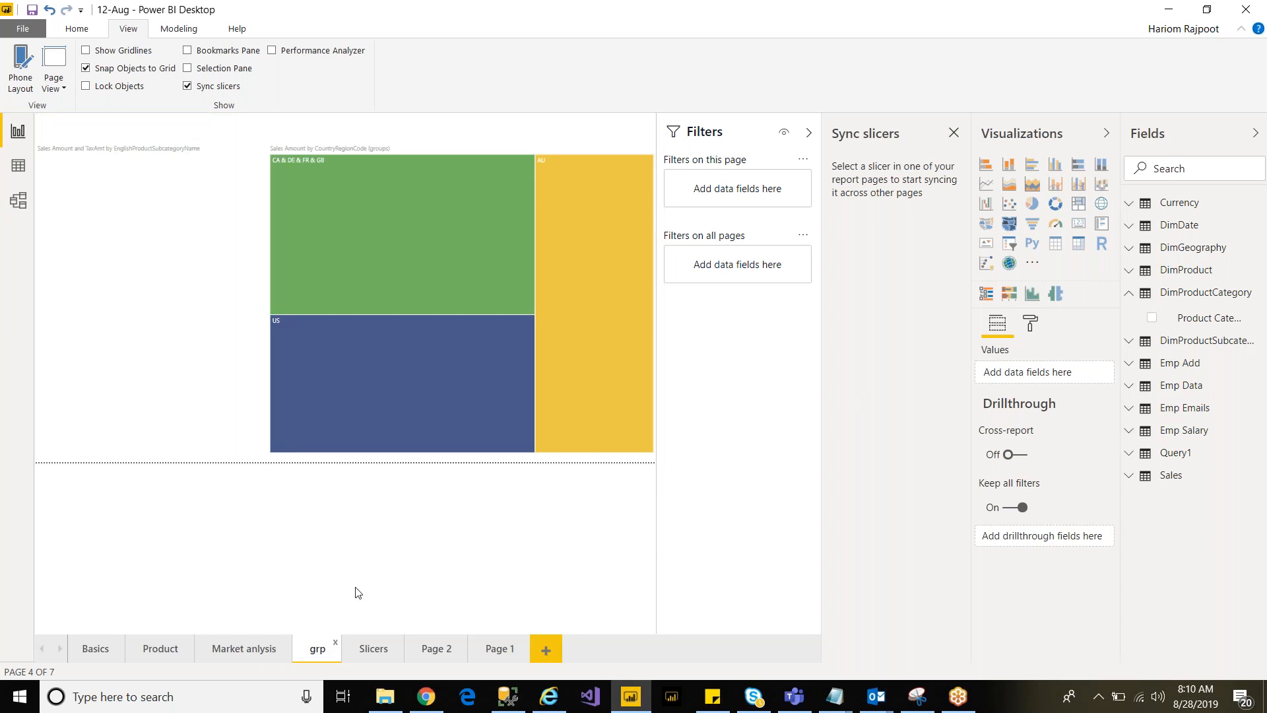
left_click(78, 30)
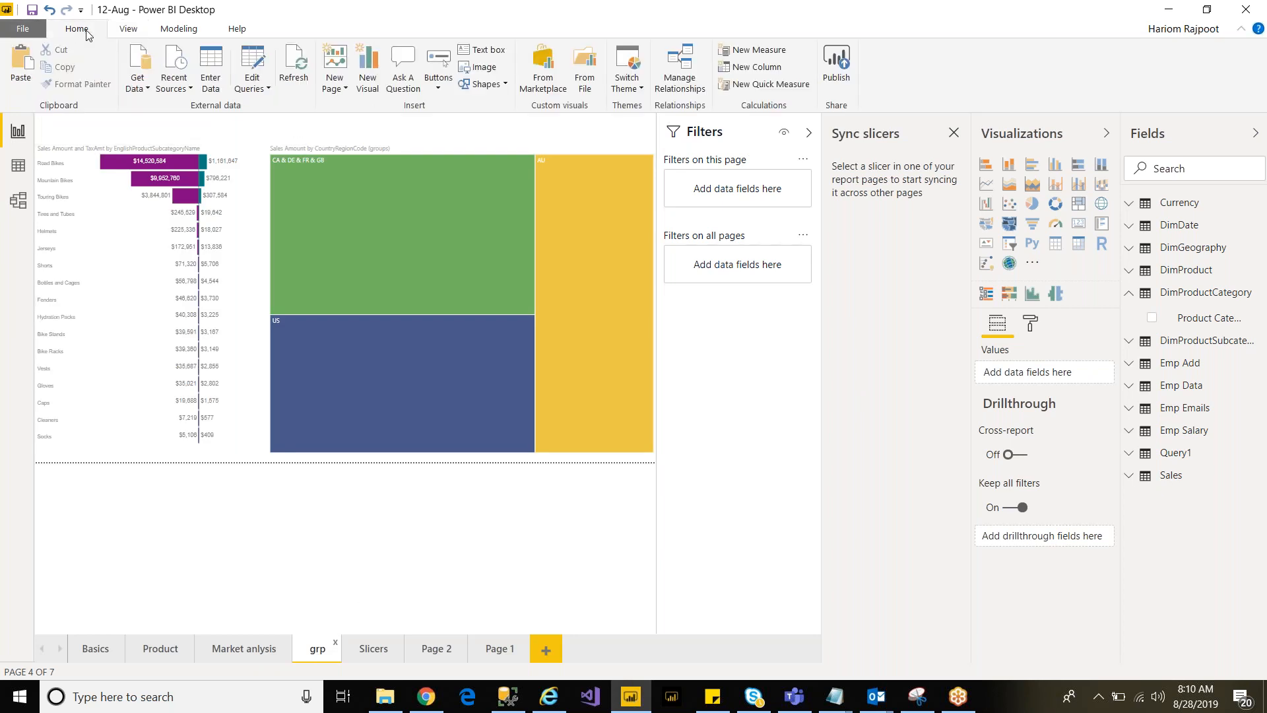
left_click(126, 32)
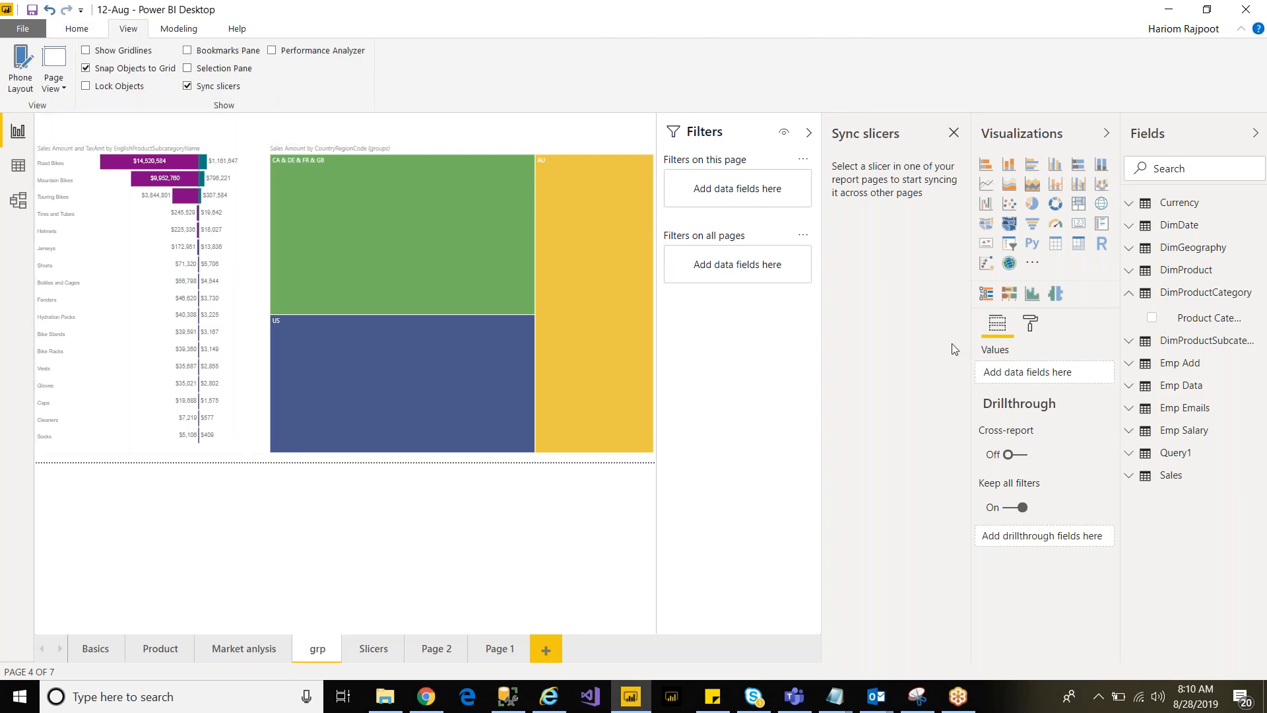
left_click(1038, 324)
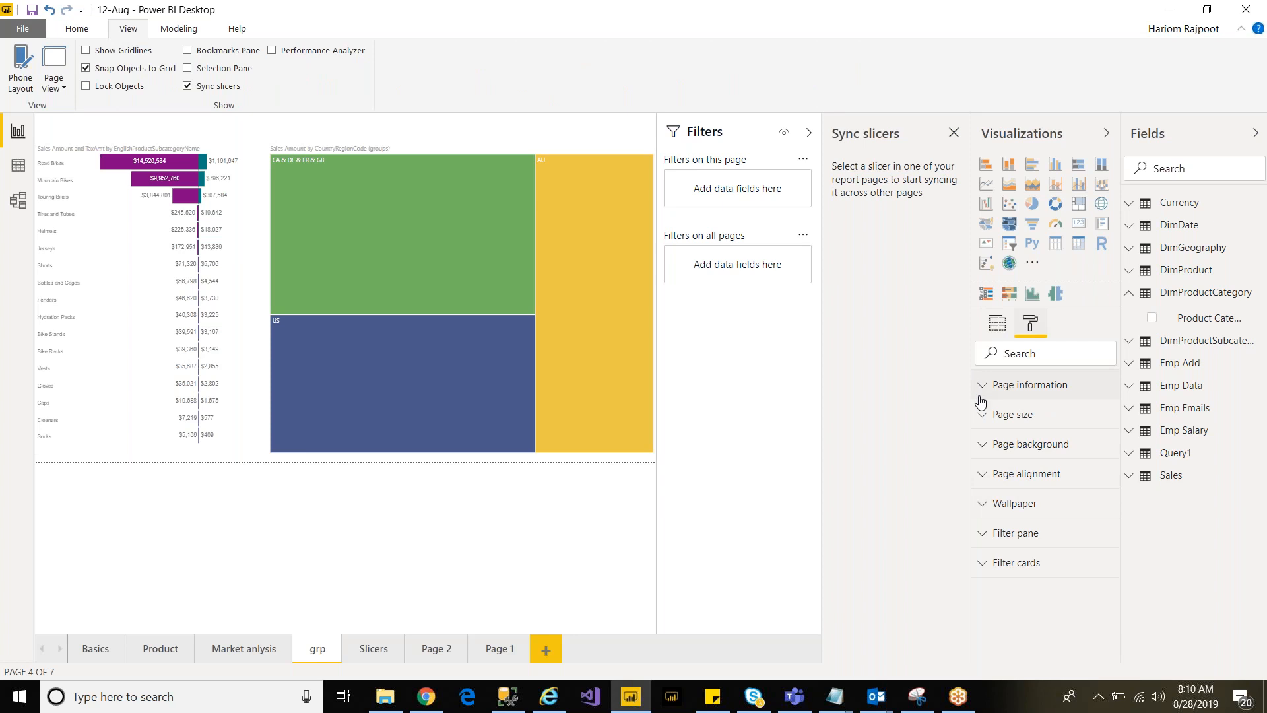
left_click(993, 416)
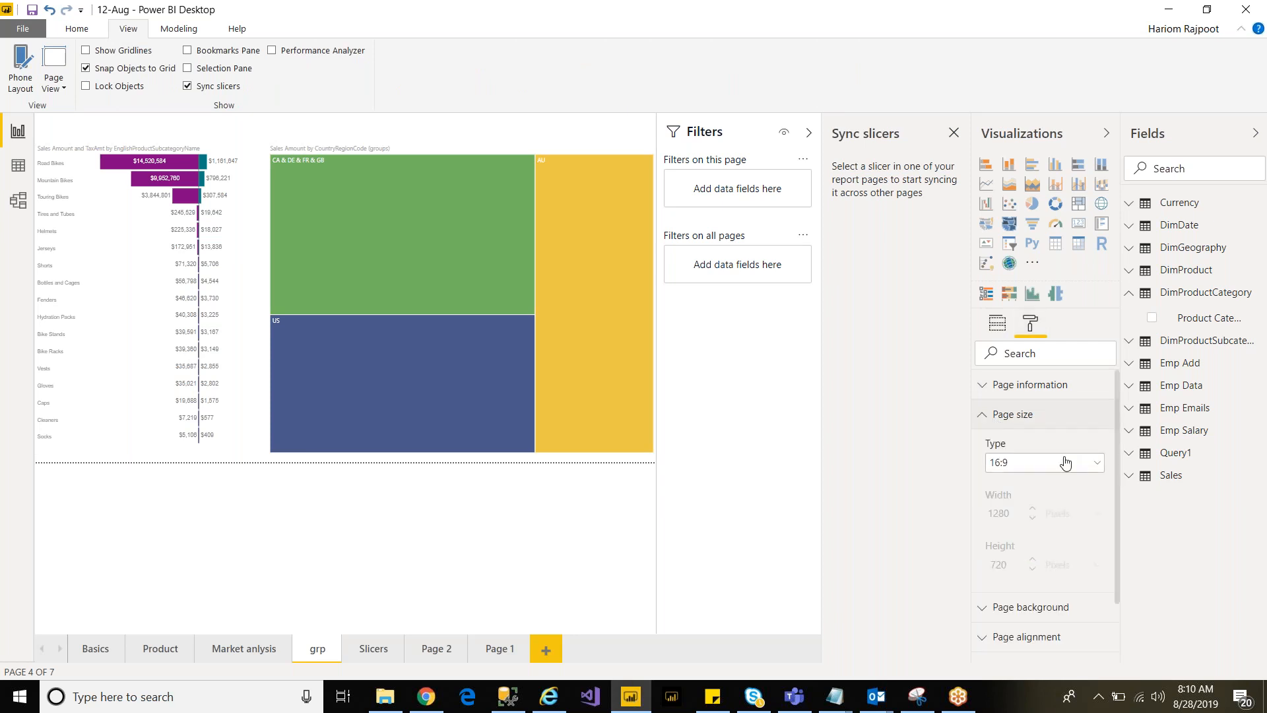
left_click(1066, 462)
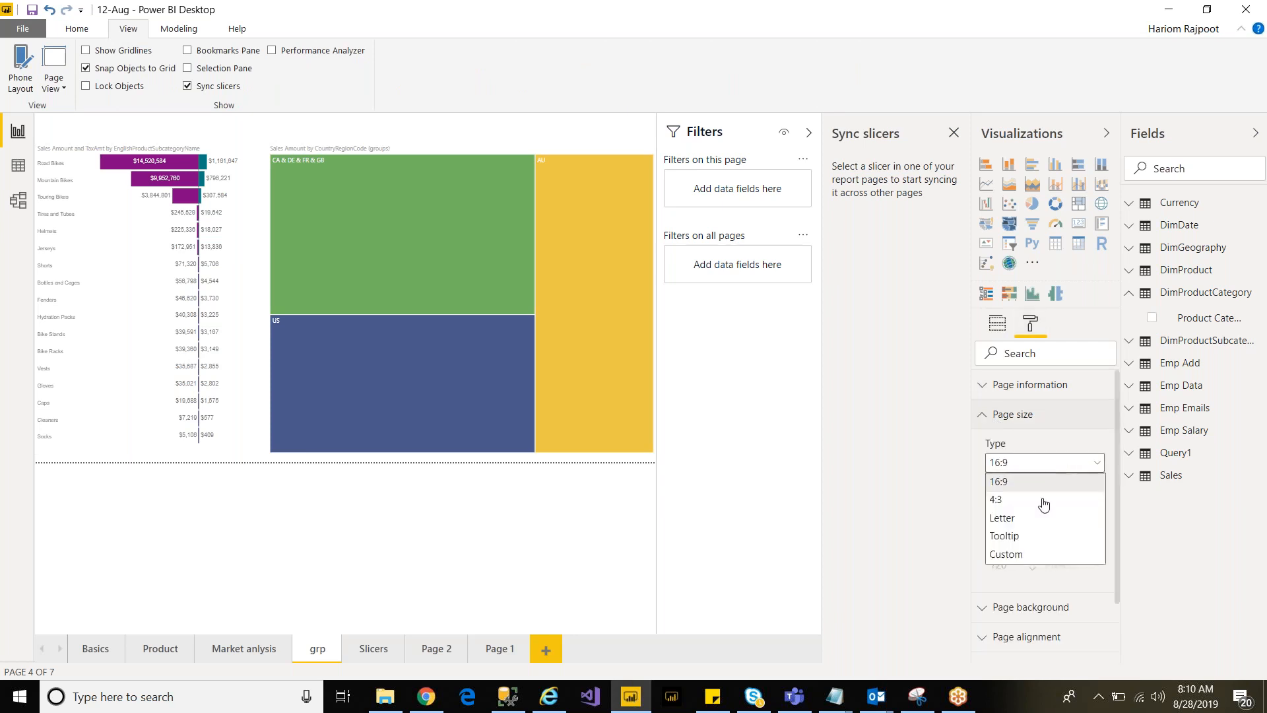
left_click(1009, 555)
Step: Set the grp page's height to 950 pixels and save the report
left_click(997, 566)
key("BackSpace")
type("820")
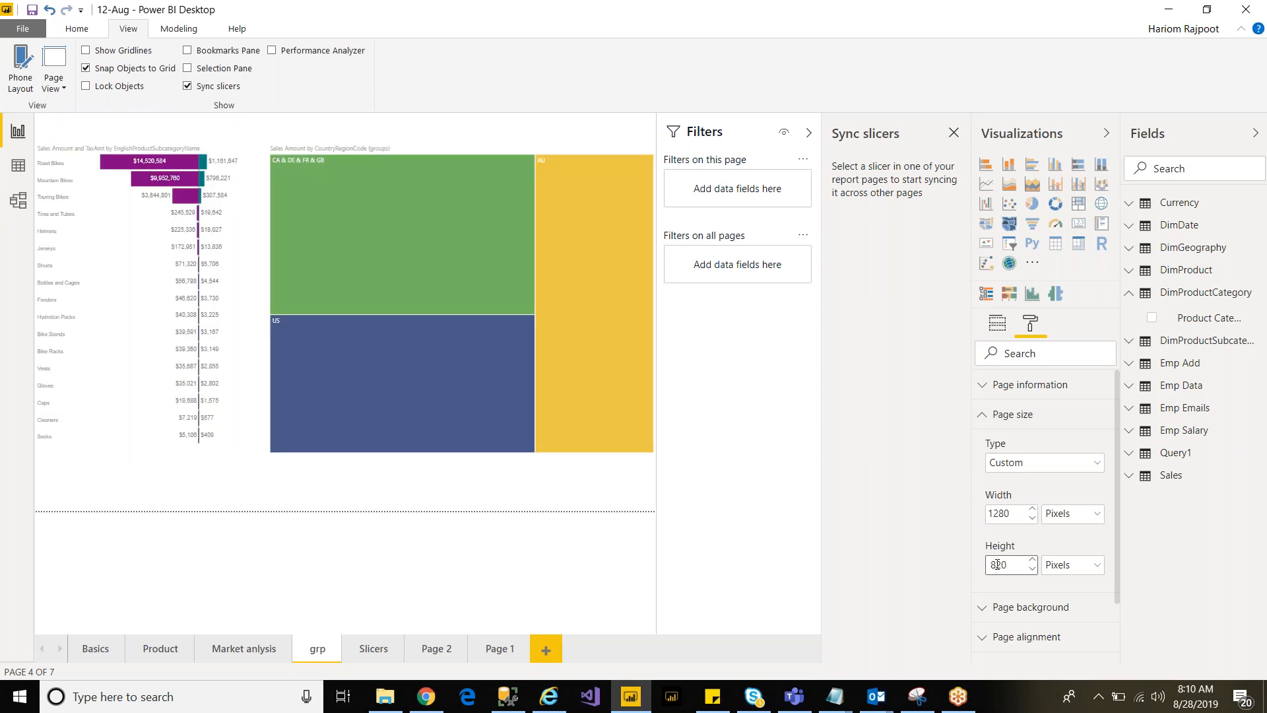
key("BackSpace")
type("9")
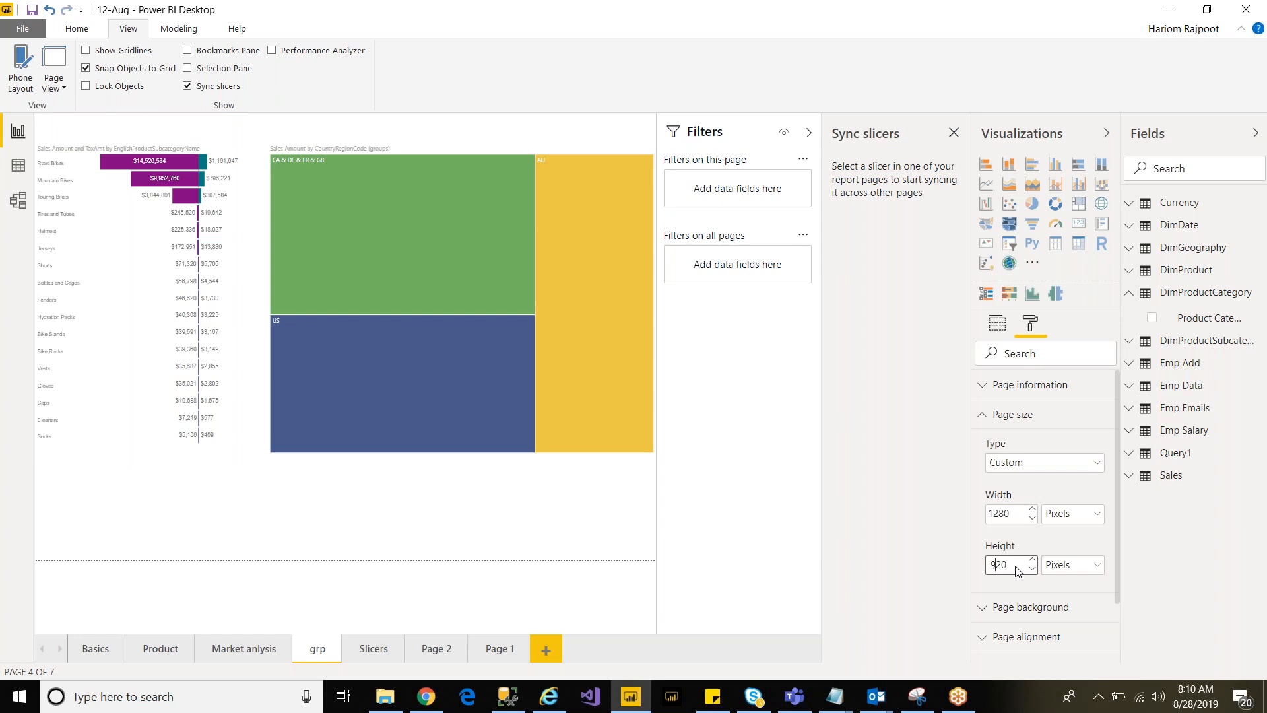
key("BackSpace")
key("BackSpace")
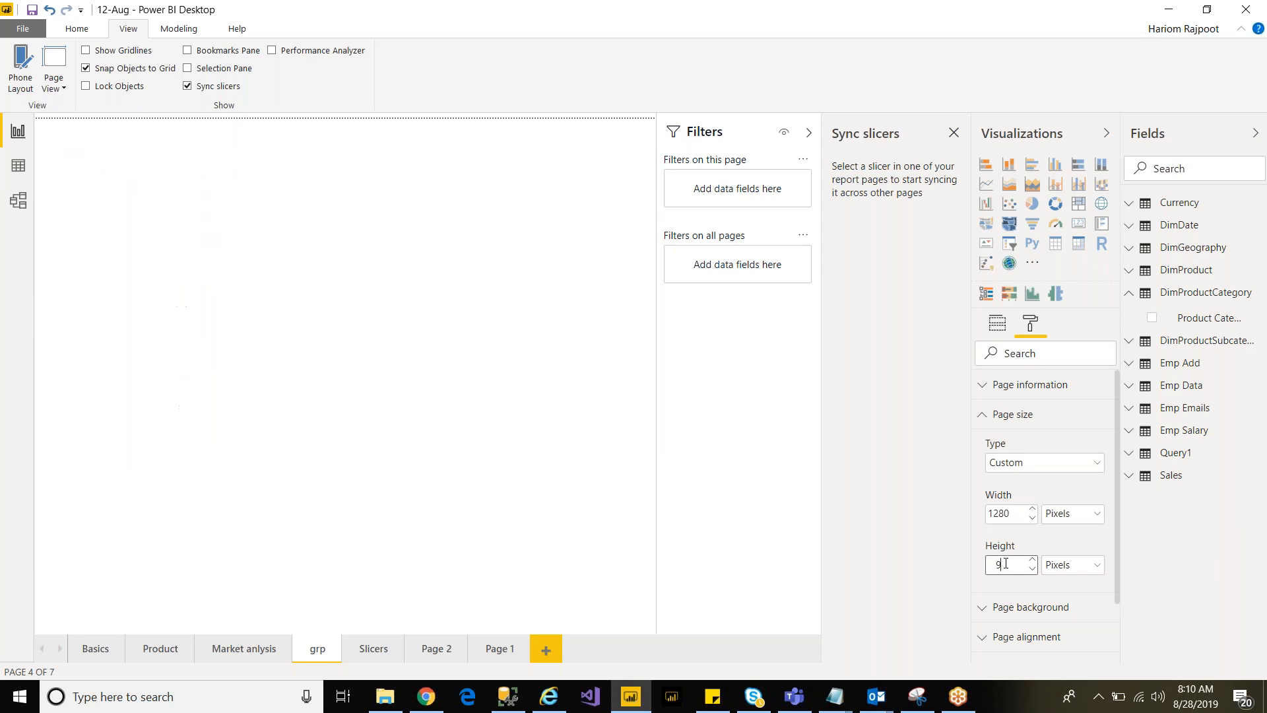
type("50")
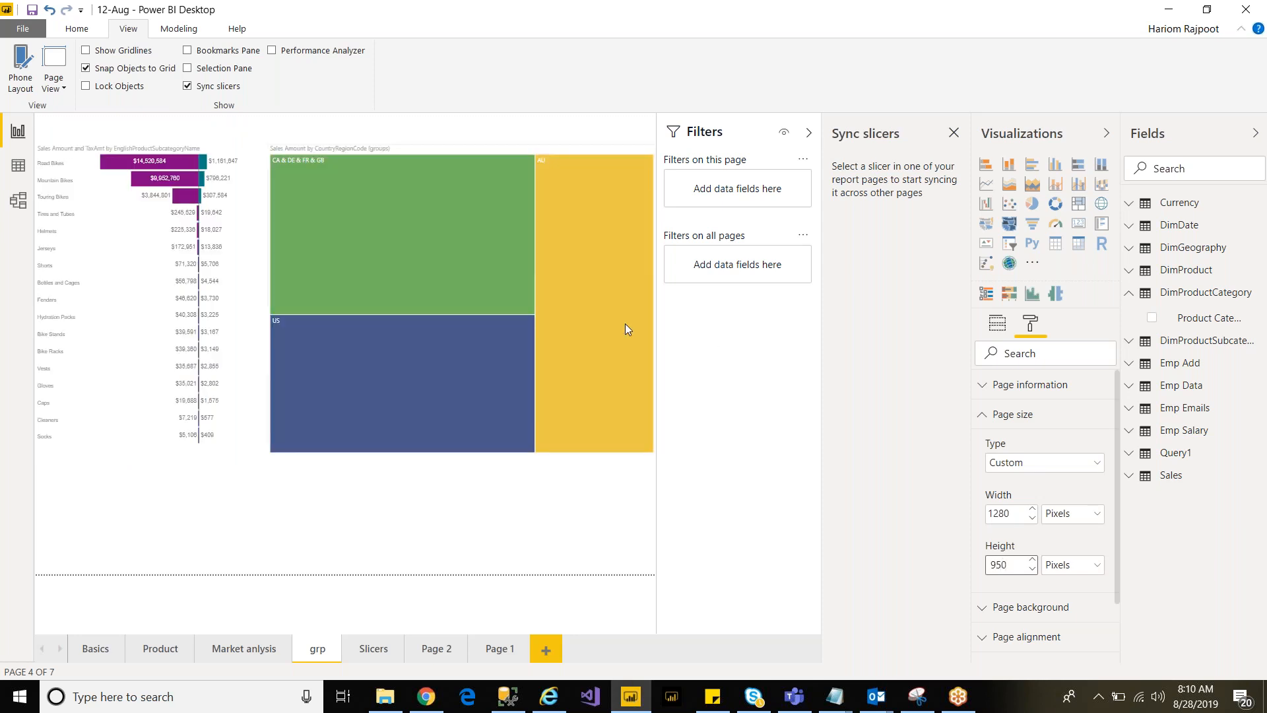
left_click(32, 9)
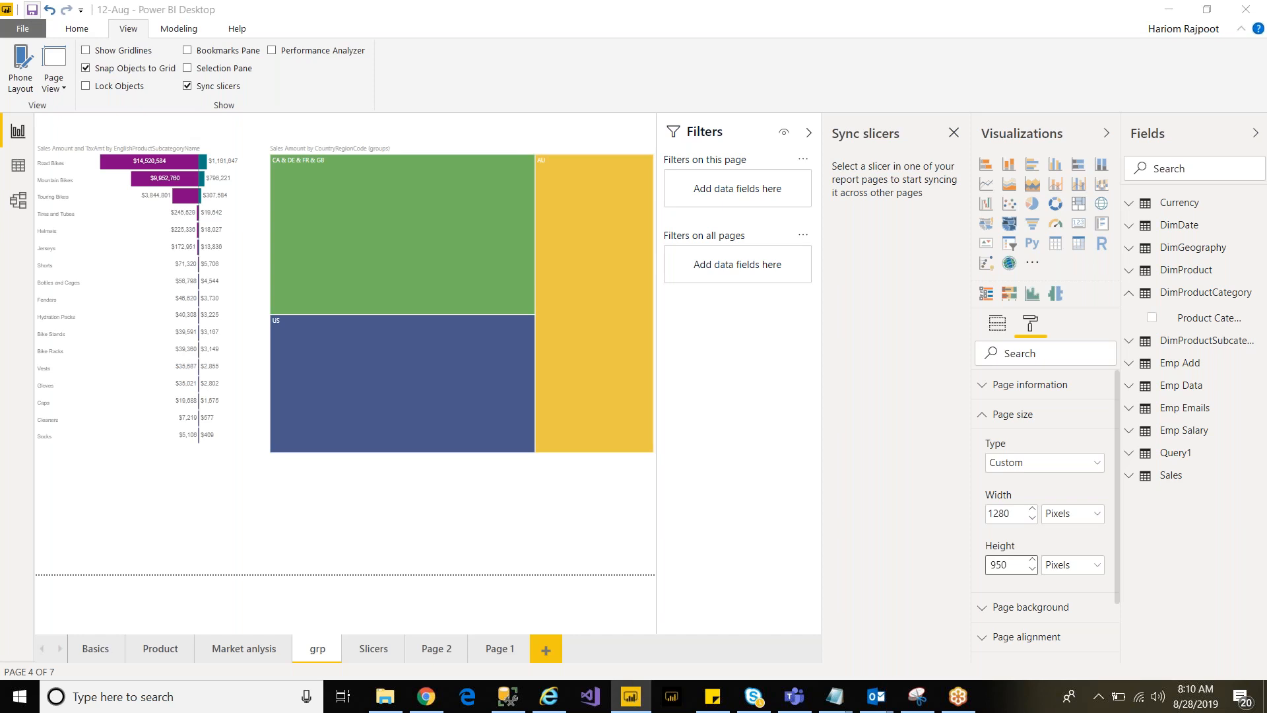
Step: Sync the Product page's Product Category Name slicer to the grp page, make it visible there, and open that page
left_click(256, 653)
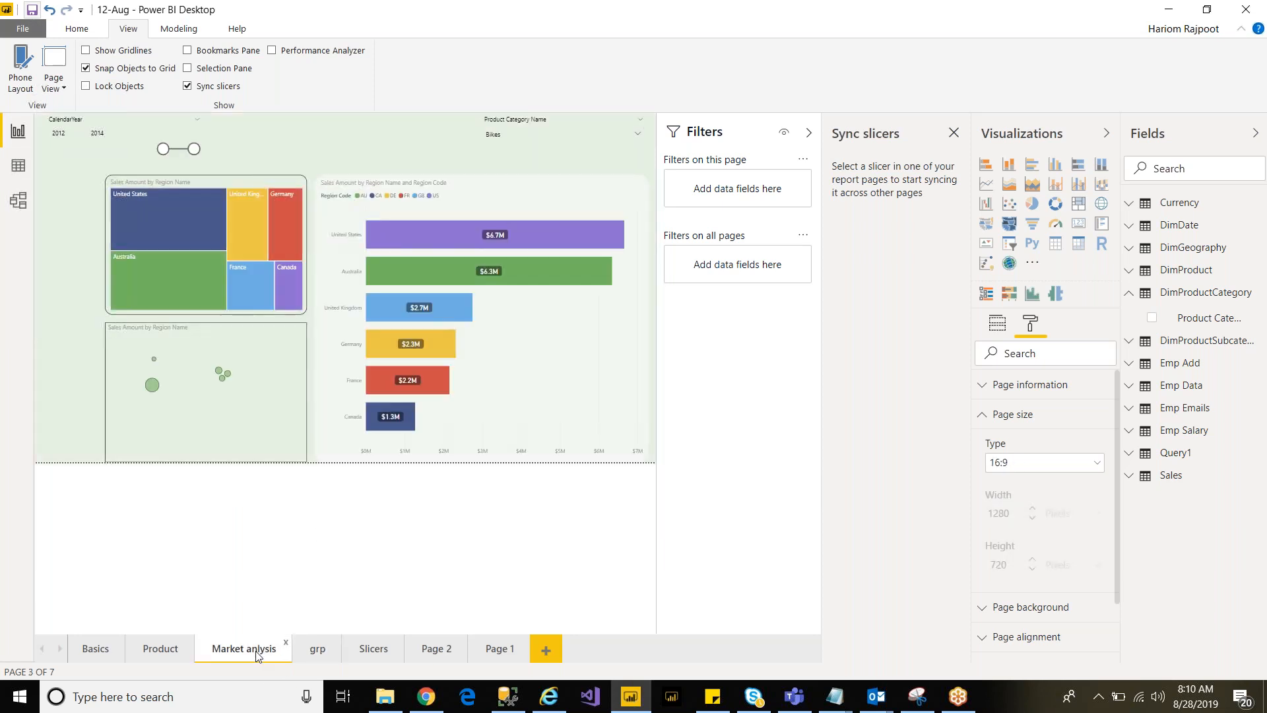
left_click(167, 653)
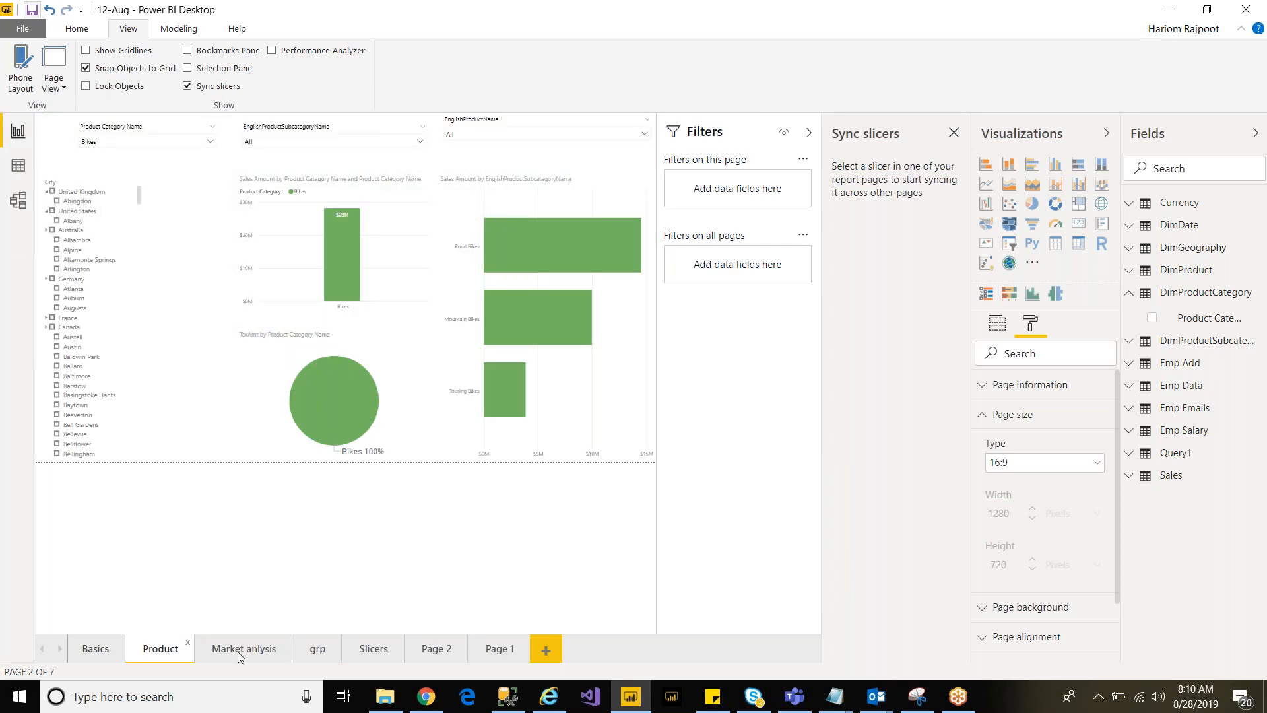
left_click(142, 133)
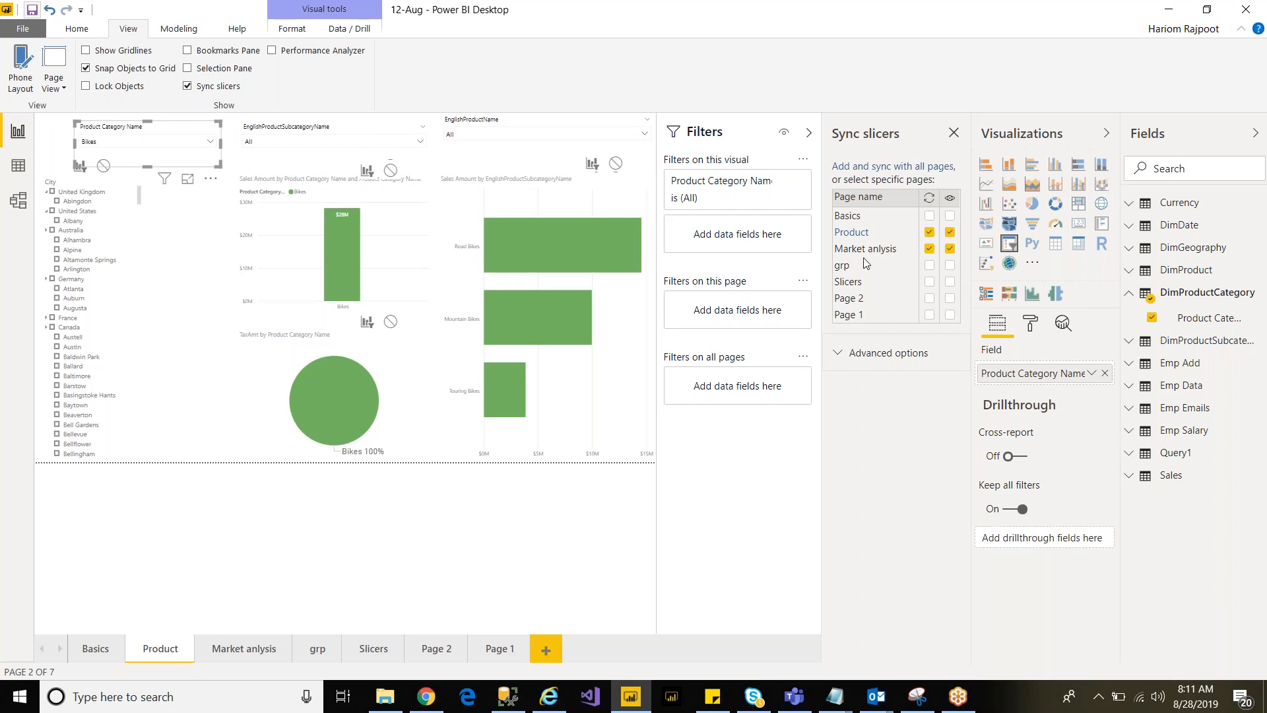
left_click(950, 267)
left_click(315, 651)
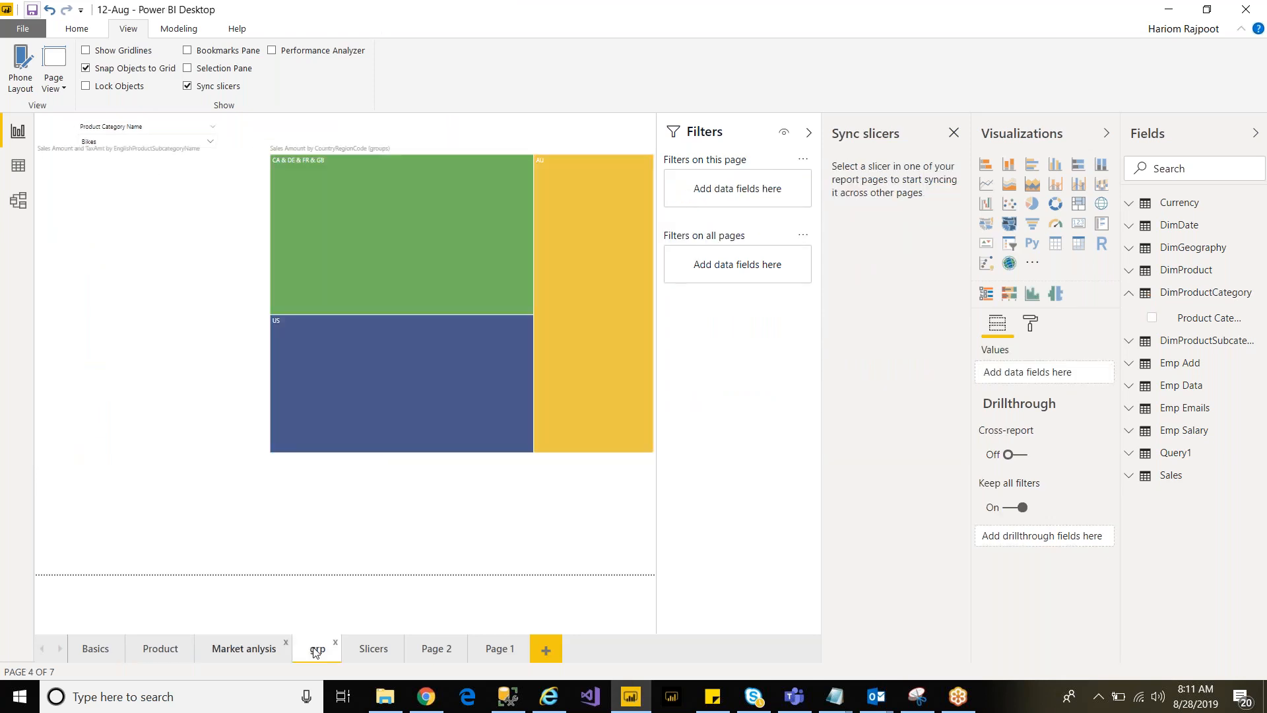
Step: Move the Product Category Name slicer below the subcategory chart on the grp page, keep it synced, and save the report
left_click(156, 135)
left_click_drag(156, 146, 126, 522)
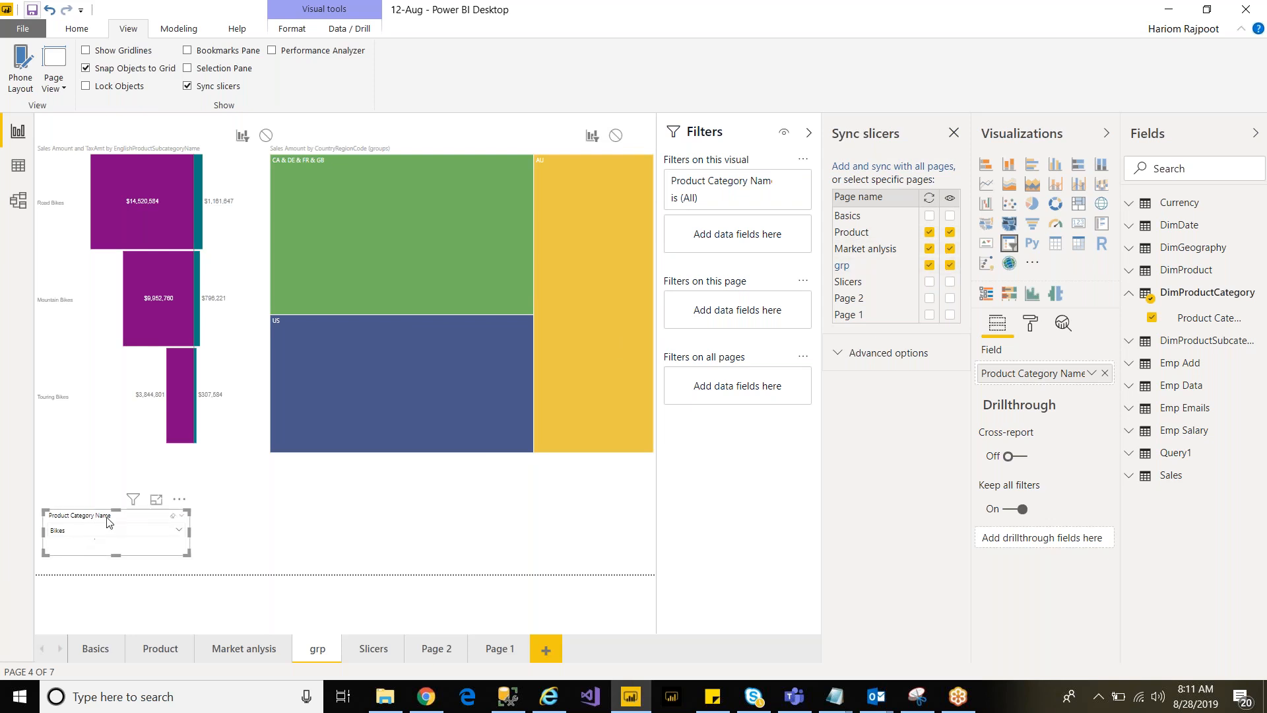
left_click(929, 266)
left_click(930, 266)
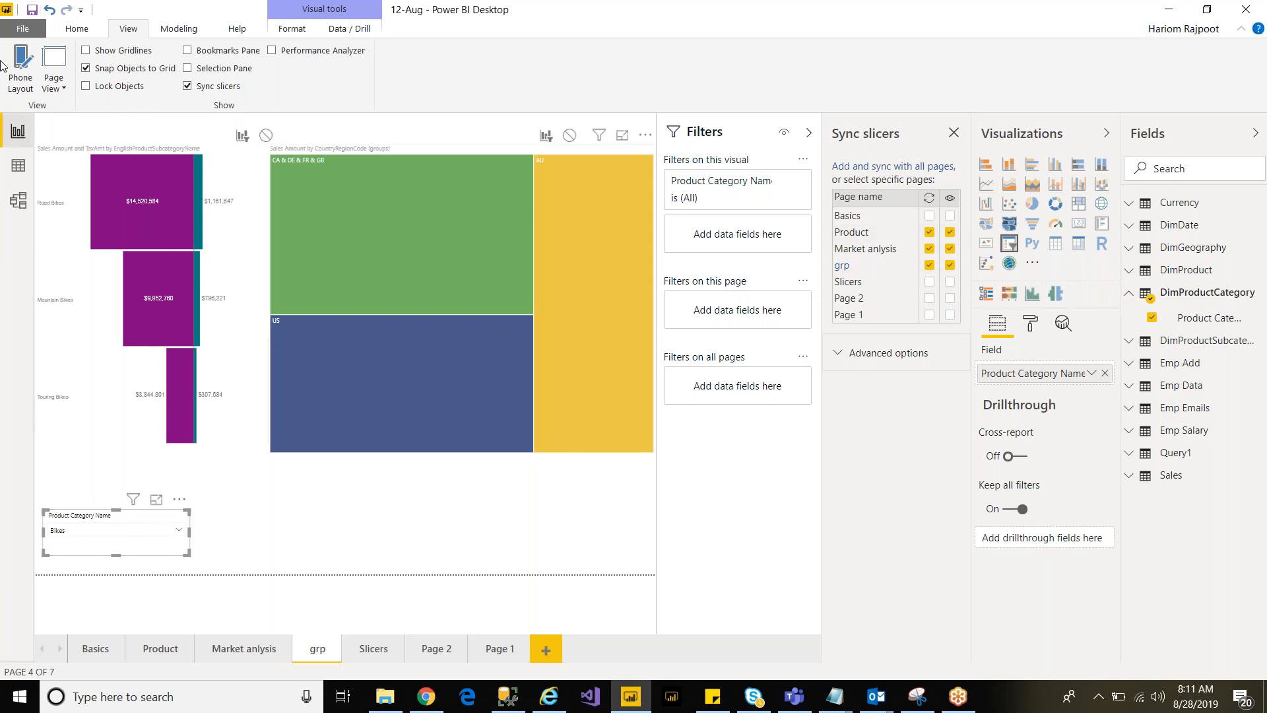
left_click(31, 10)
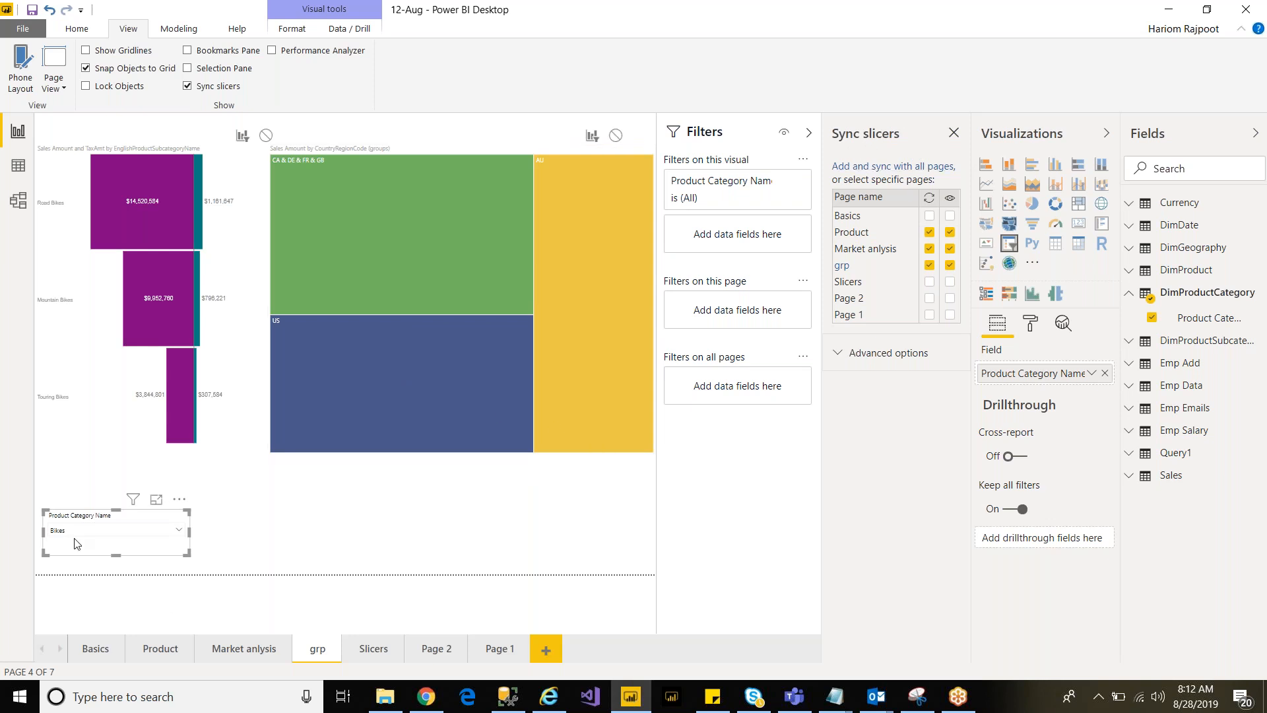
Step: Open the Basics page to view the Sales Report overview
mouse_move(393, 338)
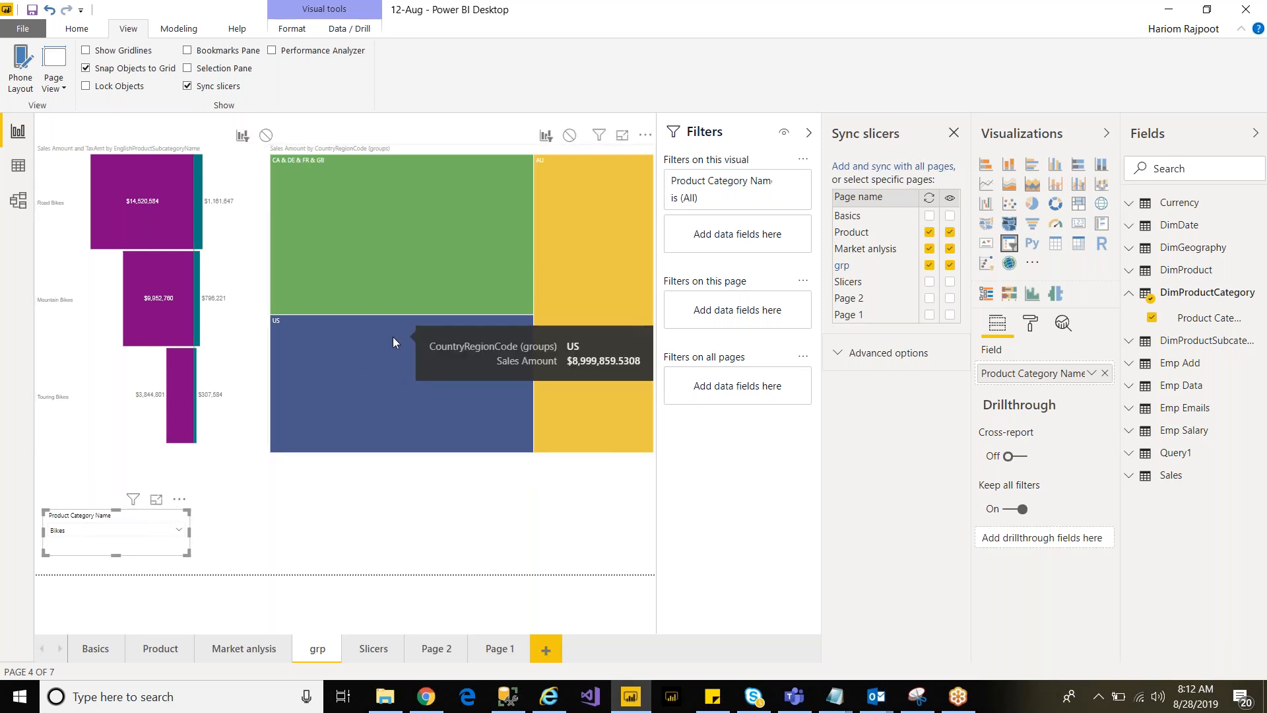
mouse_move(355, 292)
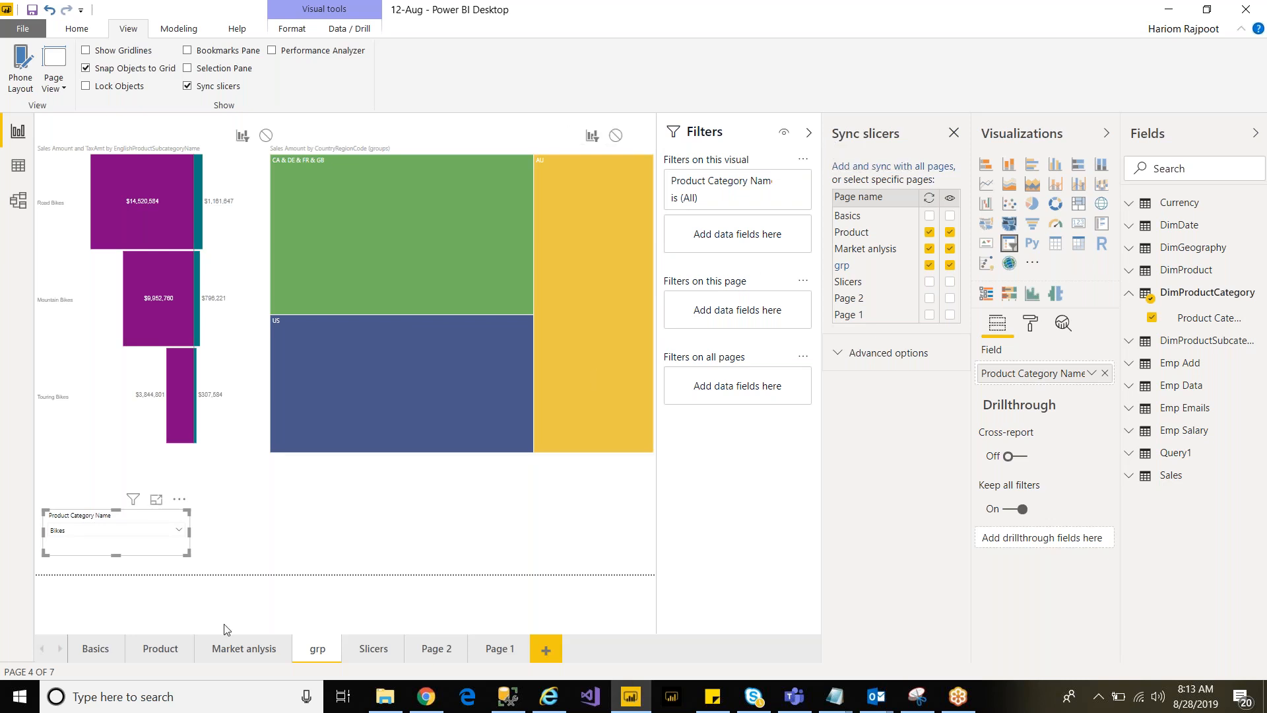
left_click(96, 651)
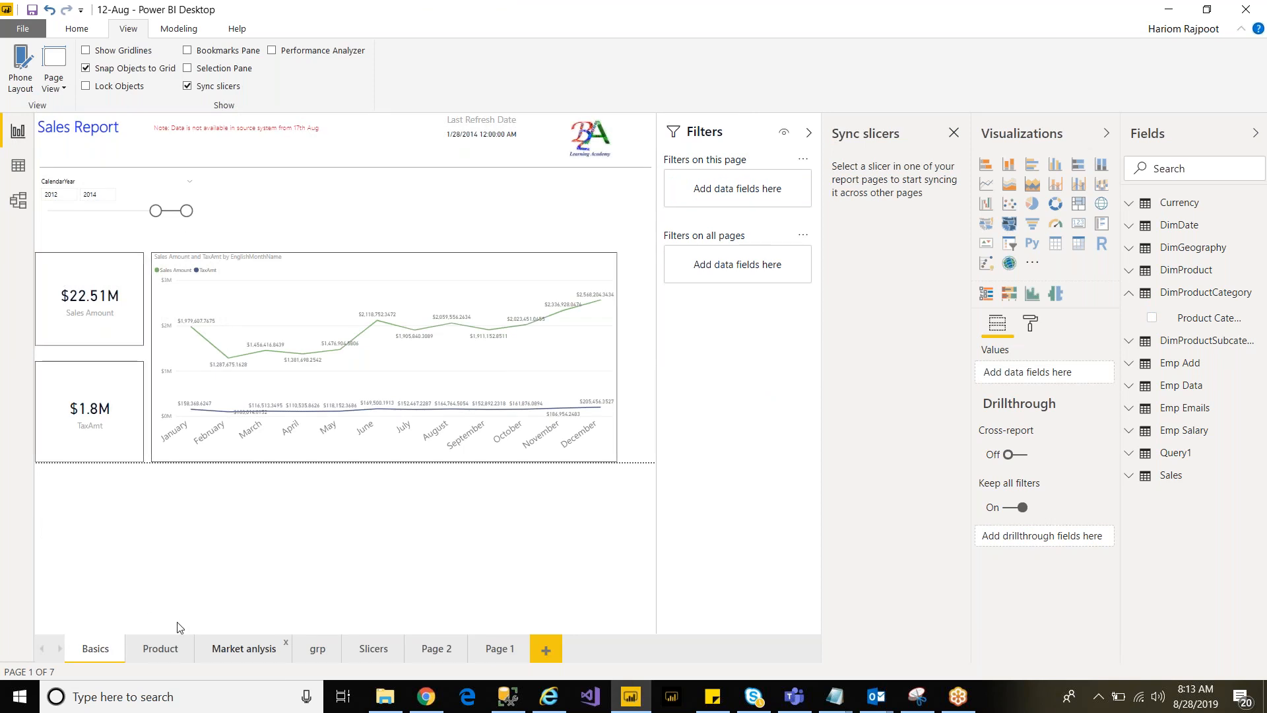
Step: Review which pages the Product page's Product Category Name slicer syncs with, and close the Sync slicers pane
left_click(162, 654)
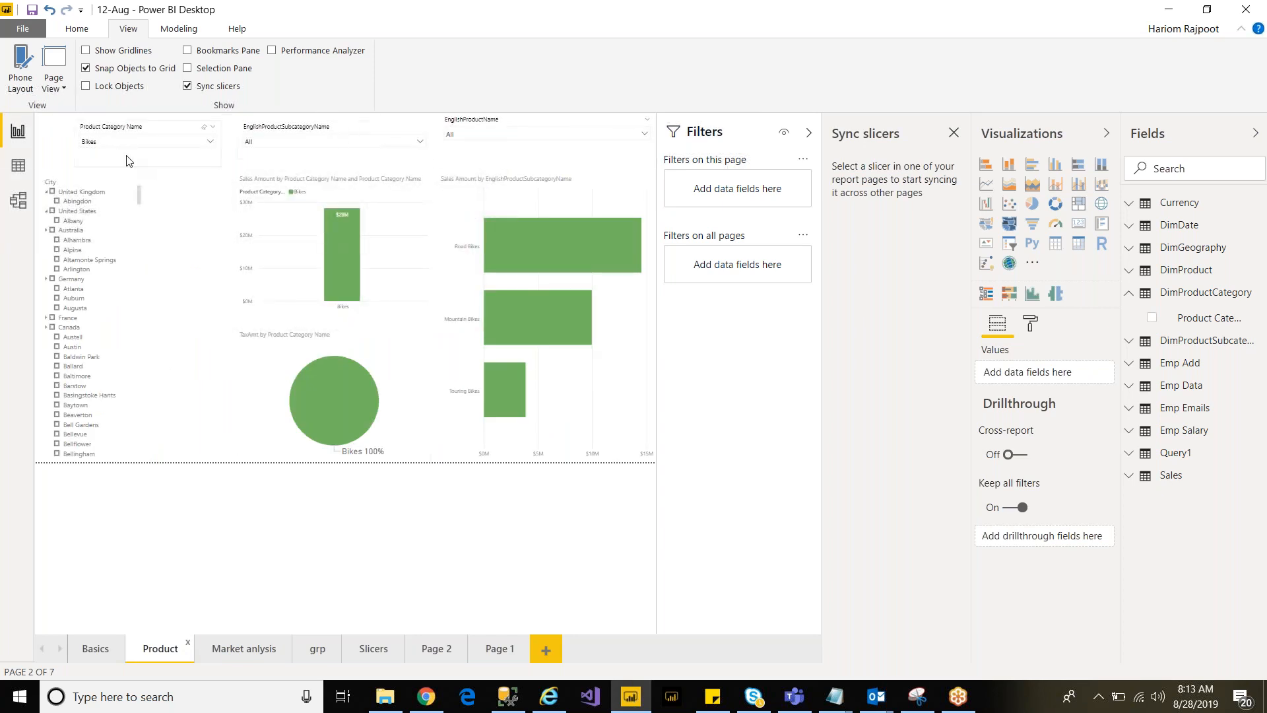
left_click(153, 135)
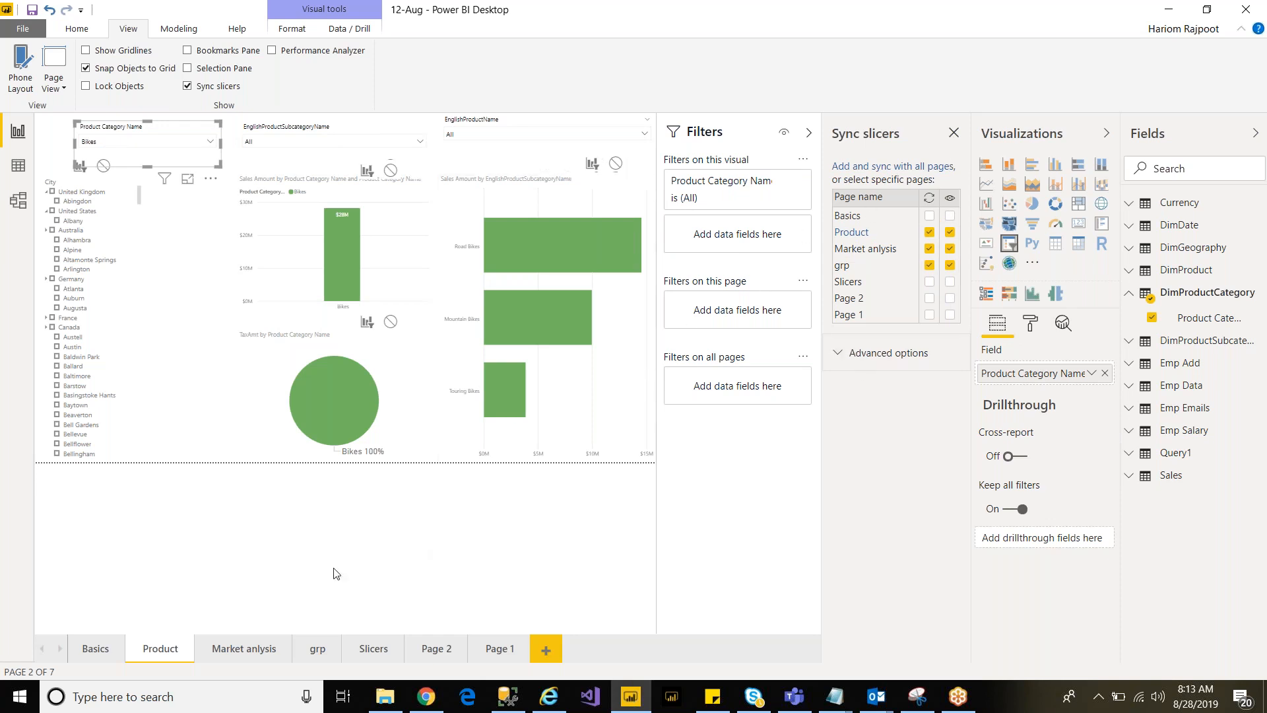
left_click(571, 479)
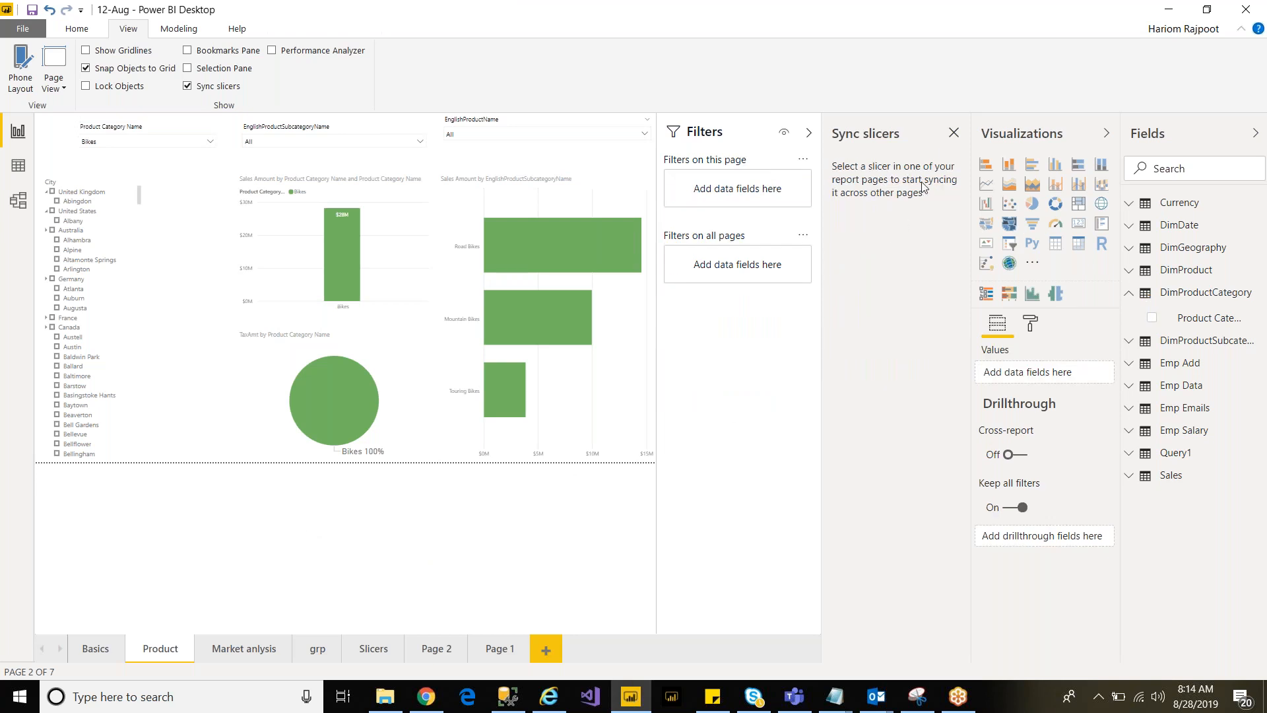
left_click(953, 139)
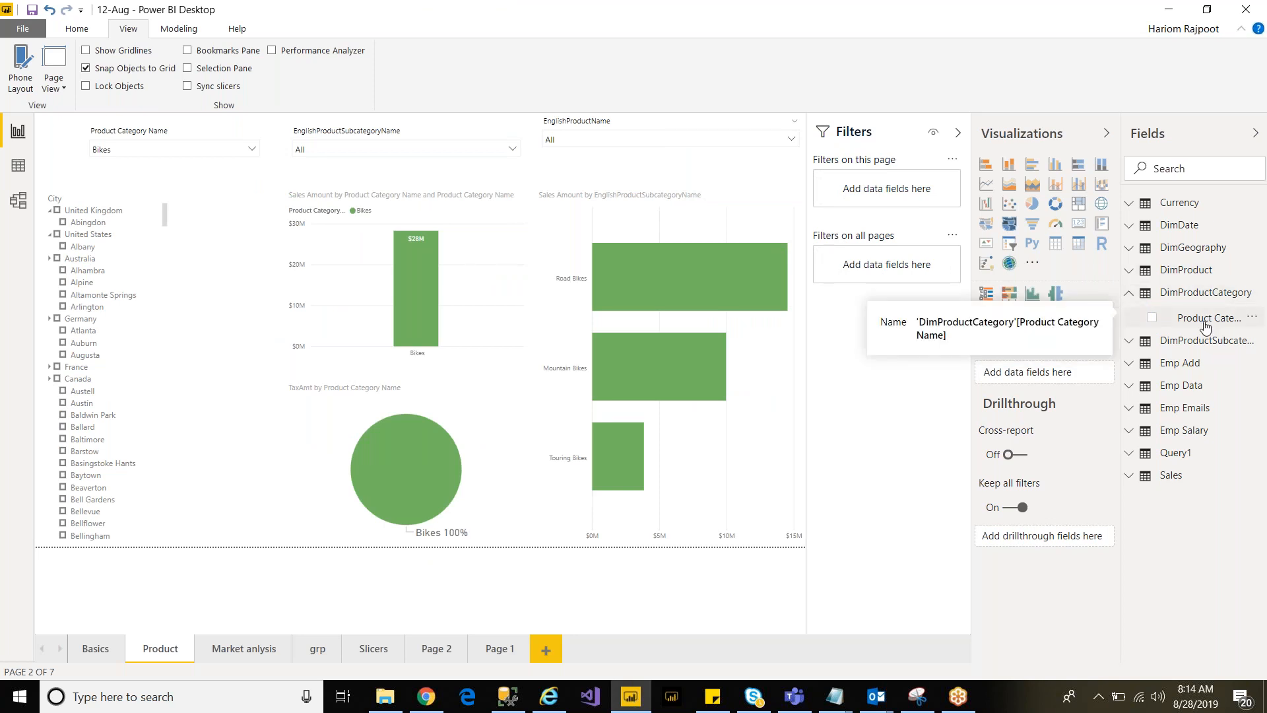
Step: Try Product Category Name as a filter on all pages, view it across the grp, Market anlysis and Product pages, and remove it
left_click_drag(1207, 327, 888, 266)
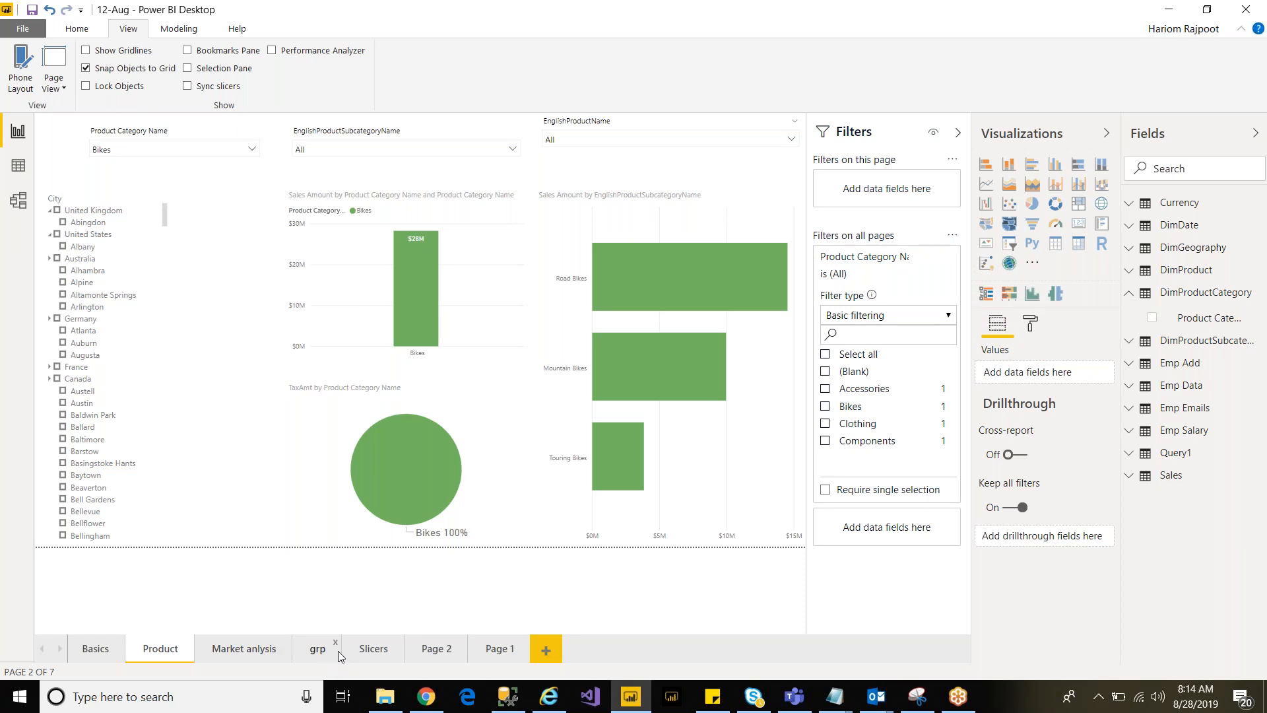
left_click(315, 653)
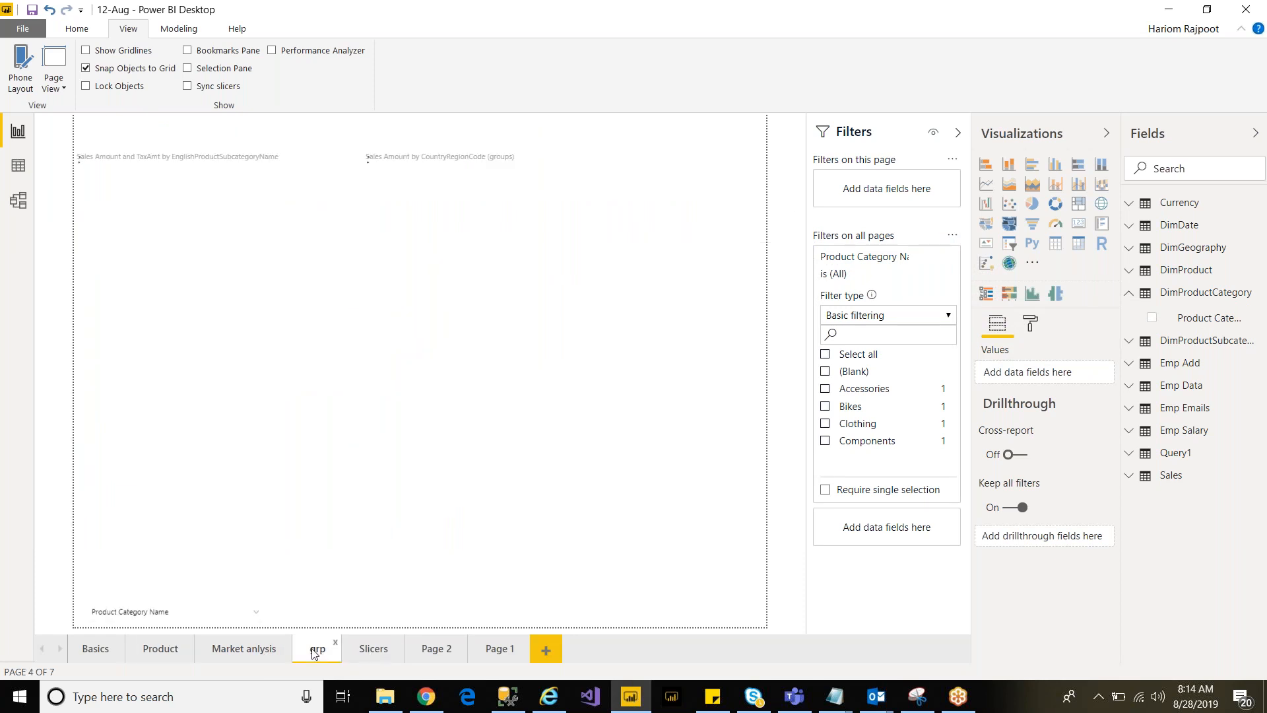
left_click(237, 650)
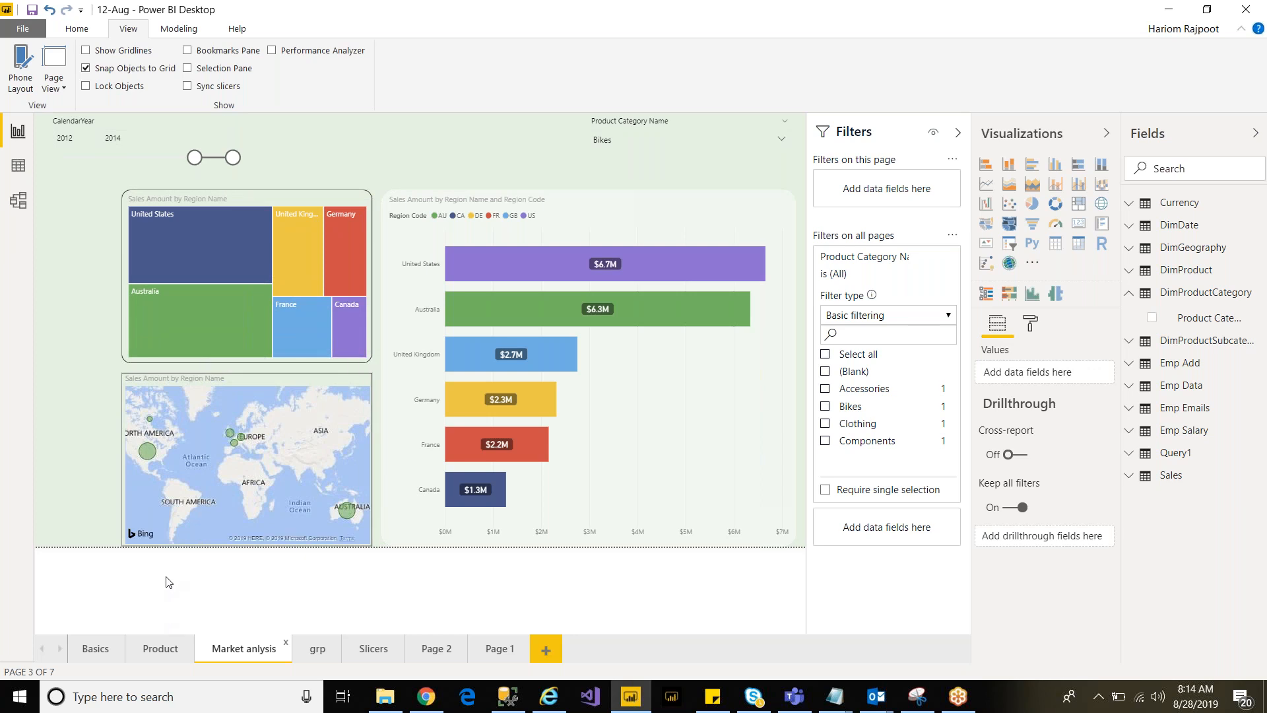
left_click(154, 648)
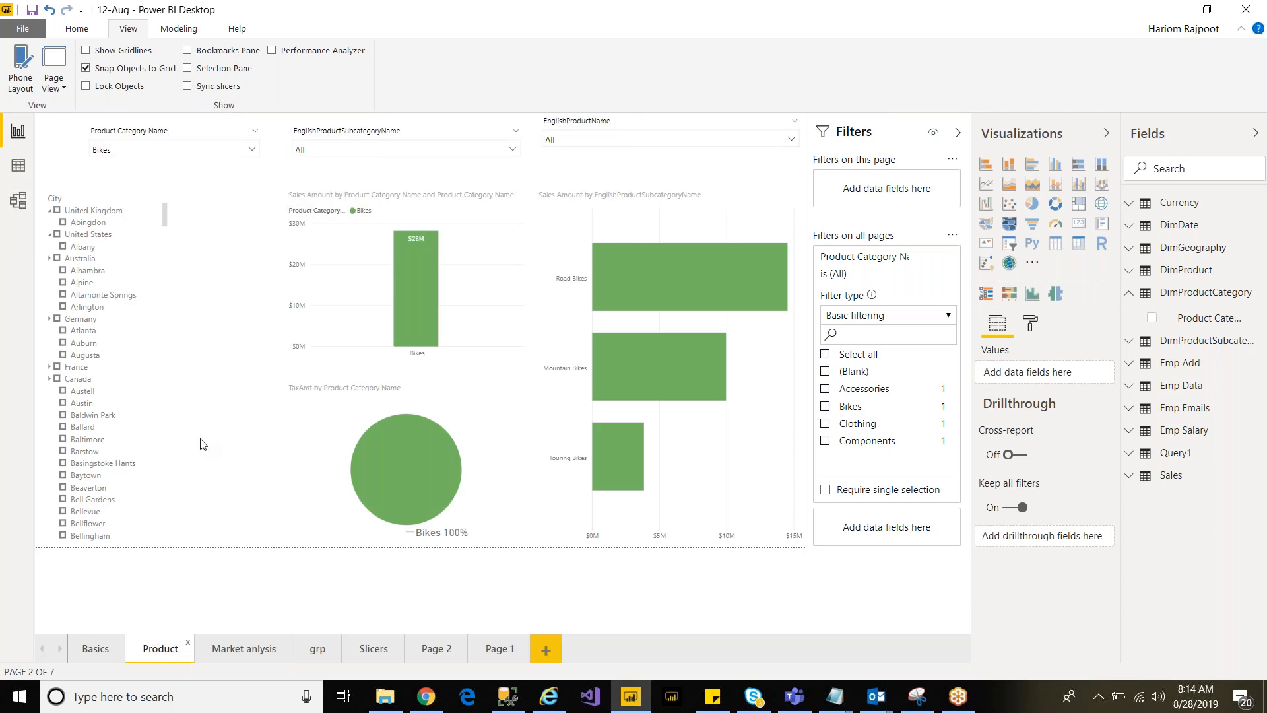
left_click(185, 139)
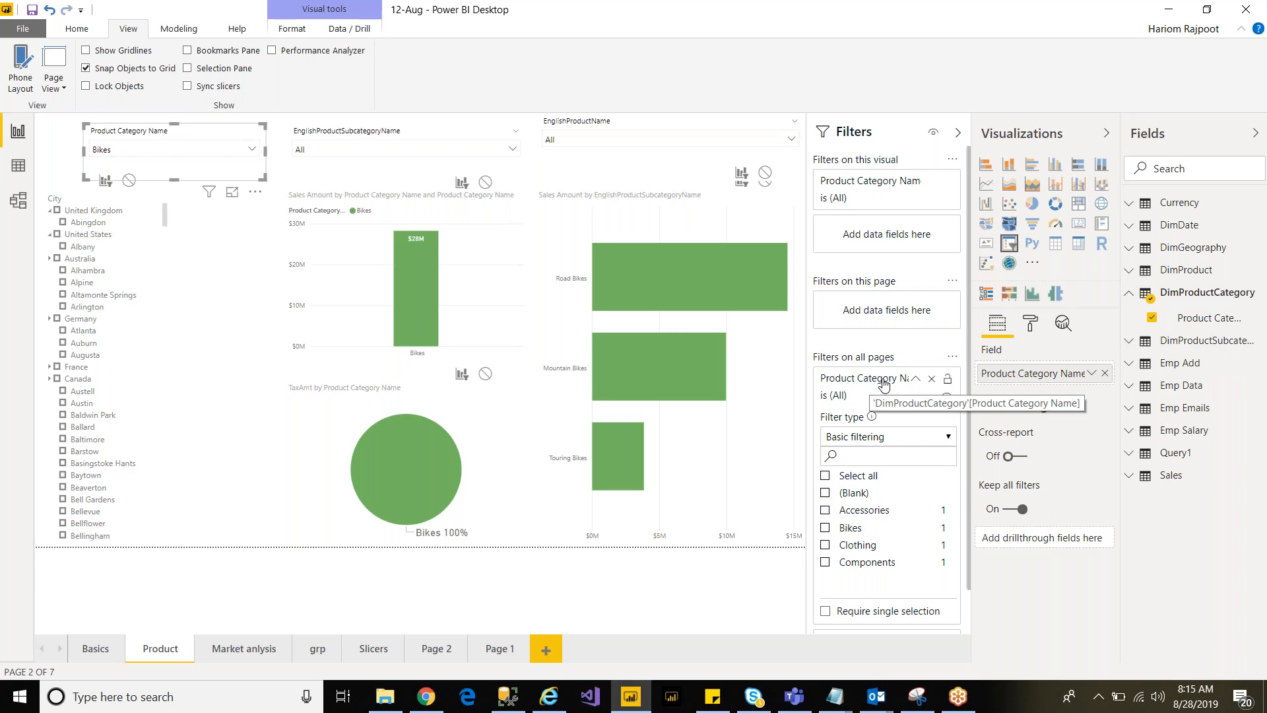
left_click(931, 378)
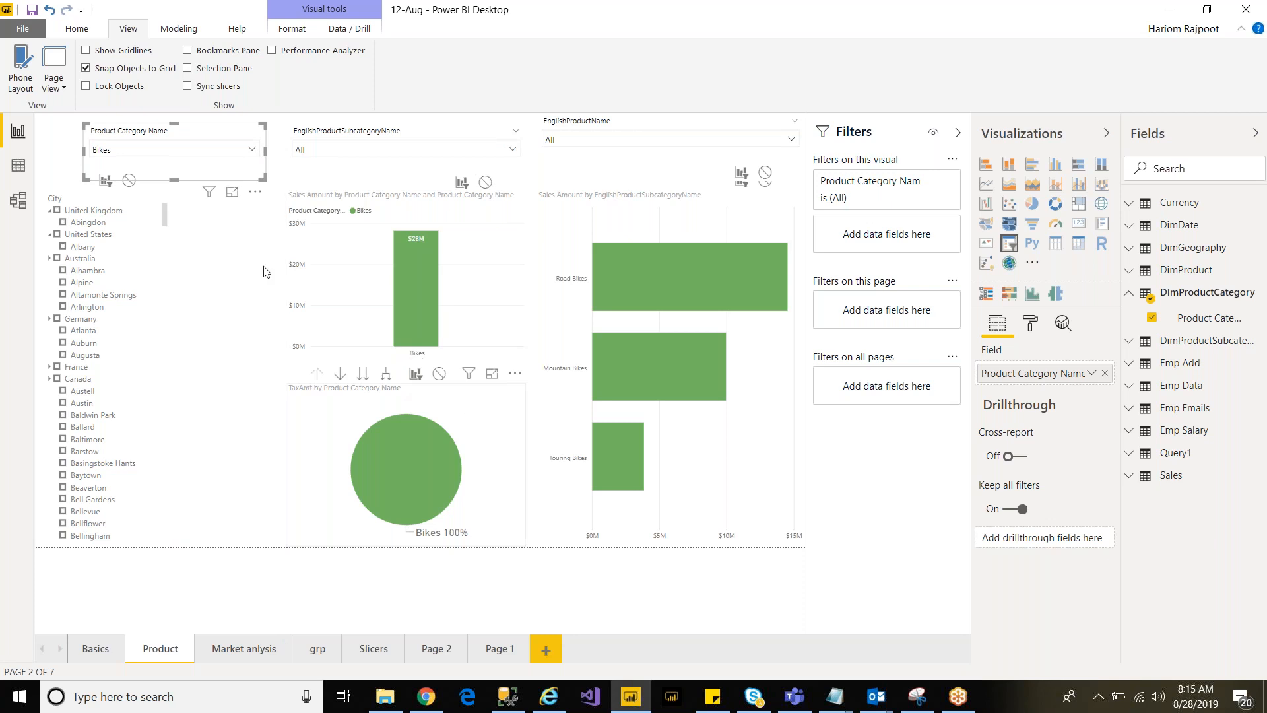
Step: Slightly reduce the height of the Product Category Name slicer and save the report
left_click_drag(174, 179, 177, 173)
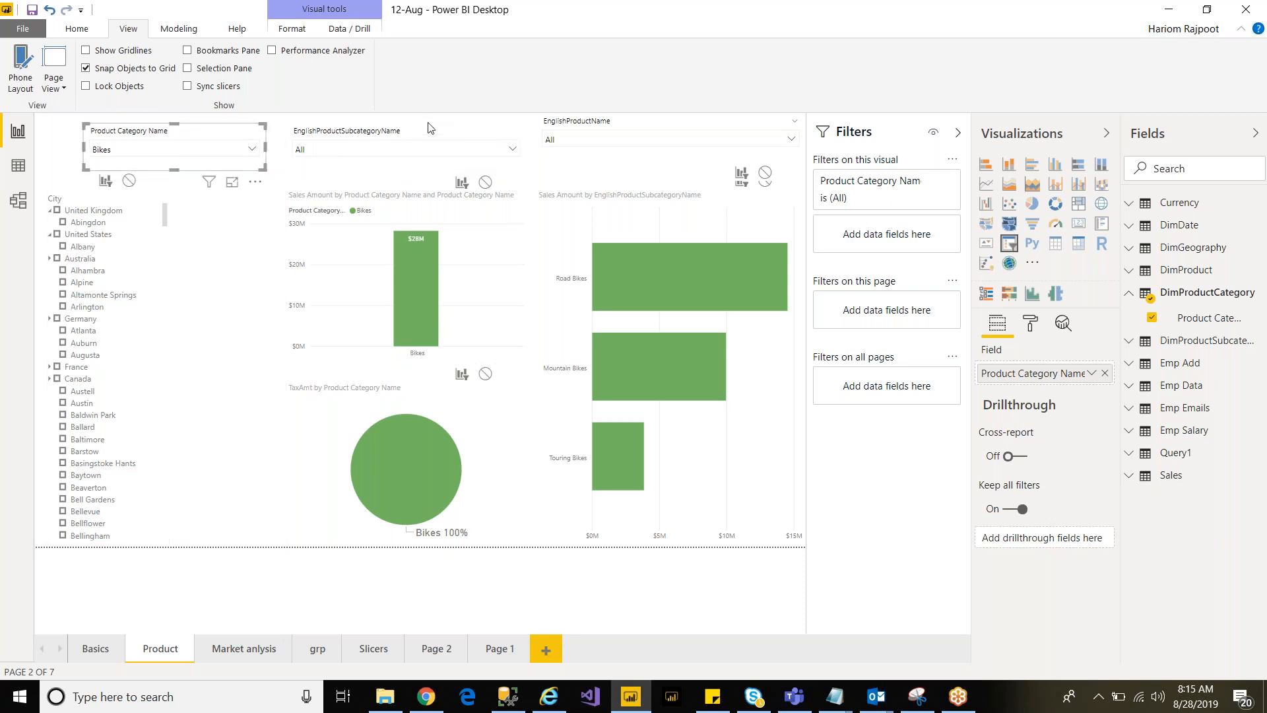
left_click(381, 162)
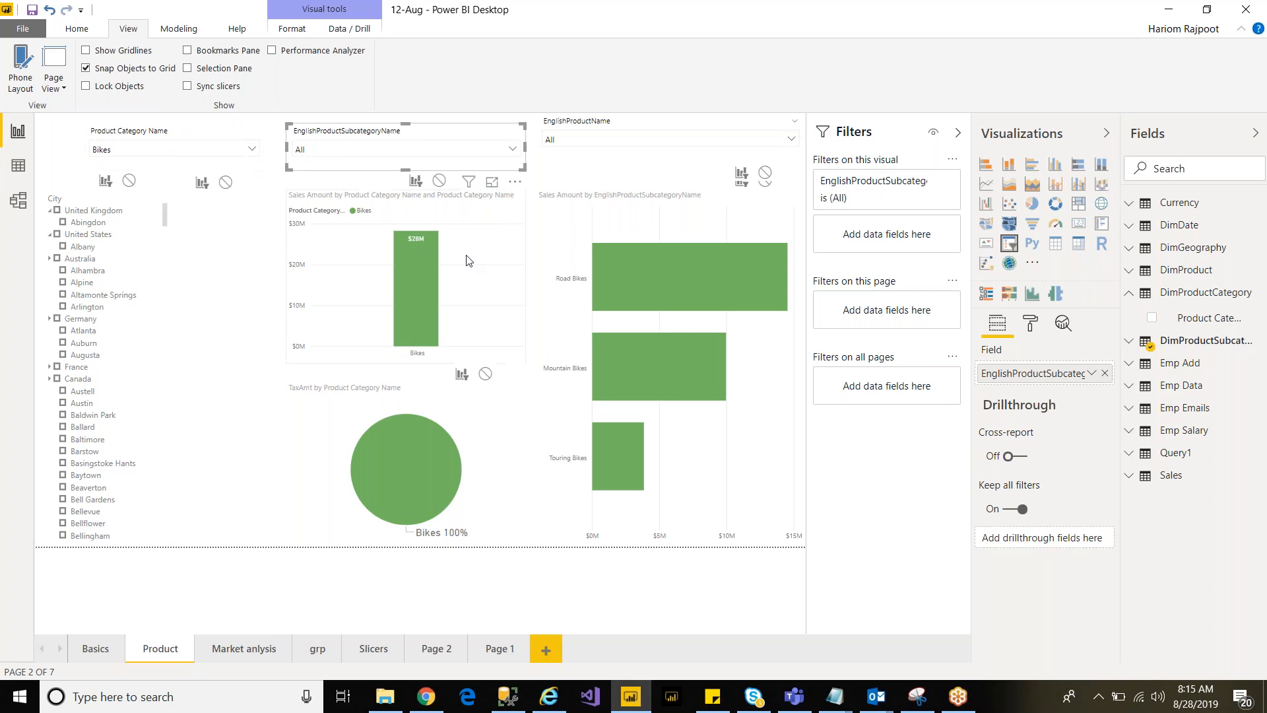
left_click(31, 10)
left_click(632, 699)
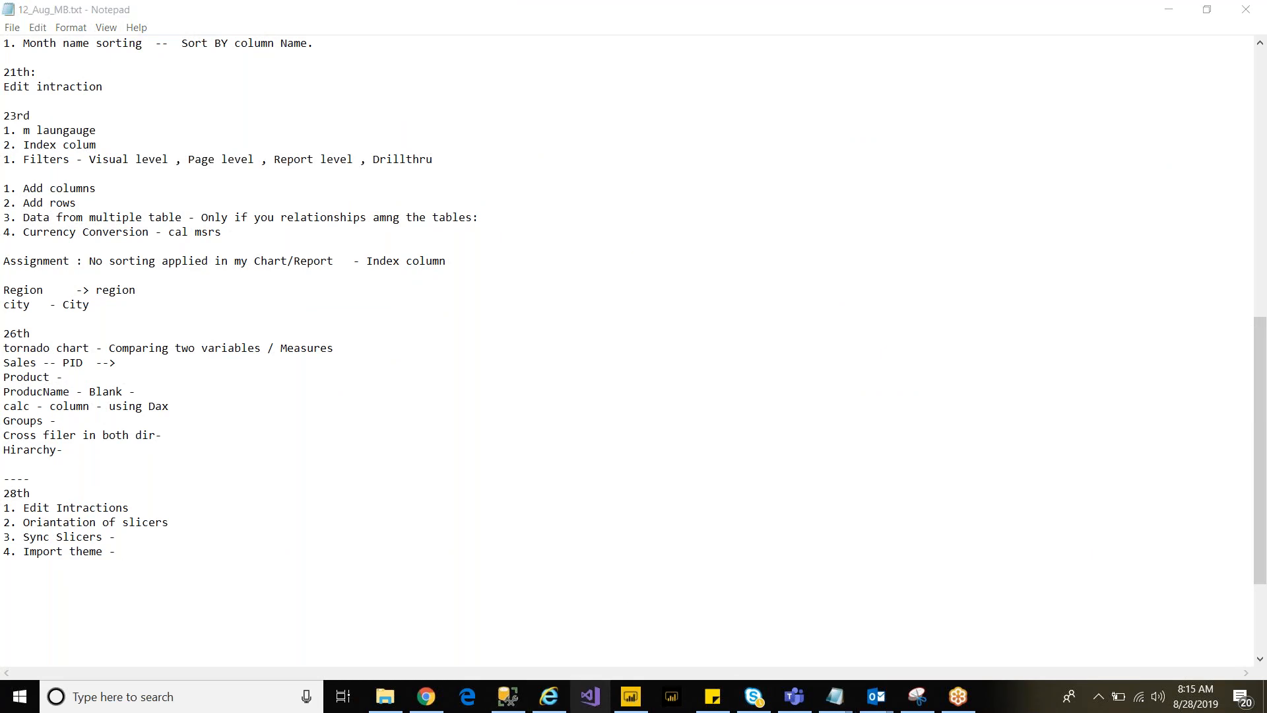
left_click(424, 704)
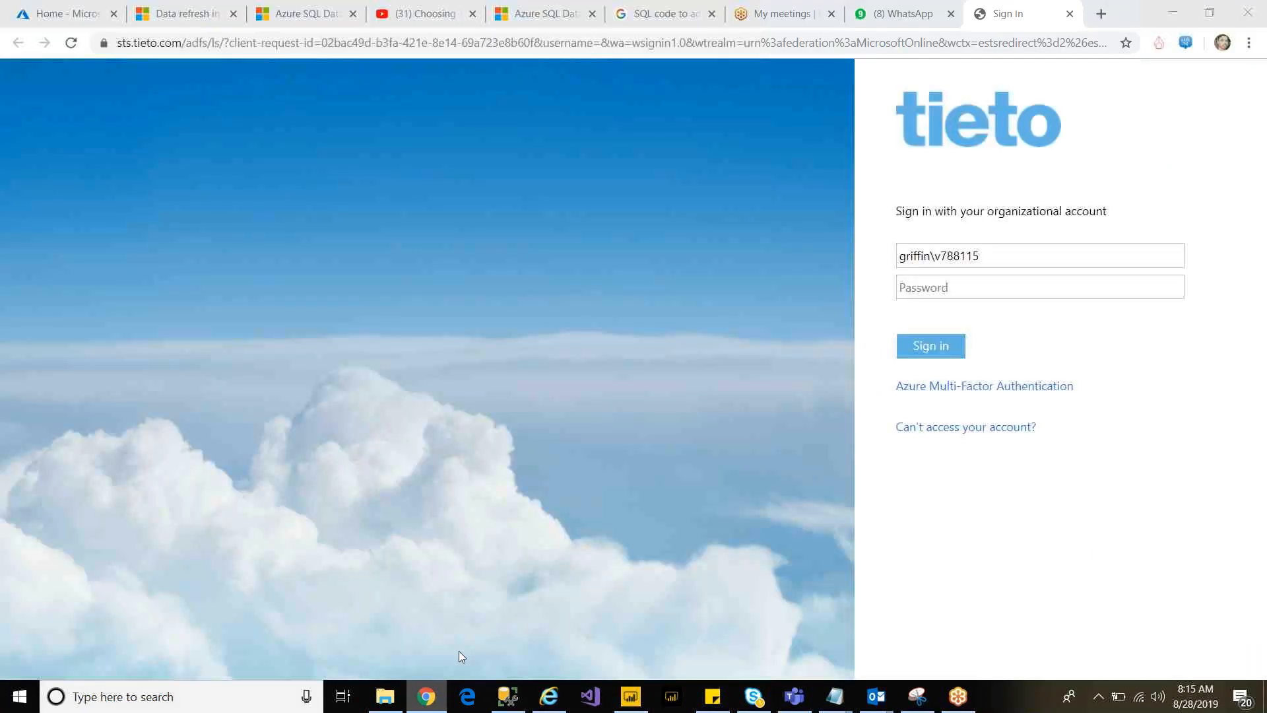
left_click(1101, 14)
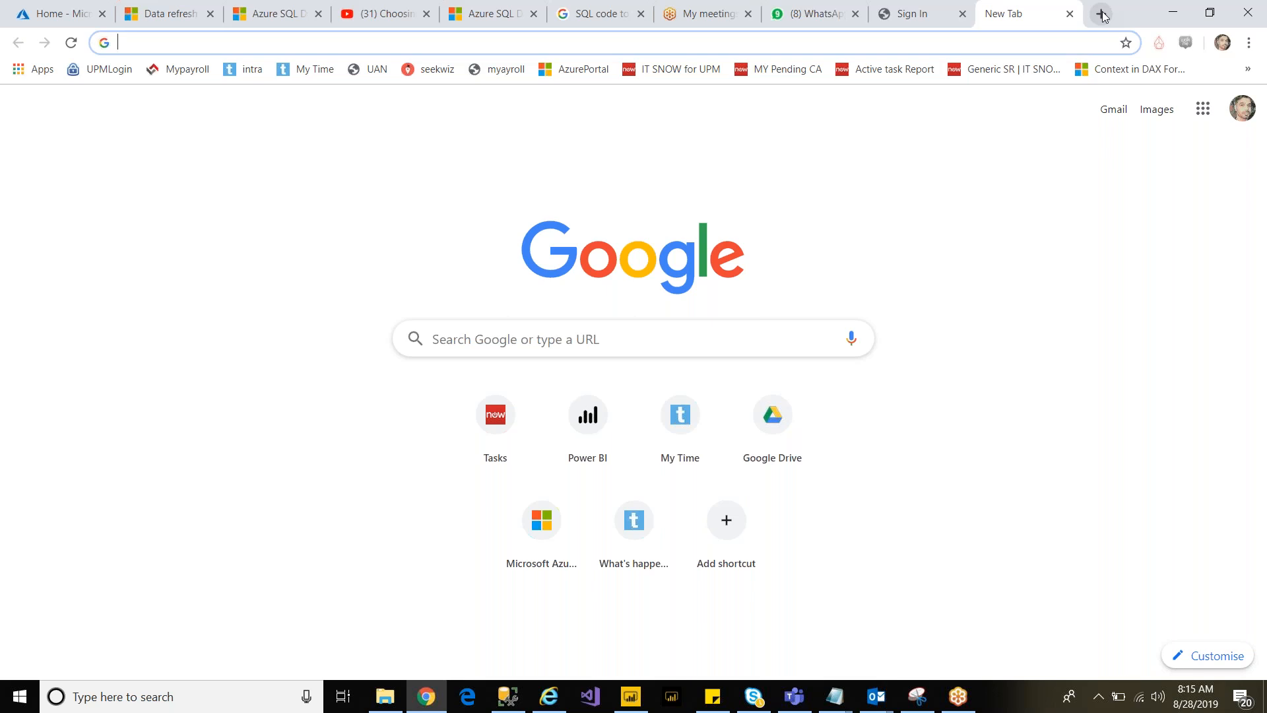
Step: Switch to File Explorer and open Patric's day.json from the Theme folder in Notepad
left_click(388, 699)
left_click(277, 104)
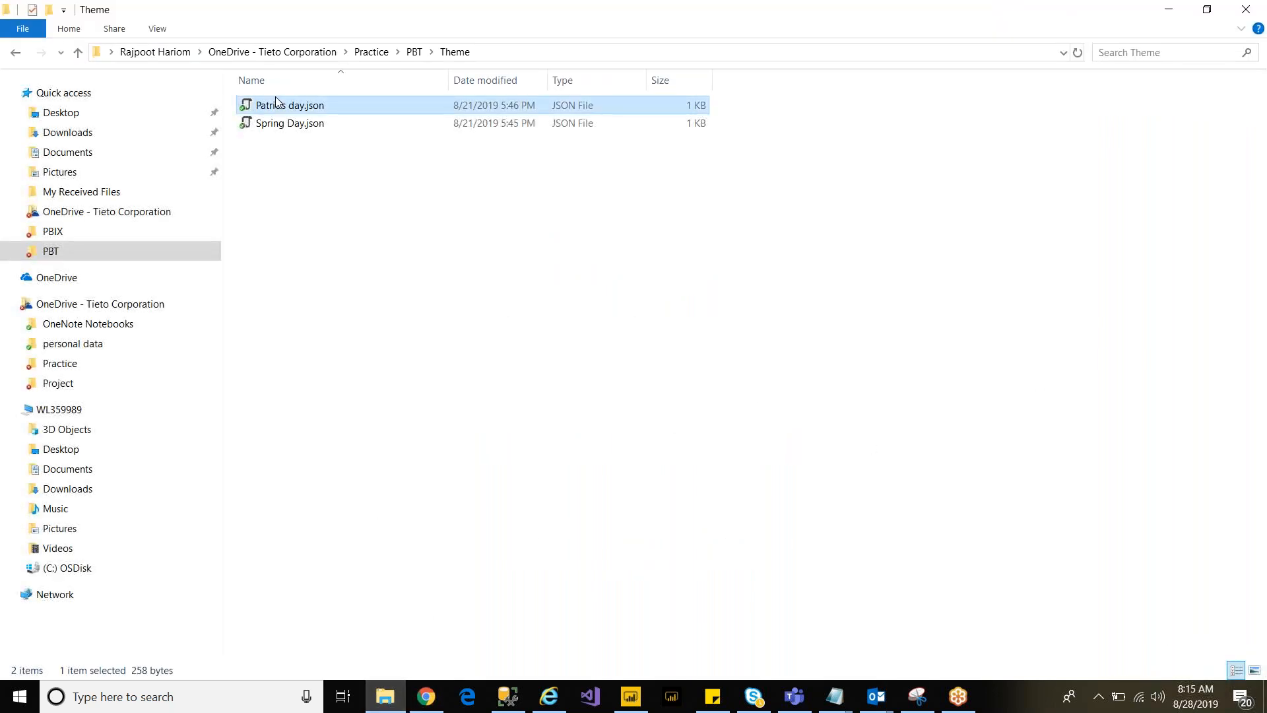
right_click(275, 96)
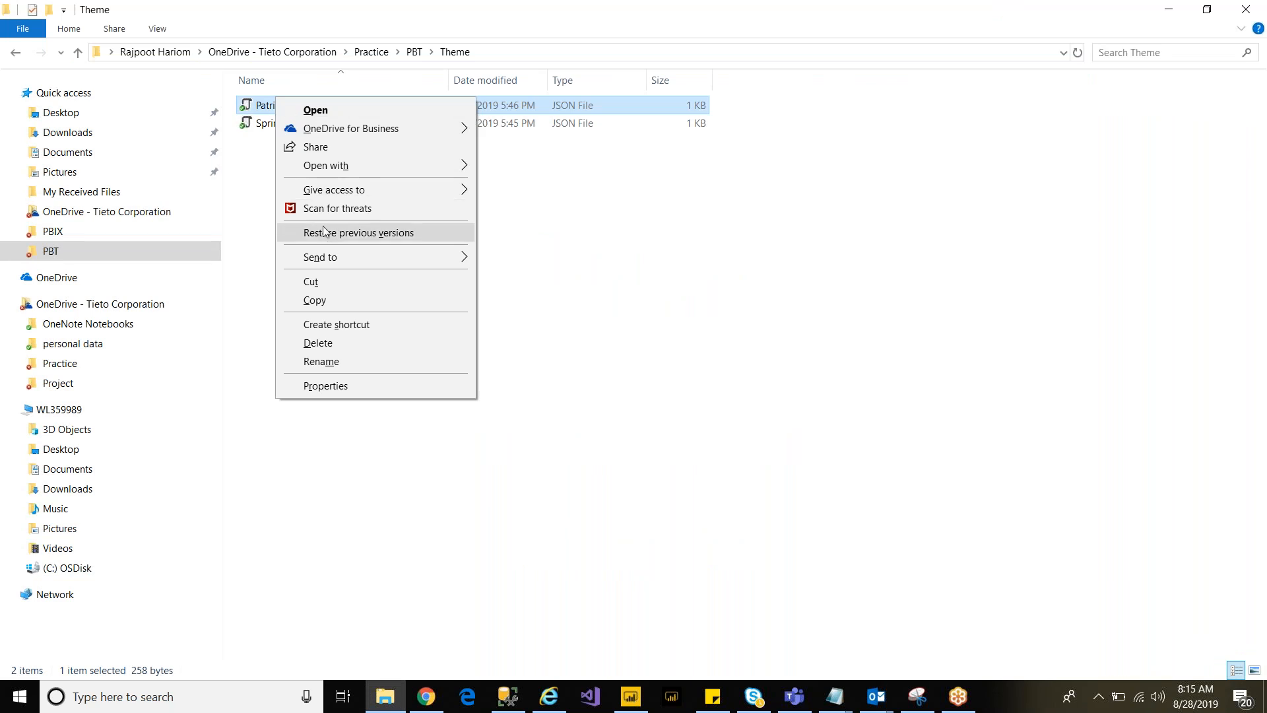
mouse_move(358, 168)
left_click(510, 187)
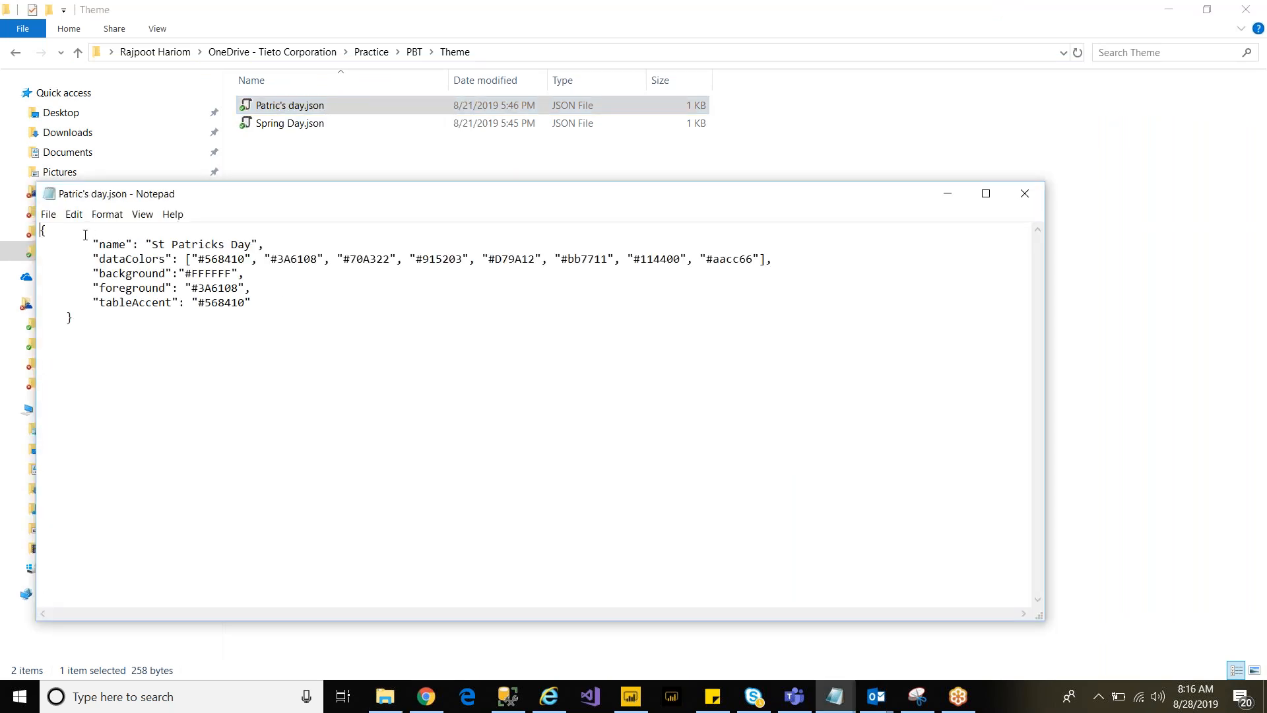
Step: Examine the theme file's overall structure, its name entry and the list of hex codes under dataColors
left_click_drag(42, 229, 170, 342)
left_click(161, 333)
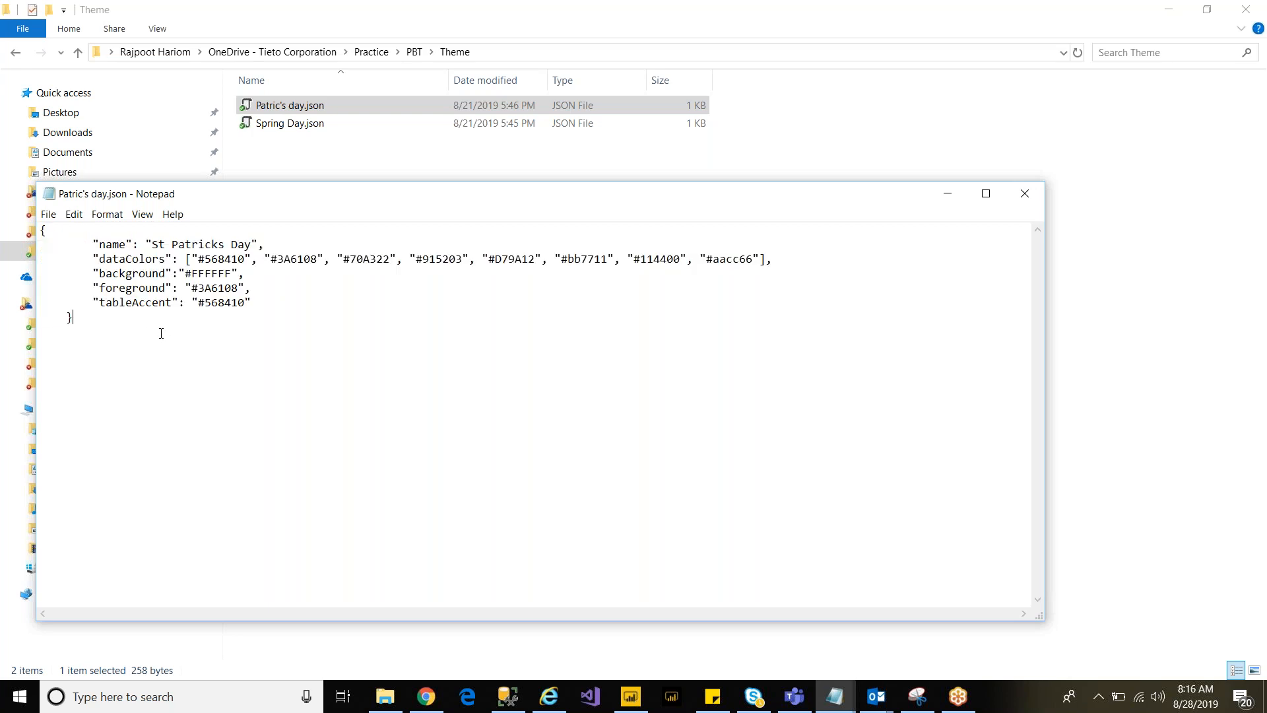
double_click(103, 245)
left_click_drag(152, 245, 252, 244)
left_click_drag(98, 259, 767, 261)
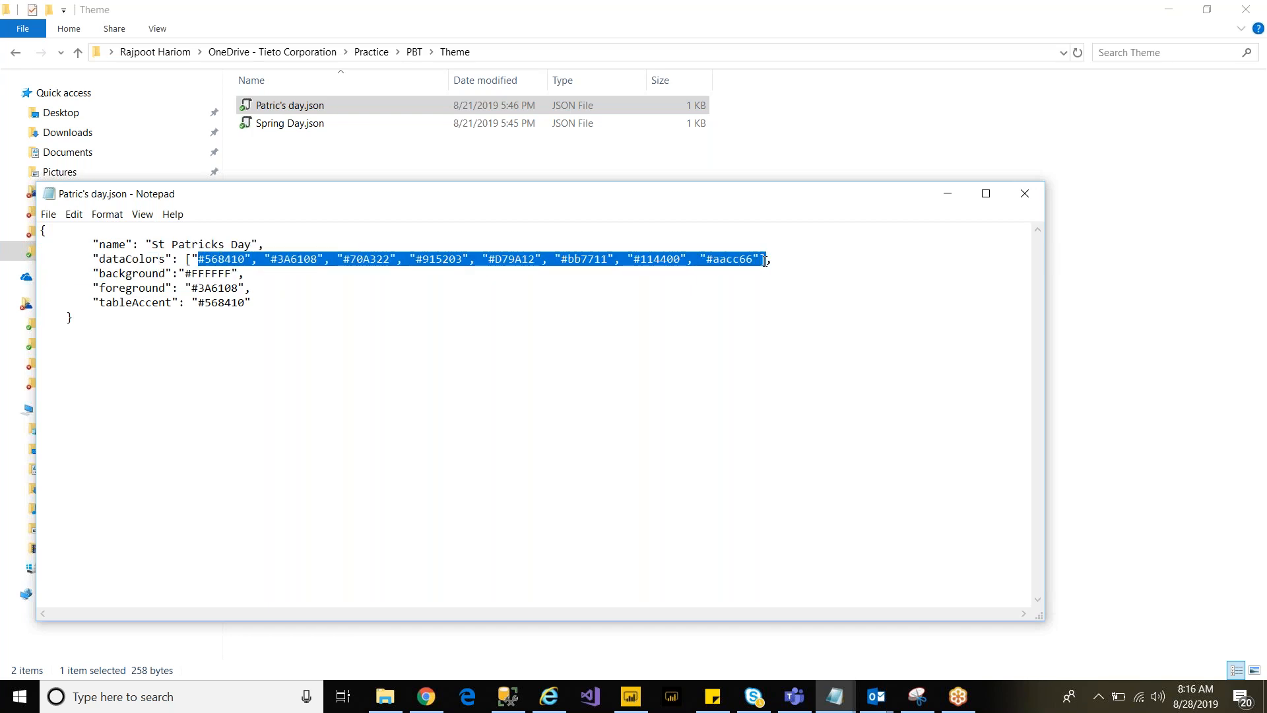
left_click(755, 260)
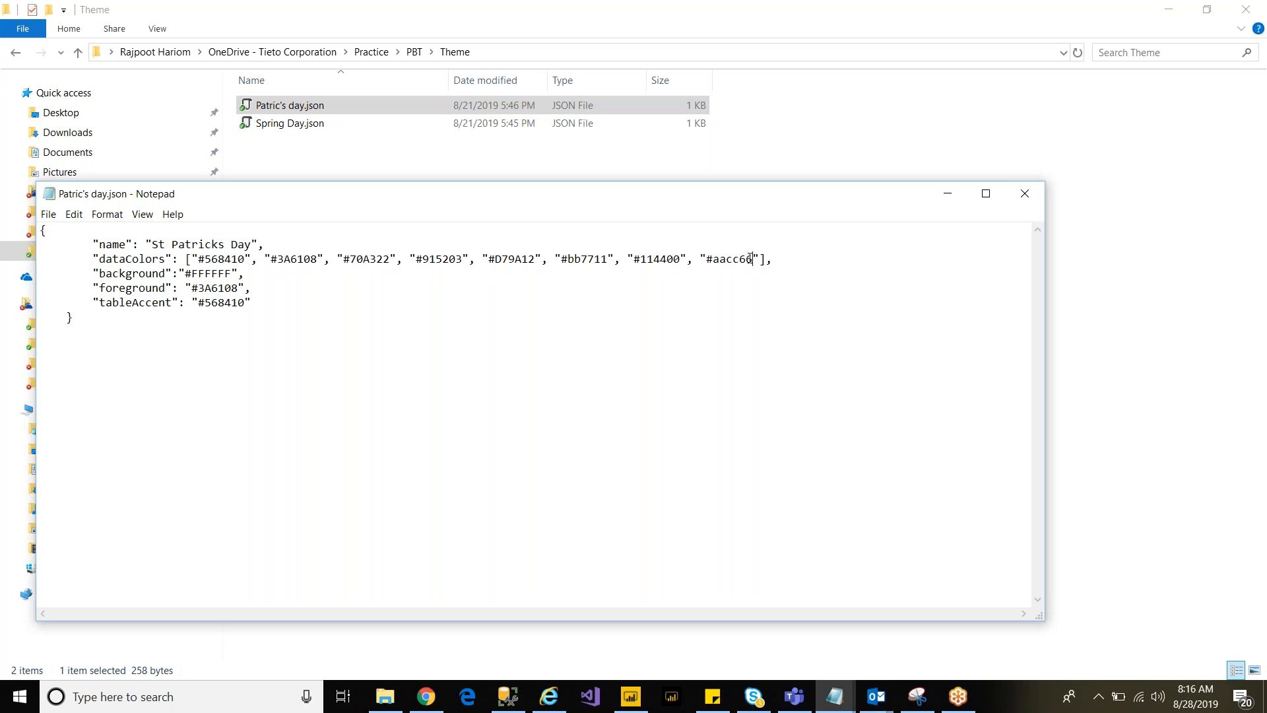
left_click_drag(753, 258, 562, 261)
left_click(576, 262)
left_click(596, 259)
left_click_drag(202, 259, 246, 273)
left_click(626, 272)
Step: Examine the background, foreground and tableAccent color entries in the theme file and how they relate to dataColors
left_click_drag(198, 274, 225, 274)
left_click(202, 285)
left_click(119, 287)
left_click_drag(100, 288, 173, 290)
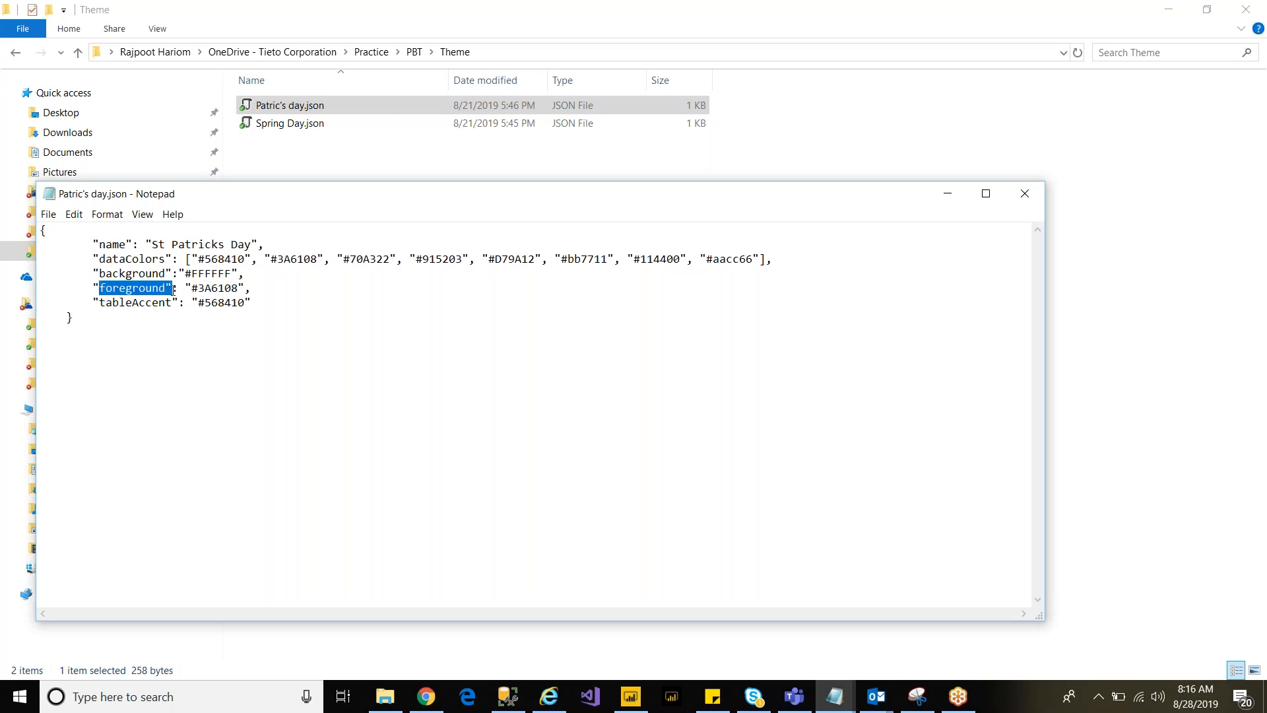
left_click(206, 273)
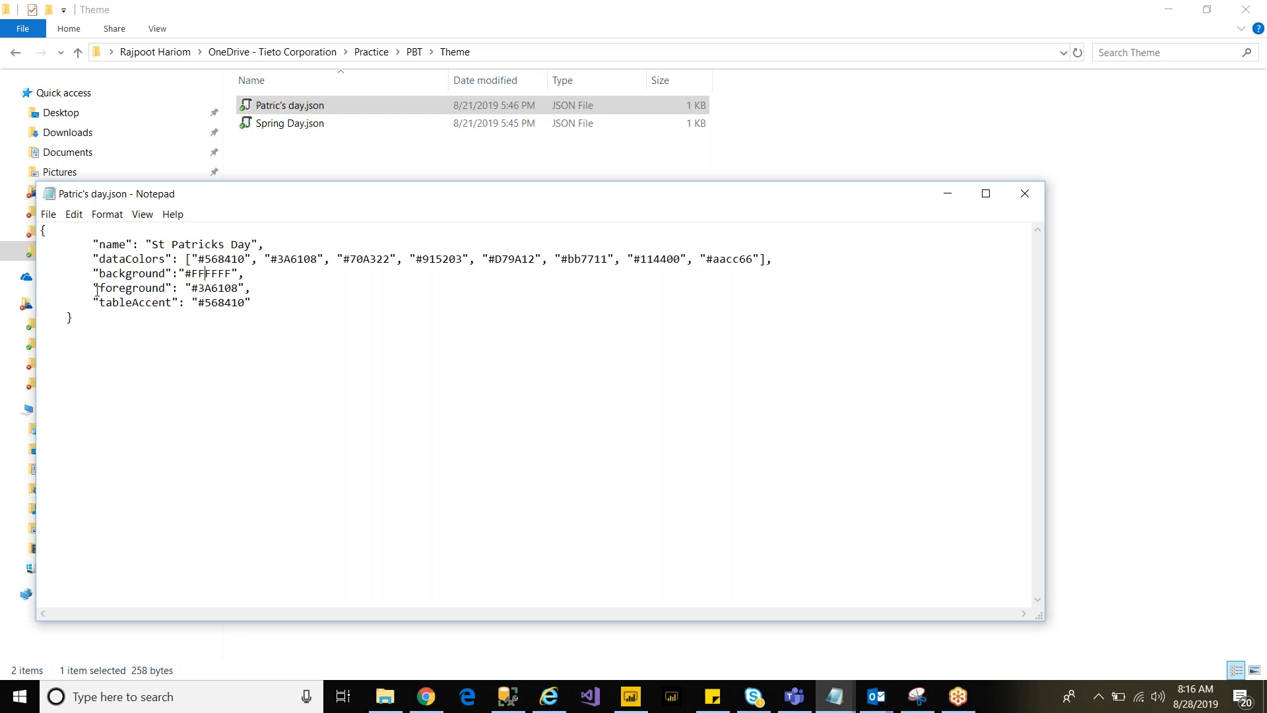
left_click_drag(100, 290, 141, 289)
left_click(225, 262)
left_click_drag(211, 247, 597, 261)
left_click(591, 259)
left_click_drag(140, 288, 123, 309)
left_click(120, 307)
double_click(151, 304)
left_click(231, 302)
left_click_drag(107, 236, 261, 304)
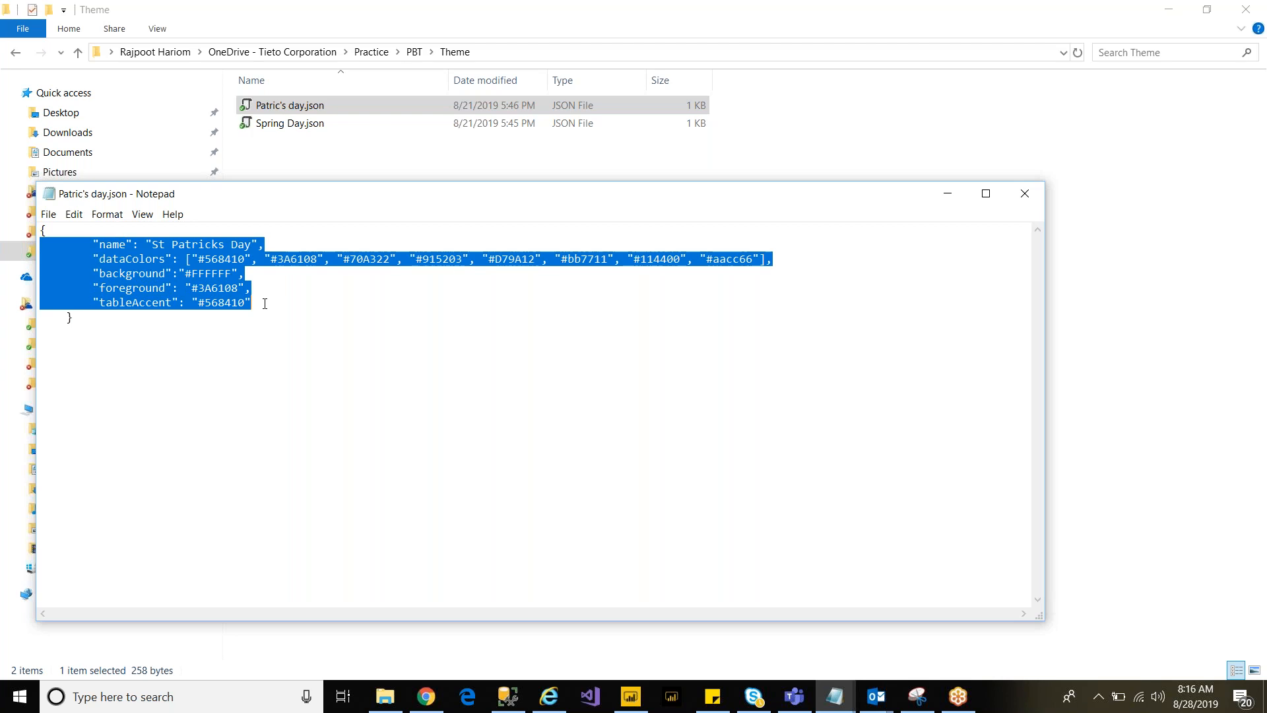
left_click(265, 304)
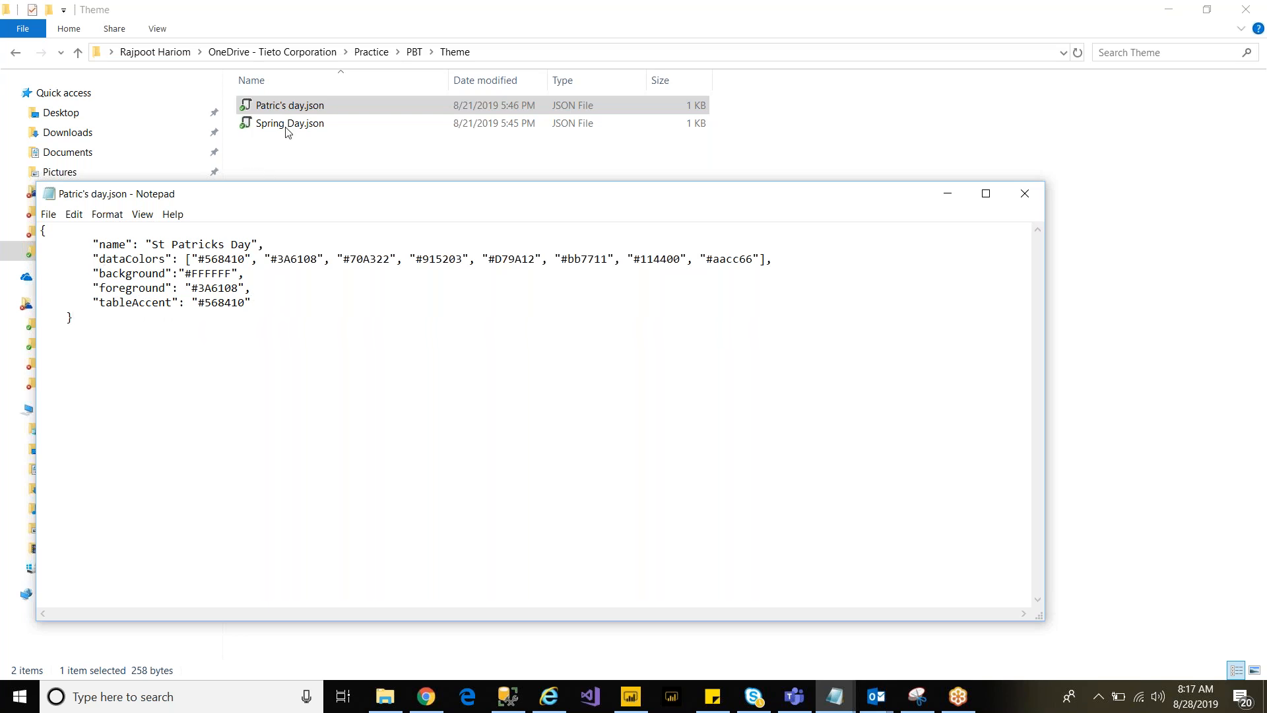
Step: Highlight the complete theme definition and close Patric's day.json, returning to the Theme folder
key("ctrl+a")
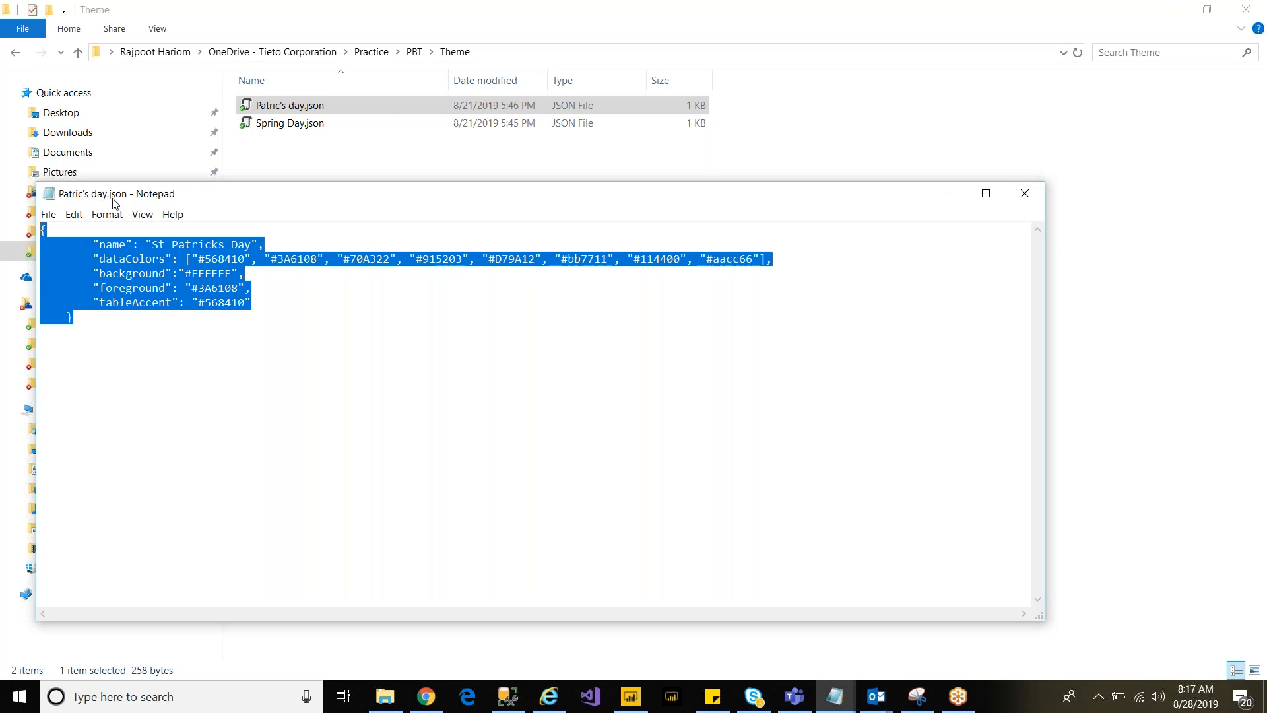
left_click(1027, 194)
left_click(447, 170)
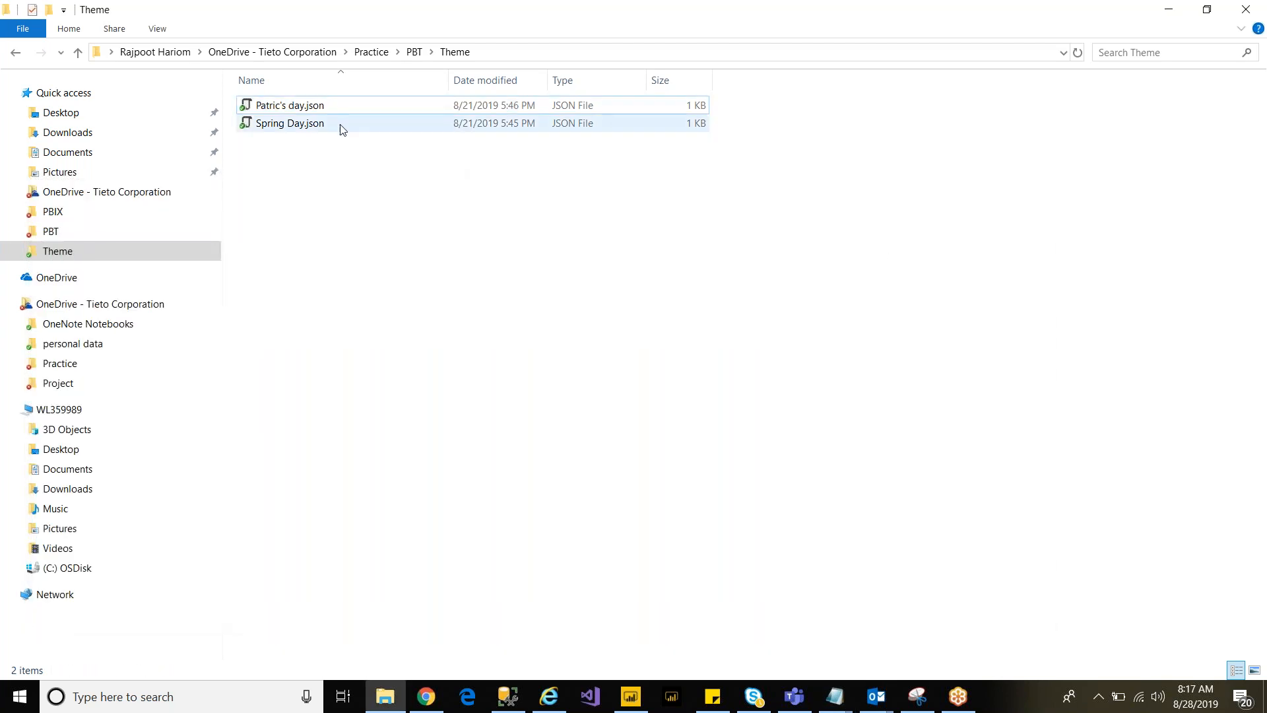
Step: Switch to Power BI Desktop and import Patric's day.json from the Theme folder as the report theme
left_click(621, 697)
left_click(86, 31)
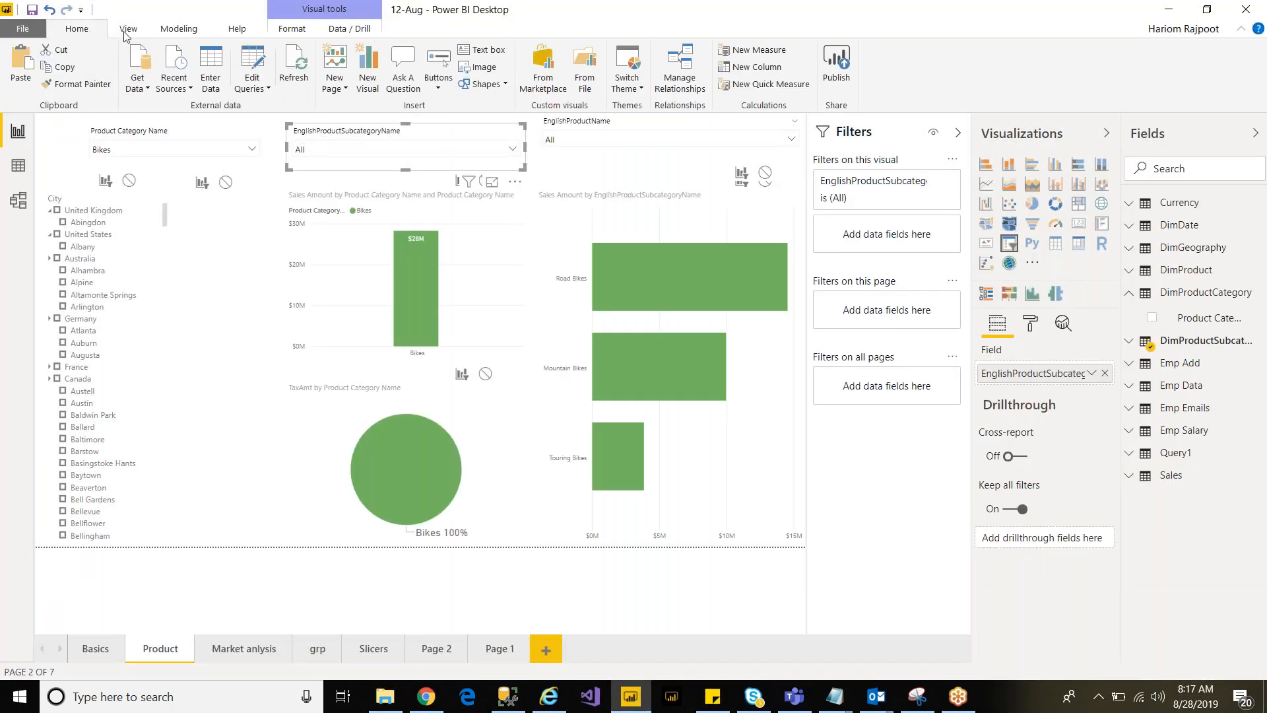
left_click(625, 88)
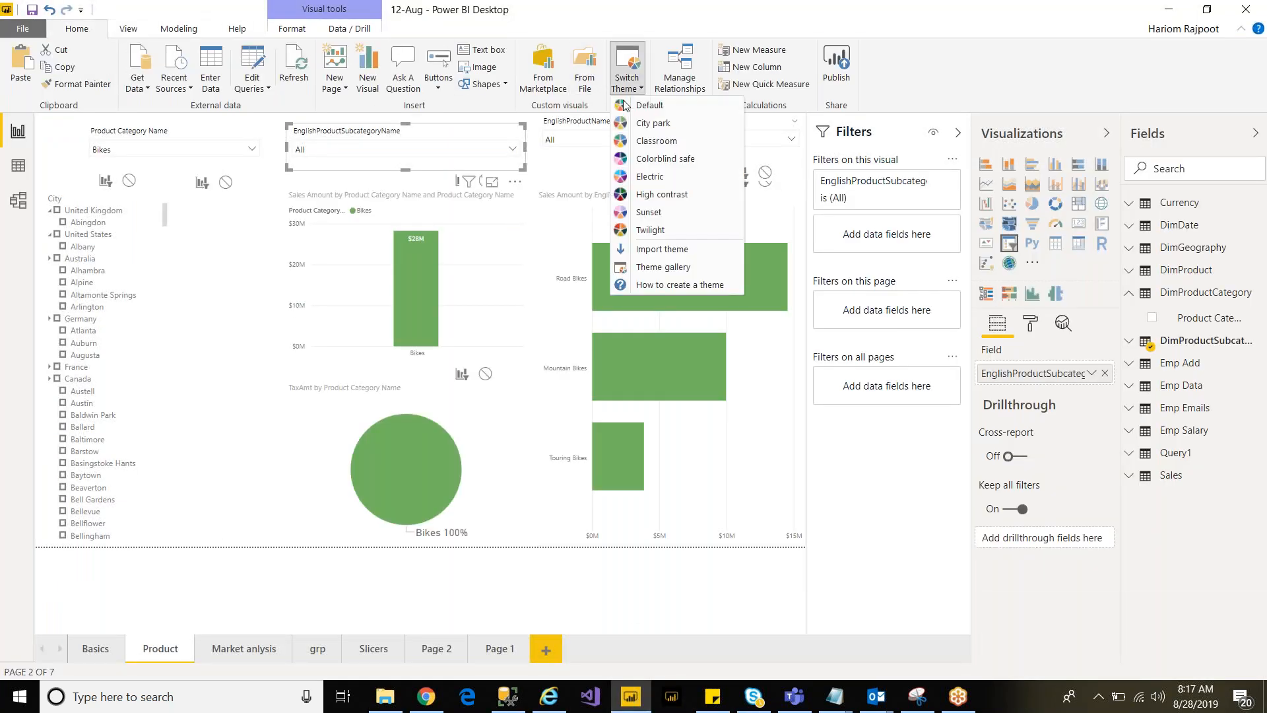
left_click(662, 259)
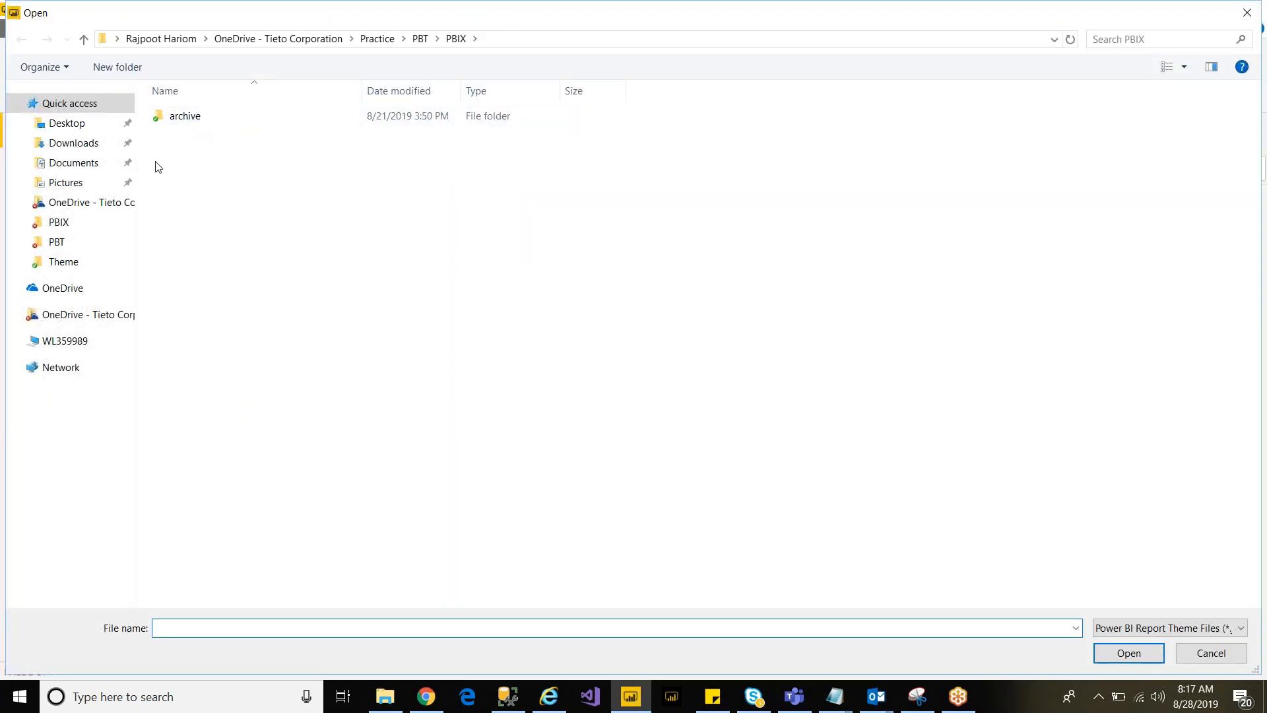
left_click(86, 245)
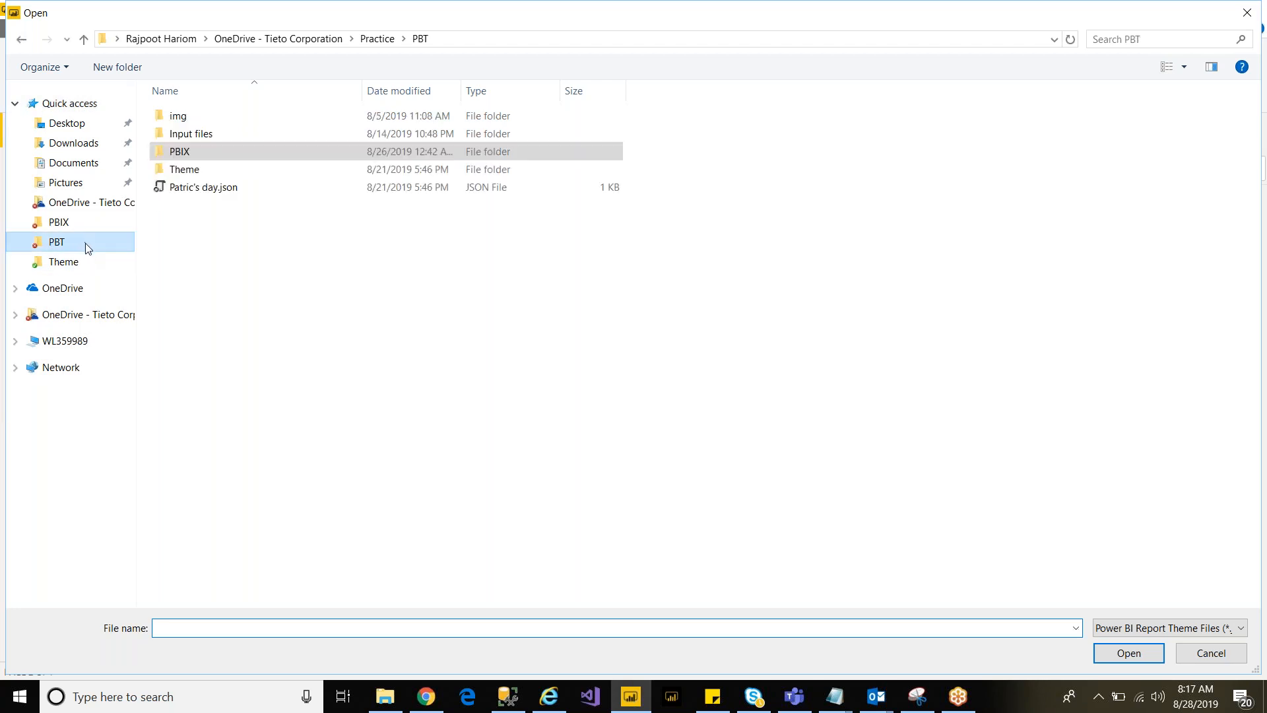
left_click(89, 260)
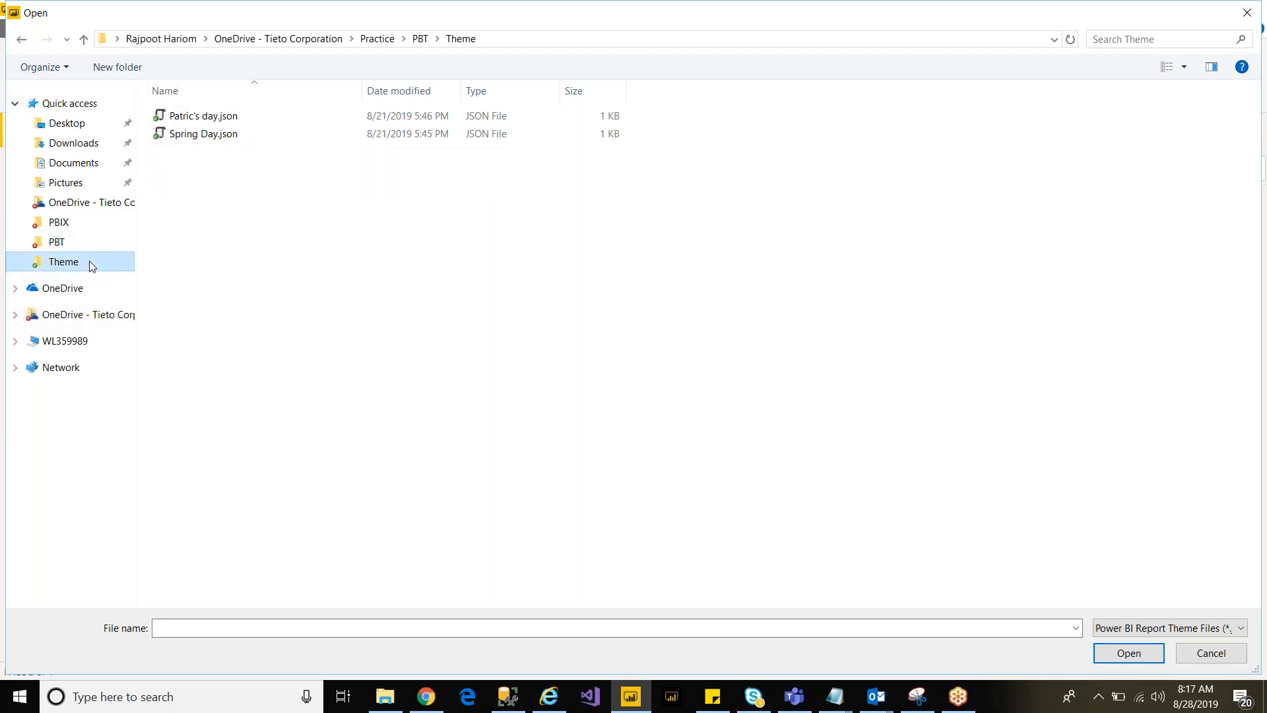
left_click(228, 119)
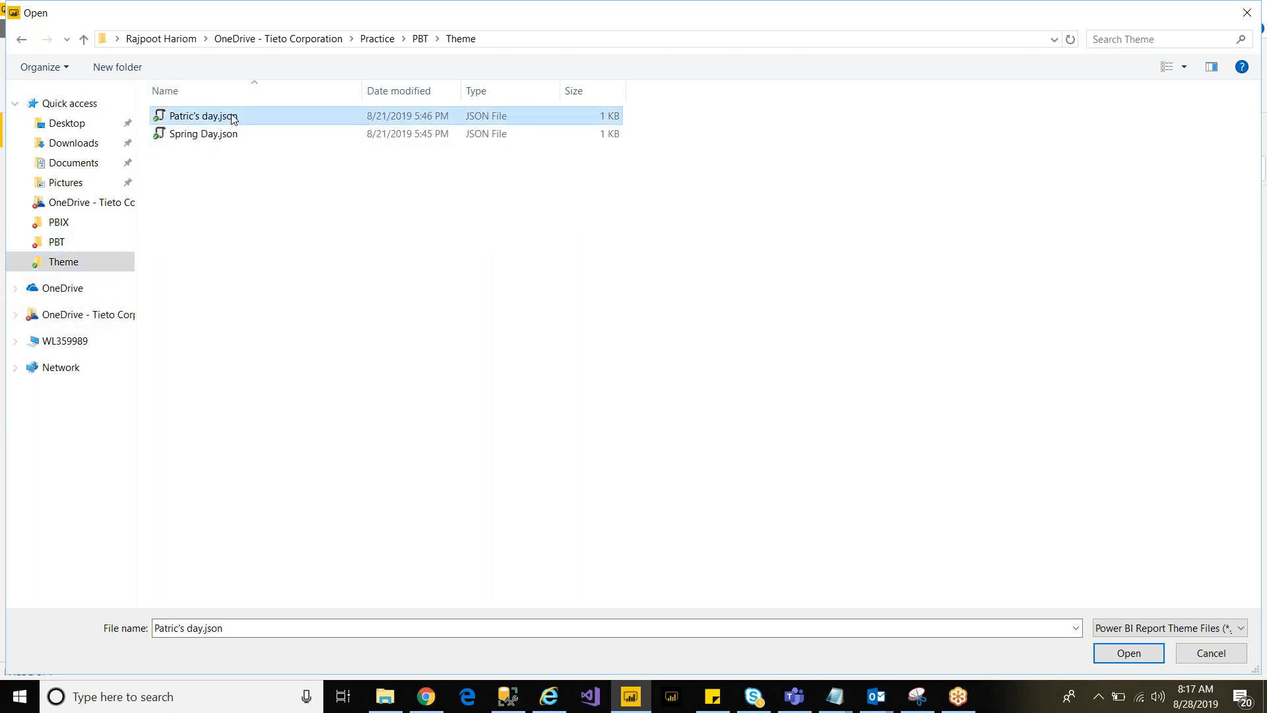
double_click(232, 119)
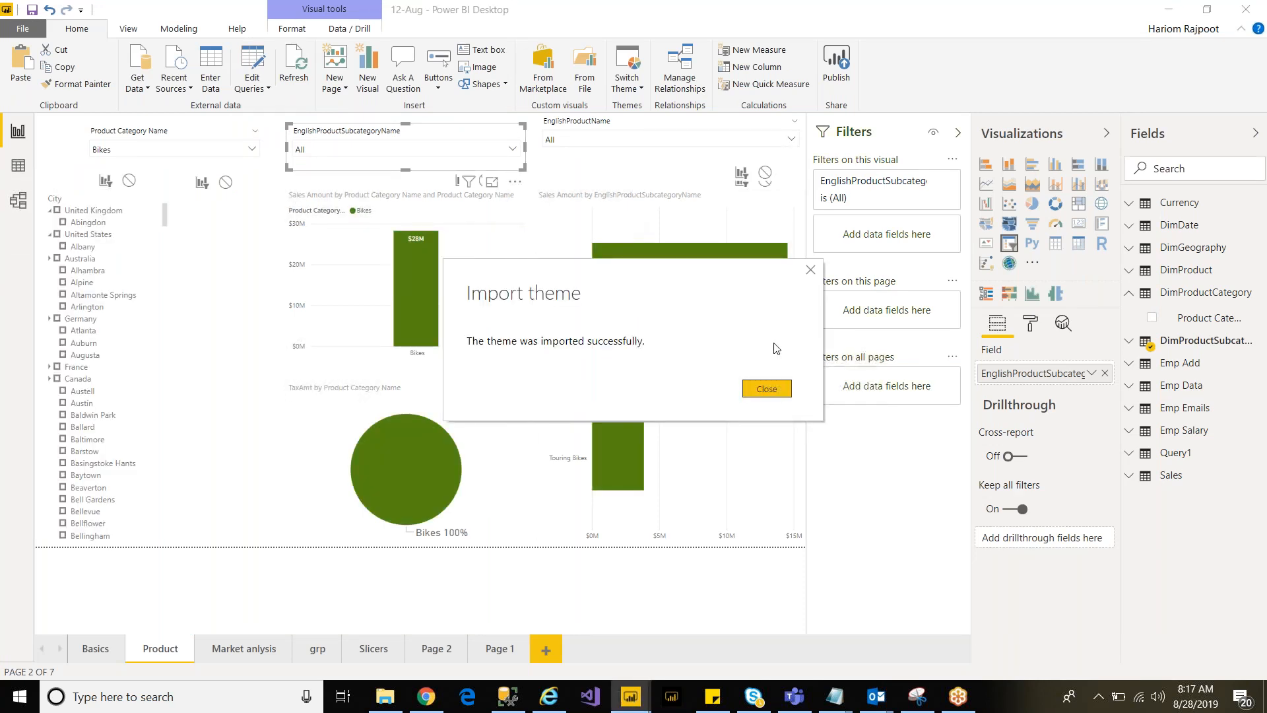
left_click(766, 390)
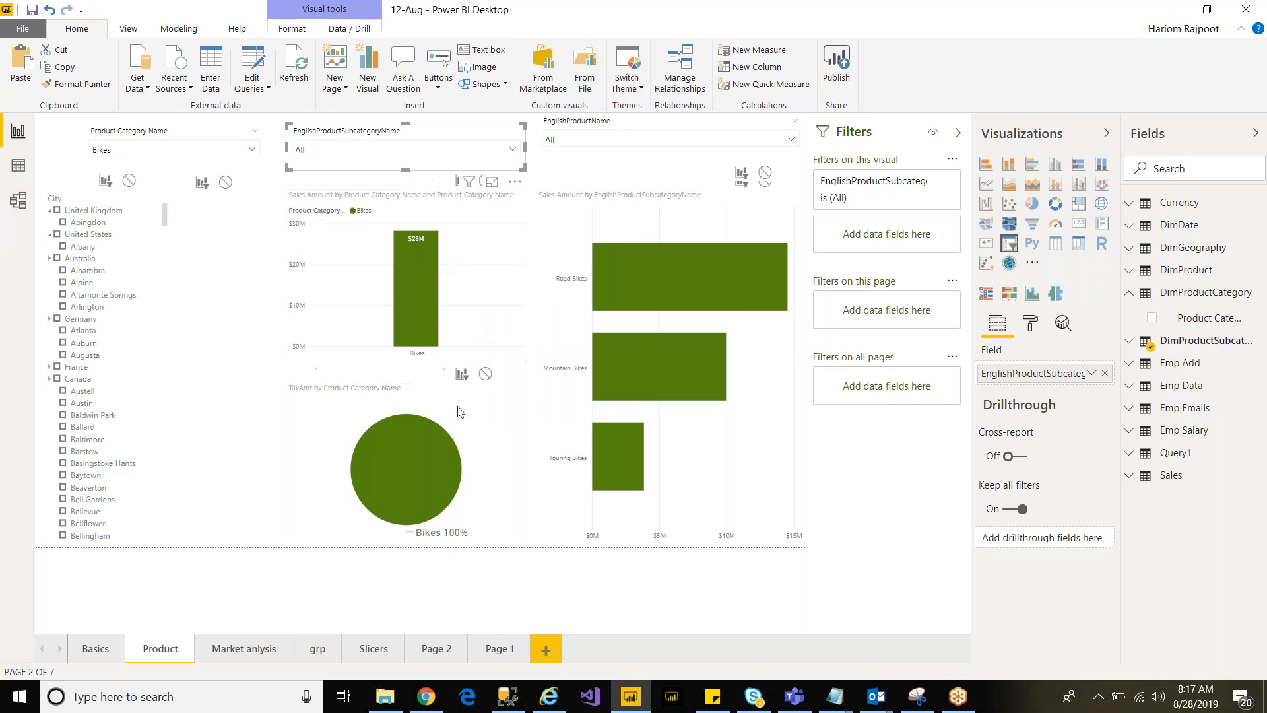
Step: Clear the Bikes selection in the Product Category Name slicer on the Product page and save the report
left_click(142, 149)
left_click(101, 187)
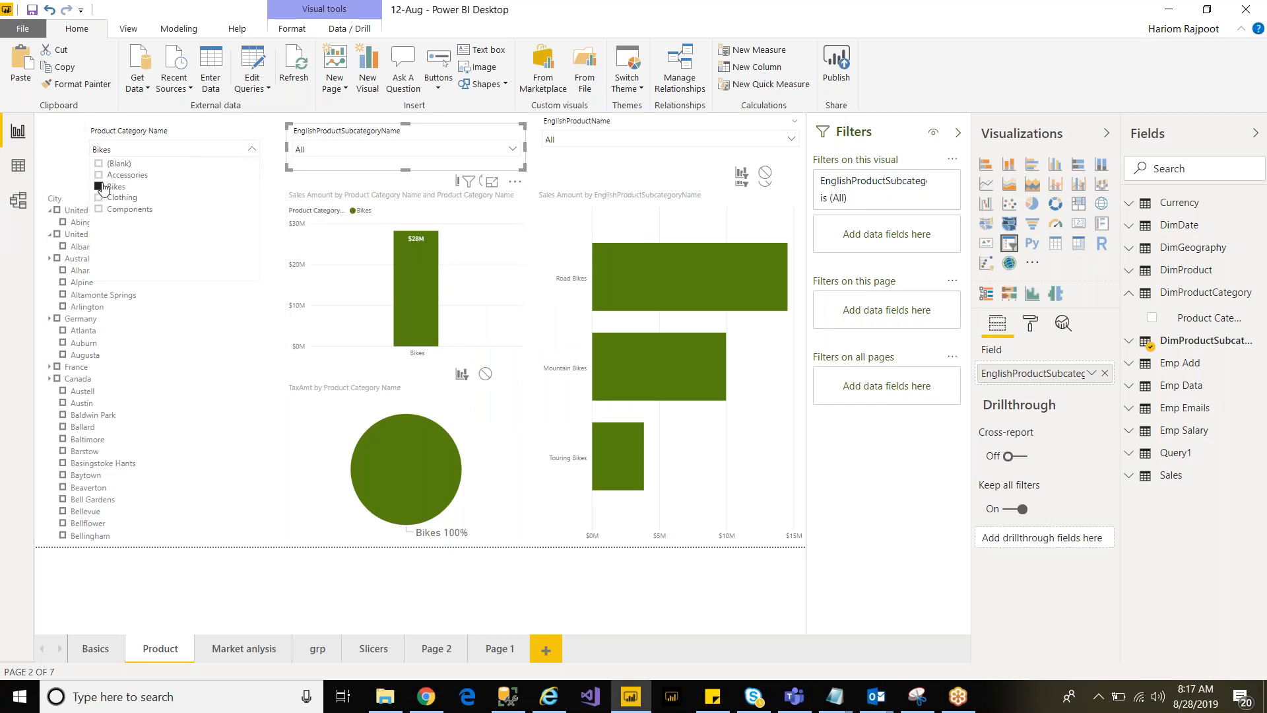
left_click(178, 141)
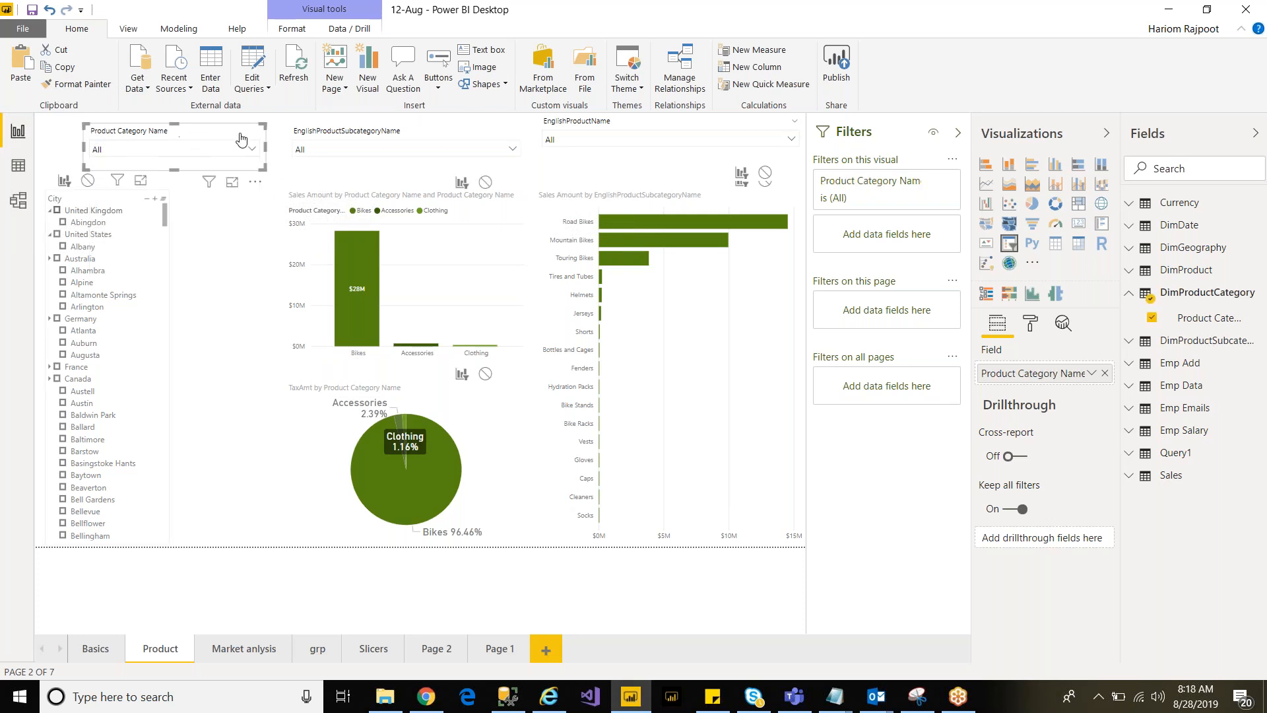
left_click(32, 9)
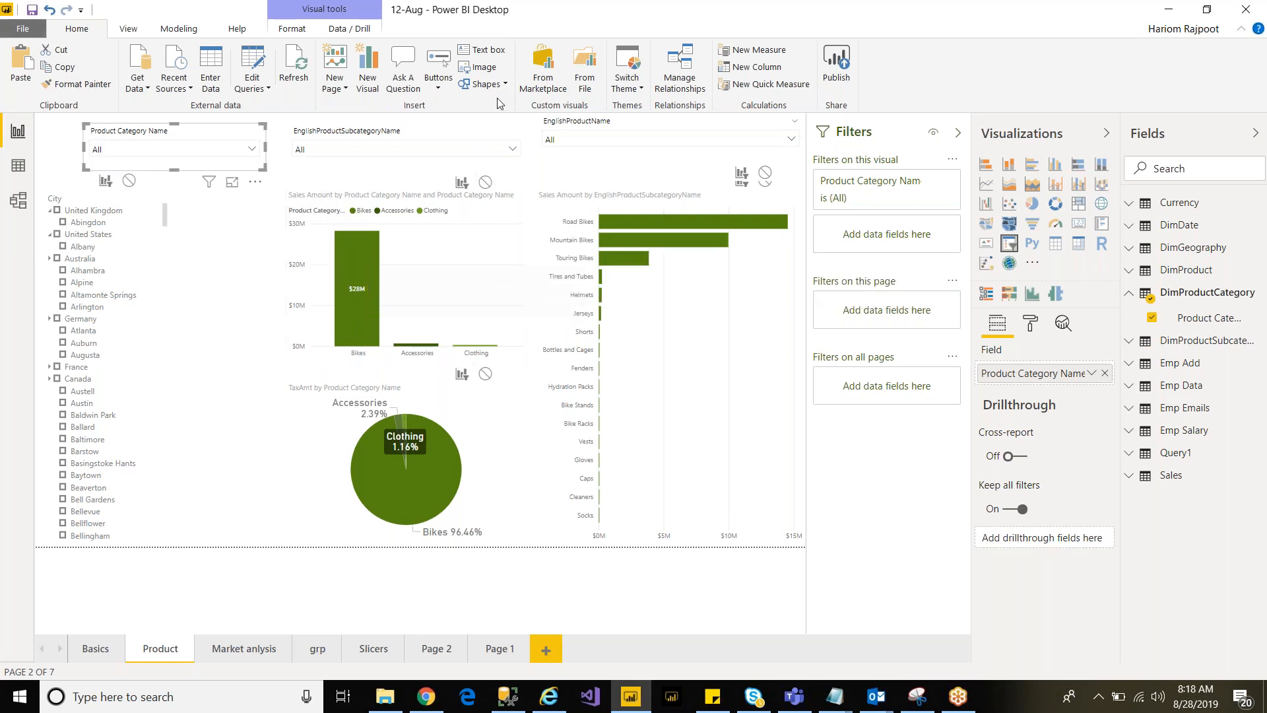
Step: Check how the imported theme colors the visuals on the Market anlysis and grp pages, ending on Market anlysis
left_click(258, 650)
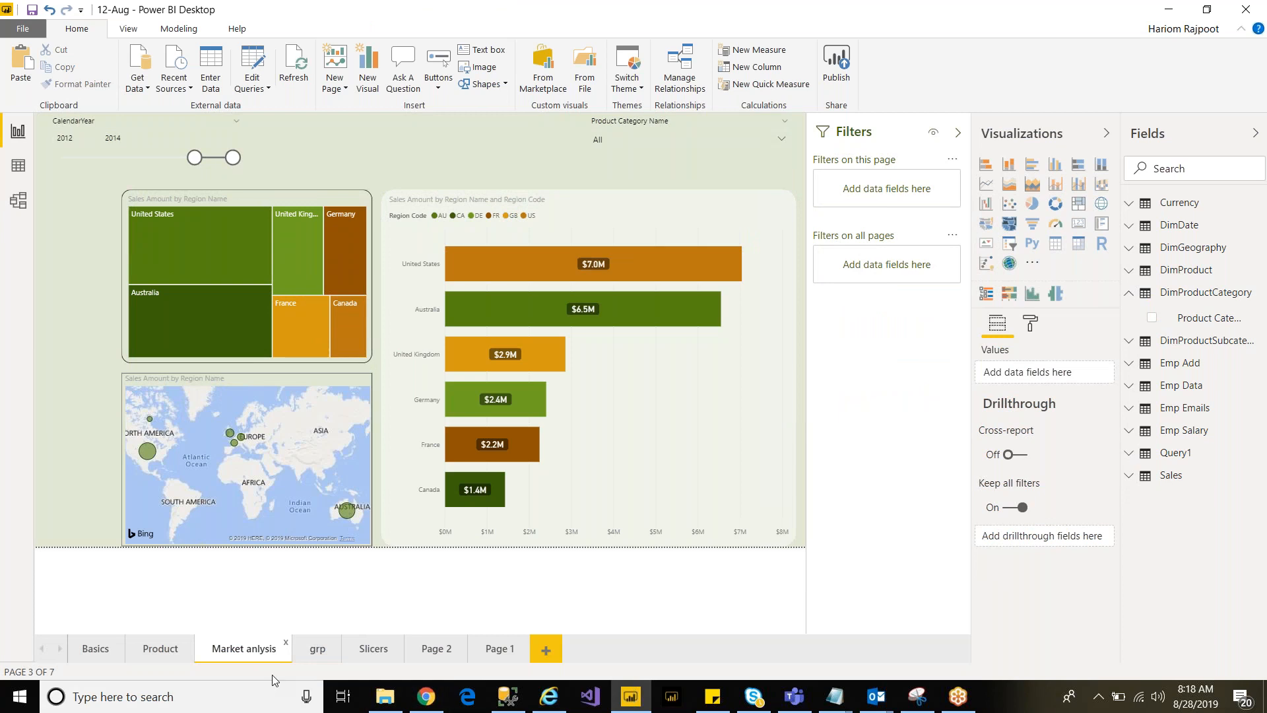
left_click(335, 654)
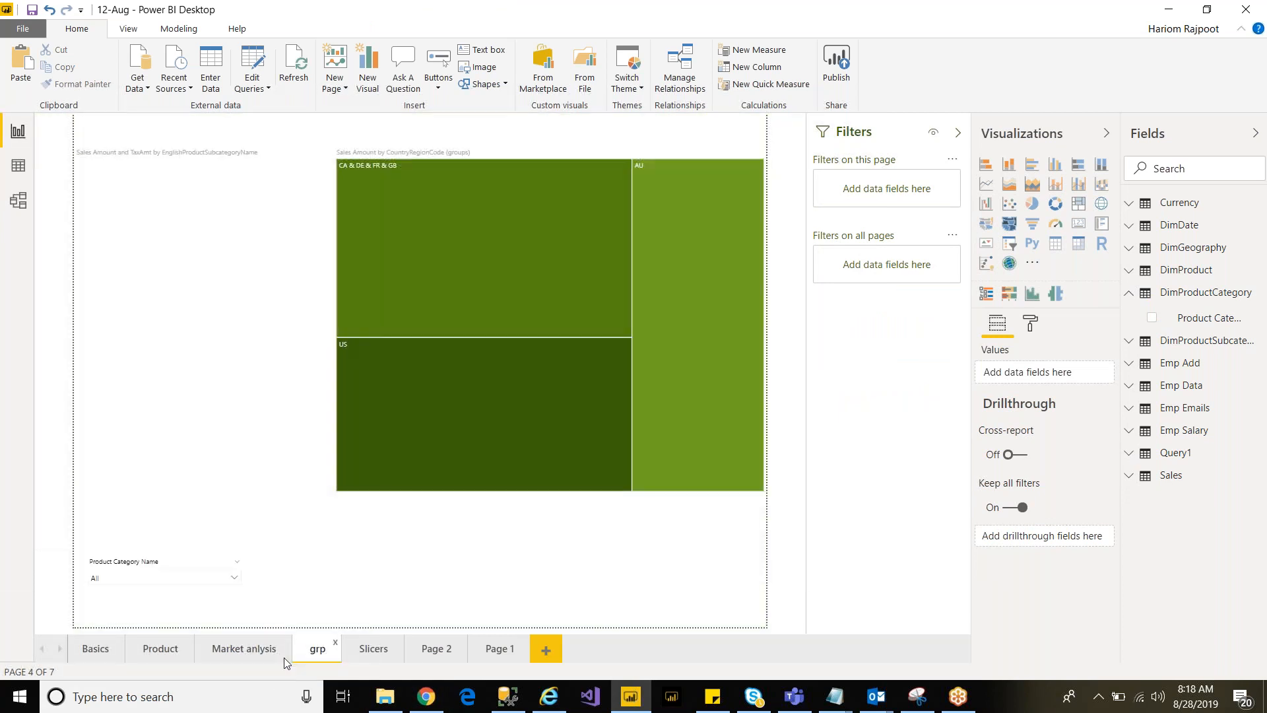
left_click(248, 654)
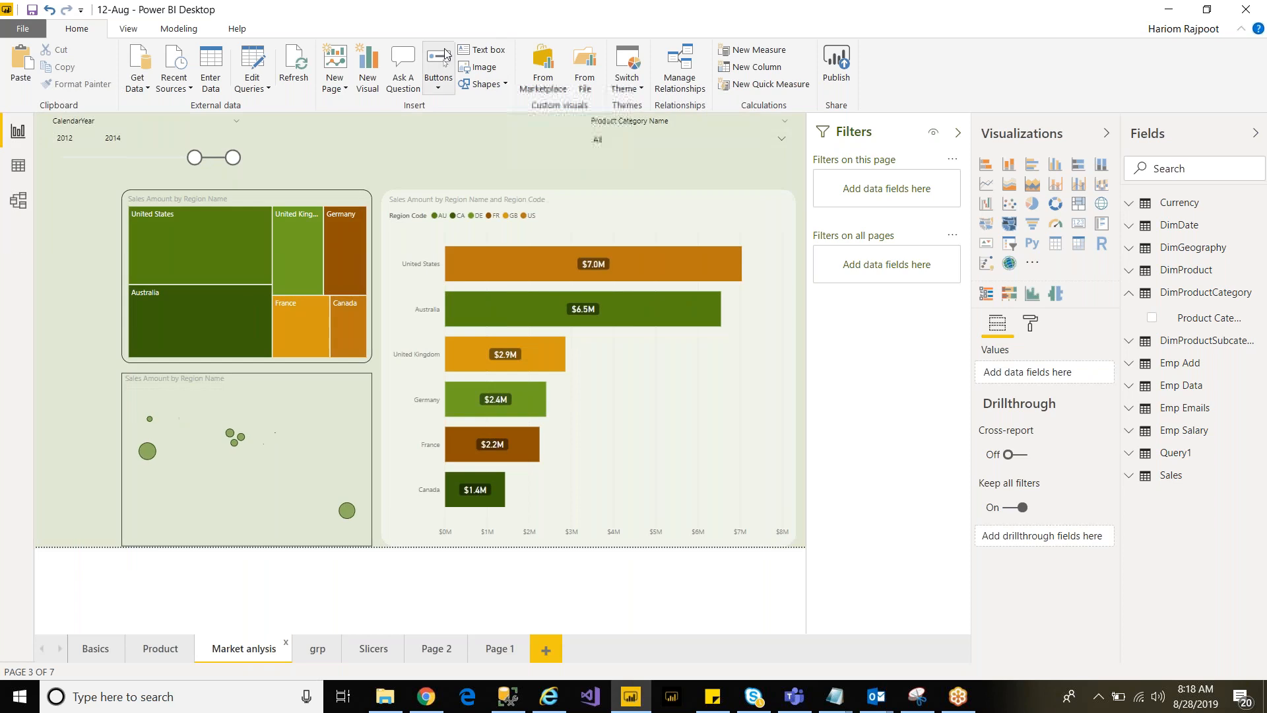
Step: Switch the report theme to Default
left_click(628, 91)
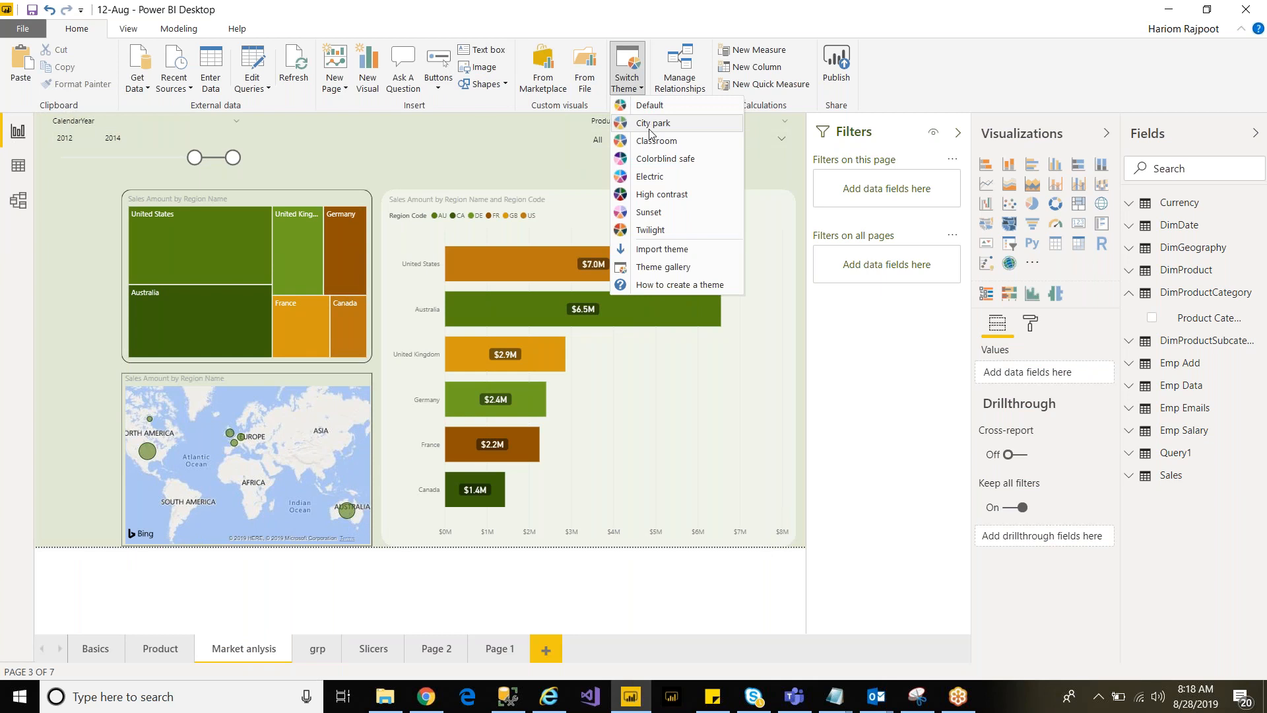
left_click(649, 107)
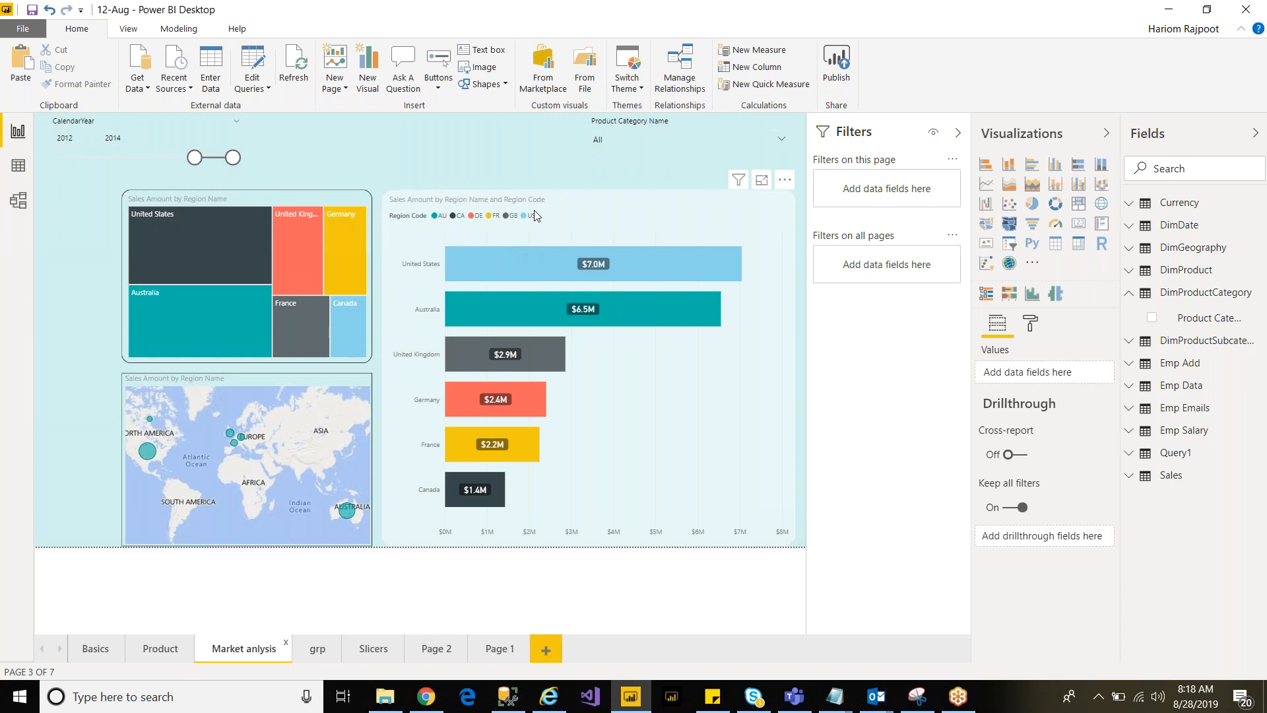
Step: Start importing a theme and open Patric's day.json in Notepad from the file selection dialog
left_click(627, 88)
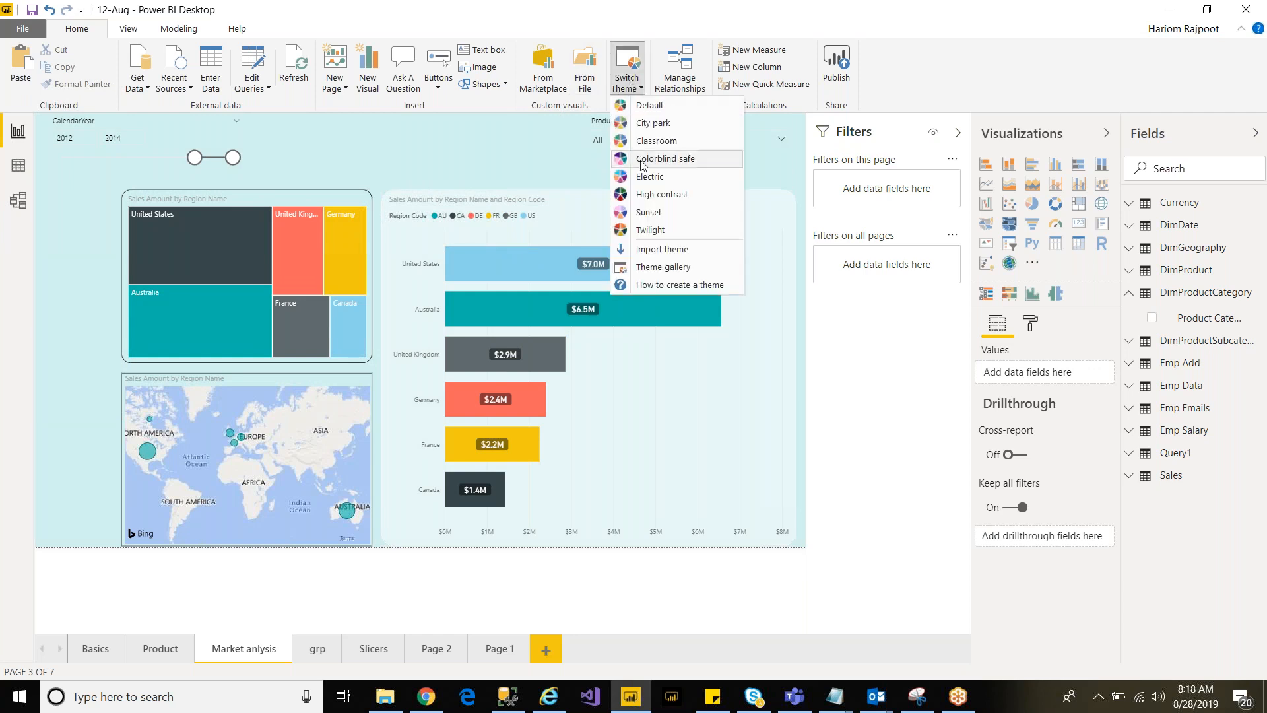
left_click(646, 257)
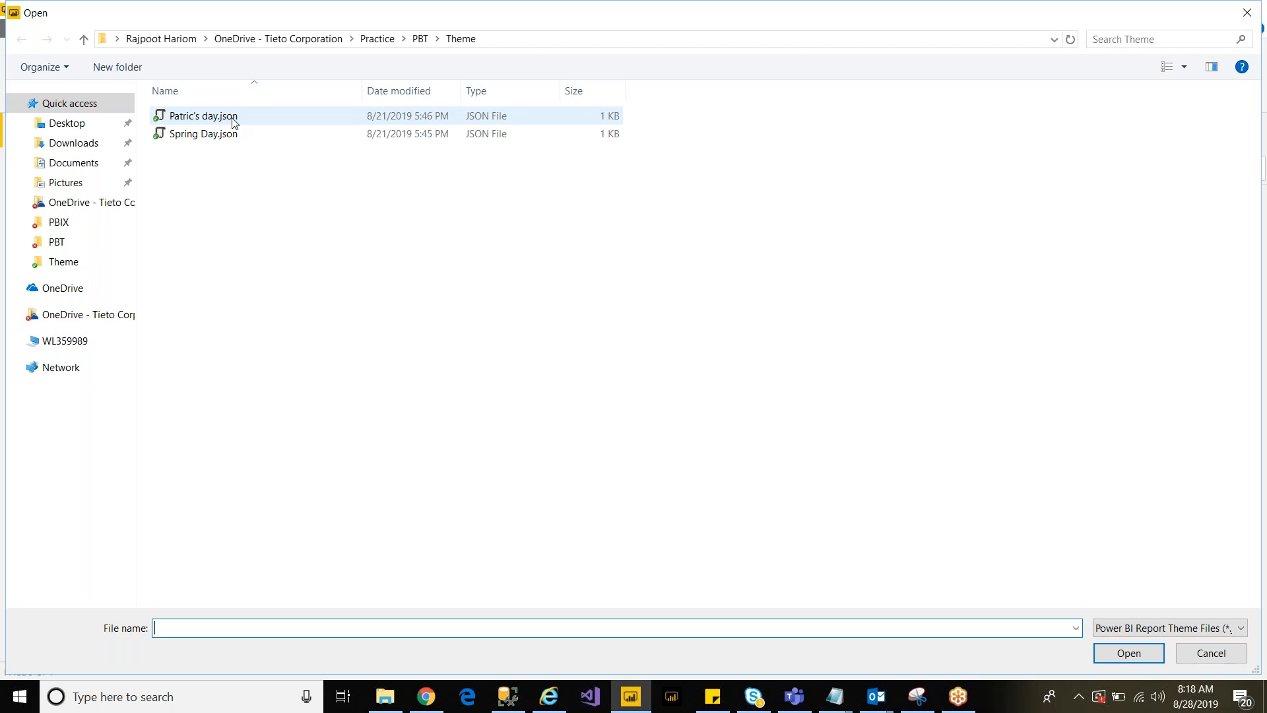
left_click(234, 121)
right_click(234, 121)
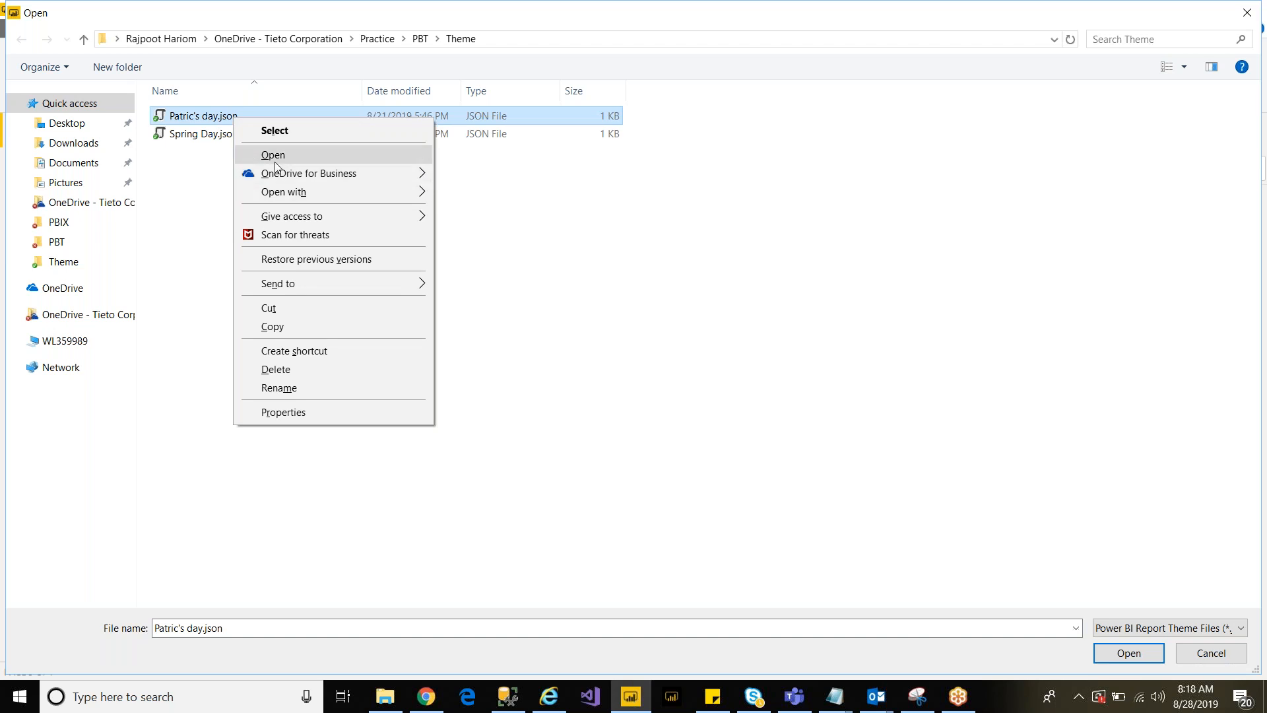
mouse_move(307, 193)
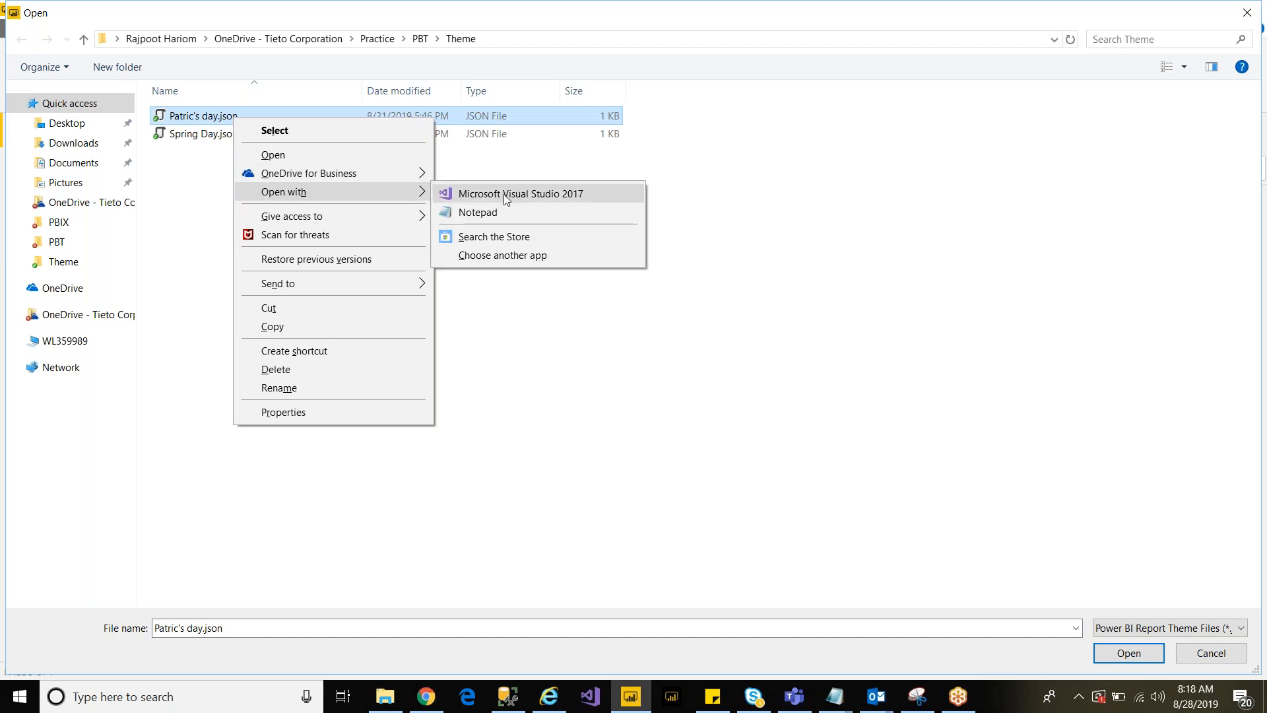
left_click(517, 213)
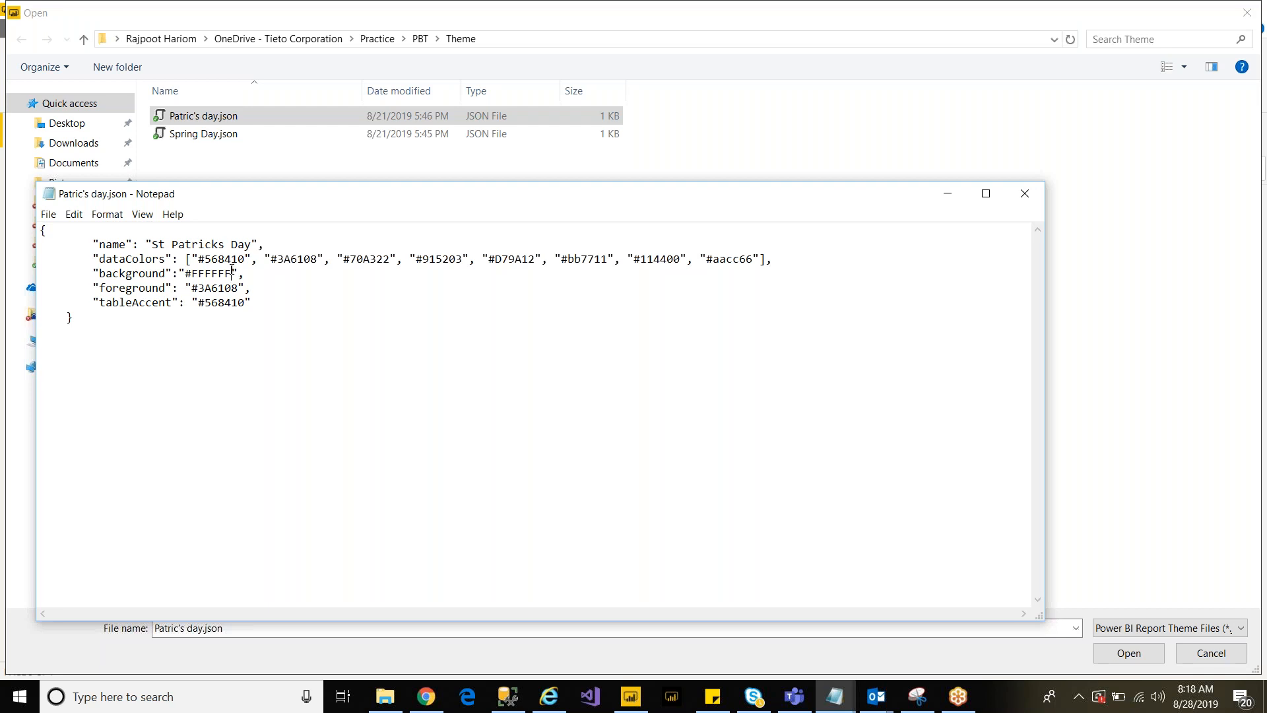
Step: Replace the background color's hex digits with zeros in the theme file, save it and close Notepad
key("BackSpace")
key("BackSpace")
key("BackSpace")
type("00000")
left_click(48, 214)
left_click(69, 262)
left_click(1025, 193)
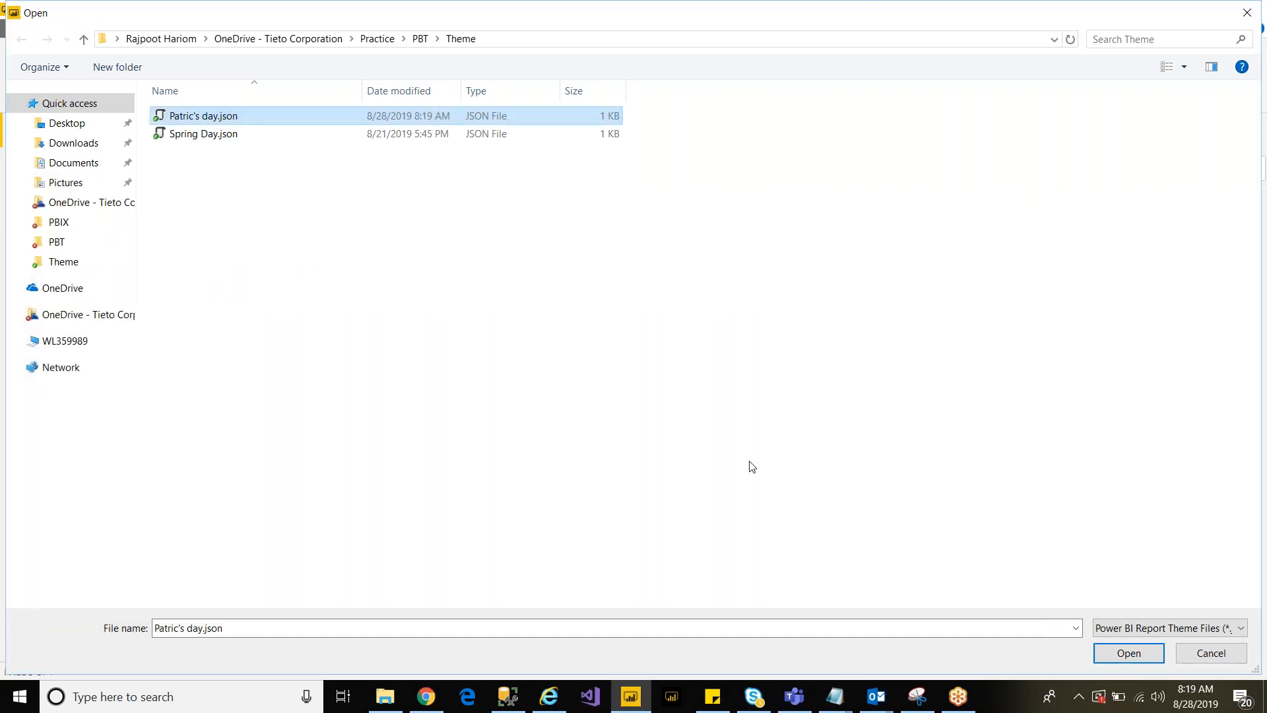
Step: Import the edited Patric's day.json as the report theme and dismiss the import message
left_click(626, 705)
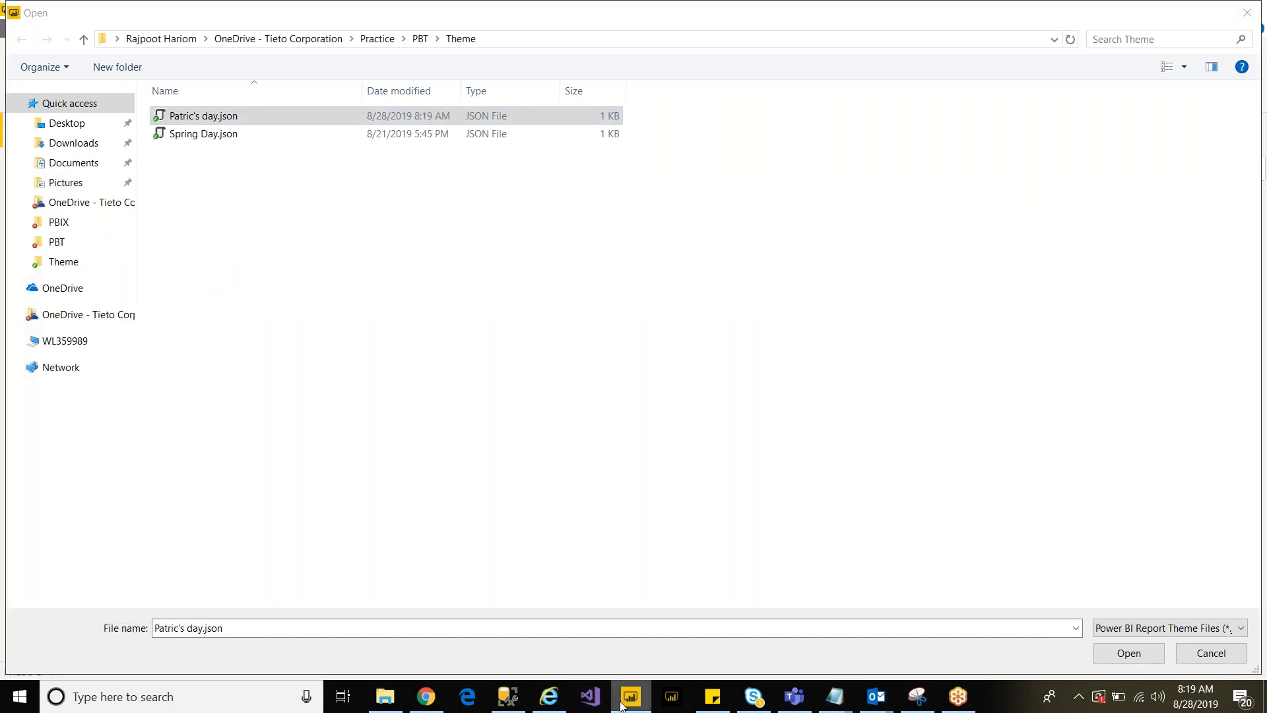
left_click(736, 371)
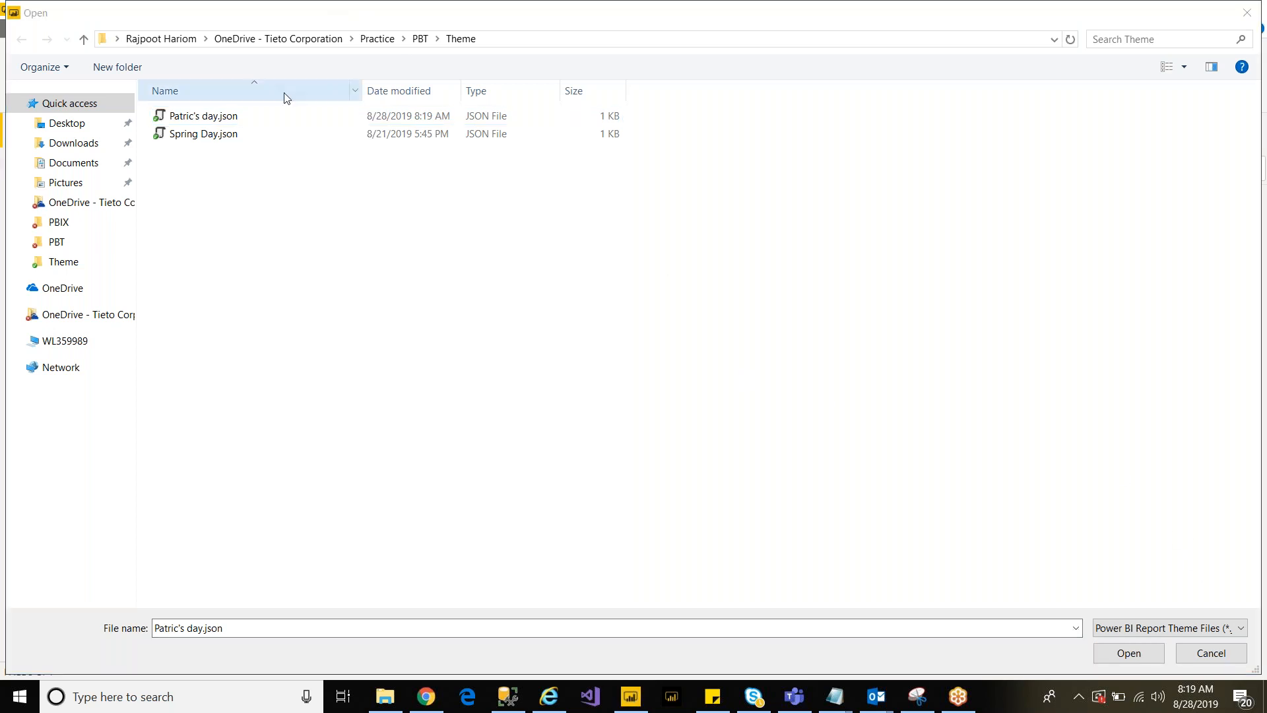
left_click(283, 118)
left_click(1127, 653)
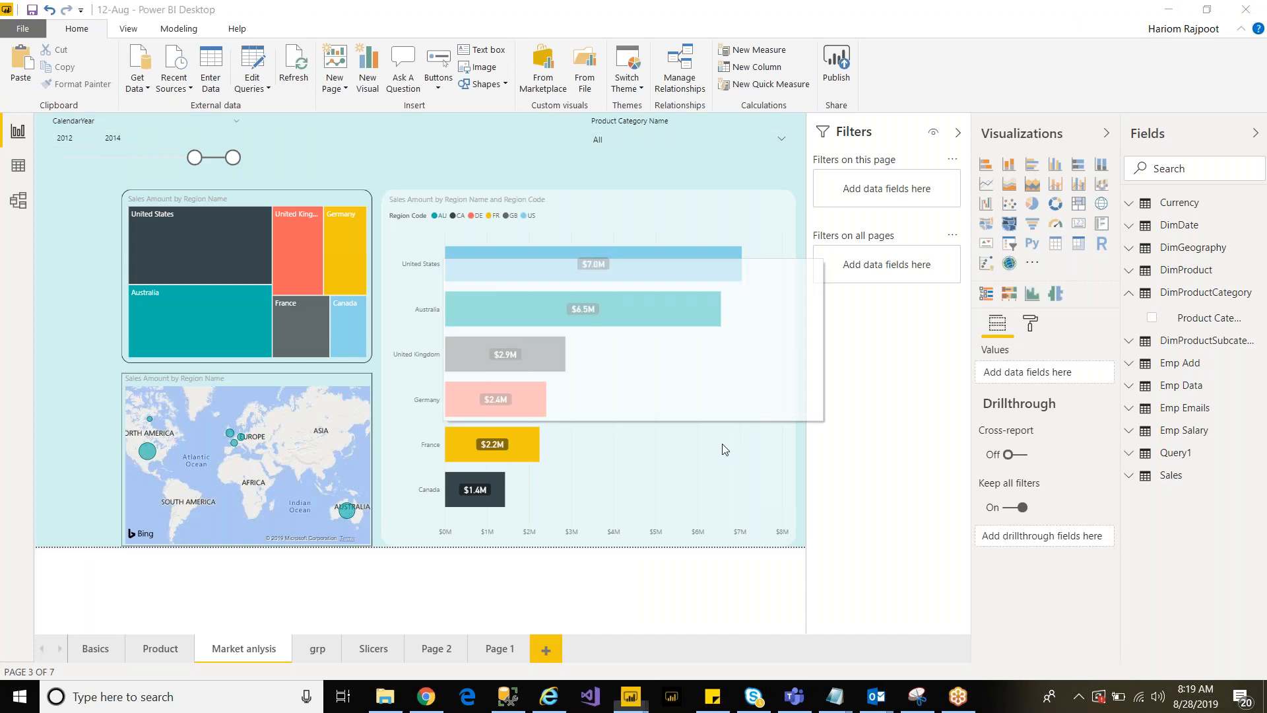
left_click(772, 391)
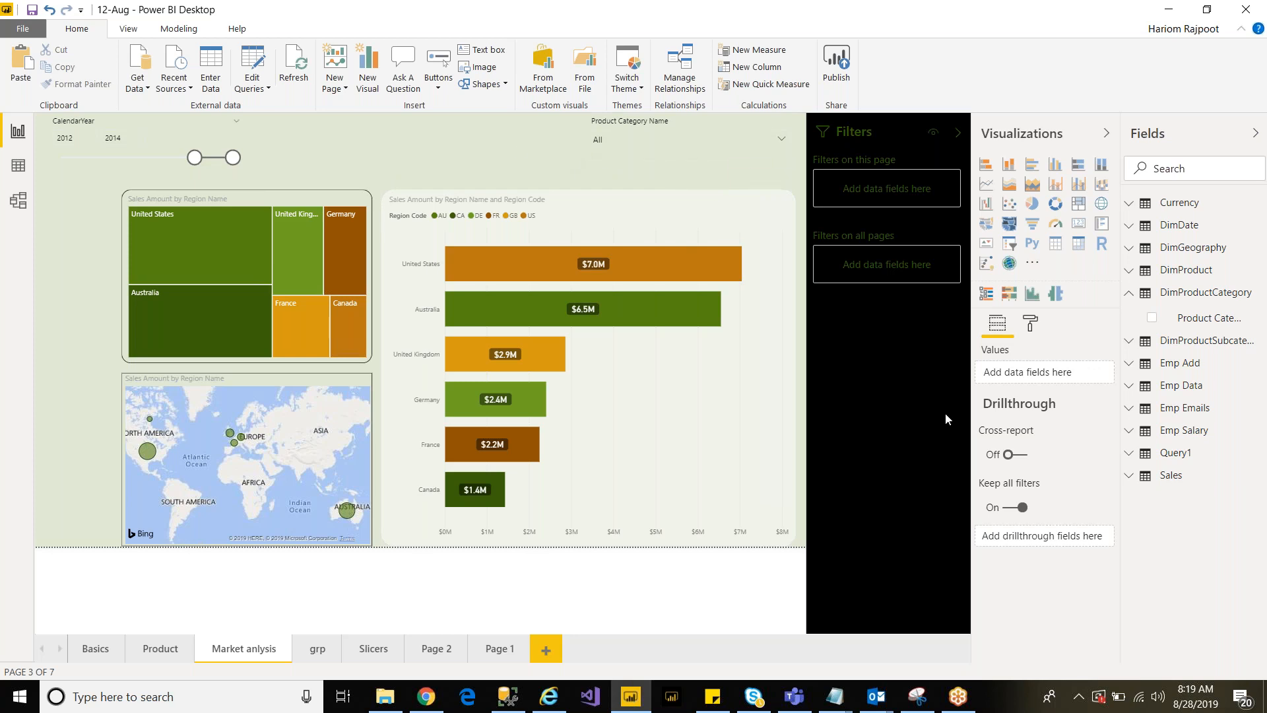
Step: Examine the report page's formatting options, including the page background color and transparency
left_click(1035, 327)
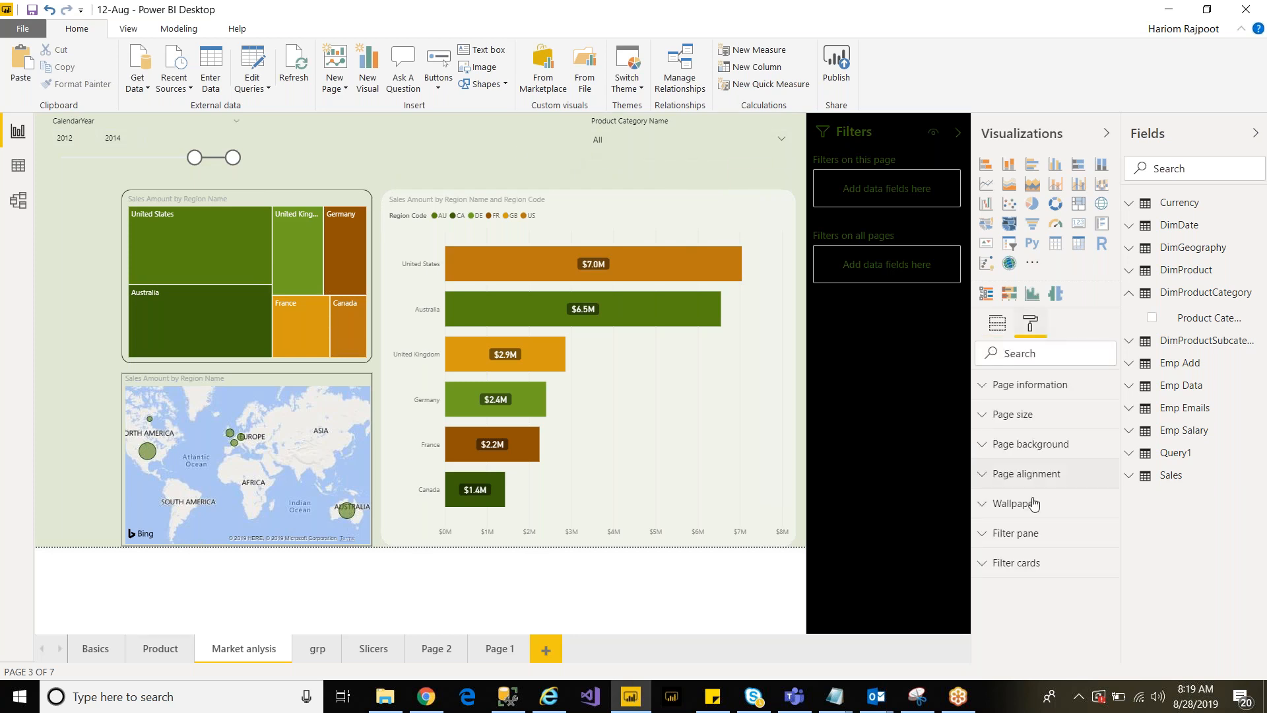
left_click(984, 449)
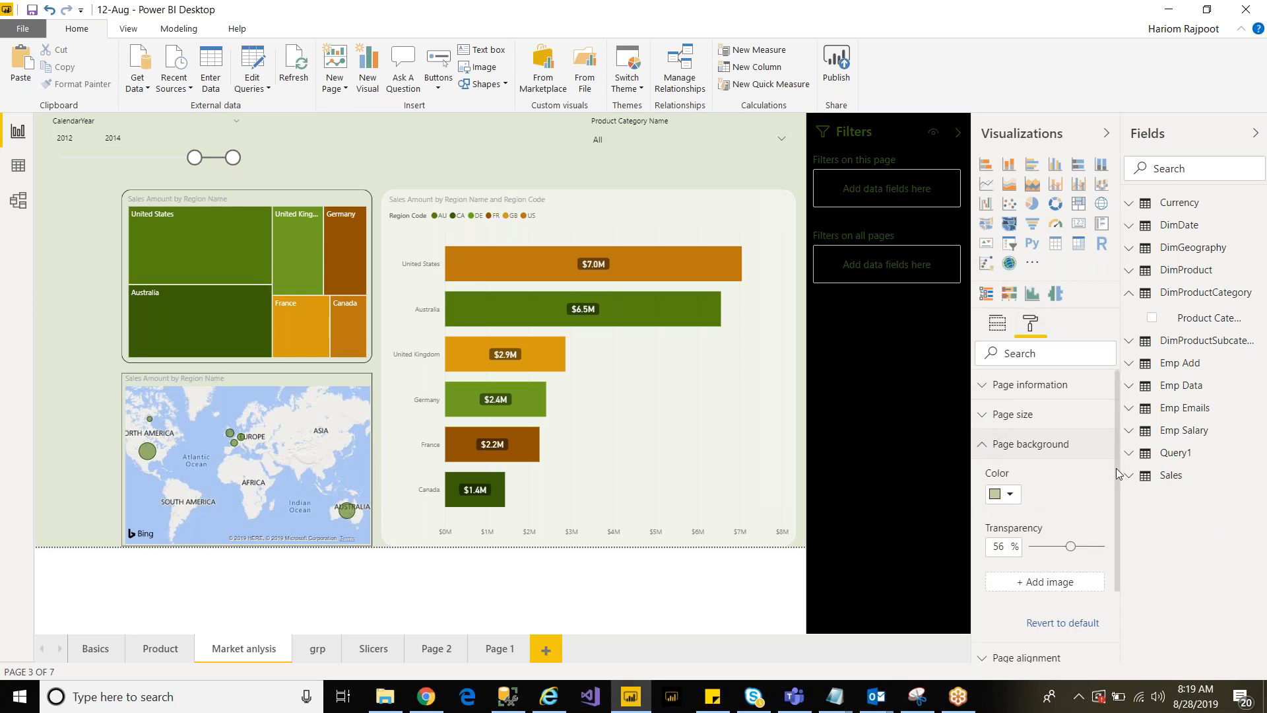
scroll(1056, 521, "down", 1)
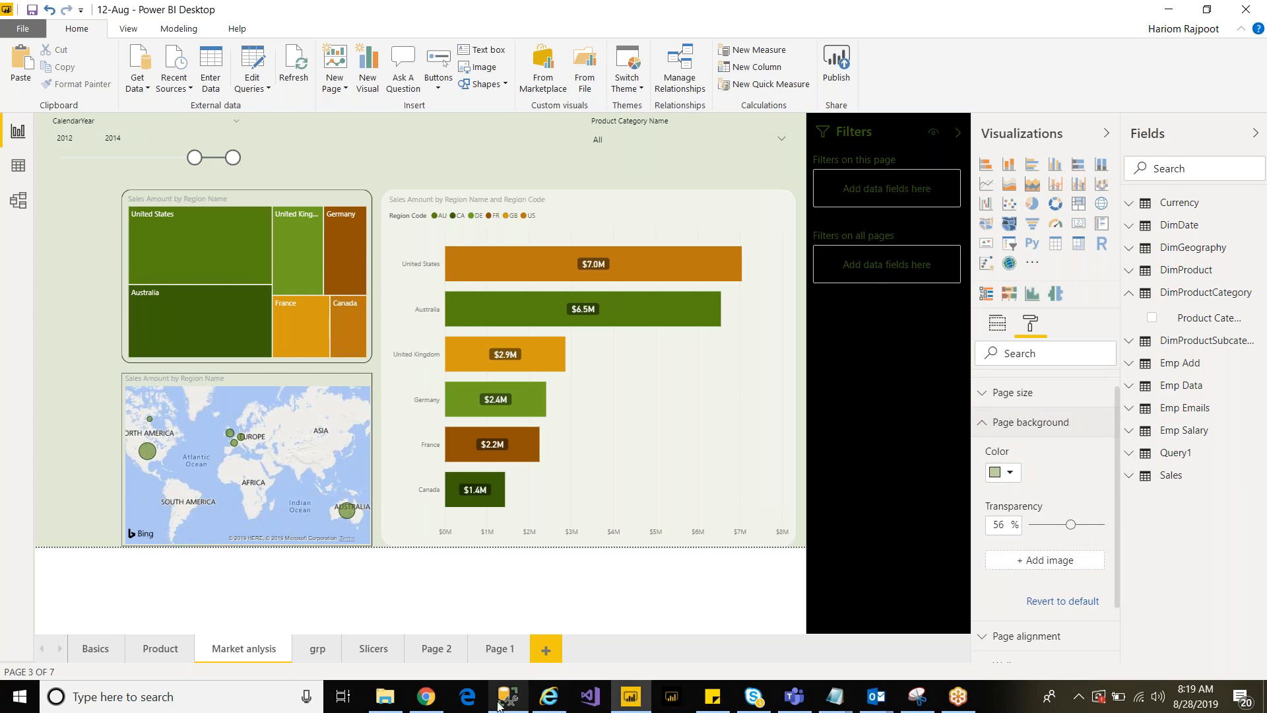
left_click(423, 699)
left_click(418, 705)
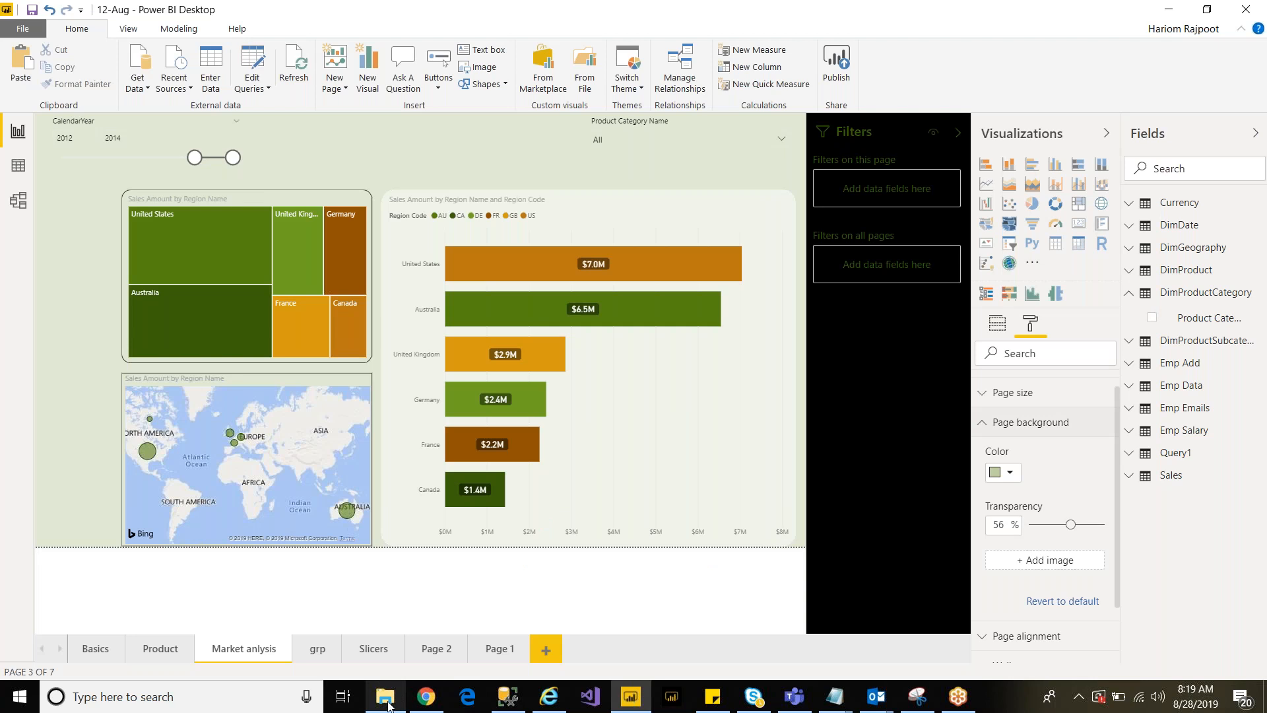
mouse_move(839, 706)
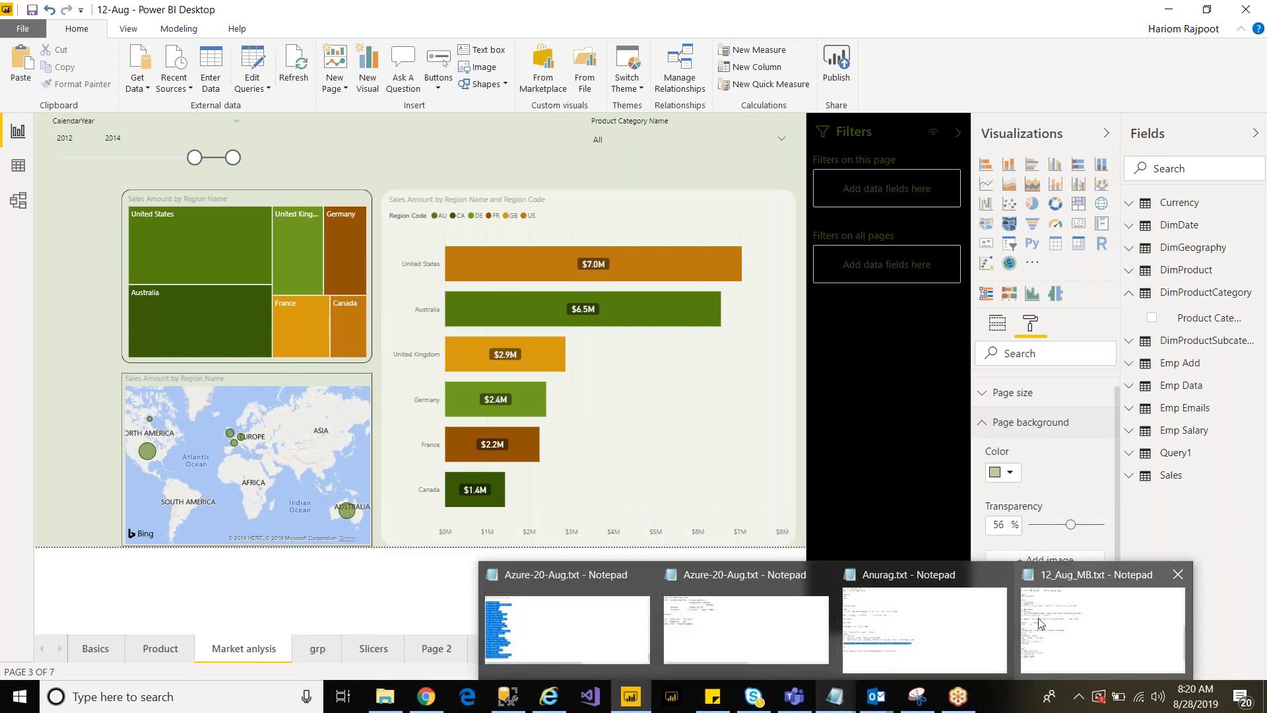
mouse_move(549, 706)
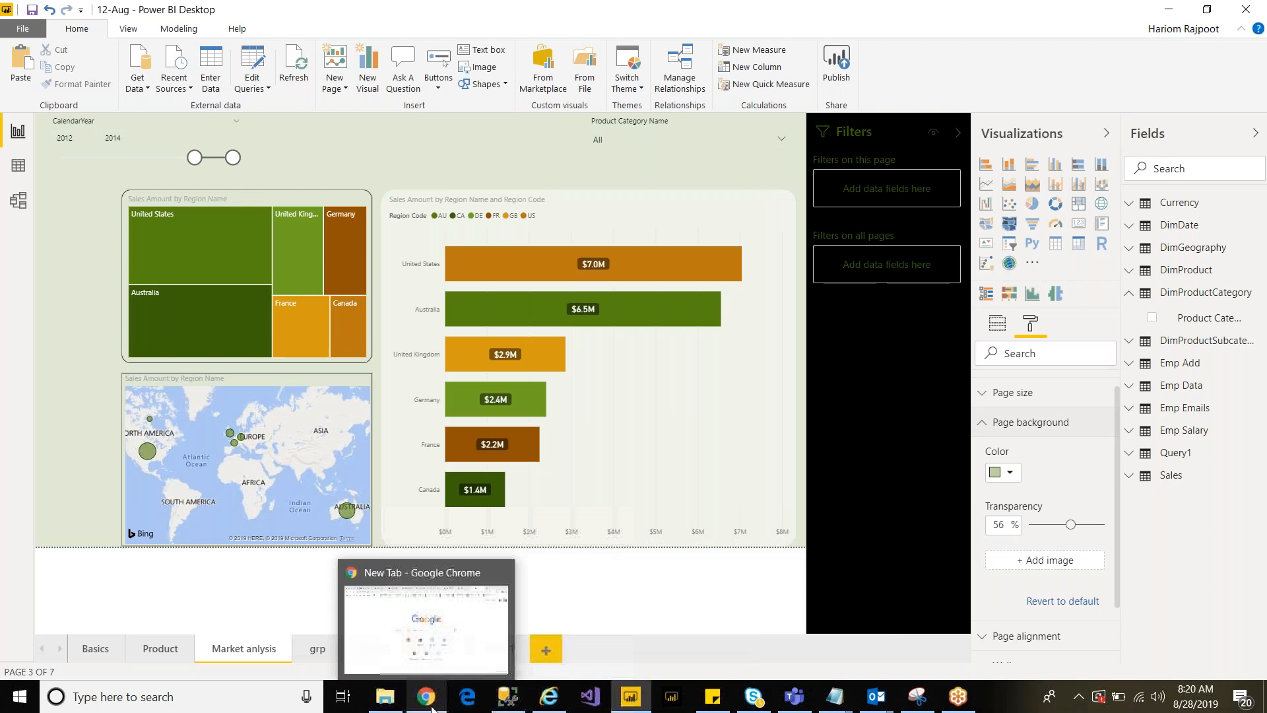
left_click(389, 705)
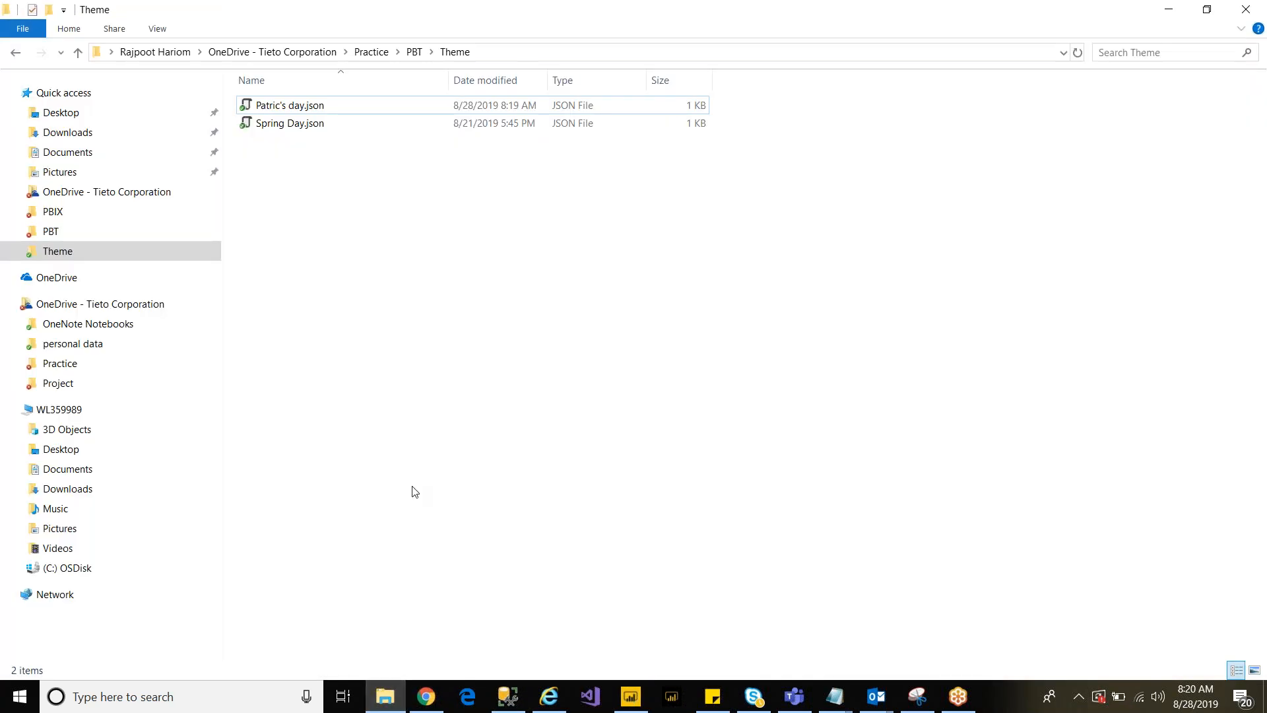
left_click(381, 109)
right_click(381, 109)
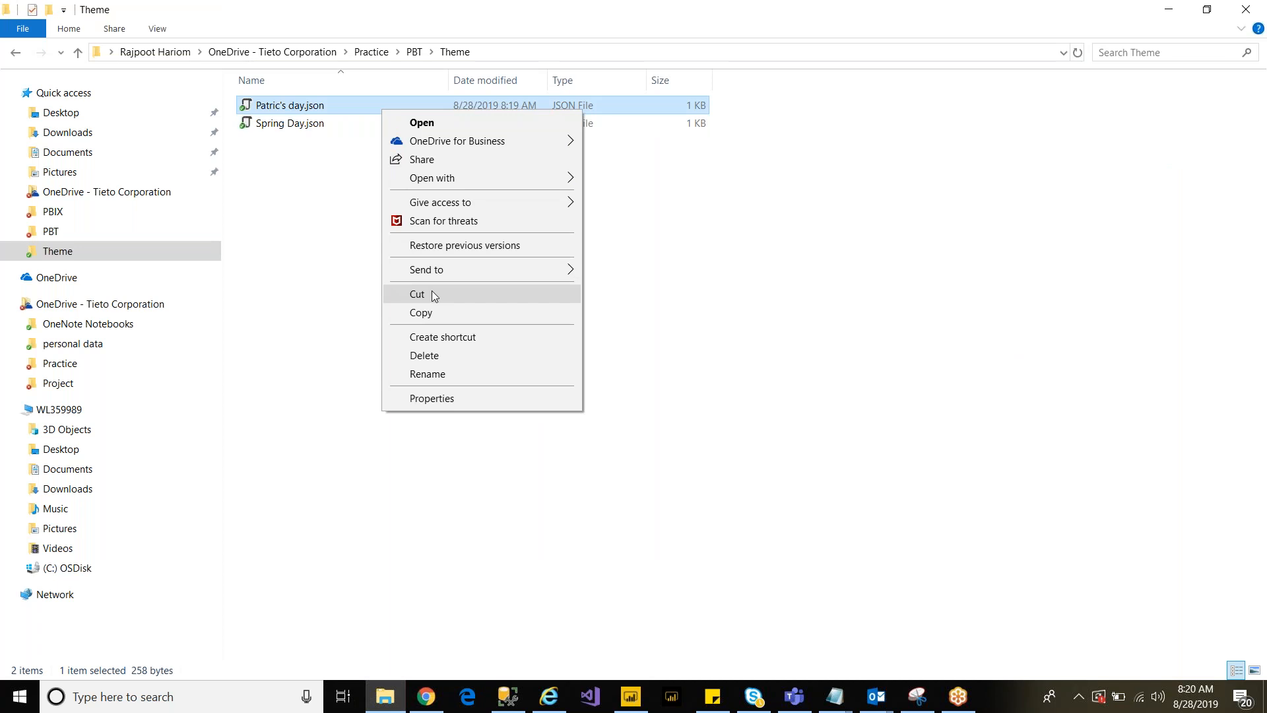
left_click(311, 259)
left_click(426, 697)
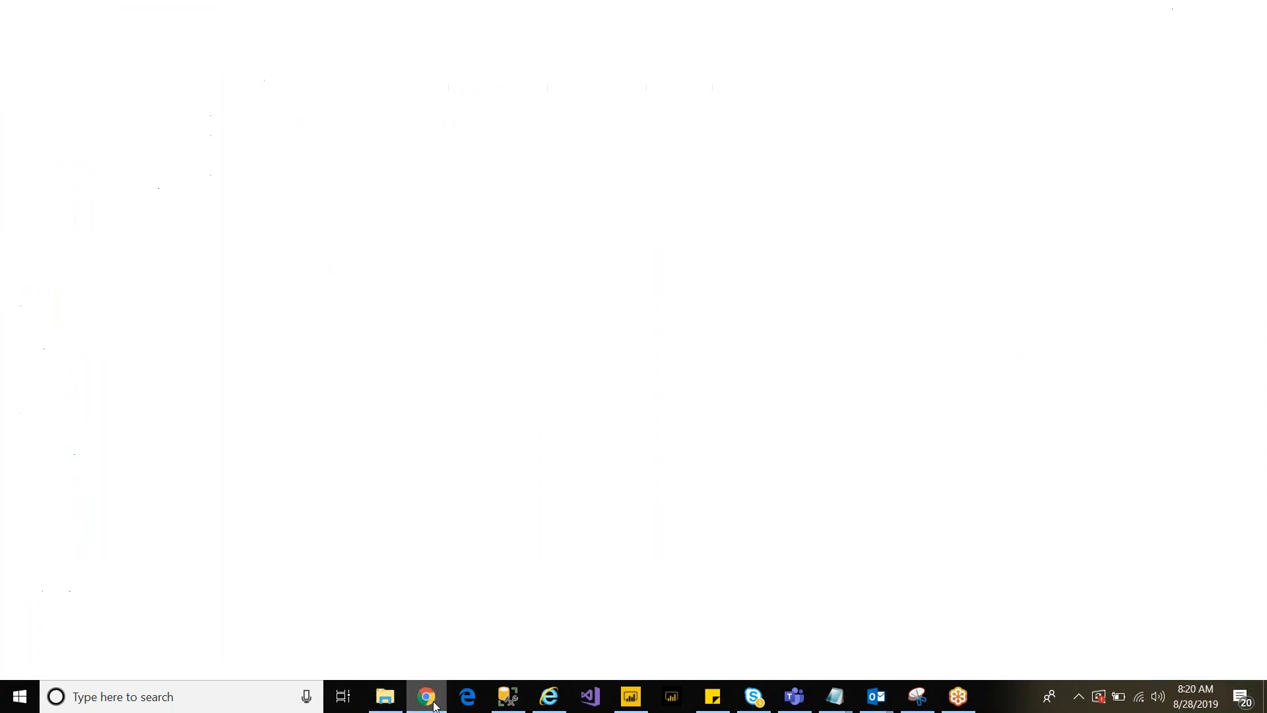
left_click(426, 696)
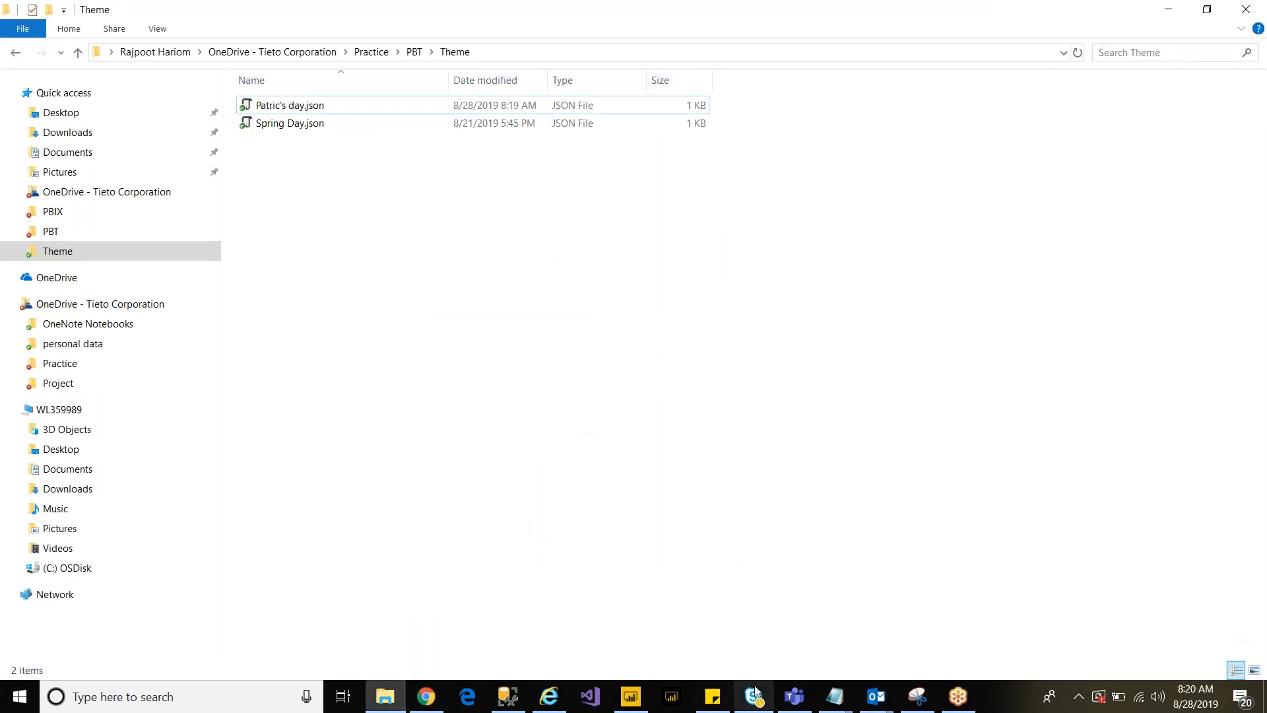
Step: Return to Power BI Desktop and switch the report theme to Classroom
left_click(631, 696)
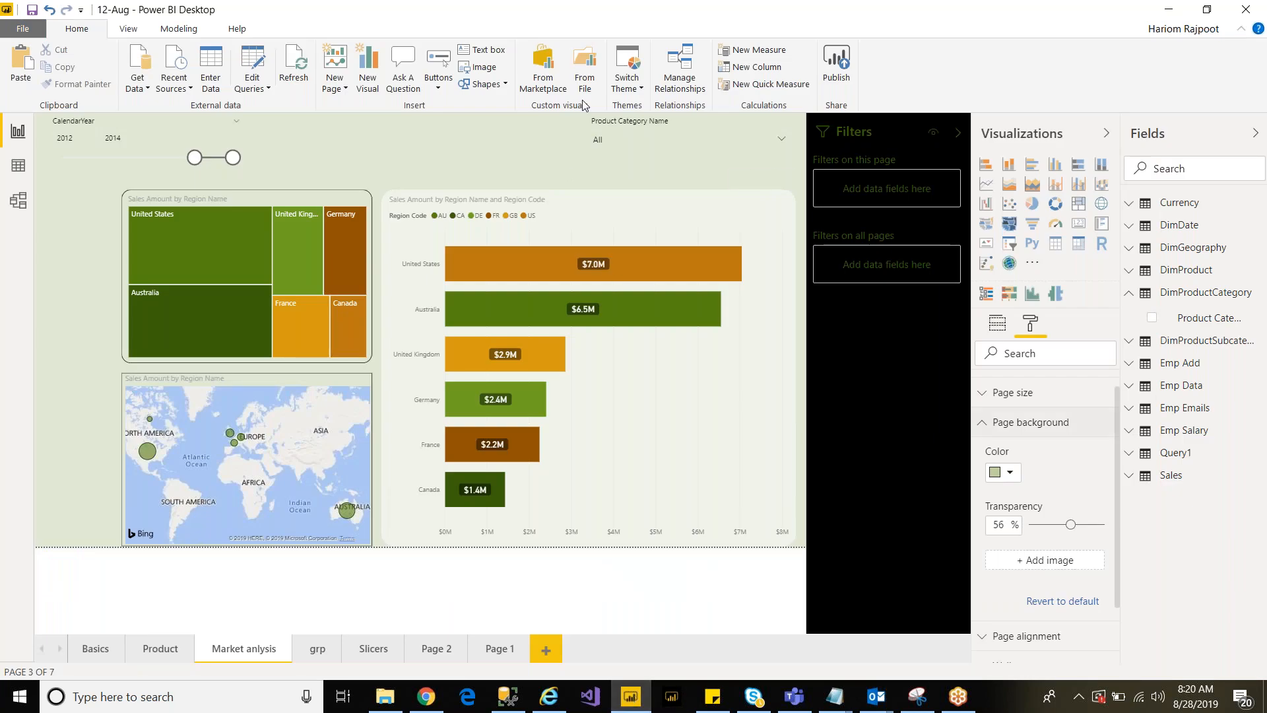
left_click(639, 86)
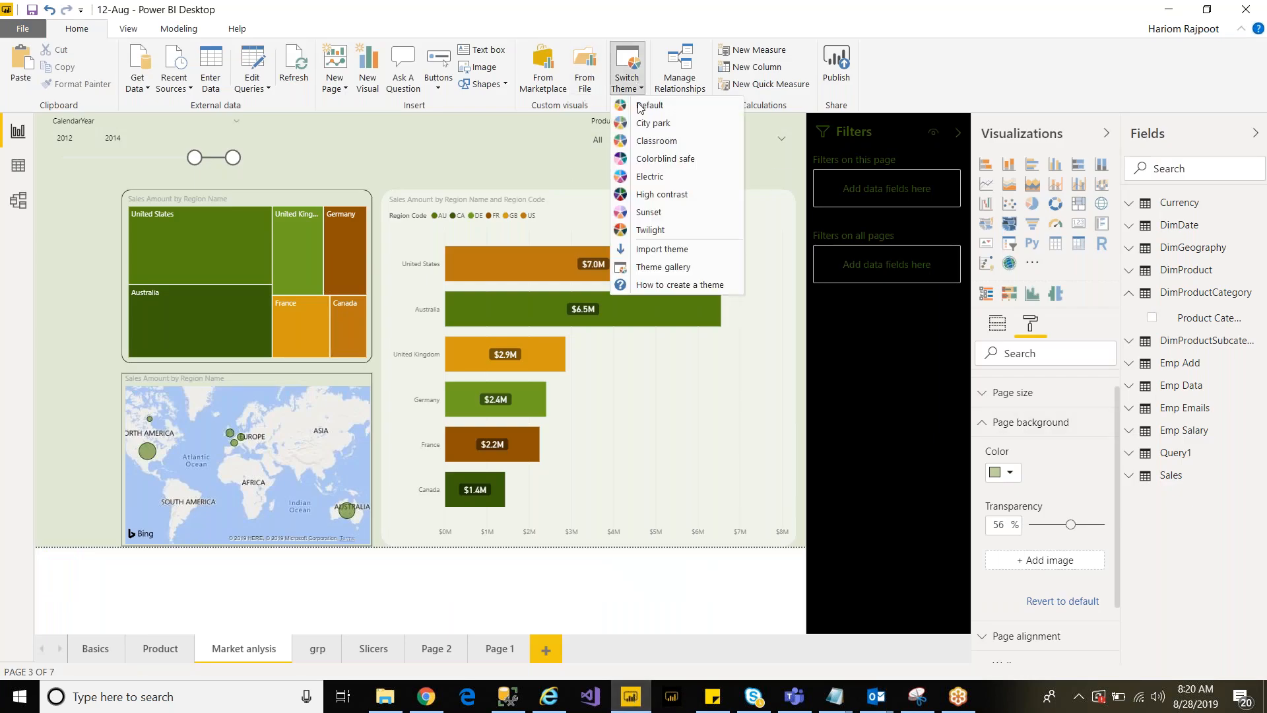
left_click(652, 142)
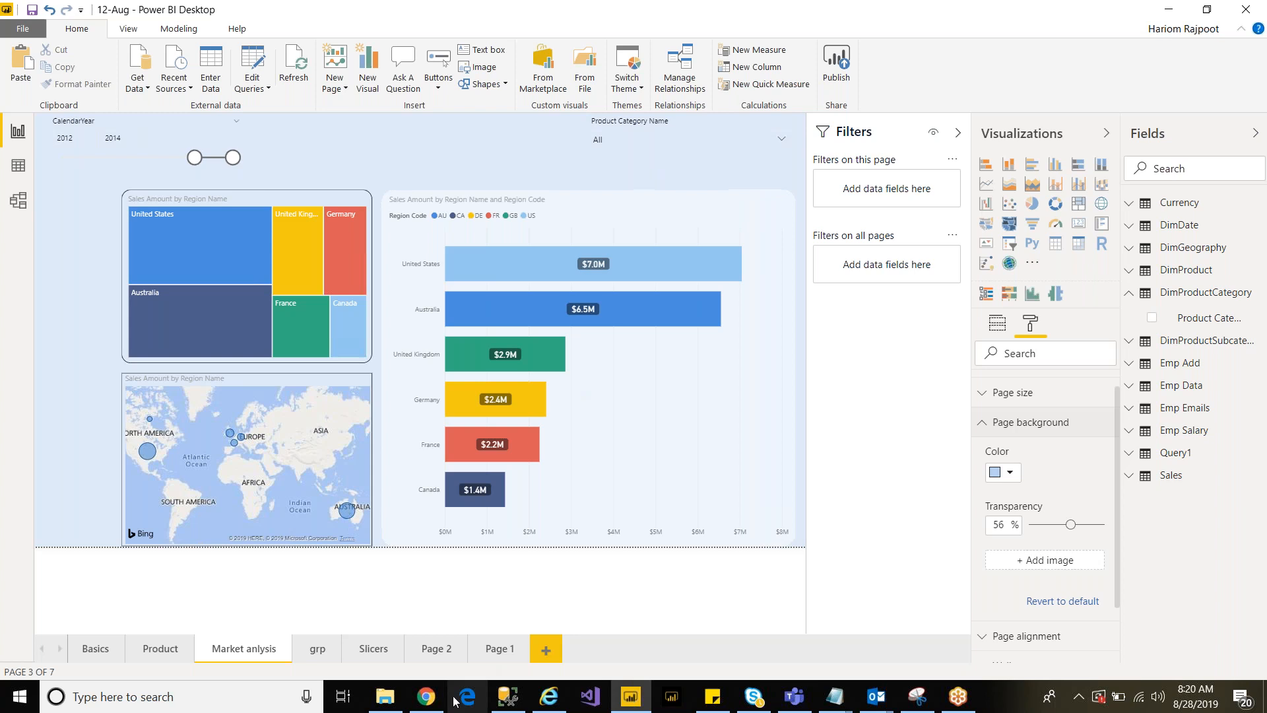
left_click(426, 697)
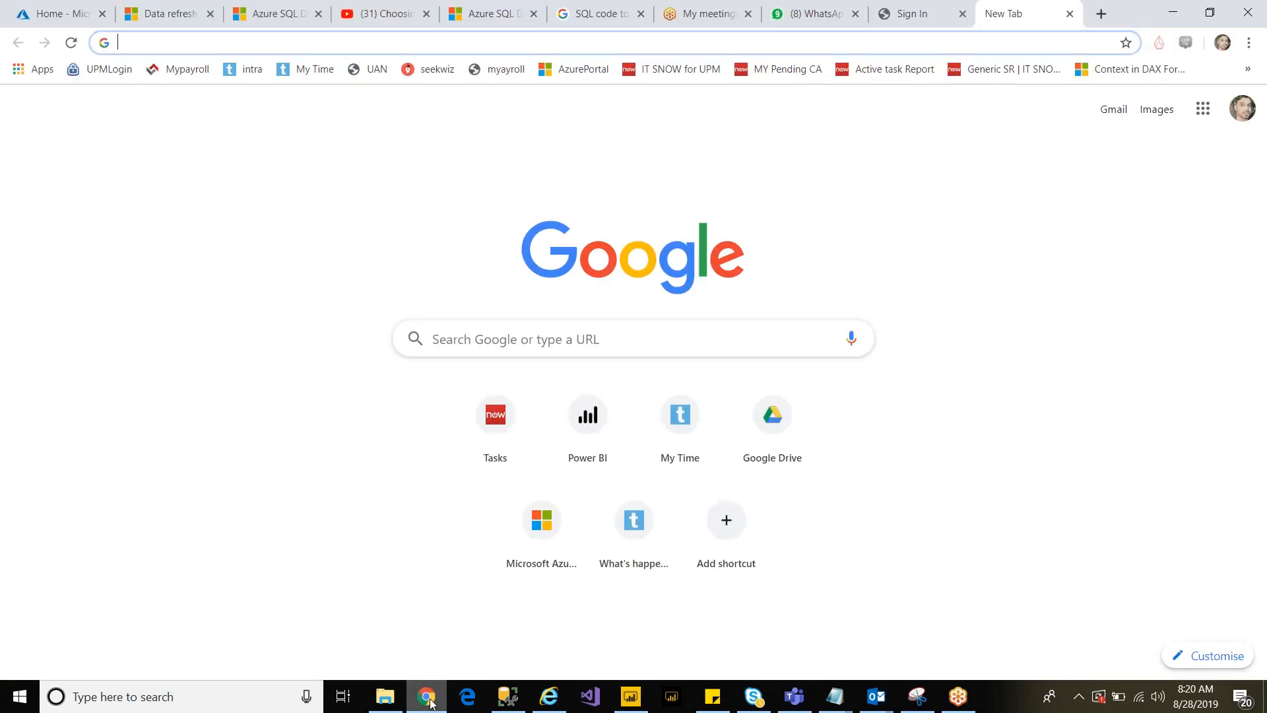
left_click(430, 703)
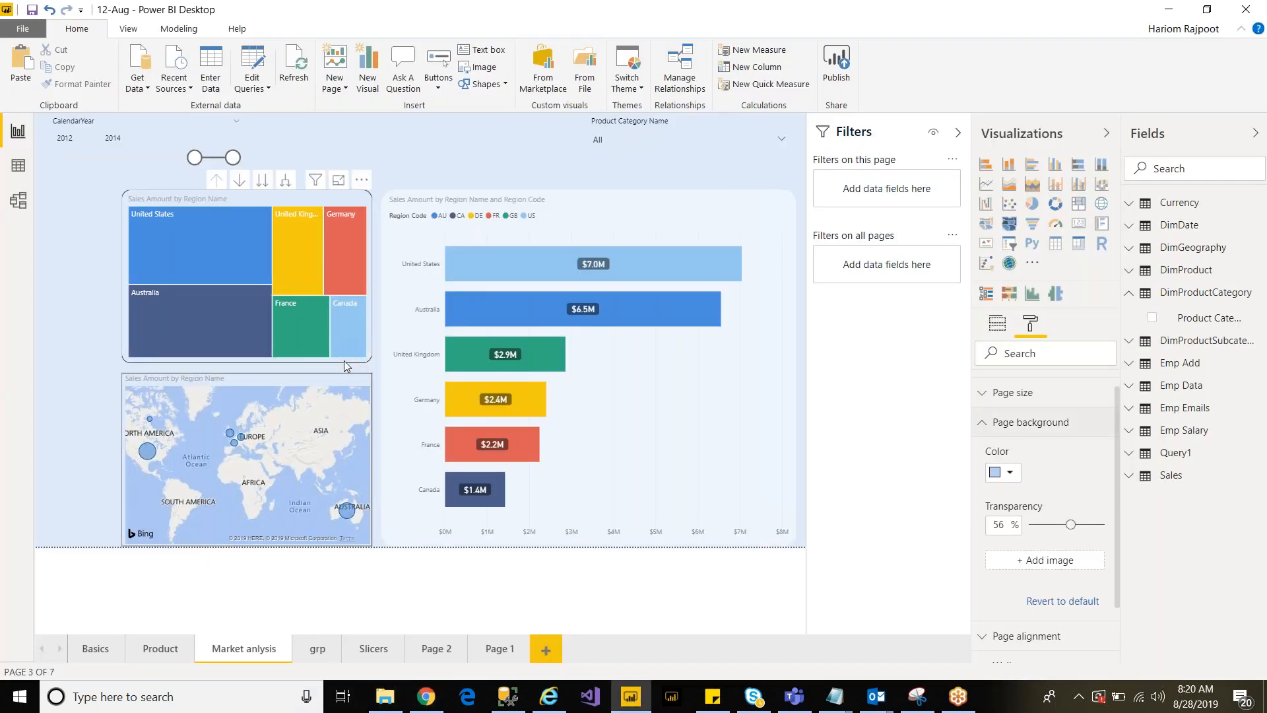
Step: Open Patric's day.json from the Theme folder in Notepad and examine its background color entry
left_click(383, 699)
right_click(323, 104)
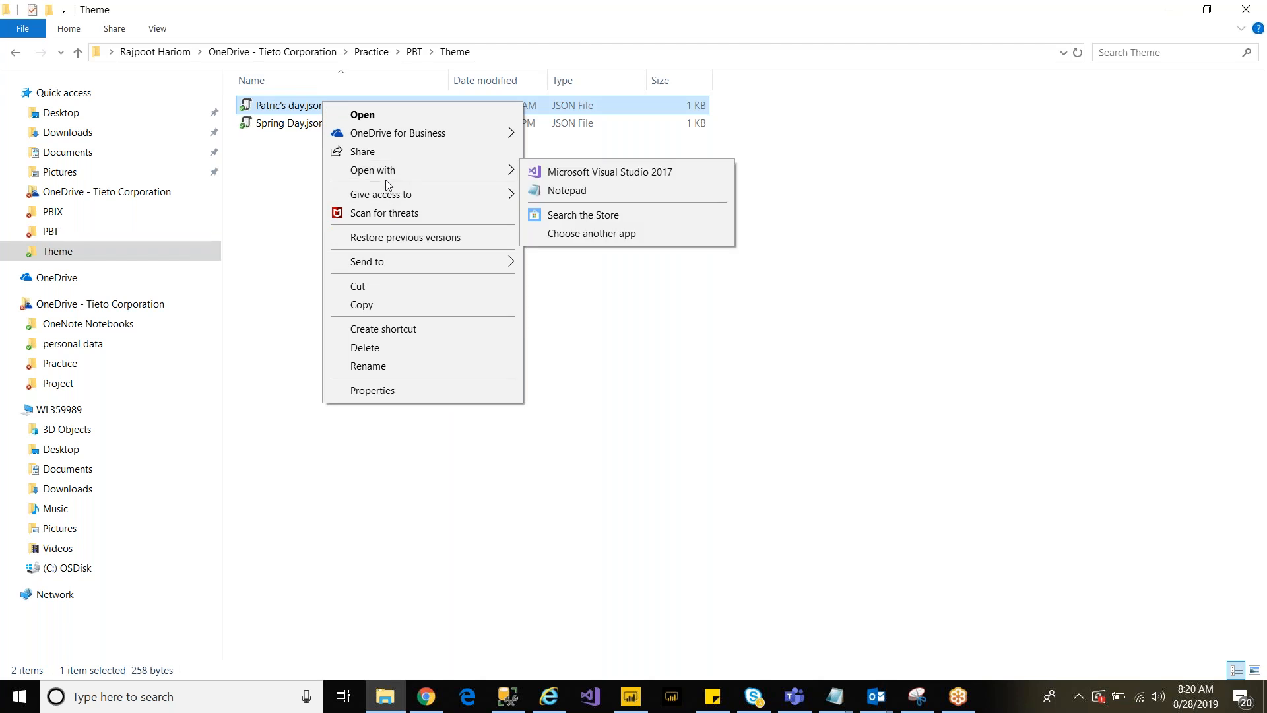
right_click(288, 107)
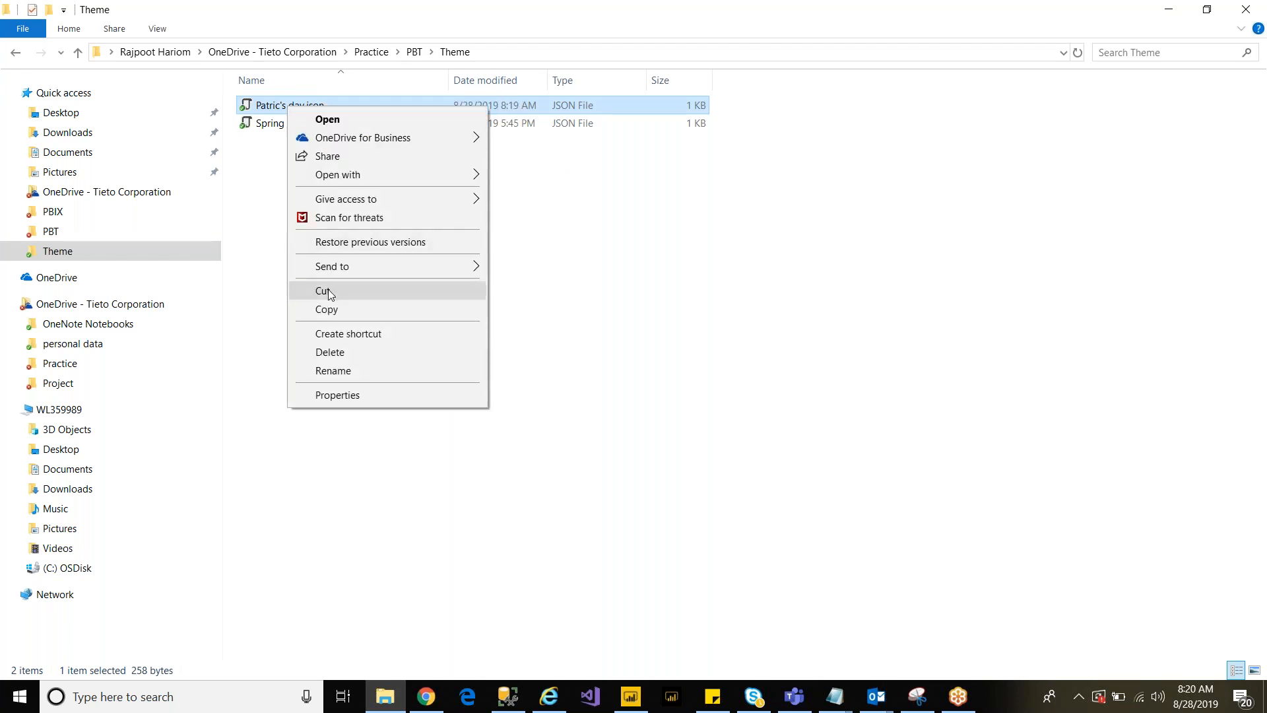
left_click(607, 310)
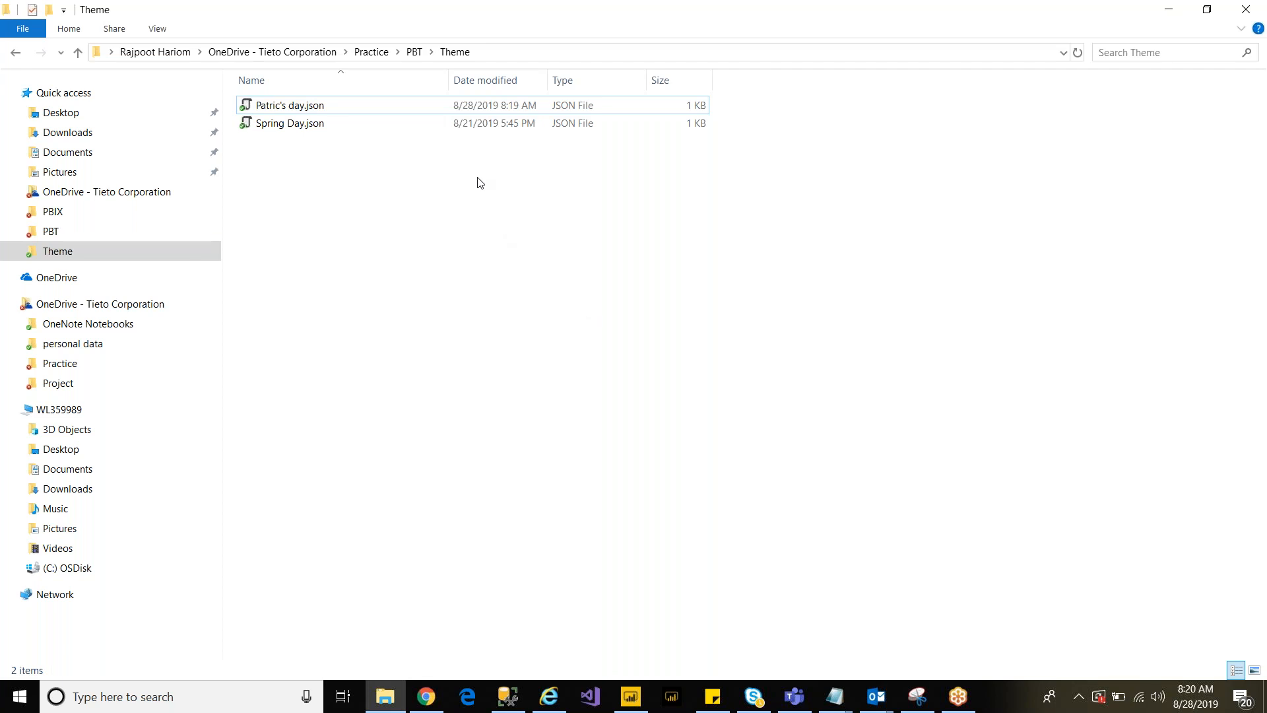
right_click(426, 115)
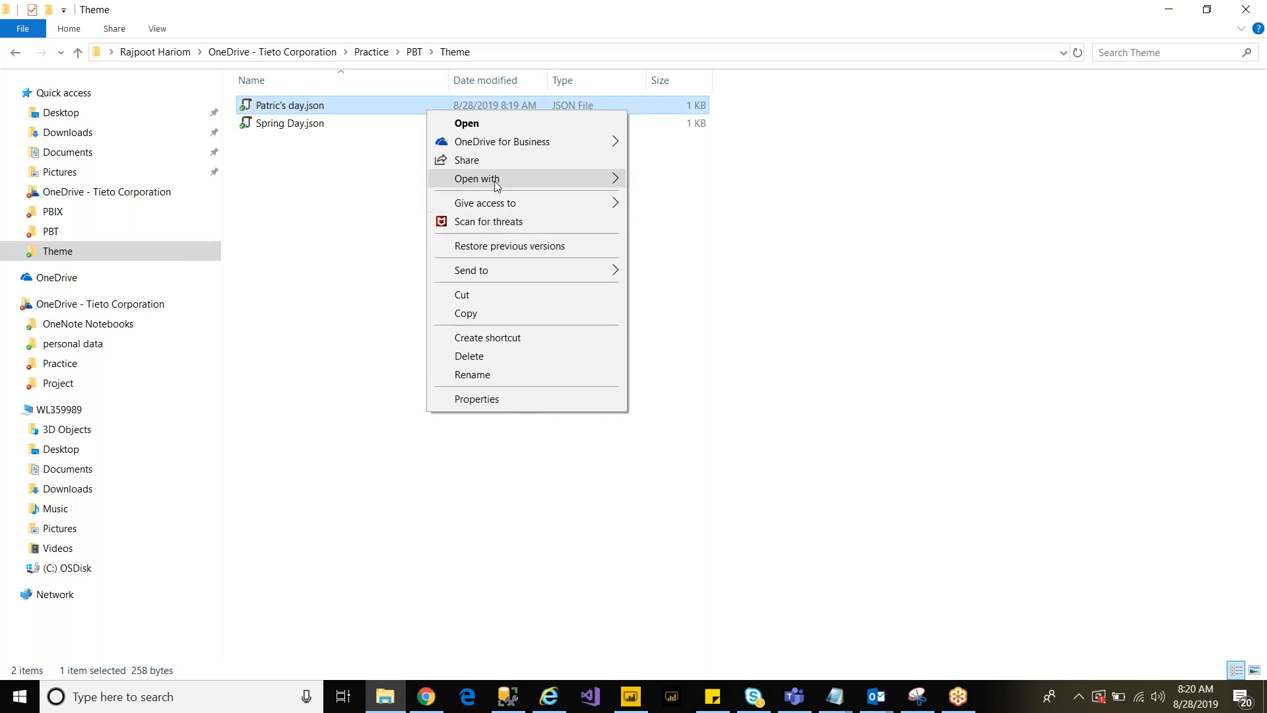
mouse_move(497, 184)
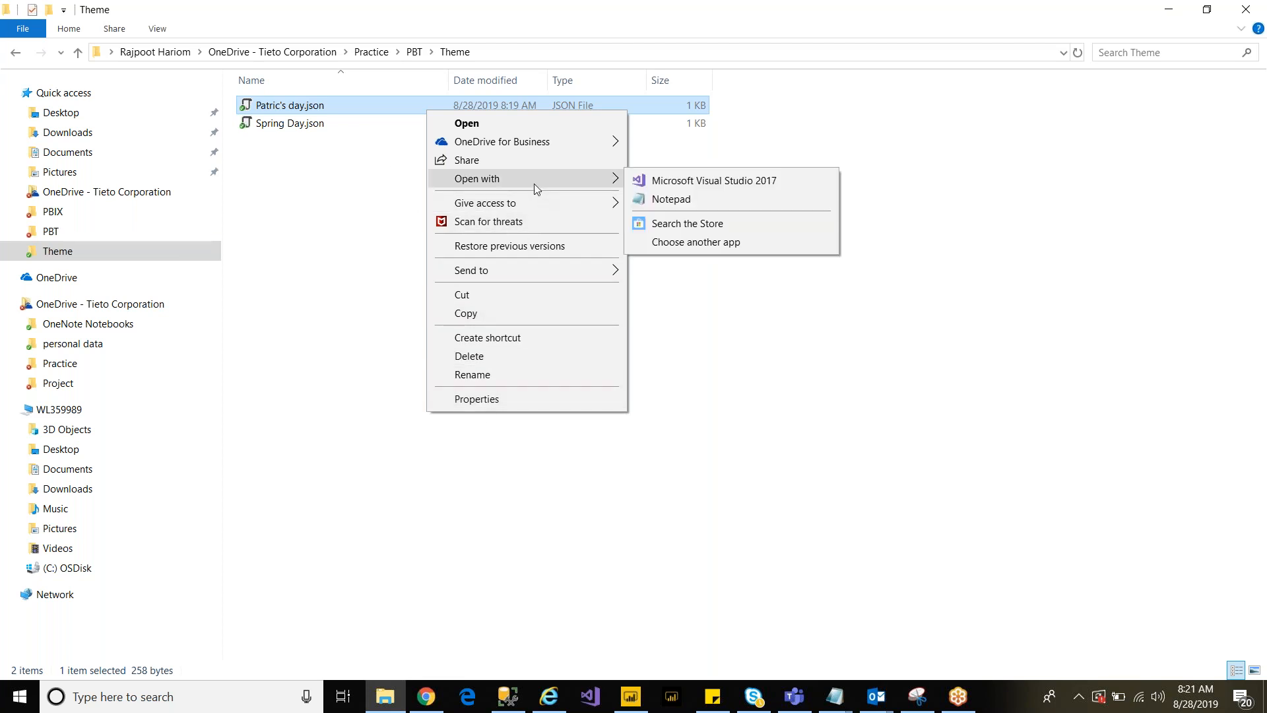
left_click(693, 199)
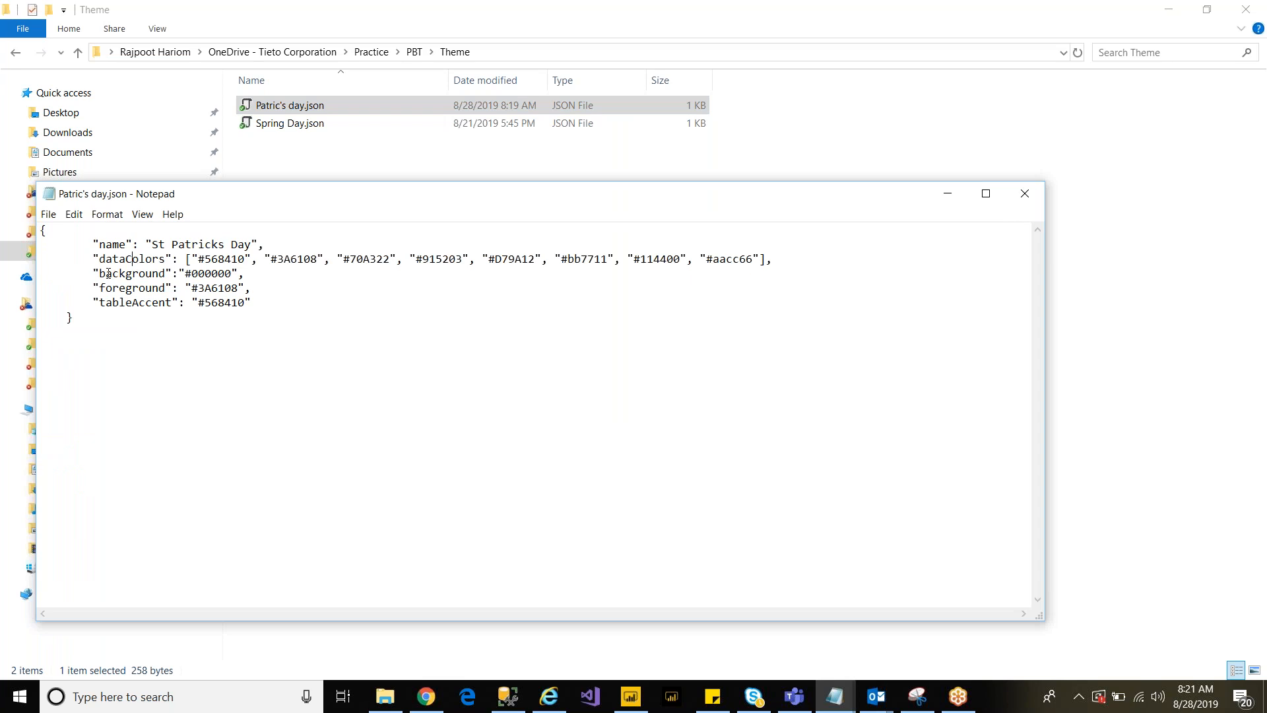
left_click_drag(122, 272, 174, 268)
left_click(177, 267)
Step: Switch back to Power BI Desktop and view the theme colors available for the page background
left_click(426, 697)
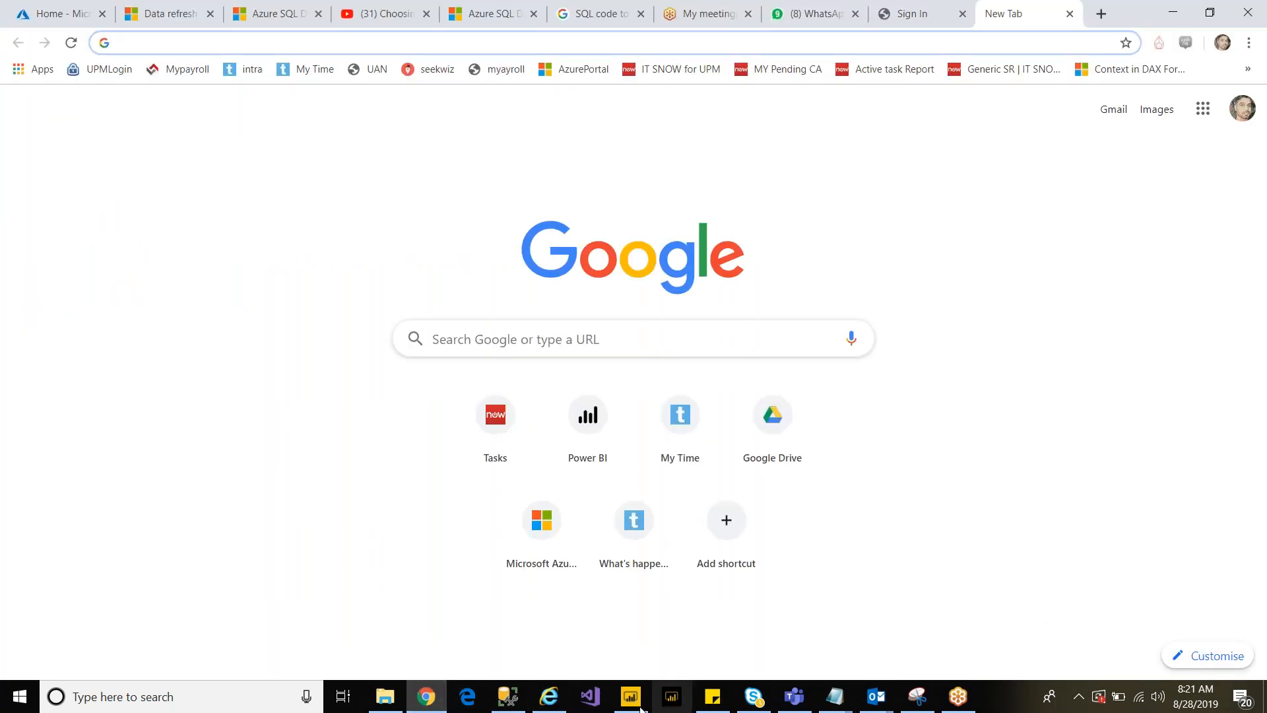
left_click(631, 697)
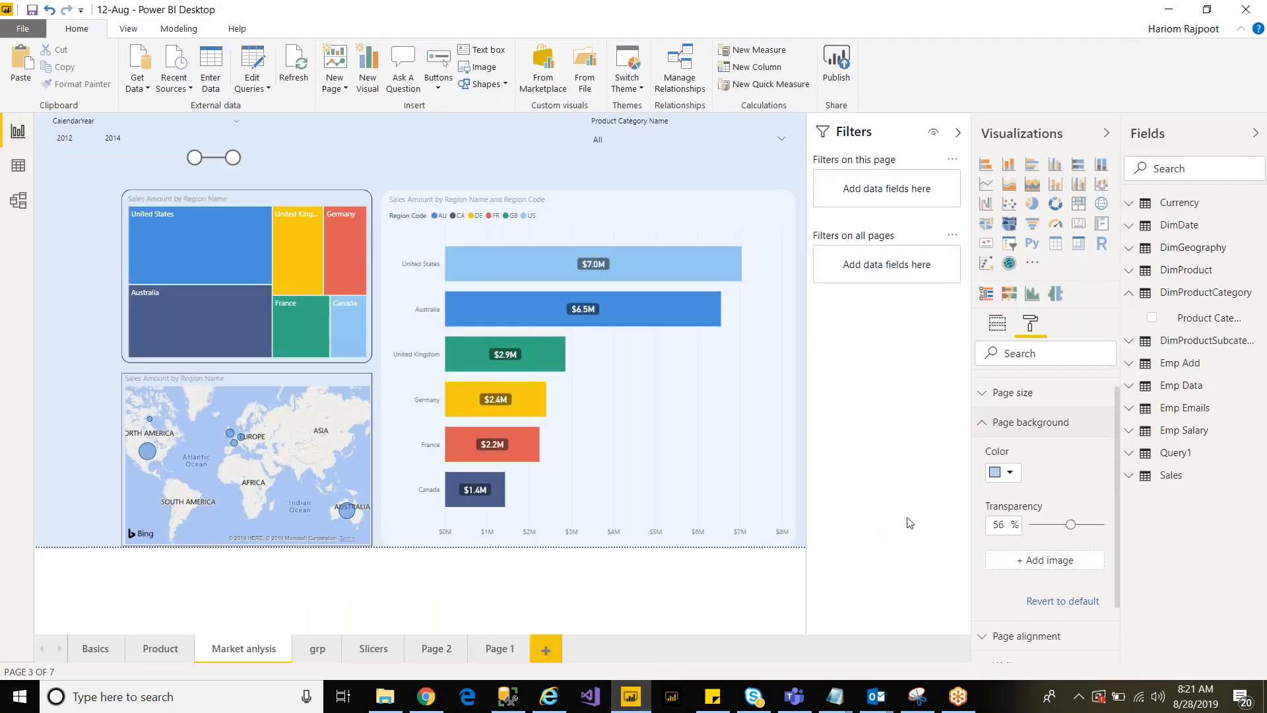
left_click(1010, 473)
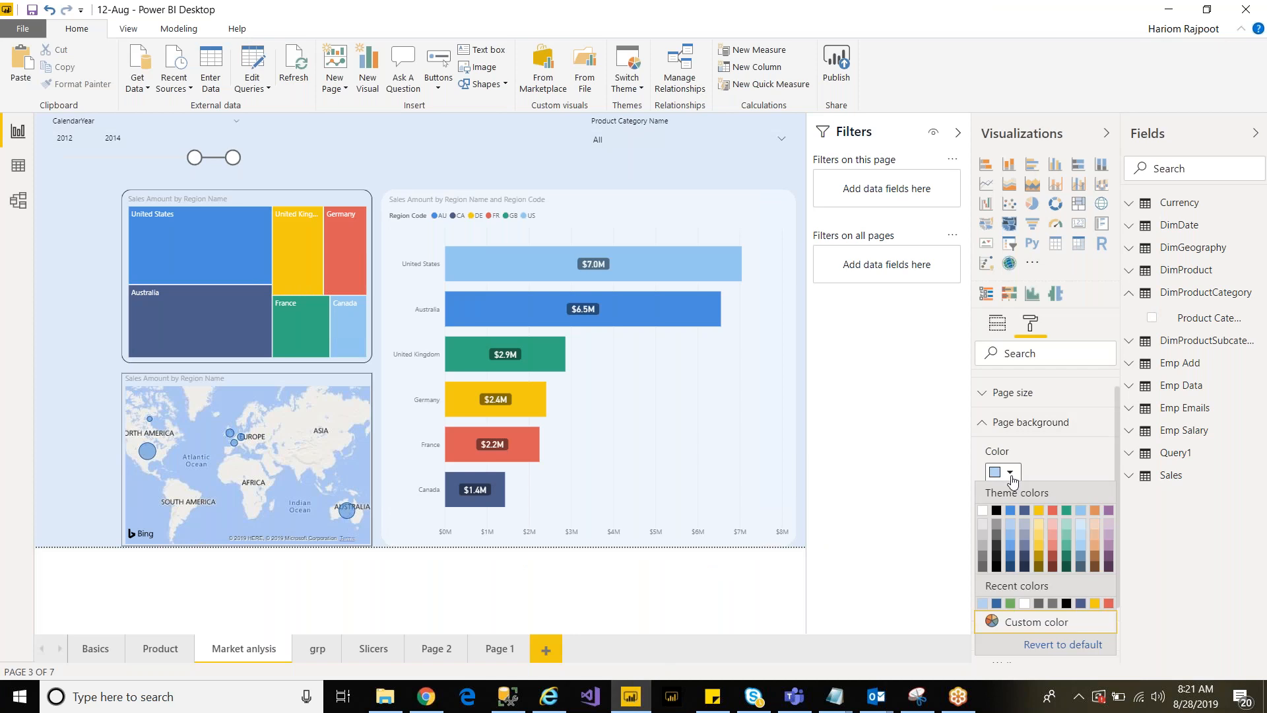
left_click(893, 478)
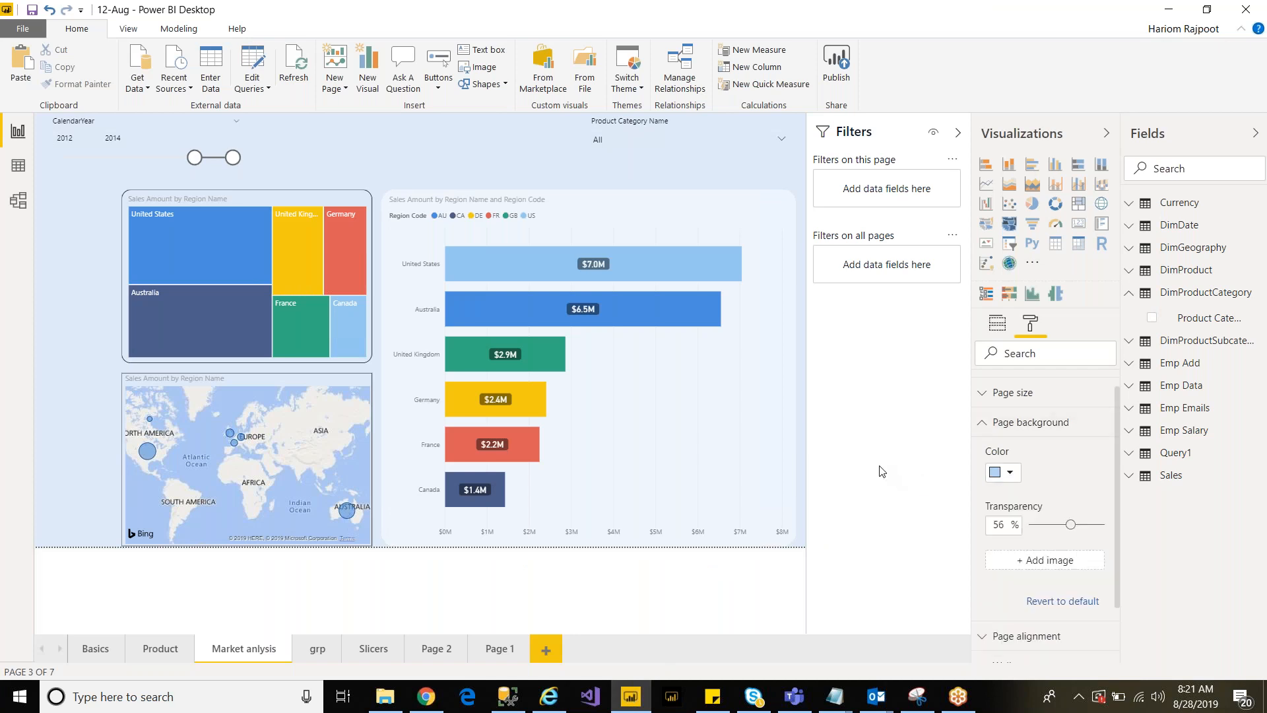
Step: Save the 12-Aug report
left_click(33, 9)
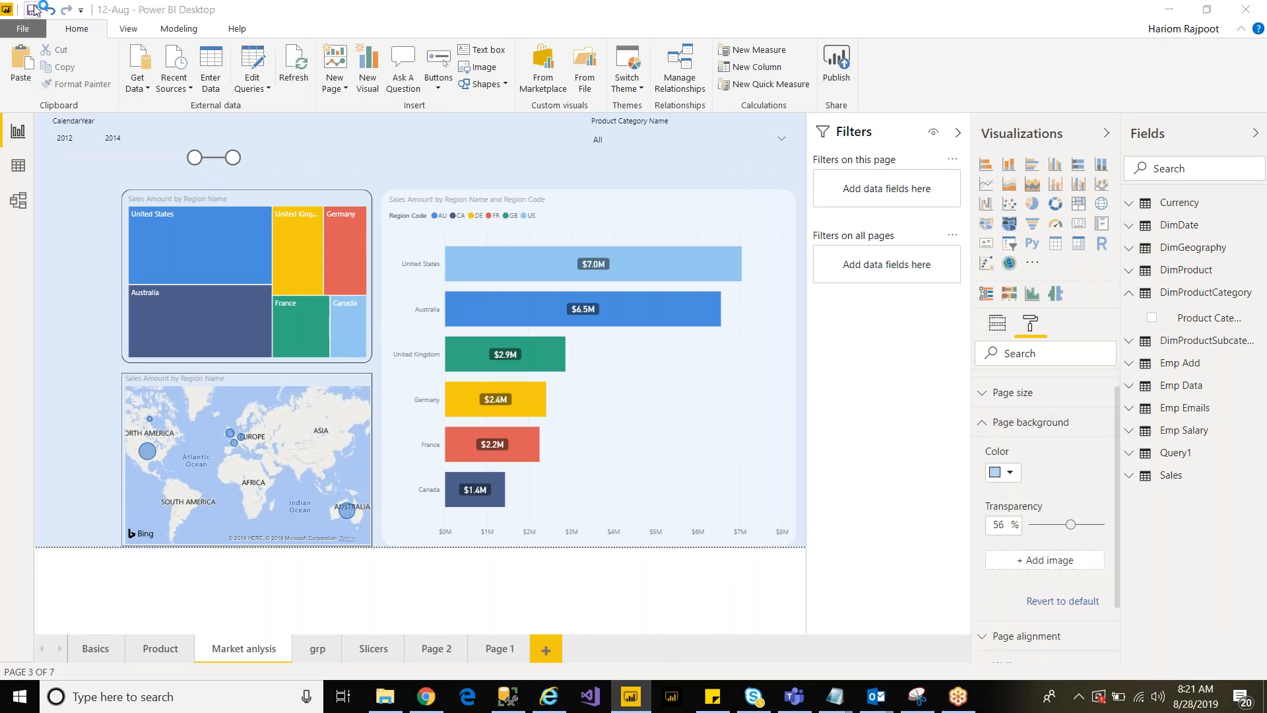
left_click(426, 698)
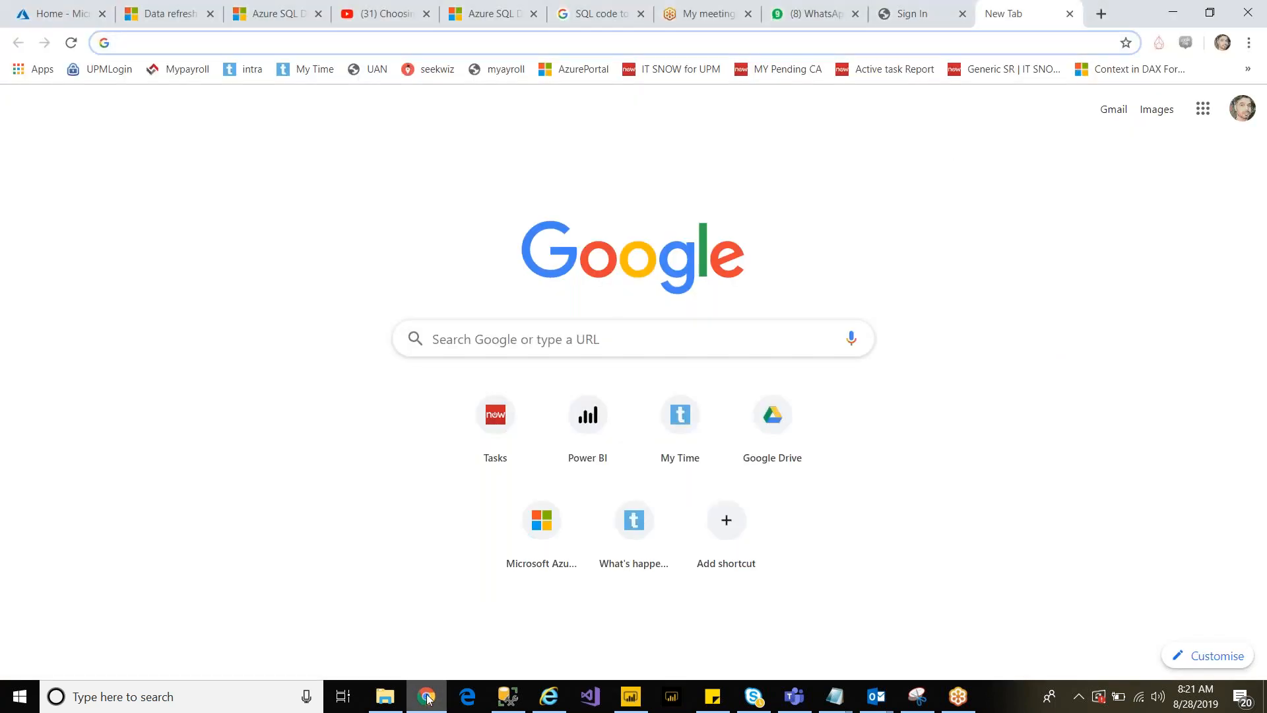
left_click(427, 699)
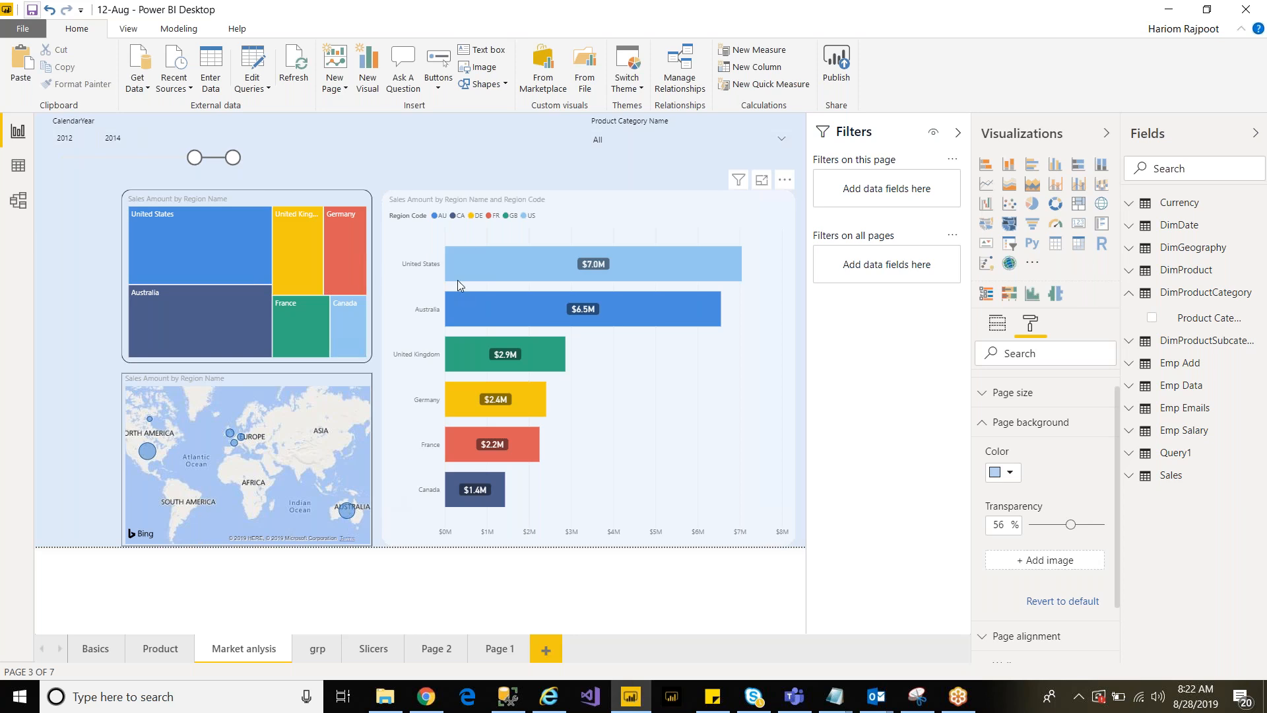
left_click(636, 89)
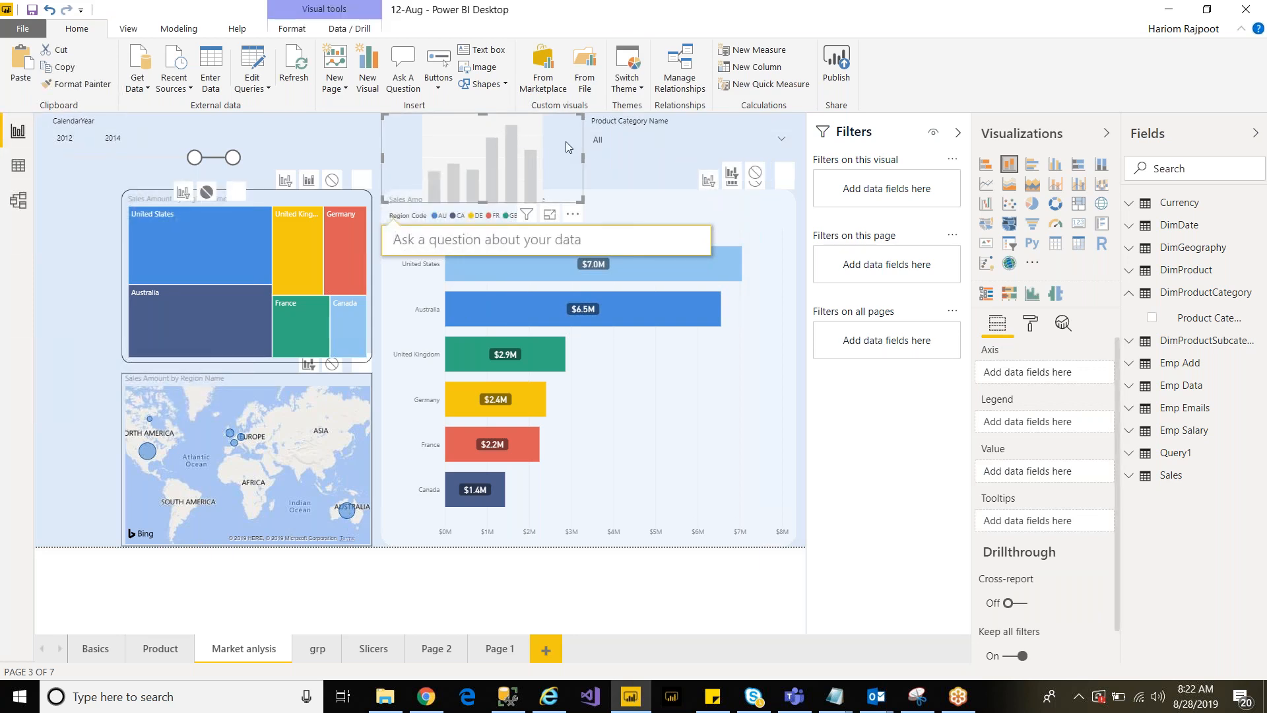
key("Delete")
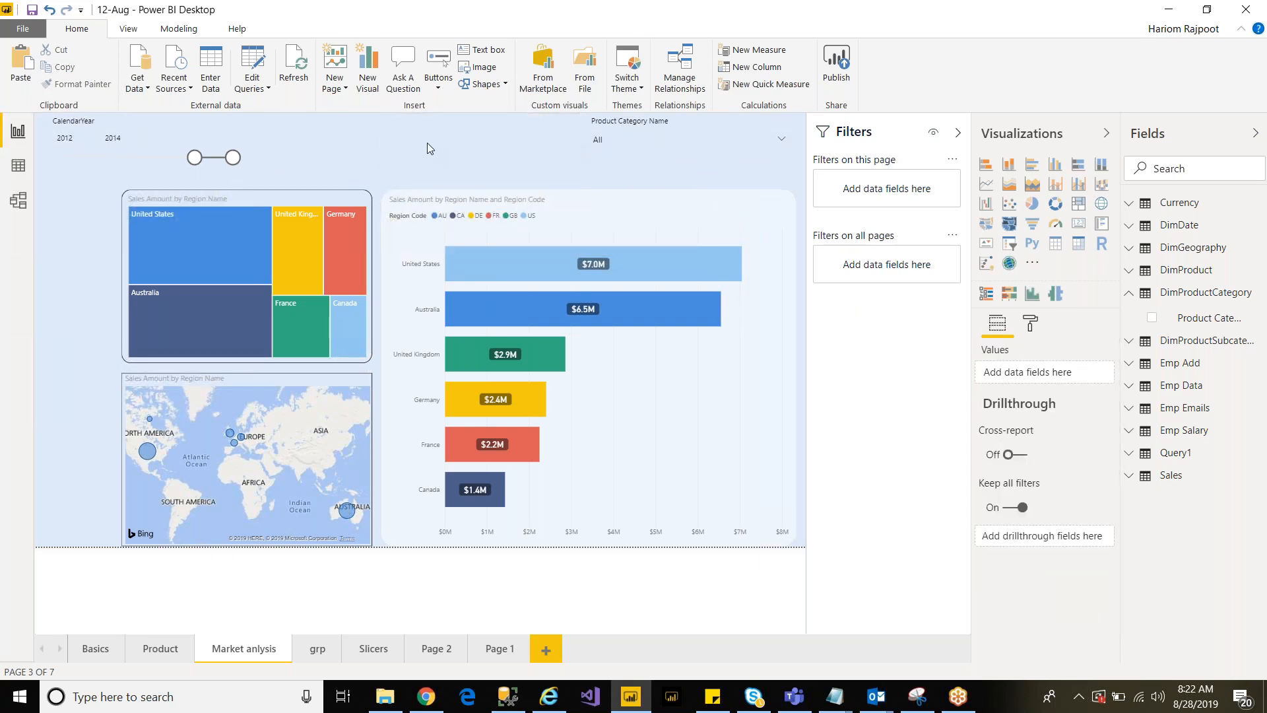
left_click(625, 85)
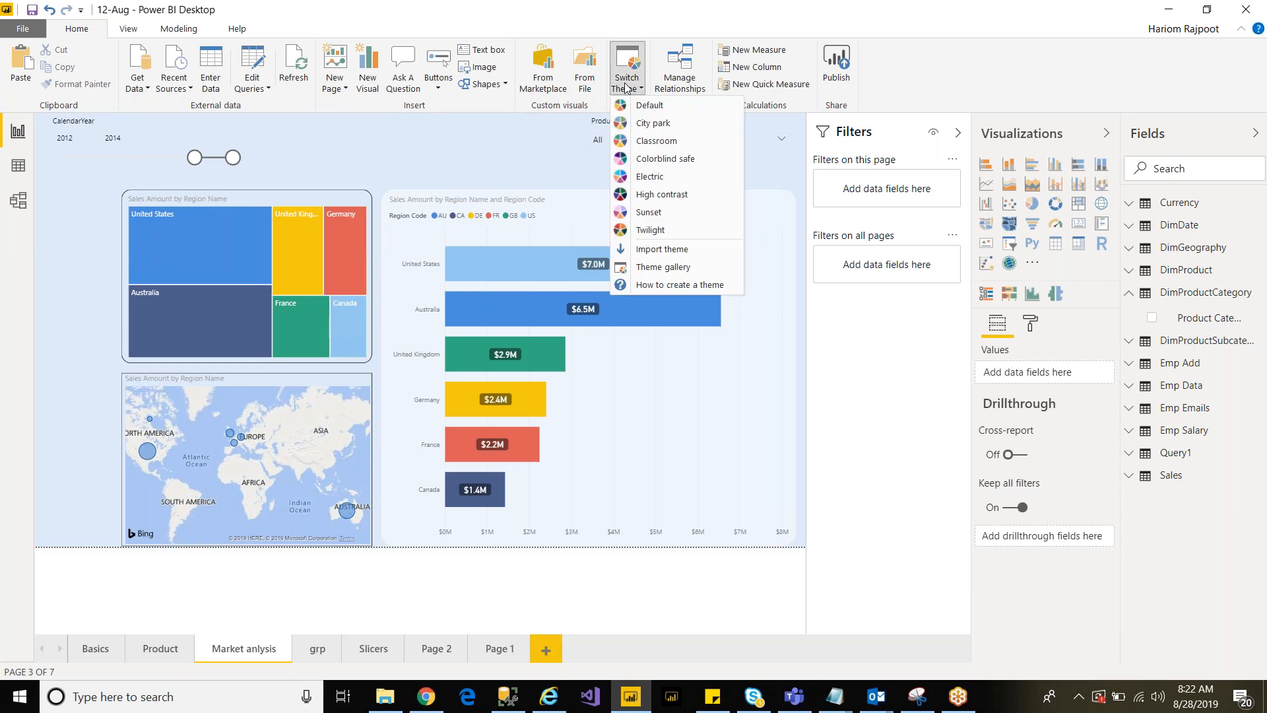
left_click(443, 153)
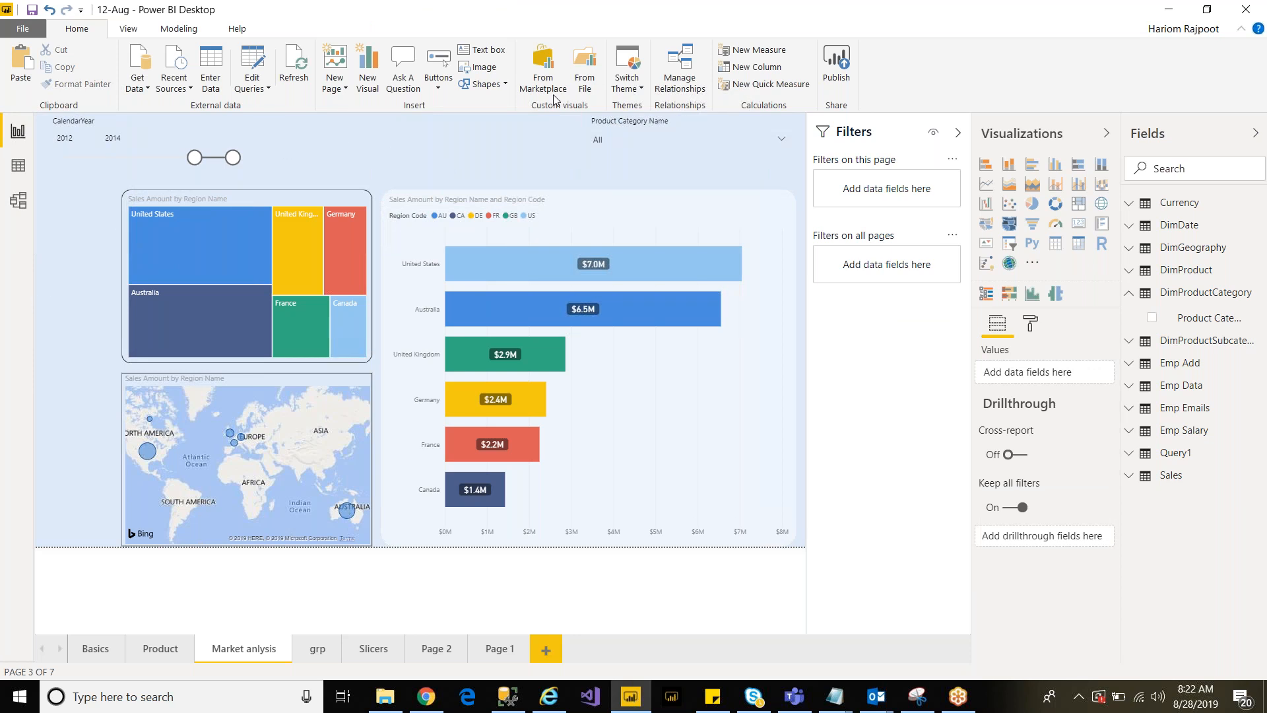
left_click(627, 83)
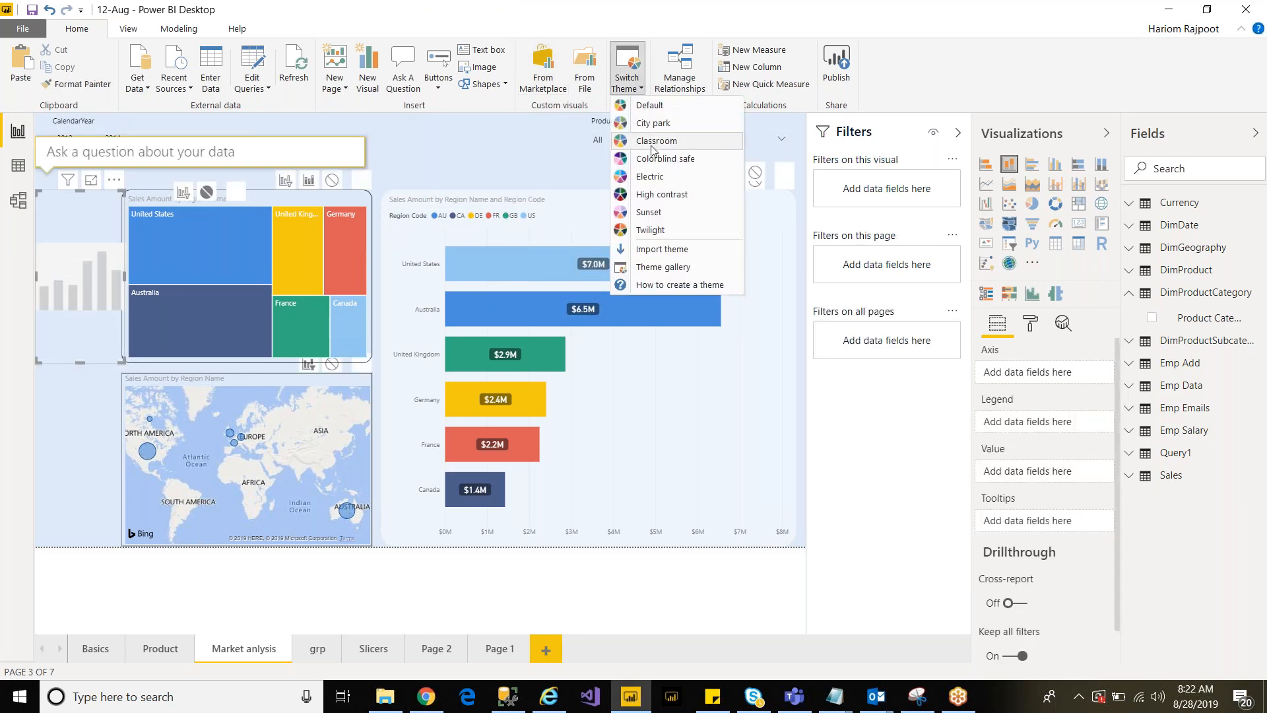
left_click(58, 212)
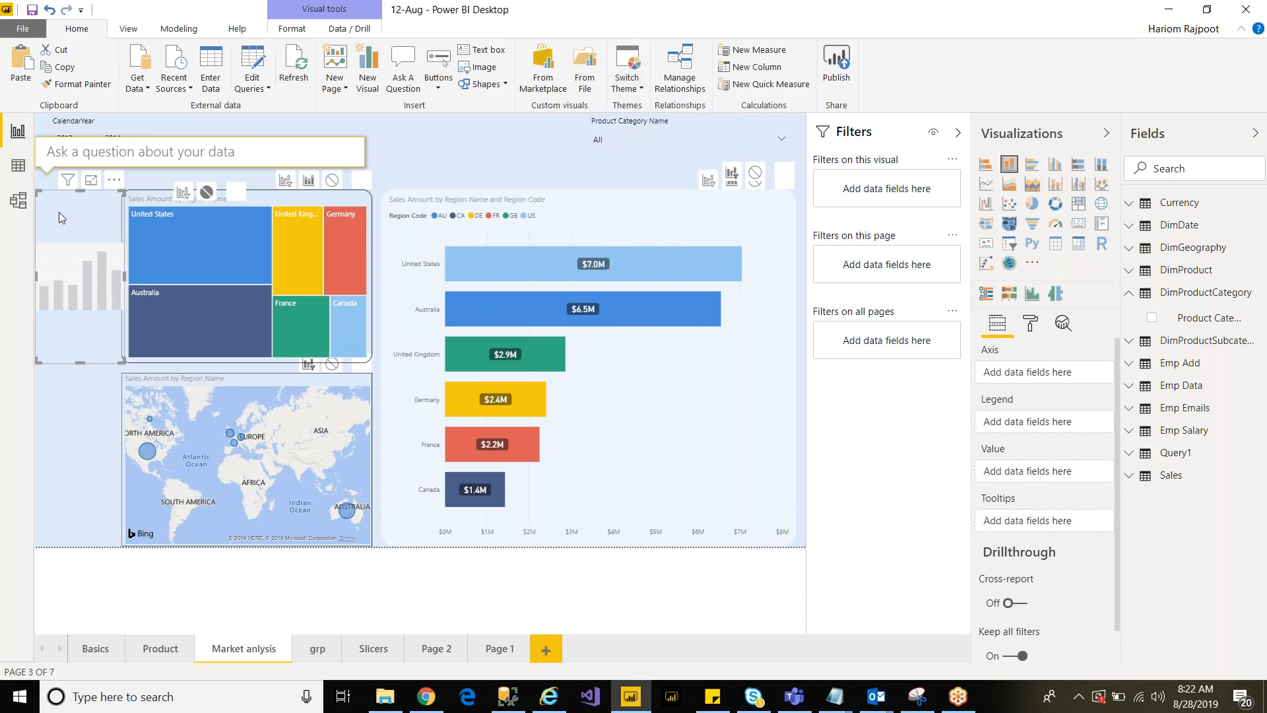
key("Delete")
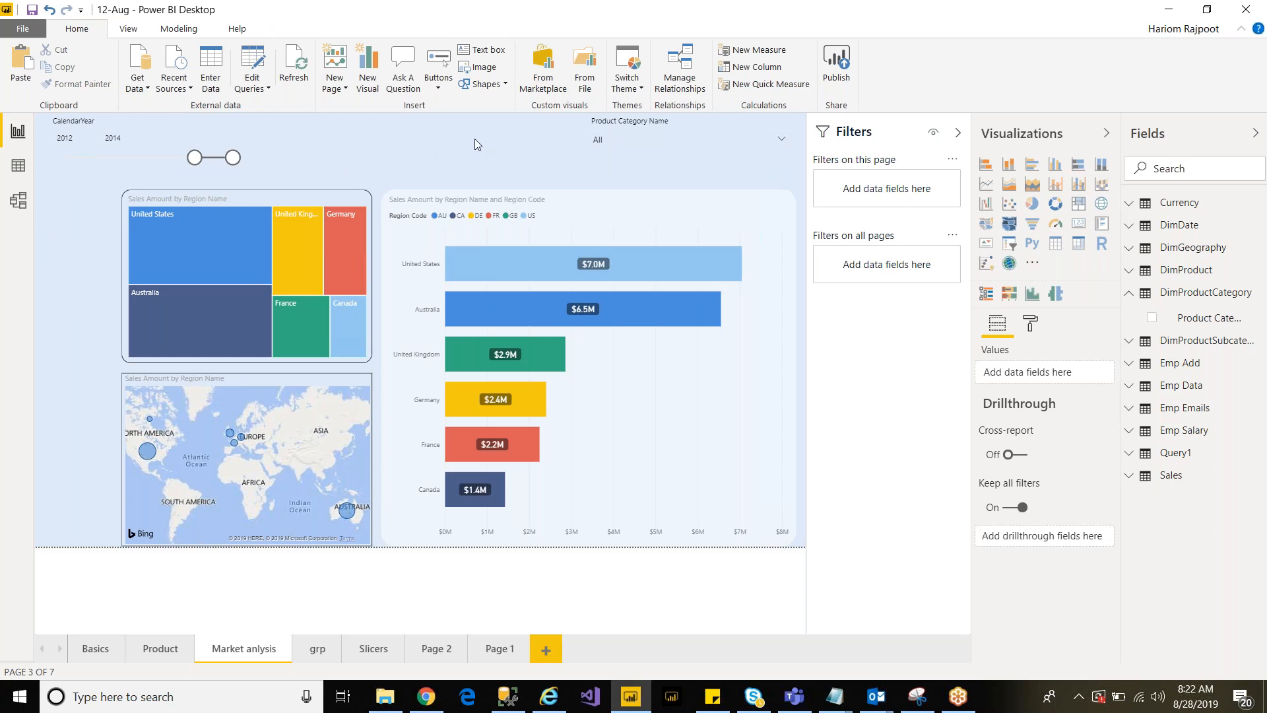
Step: Try the built-in City park and Electric themes on the Market anlysis page
left_click(637, 89)
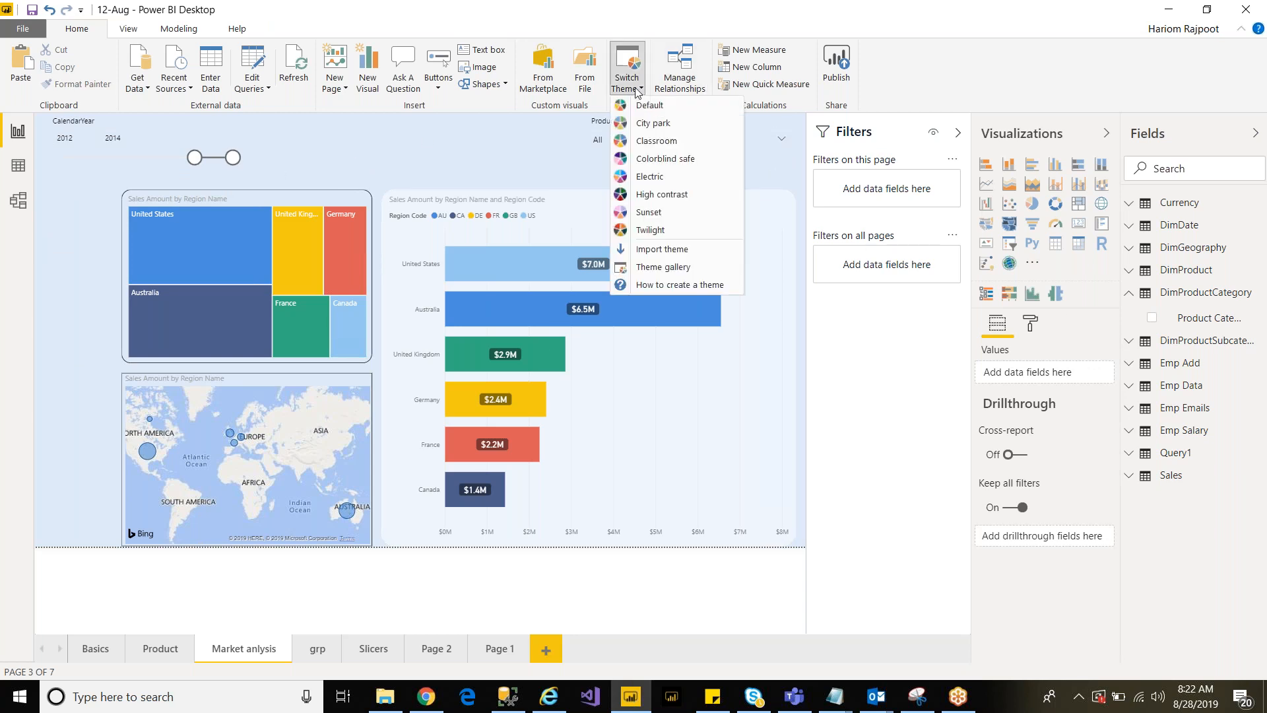
left_click(651, 124)
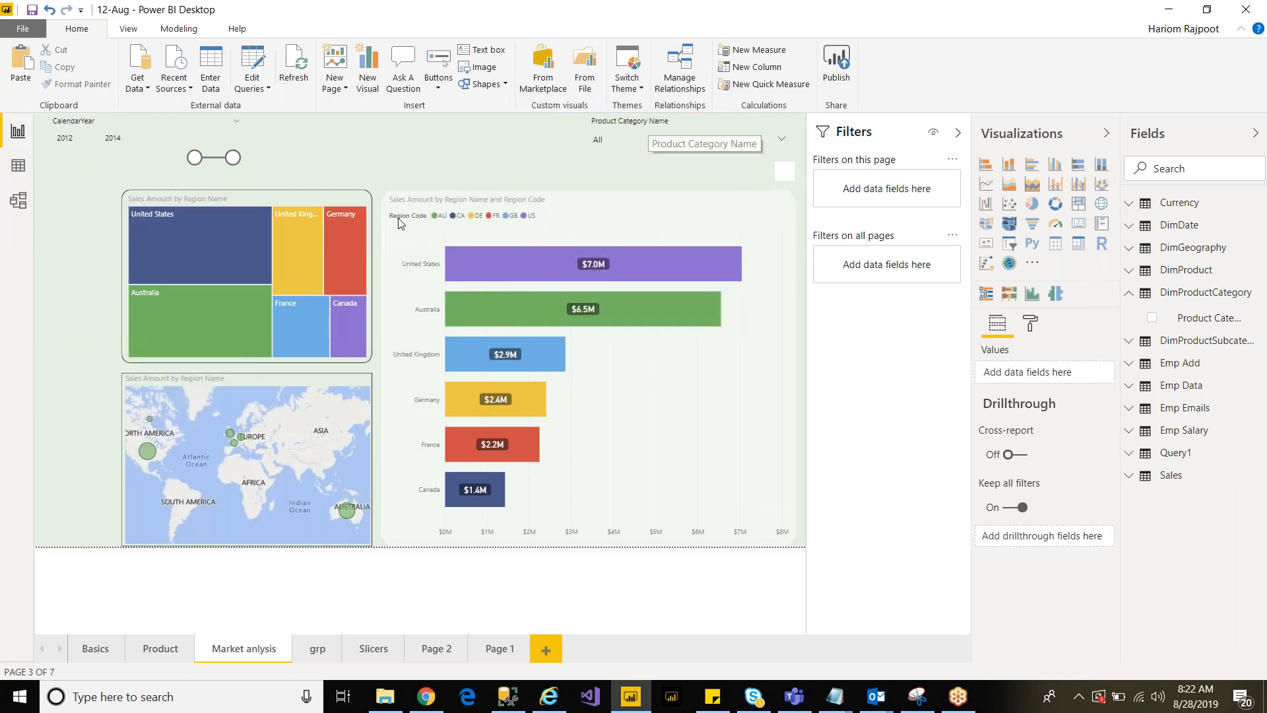
left_click(639, 87)
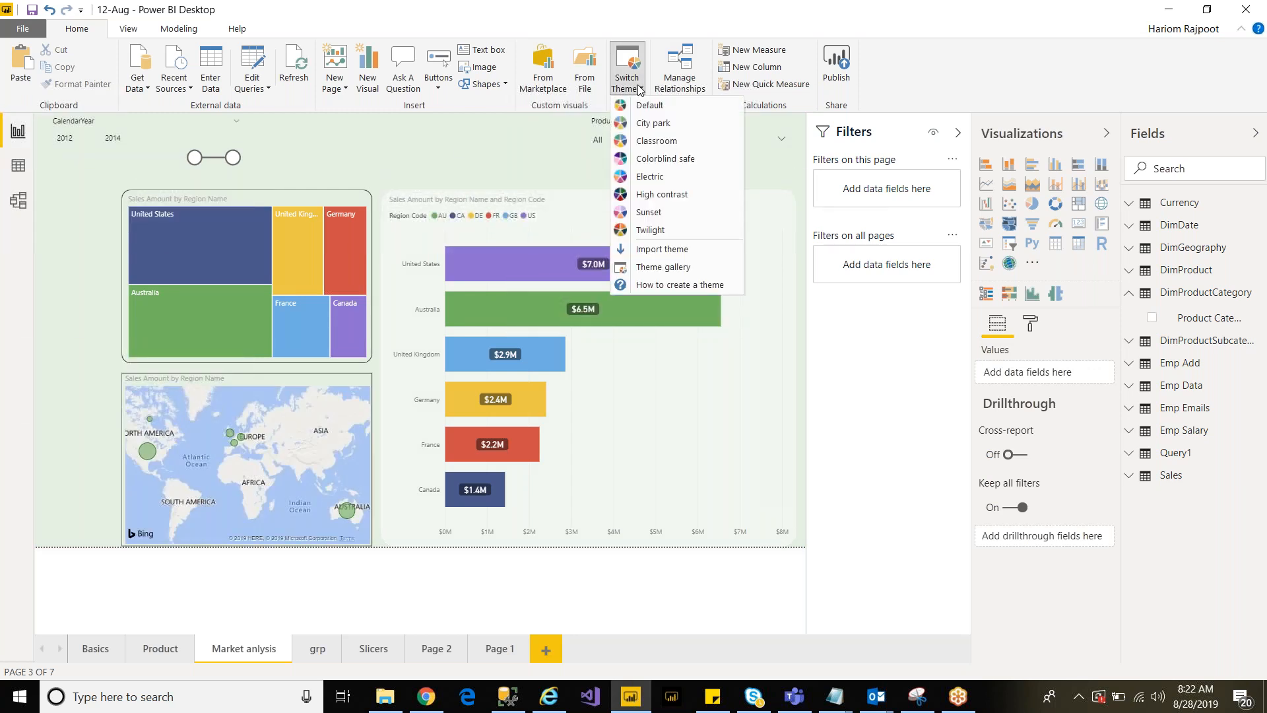
left_click(693, 177)
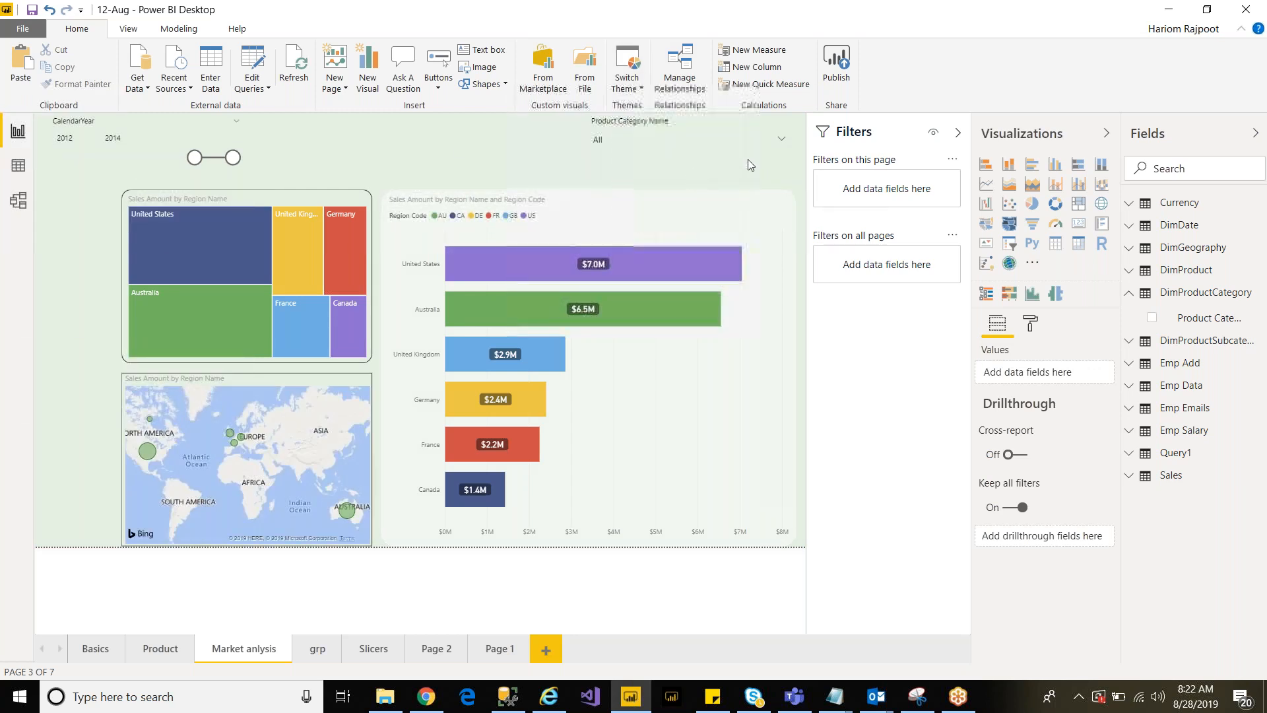
Step: Switch the report theme to the built-in Twilight theme
left_click(639, 87)
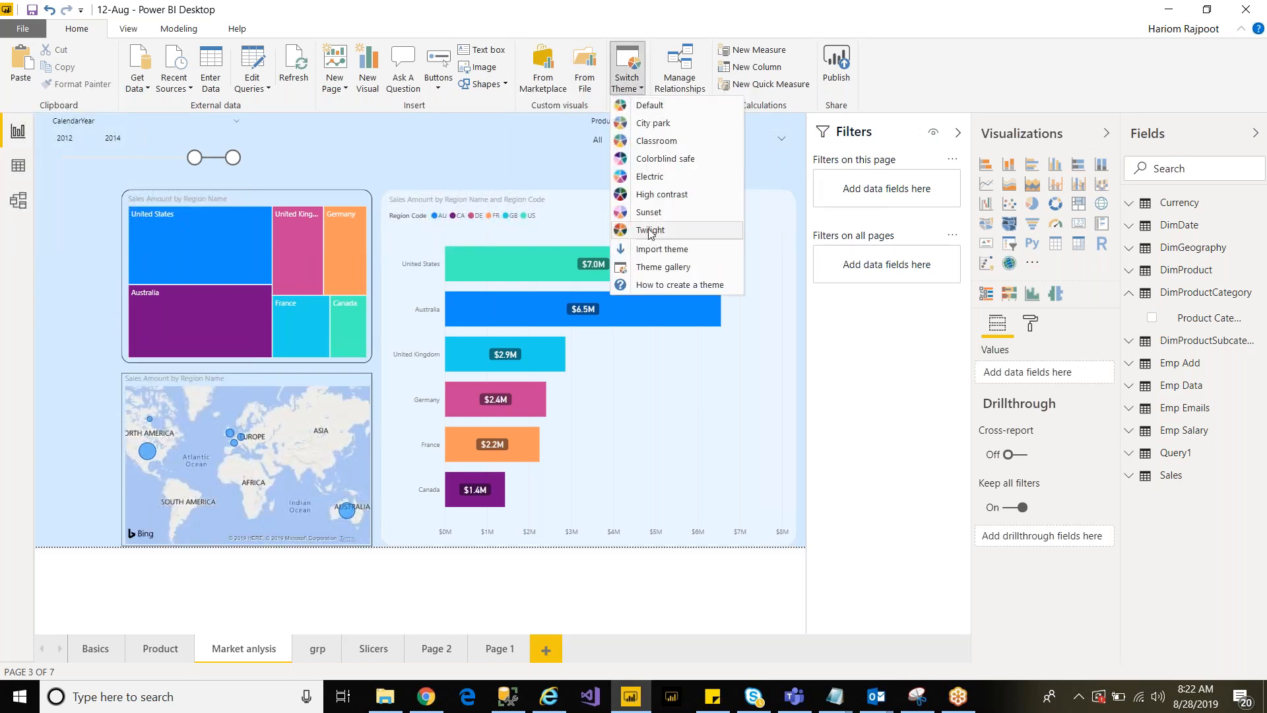
left_click(651, 231)
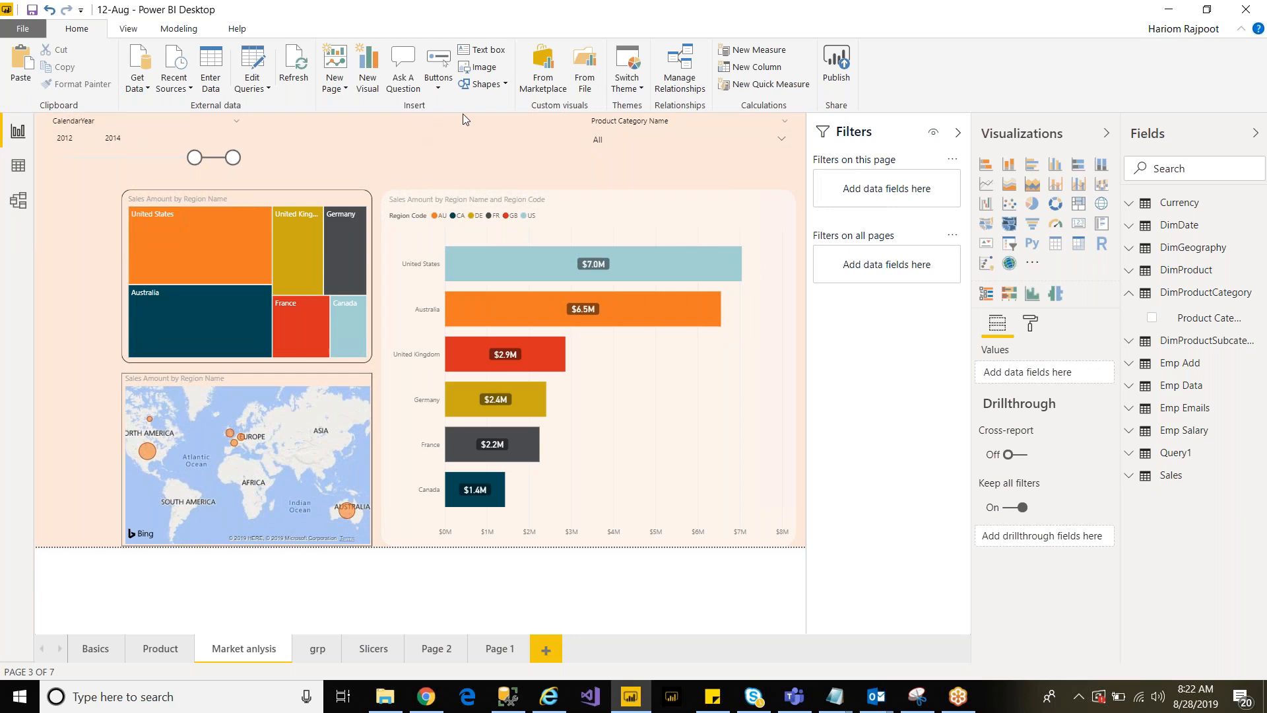
left_click(631, 89)
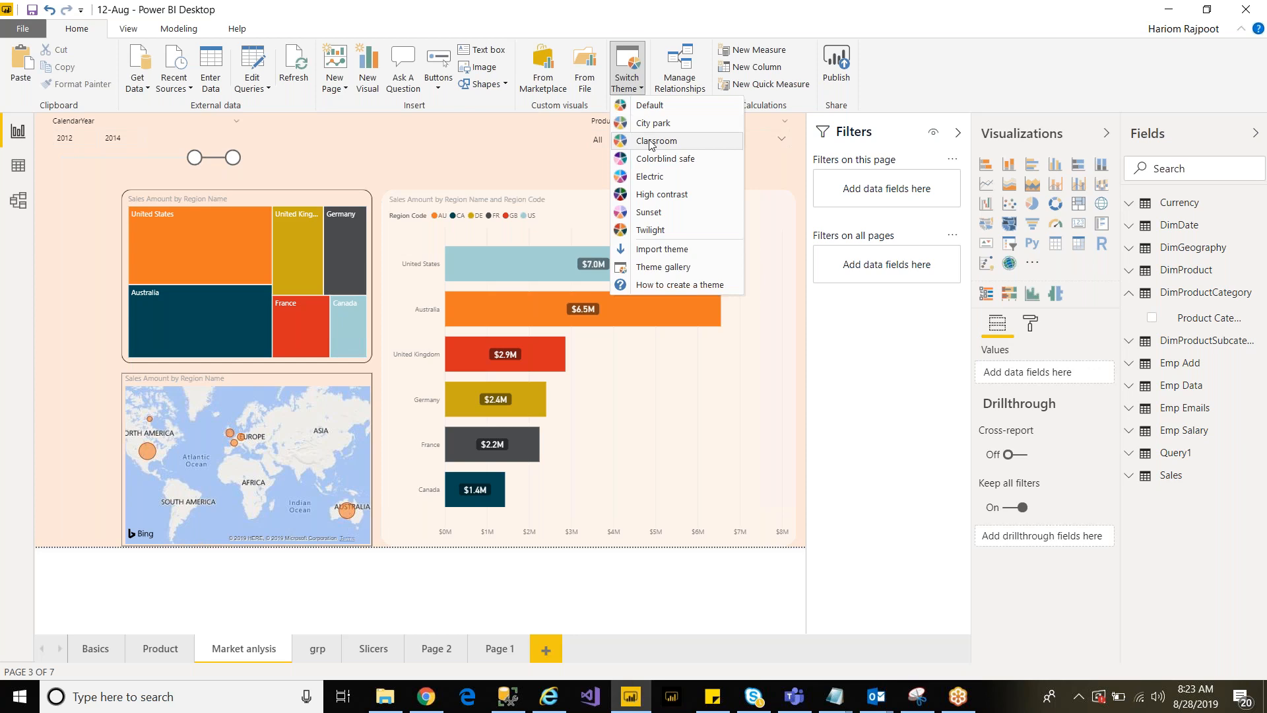
left_click(532, 144)
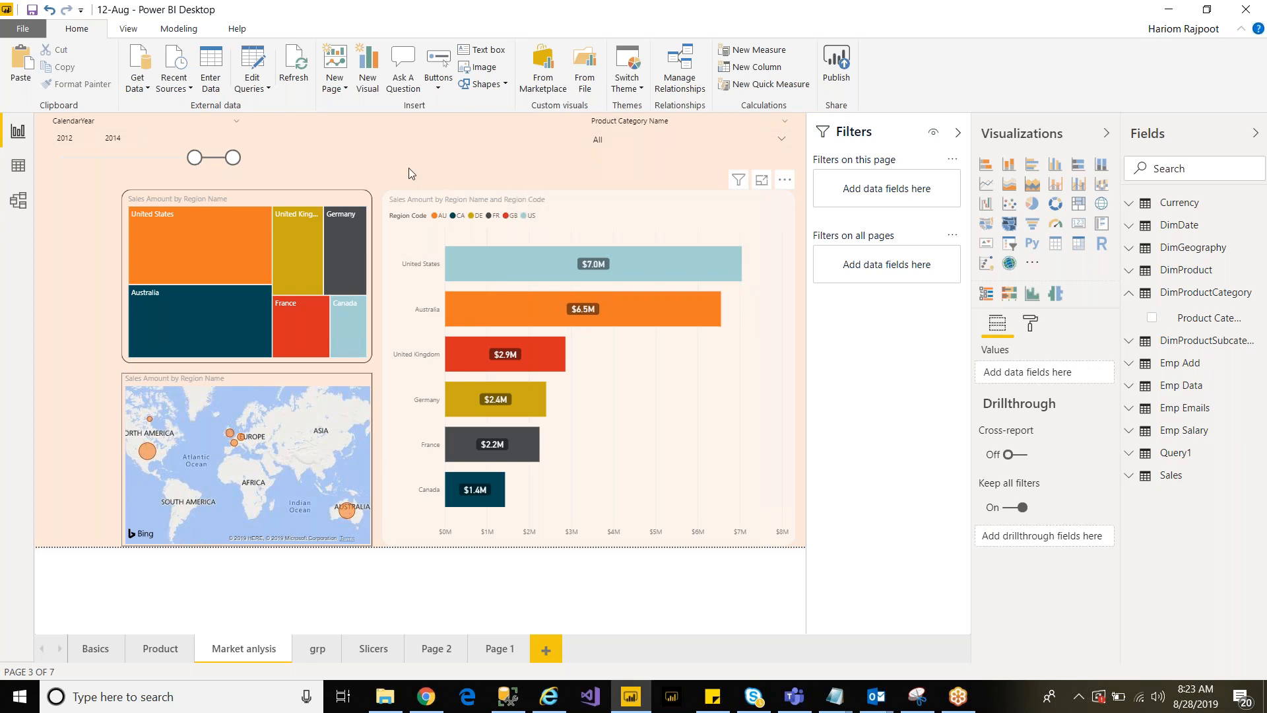
Step: Check how the Twilight theme looks on the grp, Slicers and Page 2 report pages
left_click(317, 653)
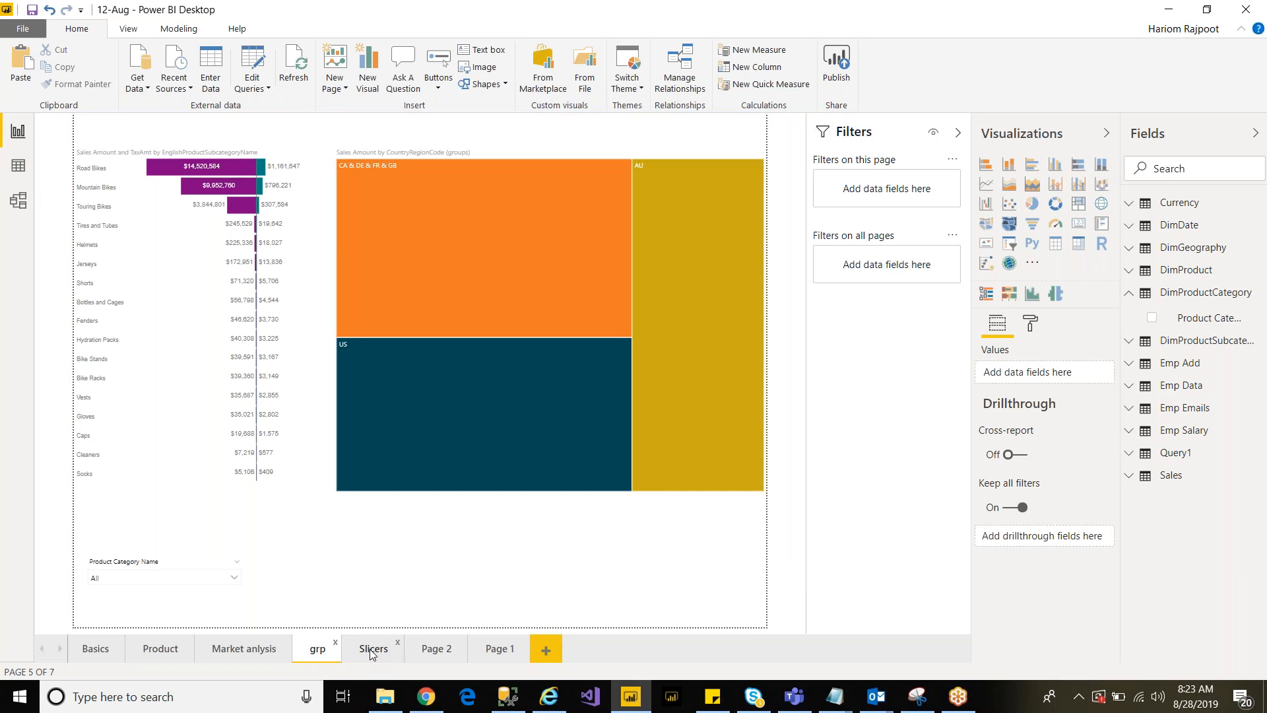
left_click(372, 652)
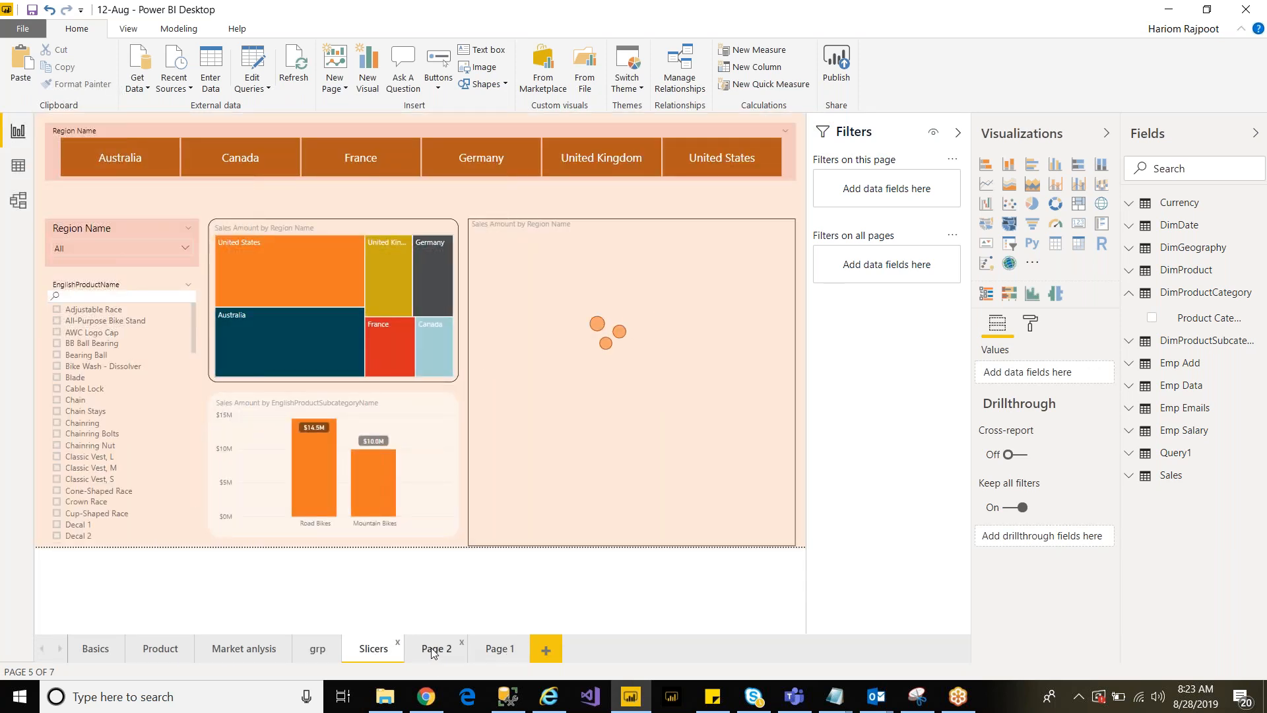
left_click(432, 650)
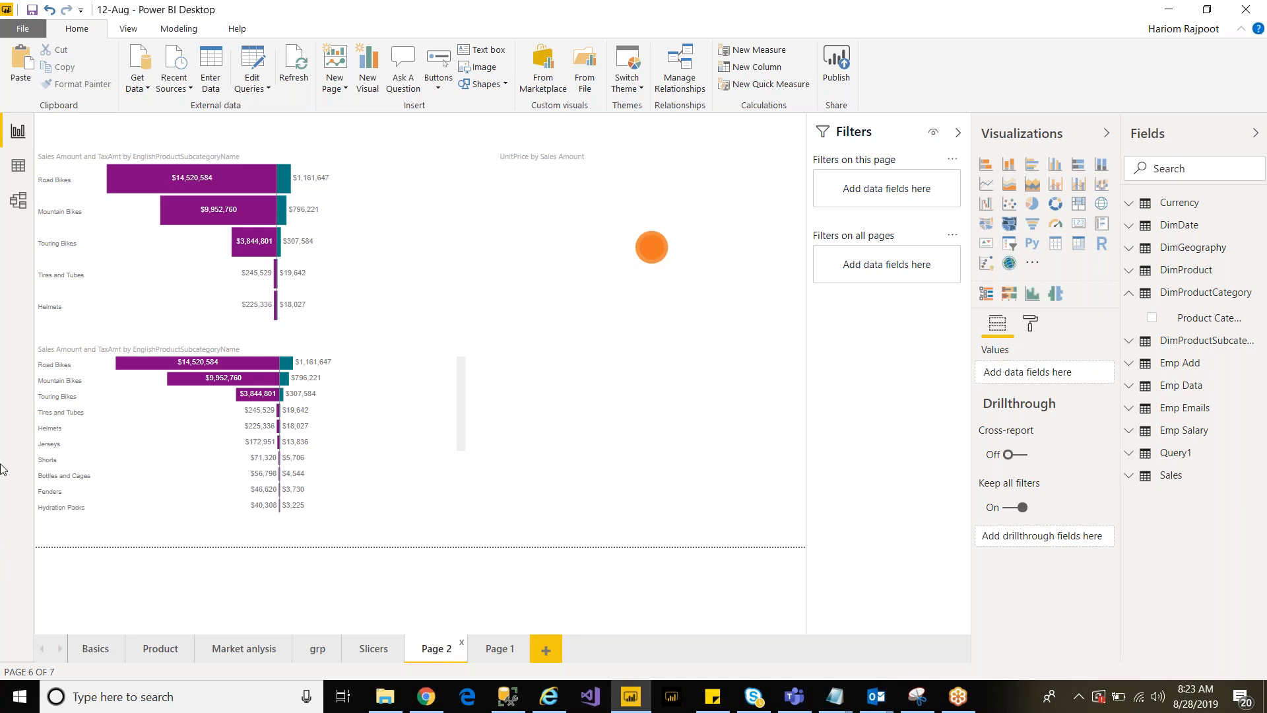
Step: Show the data model diagram, collapse the Properties pane and move the Sales table up, to the right of DimAccount
left_click(18, 201)
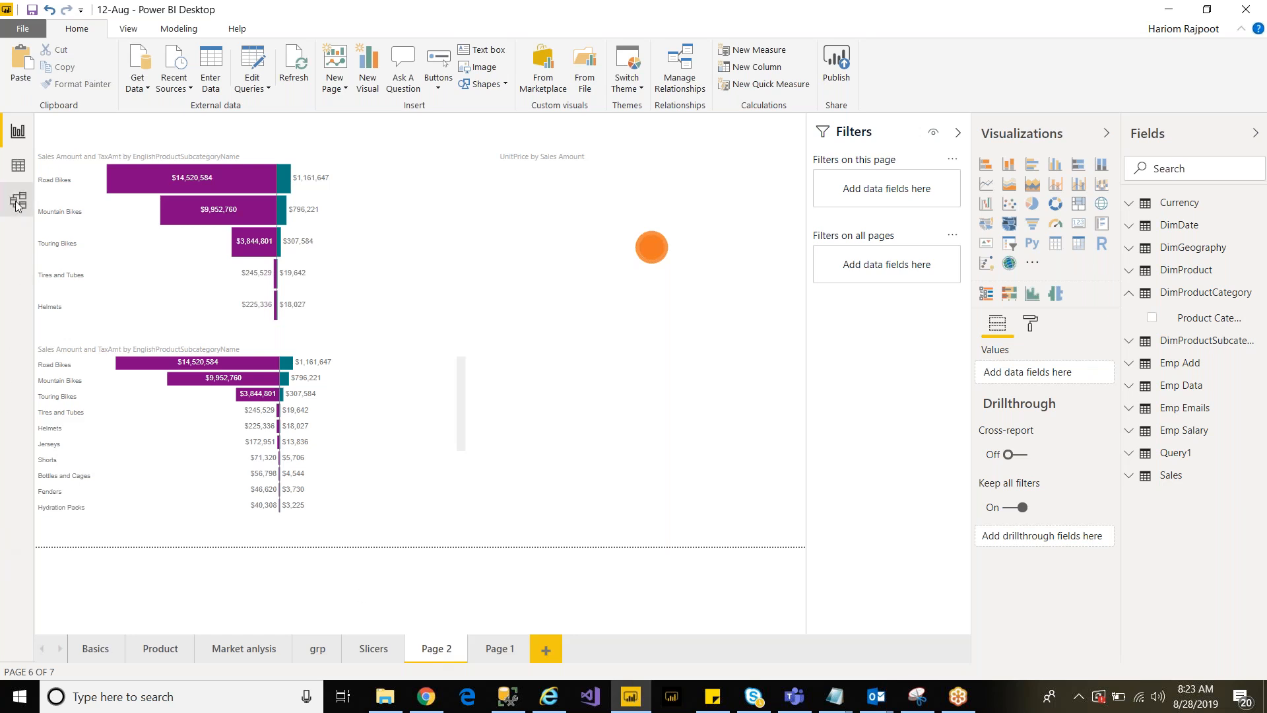
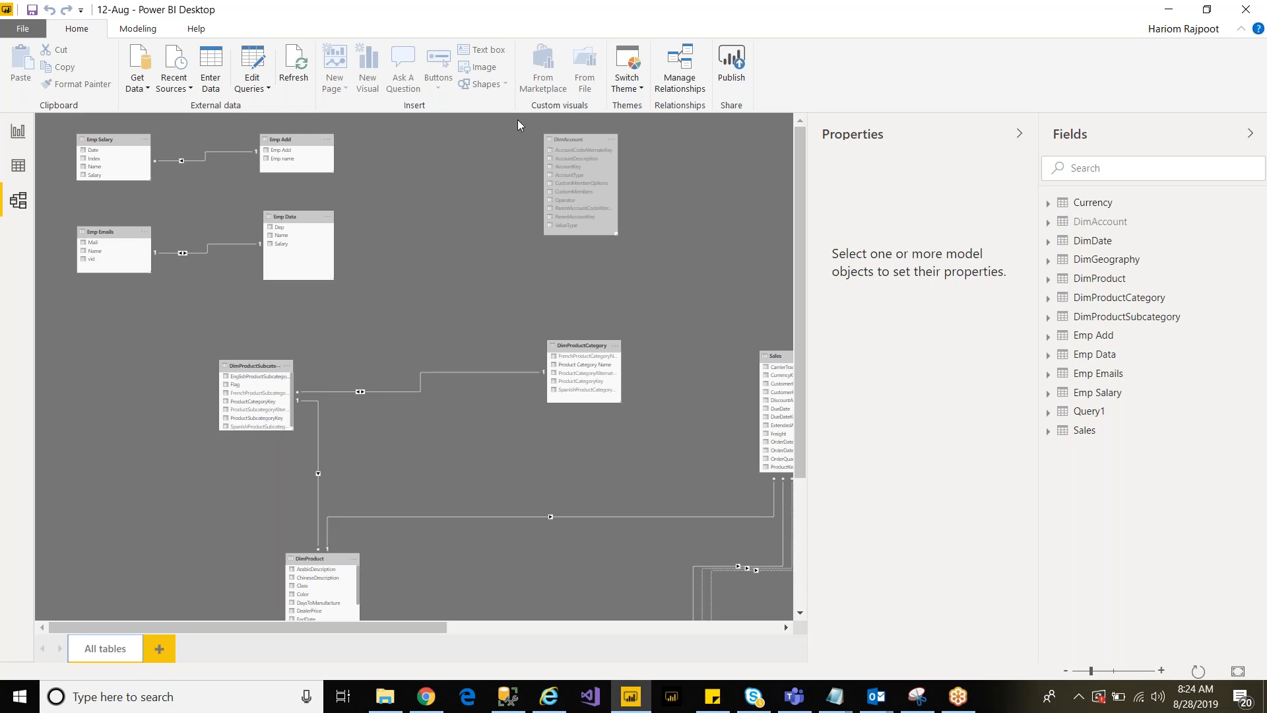
left_click(1020, 133)
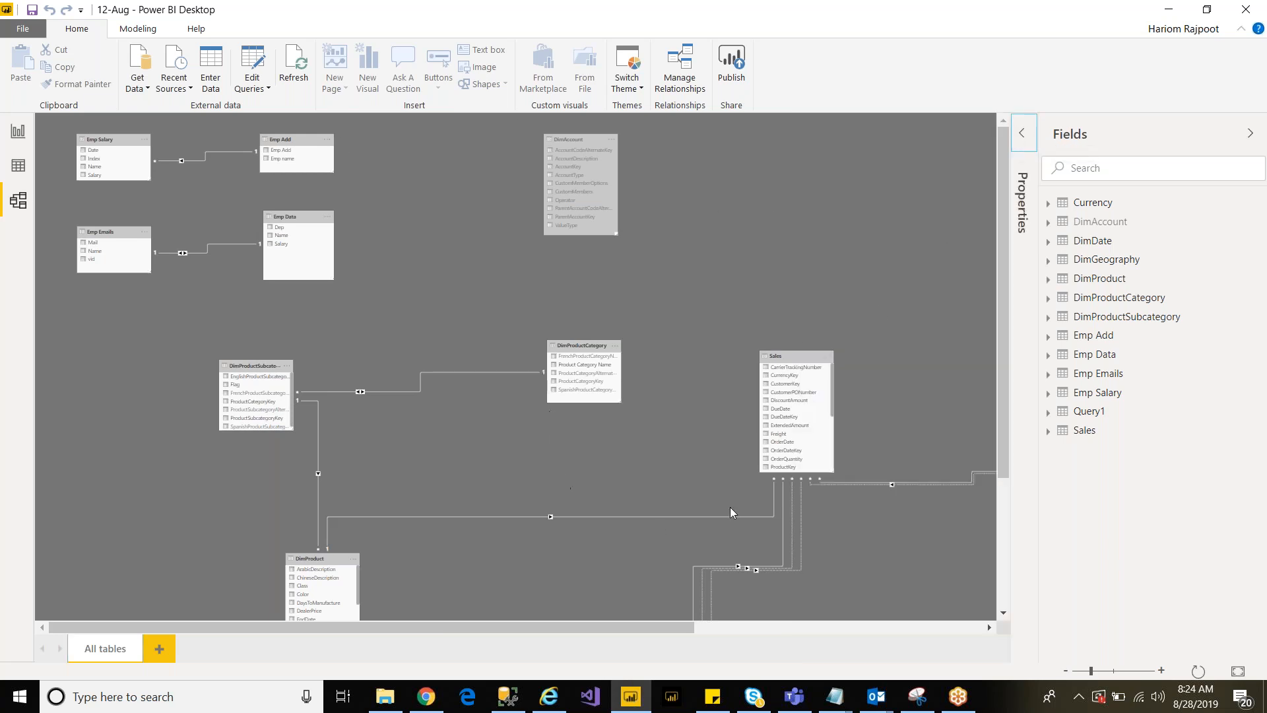
left_click_drag(828, 355, 841, 203)
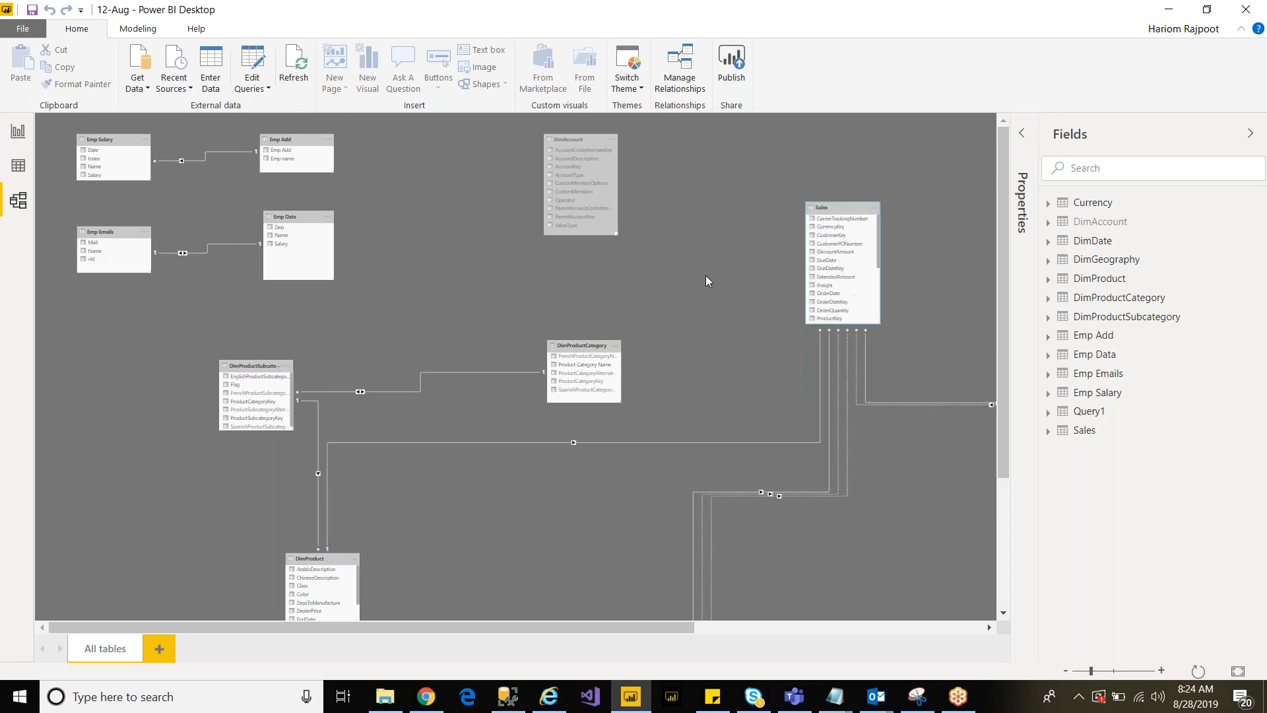
Step: Return to the report's Basics page and extend the CalendarYear slicer range to start at 2011
left_click(20, 167)
left_click(19, 141)
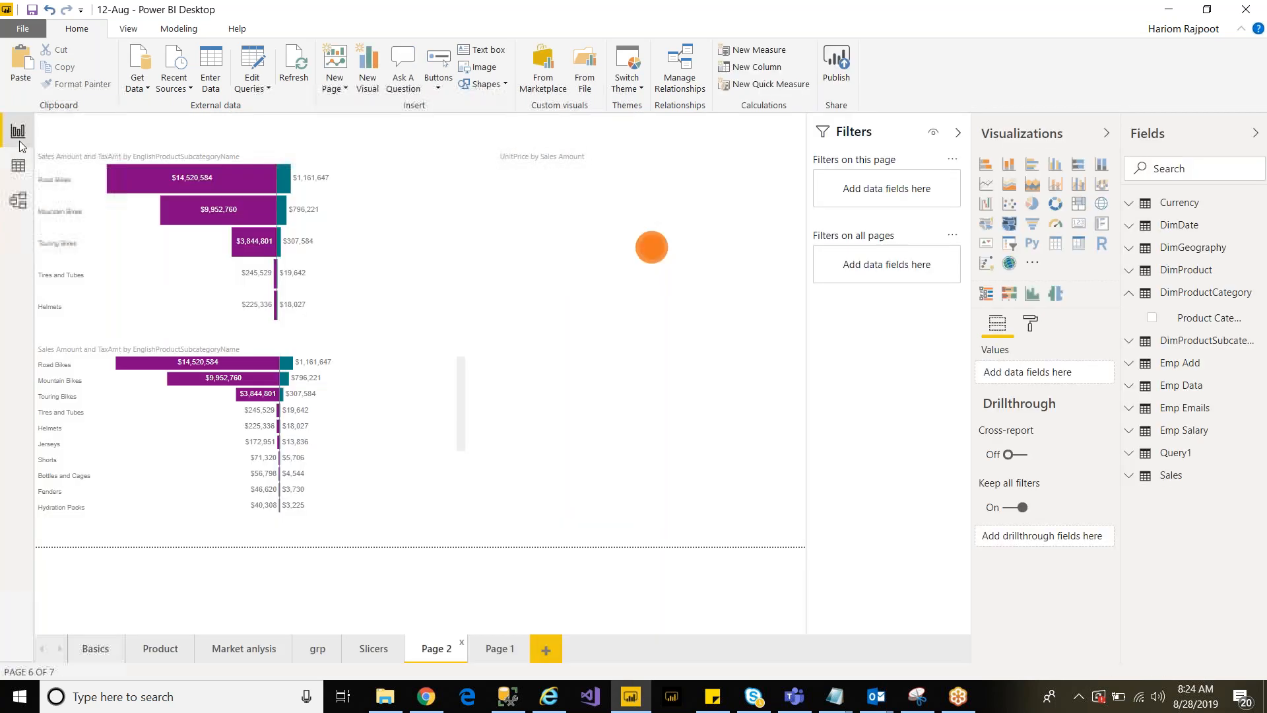
left_click(93, 654)
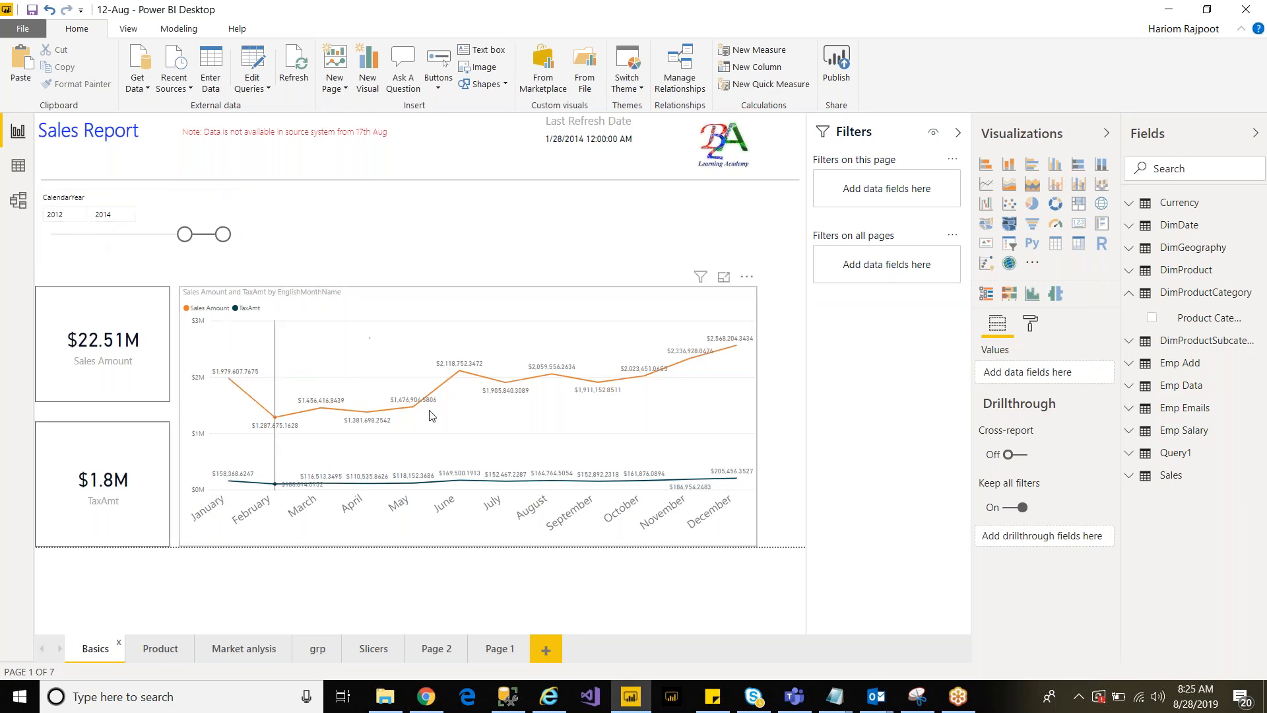
mouse_move(412, 381)
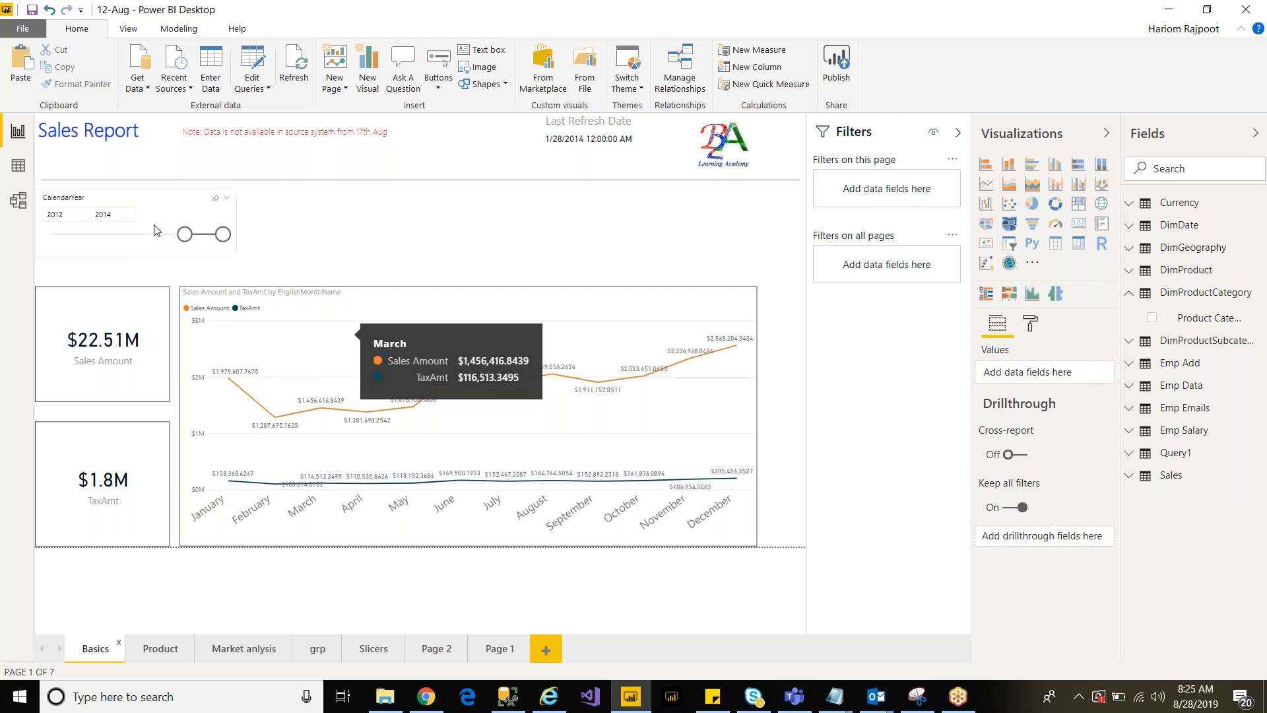
left_click_drag(184, 235, 165, 235)
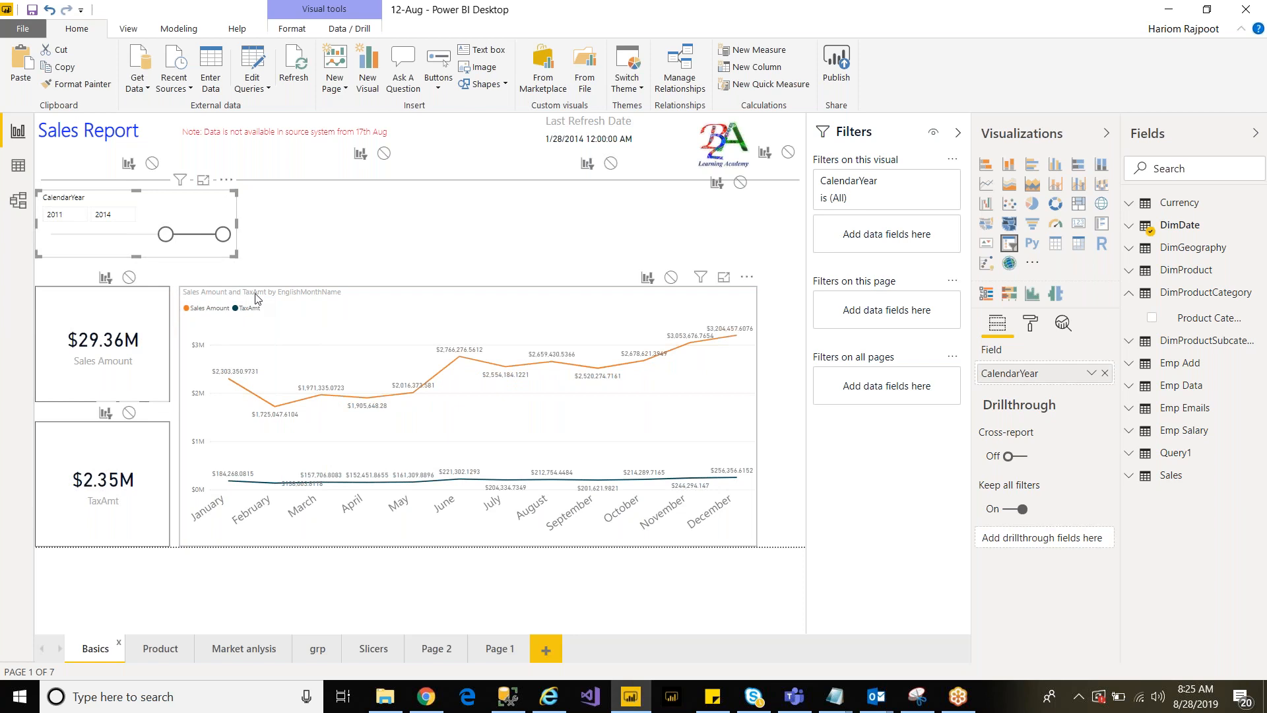
Step: In the data model diagram, move the DimDate table up and over so that it sits below the Sales table
left_click(9, 163)
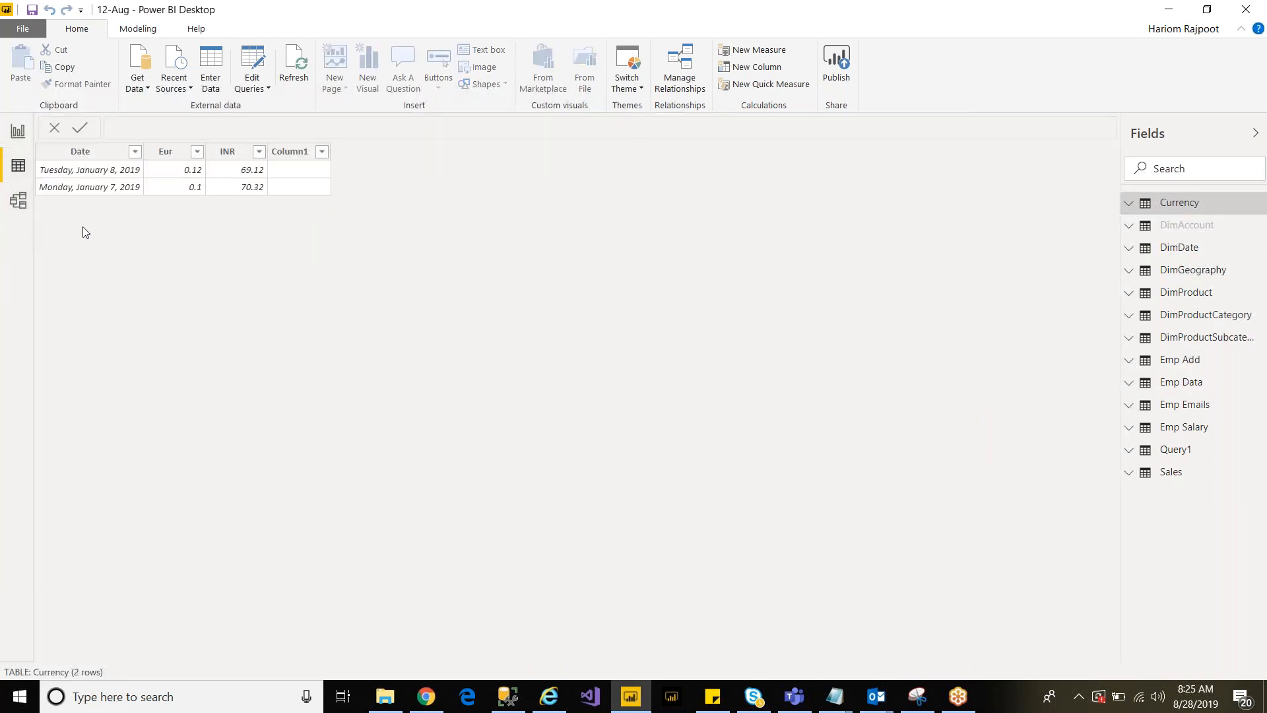
left_click(20, 202)
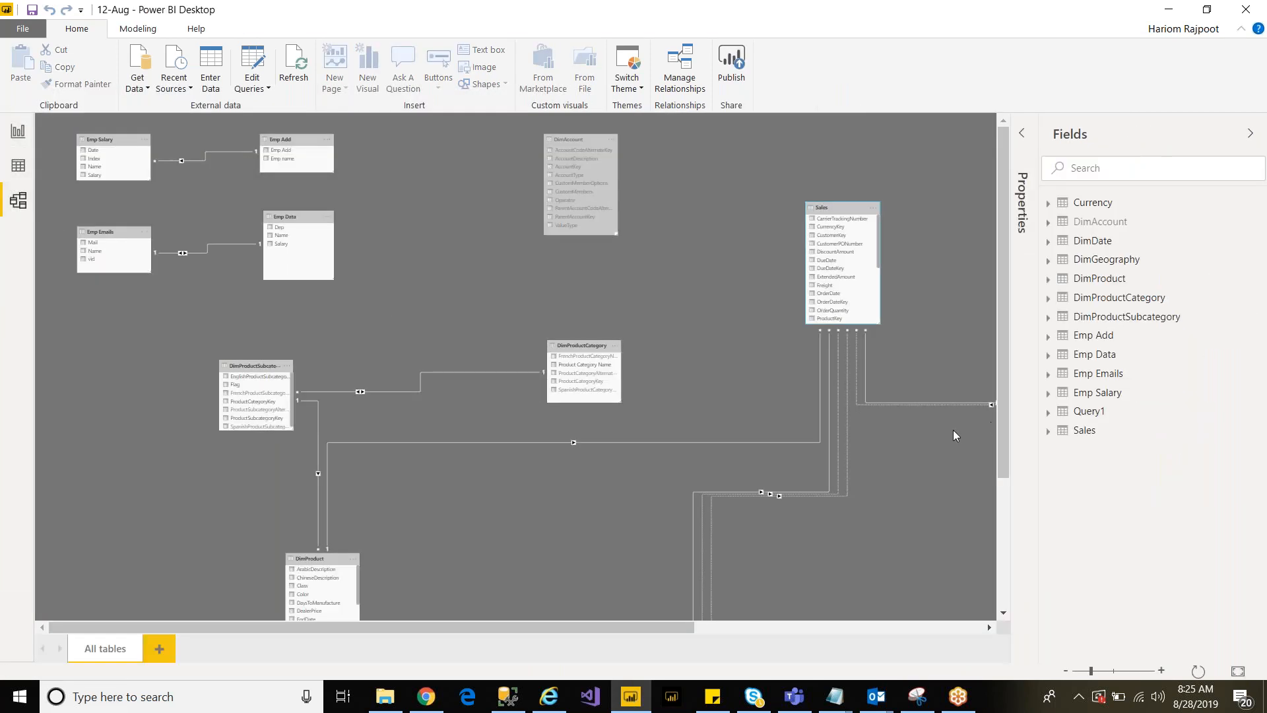
left_click_drag(1000, 272, 1020, 326)
left_click_drag(709, 586, 645, 447)
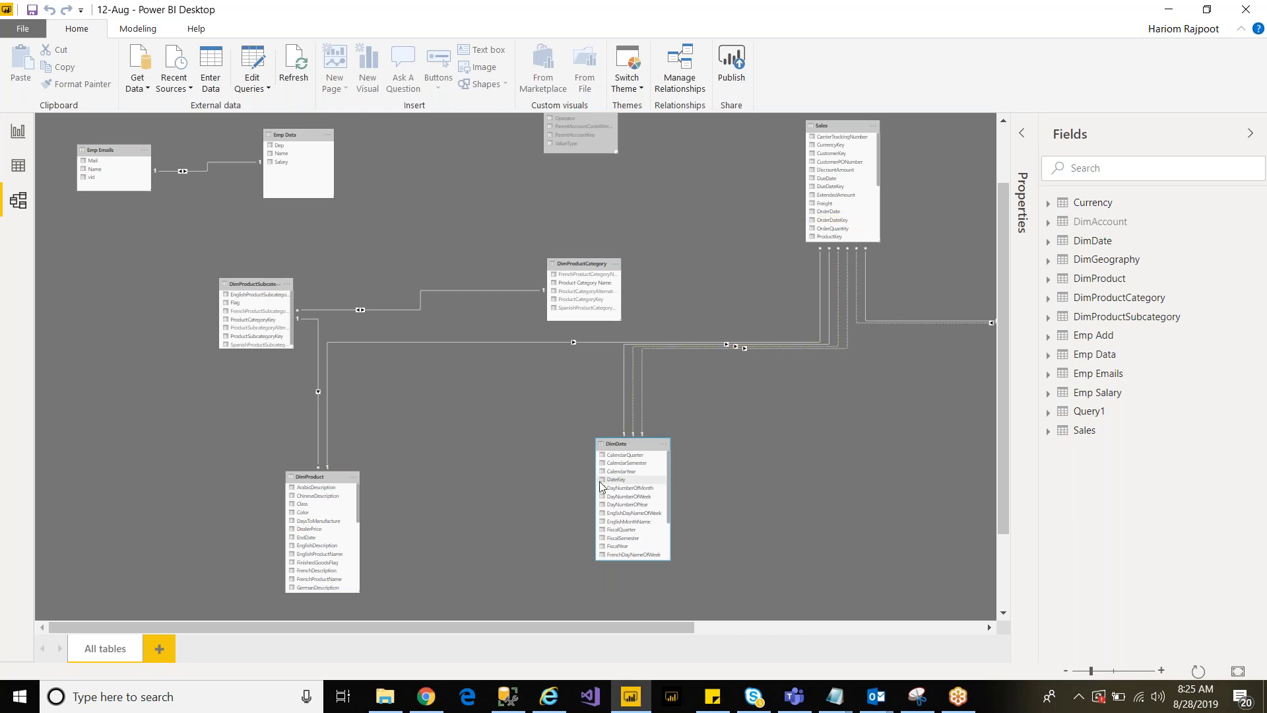
left_click_drag(617, 446, 810, 479)
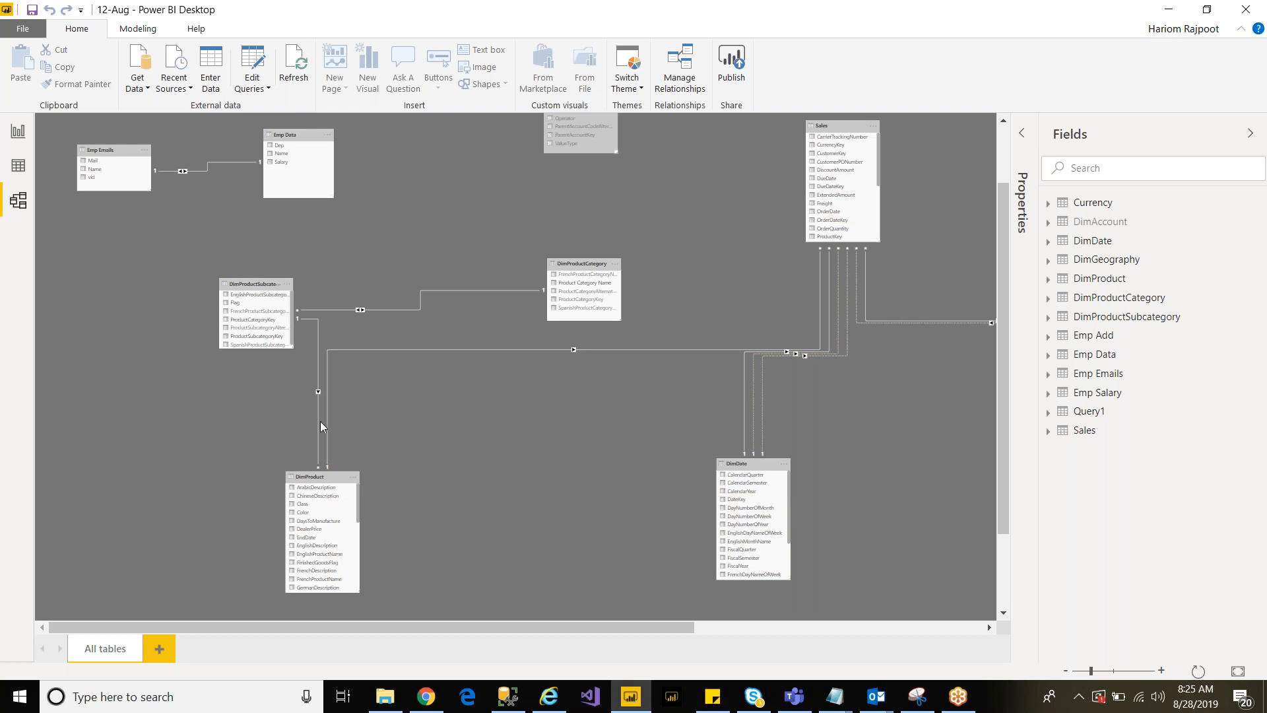
Step: Copy the CalendarYear slicer from Basics to Page 1, keep it in sync, and place it in the page's upper-right area
left_click(18, 130)
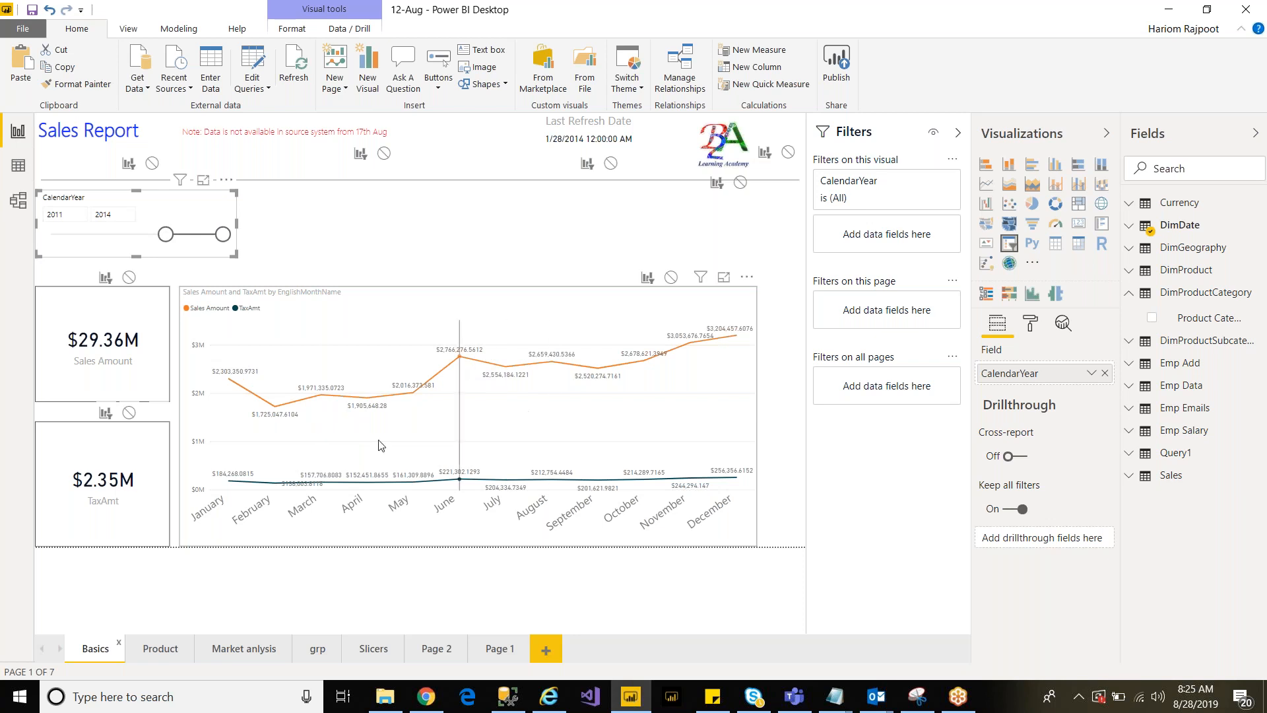
mouse_move(538, 441)
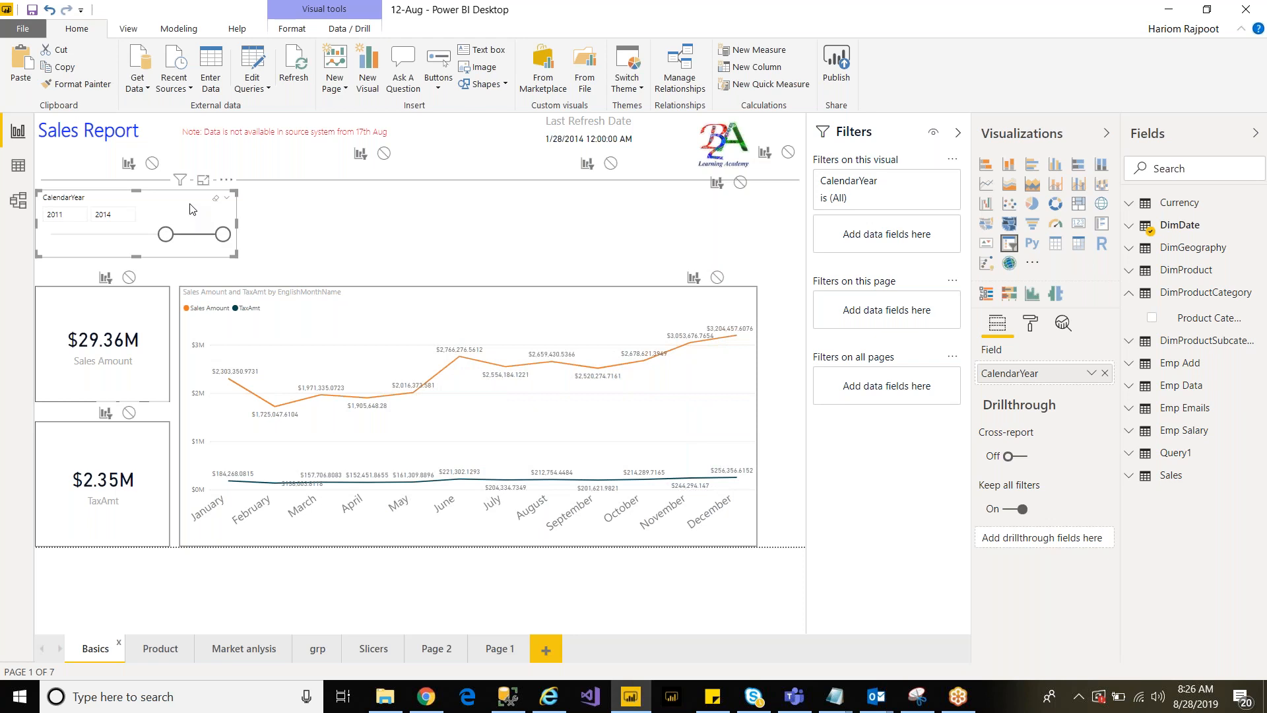
left_click(500, 649)
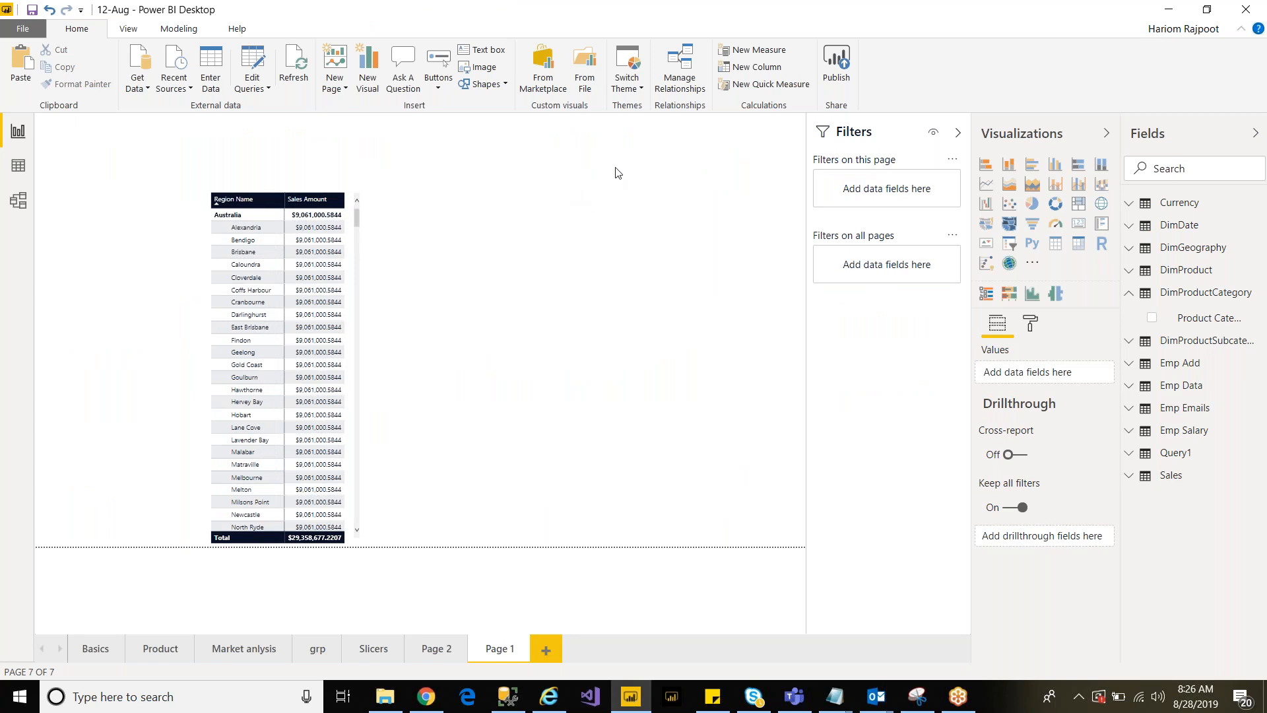
key("ctrl+v")
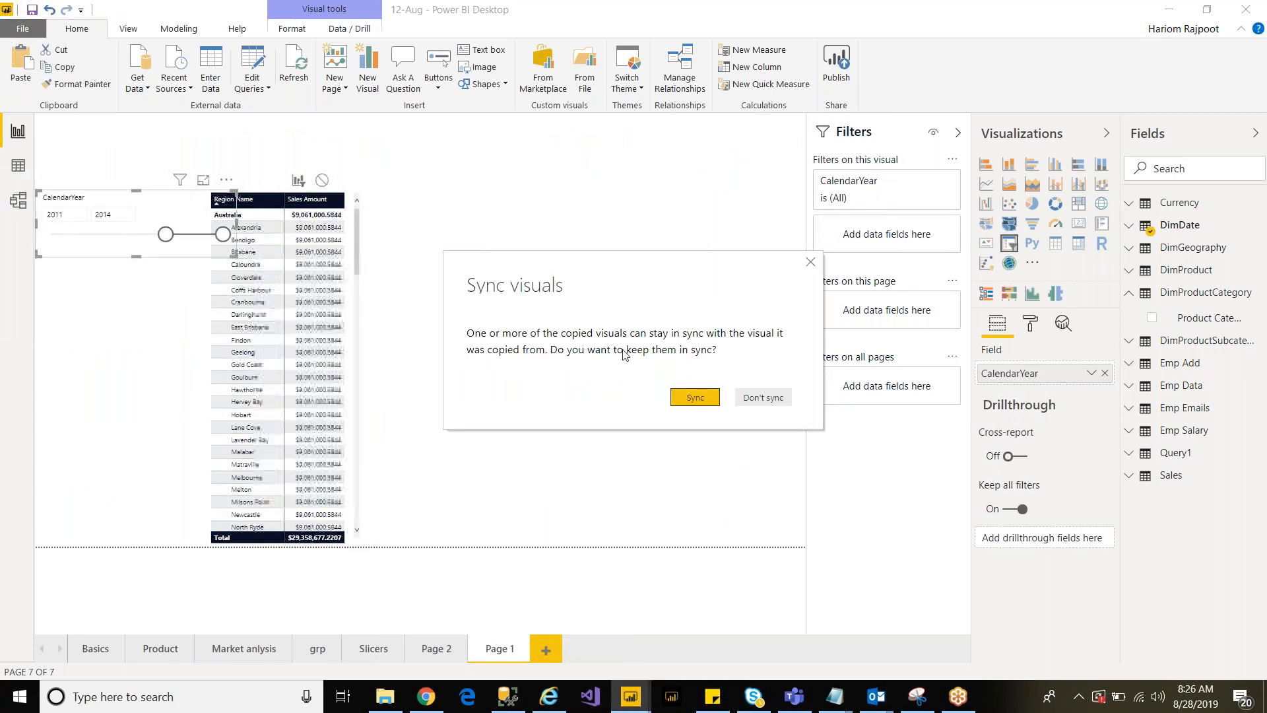
left_click(688, 400)
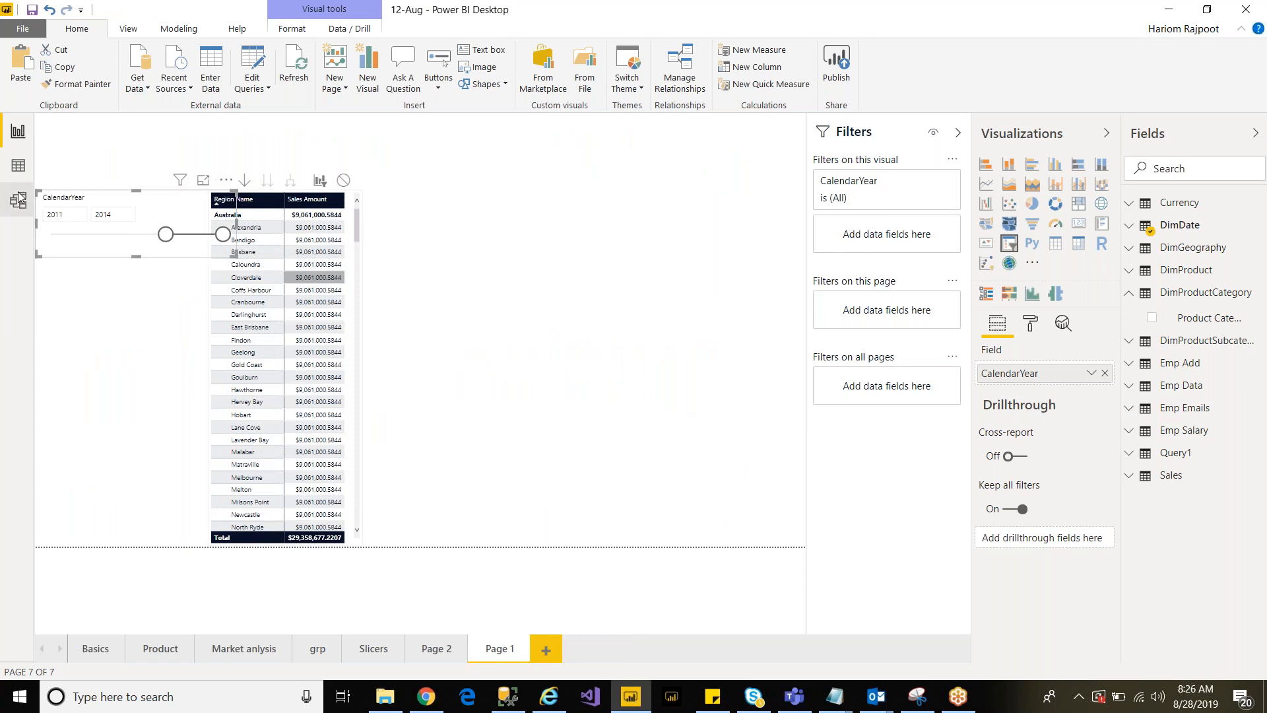
left_click_drag(220, 200, 759, 151)
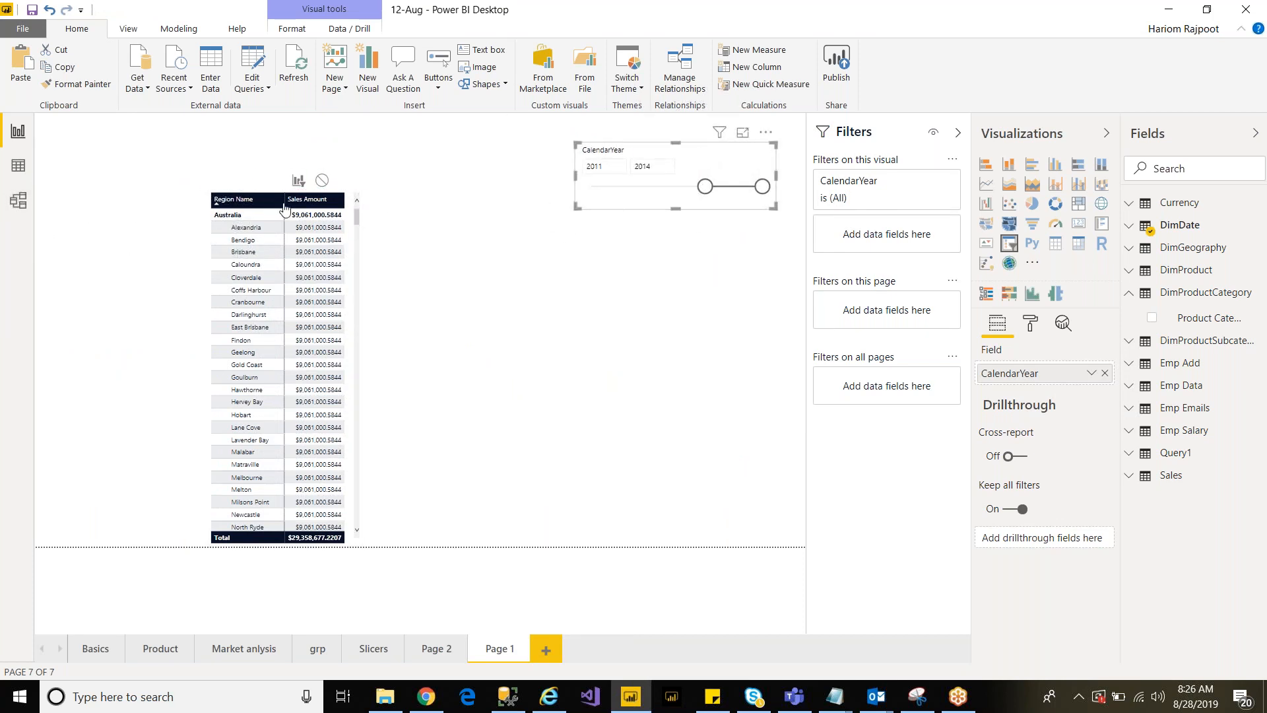
Step: Try a wider Region Name matrix on Page 1 while browsing the DimProduct fields, and narrow the matrix again
left_click(363, 310)
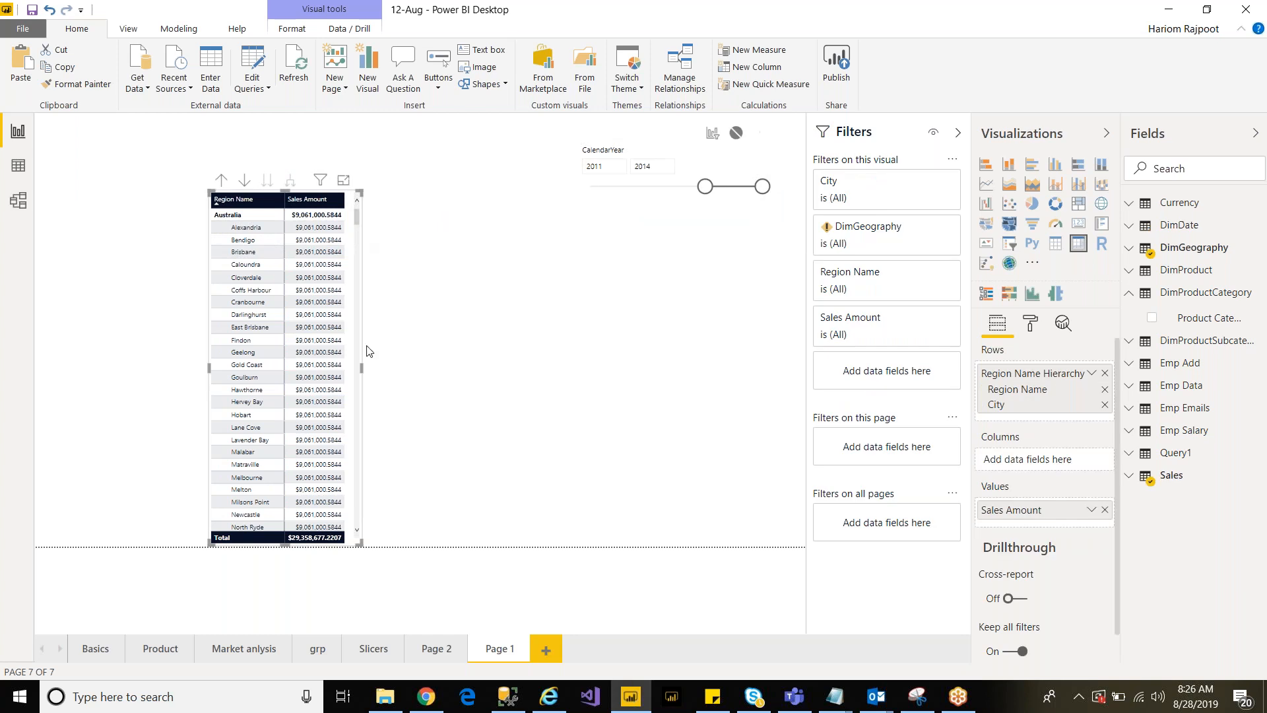
left_click_drag(362, 368, 592, 368)
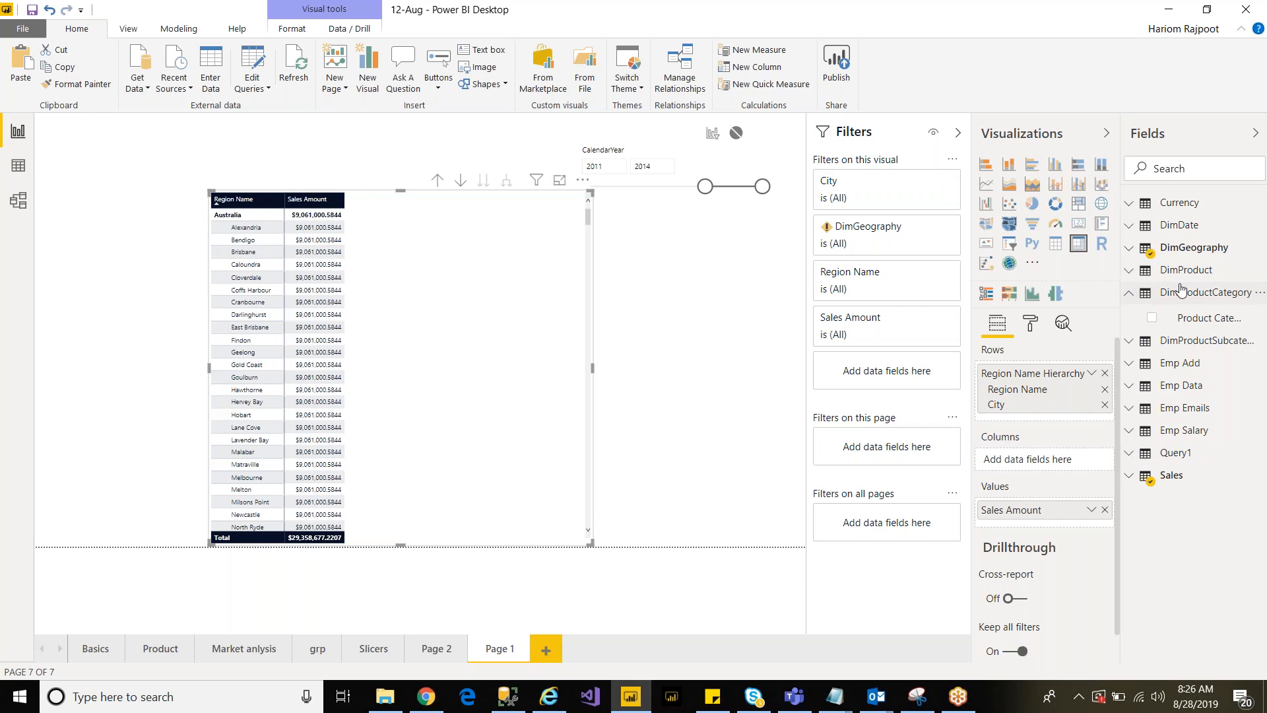
left_click(1131, 271)
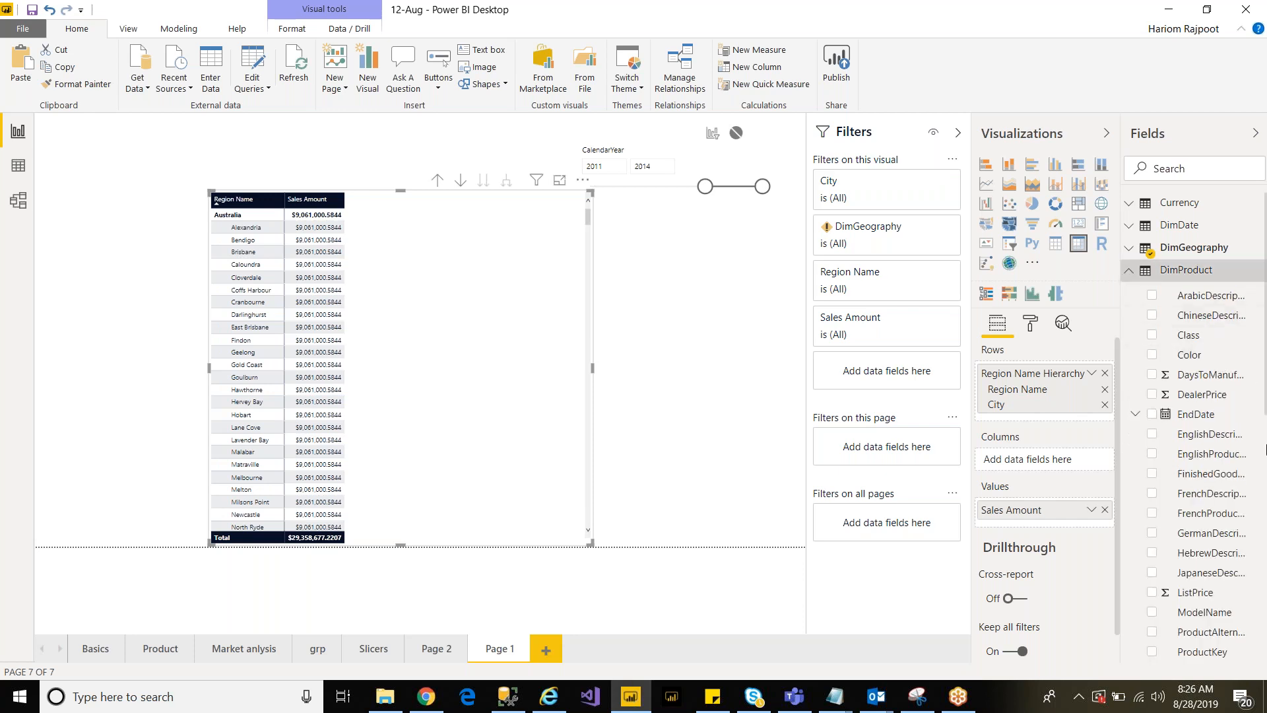
left_click_drag(1266, 386, 1266, 510)
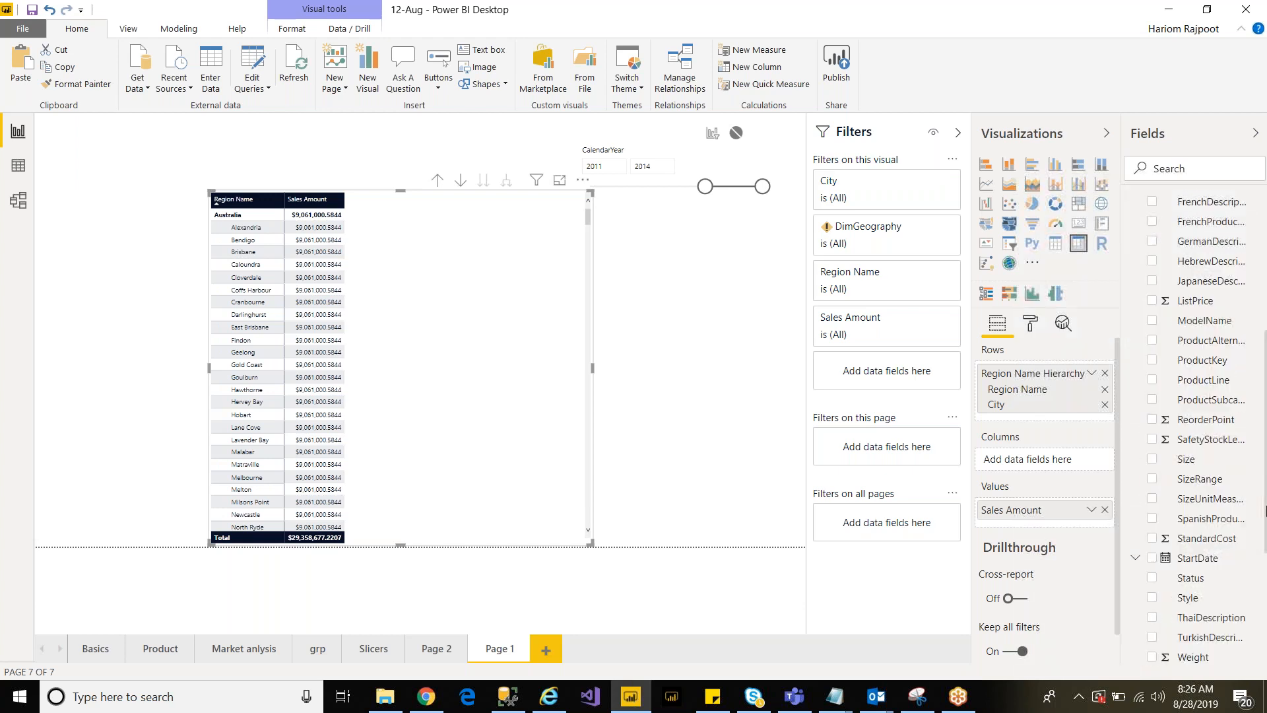
left_click_drag(1265, 432, 1264, 376)
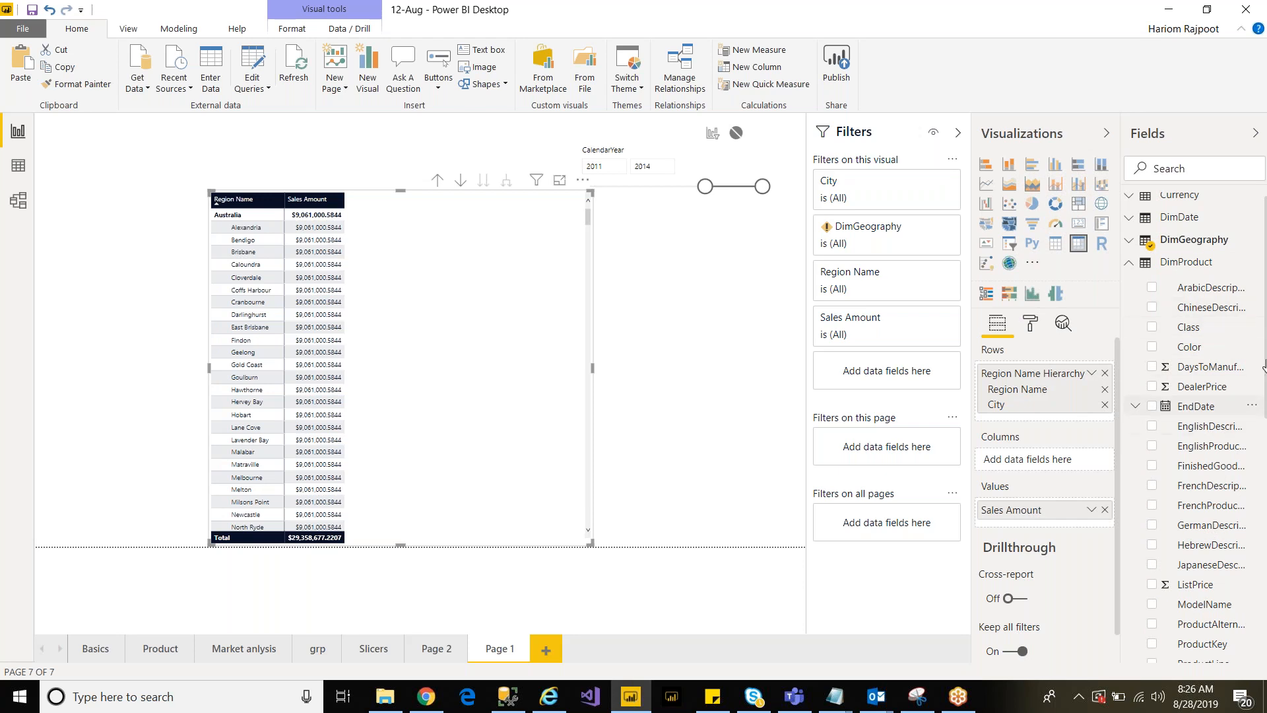
left_click_drag(1266, 344, 1263, 574)
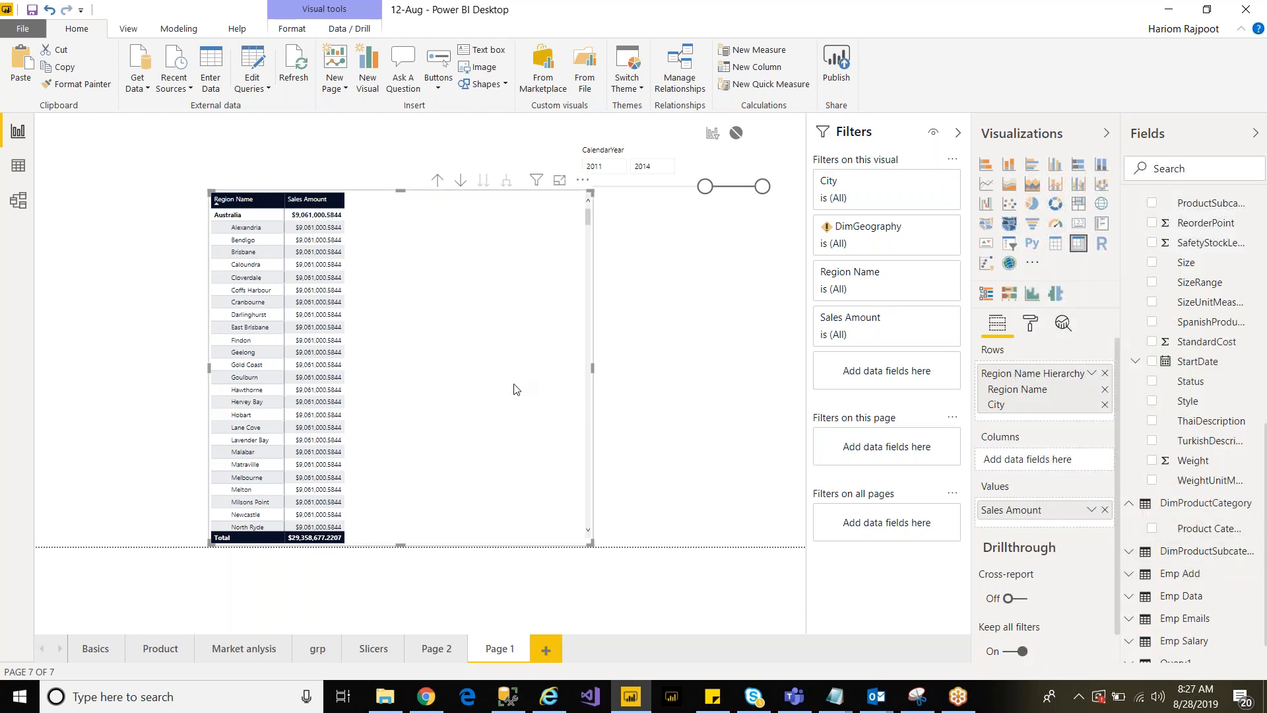
left_click_drag(593, 373, 382, 366)
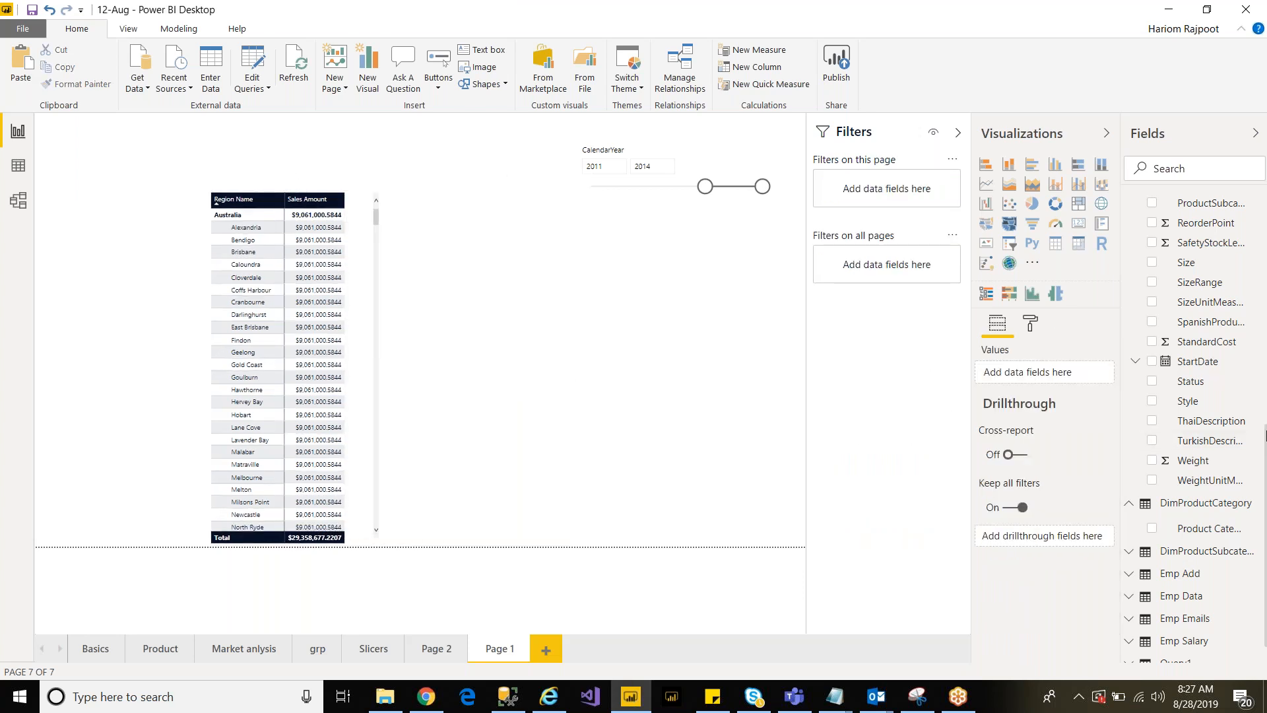
Step: Add a column chart of Sales Amount by DueDate beside the matrix and widen it toward the matrix
left_click_drag(1266, 442, 1266, 271)
scroll(1182, 462, "down", 9)
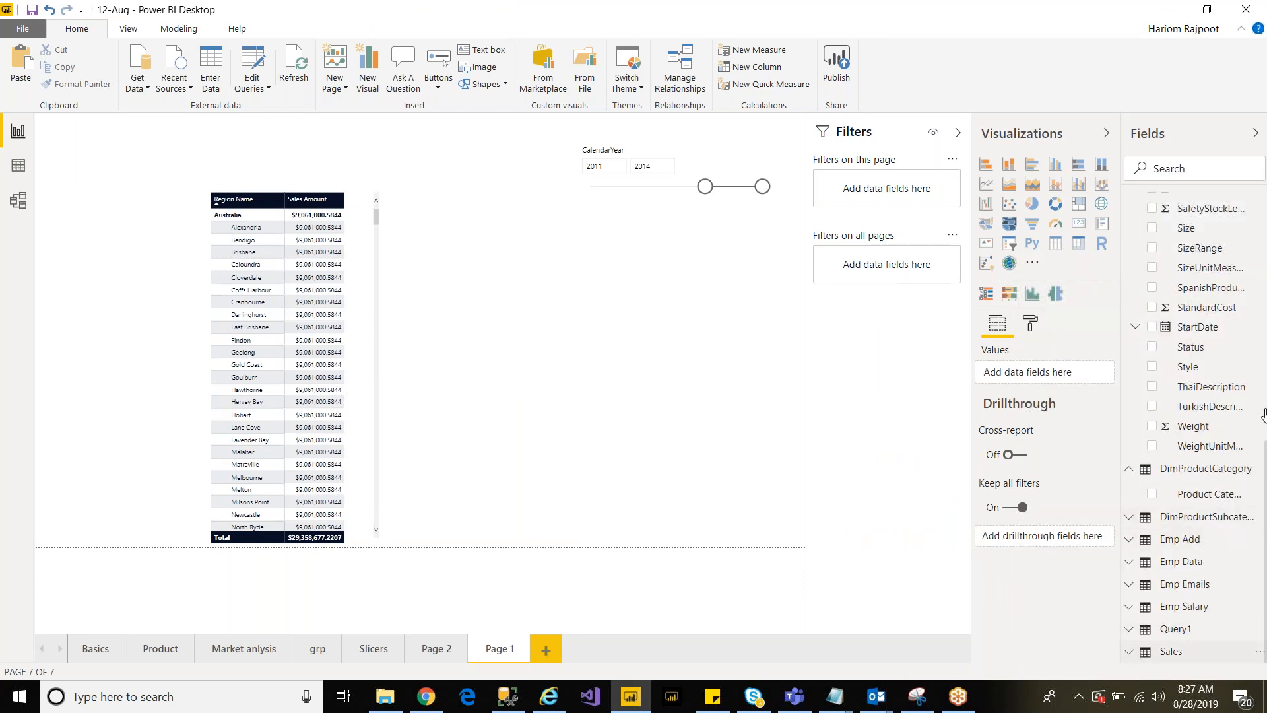
left_click_drag(1265, 496, 1262, 645)
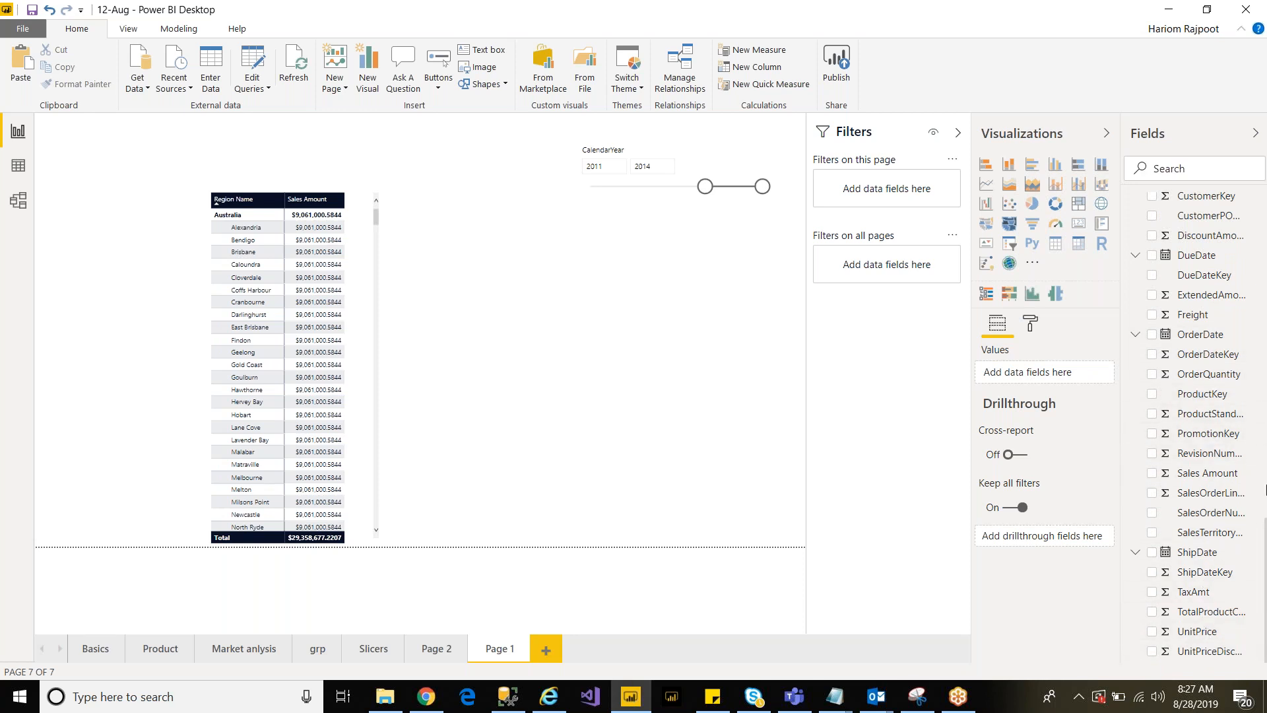
left_click_drag(1198, 473, 674, 391)
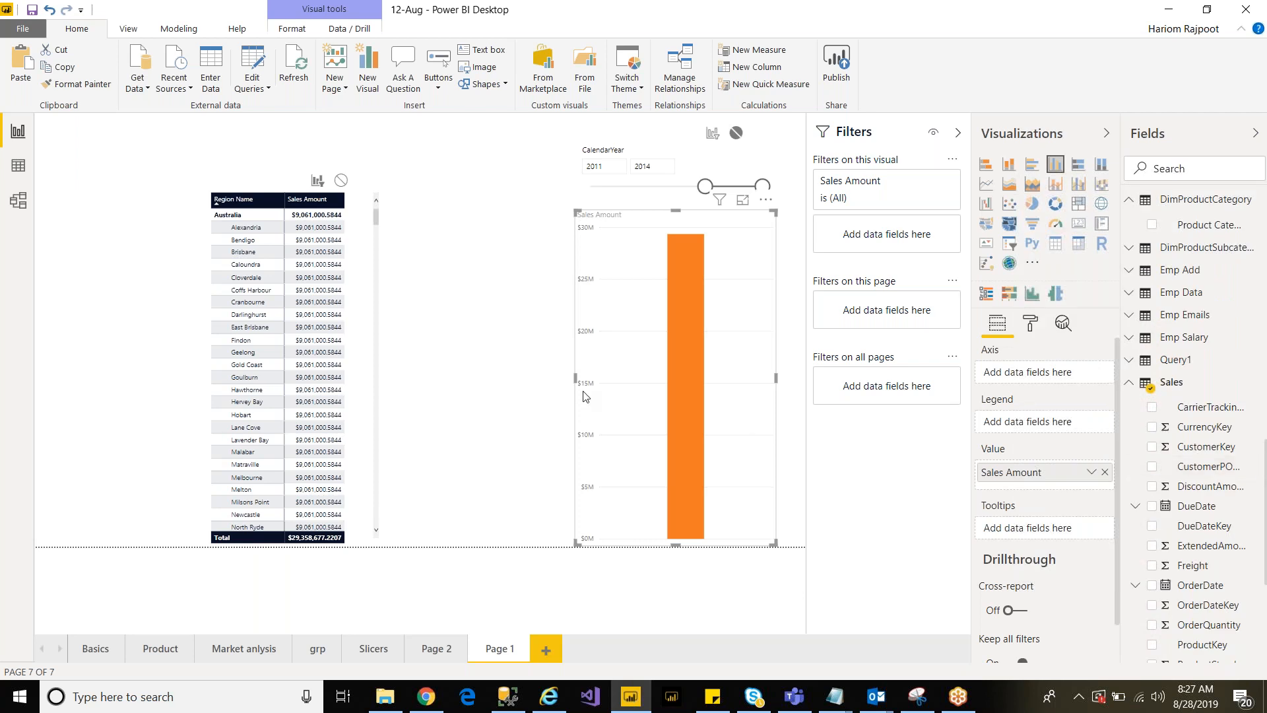
left_click_drag(575, 383, 432, 383)
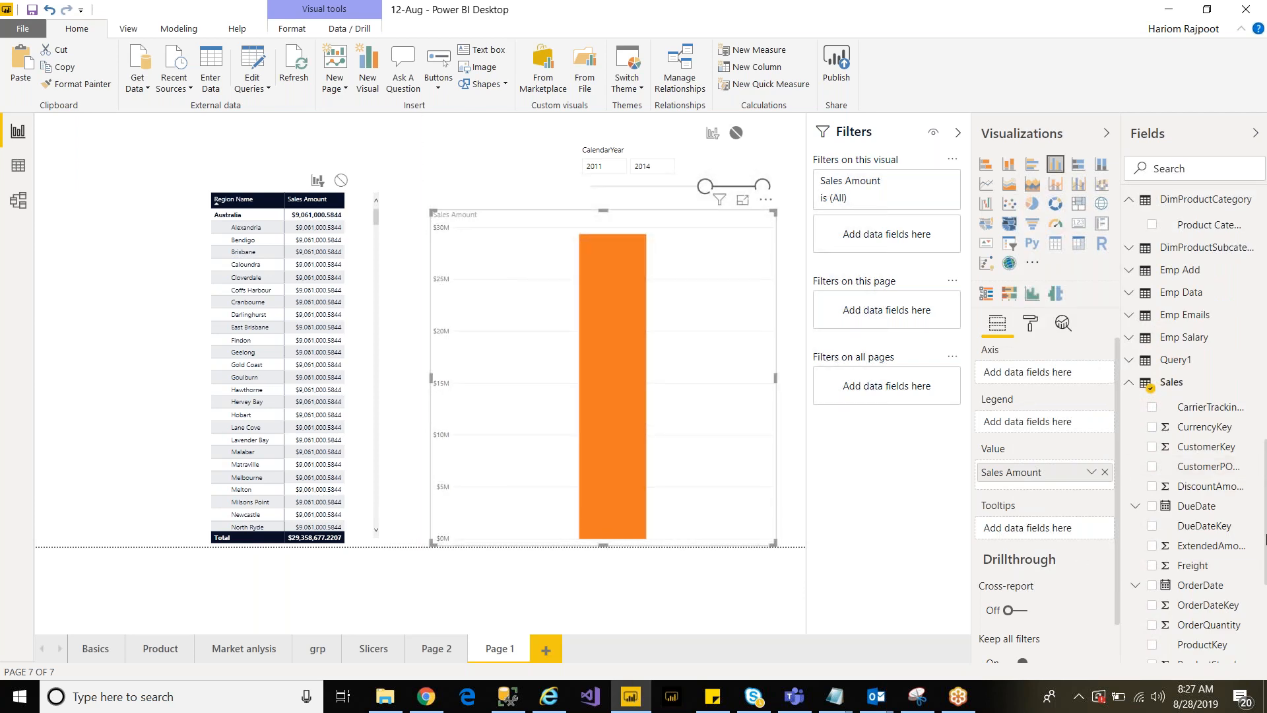
left_click_drag(1195, 509, 691, 446)
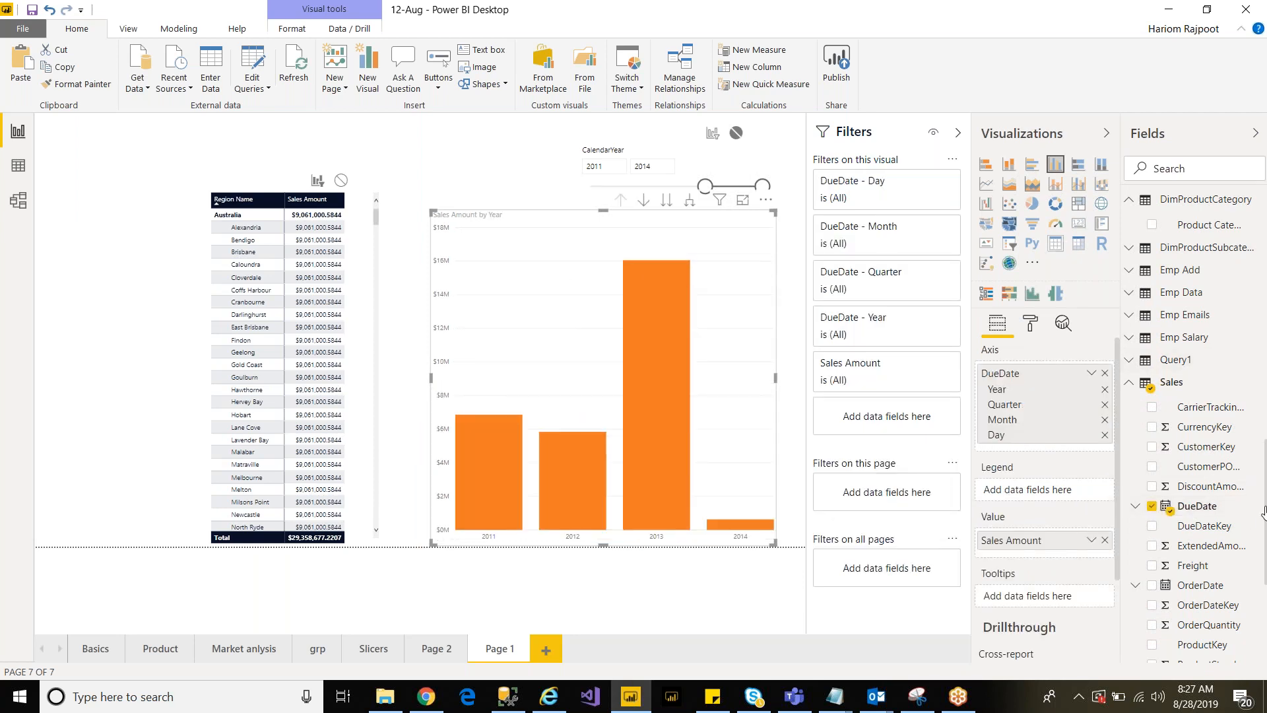
Step: Convert the chart to a table, add OrderDate, and show DueDate and OrderDate as plain dates instead of date hierarchies
left_click_drag(1265, 563, 1266, 630)
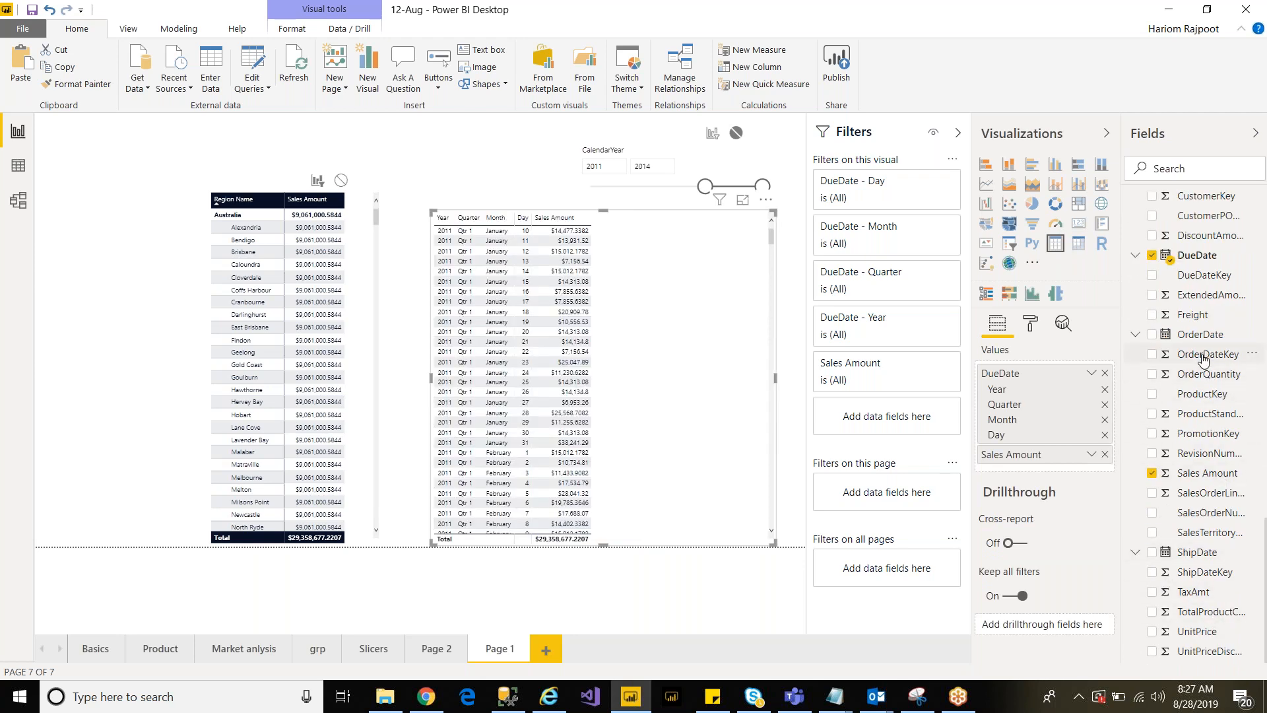
left_click_drag(837, 371, 683, 365)
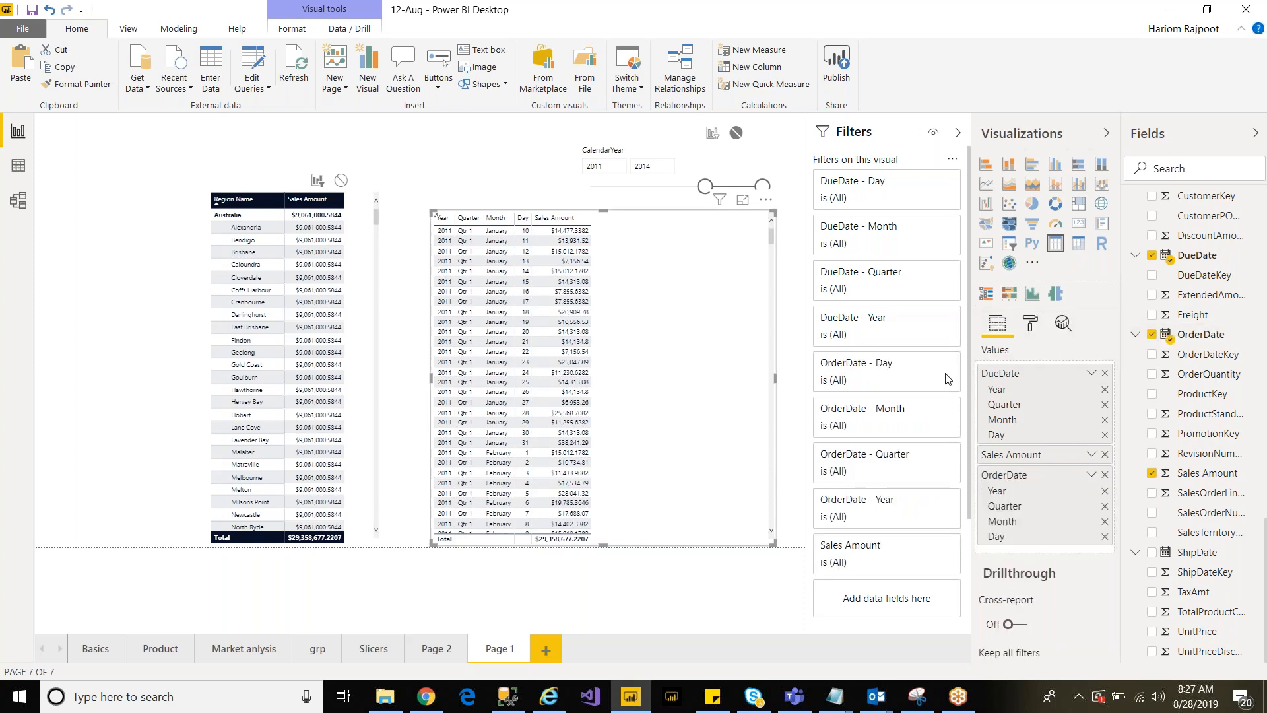
left_click(1090, 374)
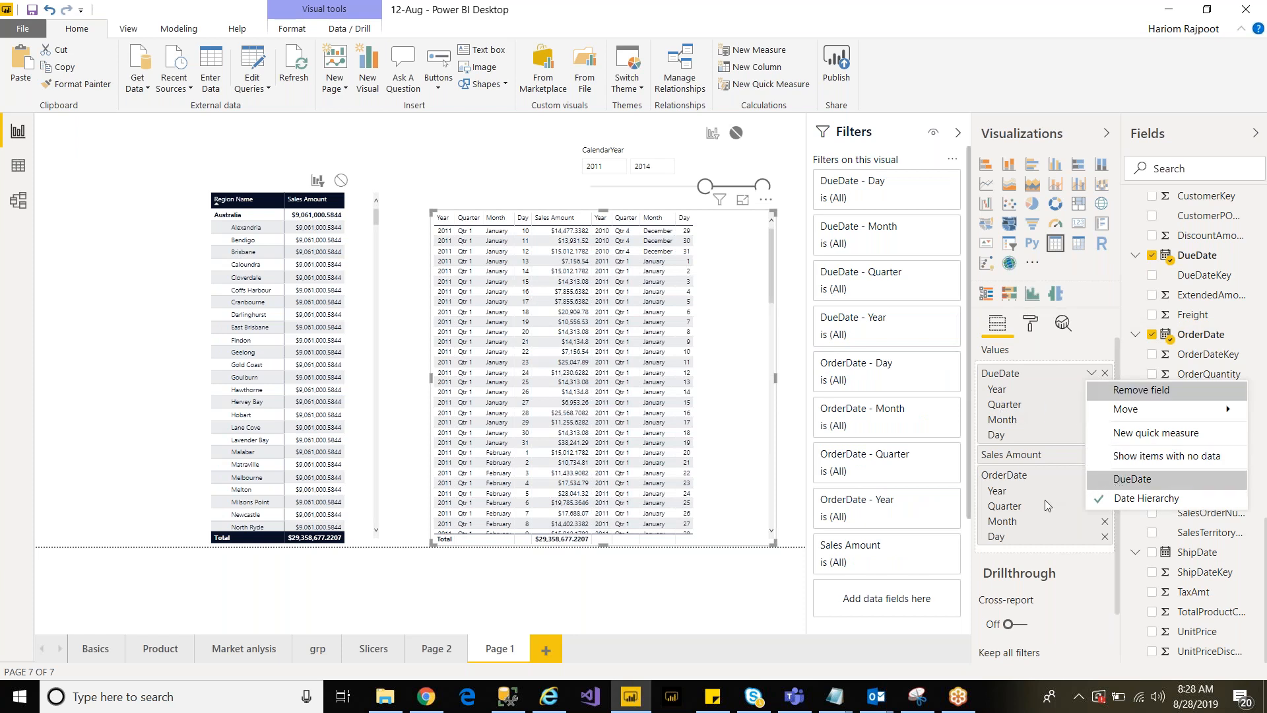
left_click(1123, 508)
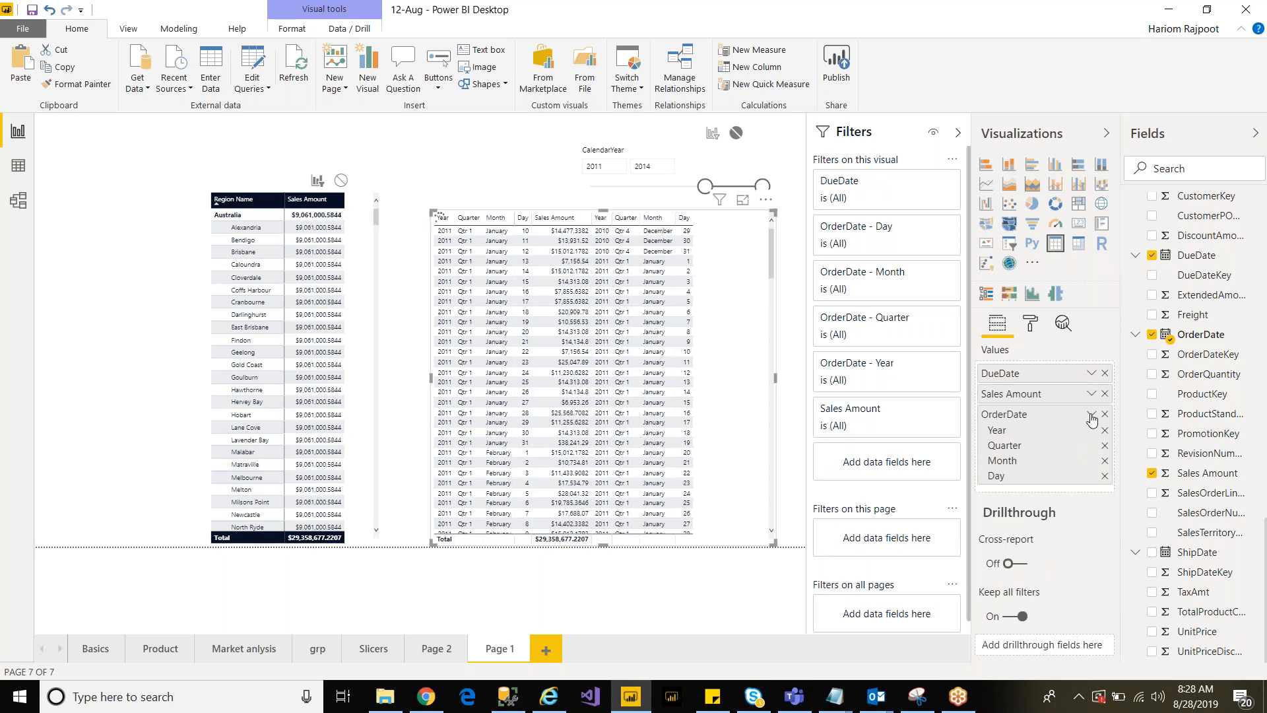
left_click(1091, 413)
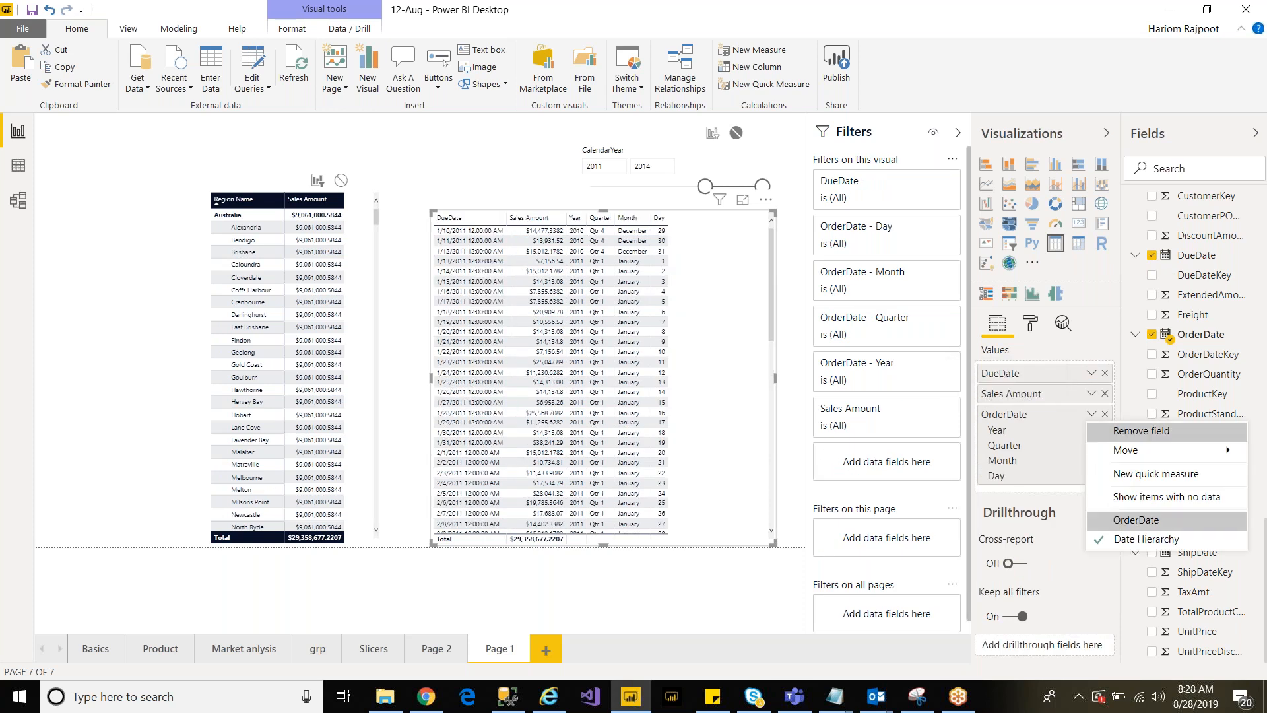
left_click(746, 386)
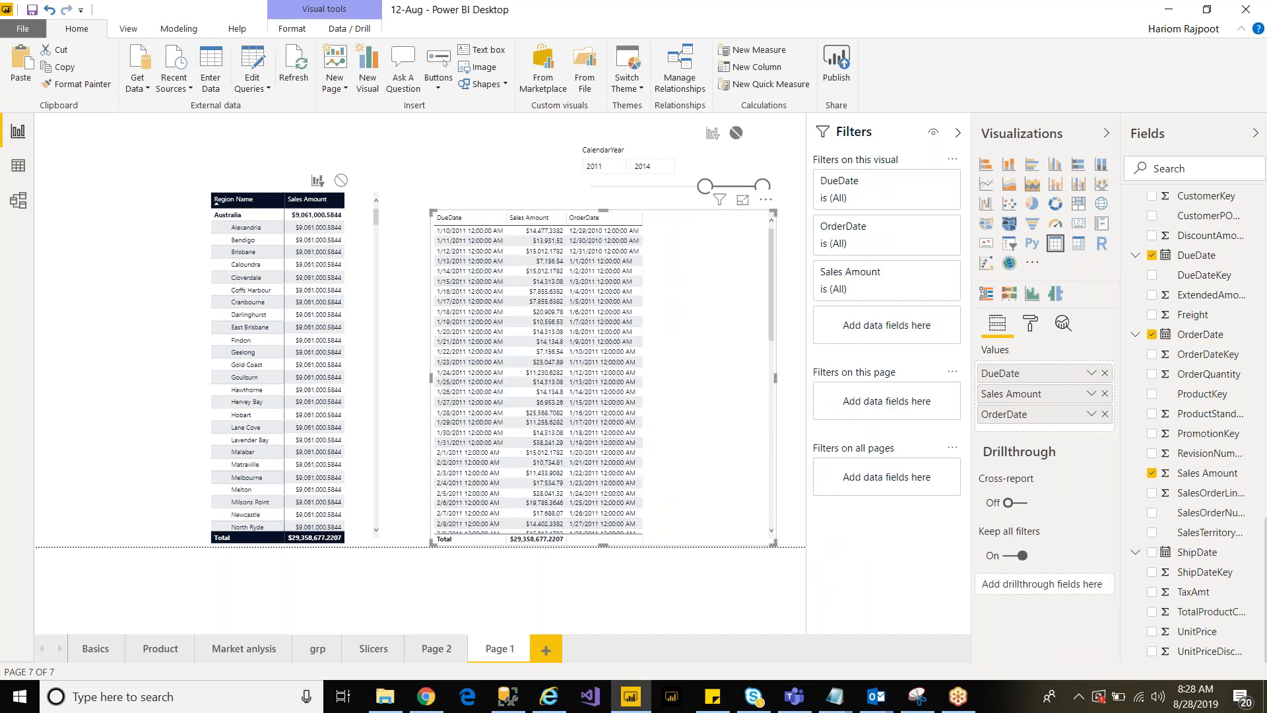
Step: Shorten the table from its upper edge to leave space below the slicer, and place OrderDate before Sales Amount
left_click_drag(615, 280, 617, 304)
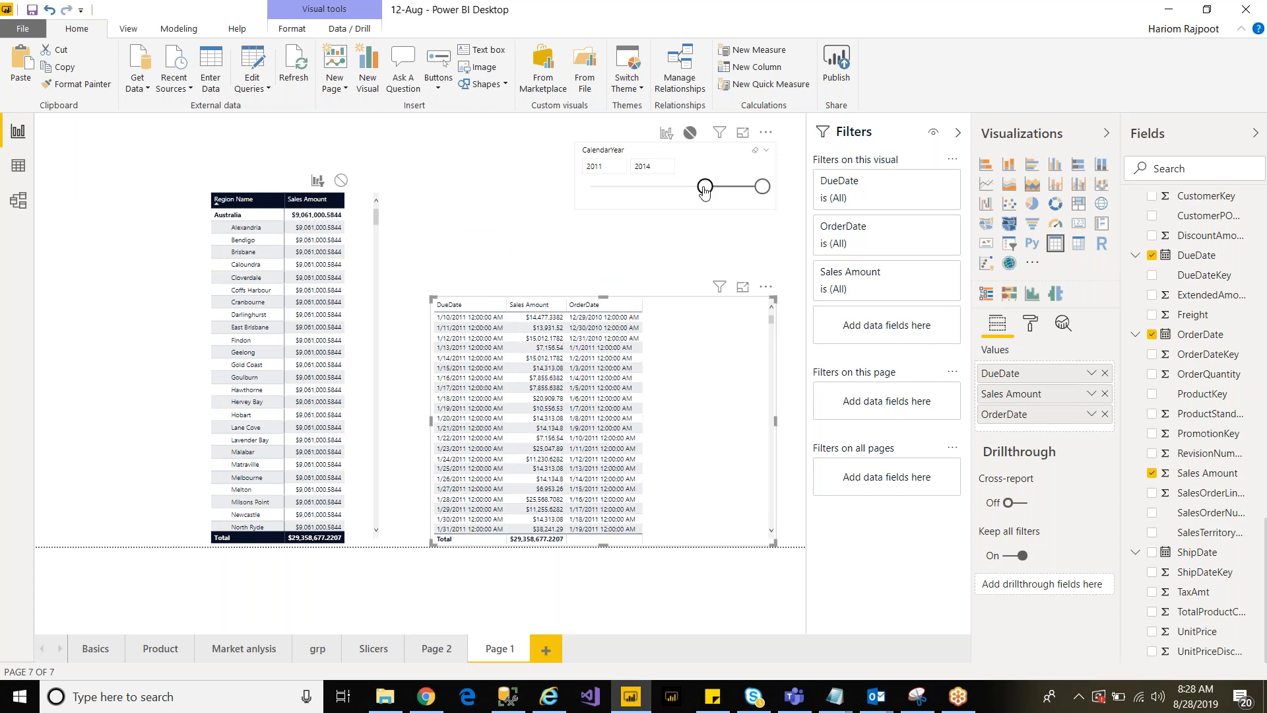
left_click(609, 168)
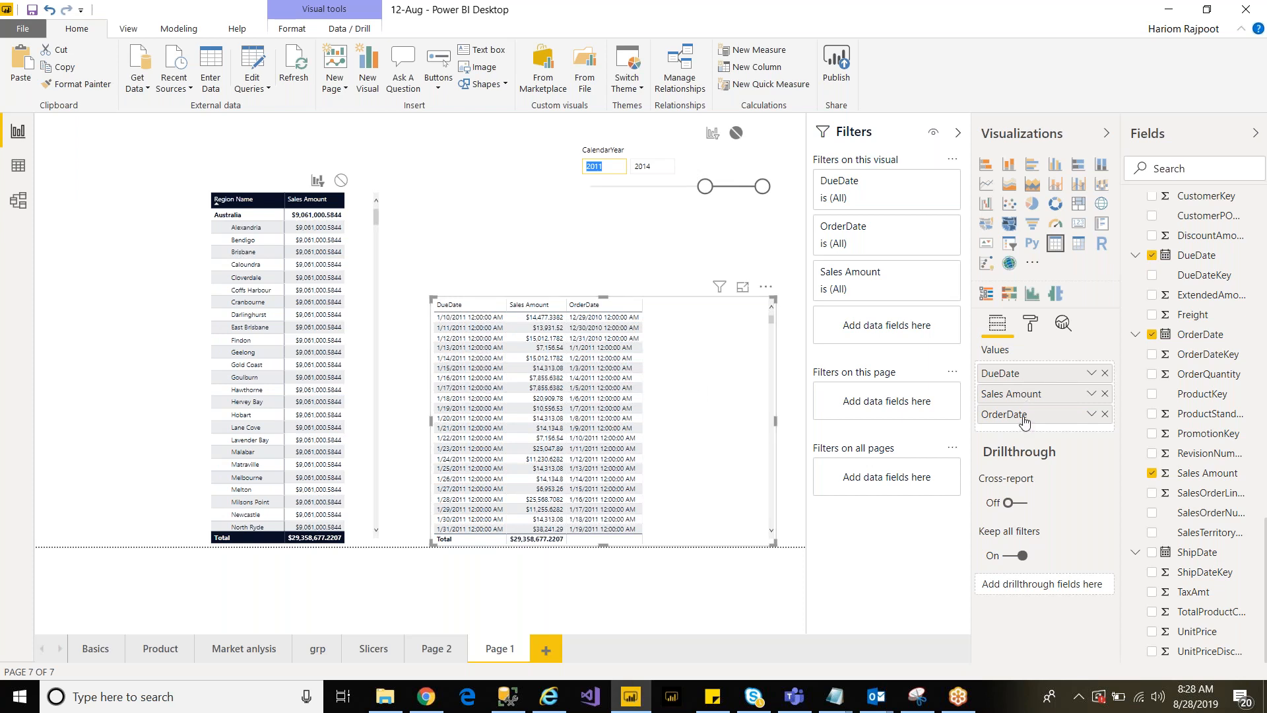
left_click_drag(1024, 389, 1020, 422)
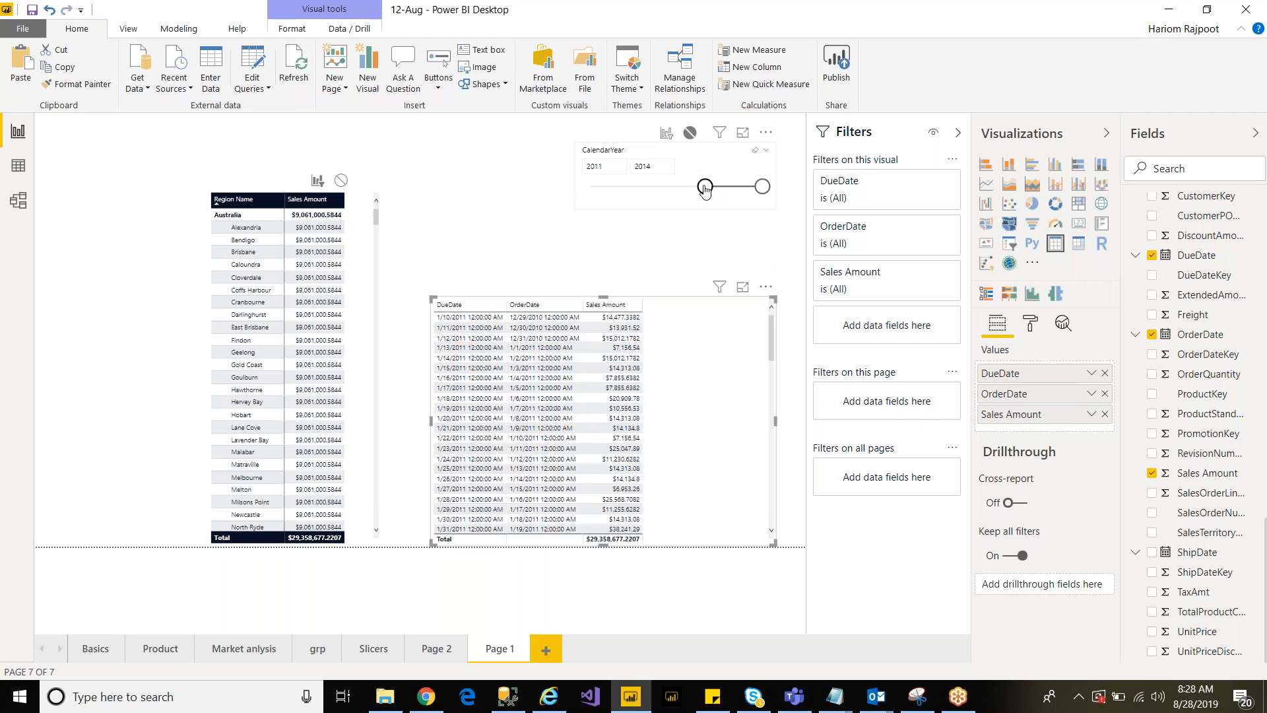
Step: Set the start of the CalendarYear slicer to 2013 and look through the DueDate and OrderDate rows of the table
left_click_drag(705, 187, 743, 190)
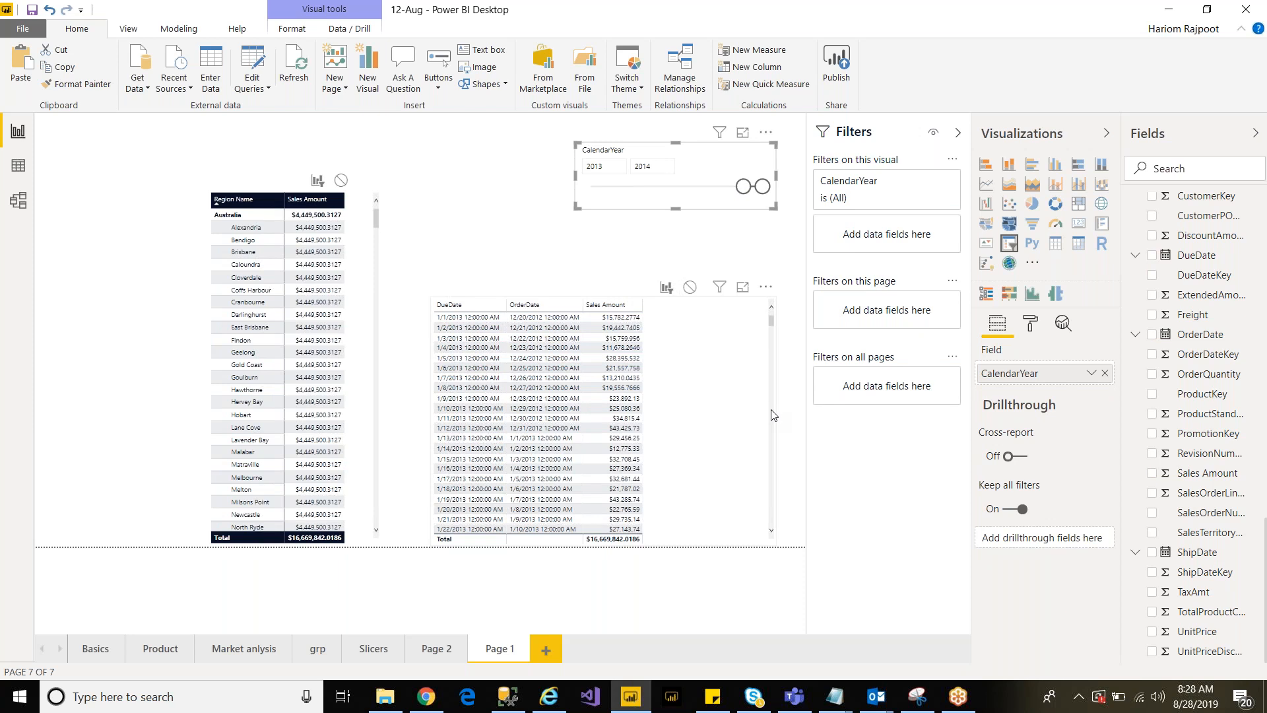
left_click(644, 328)
scroll(633, 317, "down", 5)
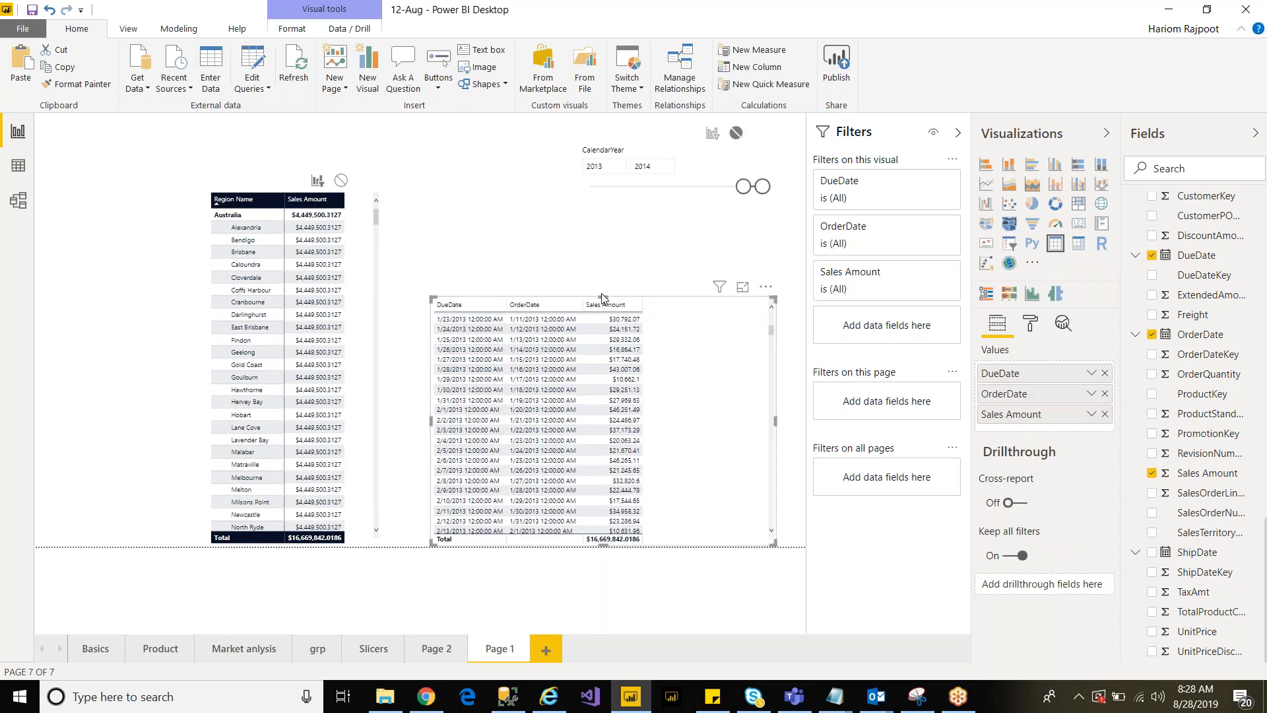
Step: Extend the date table upward toward the slicer, and set the start of the CalendarYear slicer to 2010
left_click(605, 298)
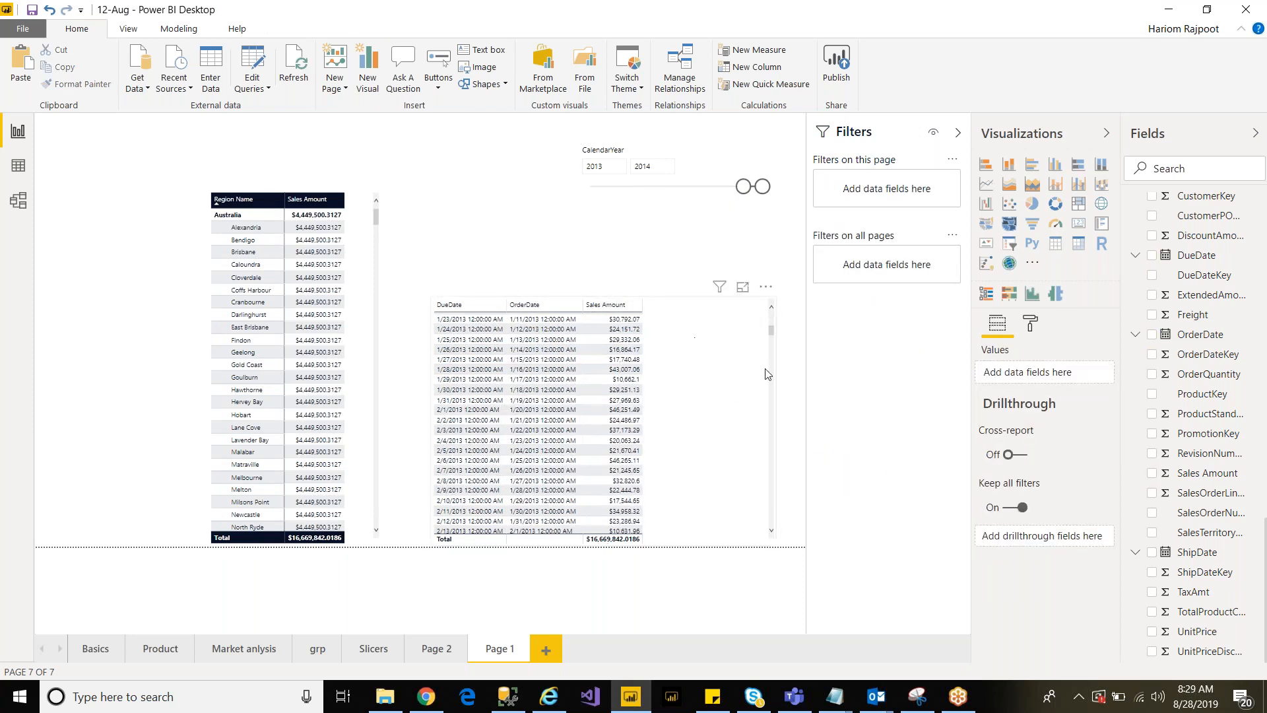
scroll(586, 297, "down", 5)
left_click(595, 297)
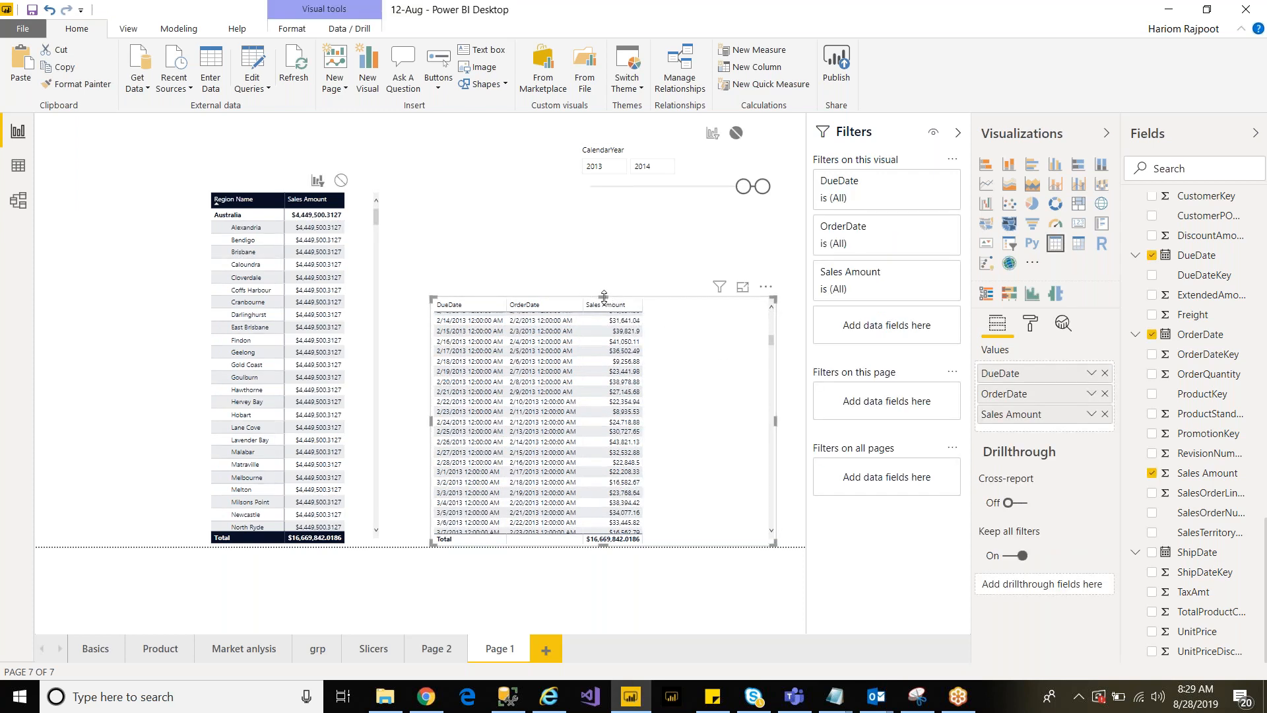
left_click_drag(604, 297, 606, 249)
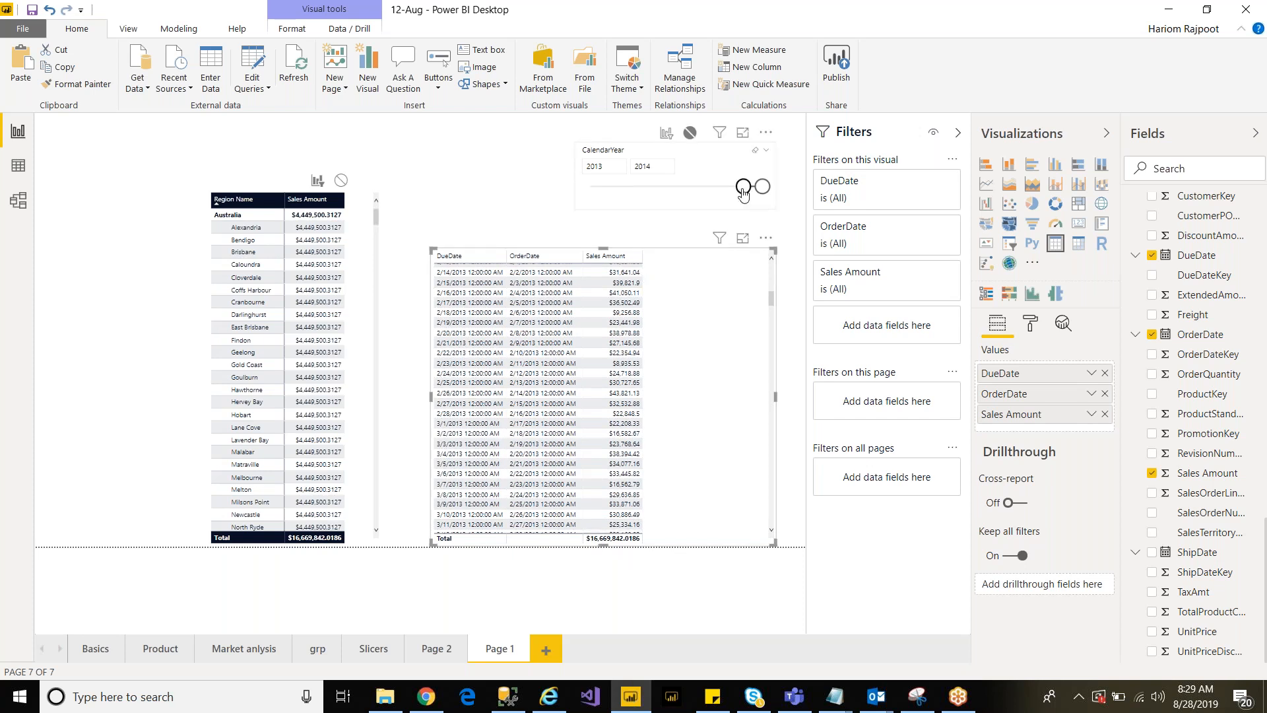
left_click_drag(743, 191, 686, 202)
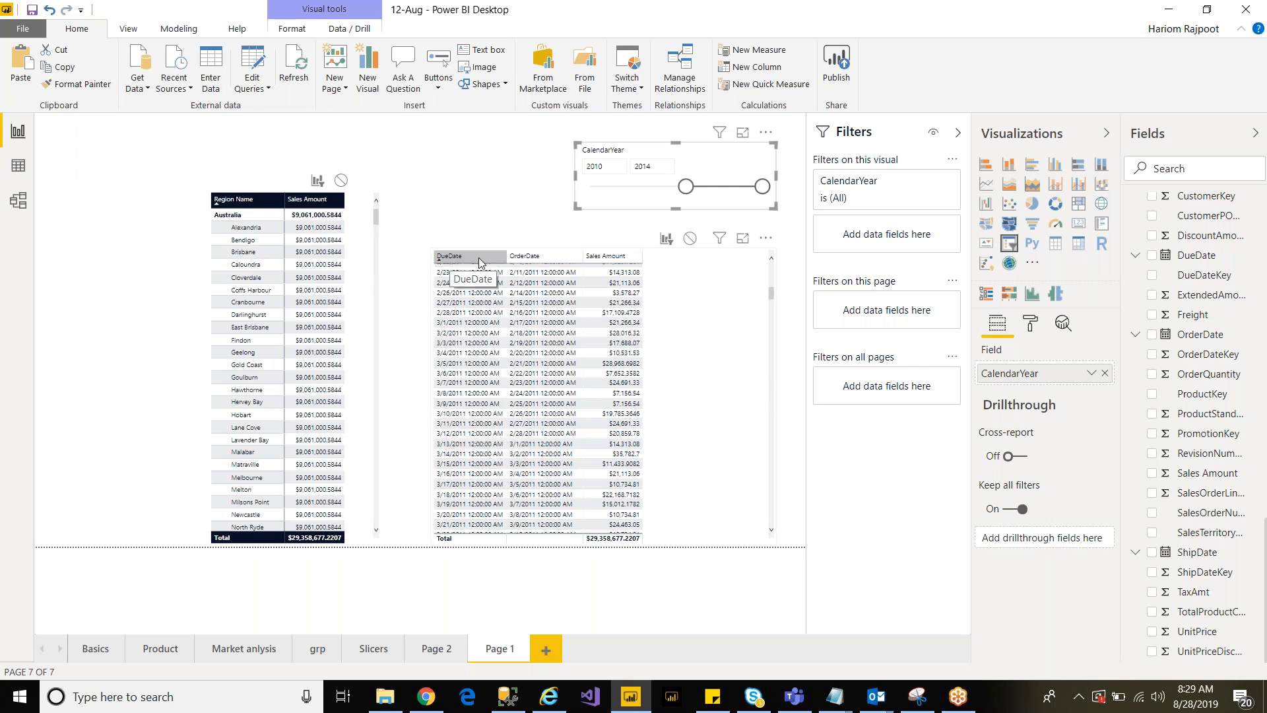
left_click(528, 259)
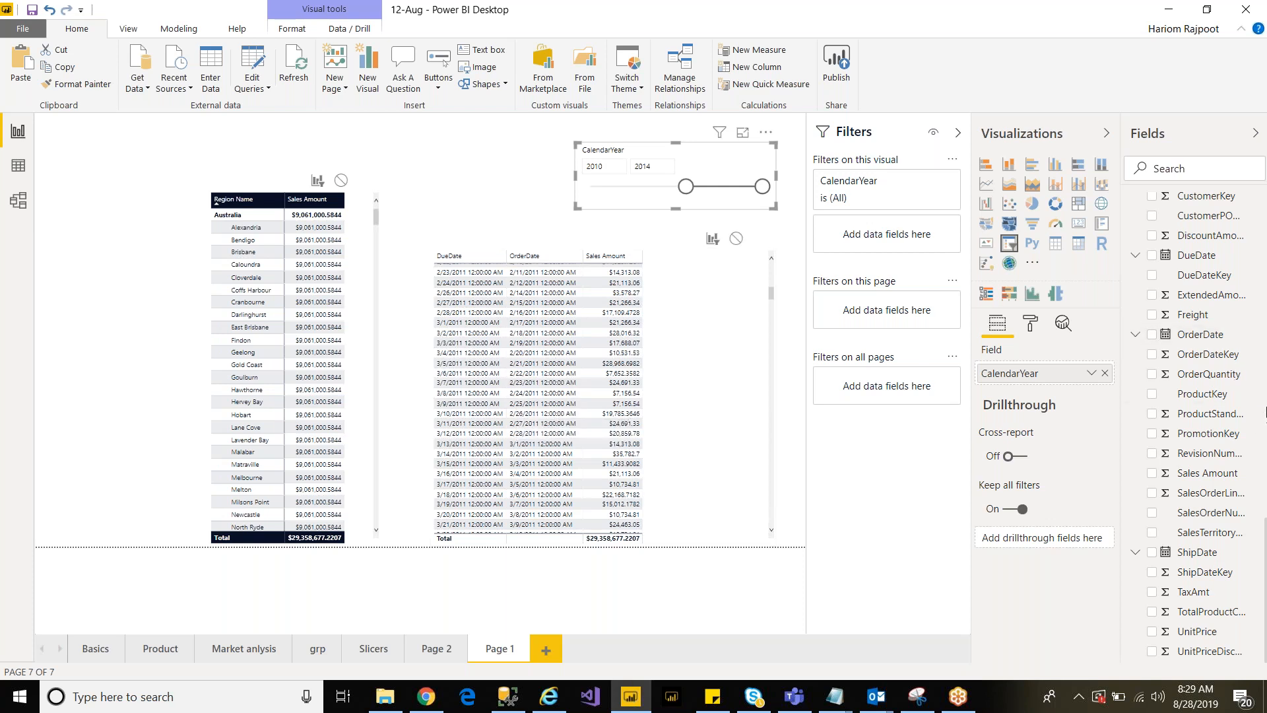
Step: Replace the slicer's CalendarYear field with FullDateAlternateKey from DimDate, and widen the slicer toward the matrix
scroll(1266, 412, "up", 5)
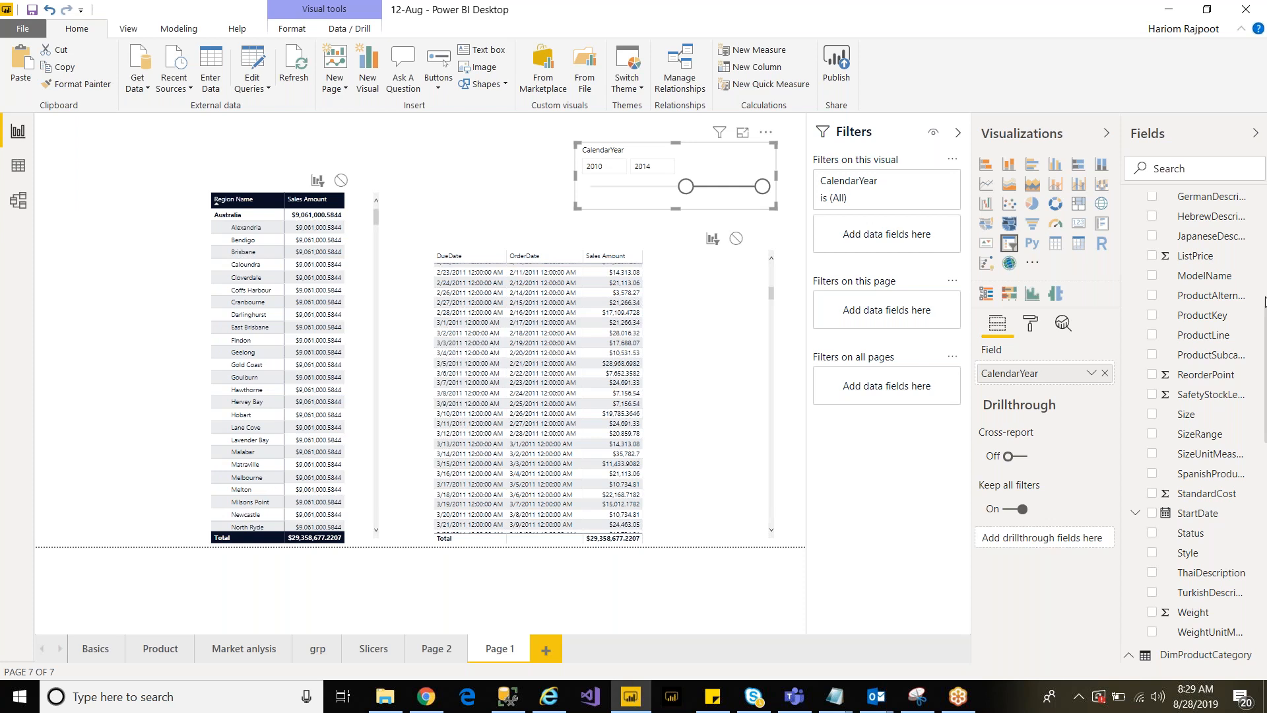
scroll(1265, 266, "up", 5)
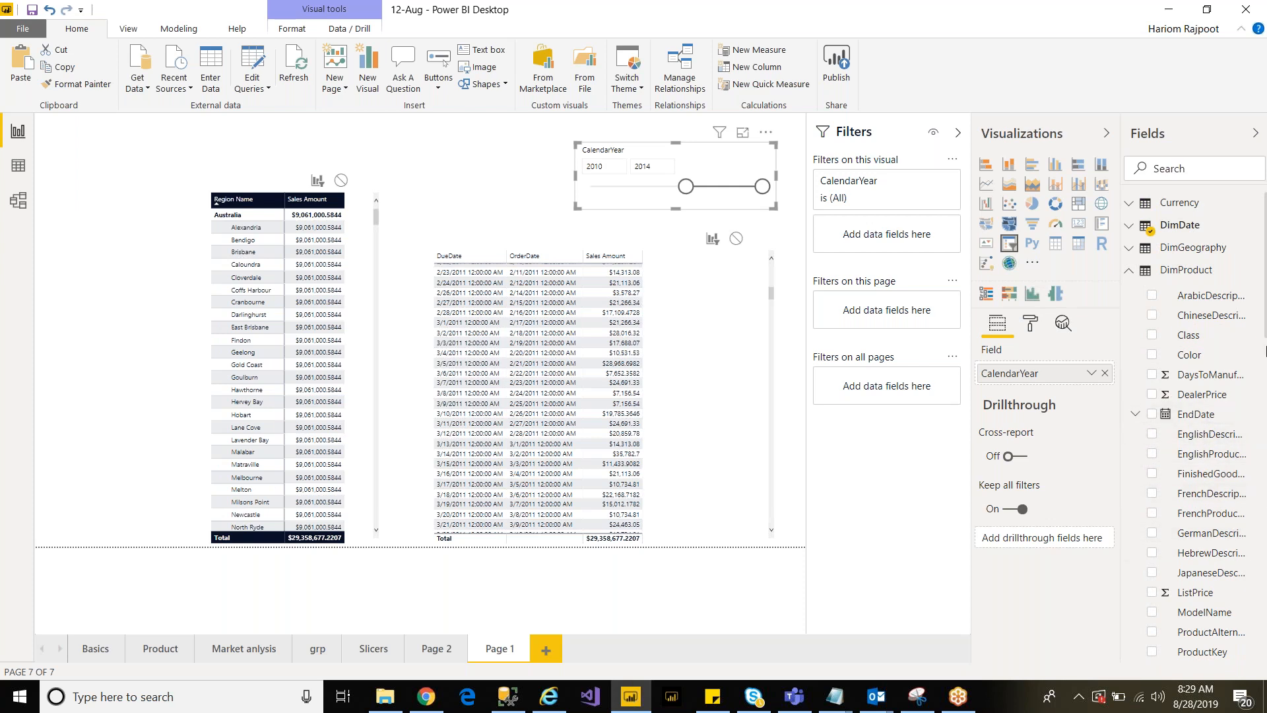
left_click_drag(1265, 330, 1265, 304)
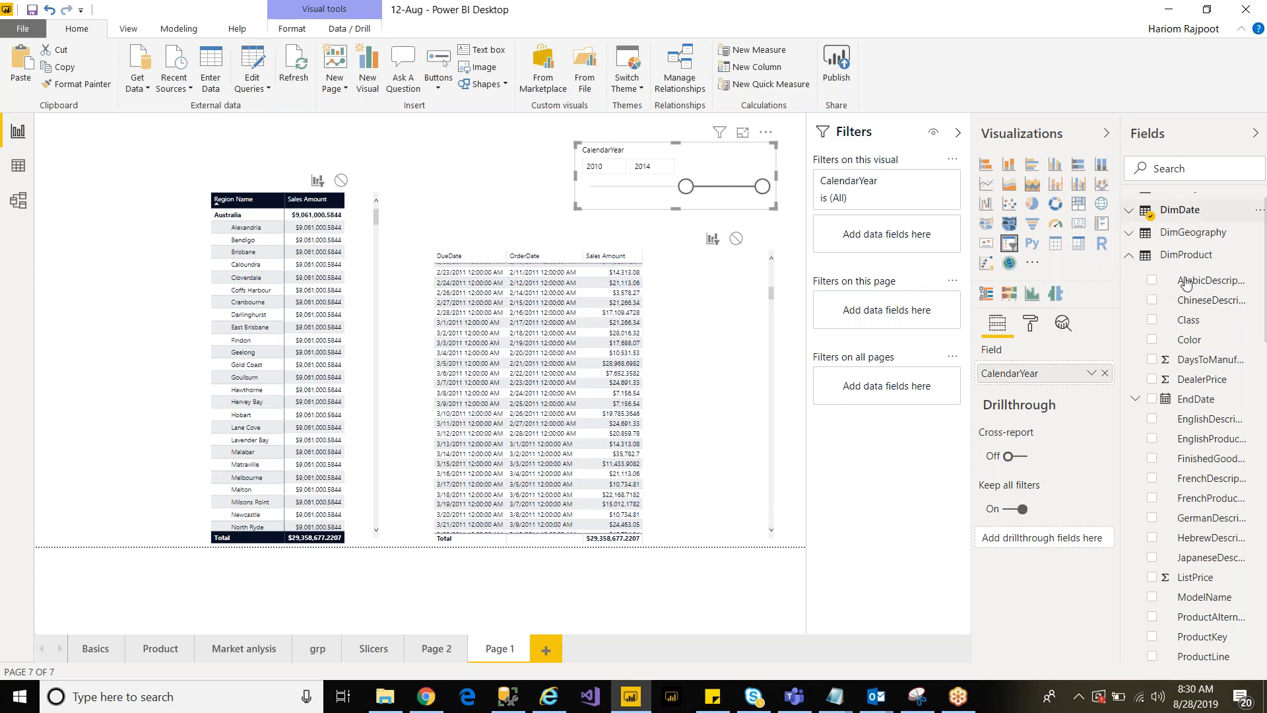
left_click(1161, 208)
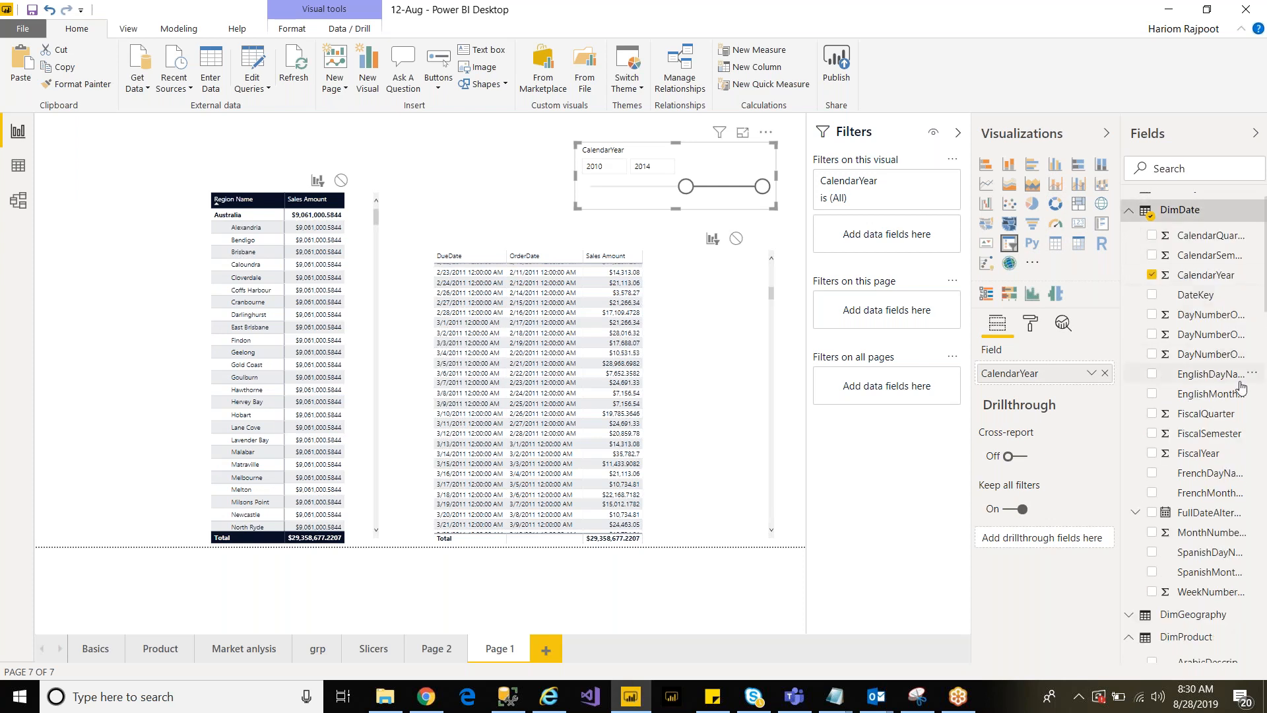
left_click_drag(1208, 519, 670, 173)
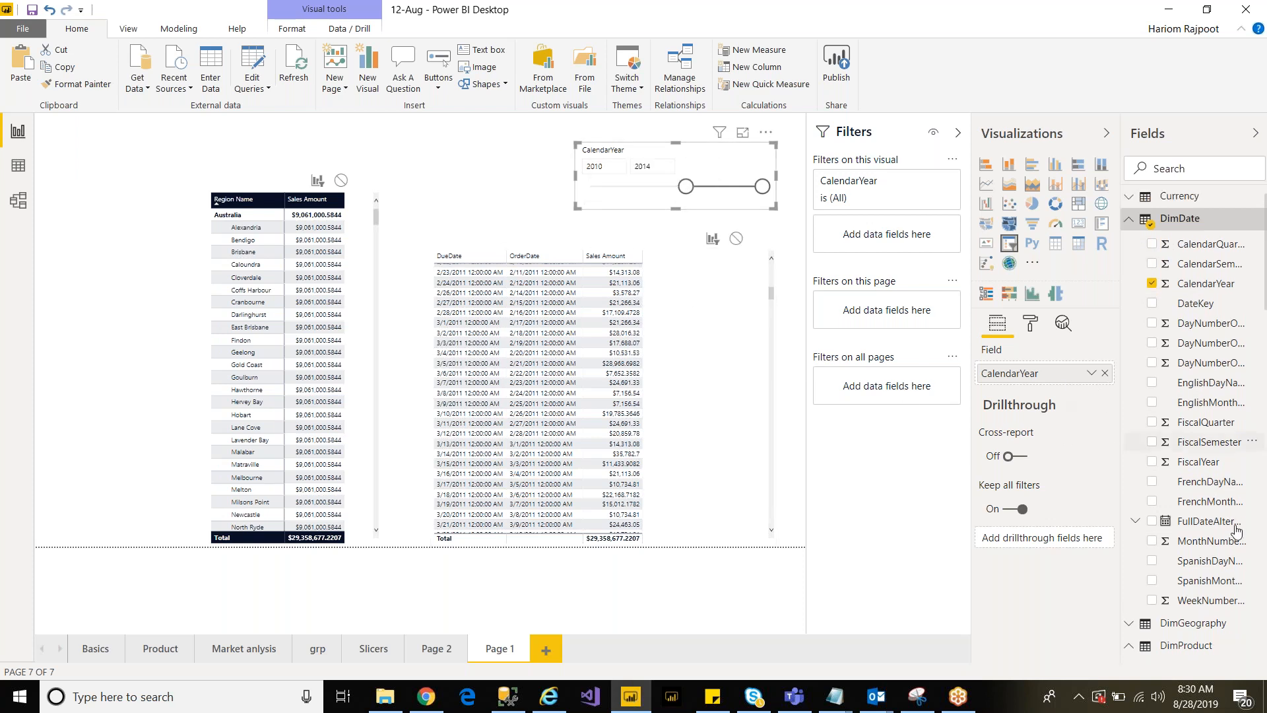
left_click_drag(1214, 521, 1041, 387)
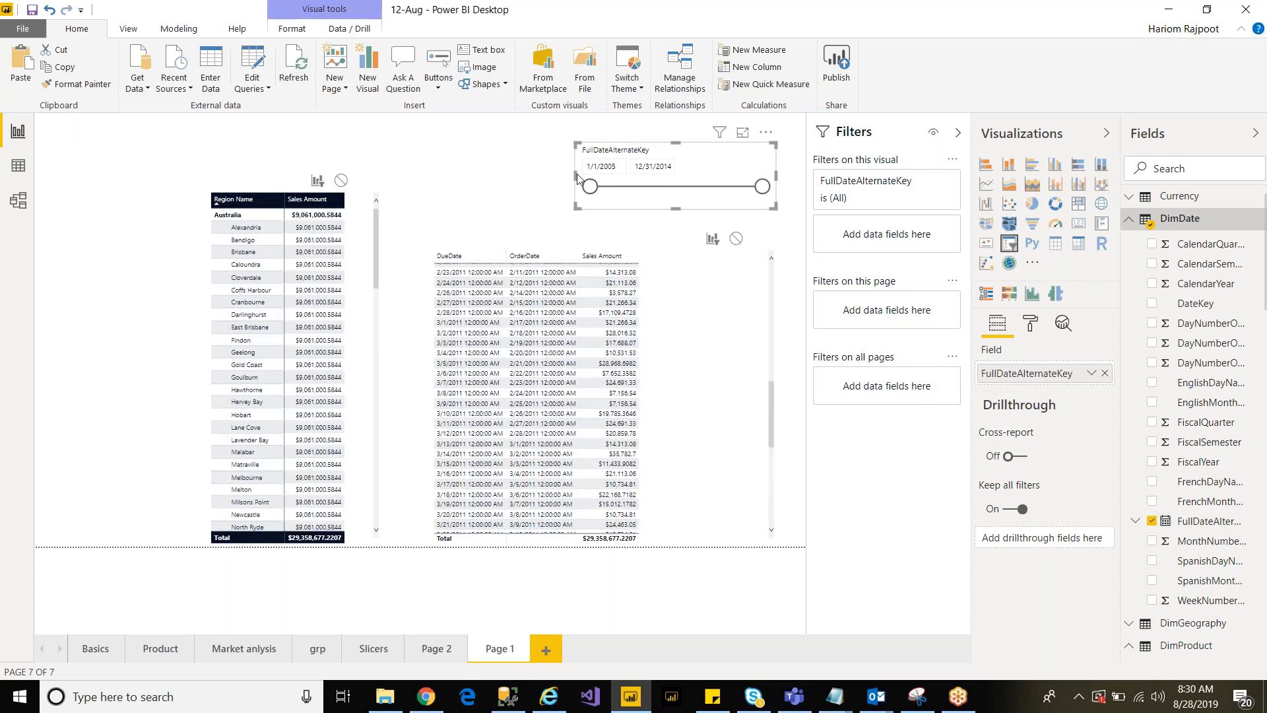
left_click_drag(573, 173, 513, 175)
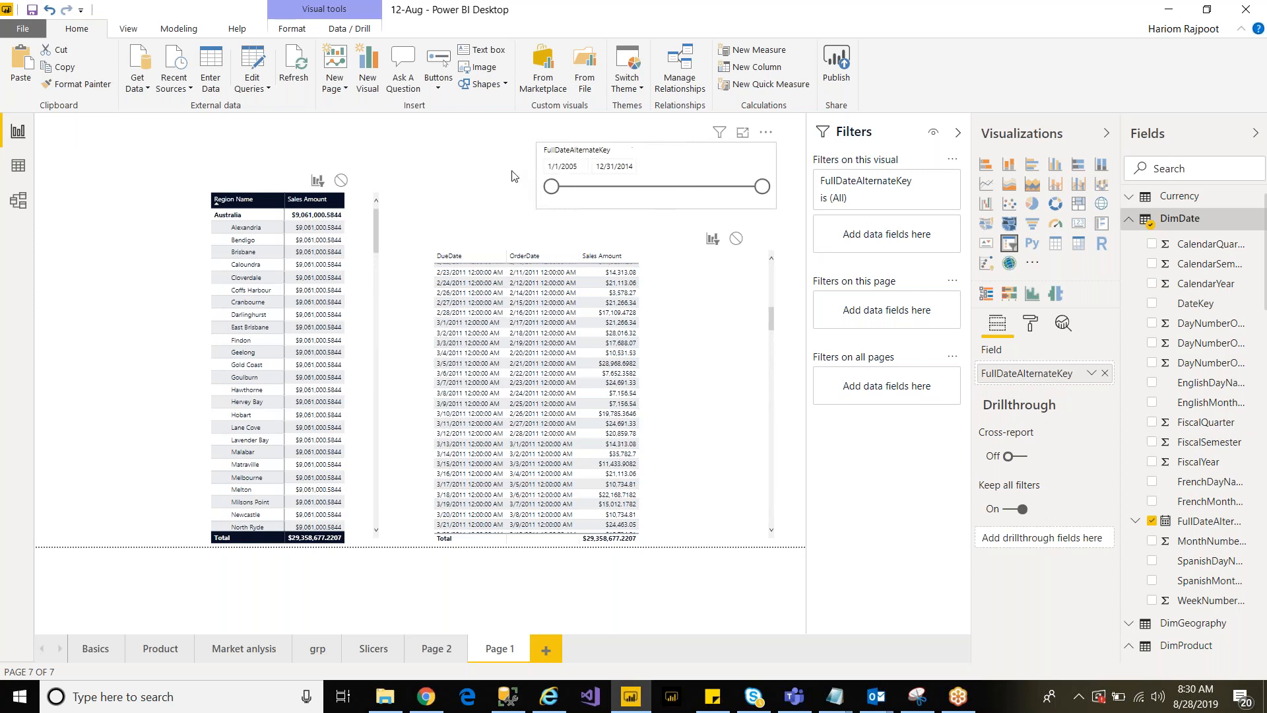
left_click(534, 189)
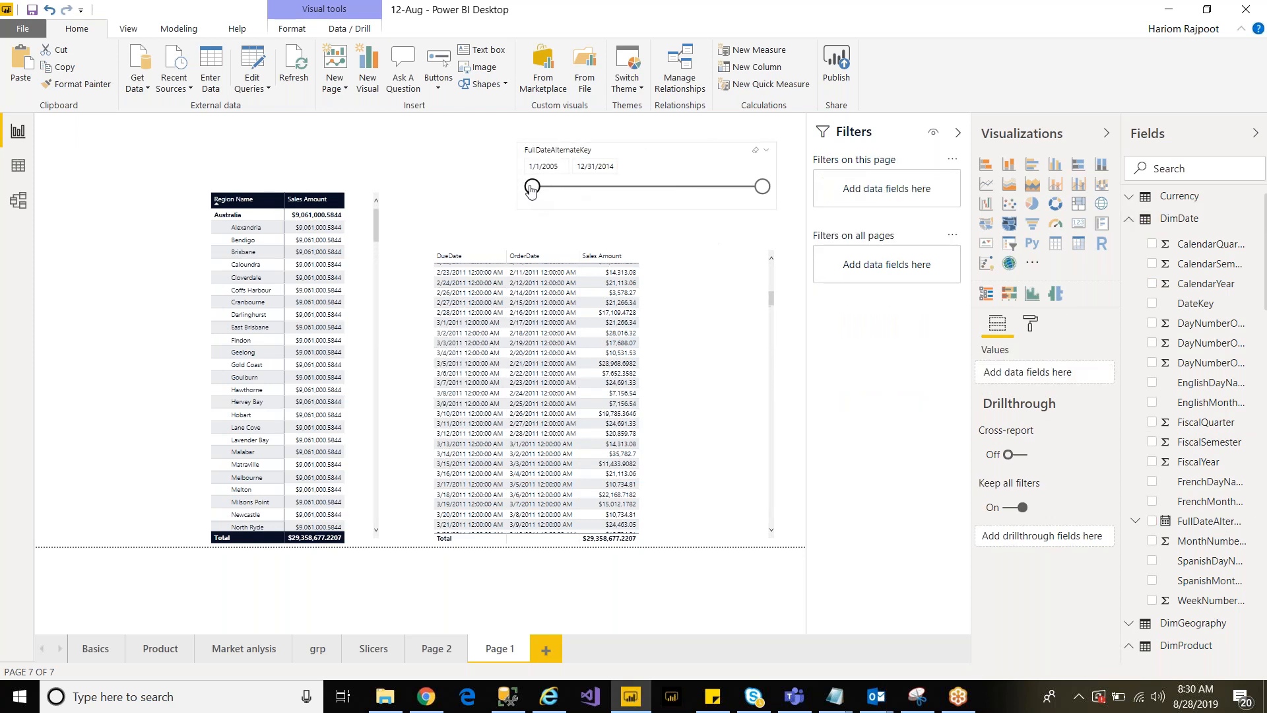
Step: Try the start dates 5/6/2013, 9/27/2013 and 6/16/2014 in the FullDateAlternateKey slicer
left_click_drag(532, 189, 724, 188)
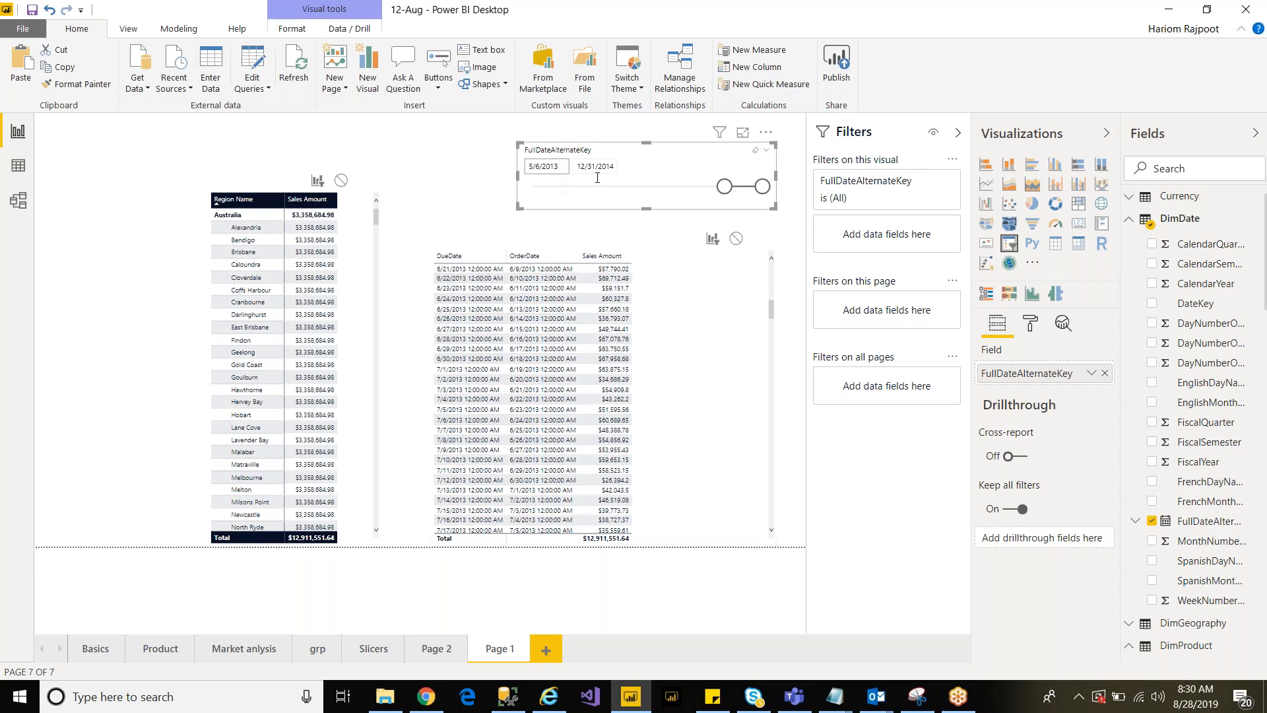
left_click_drag(726, 187, 733, 188)
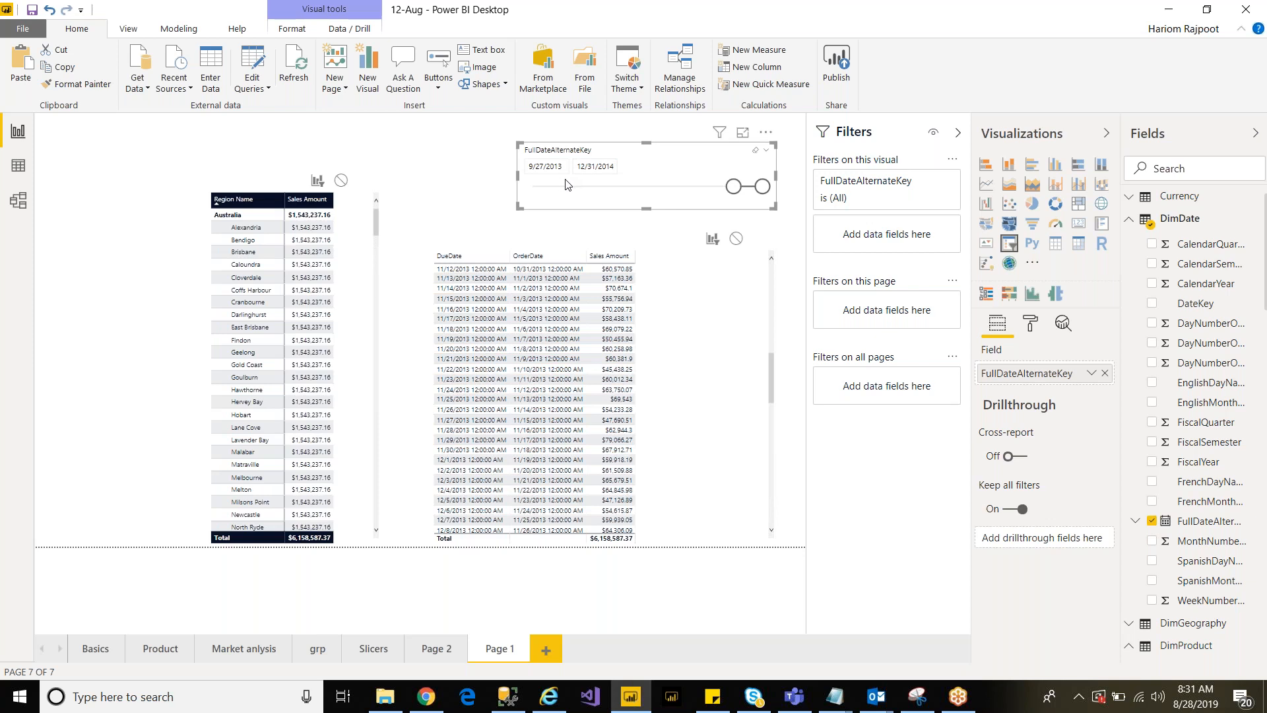
left_click_drag(733, 187, 748, 191)
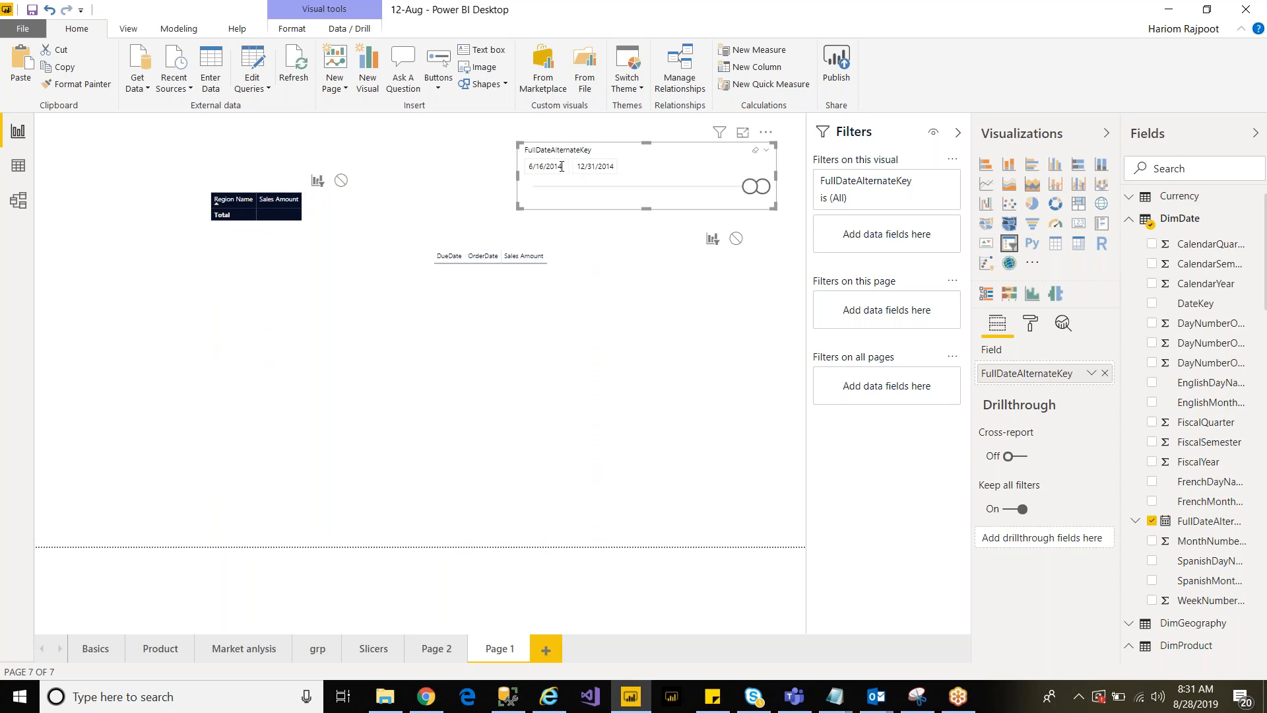
Step: View the calendars for the slicer's start and end dates, and close them without picking a date
left_click(560, 167)
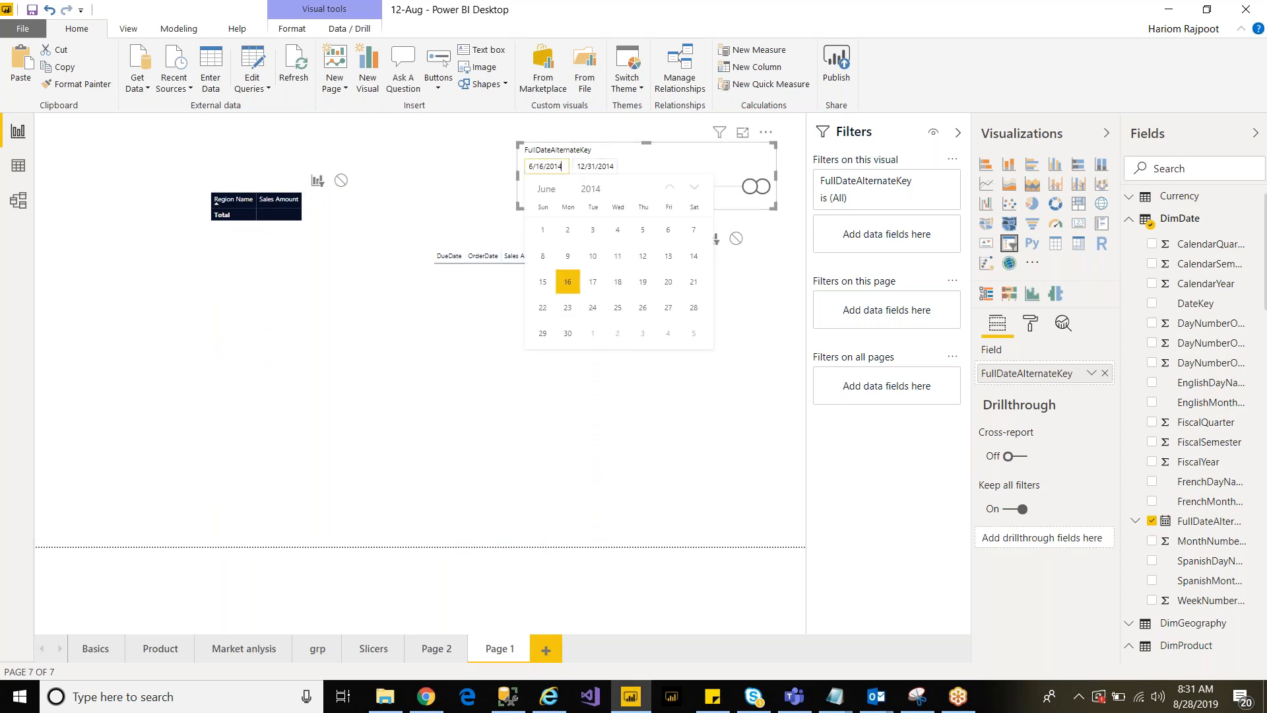
left_click(592, 167)
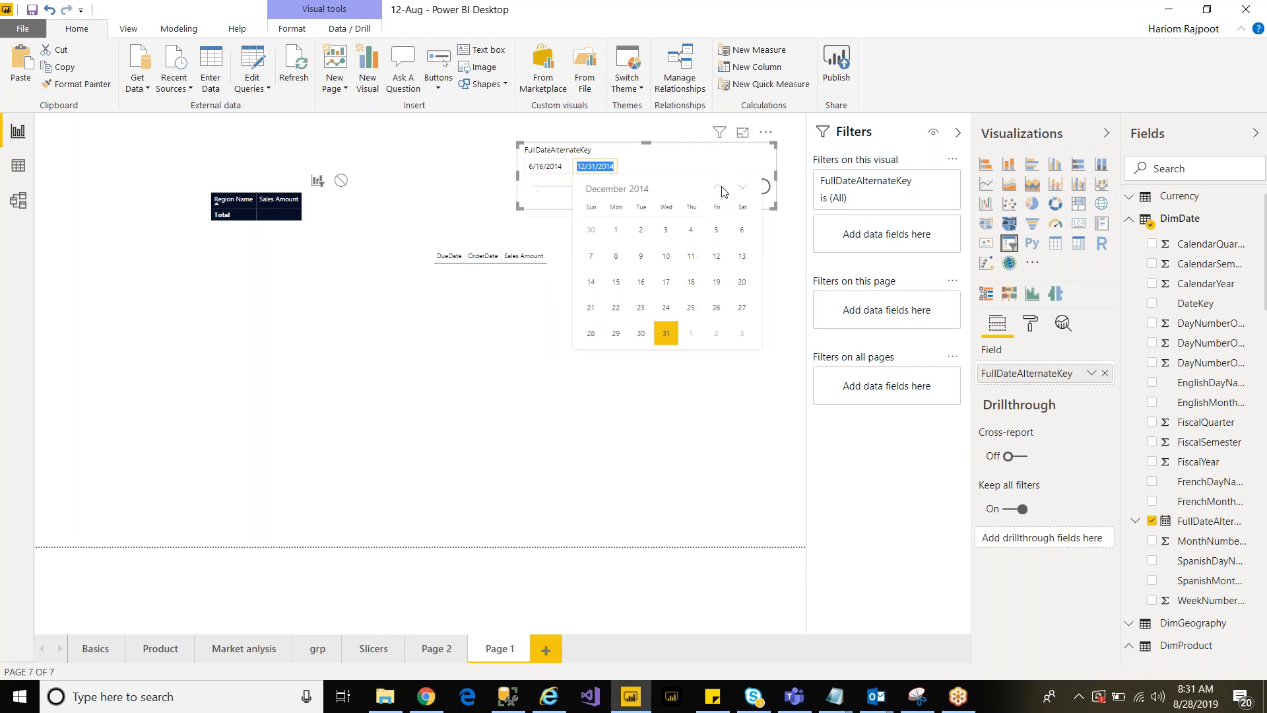
left_click(699, 159)
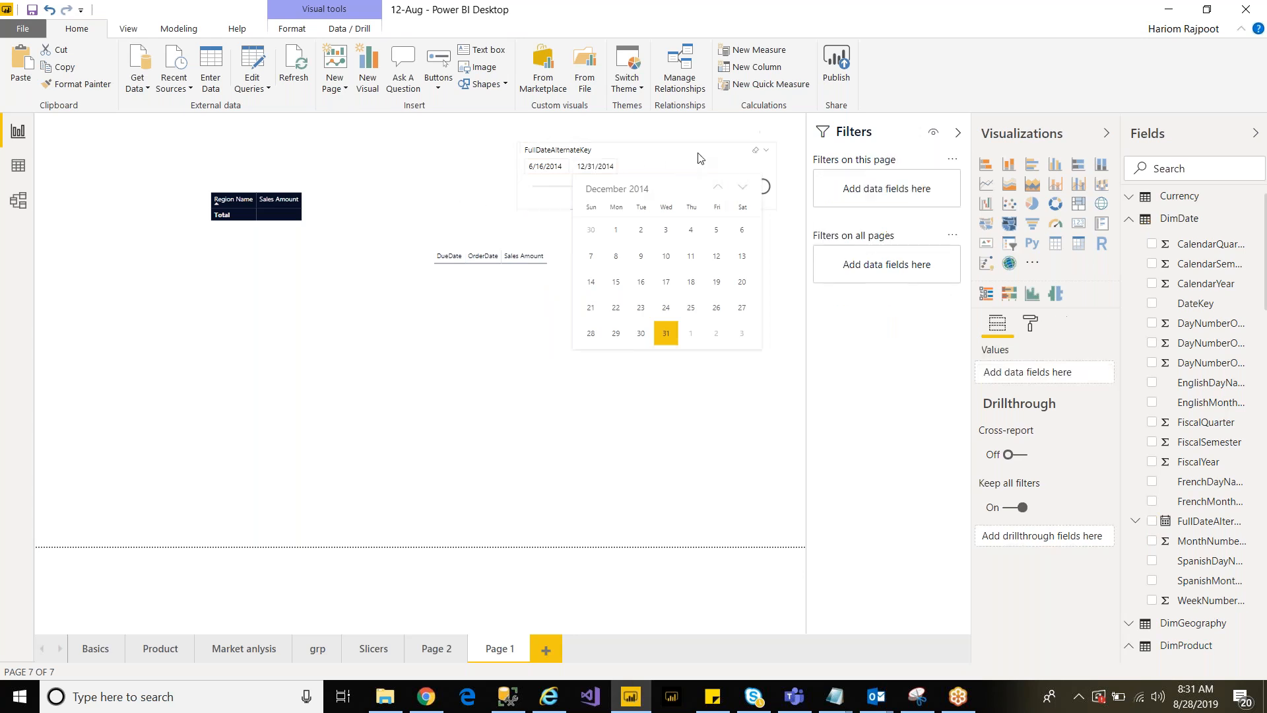
left_click(506, 197)
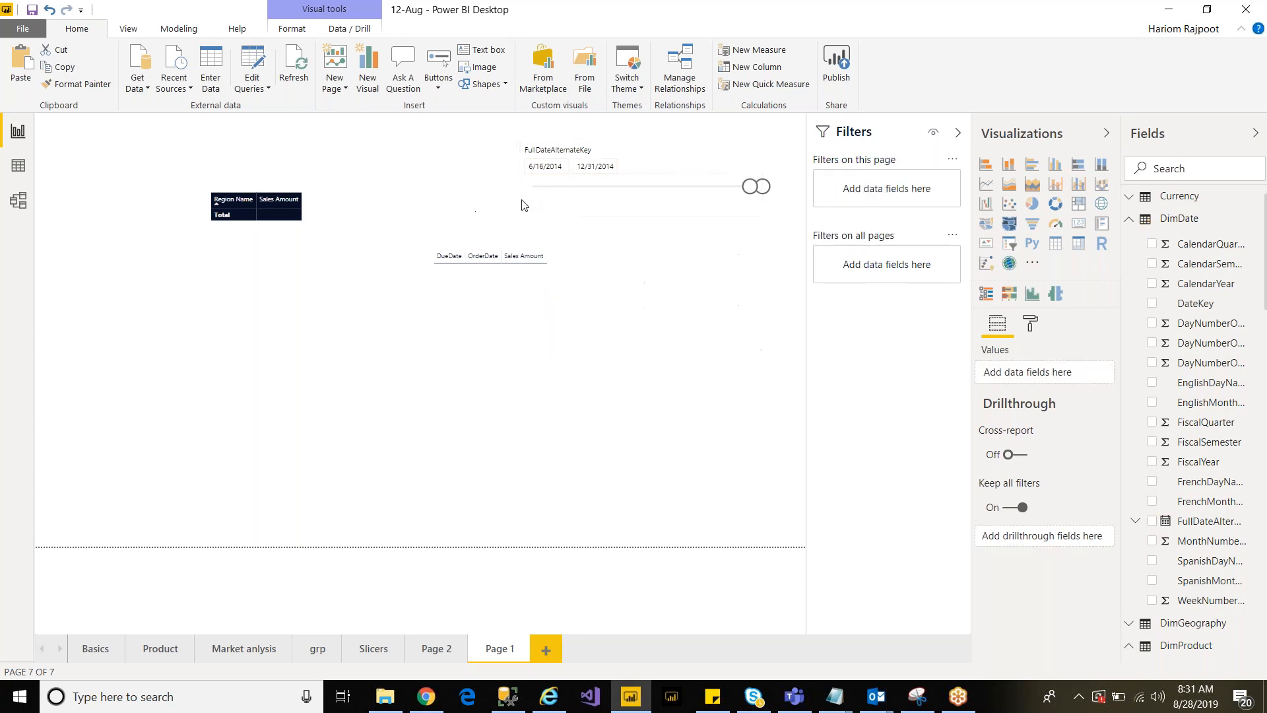
Step: Try slicer start dates of 5/5/2012, 8/6/2013 and 3/3/2014, and move the start back to 8/16/2010
left_click(606, 199)
left_click_drag(752, 192, 701, 189)
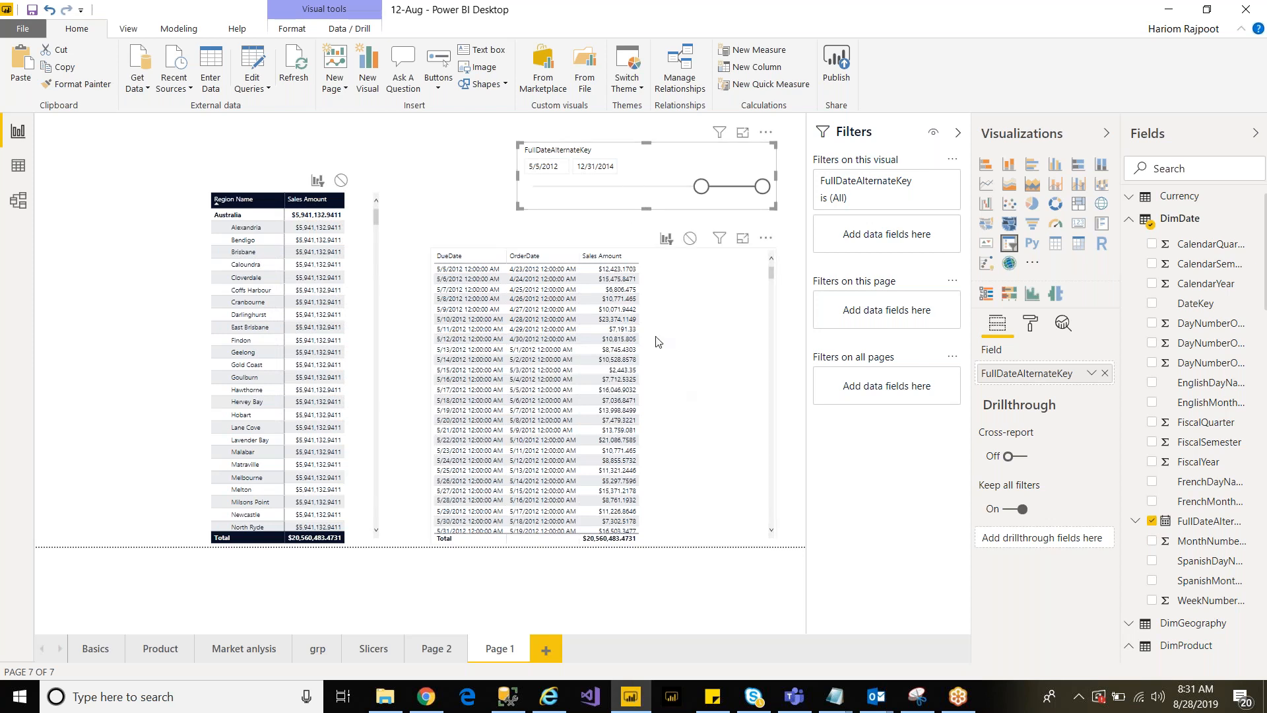
left_click_drag(702, 188, 730, 193)
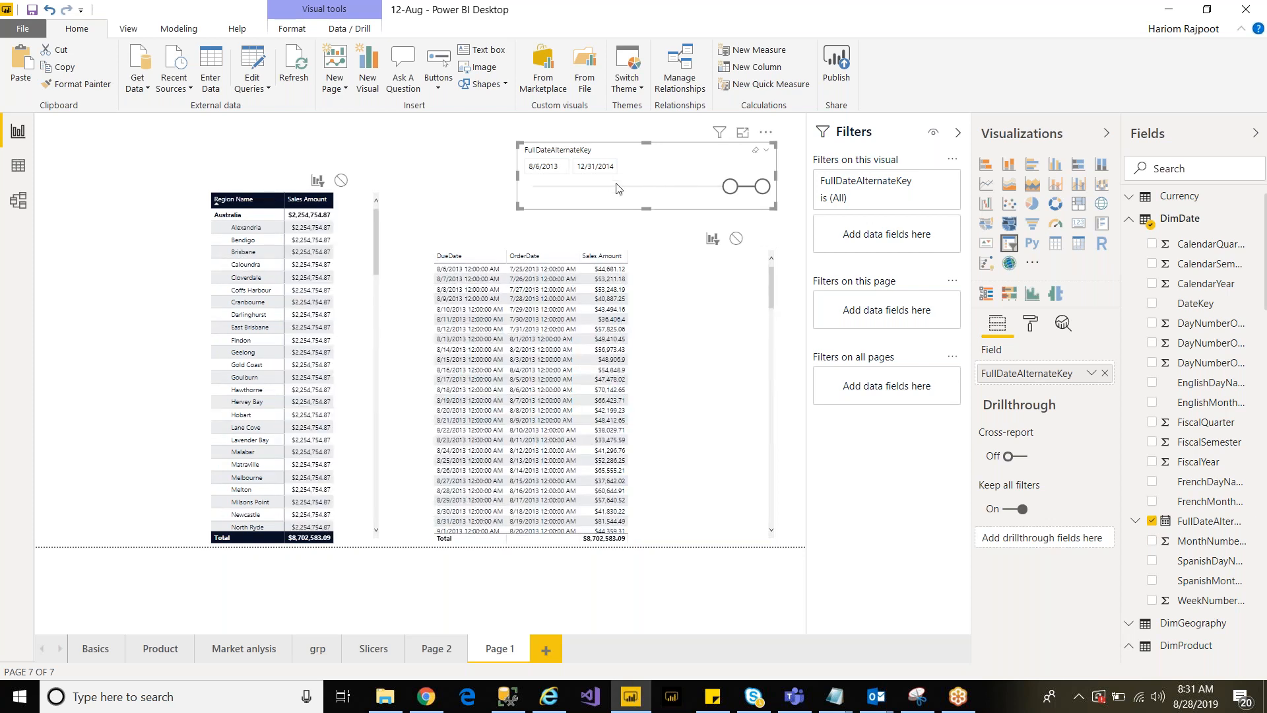
mouse_move(731, 191)
left_mouse_down()
mouse_move(753, 195)
mouse_move(739, 194)
left_mouse_up()
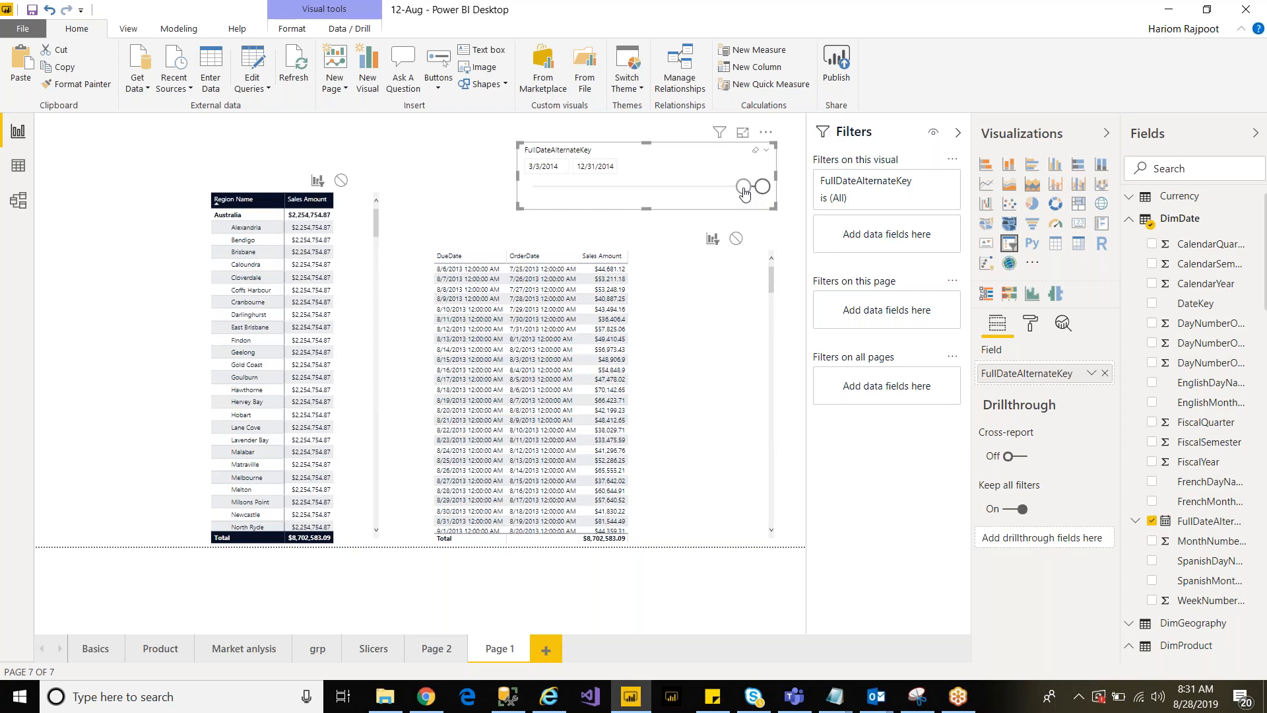
left_click(663, 190)
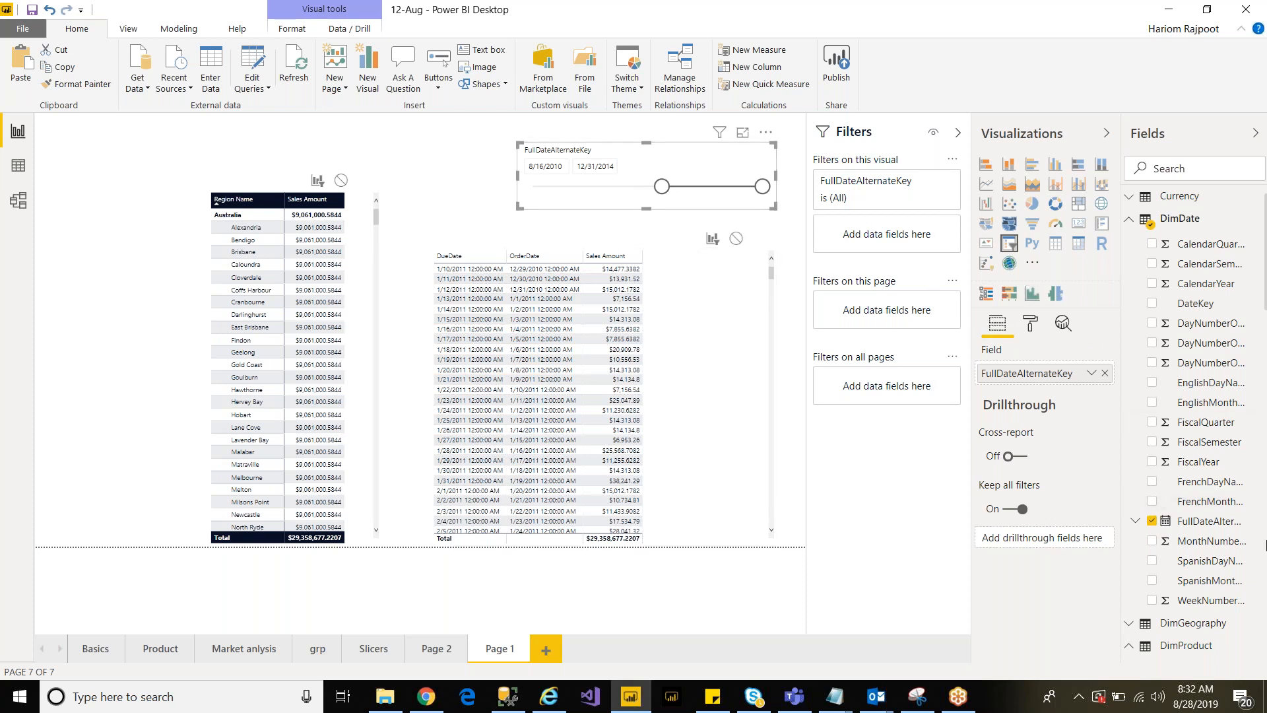
Step: Add Sales Amount as a visual-level filter on the slicer and apply the condition "is not blank"
scroll(1266, 597, "down", 5)
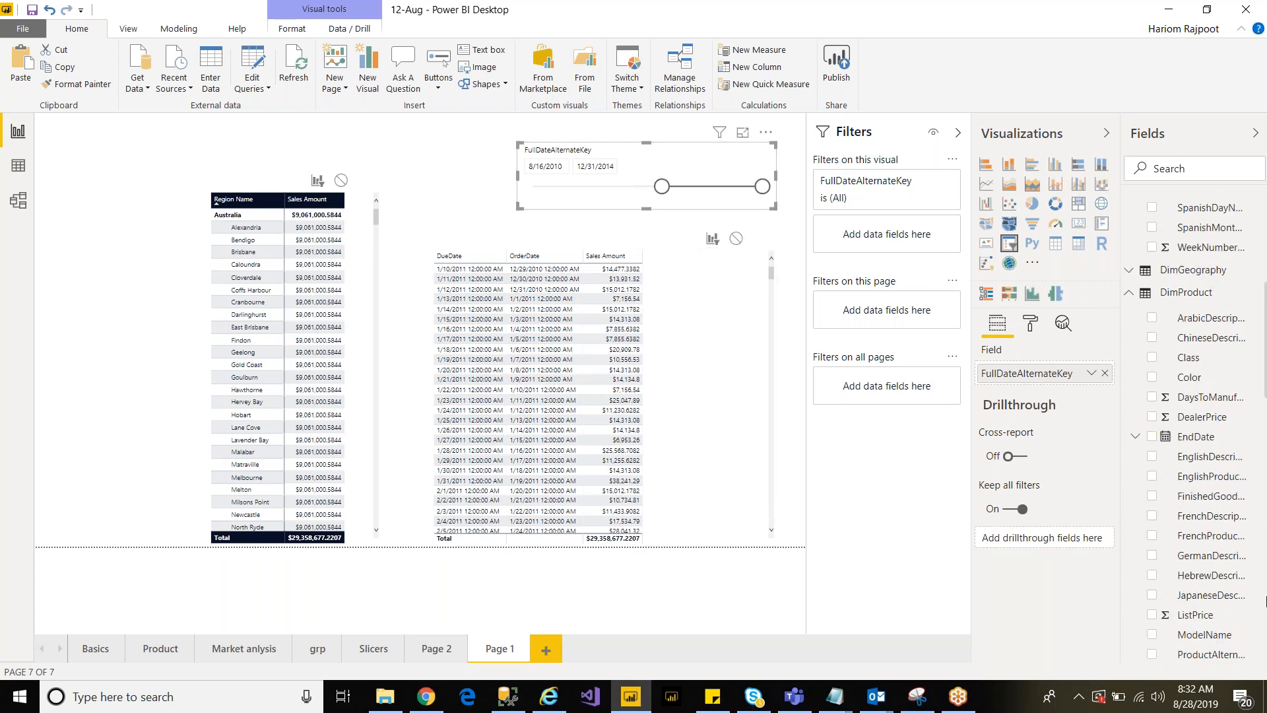
scroll(1266, 635, "down", 10)
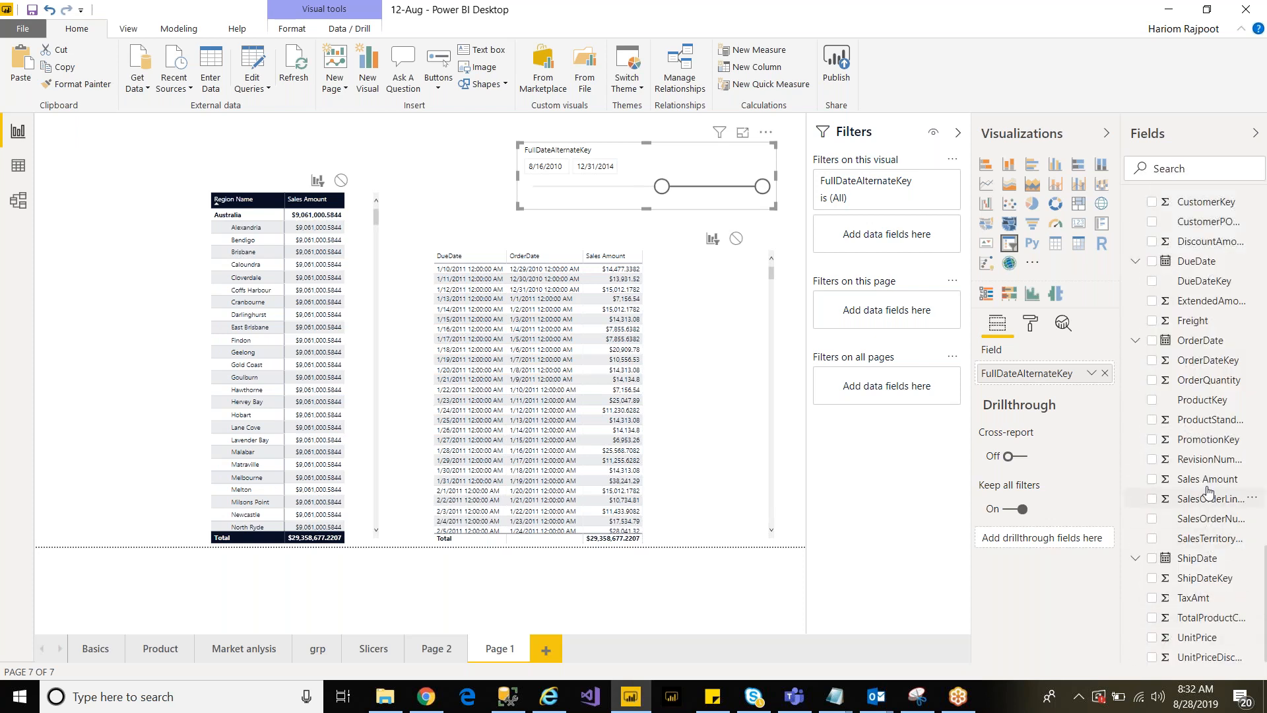
left_click_drag(1207, 487, 898, 289)
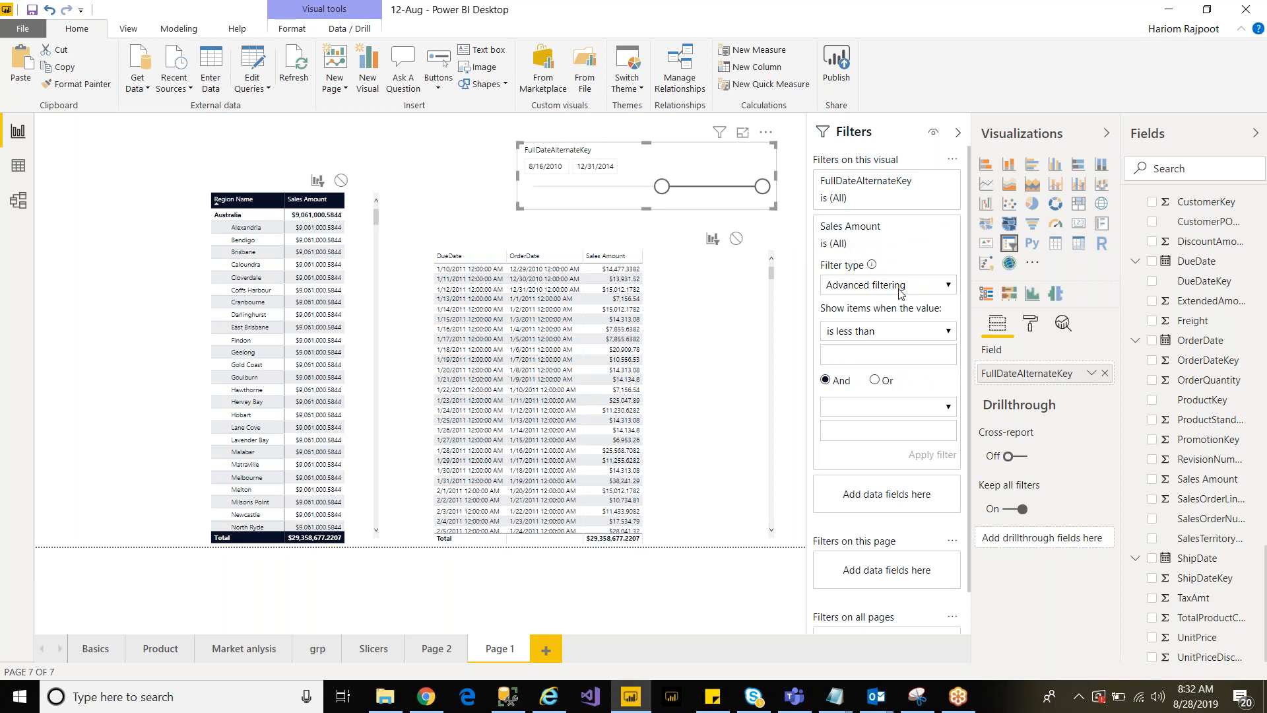
left_click(878, 332)
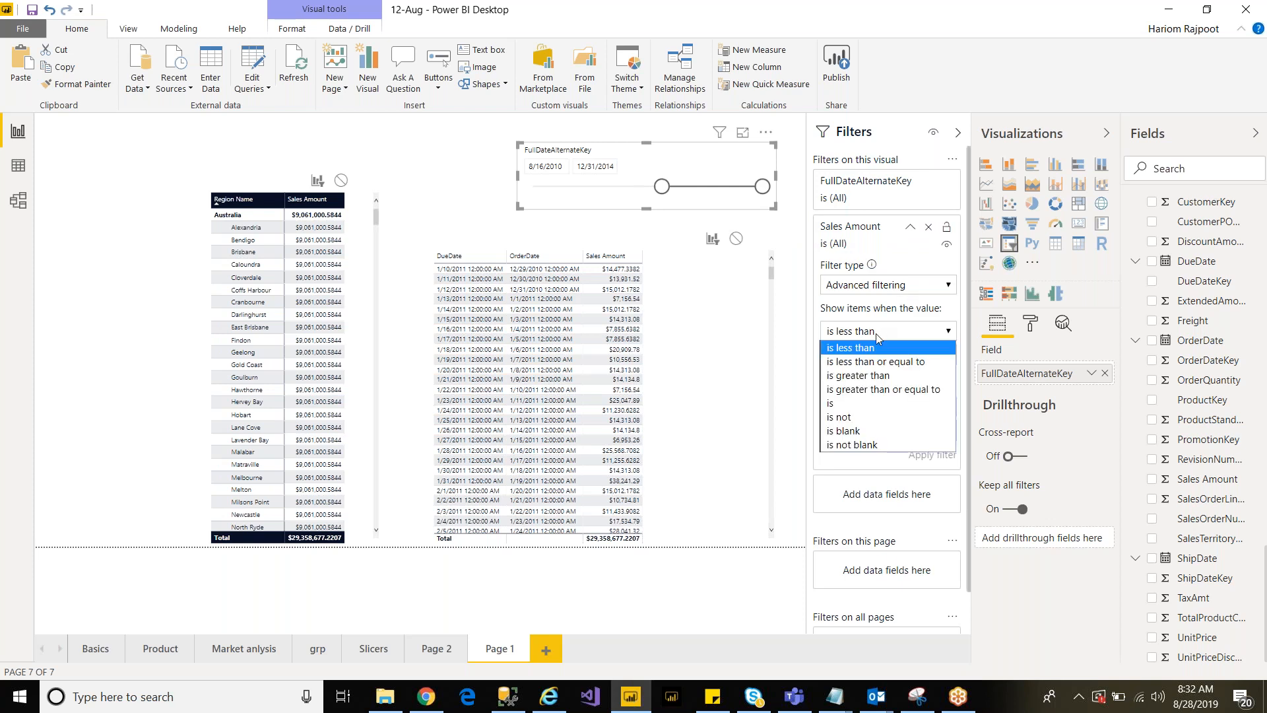
left_click(853, 446)
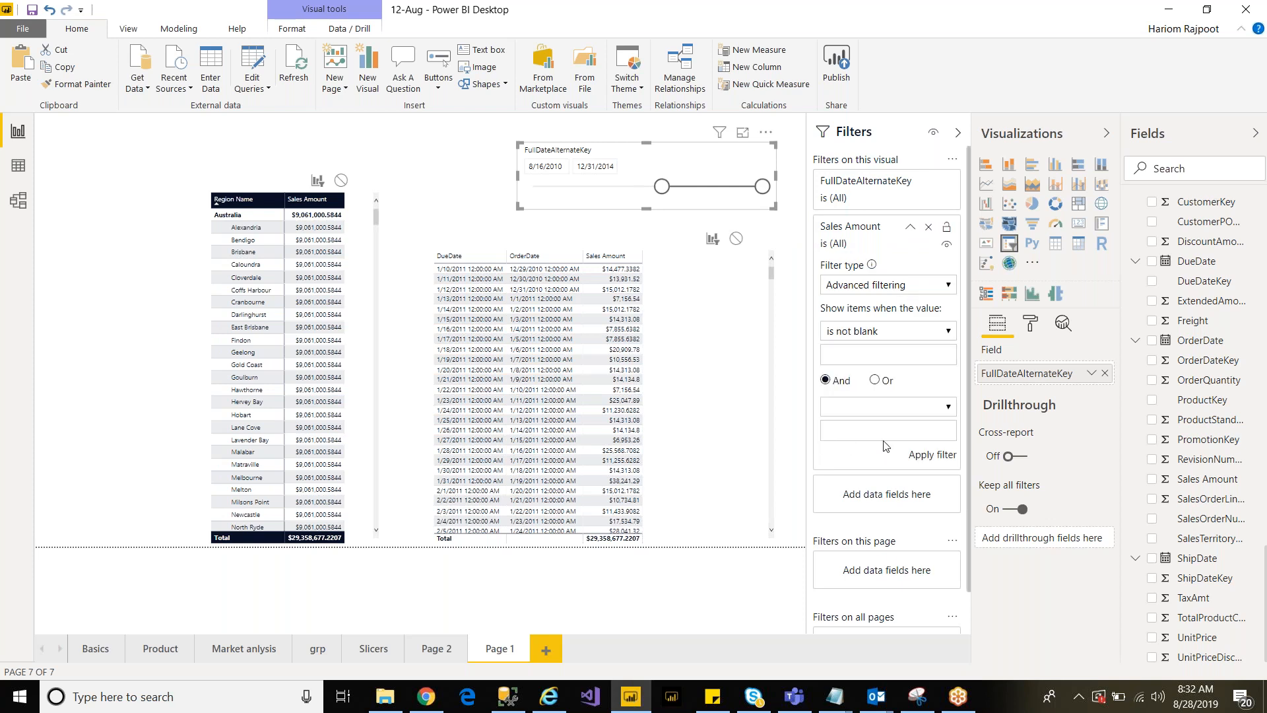
left_click(930, 456)
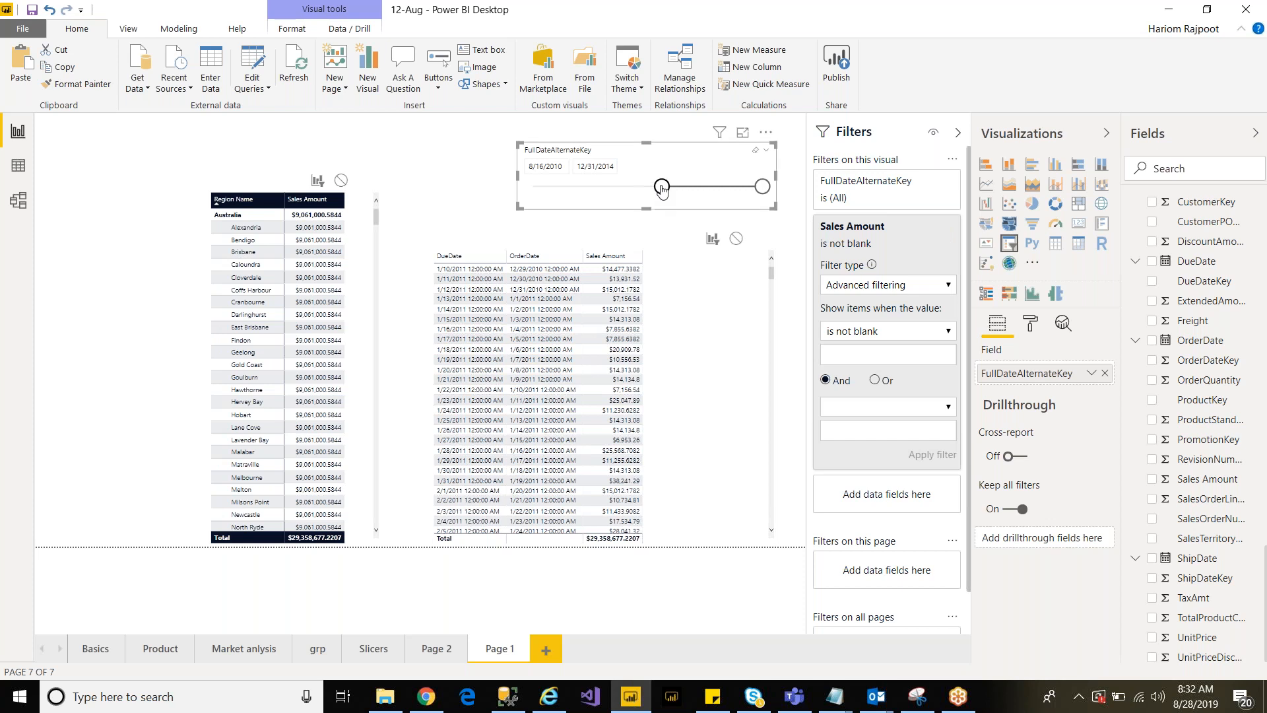
Step: Test the filtered slicer with start dates of 12/15/2013 and 4/25/2014, and set the start to 11/6/2013
left_click_drag(684, 191, 738, 196)
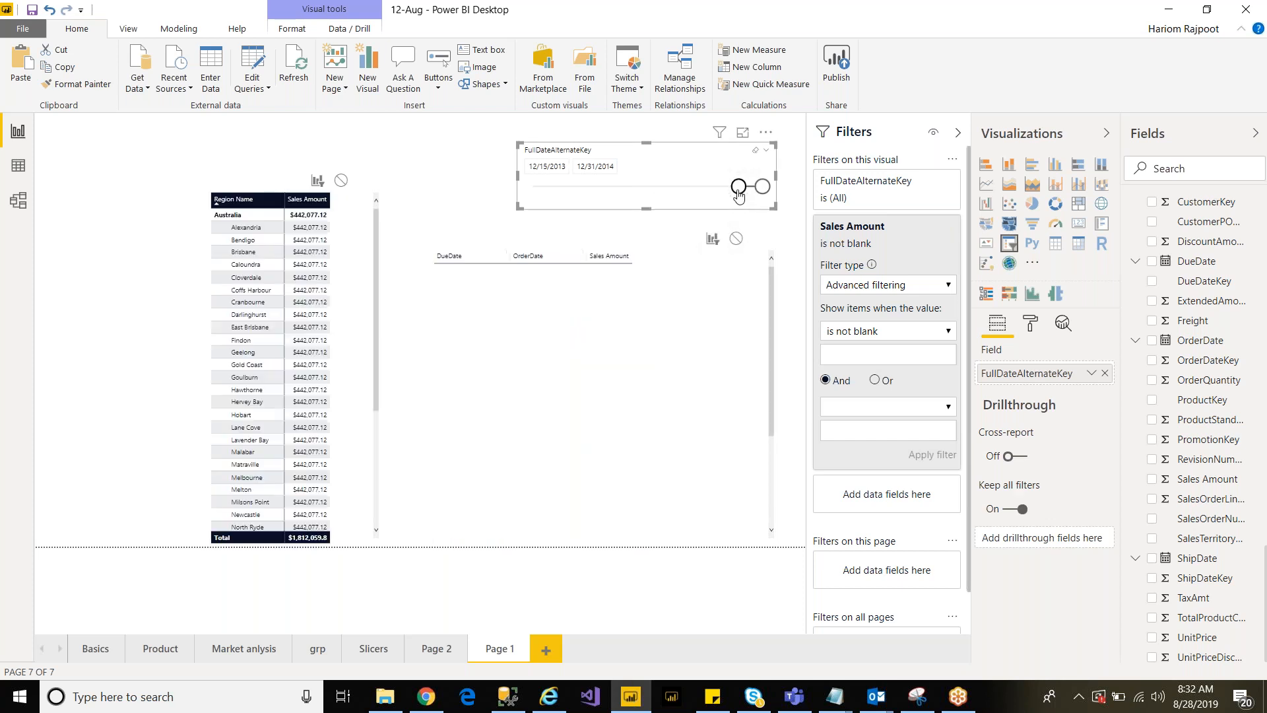
left_click_drag(740, 192, 746, 190)
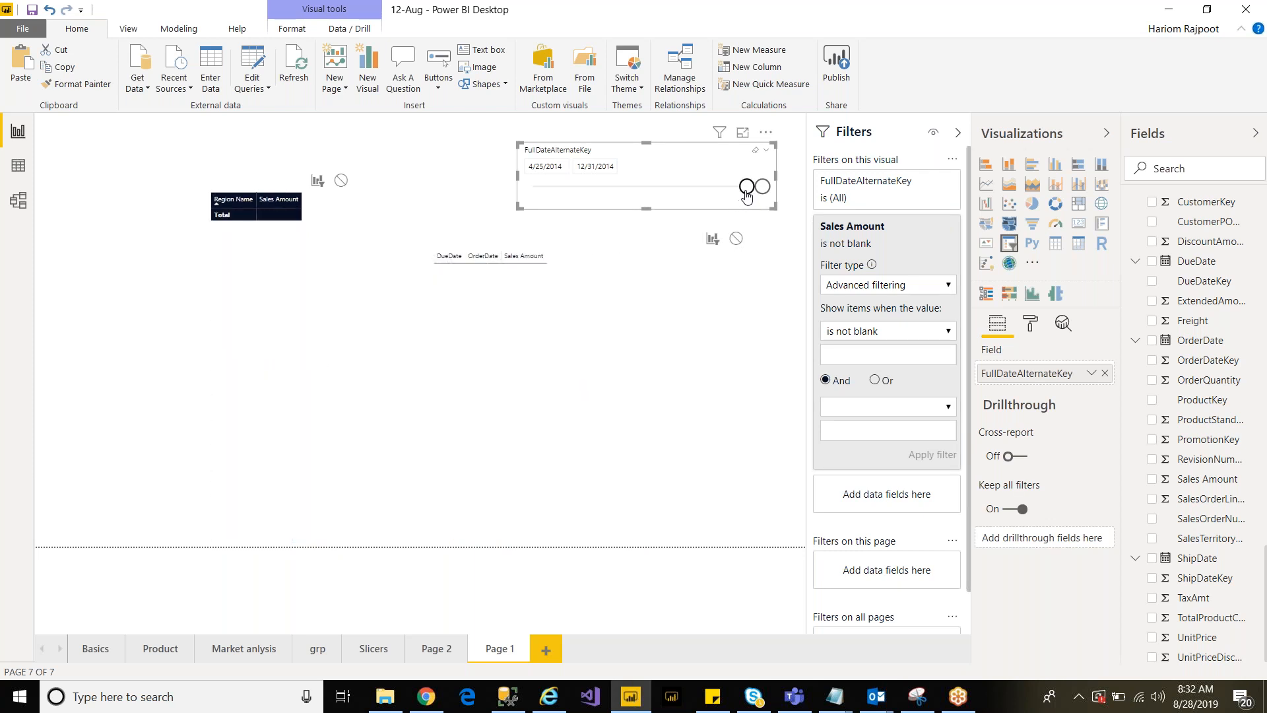
left_click_drag(745, 191, 738, 193)
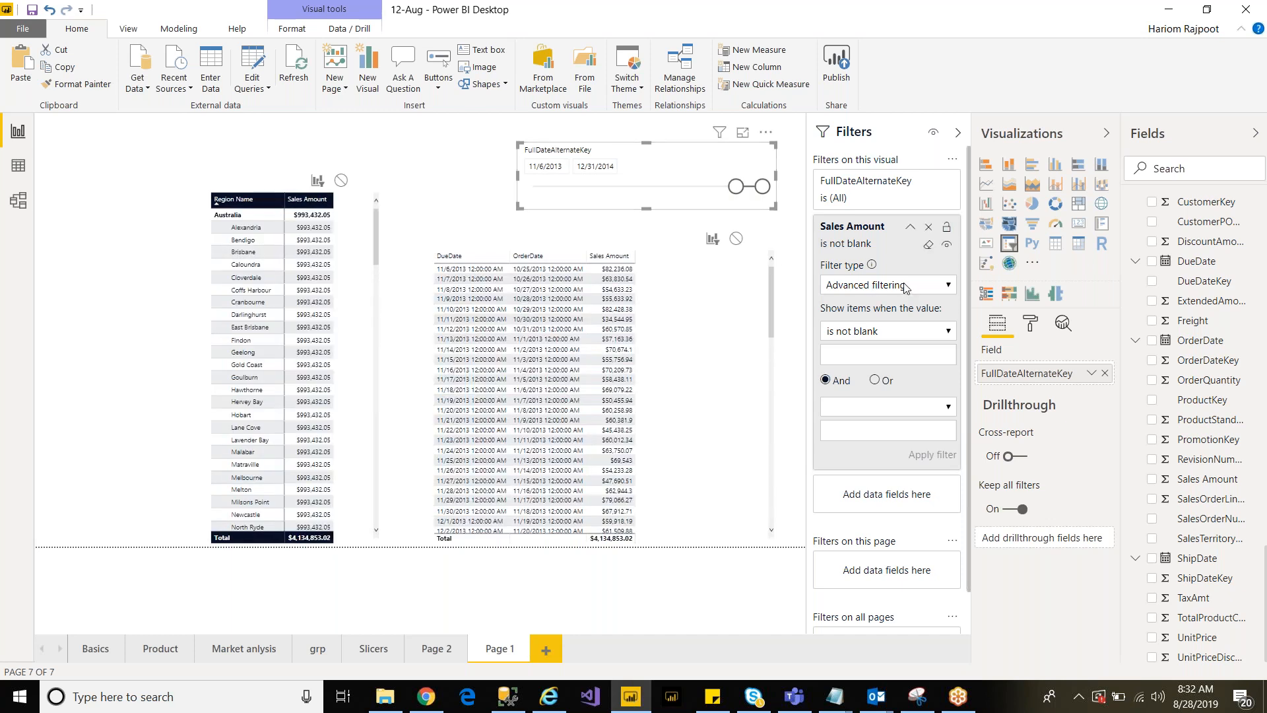
Step: Change the slicer's Sales Amount filter condition to "is greater than" 0 and apply it
left_click(868, 333)
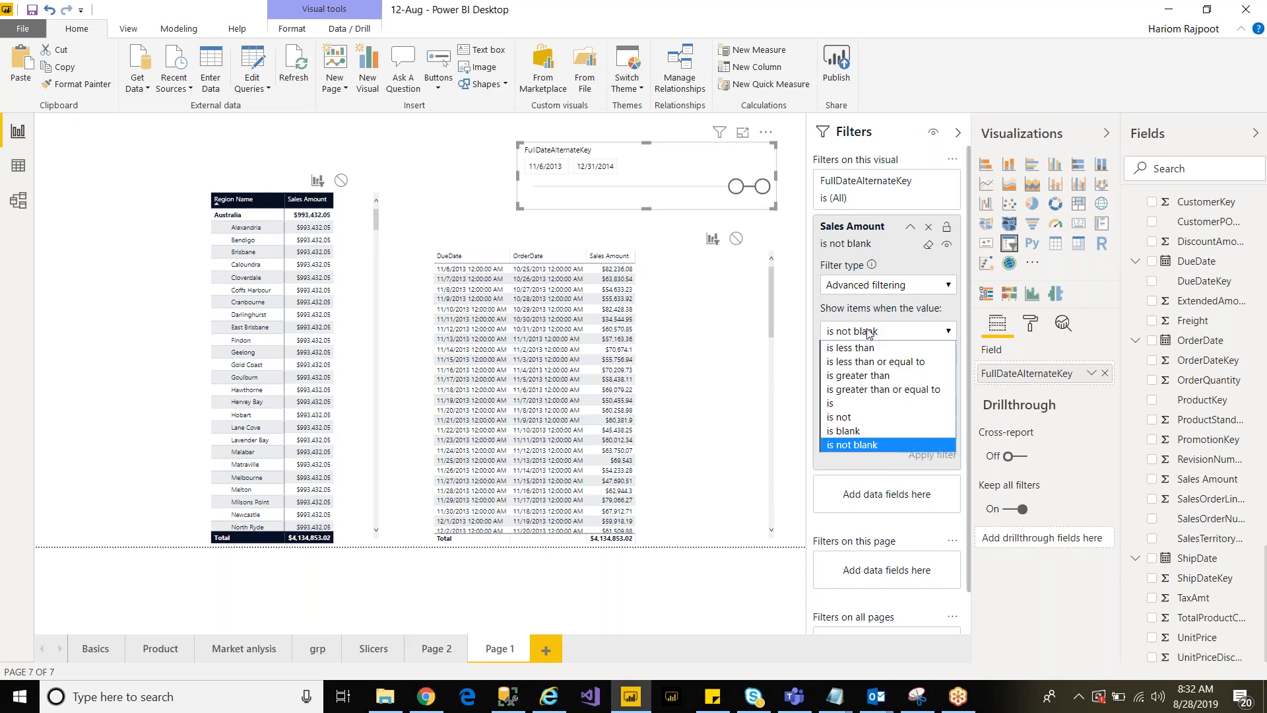
left_click(869, 379)
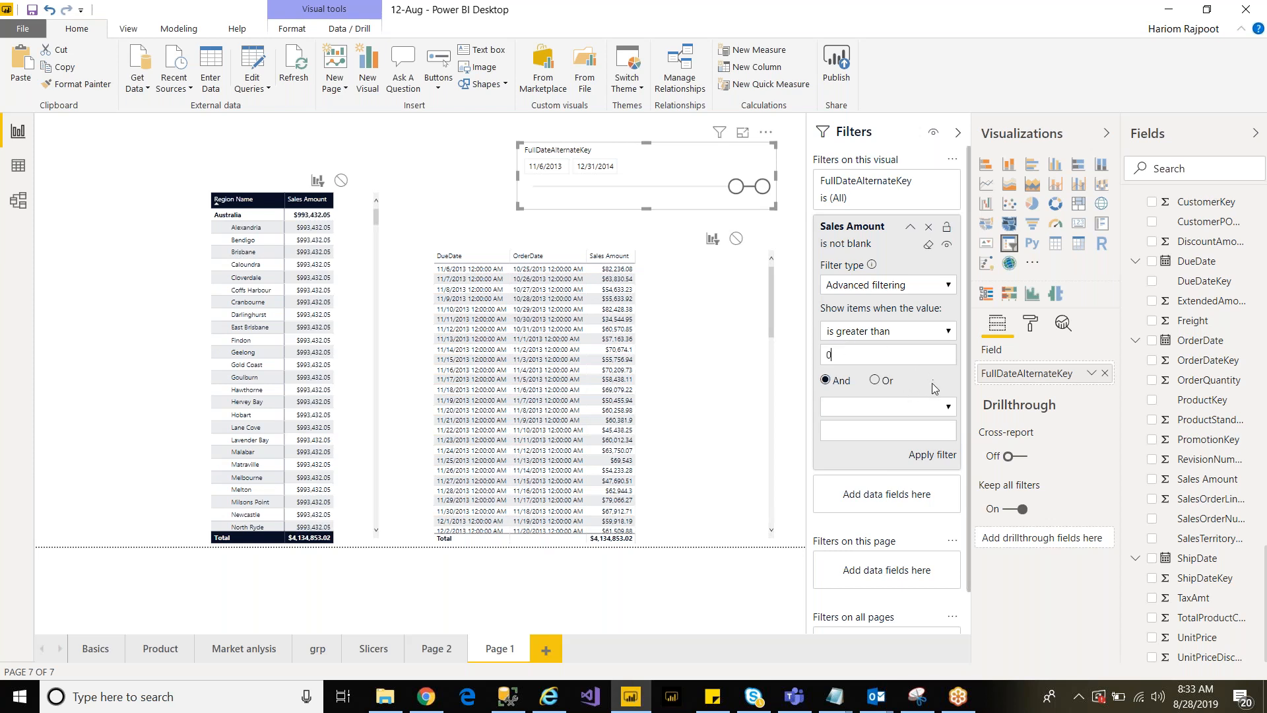
left_click(932, 457)
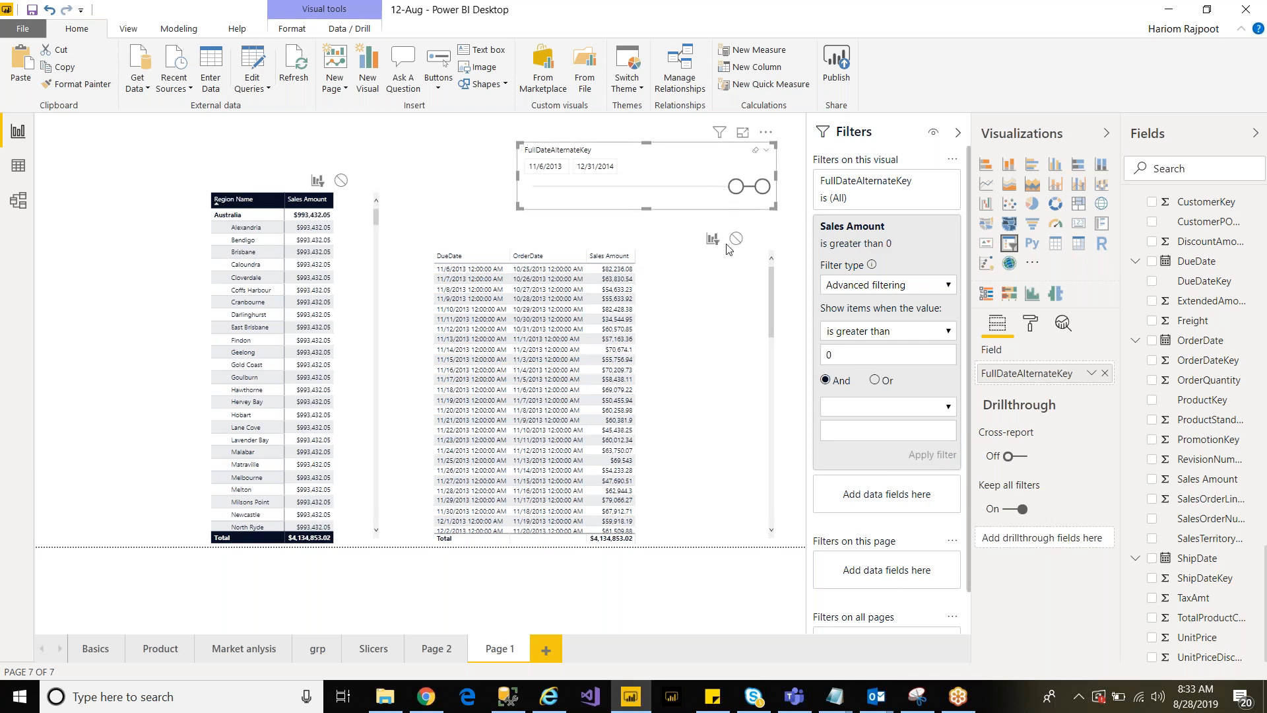
Step: Test the filtered slicer with start dates of 3/29/2014 and 2/4/2012, and view the available filter types without changing them
left_click_drag(740, 188, 746, 197)
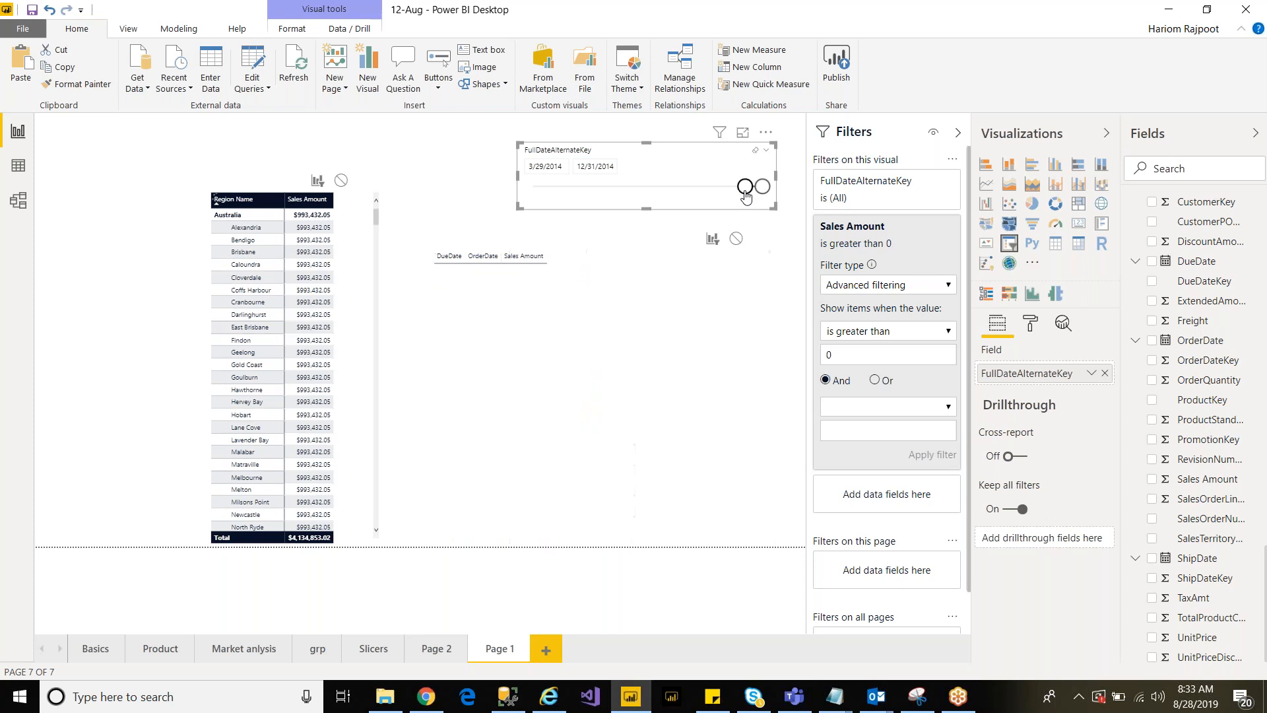
left_click_drag(744, 192, 696, 192)
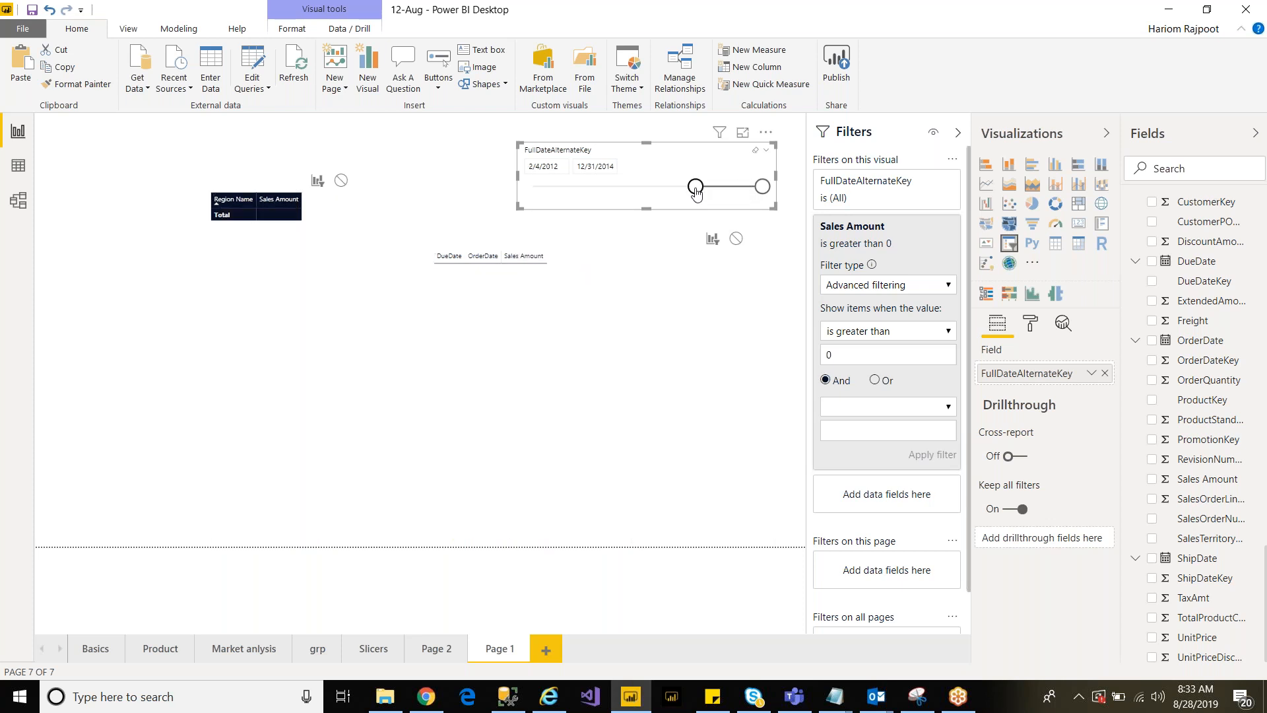
left_click(905, 287)
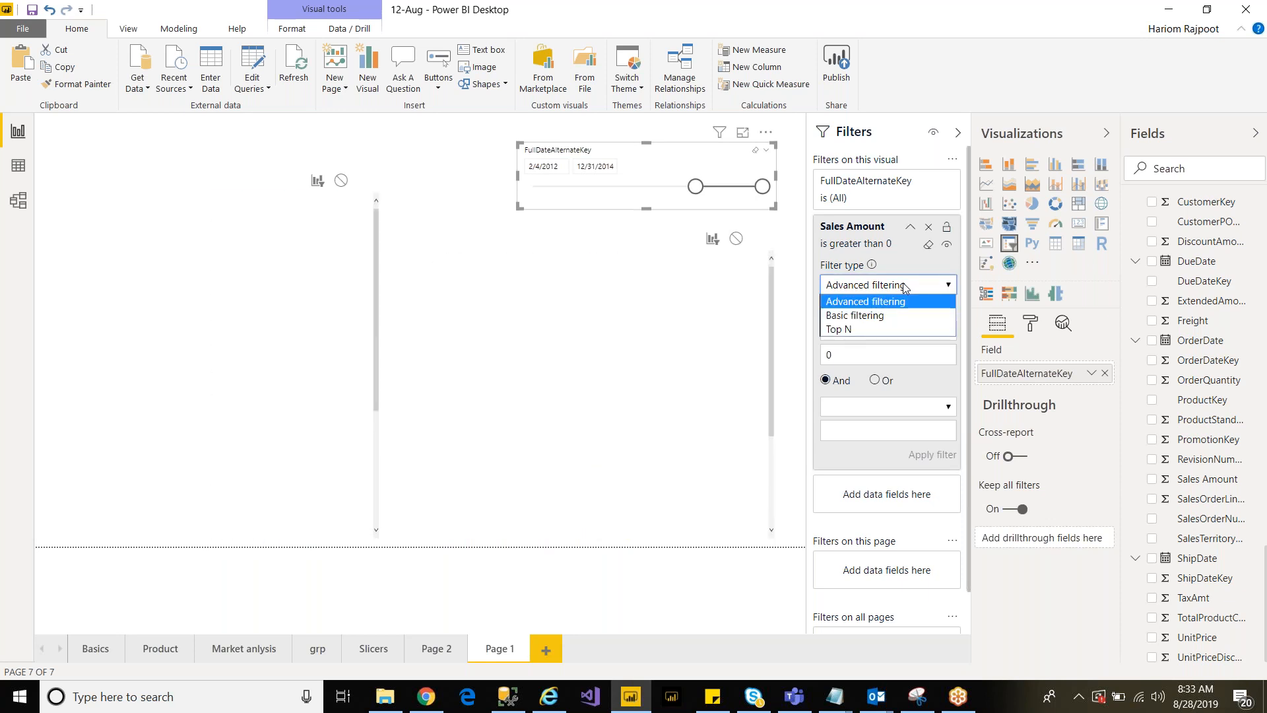
left_click(905, 287)
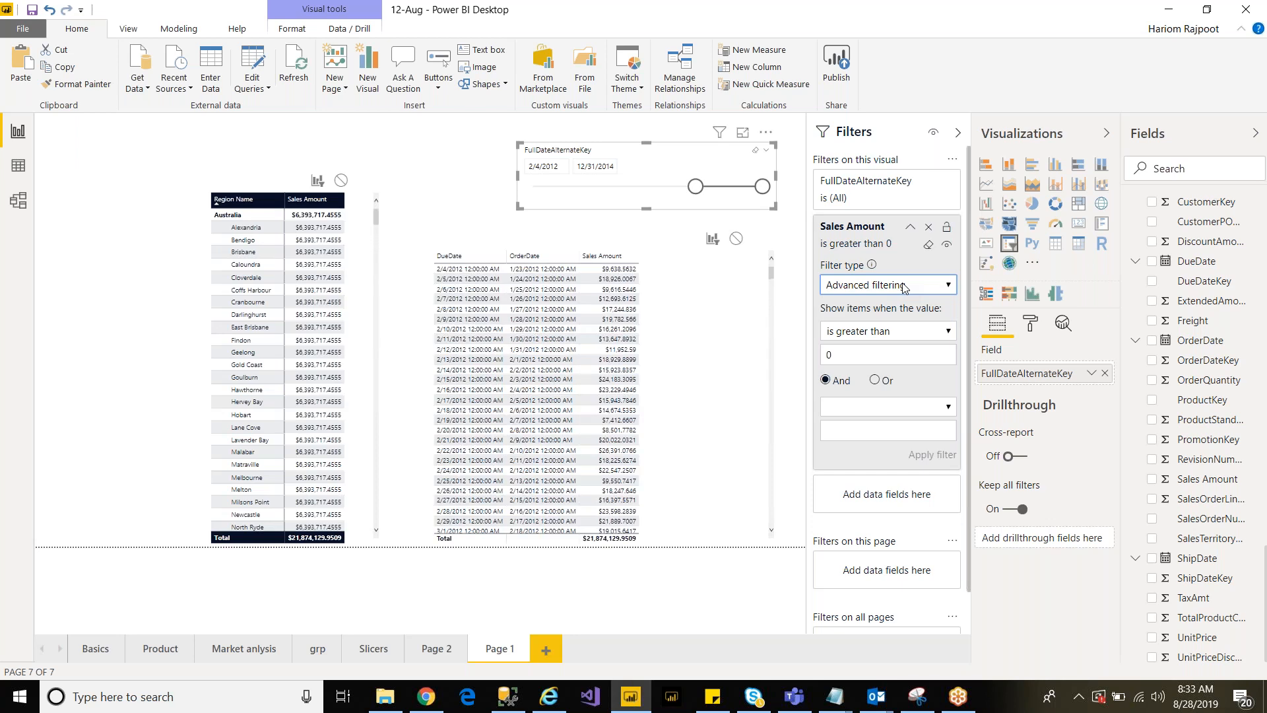
Step: Switch the slicer's Sales Amount filter condition back to "is not blank" and apply it
left_click(883, 334)
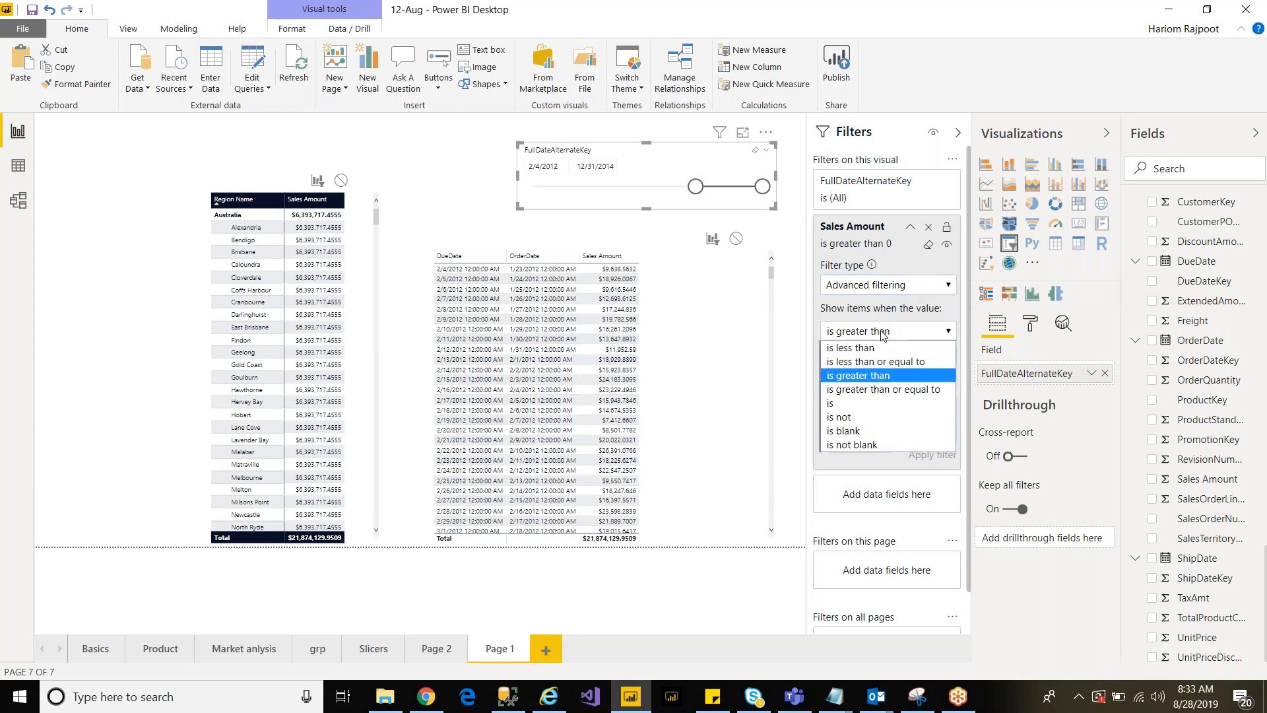
left_click(846, 445)
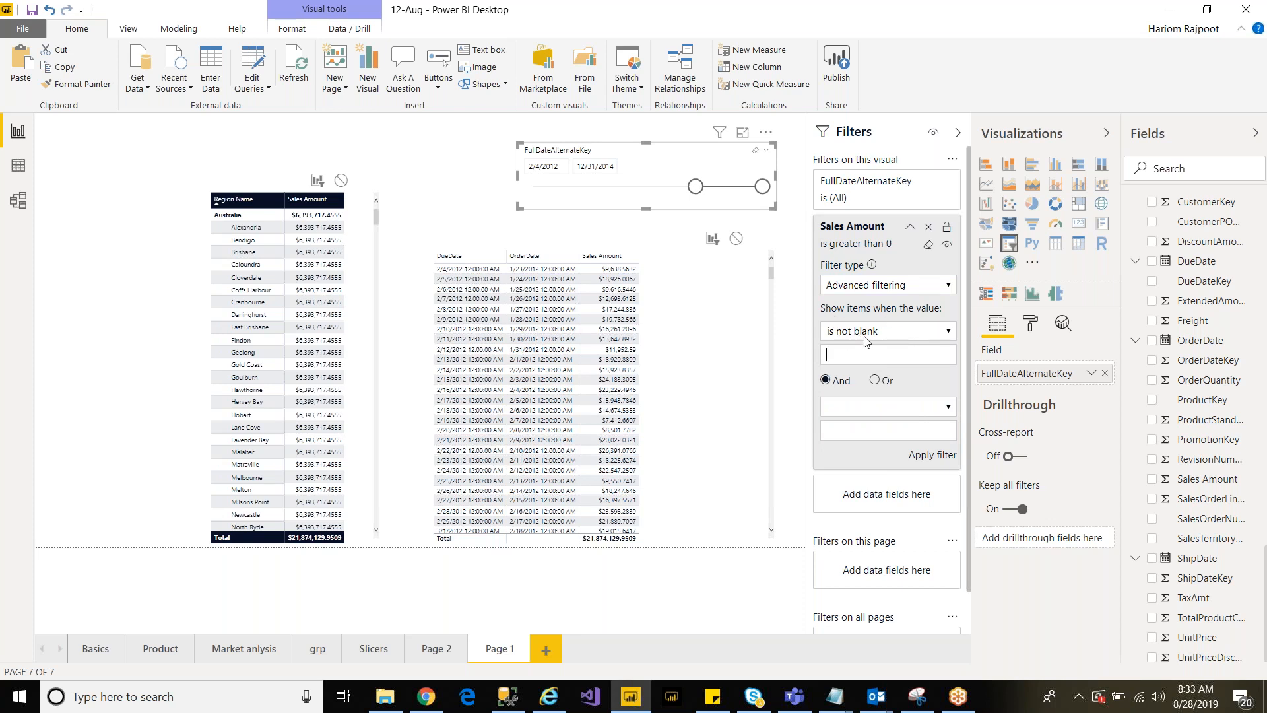
left_click(904, 334)
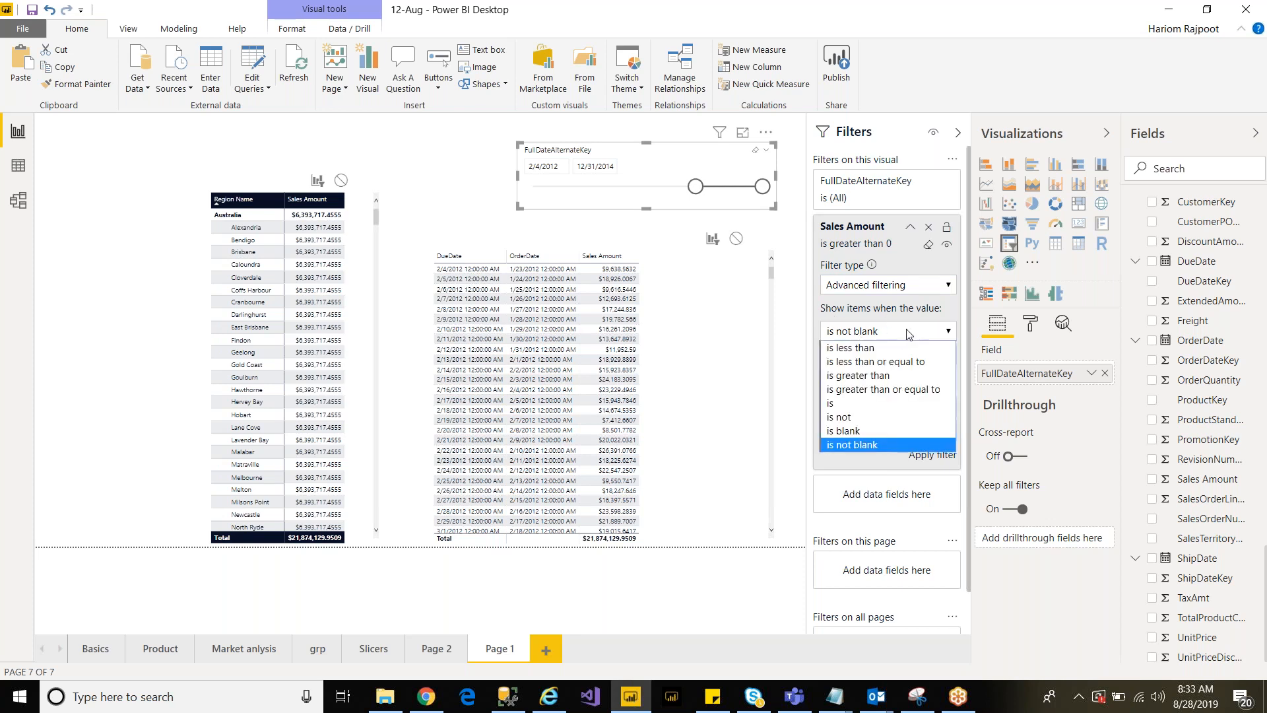
left_click(844, 445)
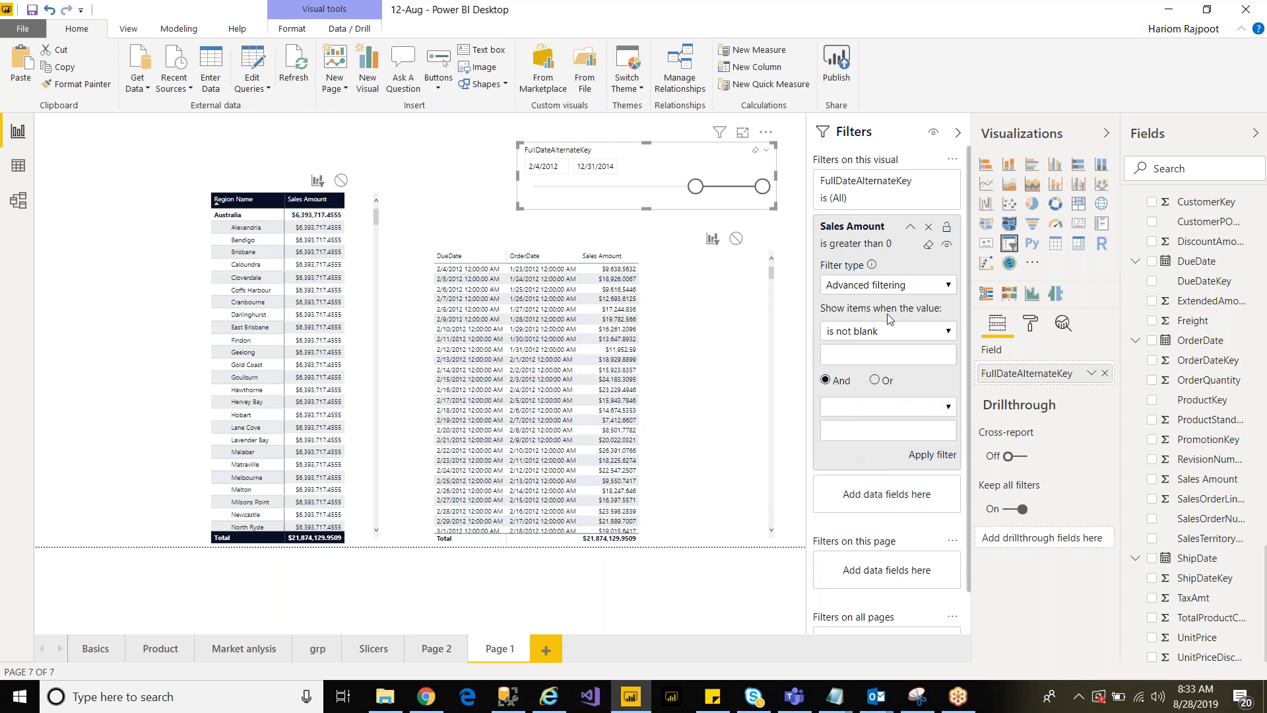
left_click(935, 457)
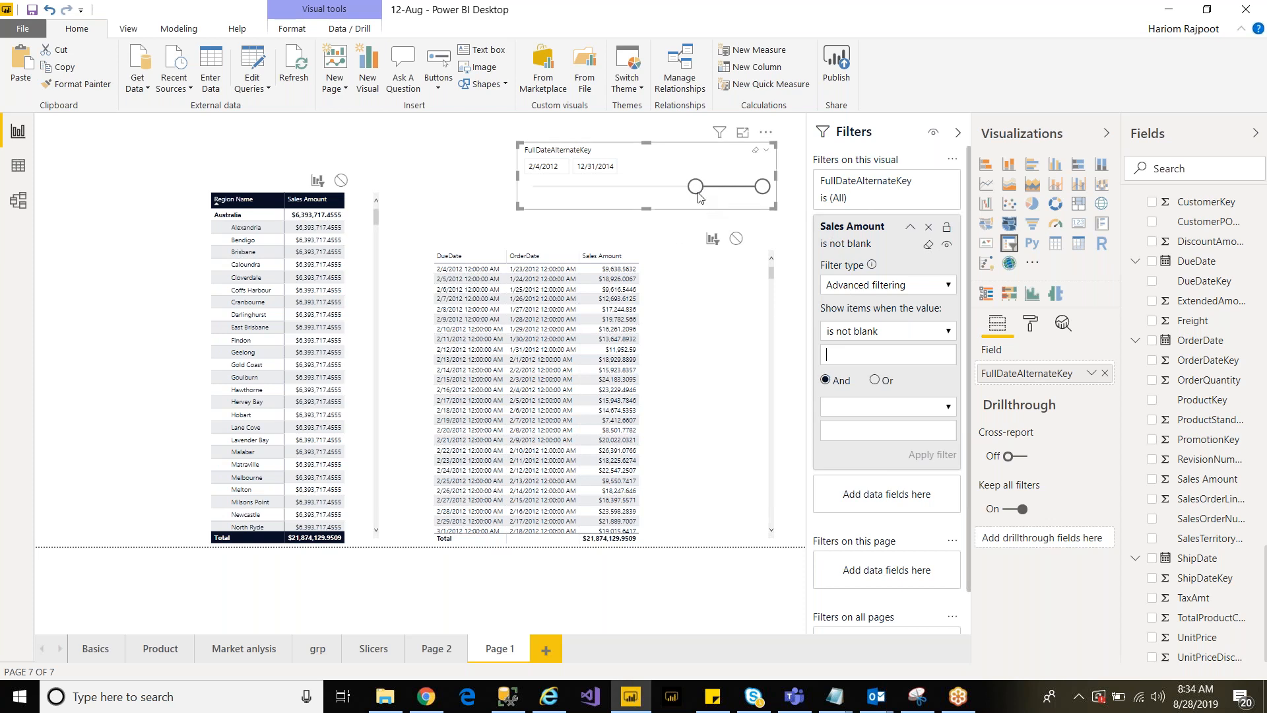
Step: Clear the slicer's Sales Amount filter while trying start dates of 3/15/2013, 4/11/2014 and 2/17/2013, and set the start to 2/17/2012
left_click_drag(695, 187, 721, 187)
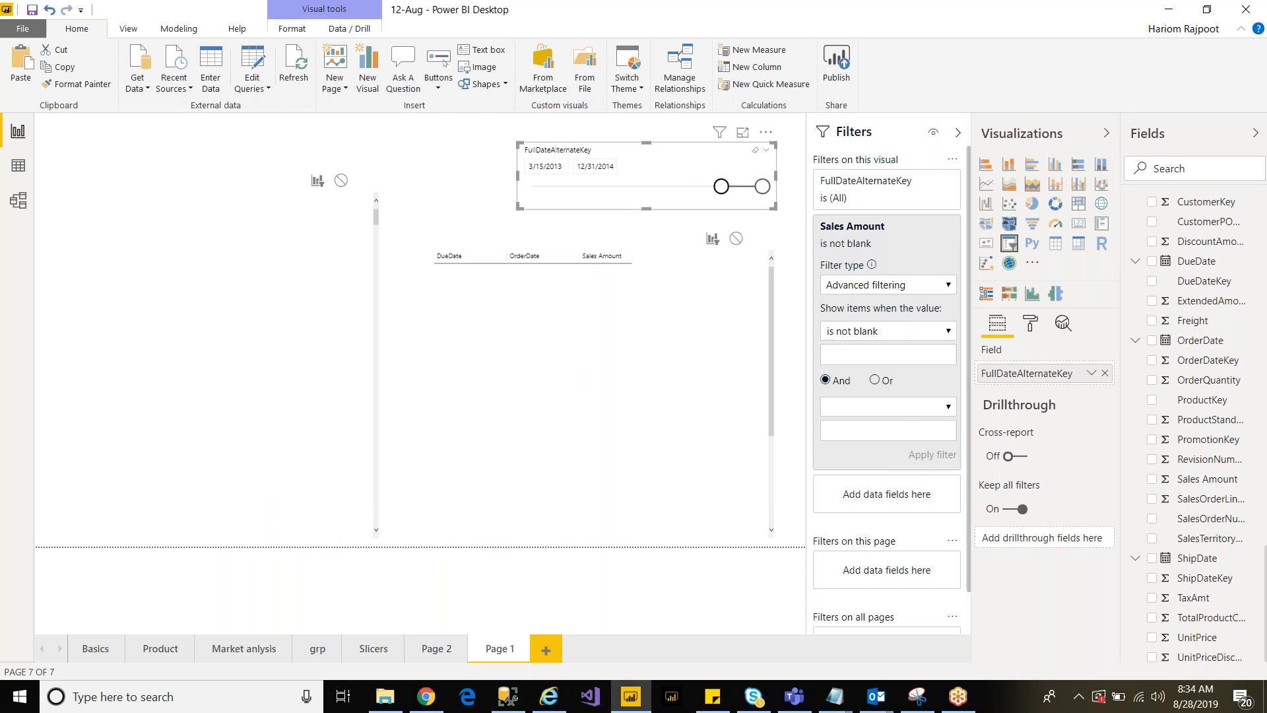
left_click_drag(731, 189, 744, 192)
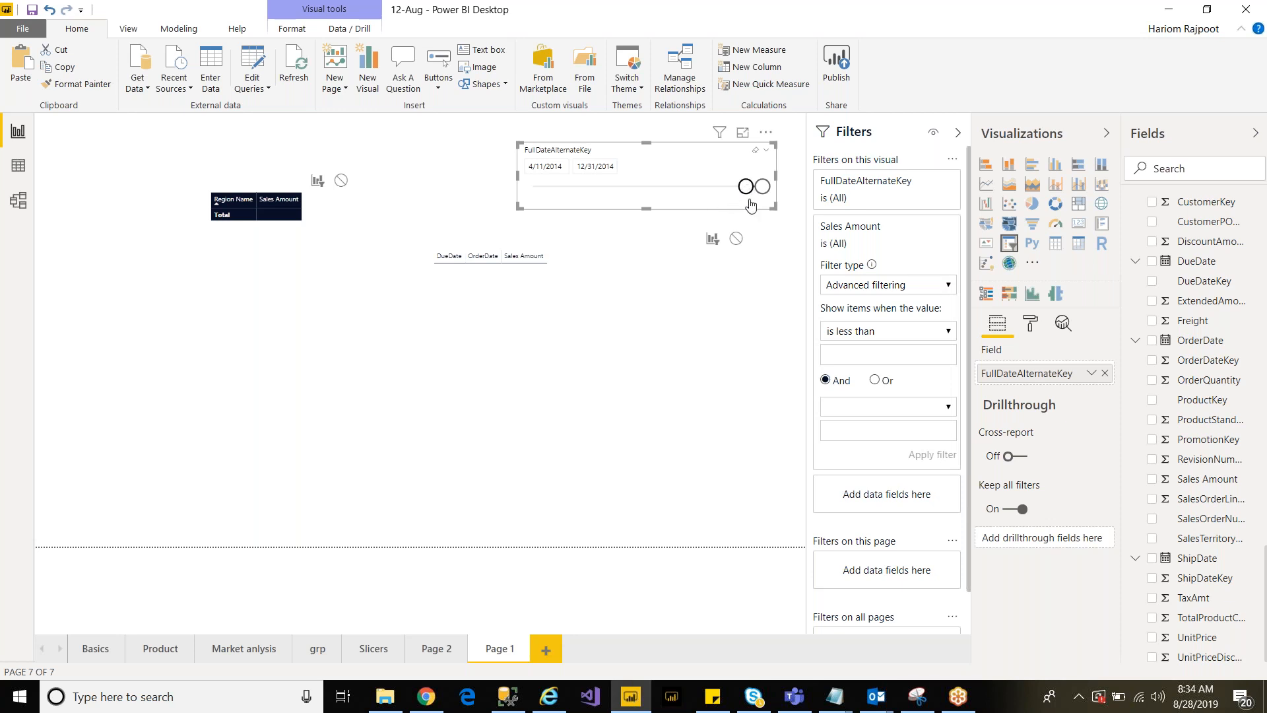
left_click_drag(742, 190, 720, 187)
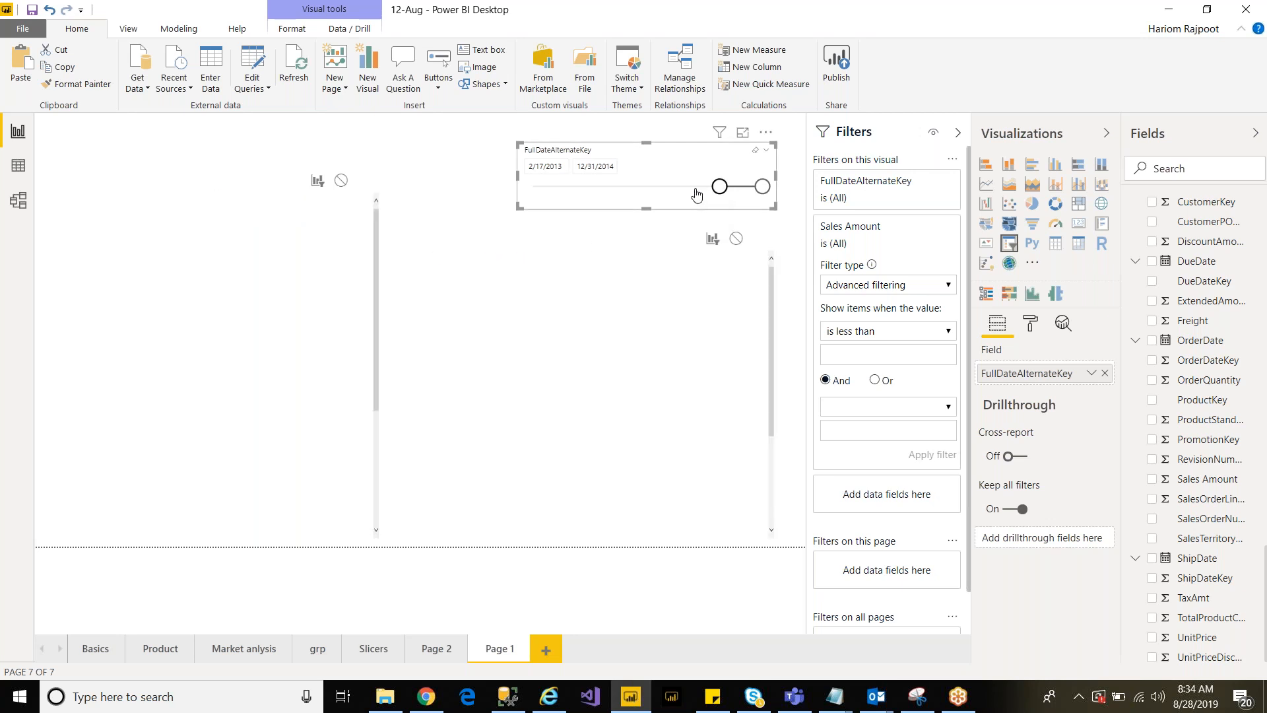
left_click_drag(718, 187, 754, 189)
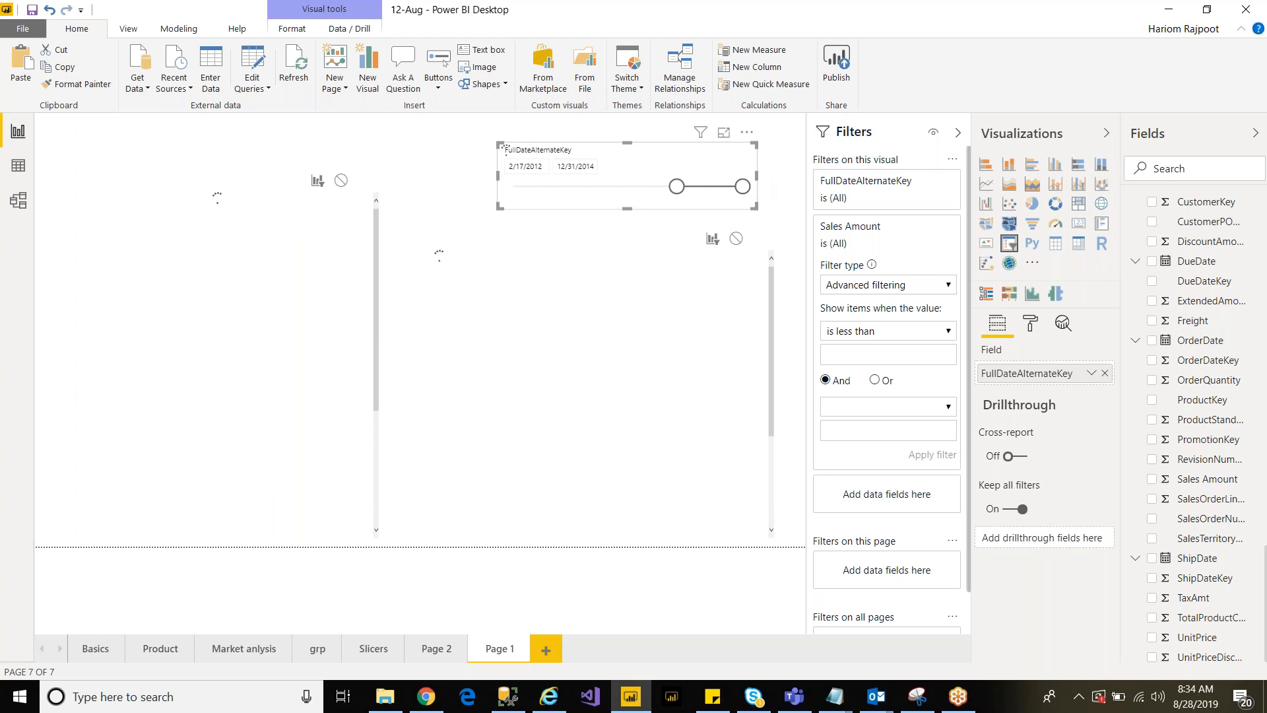
Step: Widen the date slicer to align with the due date table's outer edge, and extend the table upward to just below the slicer
left_click(792, 332)
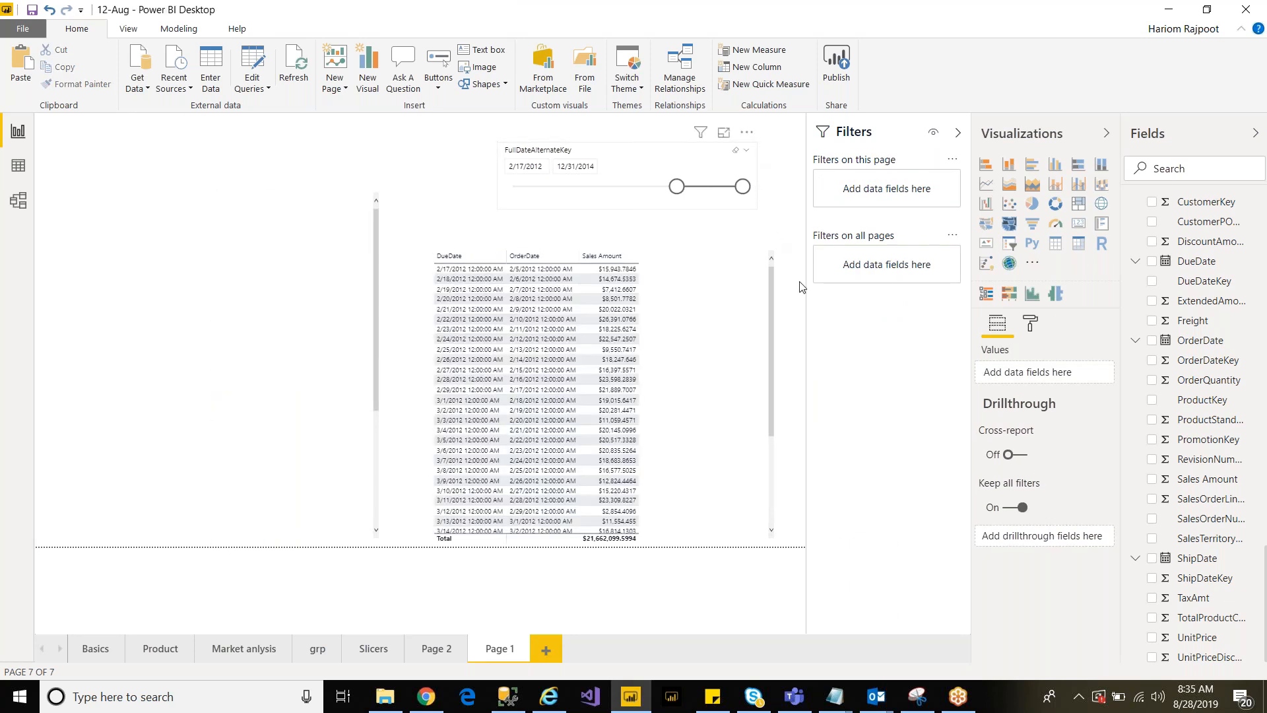
left_click(715, 208)
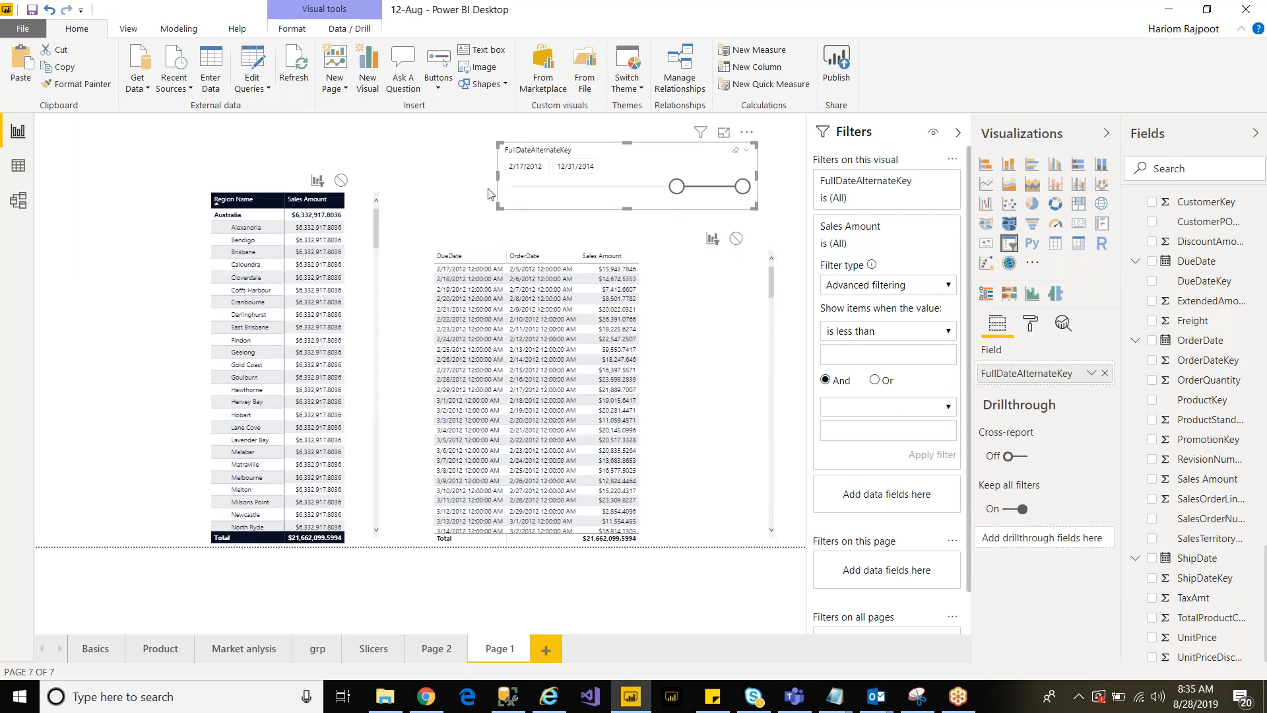
left_click_drag(500, 176, 435, 180)
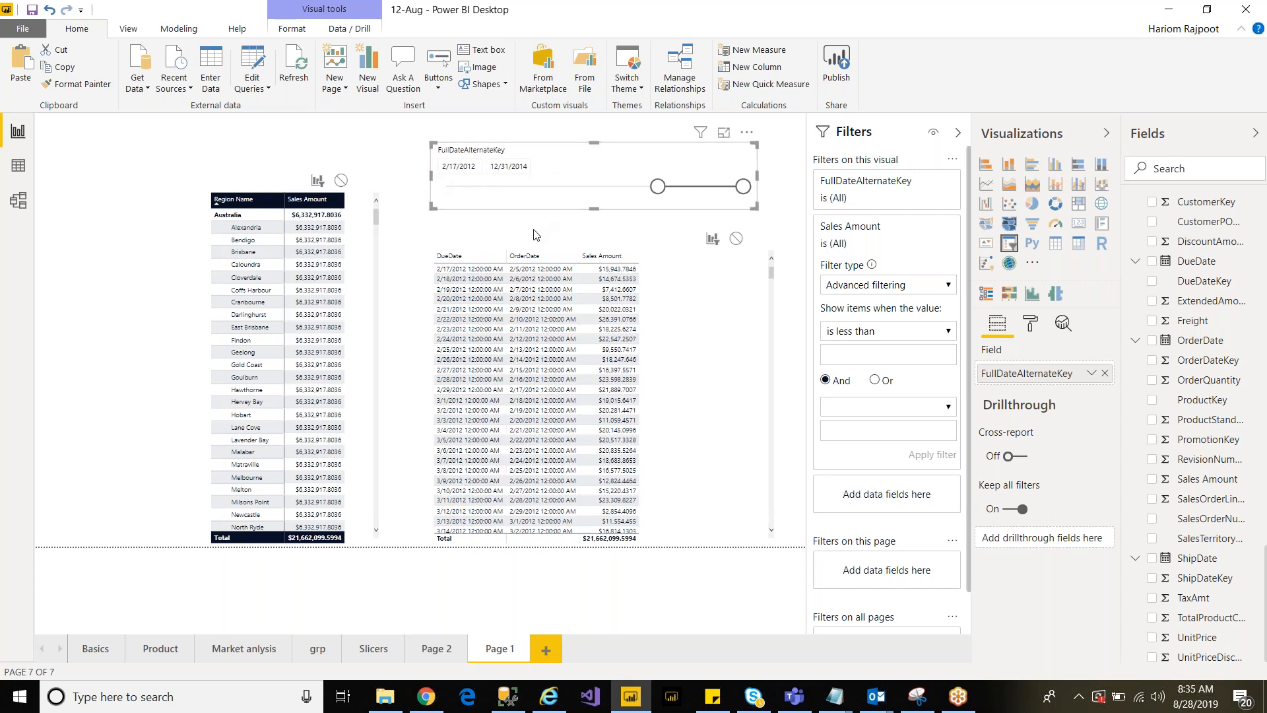
left_click(773, 311)
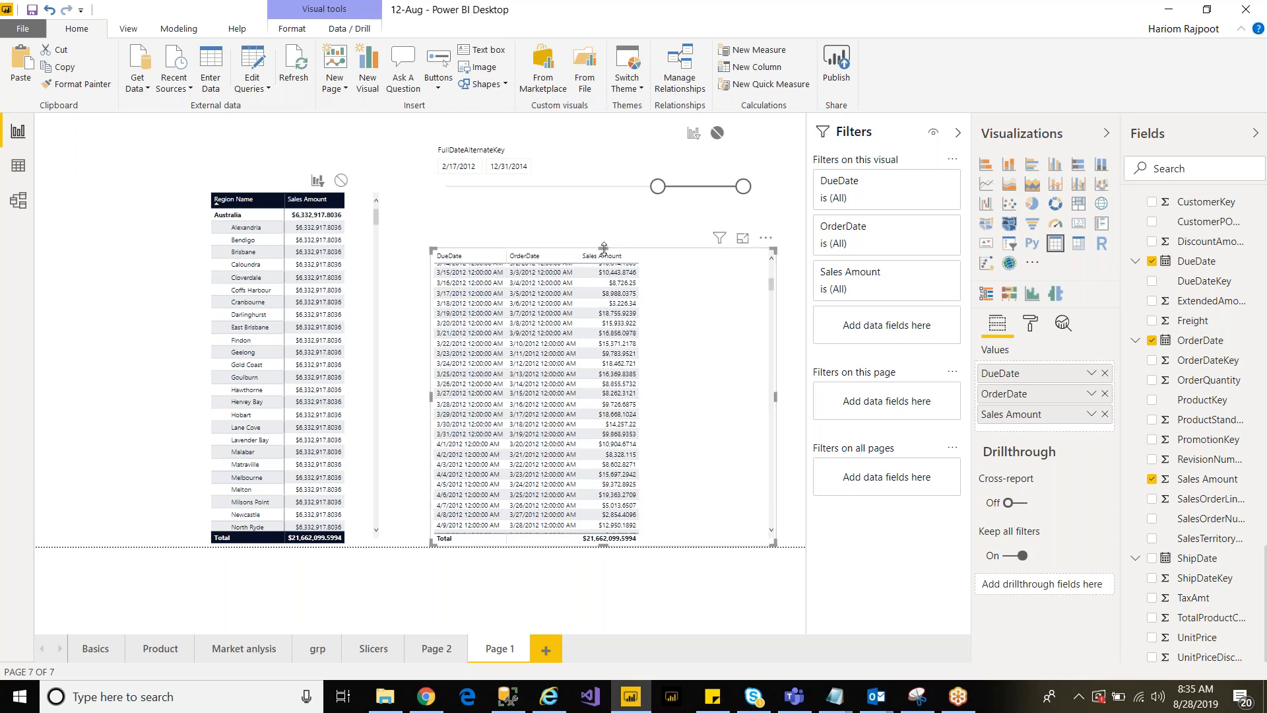
left_click_drag(603, 234, 603, 219)
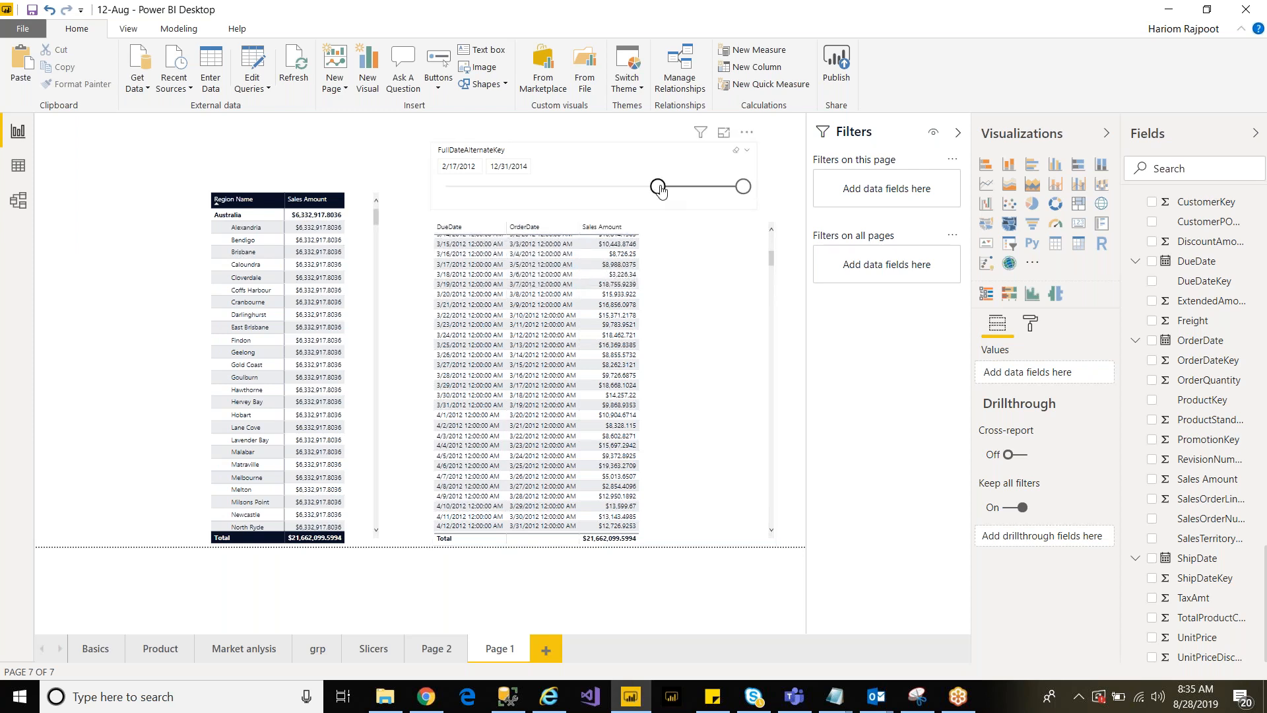
Step: Set the slicer's start date to 4/27/2013 and examine the earliest due dates listed in the sales table
left_click_drag(658, 187, 693, 186)
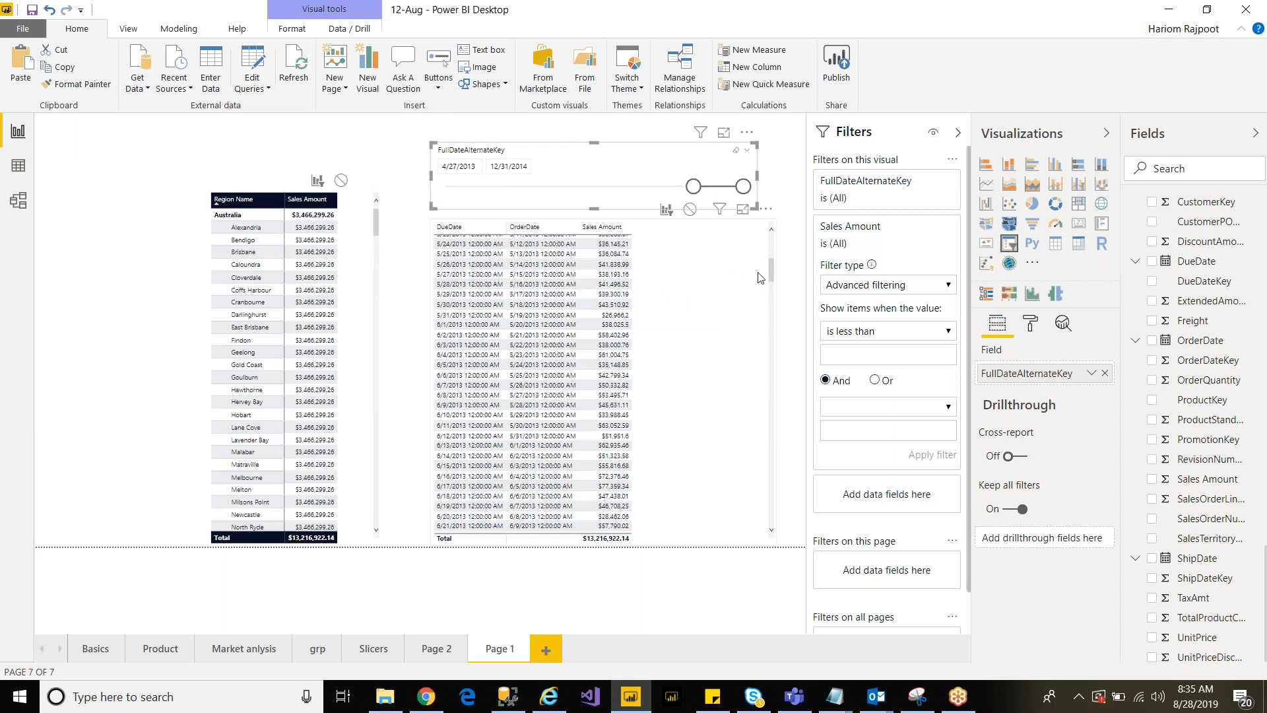
left_click_drag(771, 268, 771, 247)
left_click(459, 229)
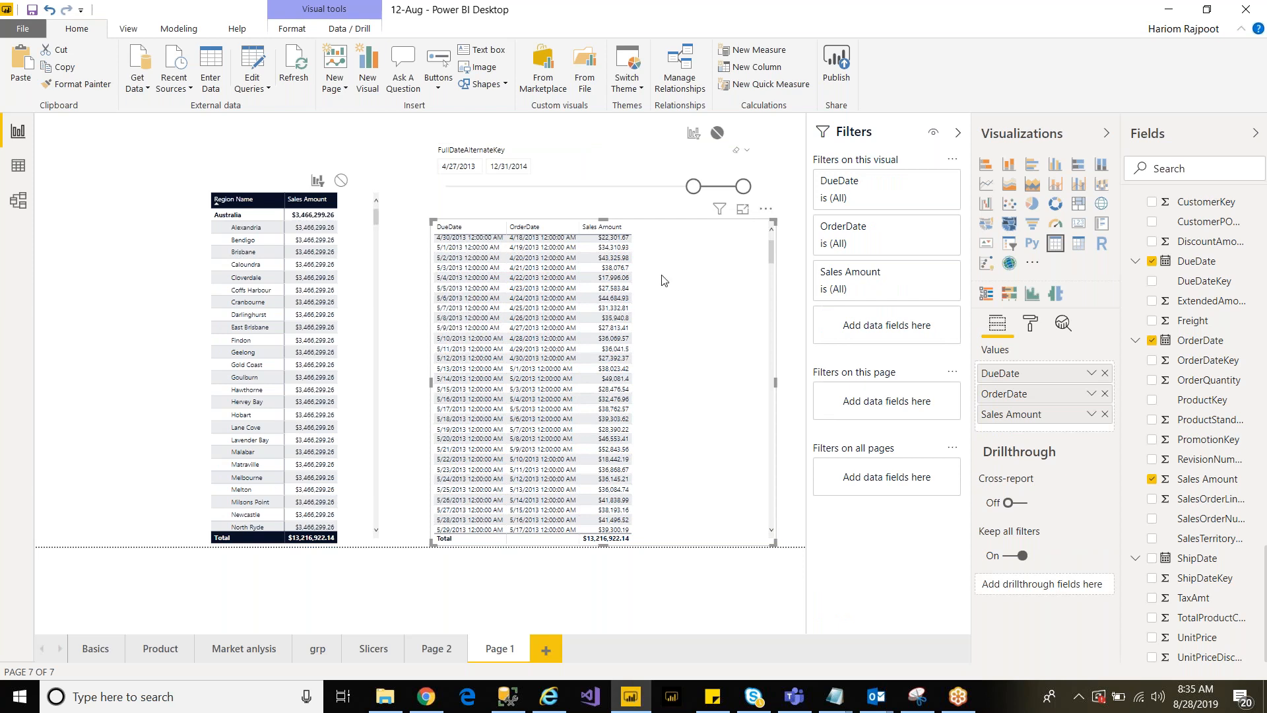
left_click(462, 247)
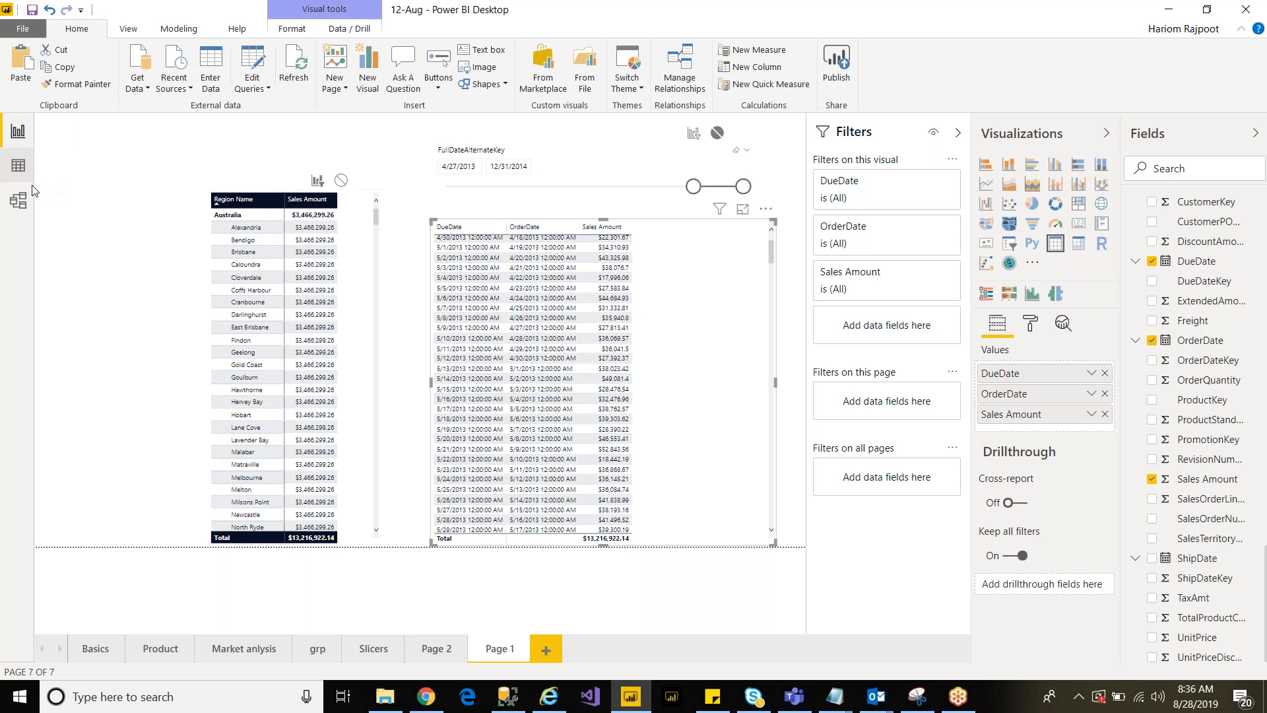
Step: View the DueDateKey relationship between Sales and DimDate in the data model, and close it without changes
left_click(18, 201)
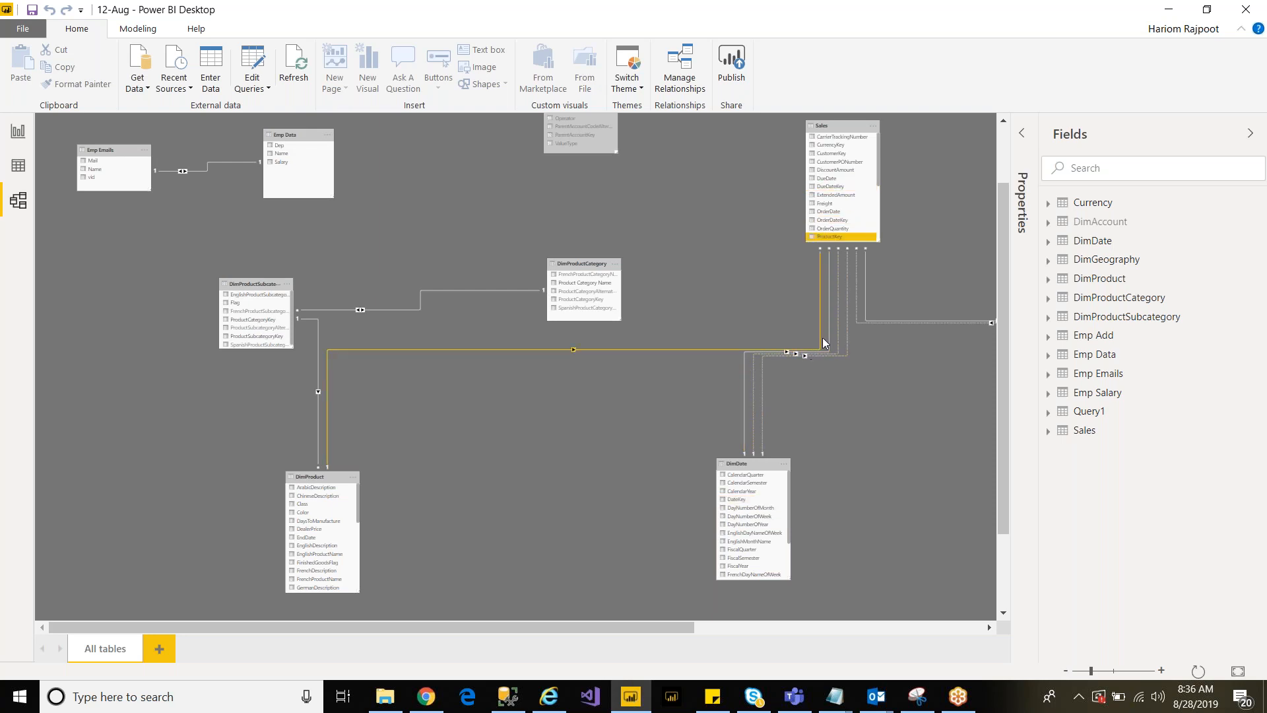
double_click(745, 379)
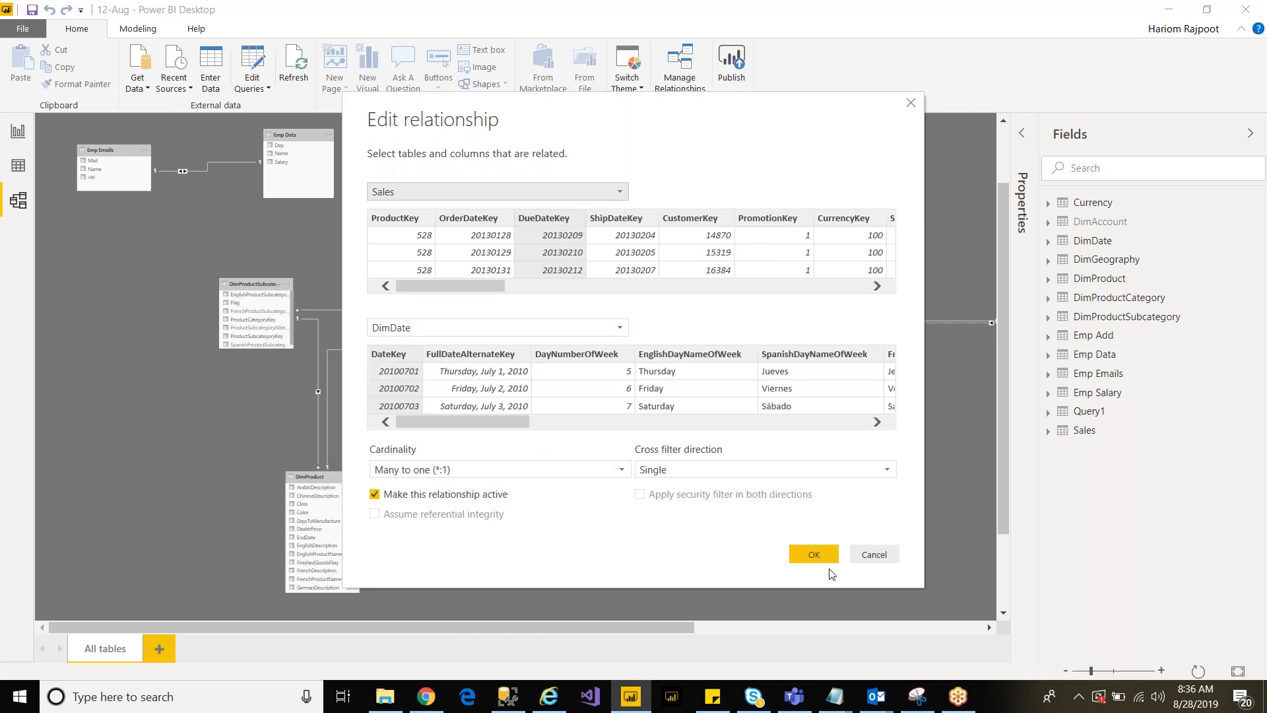
left_click(874, 554)
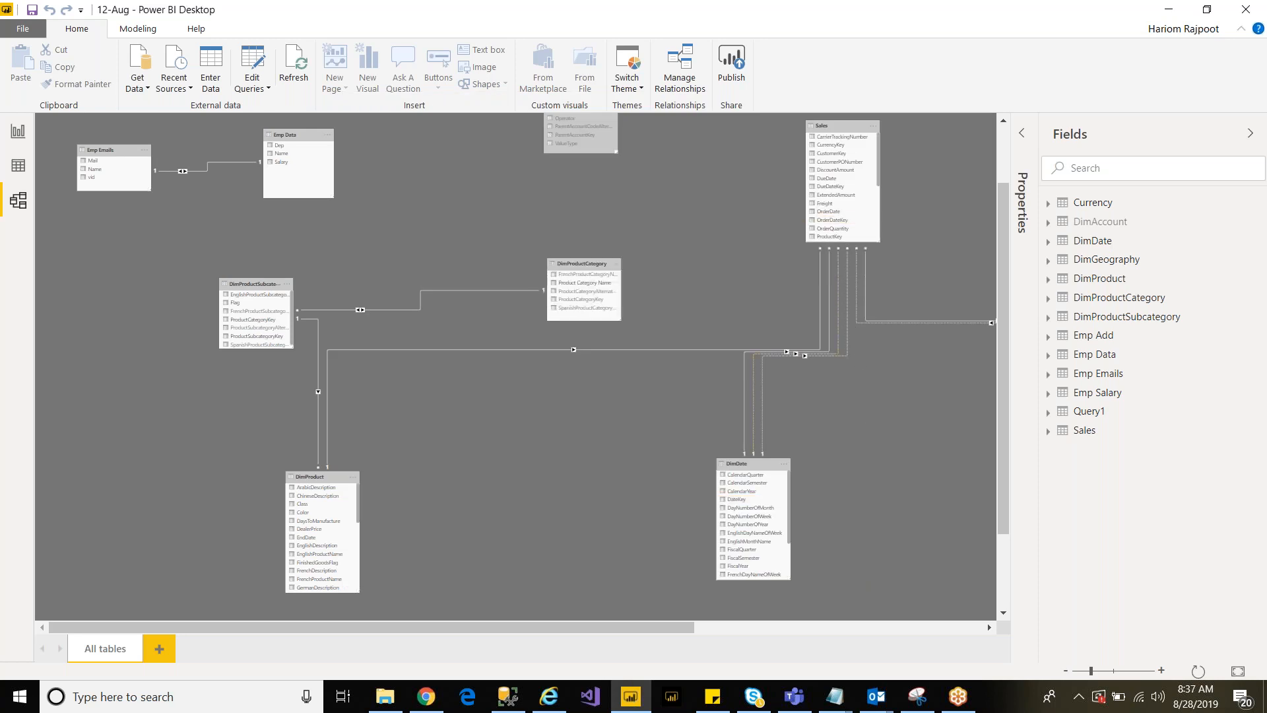
Step: Try to make the OrderDateKey relationship between Sales and DimDate active, and cancel the edit
double_click(840, 313)
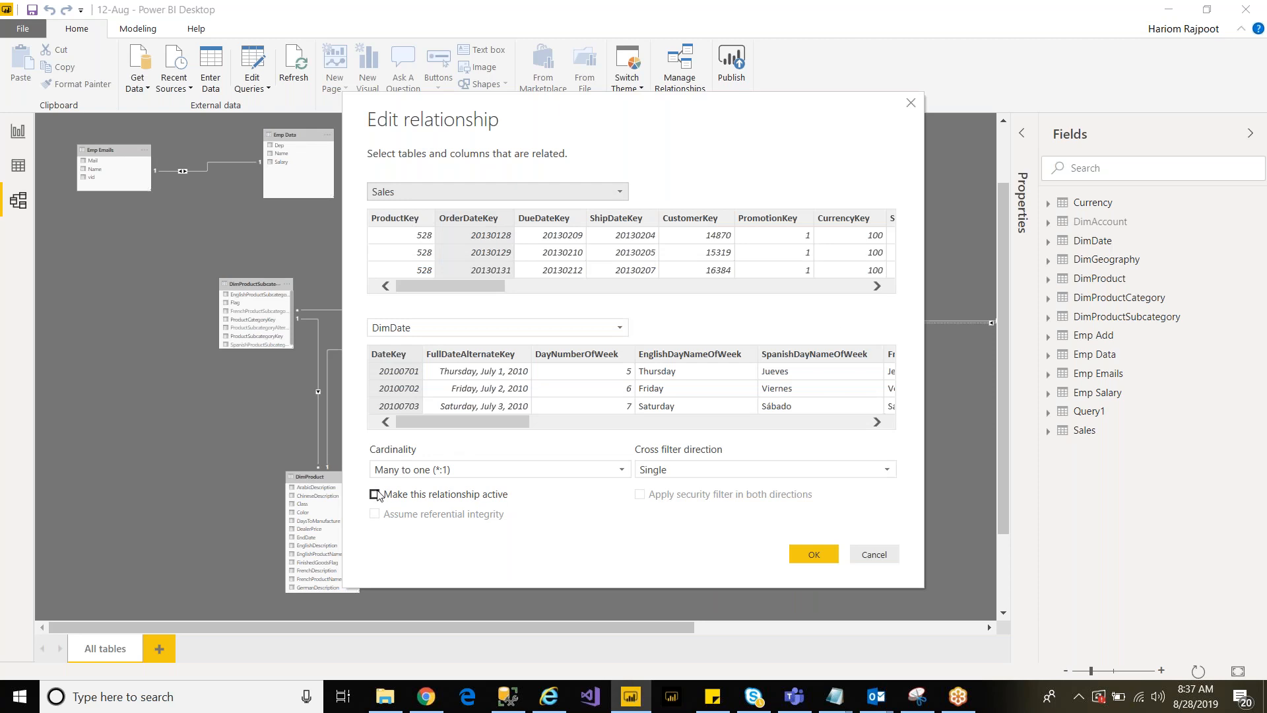
left_click(375, 494)
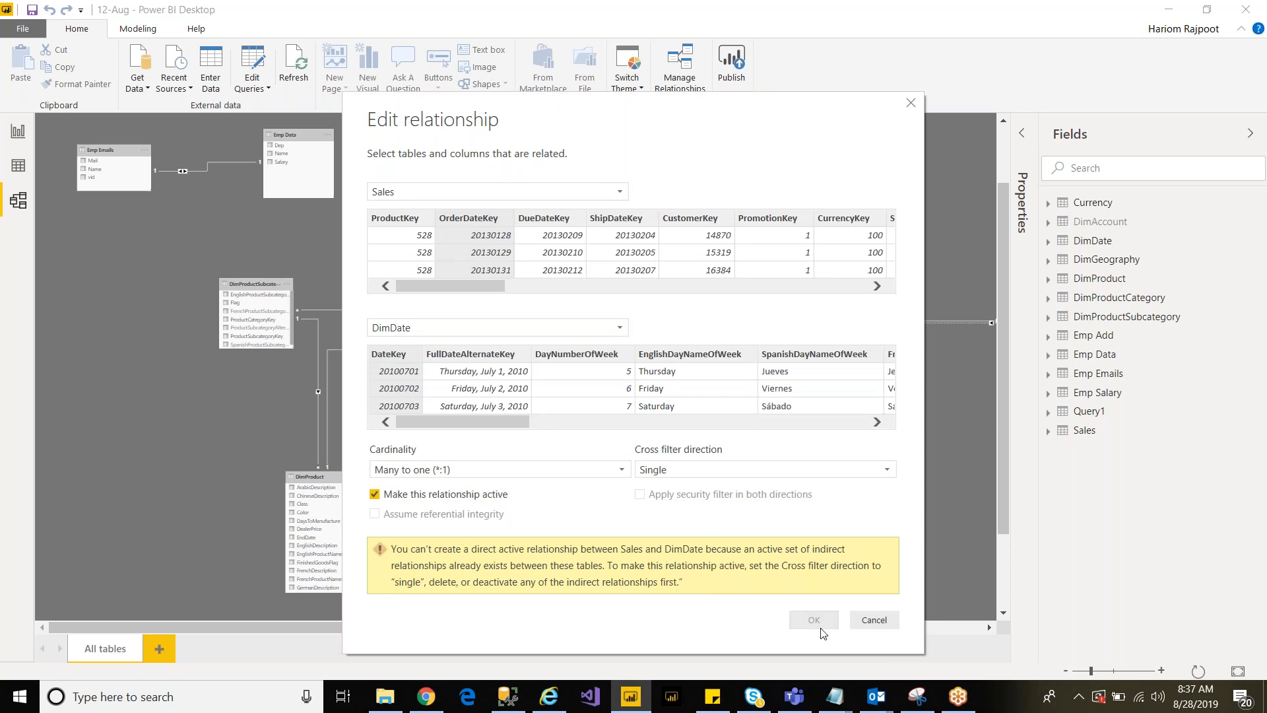
left_click(871, 622)
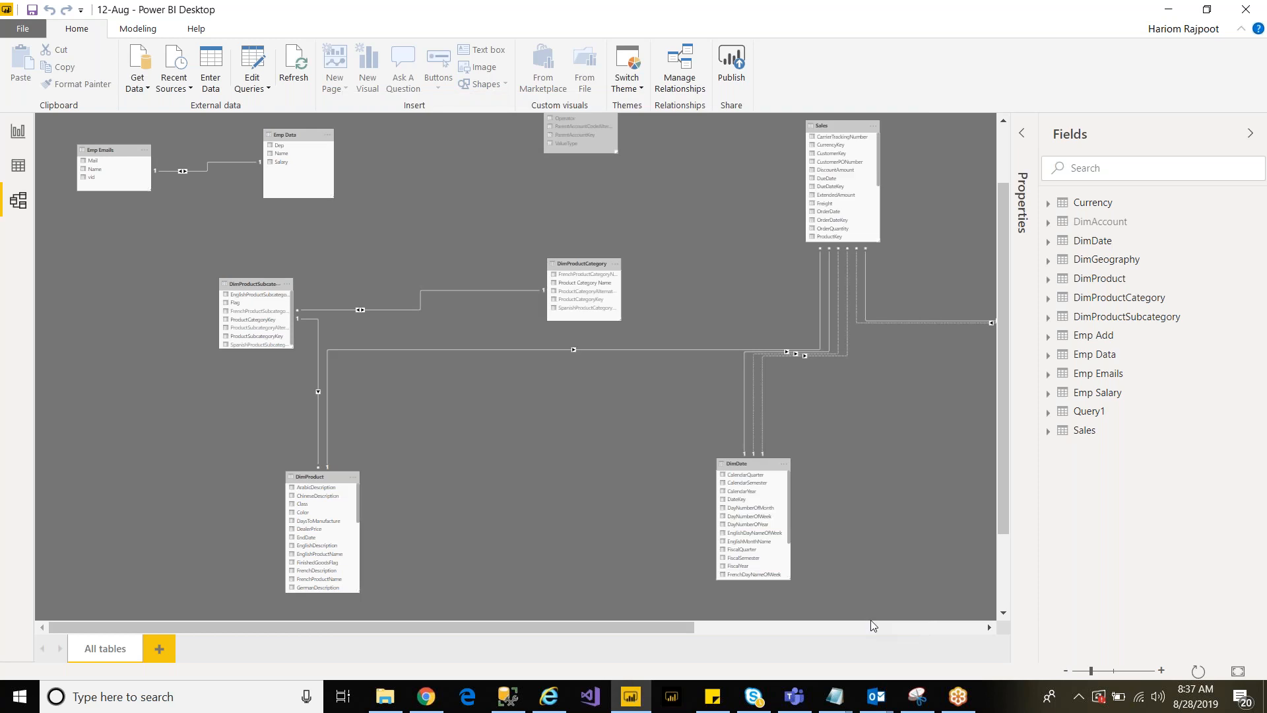
Step: Deactivate the DueDateKey relationship between Sales and DimDate and save the relationship settings
left_click(743, 409)
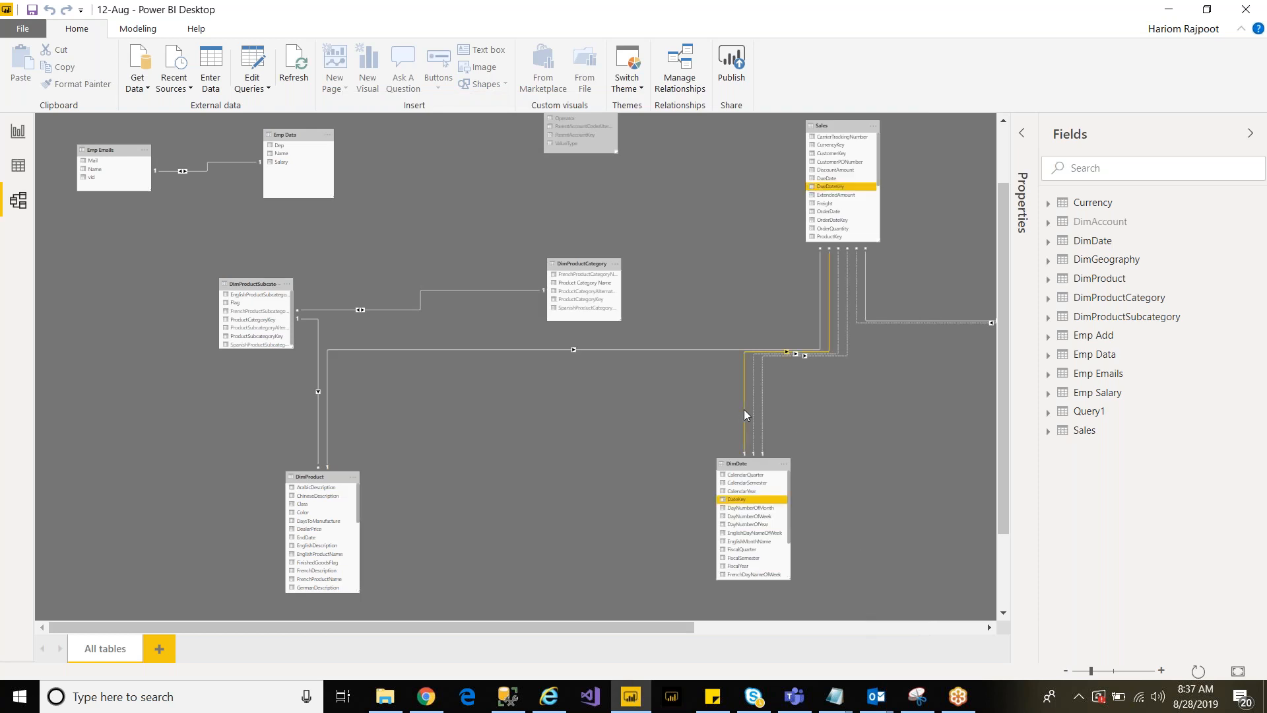
double_click(744, 409)
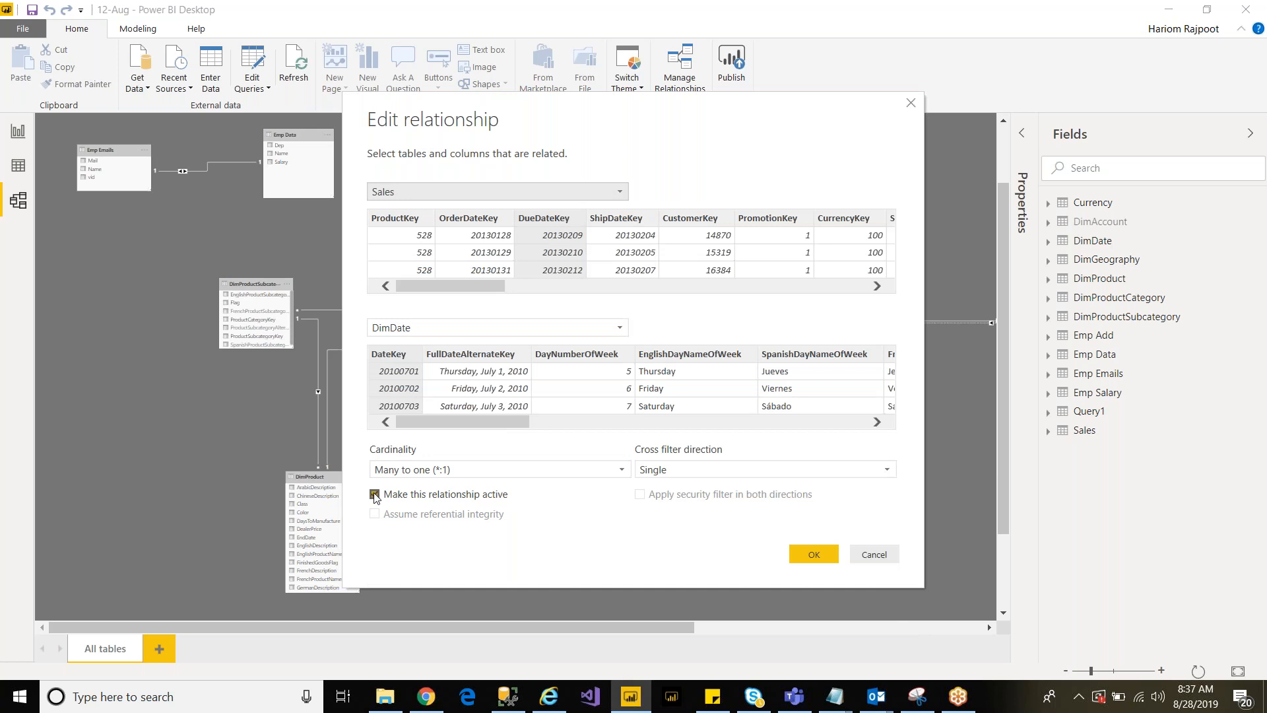
left_click(375, 496)
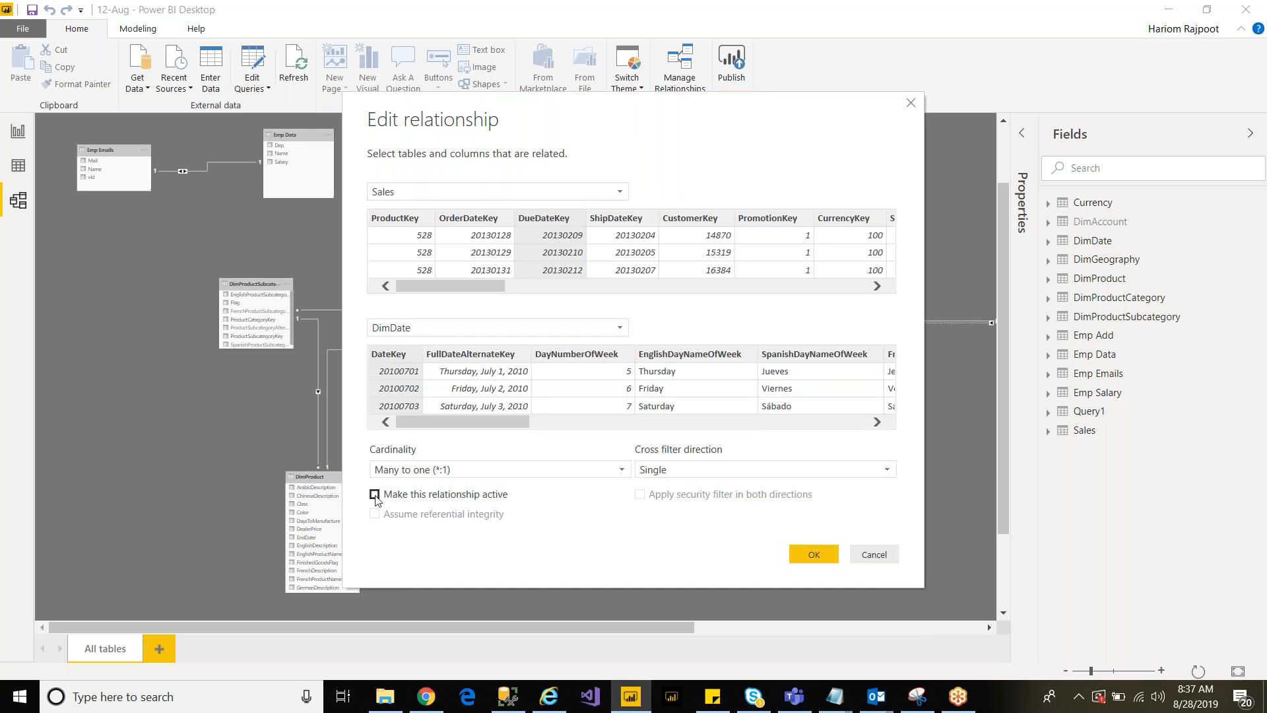
left_click(375, 495)
left_click(375, 495)
left_click(795, 554)
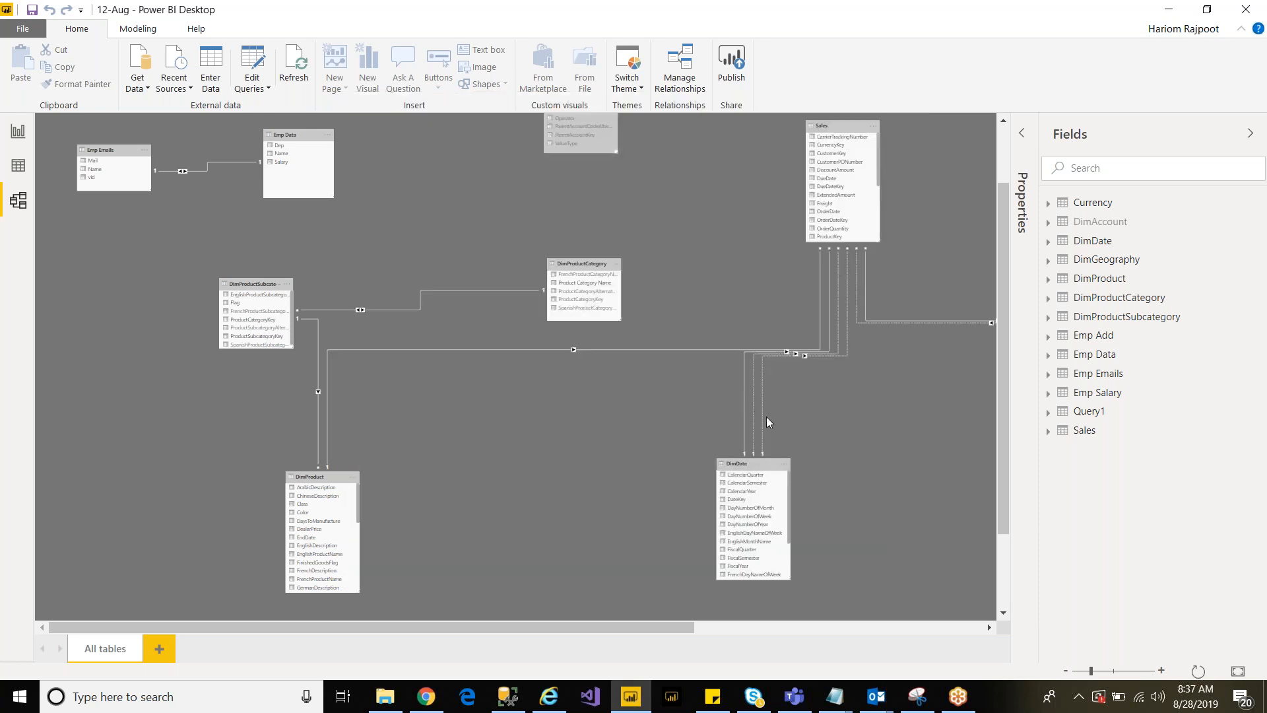
Step: Move the DimDate table up closer to the Sales table in the model diagram
left_click(746, 417)
left_click(776, 453)
left_click(1160, 671)
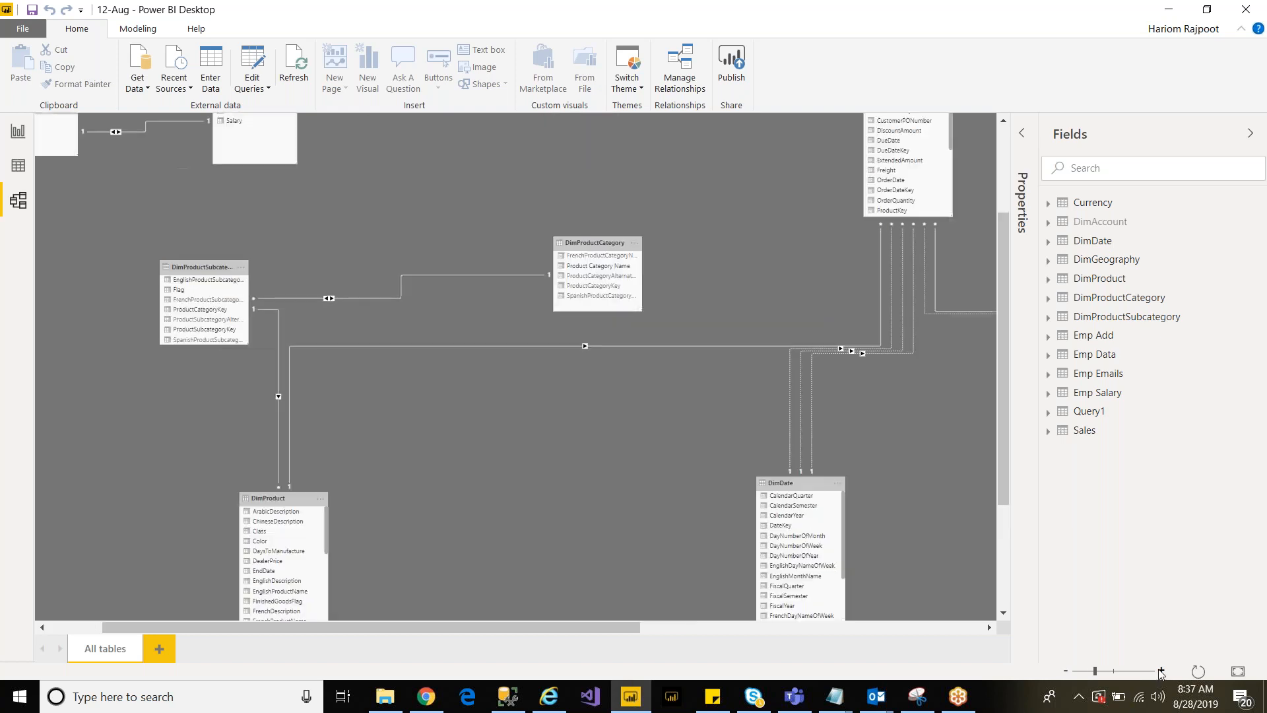
left_click(1160, 670)
left_click(1161, 671)
left_click_drag(517, 624, 760, 637)
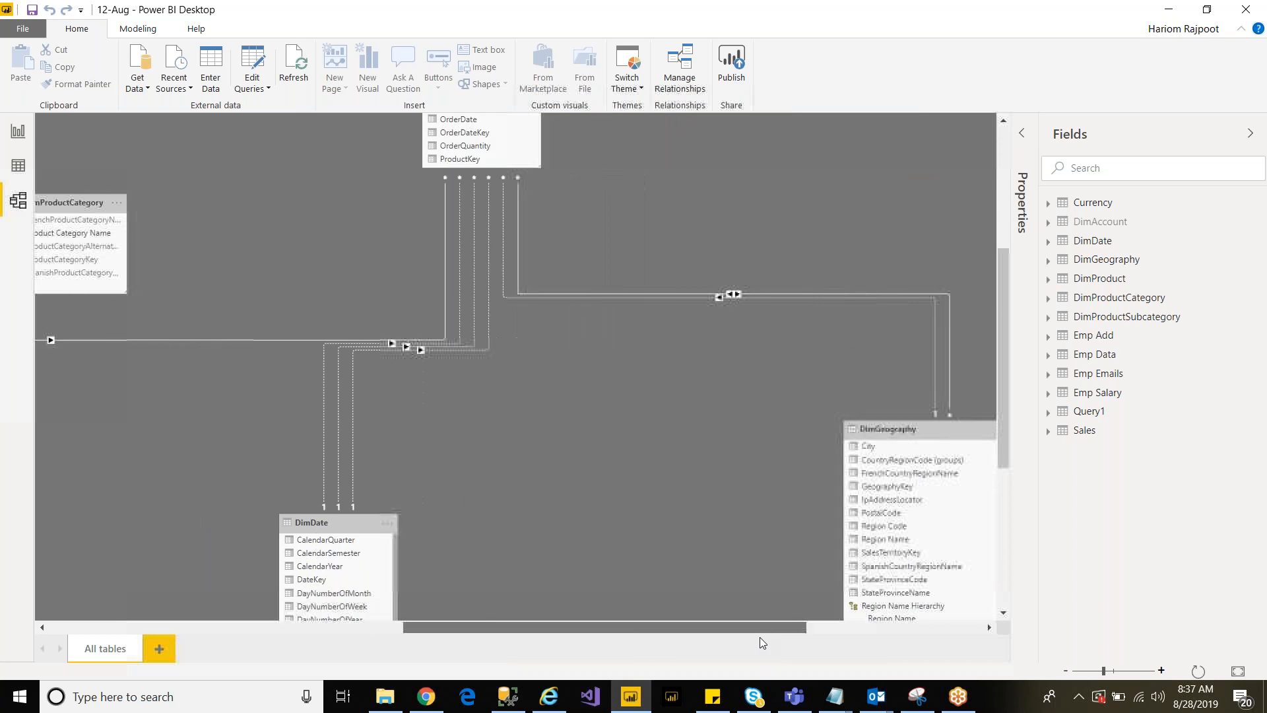
left_click(1160, 671)
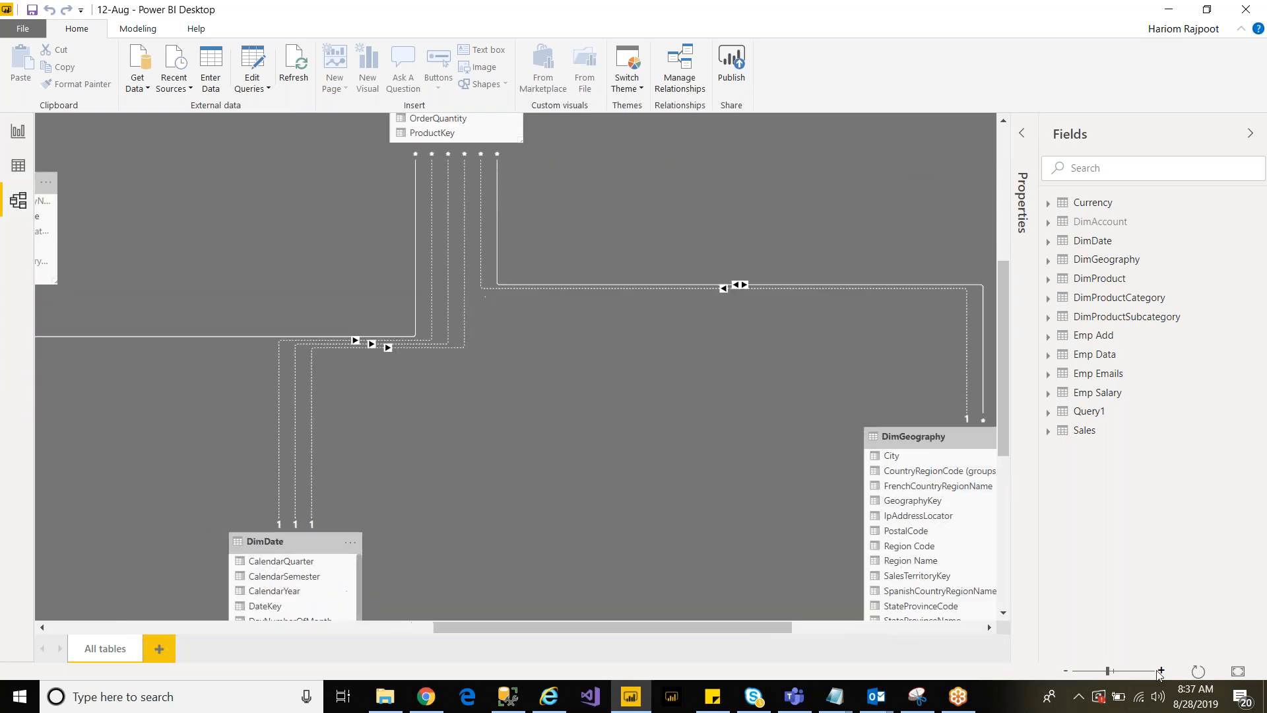
left_click(1160, 672)
left_click_drag(246, 563, 254, 438)
Step: Make the OrderDateKey relationship between Sales and DimDate active and save the relationship settings
left_click(440, 266)
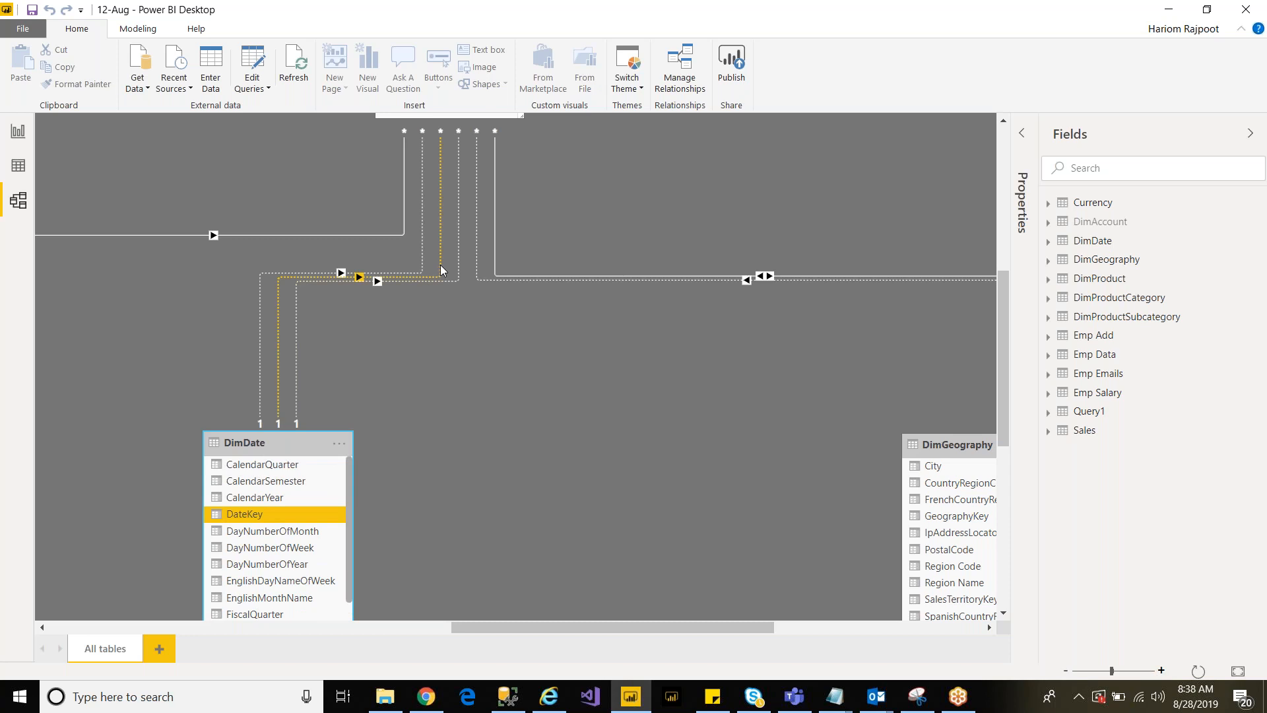
double_click(439, 271)
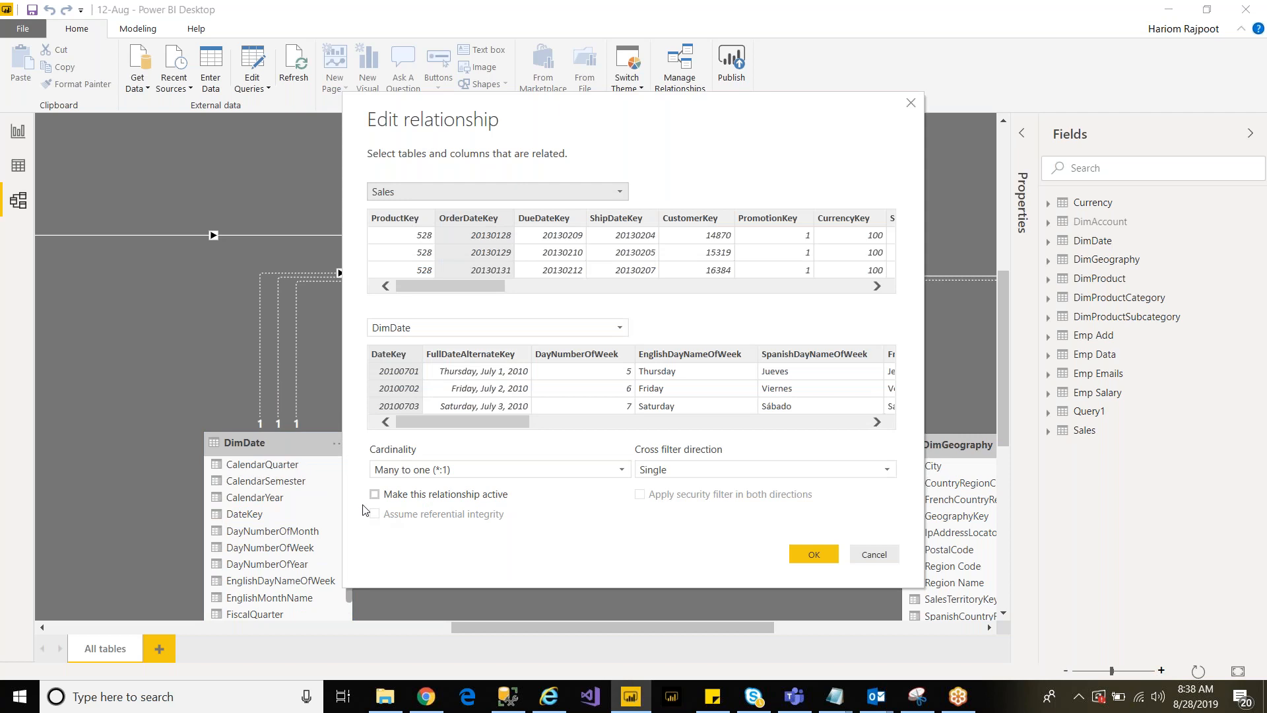
left_click(375, 496)
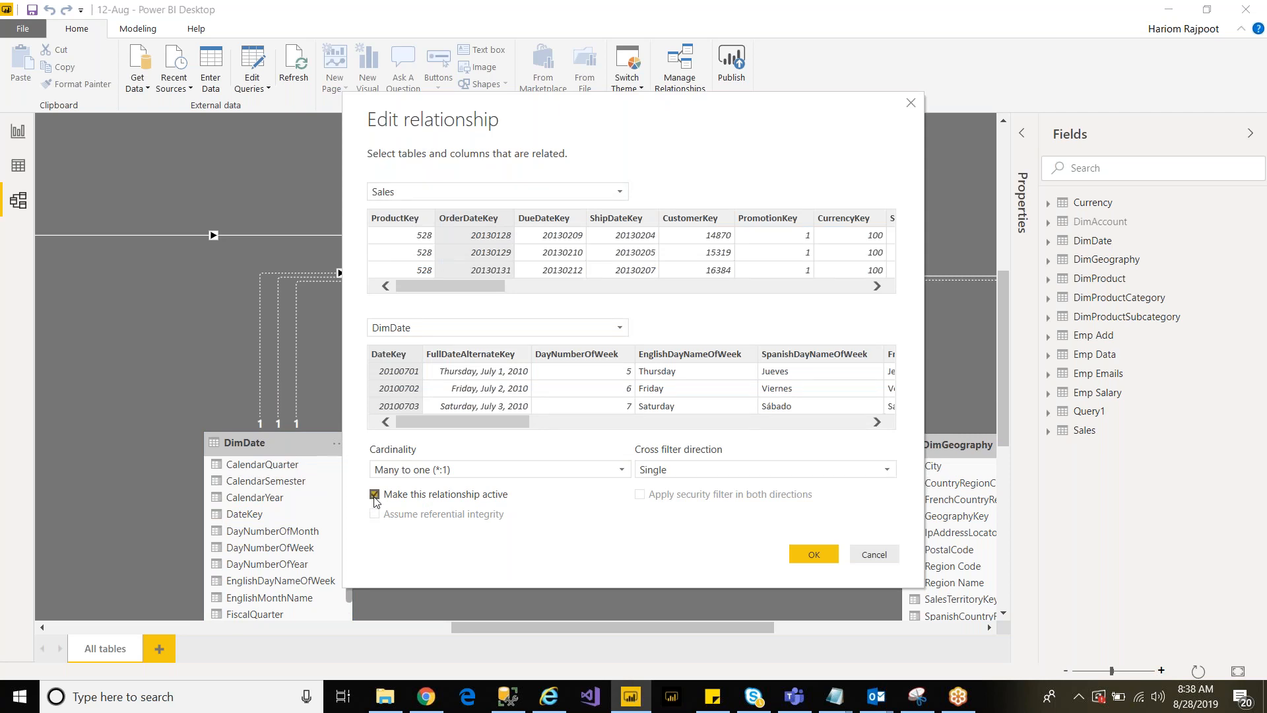
left_click(803, 553)
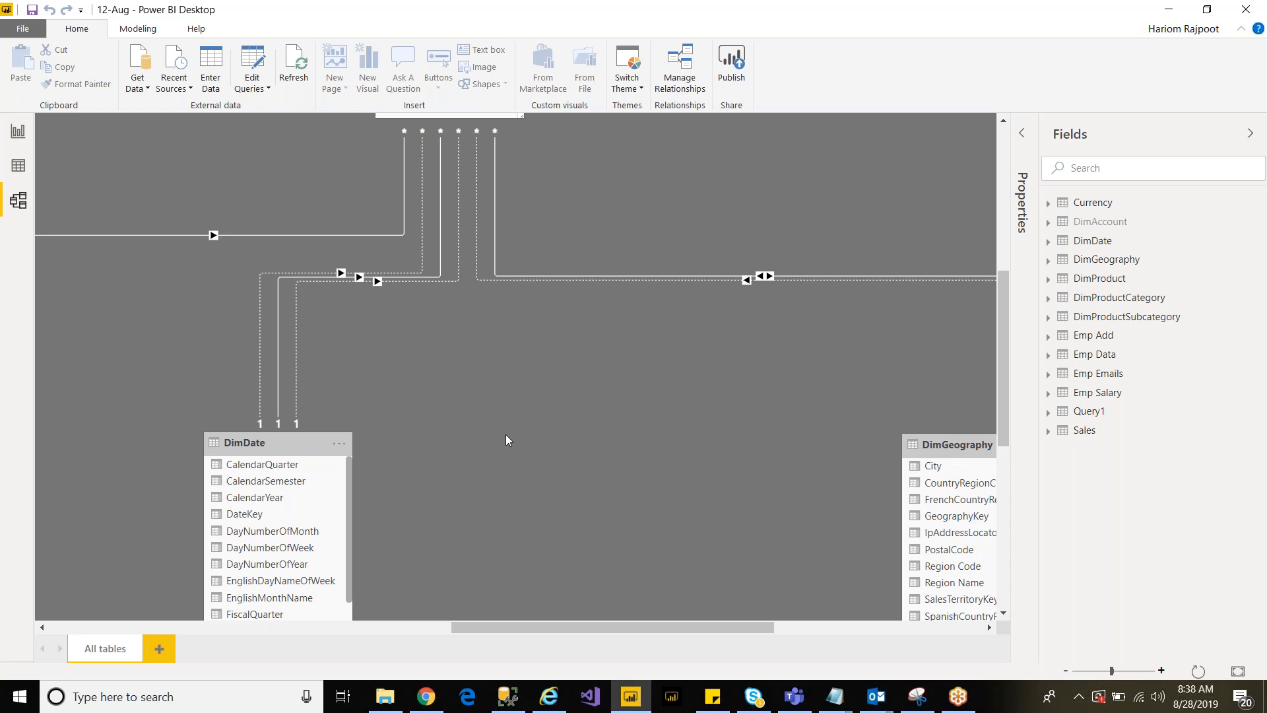
Step: Spread out the Sales, DimDate and DimGeography tables, with Sales higher and the two dimension tables lower in the diagram
left_click(1068, 671)
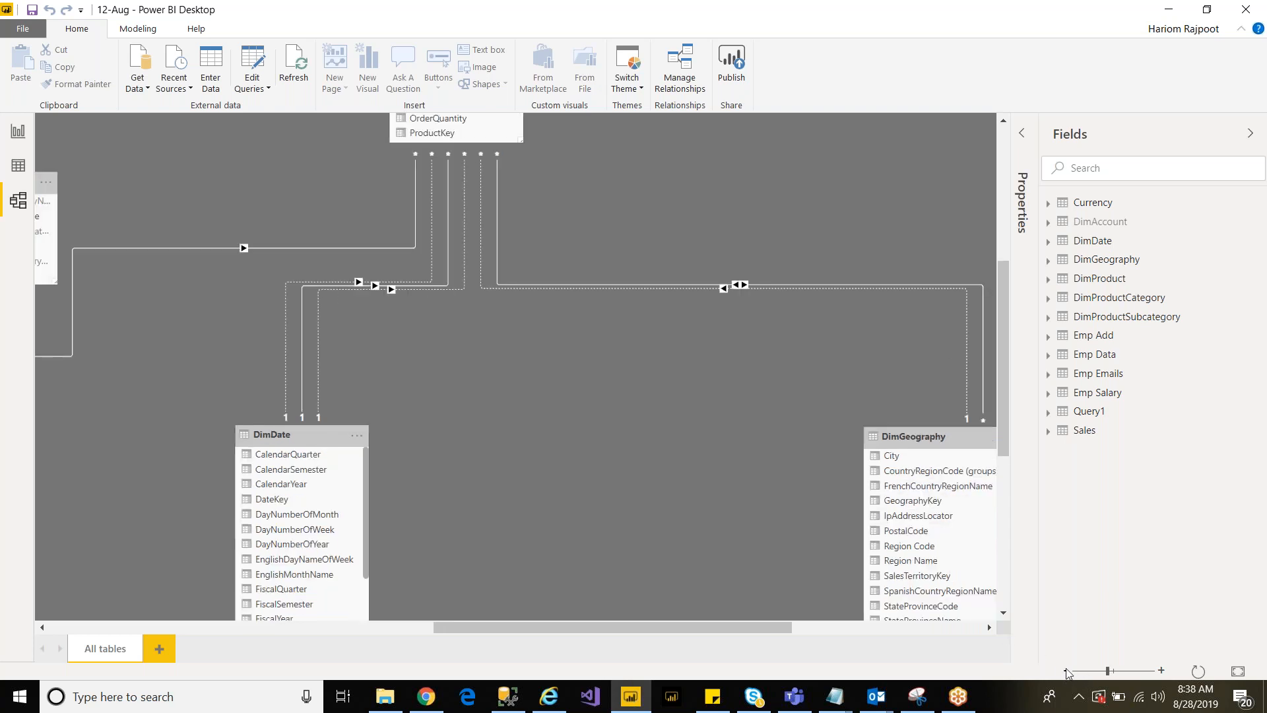
left_click(1067, 670)
left_click(1068, 671)
left_click(1067, 670)
left_click(1067, 671)
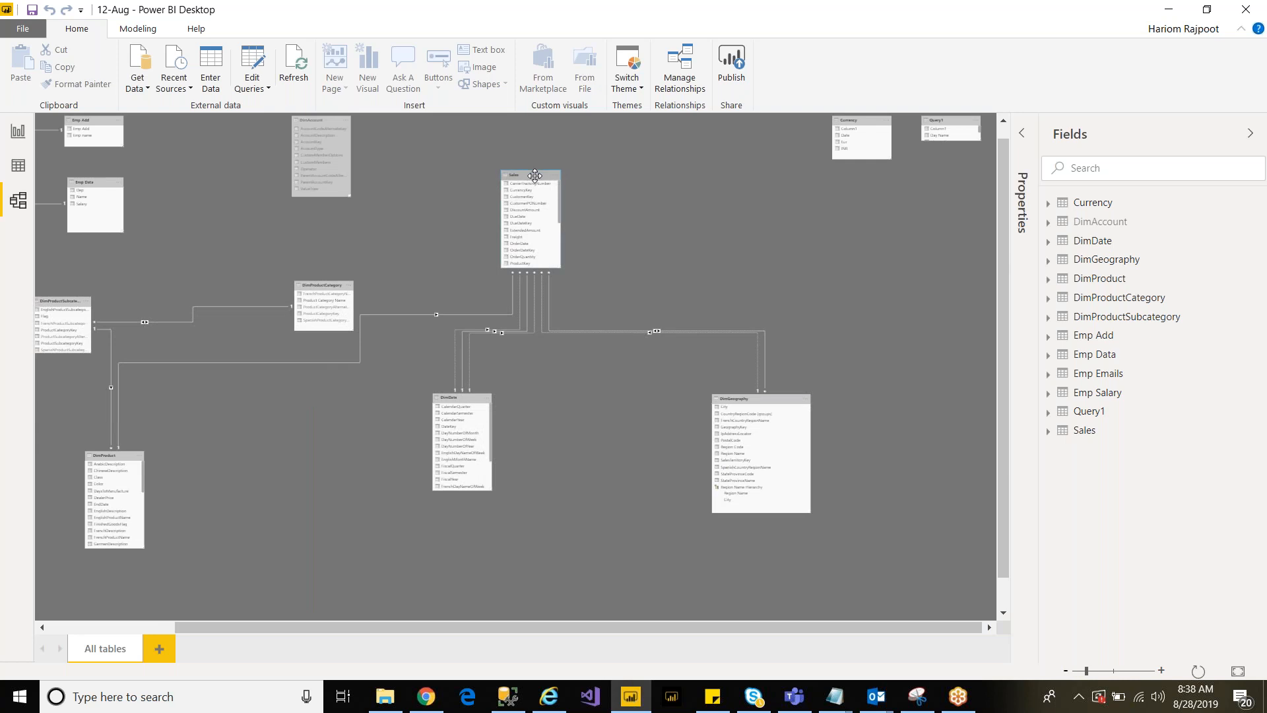
left_click_drag(532, 175, 624, 161)
left_click_drag(458, 435, 443, 546)
left_click_drag(737, 398, 668, 471)
Step: Move the DimProductCategory, DimProductSubcategory and DimProduct tables closer to the Sales table
left_click_drag(323, 286, 446, 207)
left_click_drag(53, 301, 291, 271)
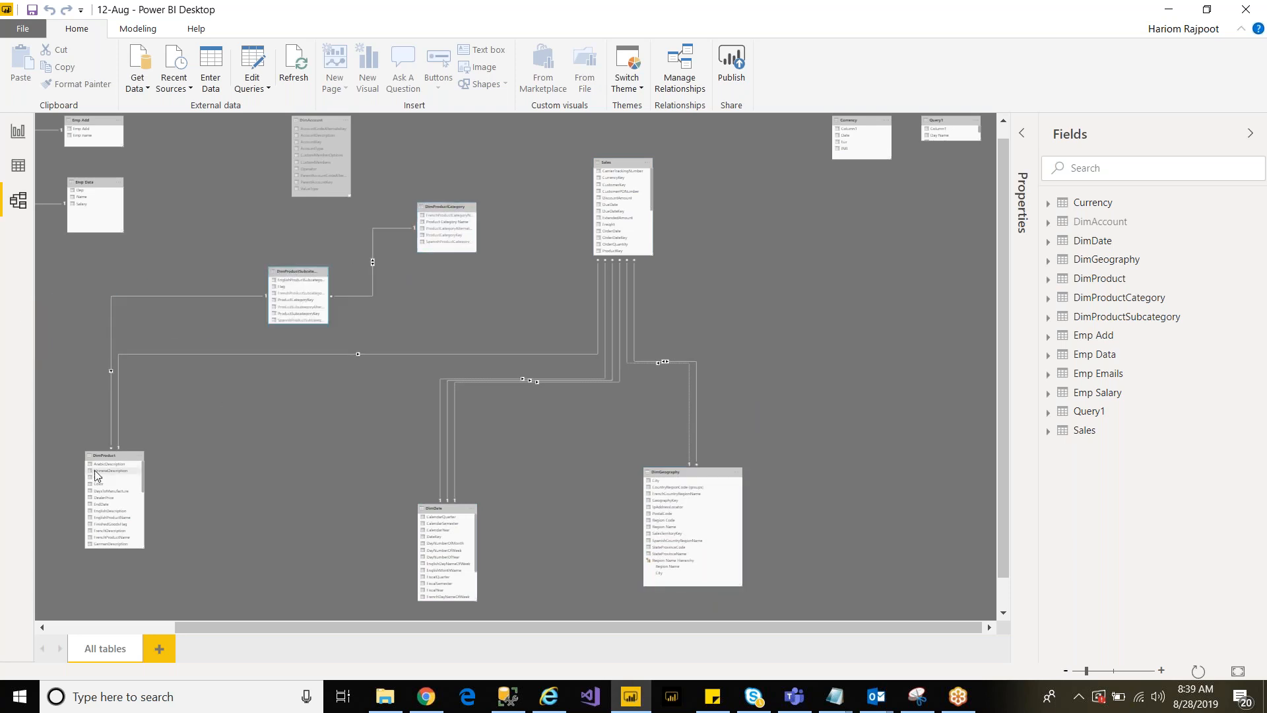
left_click_drag(104, 455, 284, 447)
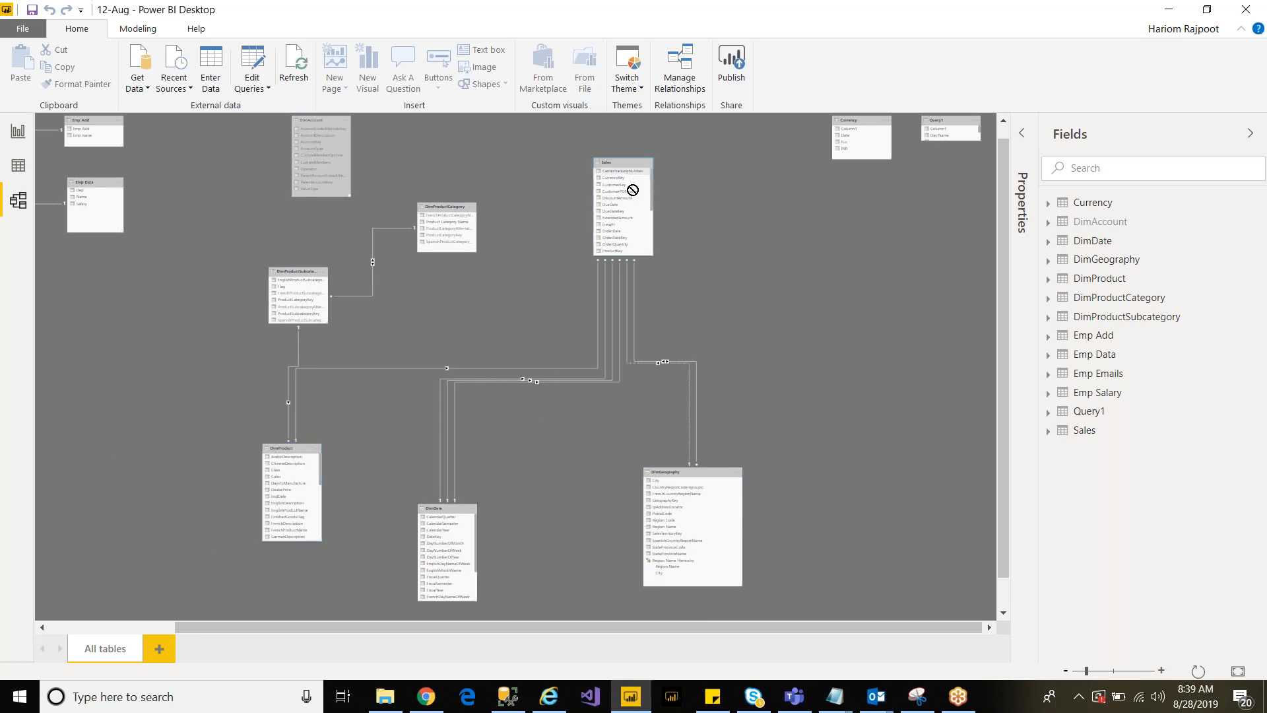
Step: Move Sales down to the centre of the diagram, with DimGeography to its lower right and DimDate directly below
left_click_drag(644, 191, 655, 294)
left_click_drag(689, 471, 852, 434)
left_click_drag(456, 508, 663, 550)
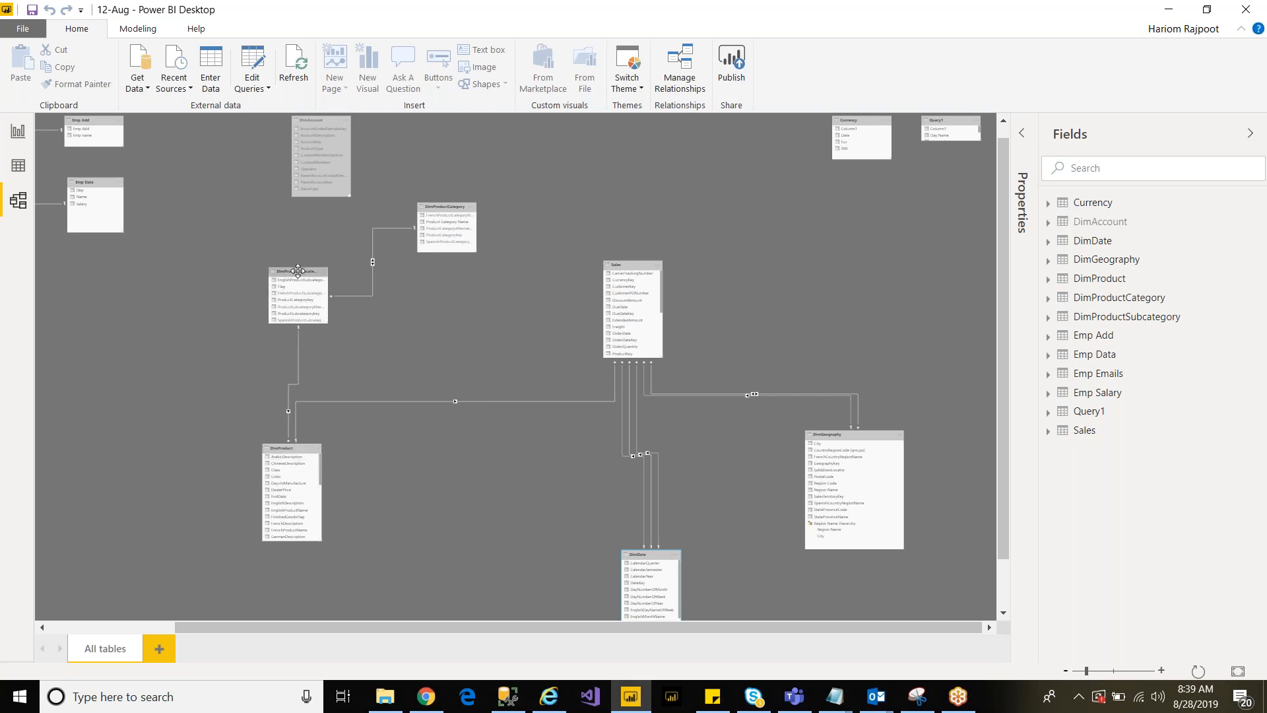
Step: Enlarge the DimProductSubcategory and DimProductCategory tables to show their full field lists, and place DimProductCategory between DimProductSubcategory and Sales
left_click(298, 322)
left_click_drag(324, 328, 369, 383)
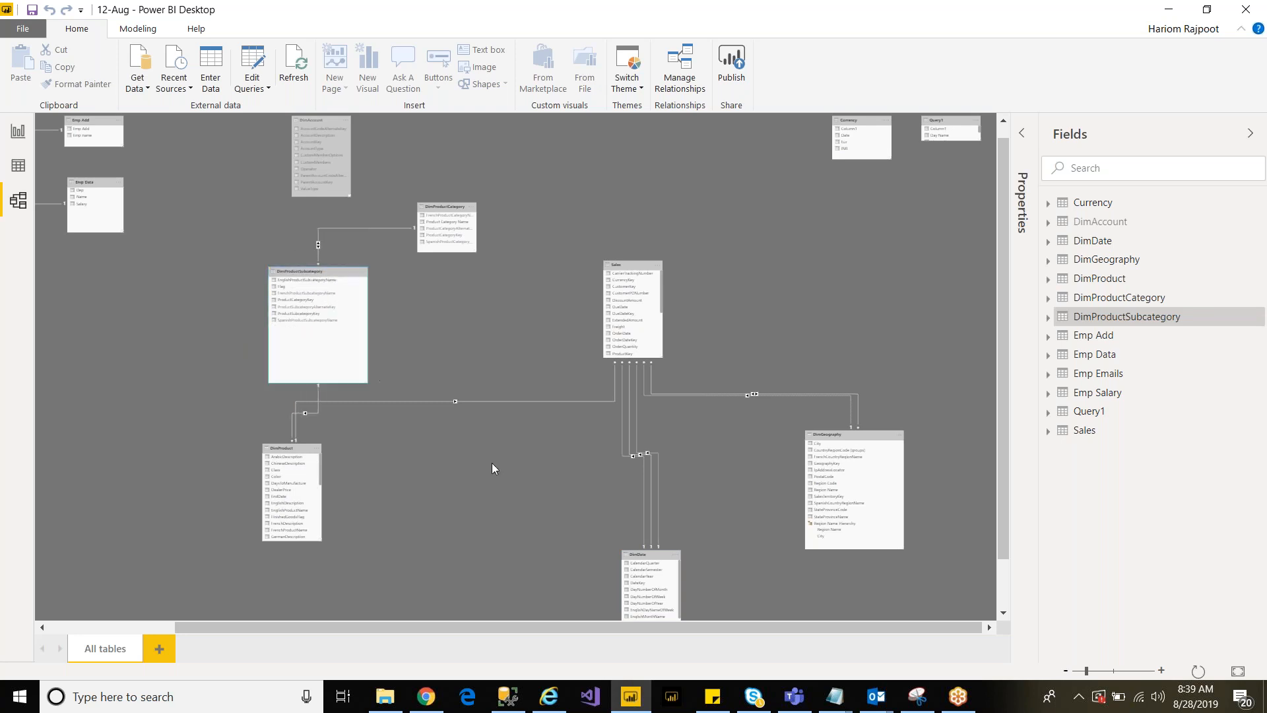
left_click(492, 464)
left_click(1111, 671)
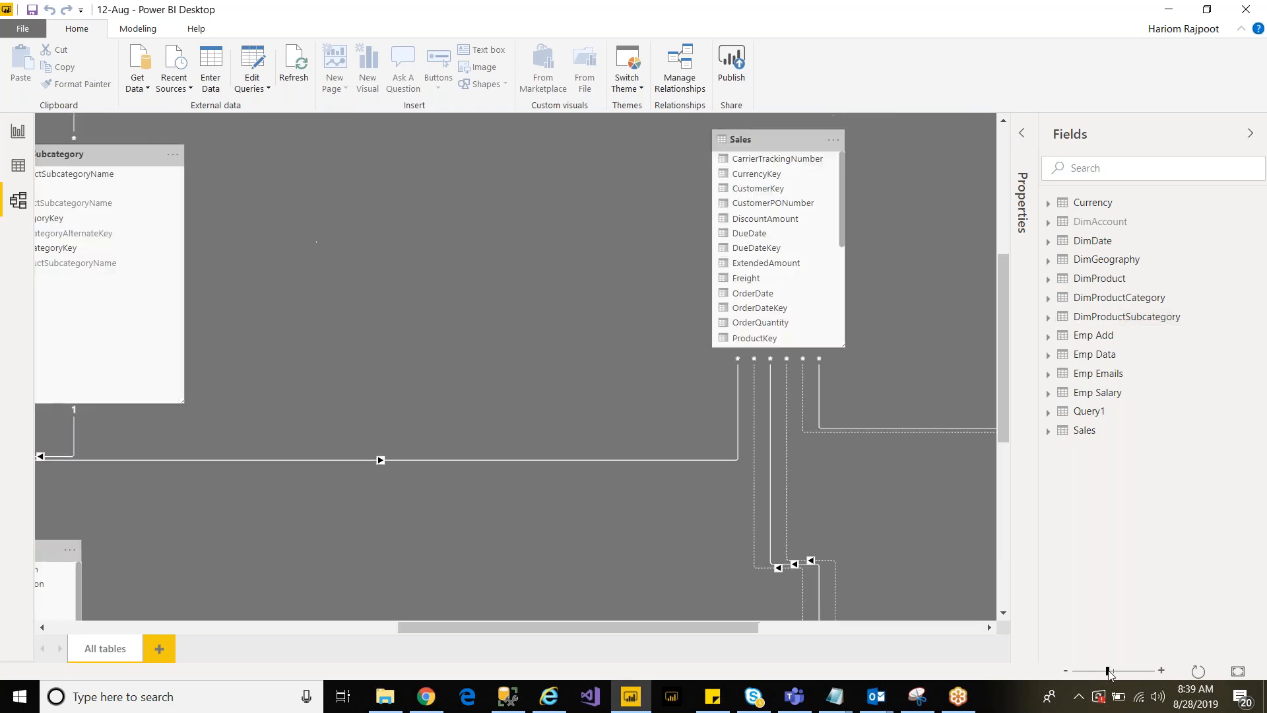
left_click(1100, 672)
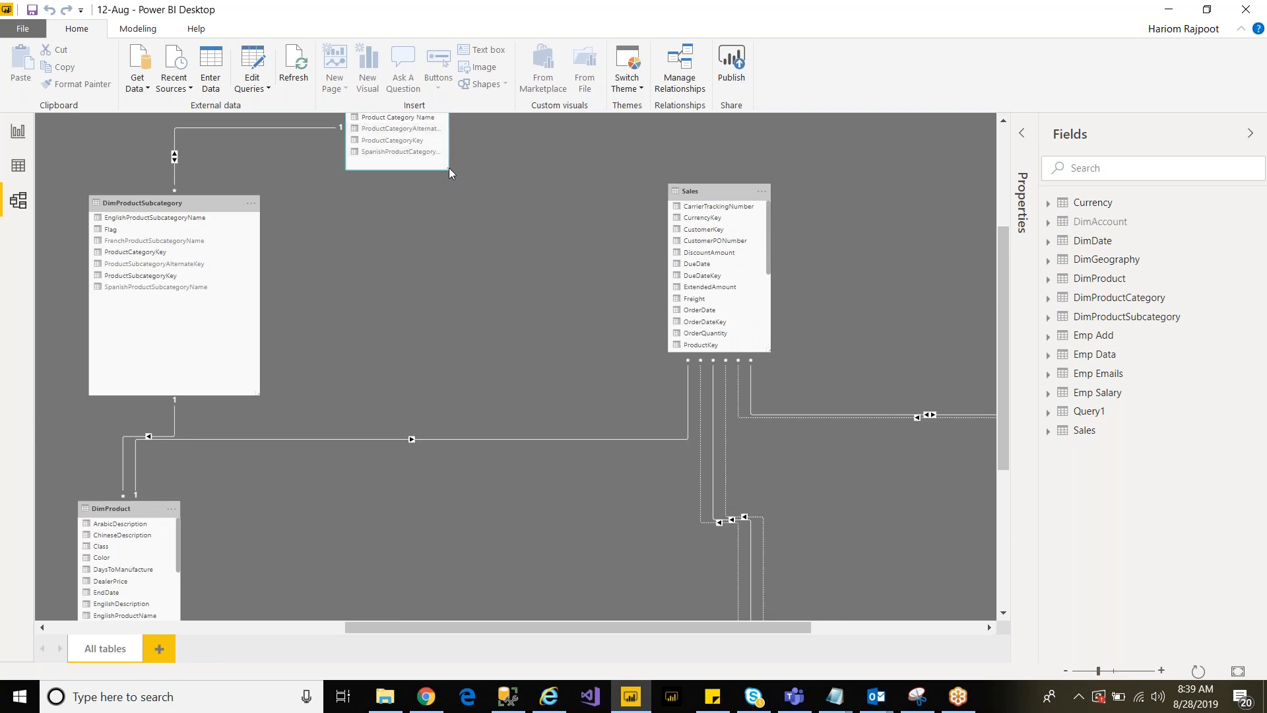
left_click_drag(447, 169, 472, 266)
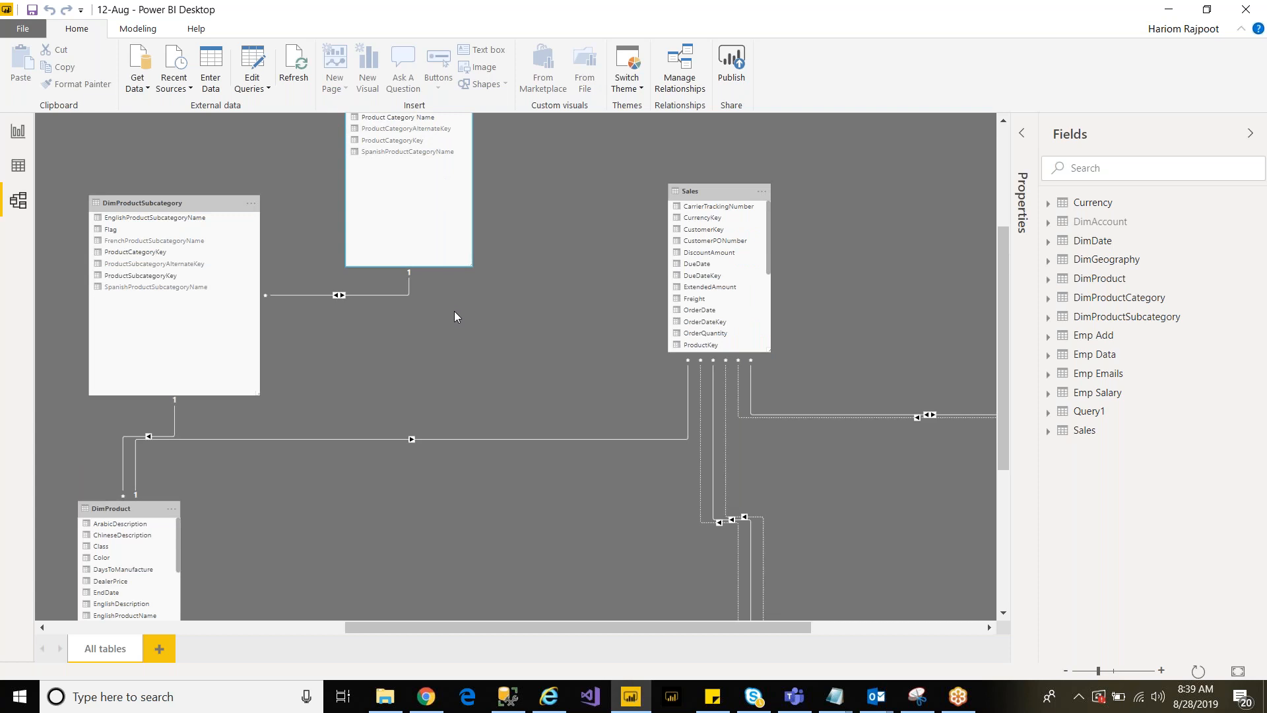
left_click_drag(1002, 330, 997, 300)
left_click_drag(419, 157, 451, 223)
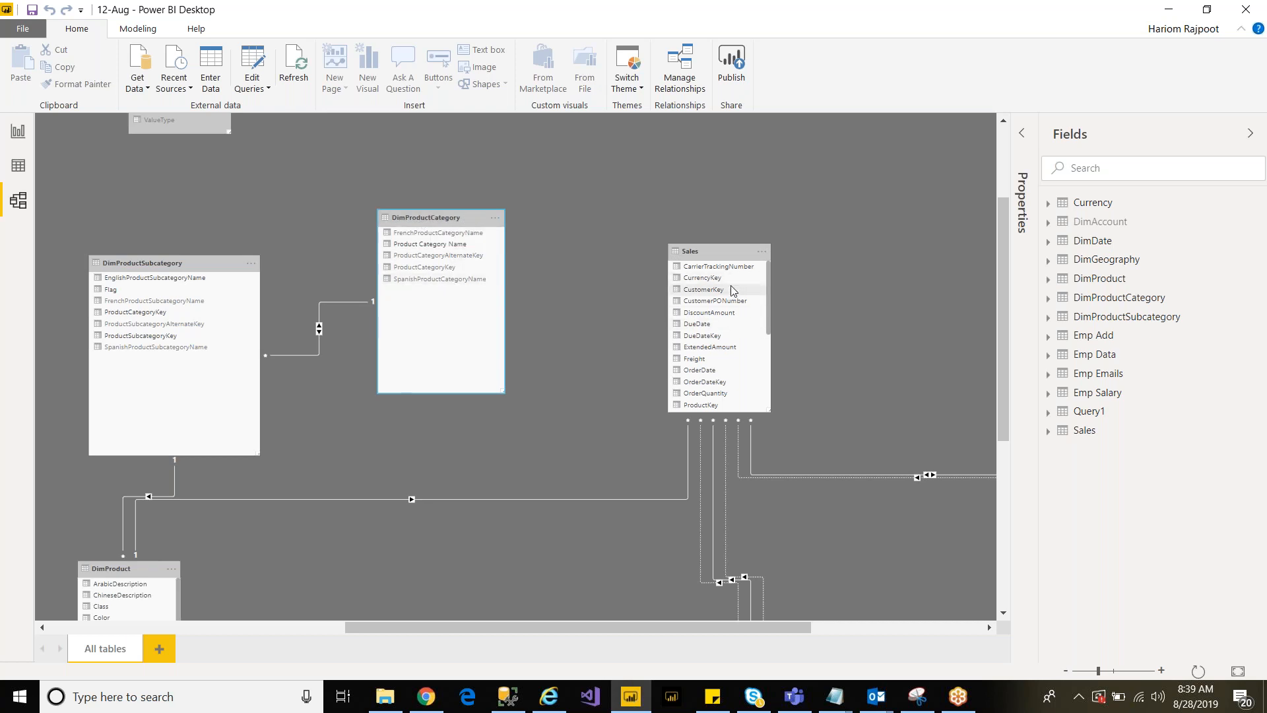
Step: Enlarge the Sales table and create a relationship from DimProductCategory's ProductCategoryKey to Sales' ProductKey
left_click_drag(708, 255, 715, 205)
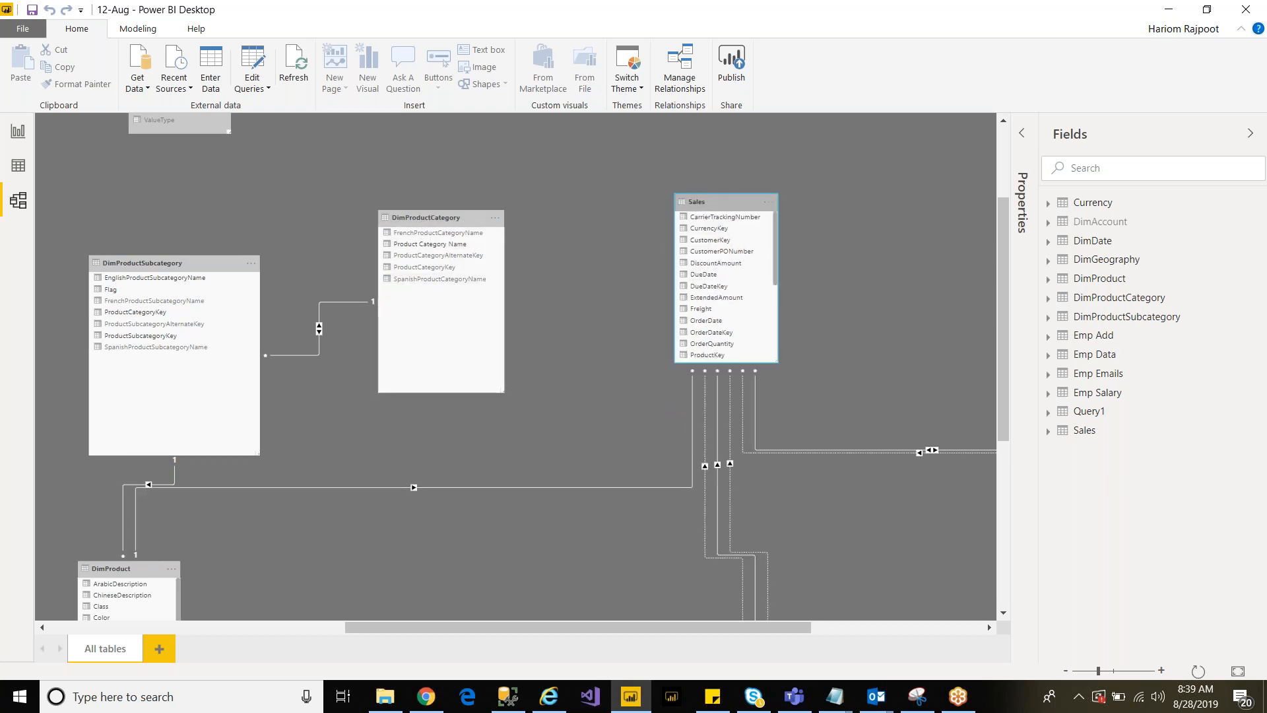
left_click_drag(772, 361, 835, 467)
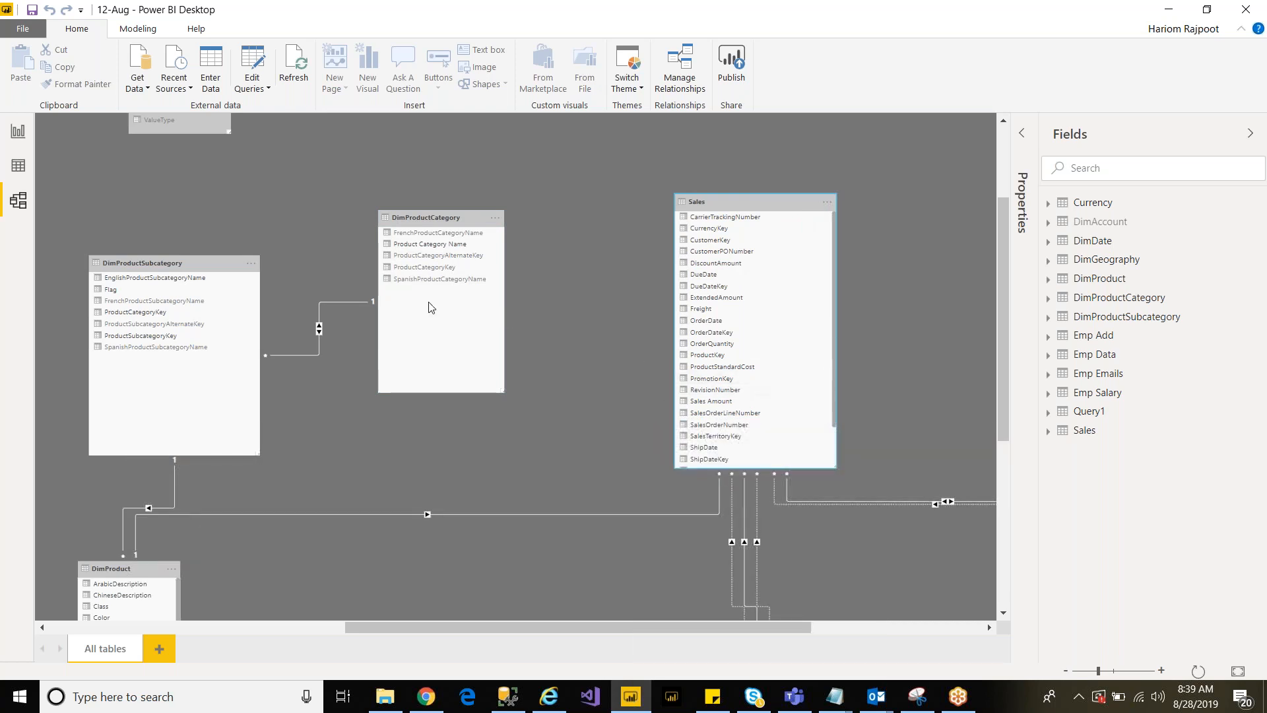
left_click_drag(415, 274, 706, 360)
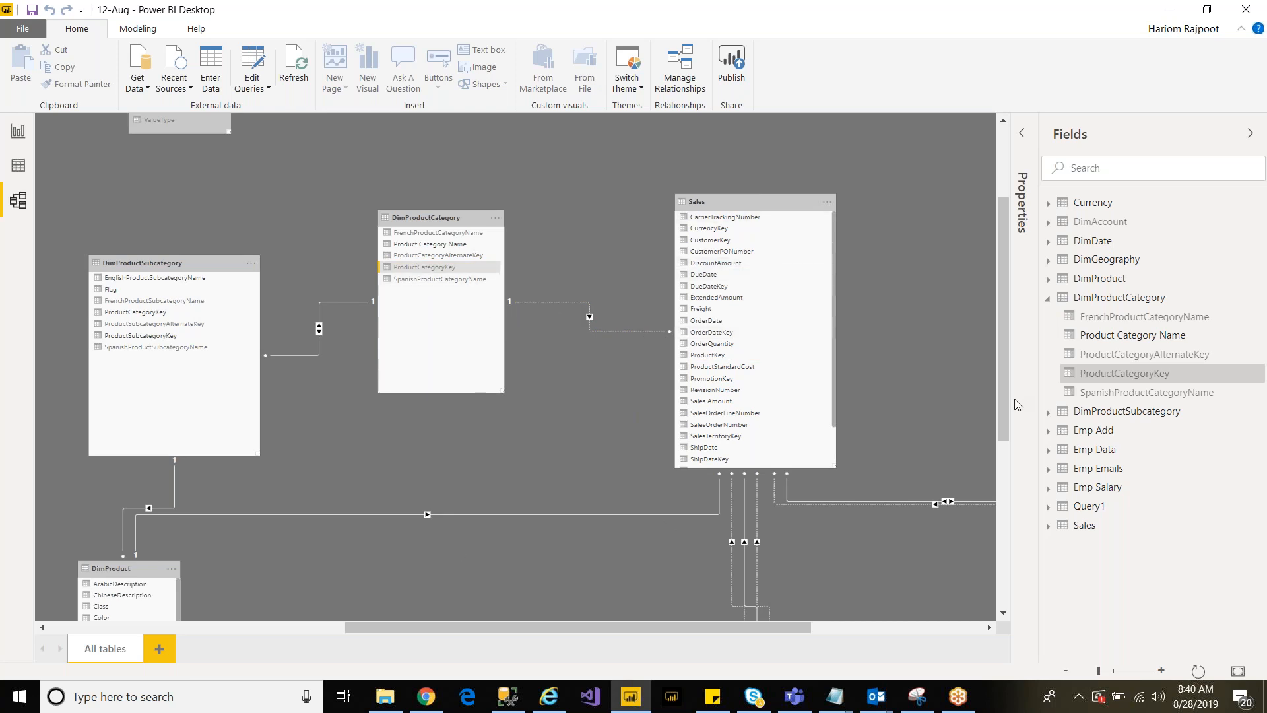
Step: Arrange DimProduct below DimProductCategory and move DimProductSubcategory down beside them so the indirect path to Sales is easy to follow
left_click_drag(1005, 407, 1008, 486)
left_click_drag(112, 395, 400, 326)
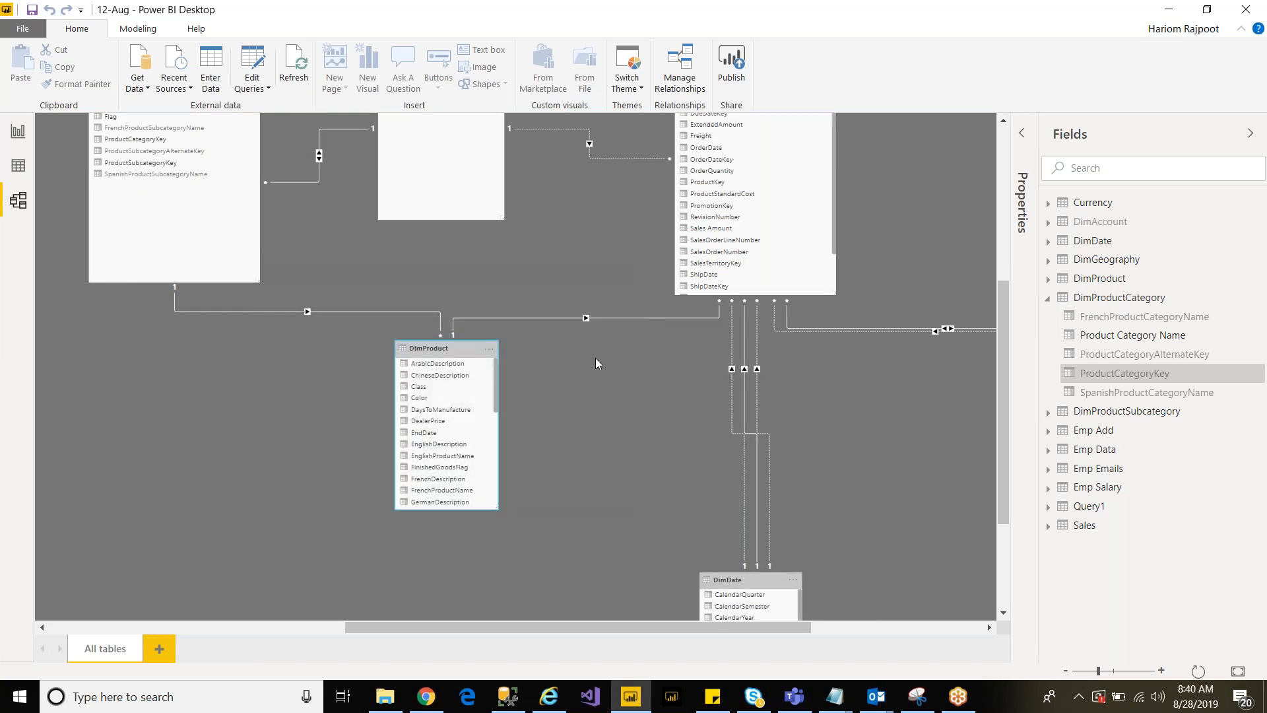
left_click(559, 320)
left_click_drag(1004, 375, 1001, 333)
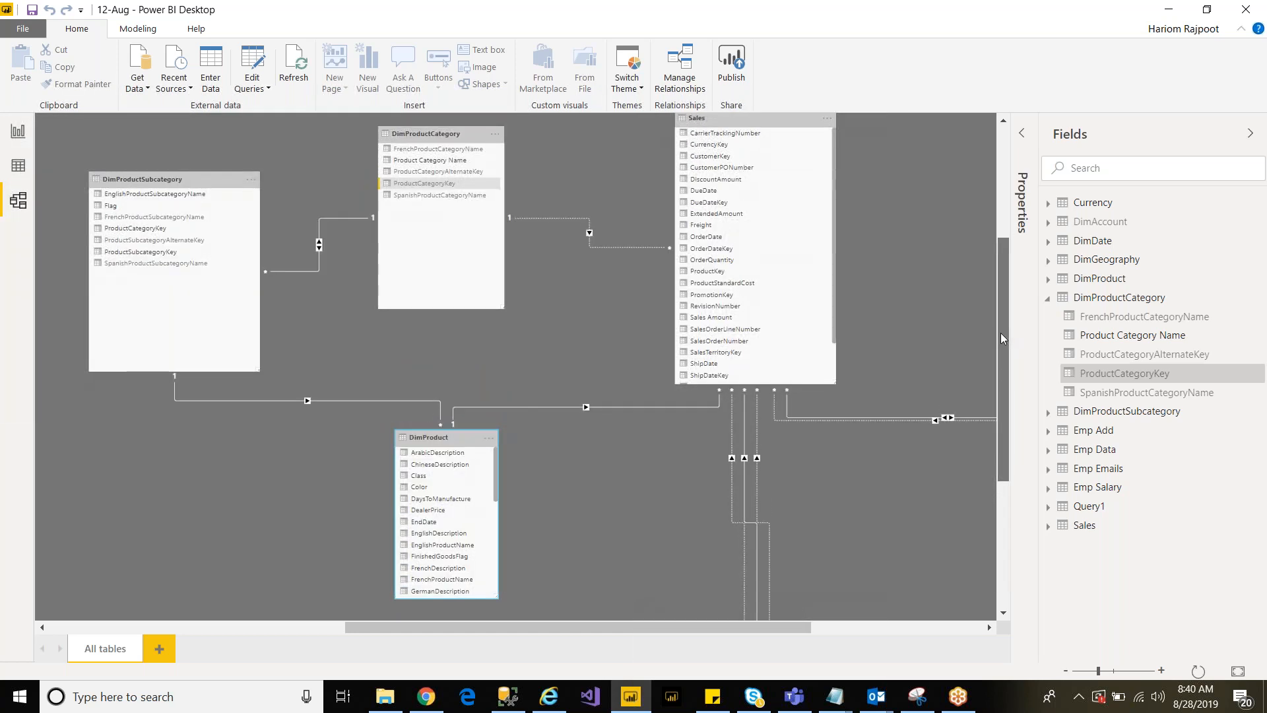
left_click(609, 248)
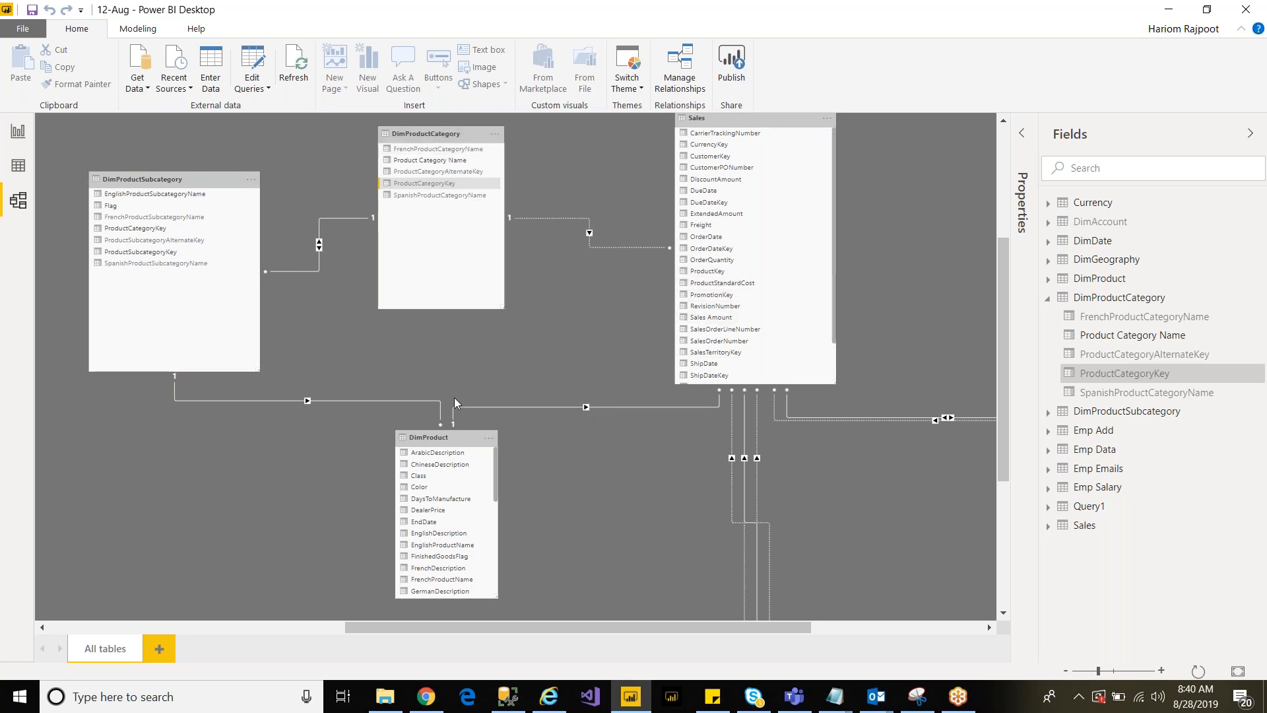
left_click_drag(457, 439, 457, 450)
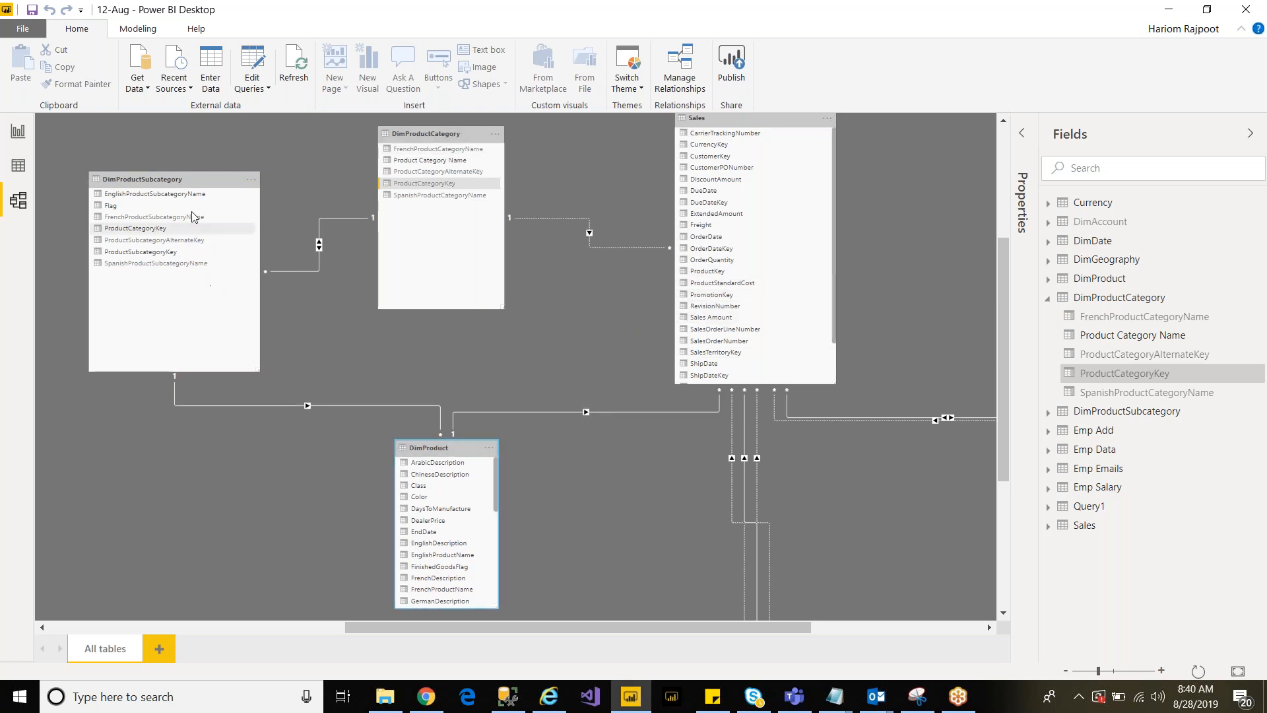
left_click_drag(224, 219, 273, 300)
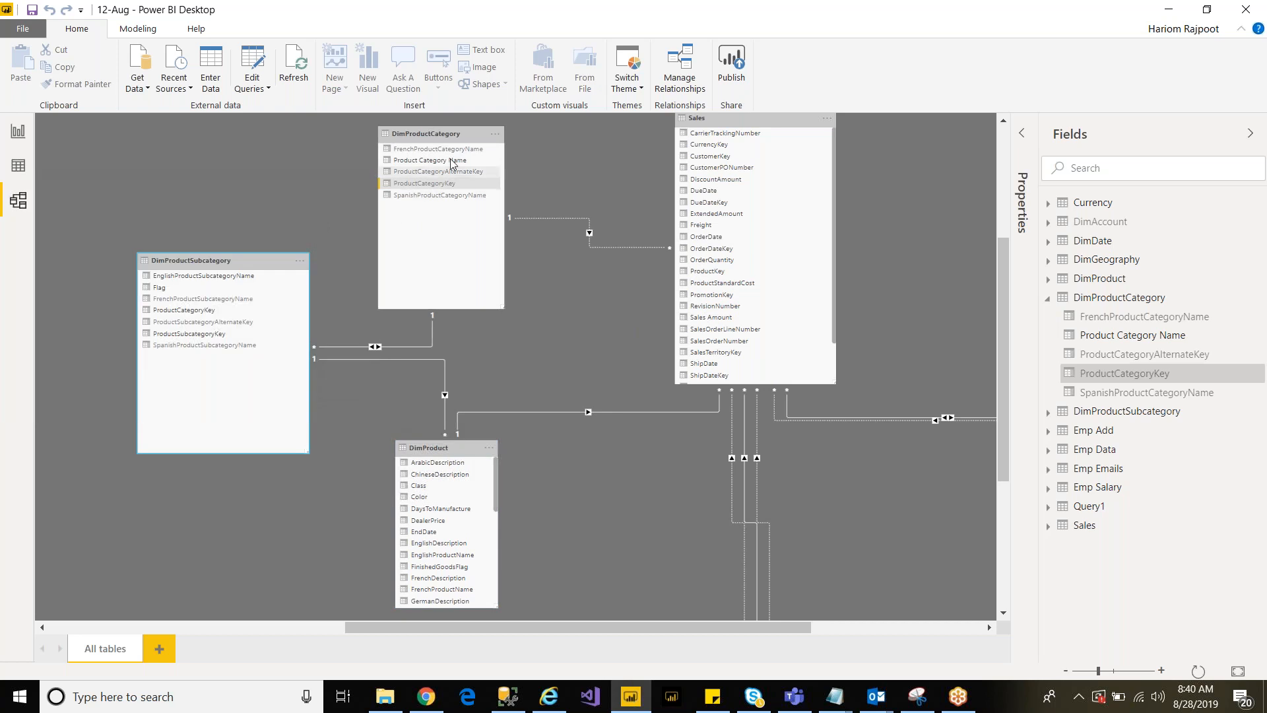
Step: Try to make the relationship between Sales and DimProductCategory active, and cancel the edit
left_click_drag(1005, 276, 1005, 250)
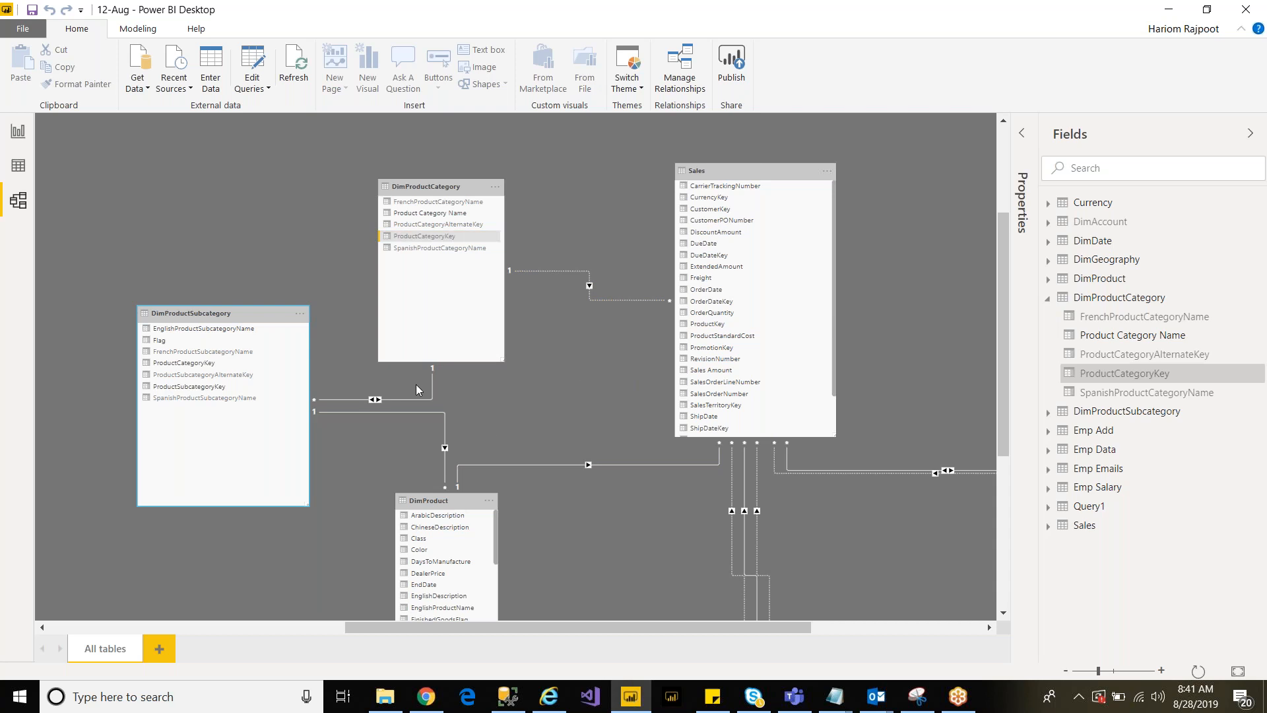
double_click(600, 300)
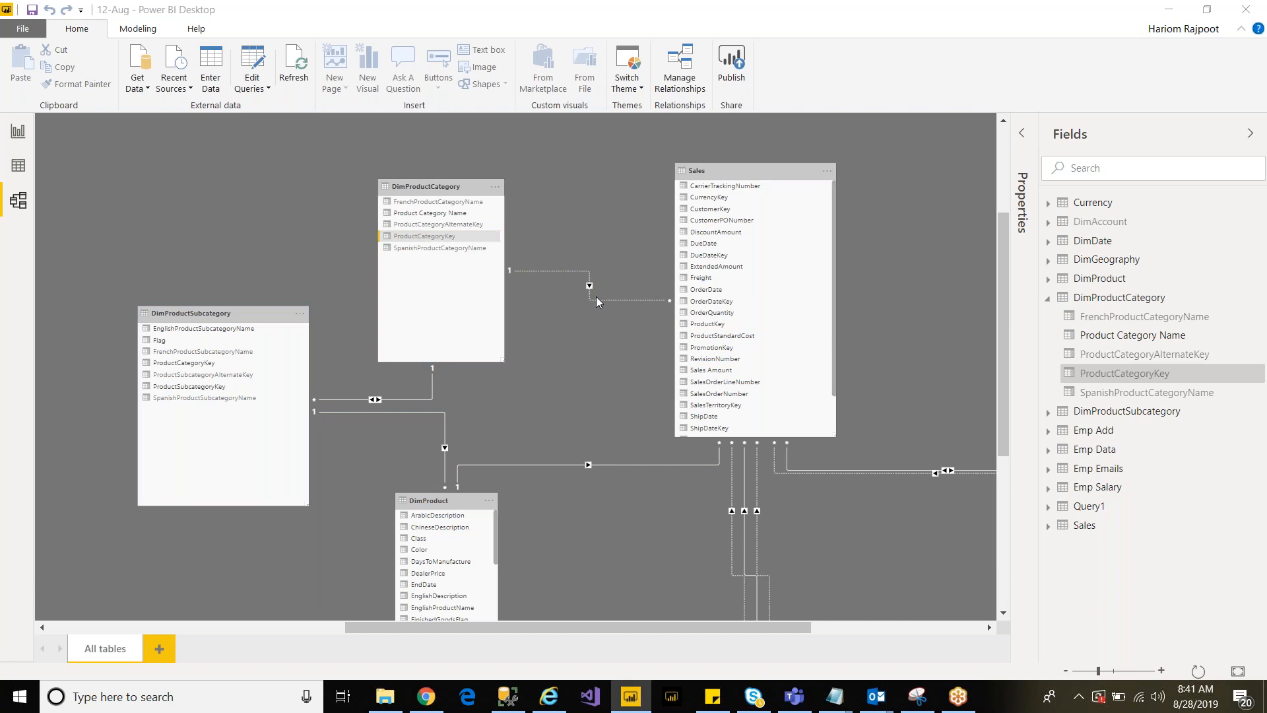
left_click(375, 495)
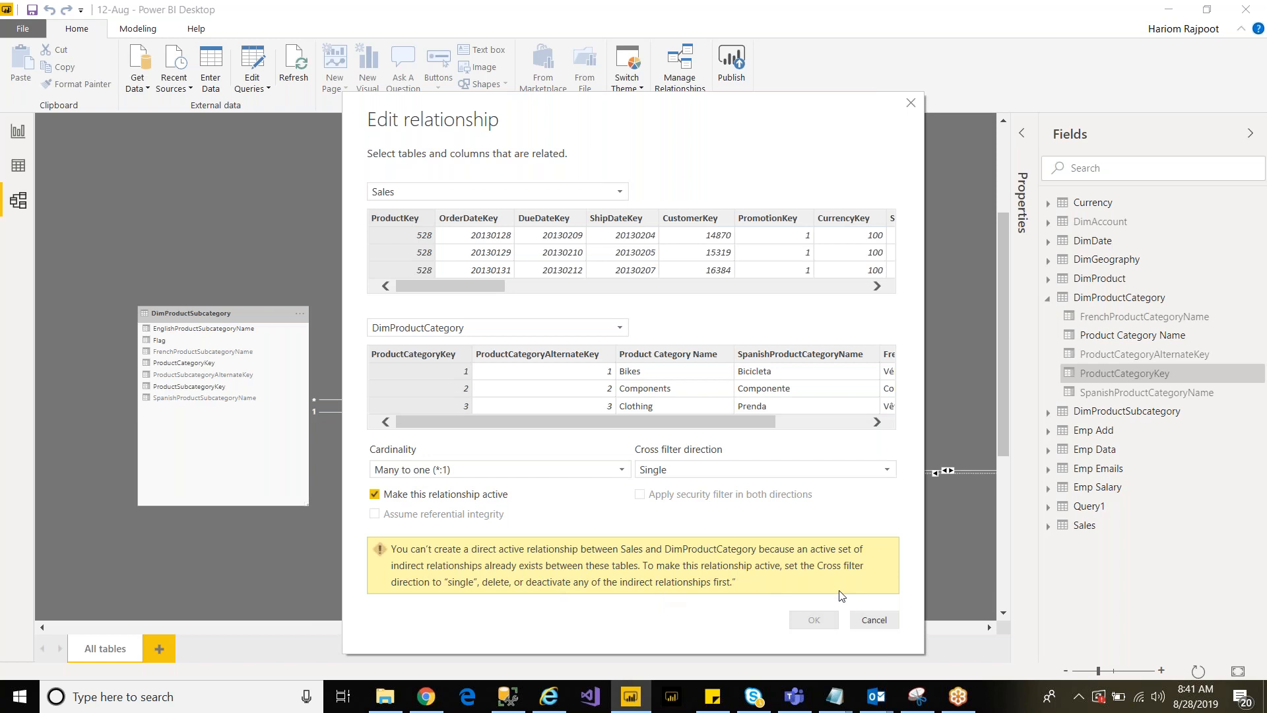
left_click(865, 621)
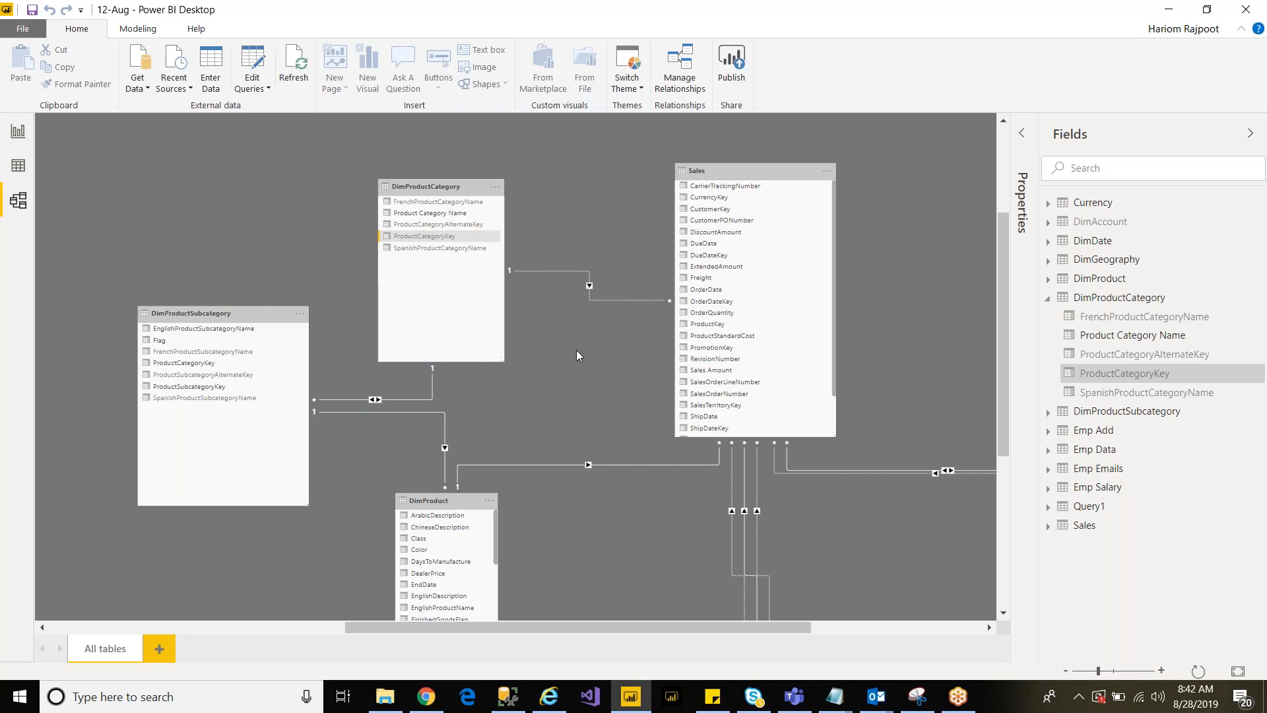
Step: On the Product report page, filter Product Category Name to Bikes and open the EnglishProductSubcategoryName slicer's list
left_click(18, 167)
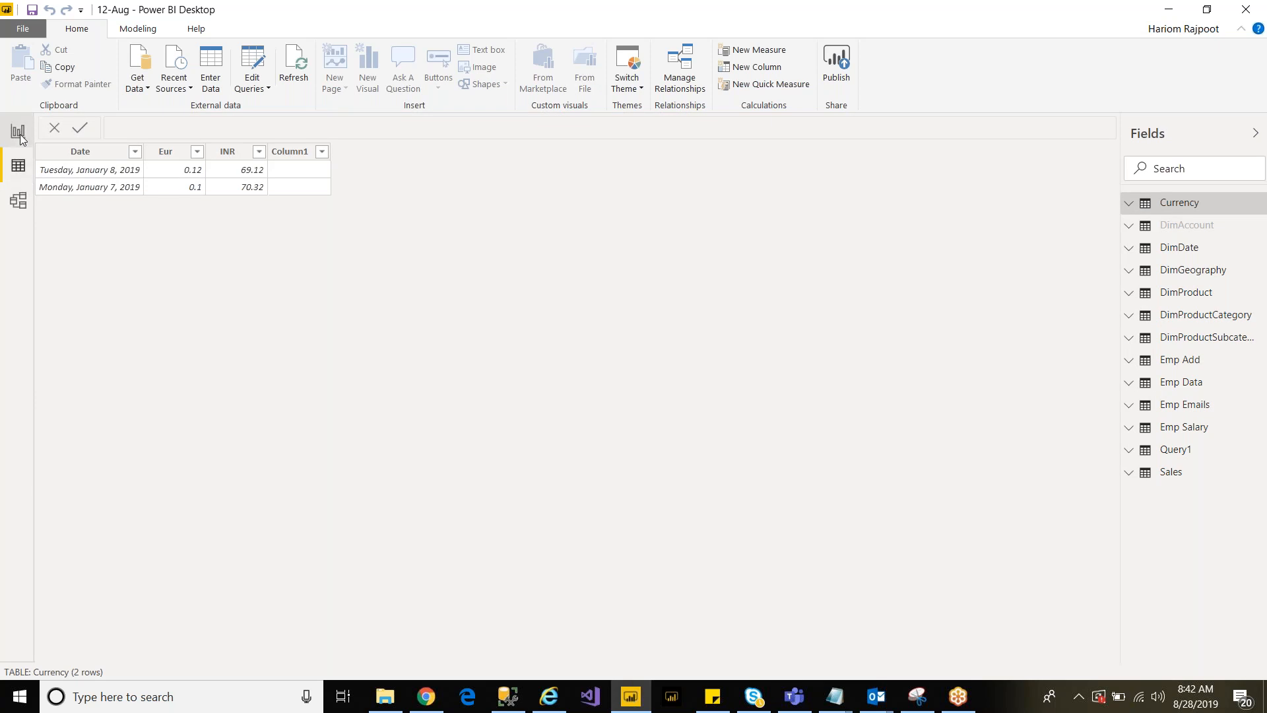
left_click(18, 133)
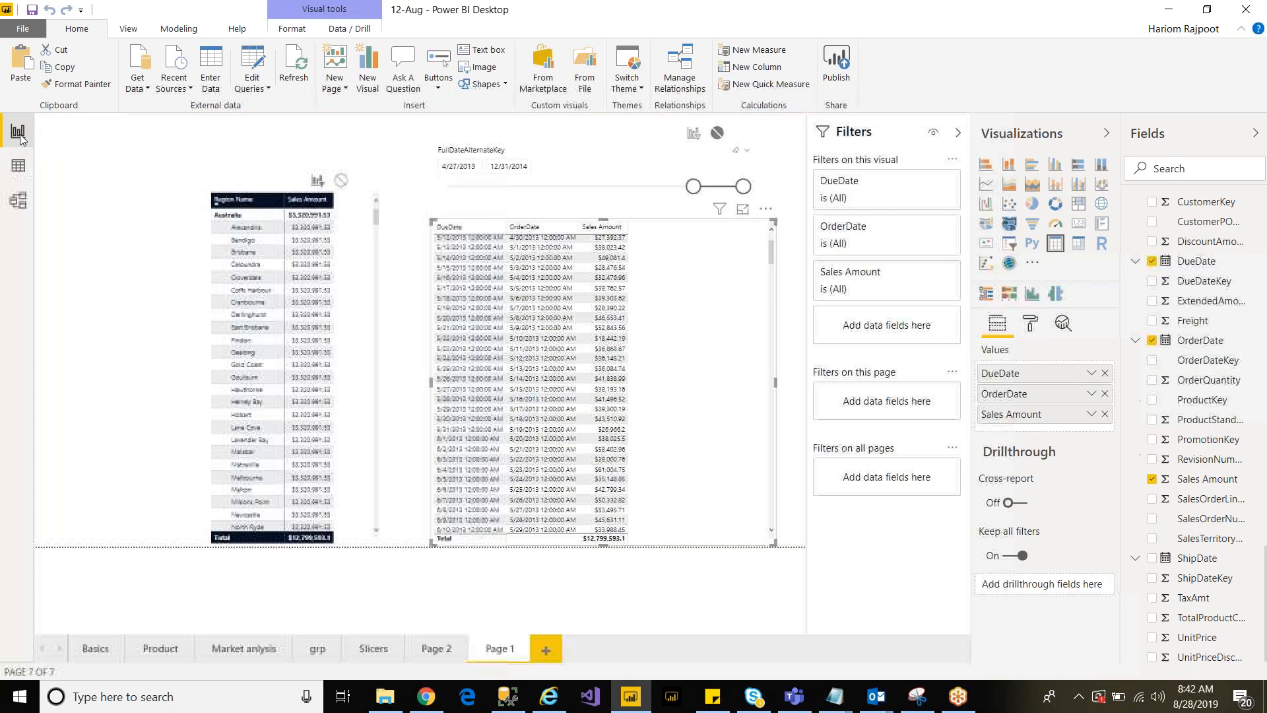
left_click(160, 649)
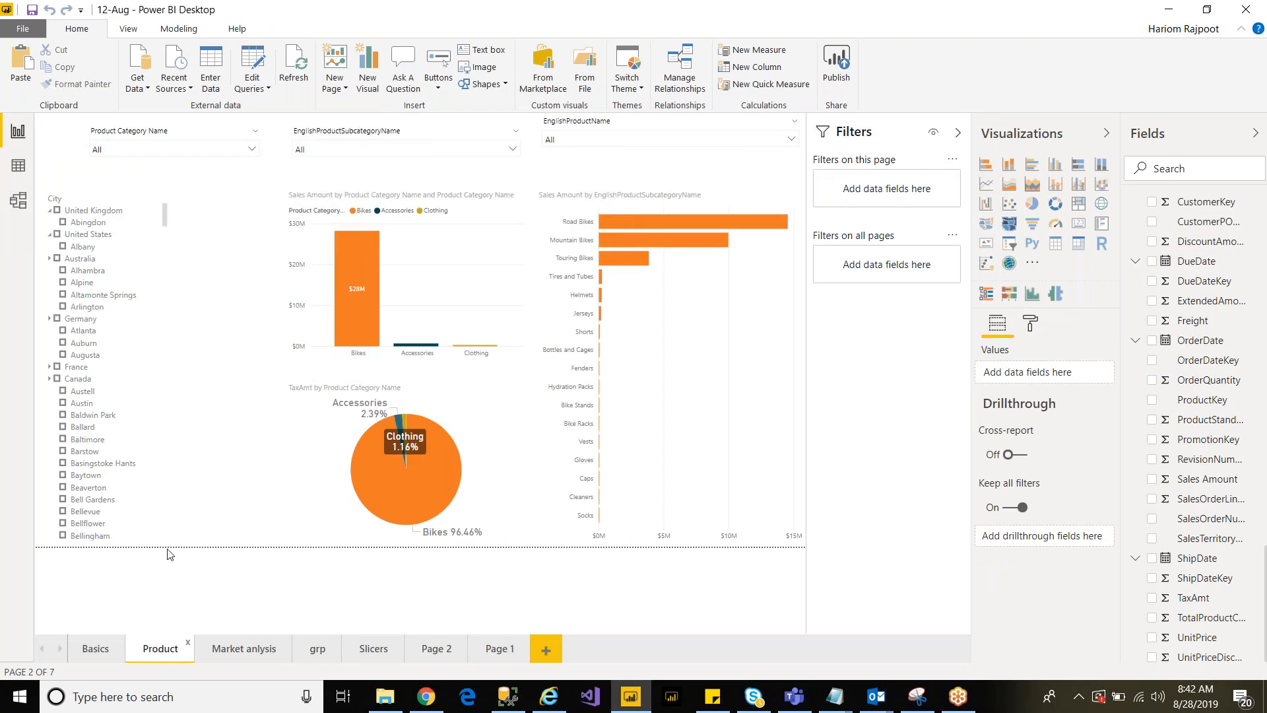
left_click(200, 150)
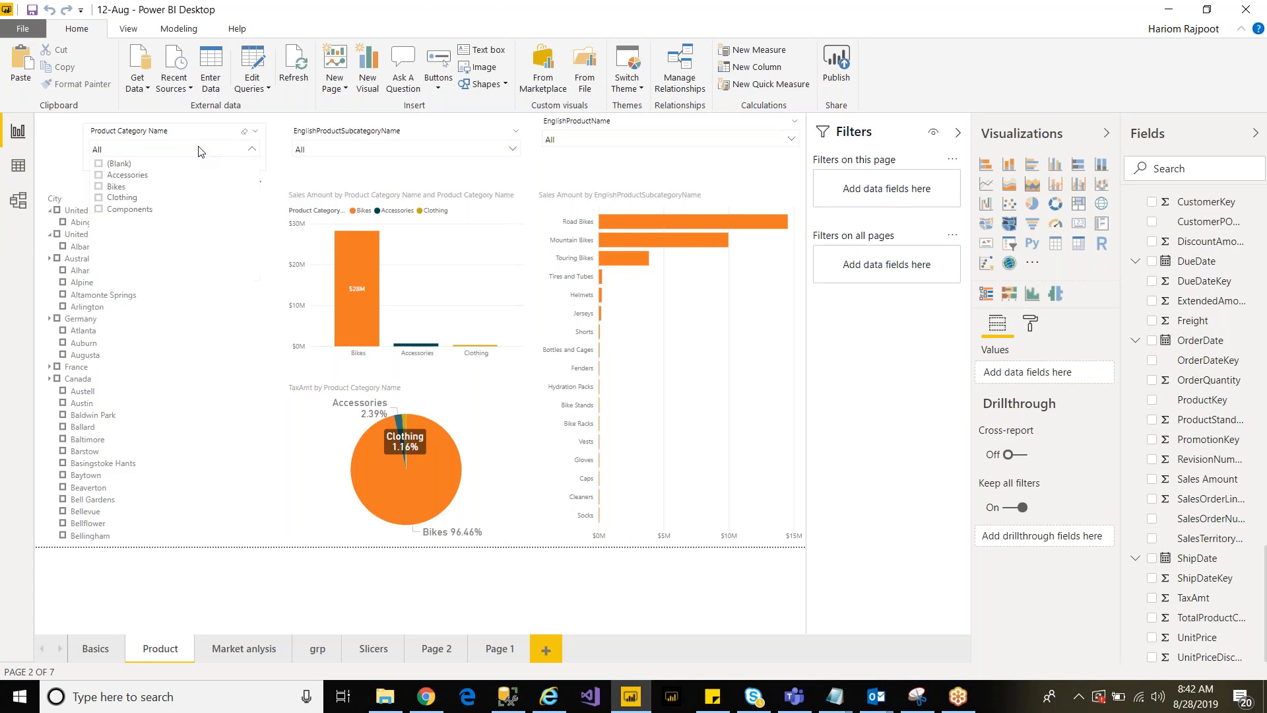
left_click(198, 153)
left_click(178, 155)
left_click(99, 187)
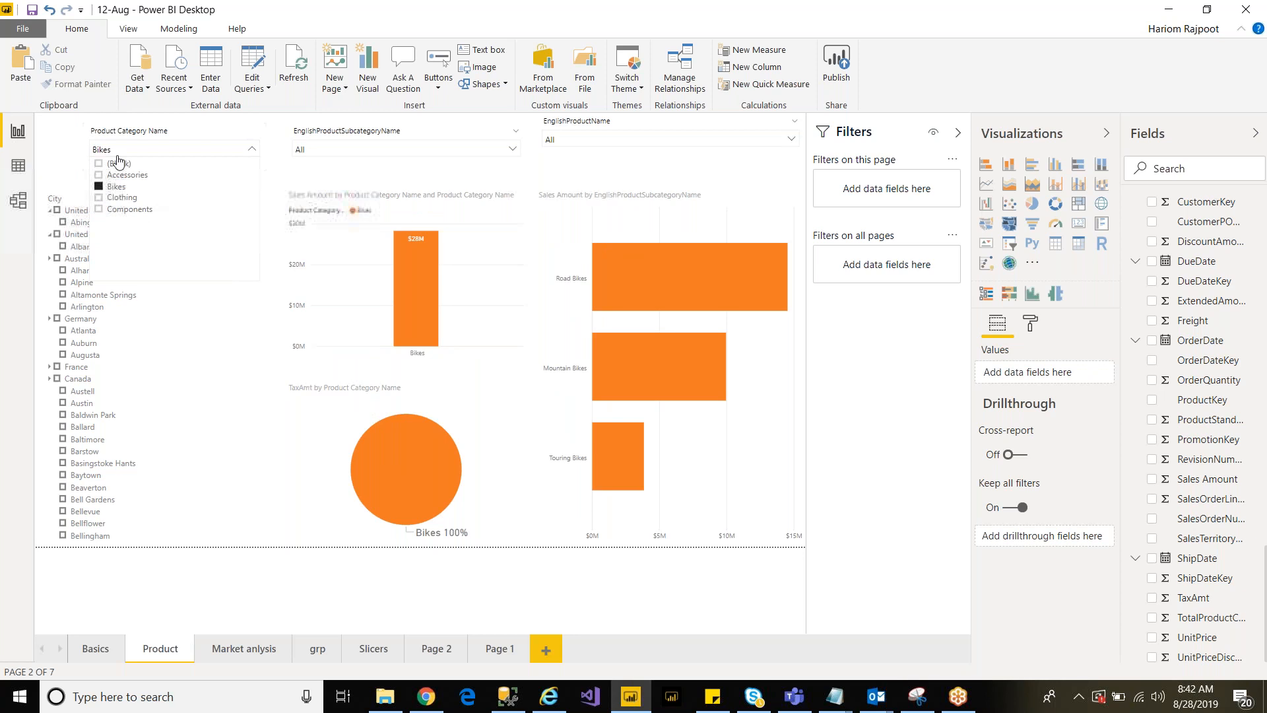
left_click(330, 151)
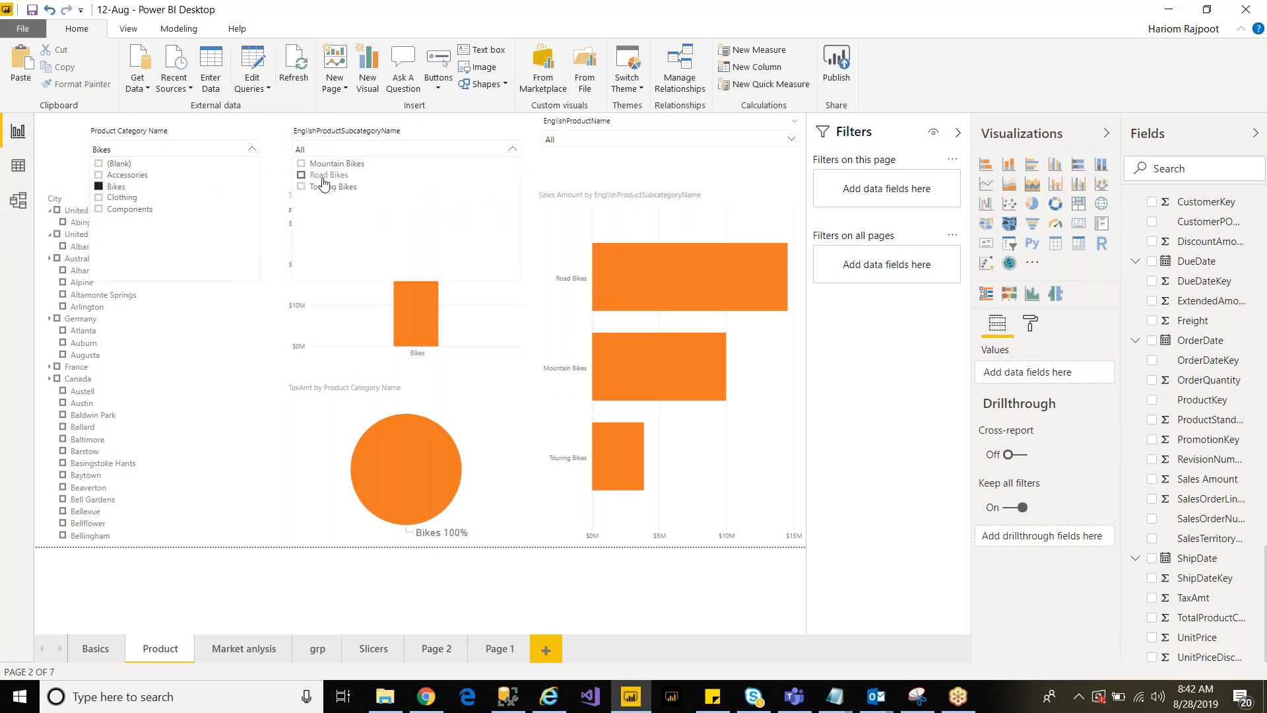
Step: Filter the EnglishProductSubcategoryName slicer to Road Bikes, clear that selection, and remove Bikes from the Product Category Name slicer
left_click(301, 177)
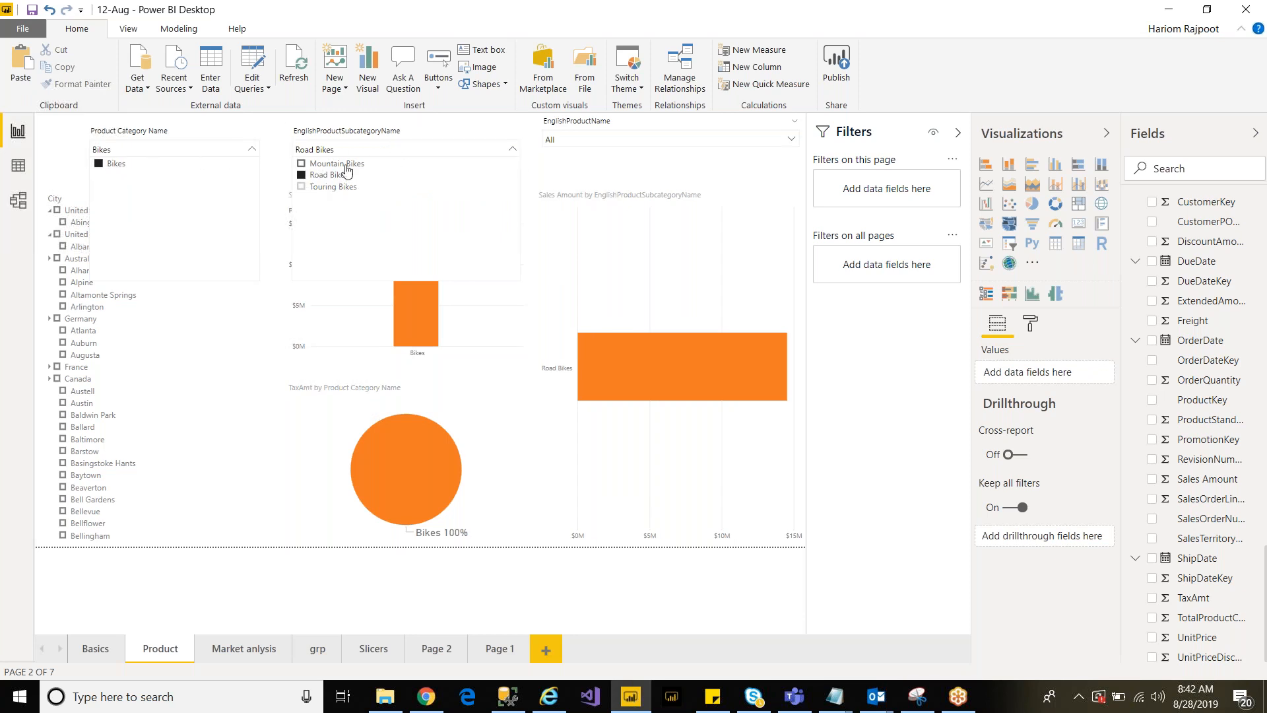
left_click(302, 175)
left_click(334, 150)
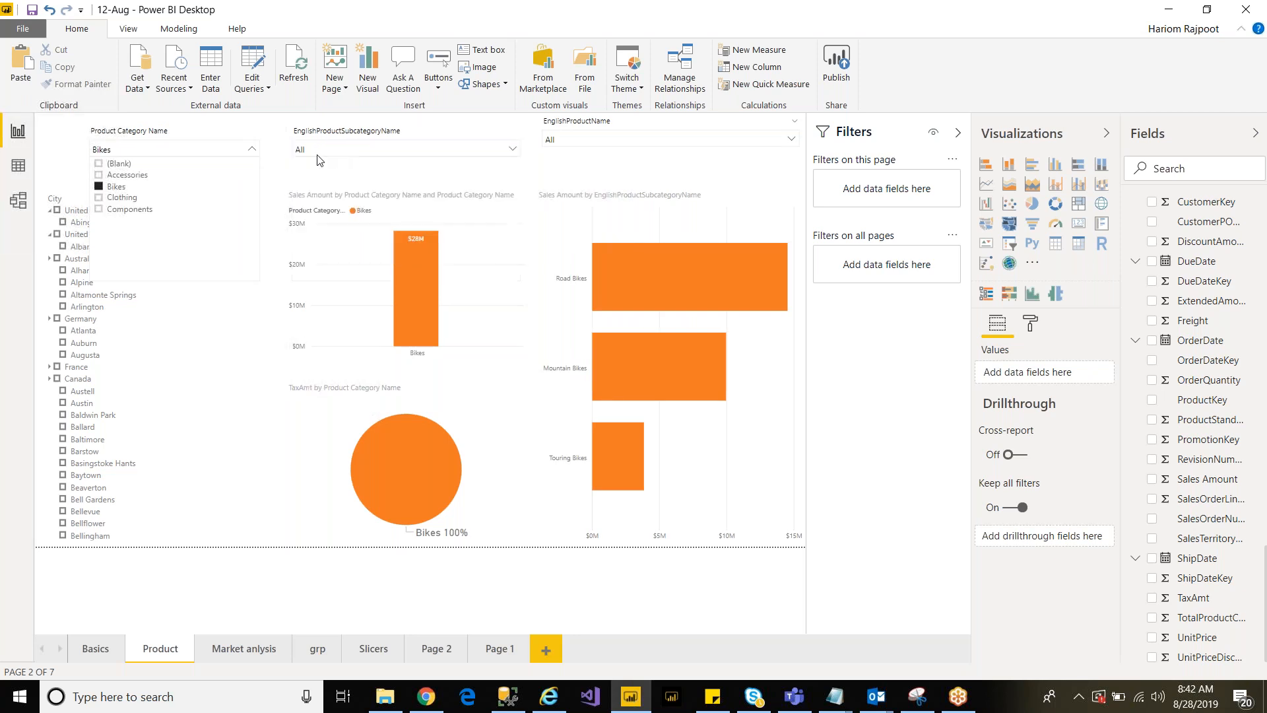
left_click(99, 191)
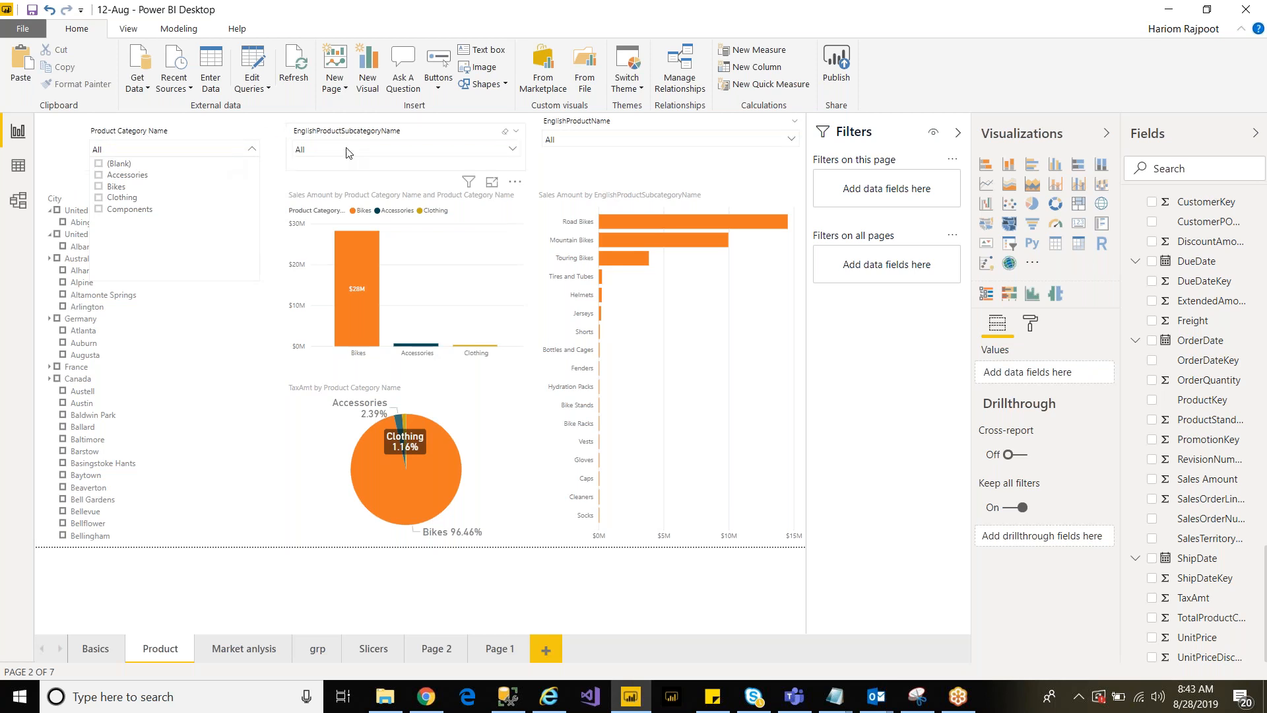
Step: Cross-highlight Bikes from the Sales Amount column chart, clear it, and highlight Bikes from the TaxAmt pie chart
mouse_move(357, 285)
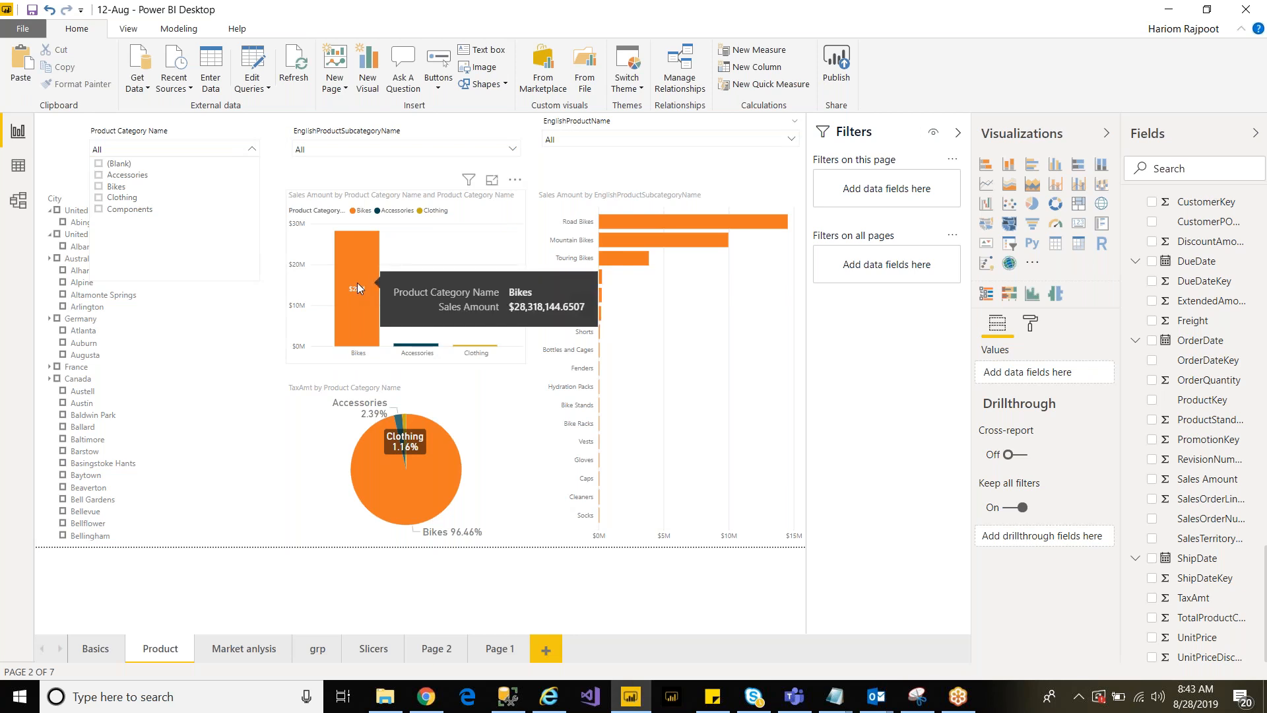
left_click(358, 285)
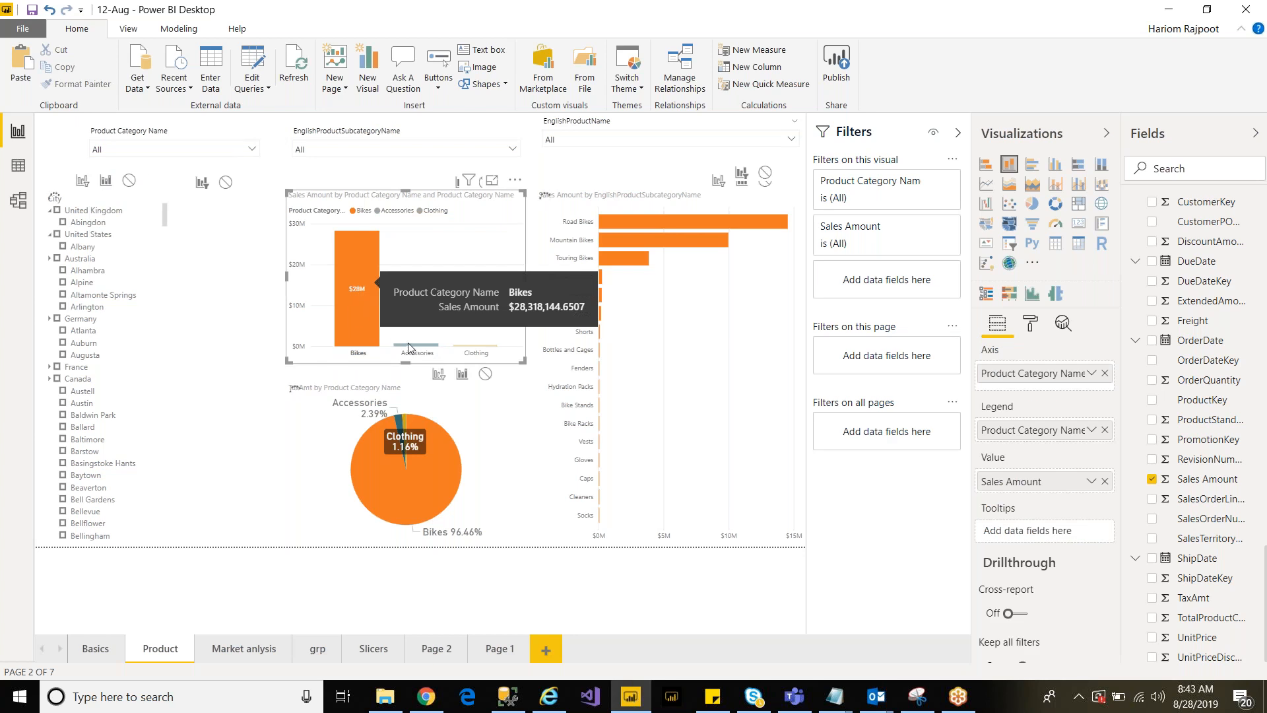
left_click(355, 309)
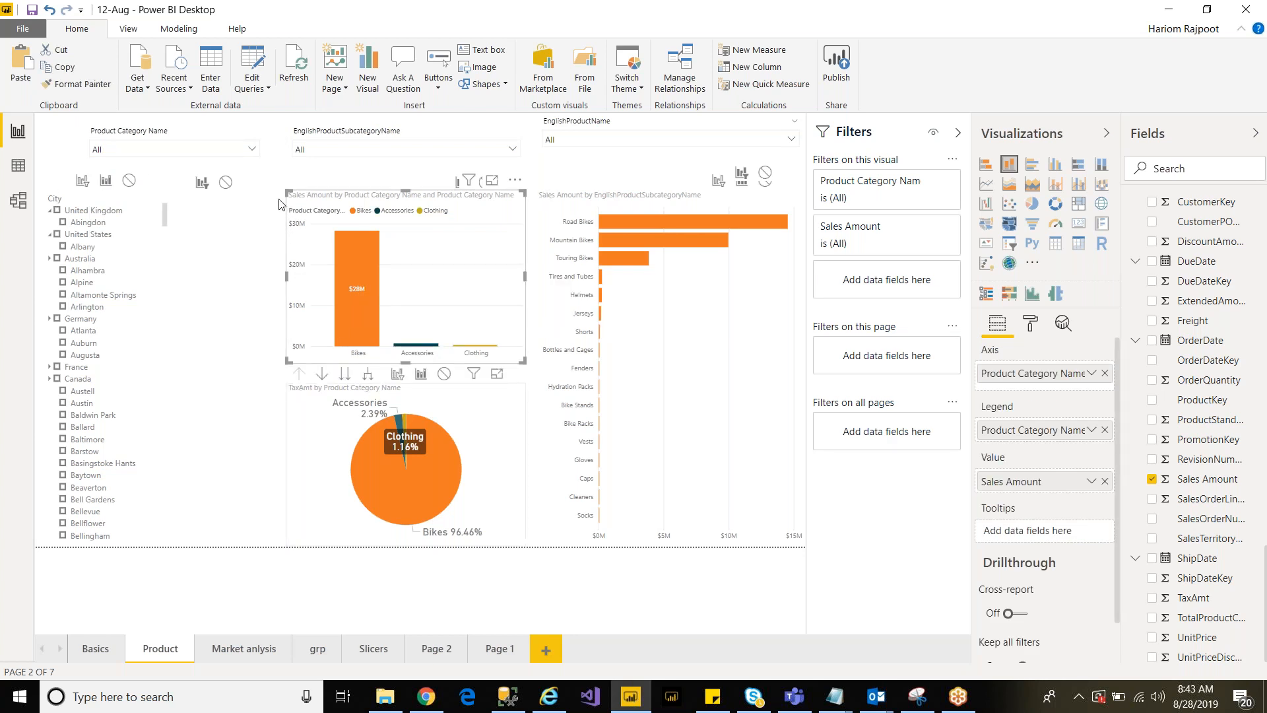
left_click(404, 473)
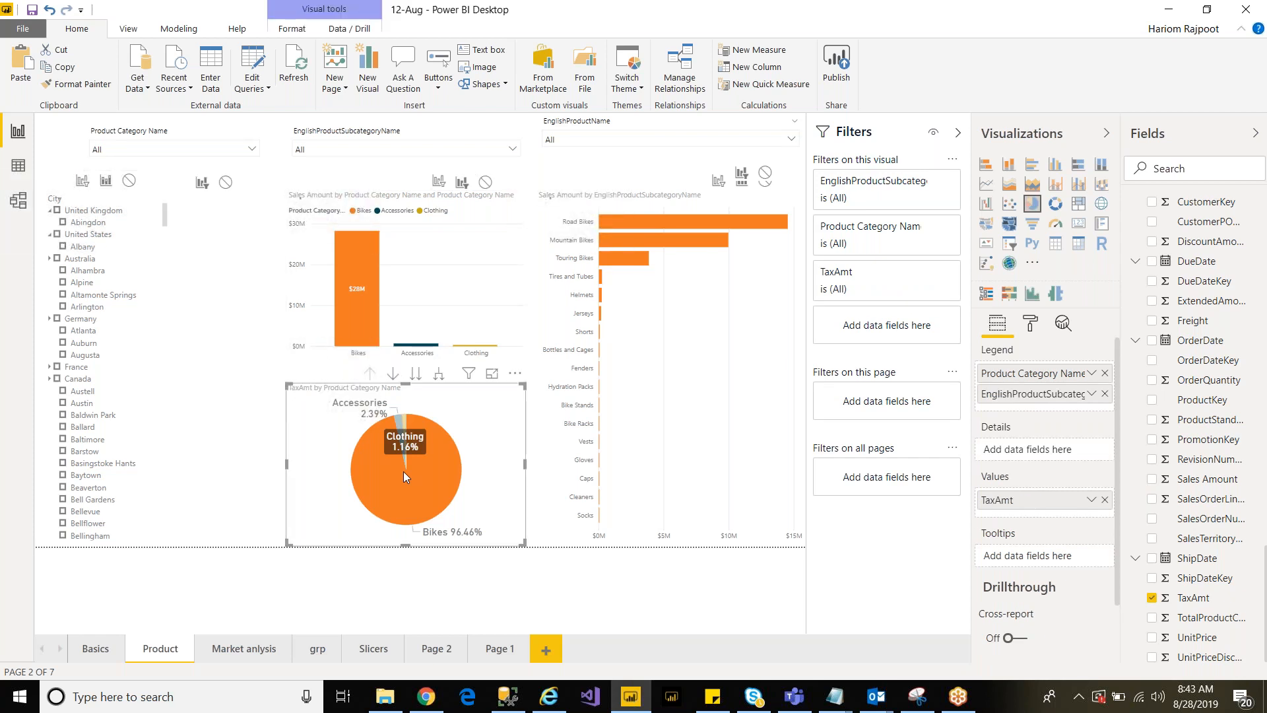
left_click(402, 472)
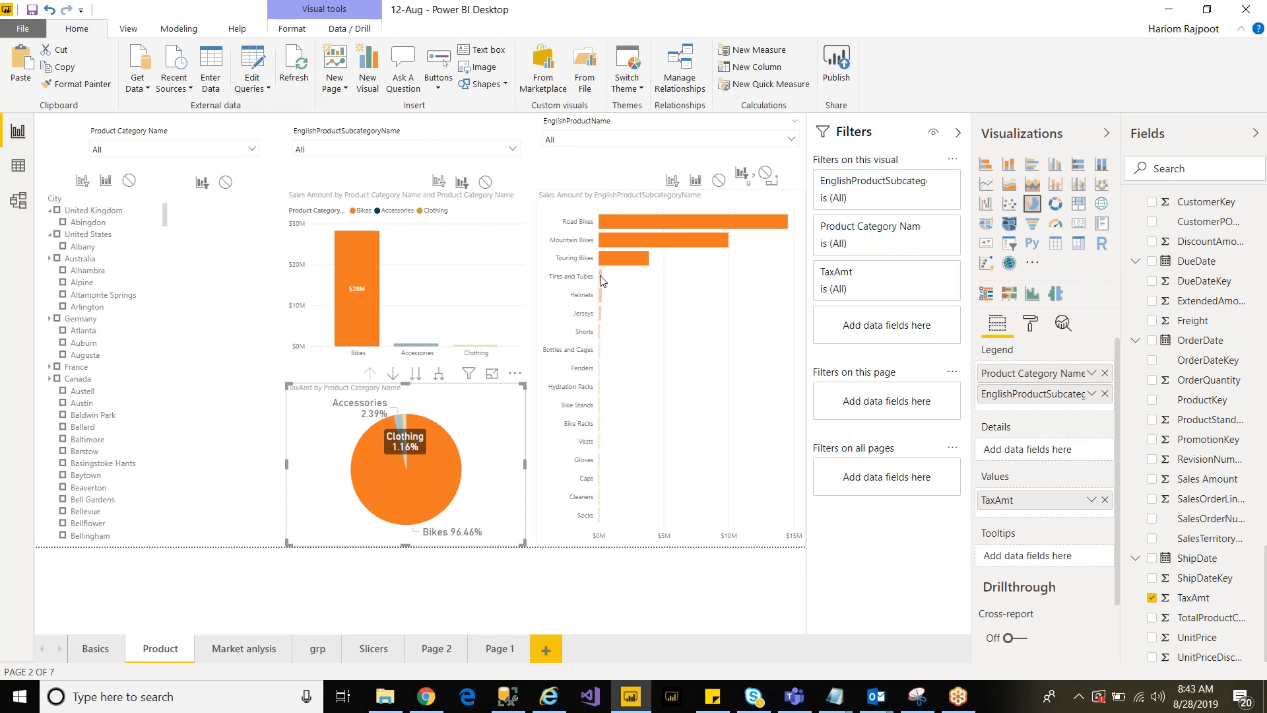
Step: Check the subcategory bars, the Bikes slice of the TaxAmt pie chart and the options of the Product Category Name slicer
mouse_move(602, 290)
mouse_move(403, 503)
left_click(159, 151)
left_click(157, 149)
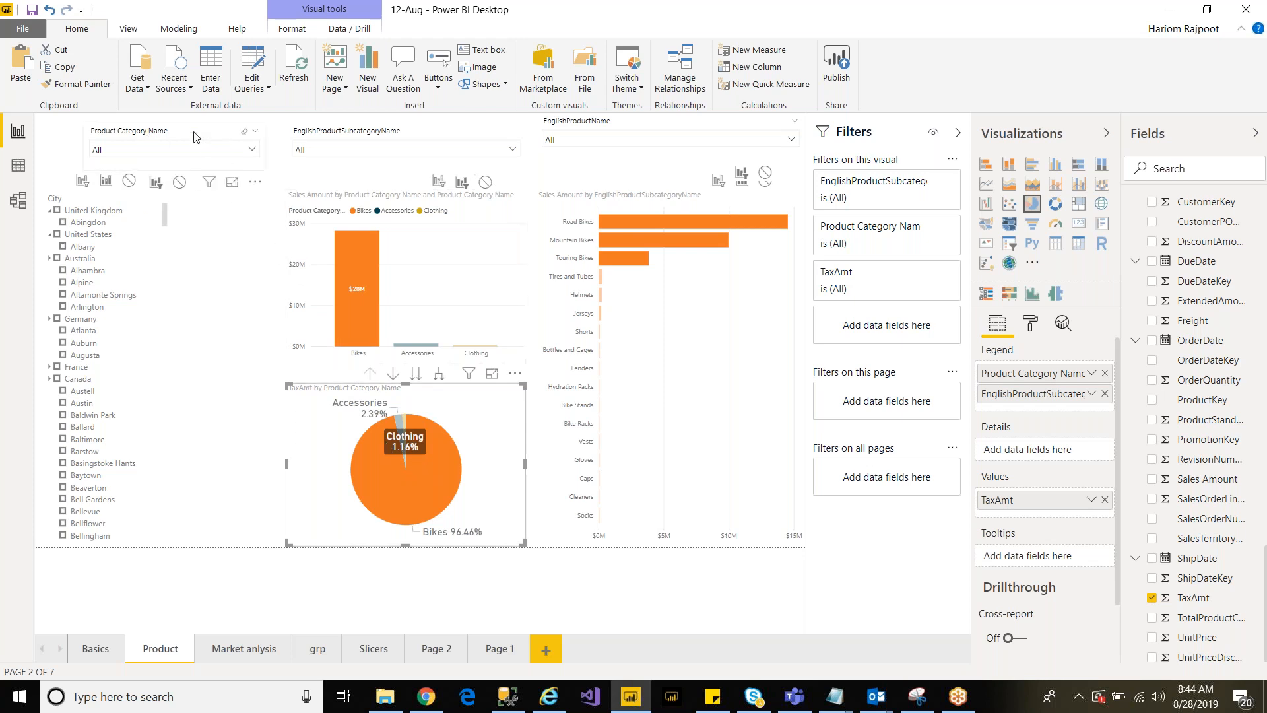
mouse_move(415, 462)
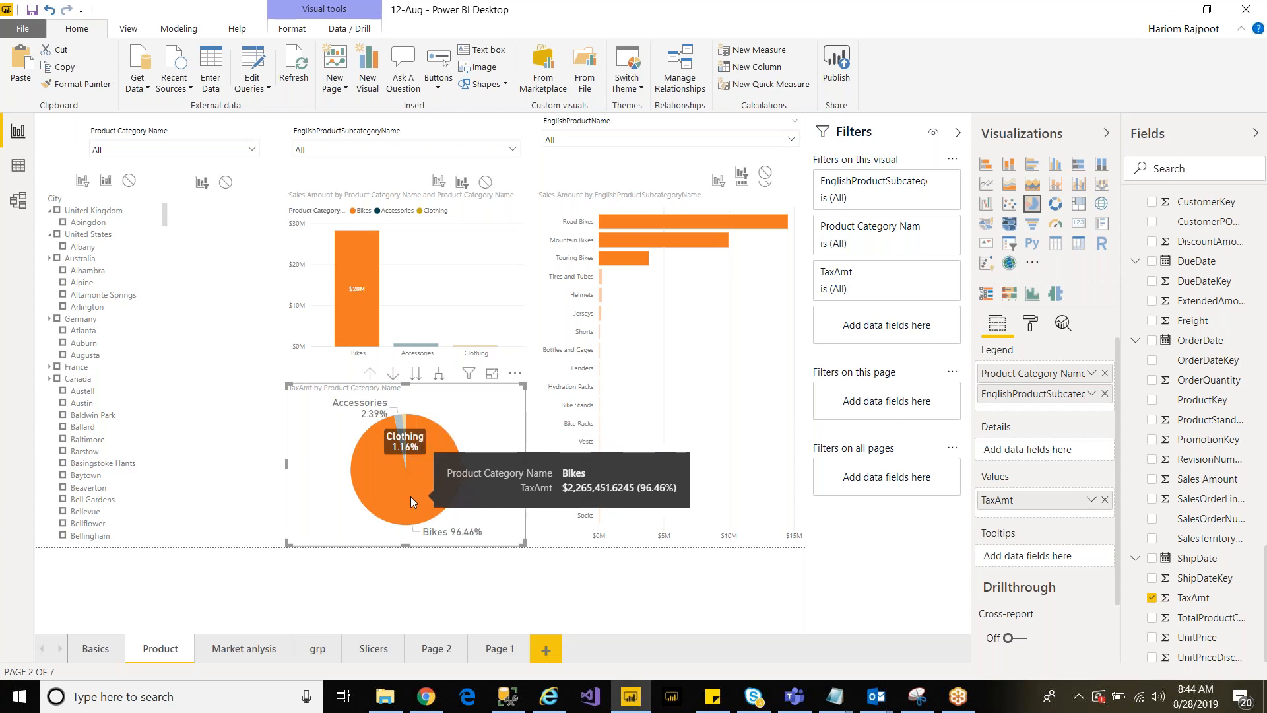
left_click(216, 153)
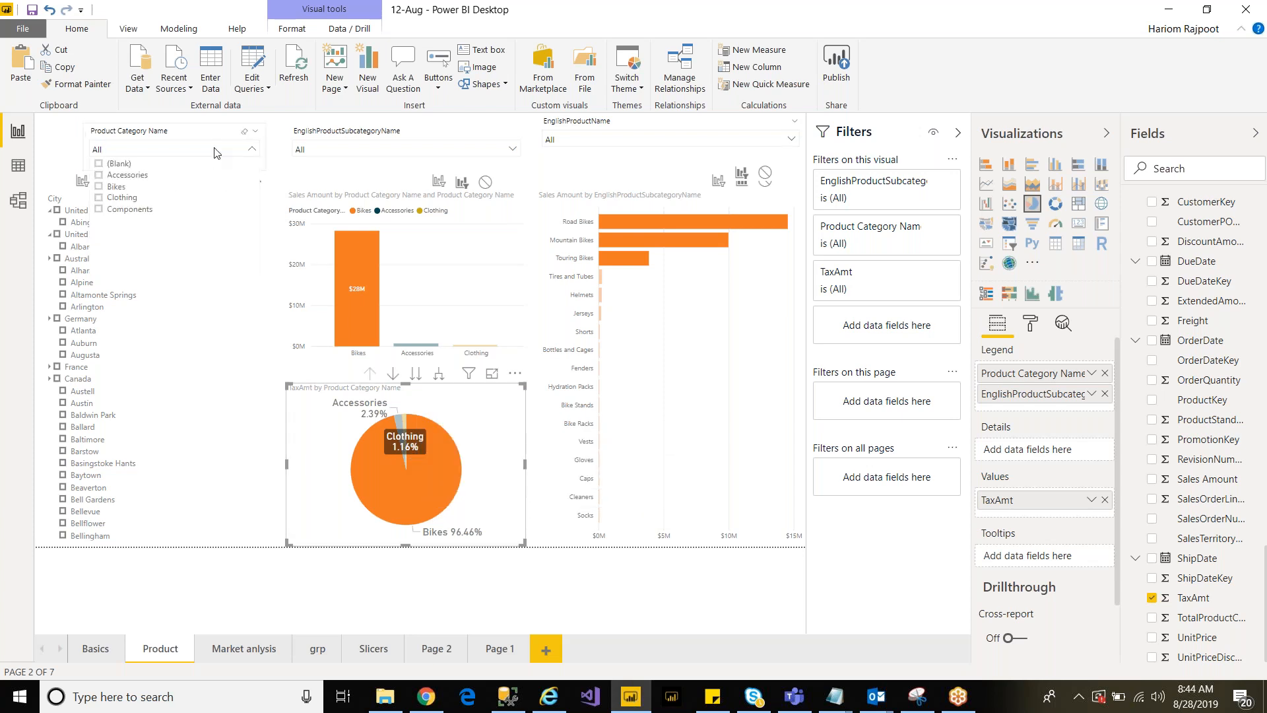
left_click(237, 165)
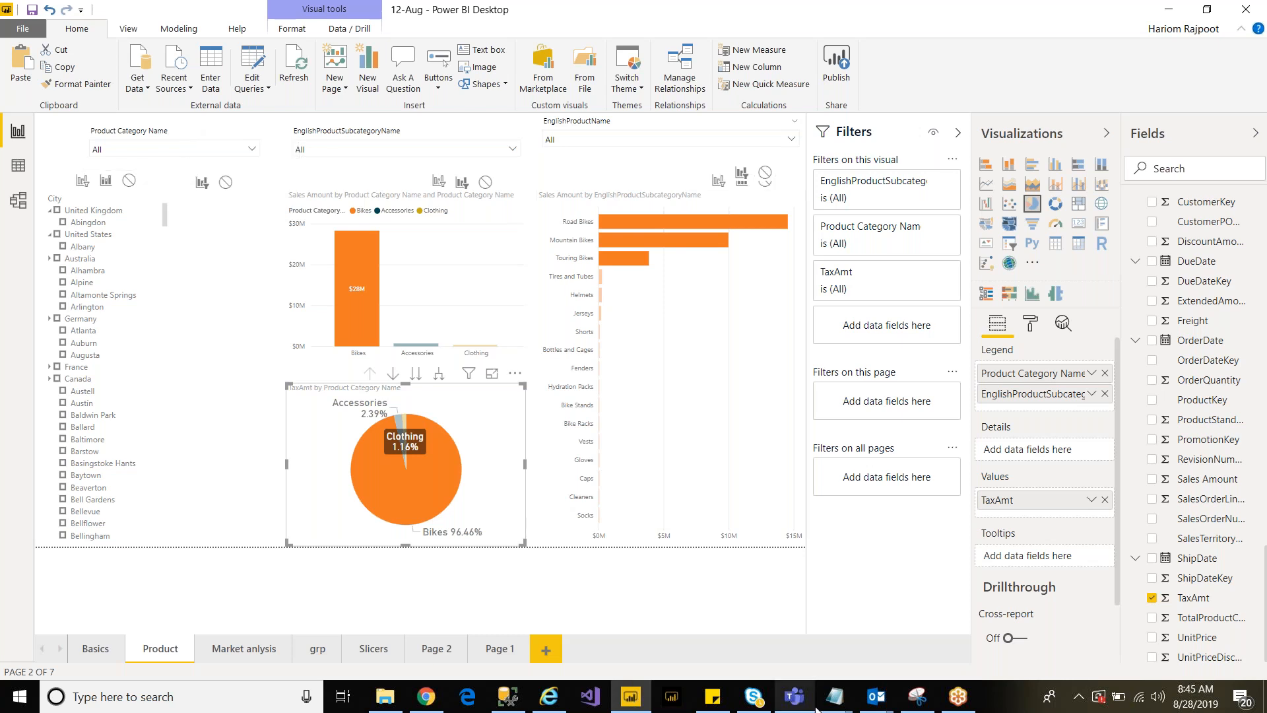
Step: Switch to the 12_Aug_MB.txt session notes in Notepad
mouse_move(824, 705)
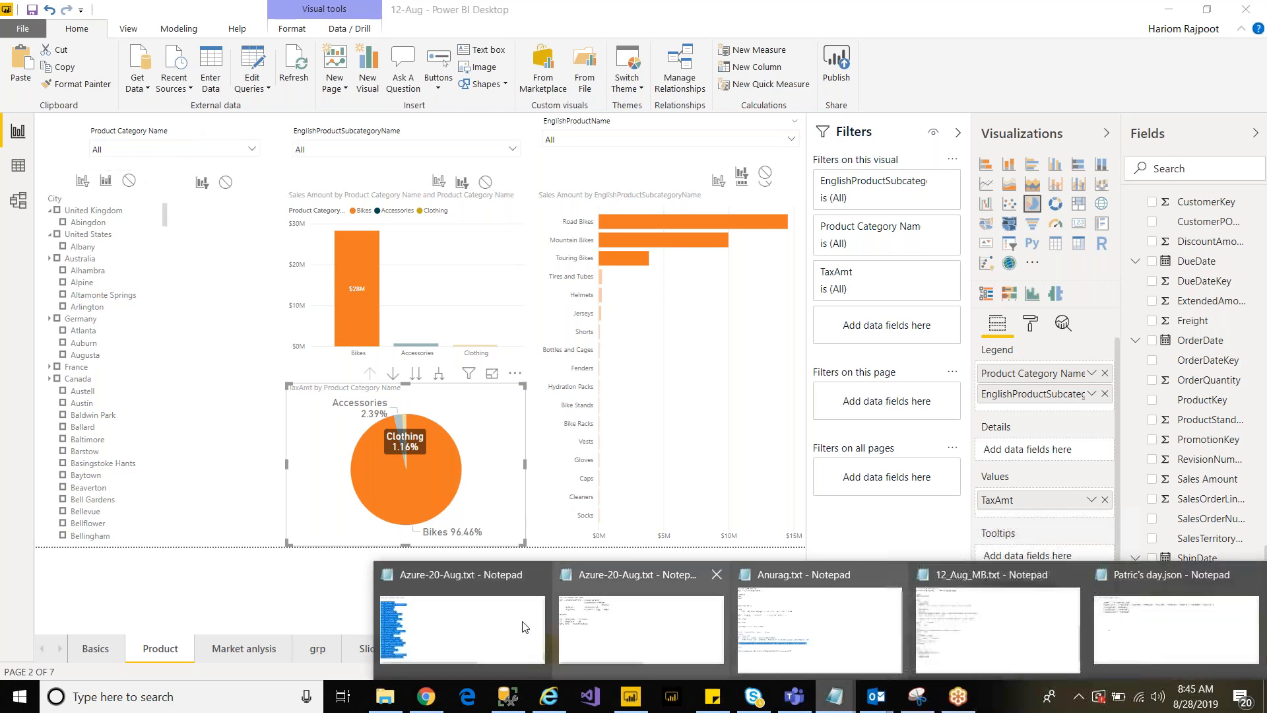
mouse_move(488, 621)
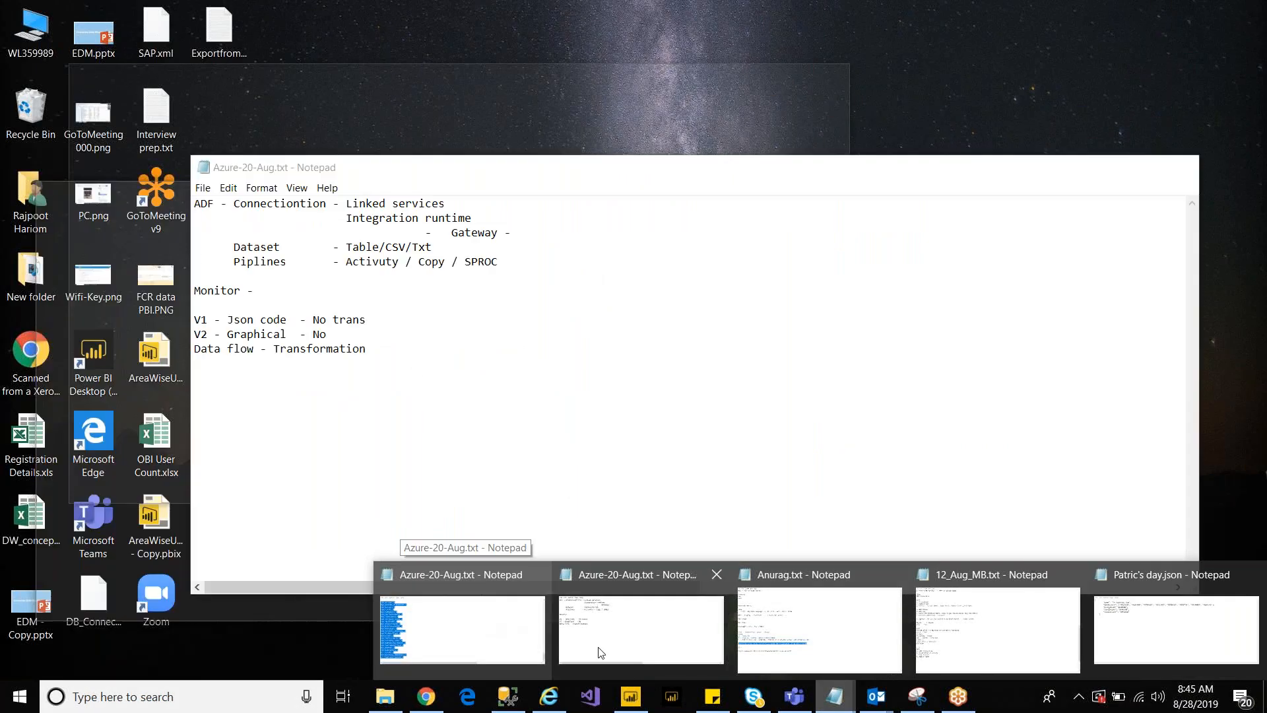
mouse_move(790, 660)
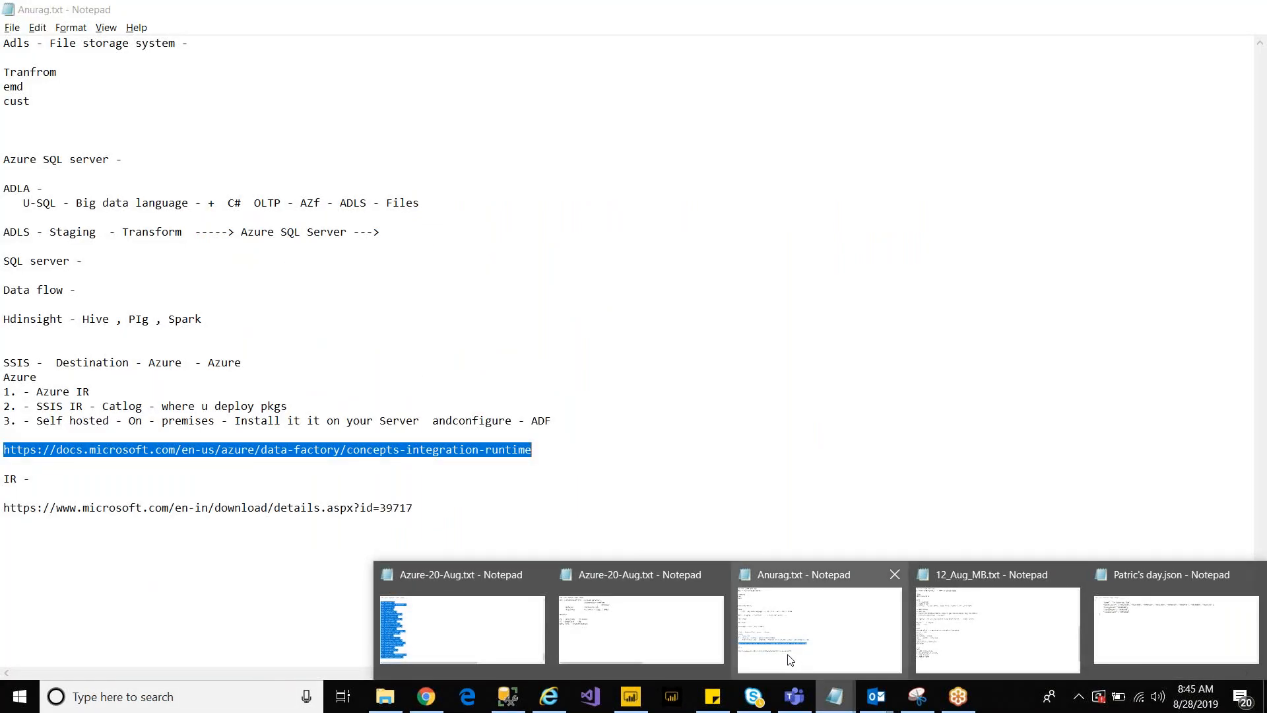
mouse_move(1003, 646)
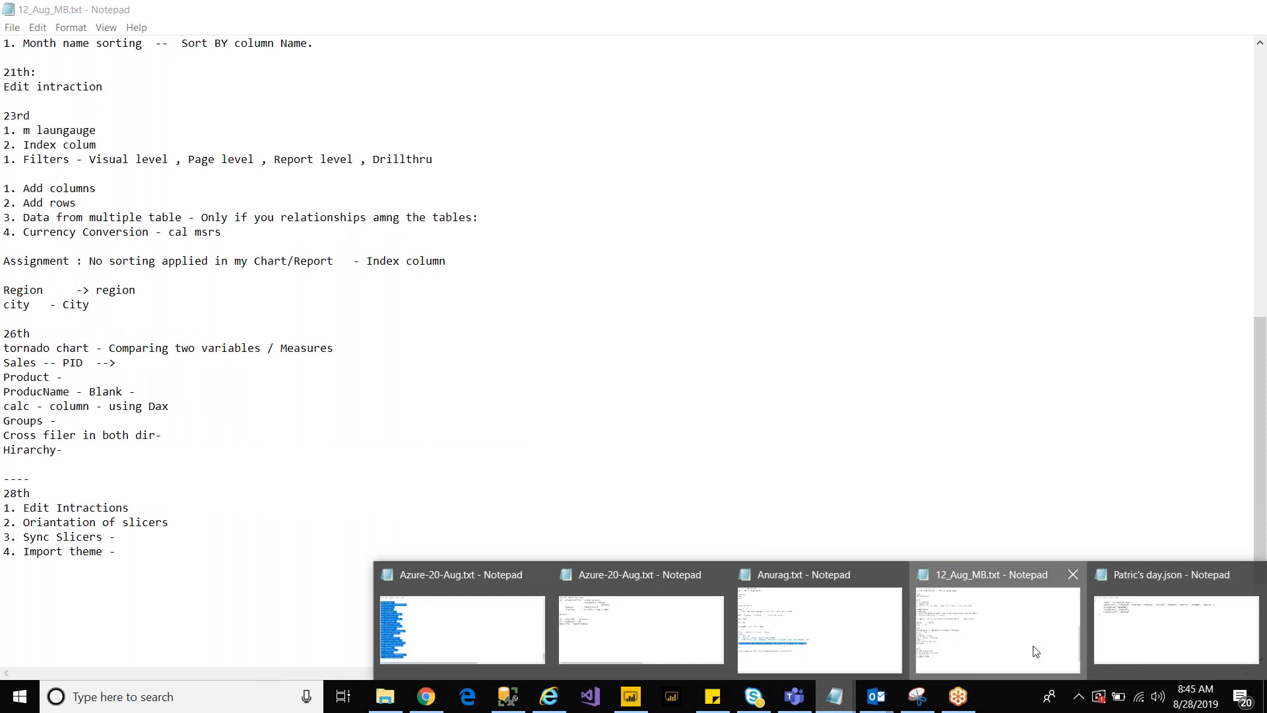
left_click(1035, 650)
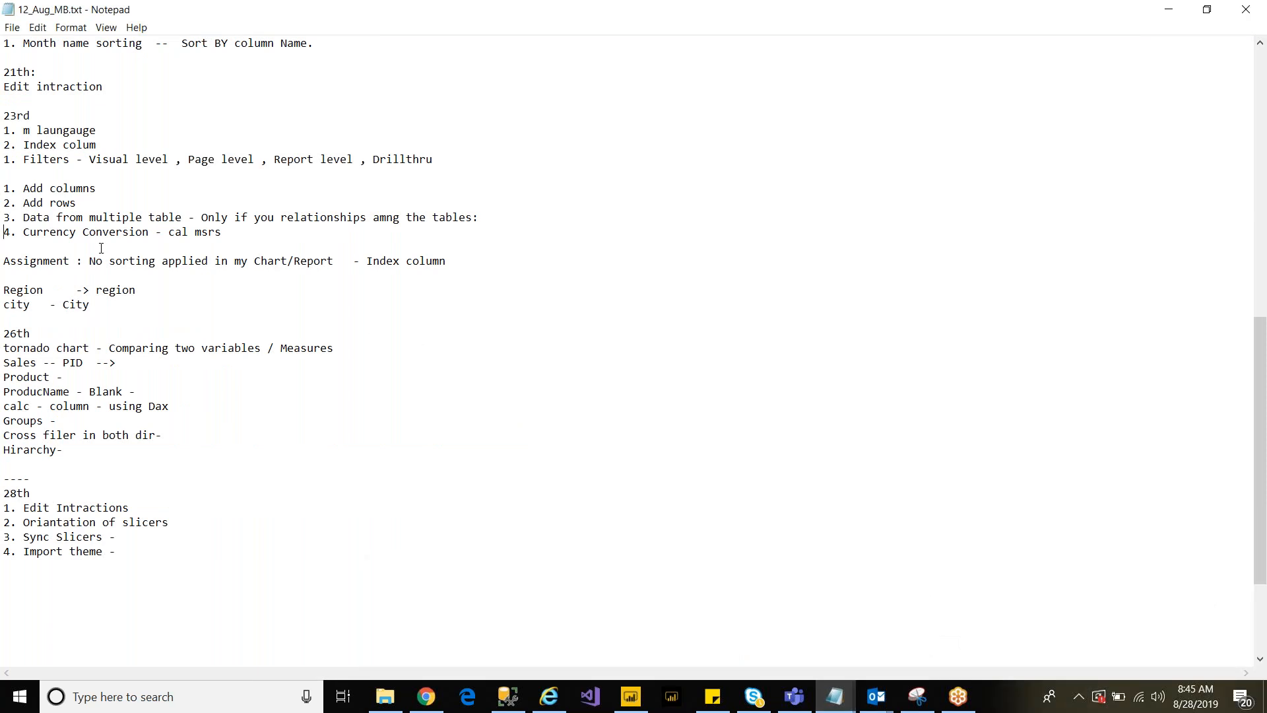
Step: Browse the notes to the 16th Aug session's topics and add a dash after Relationship
key("Up")
key("Up")
key("Up")
key("Up")
key("Up")
key("Up")
key("Up")
key("Up")
key("Up")
key("Up")
key("Up")
key("Up")
key("Up")
key("Up")
key("Up")
key("Up")
key("Up")
key("Up")
key("Up")
key("Up")
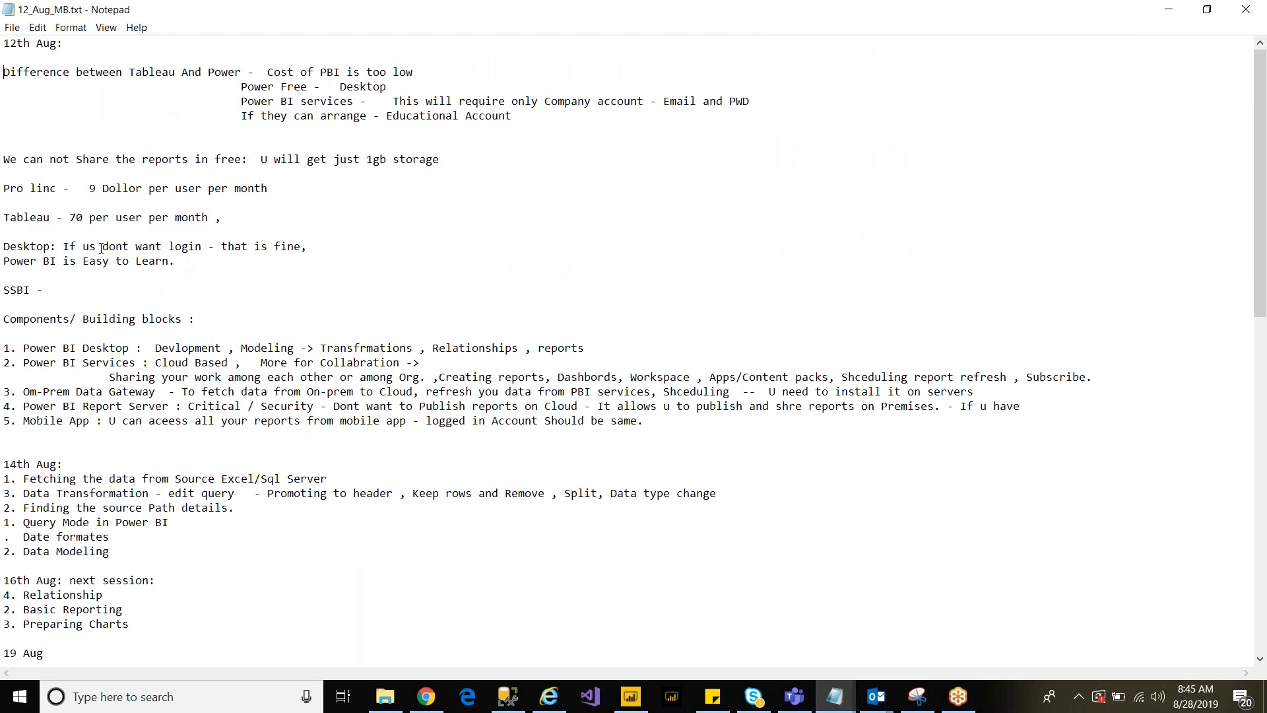
key("Down")
key("Down")
key("Down")
key("Down")
key("Down")
key("Down")
key("Down")
key("Down")
key("Down")
key("Down")
key("Down")
key("Down")
key("Down")
key("Down")
key("Down")
key("Down")
key("Down")
key("Down")
key("Down")
key("Down")
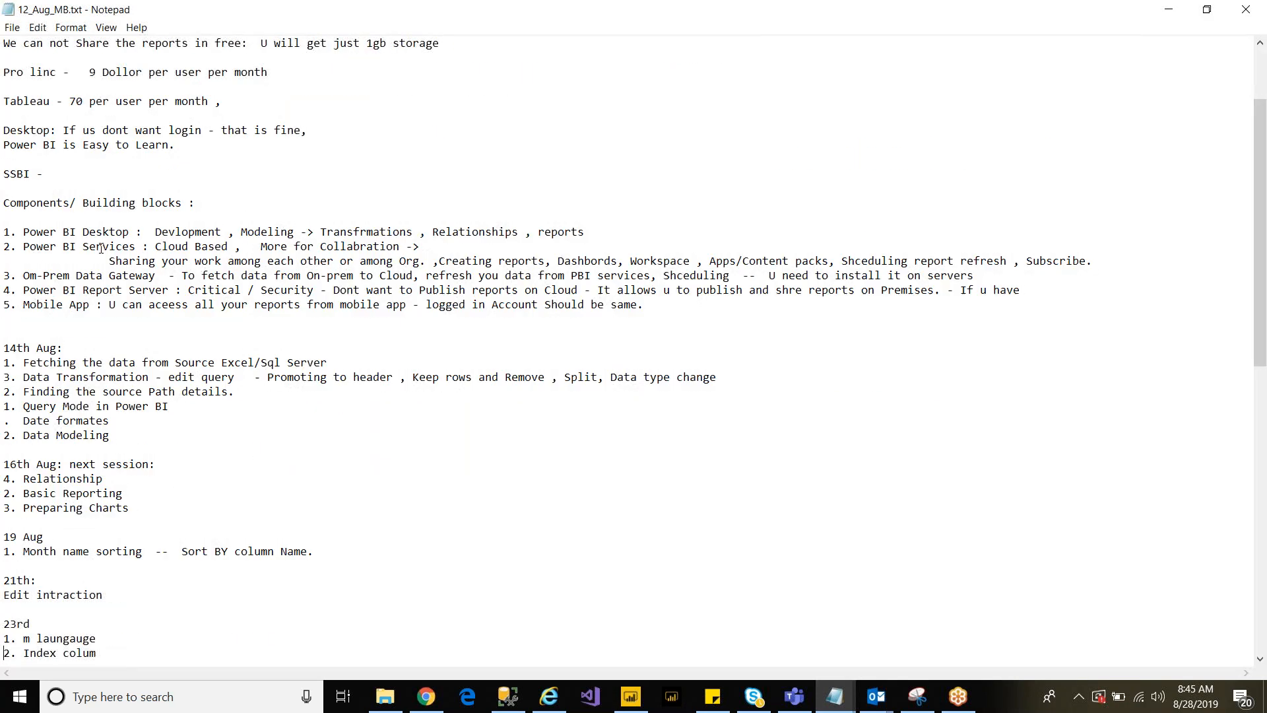
key("Down")
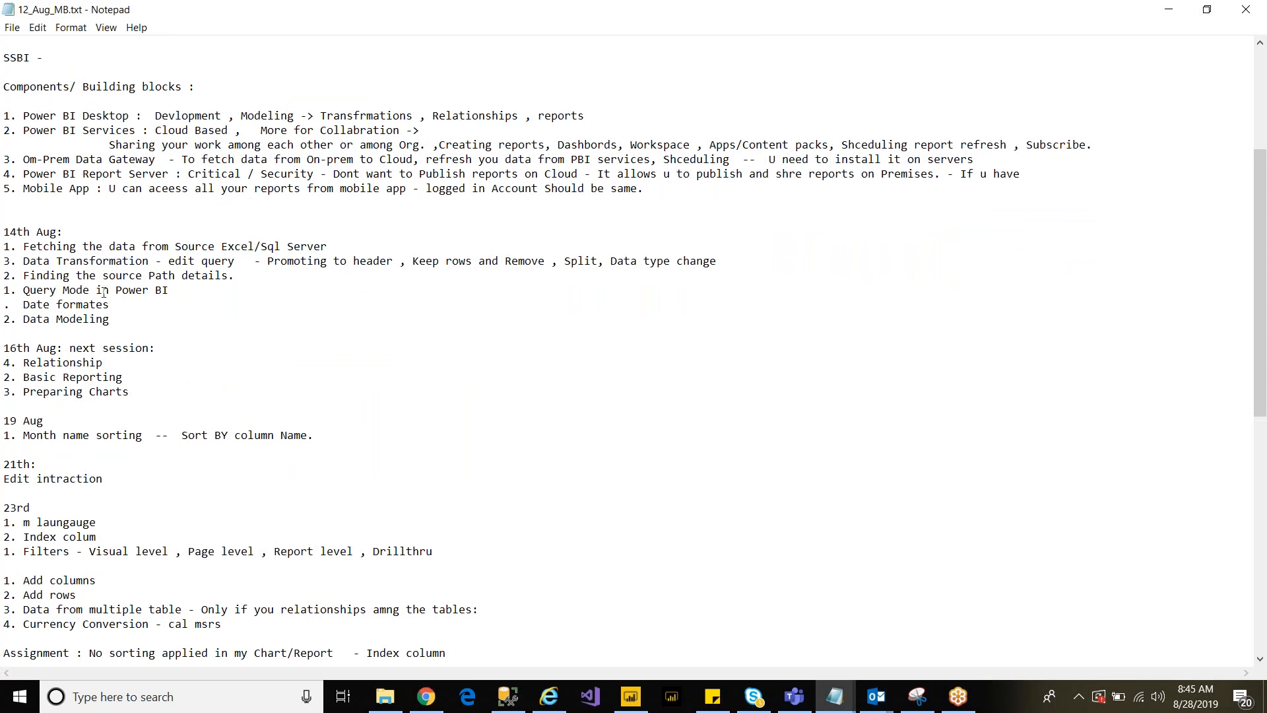
left_click(117, 361)
type("-")
Step: Switch to Chrome and open Google Drive in the empty tab
mouse_move(385, 696)
left_click(386, 627)
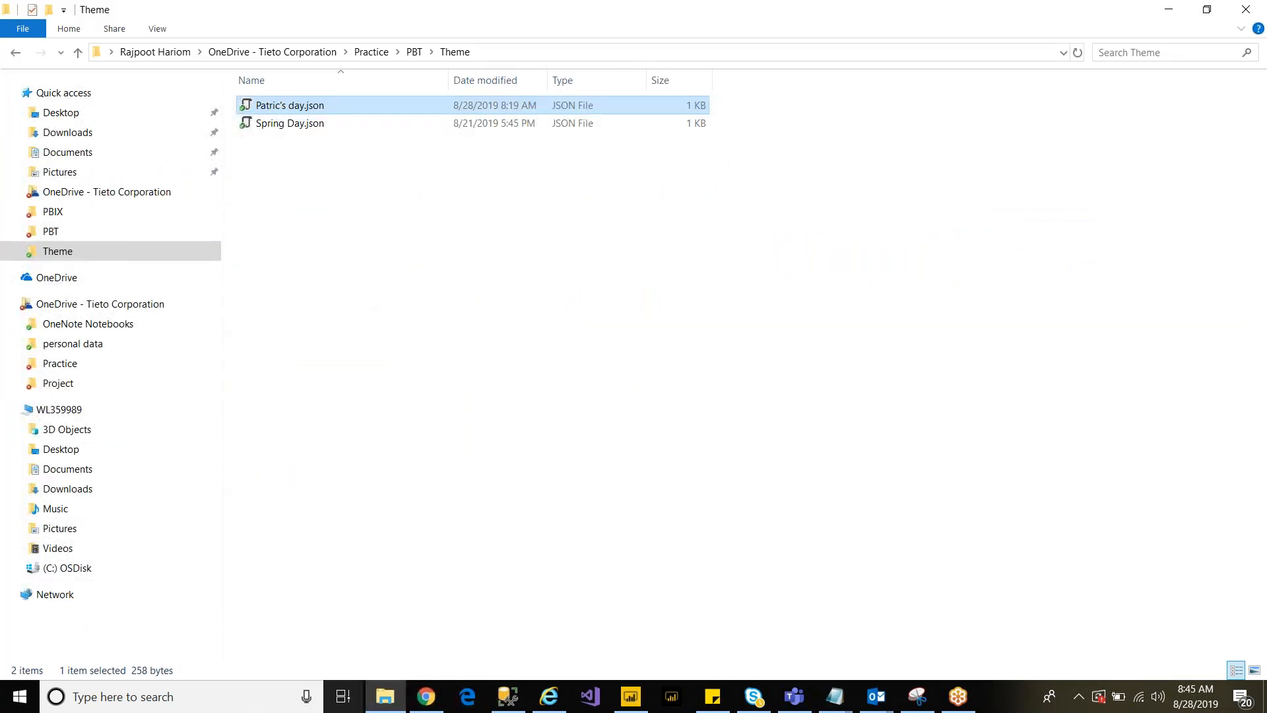
left_click(425, 702)
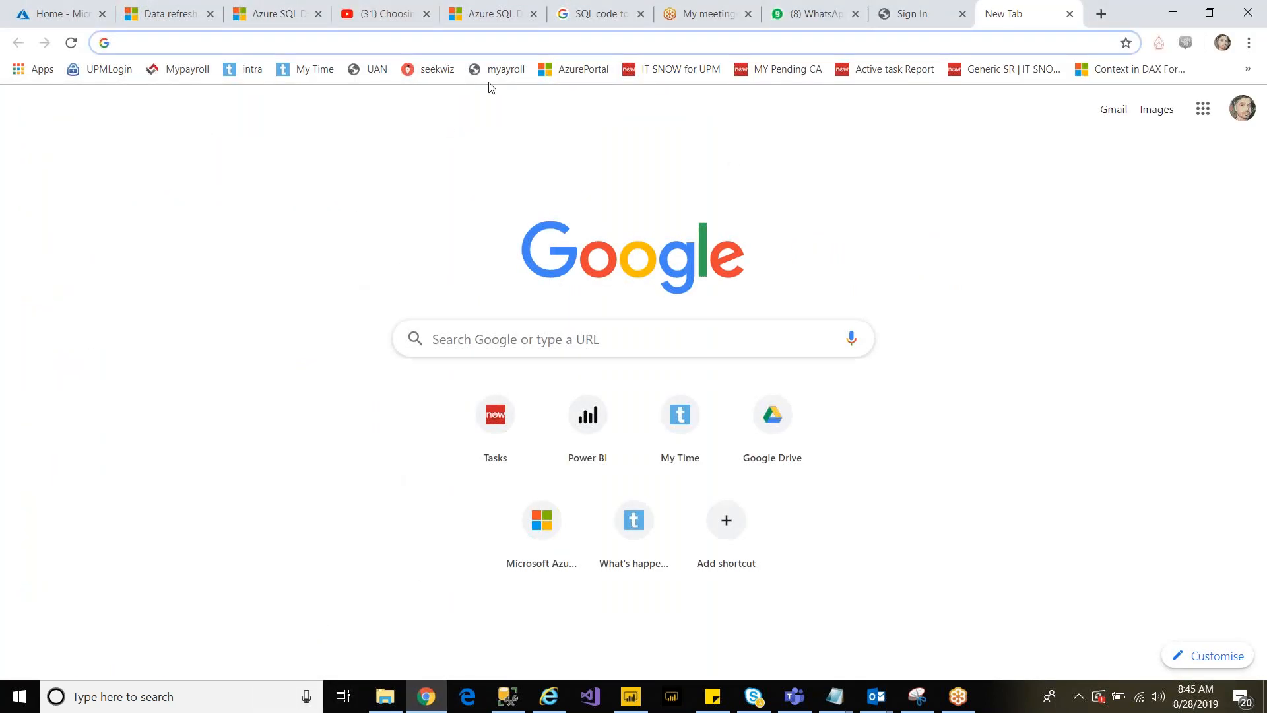
left_click(926, 23)
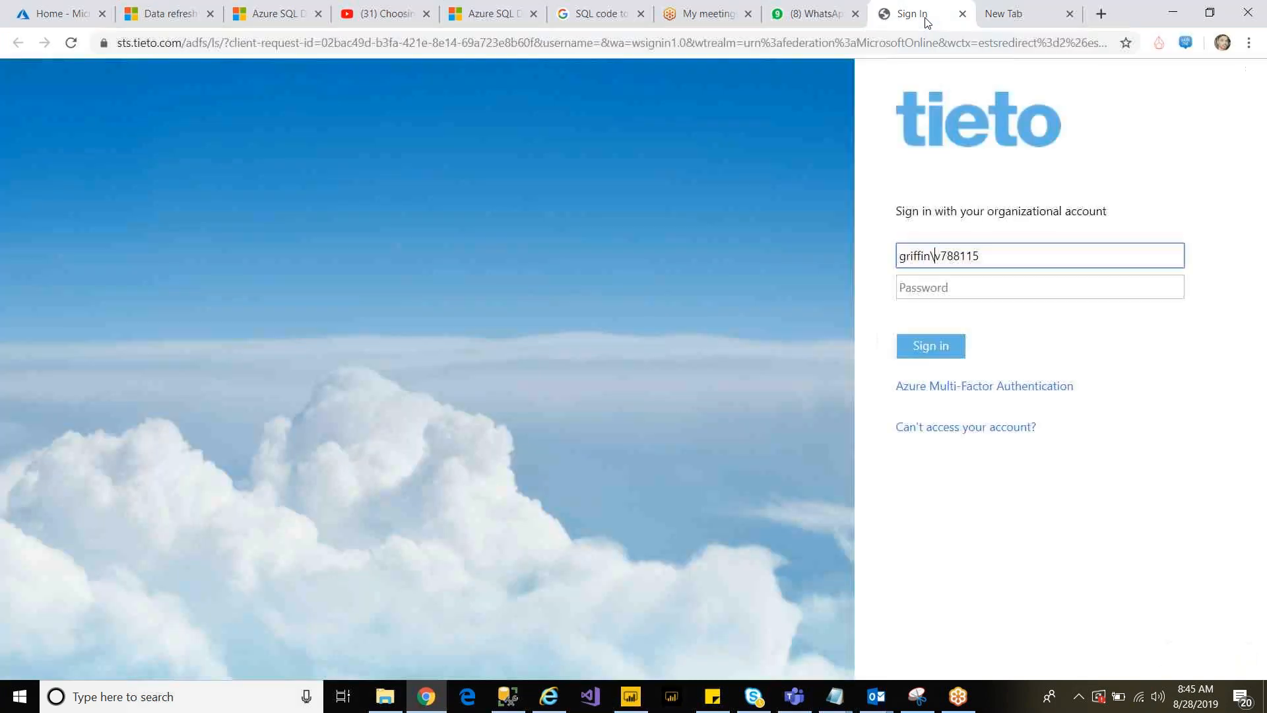
left_click(1001, 25)
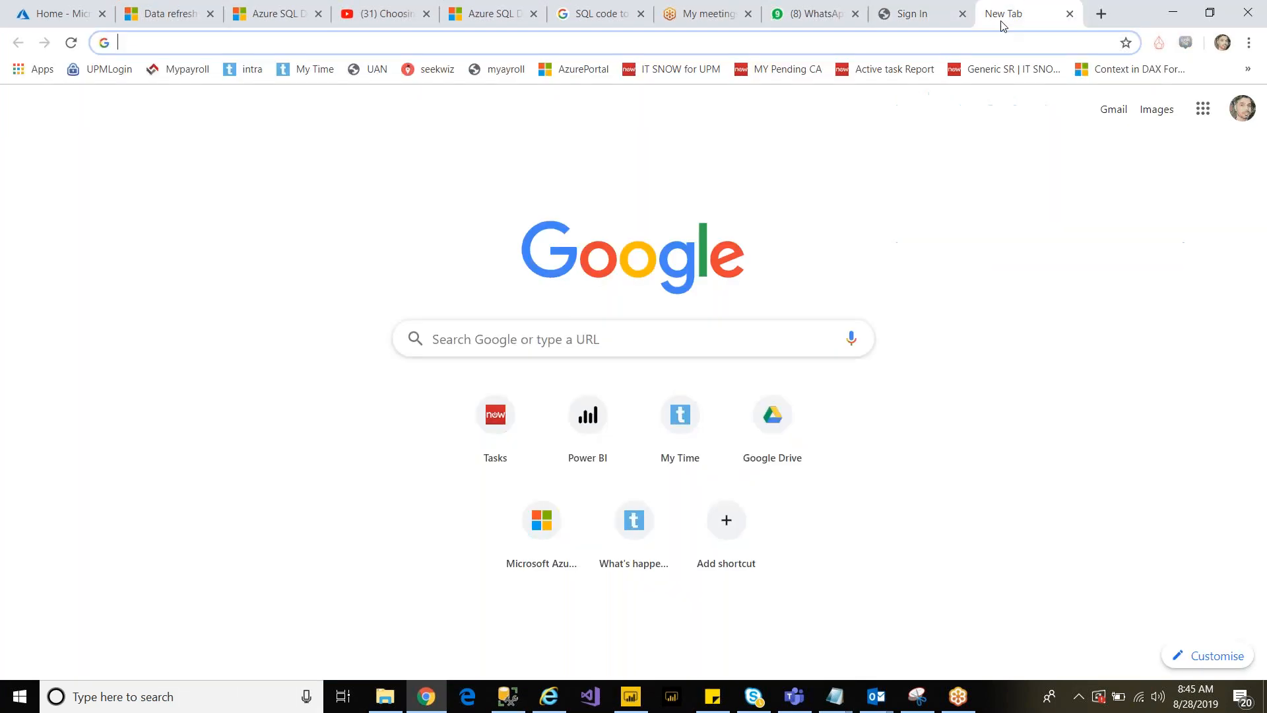
left_click(1202, 113)
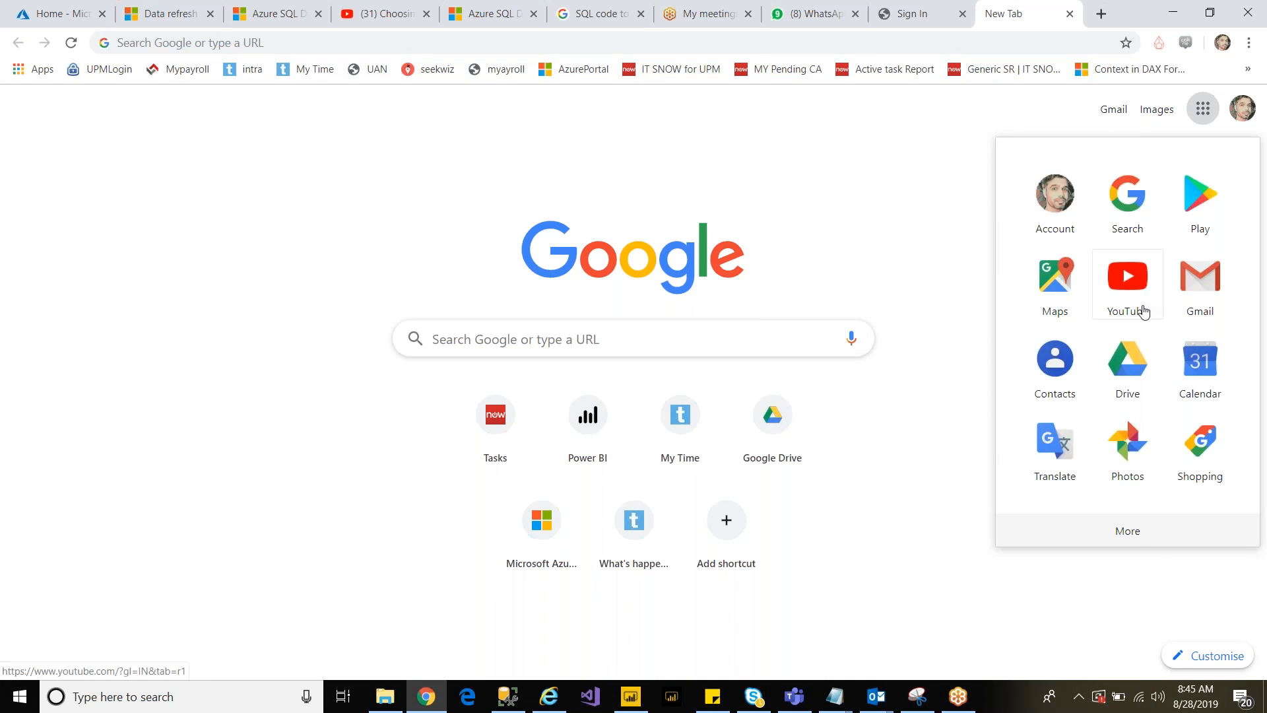
left_click(1121, 381)
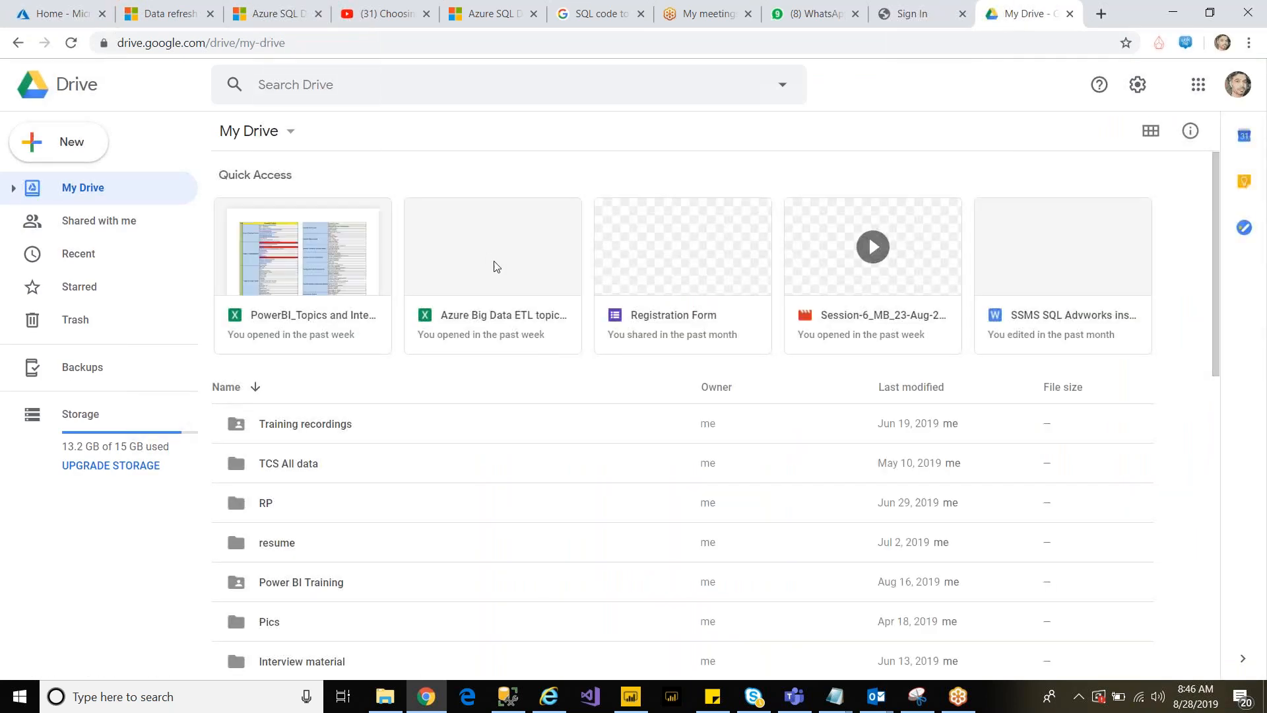
Step: Open PowerBI_Topics and Interview questions.xlsx from Drive and show its Interview Preparation sheet
left_click(322, 262)
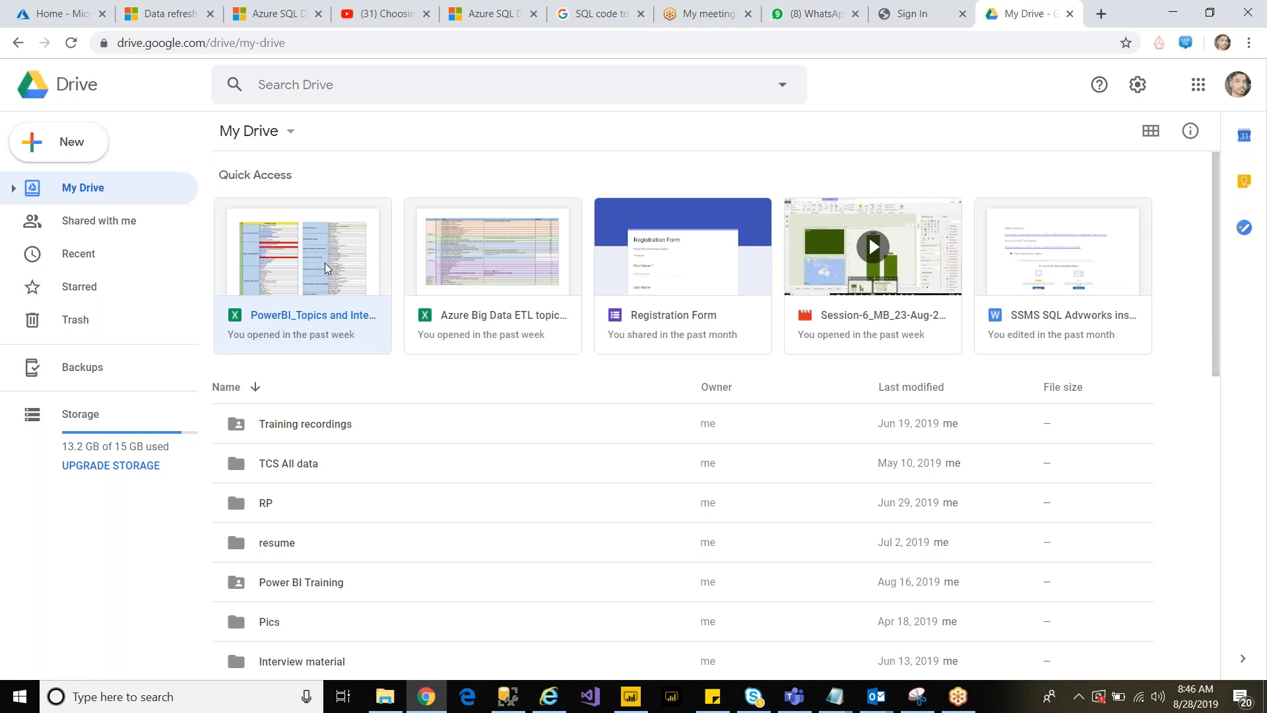
double_click(325, 263)
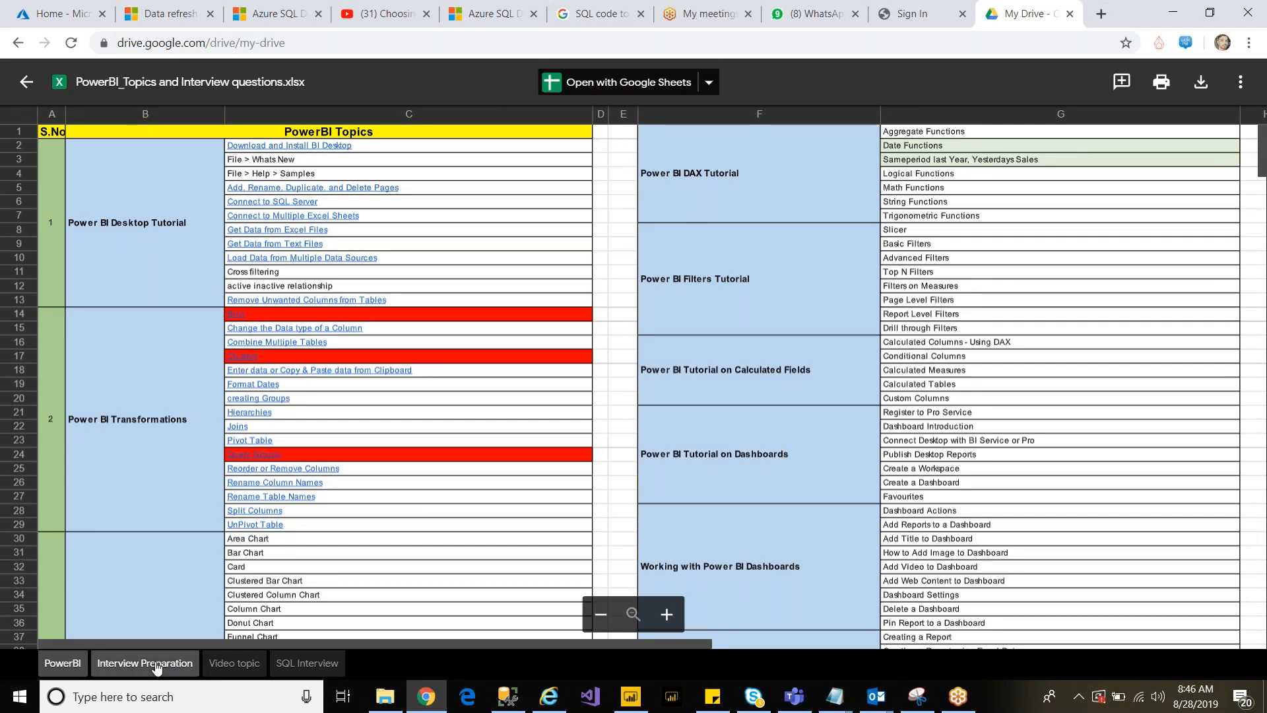
left_click(157, 664)
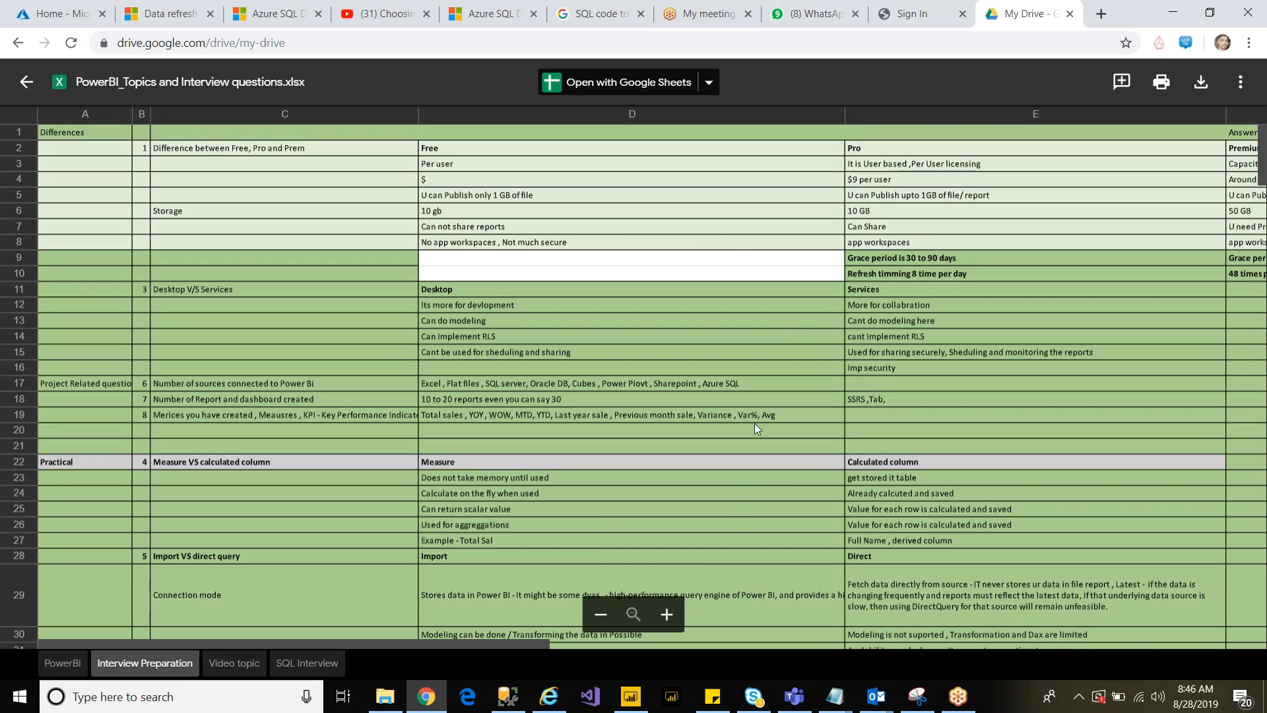
Step: Search the Interview Preparation sheet for "Use" and "inactive", and look across its comparison columns
key("ctrl+f")
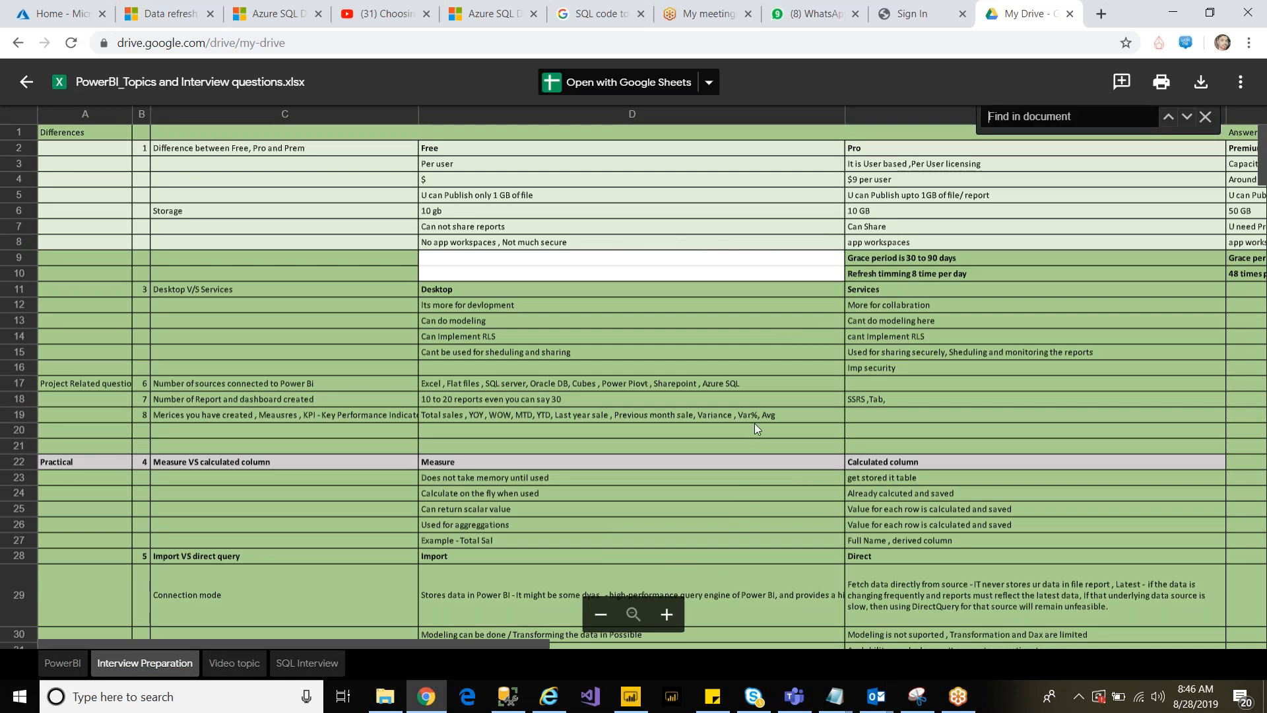
type("User")
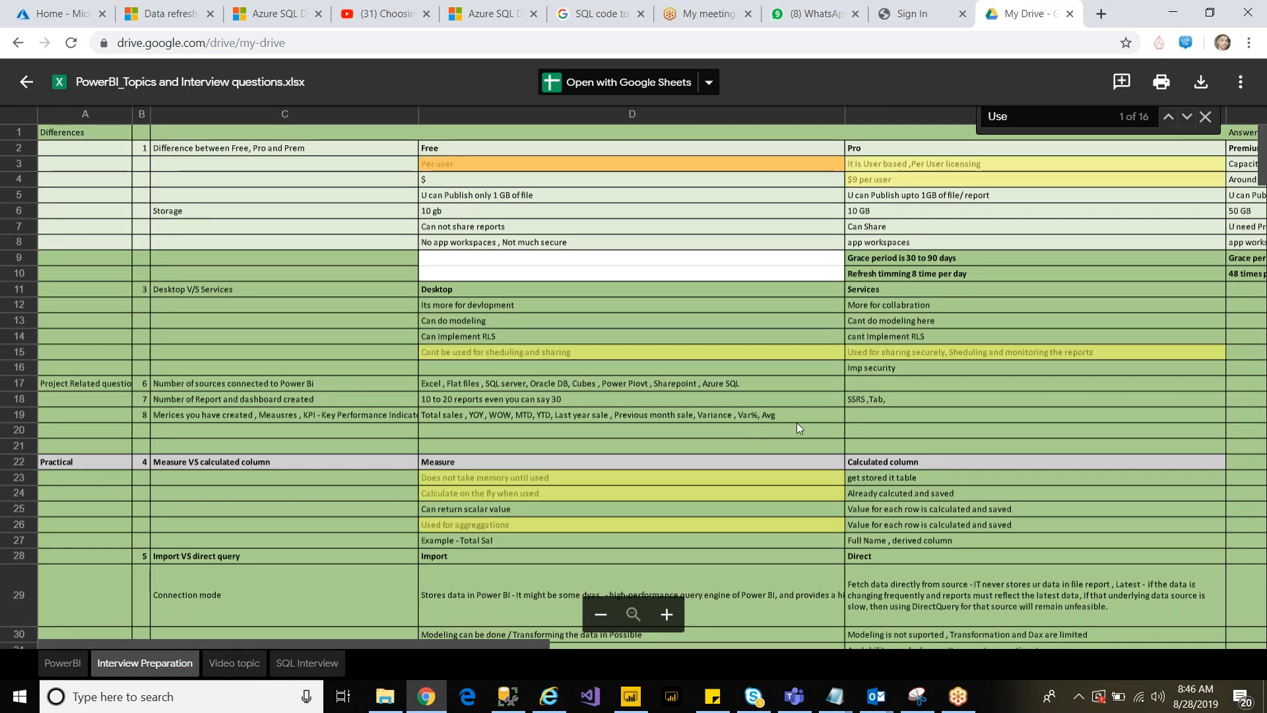
key("Return")
key("BackSpace")
key("BackSpace")
key("BackSpace")
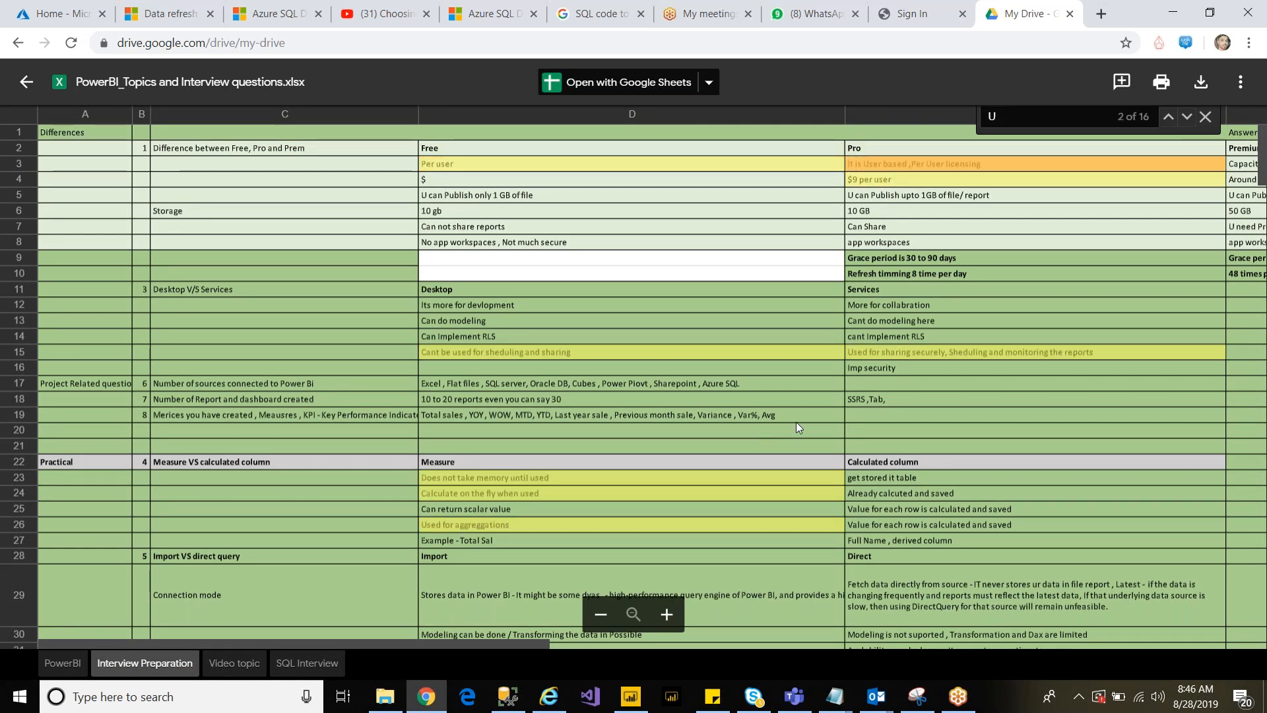
type("inactive")
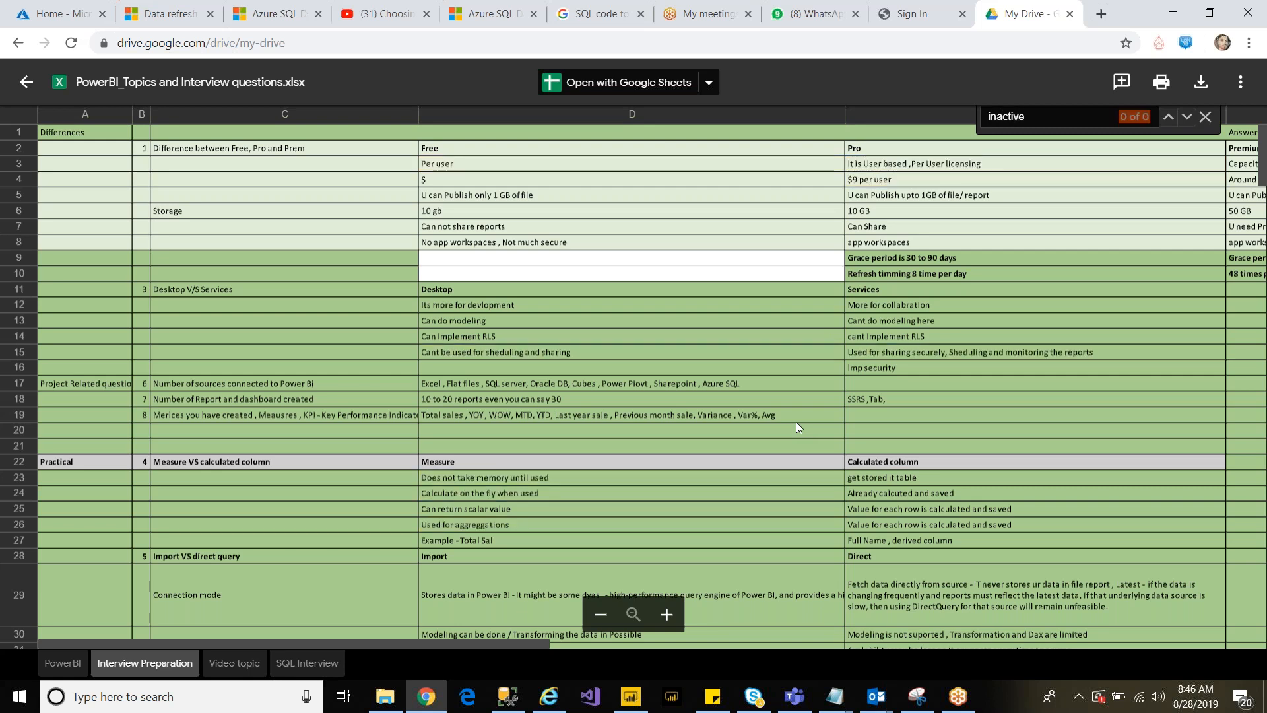
left_click(759, 547)
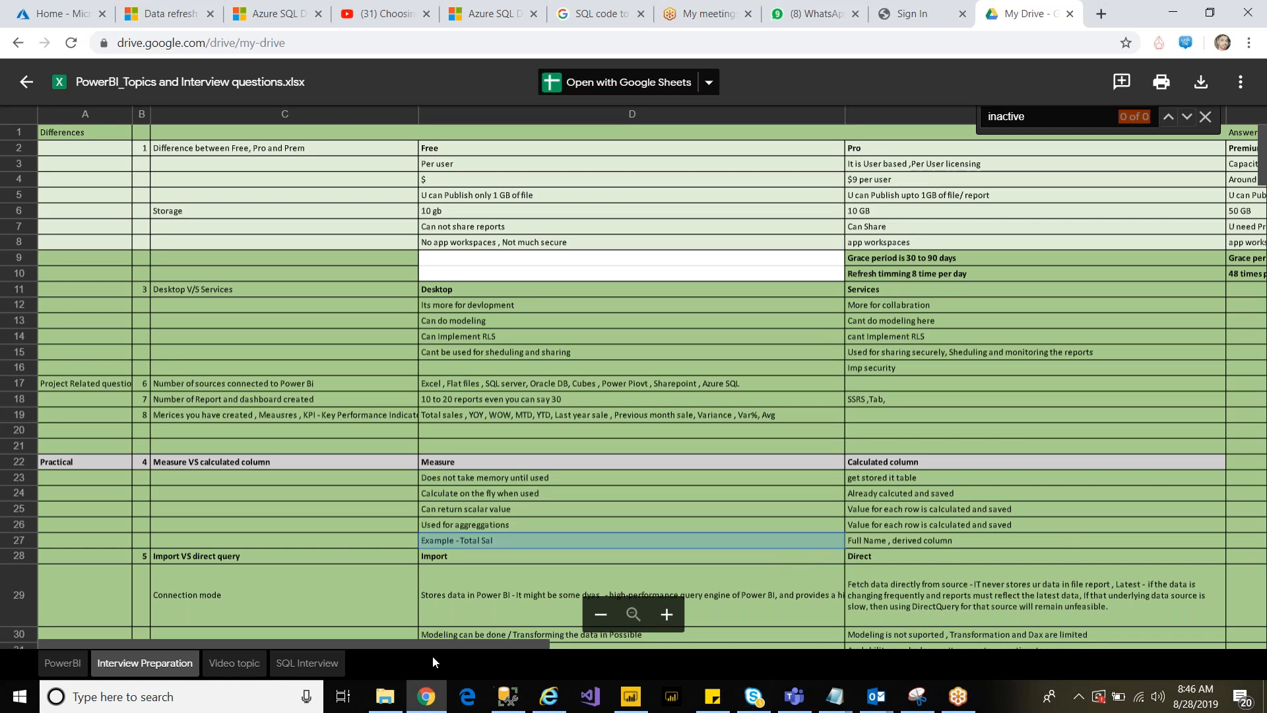
left_click_drag(444, 648, 552, 664)
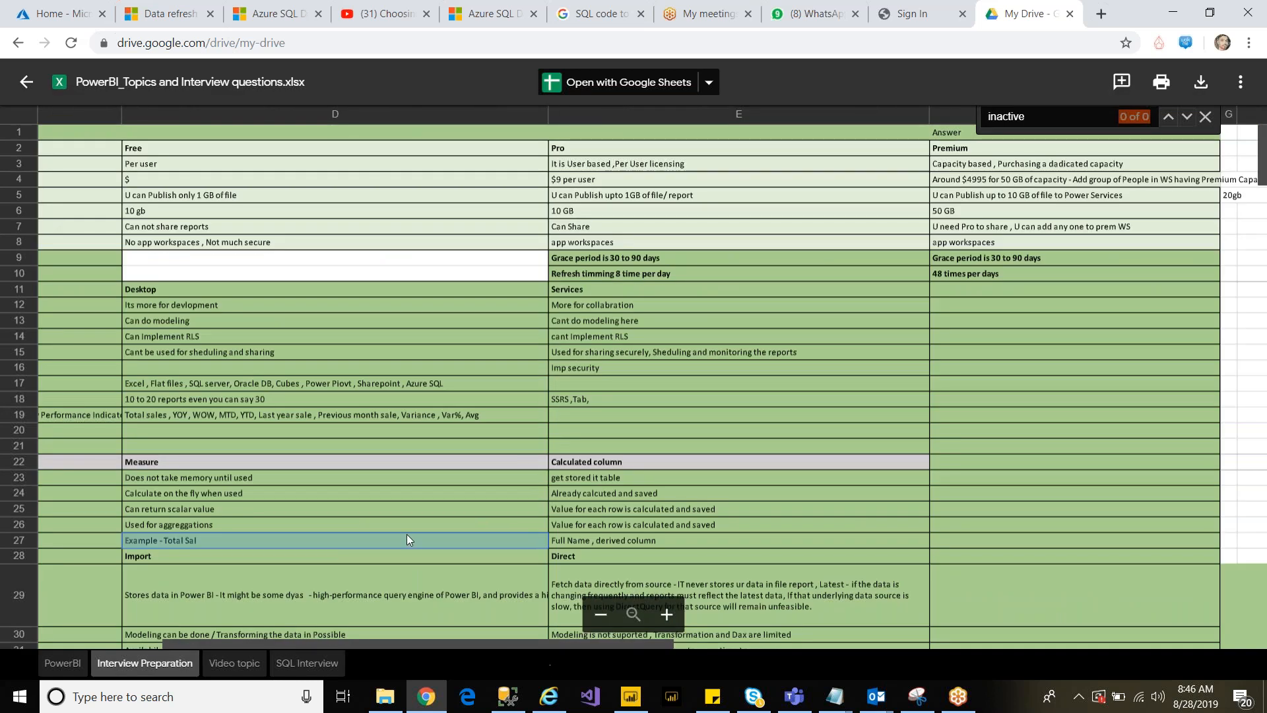
Step: Look through the Interview Preparation sheet's numbered questions and answers, from the last entries back up to the first row
left_click(304, 431)
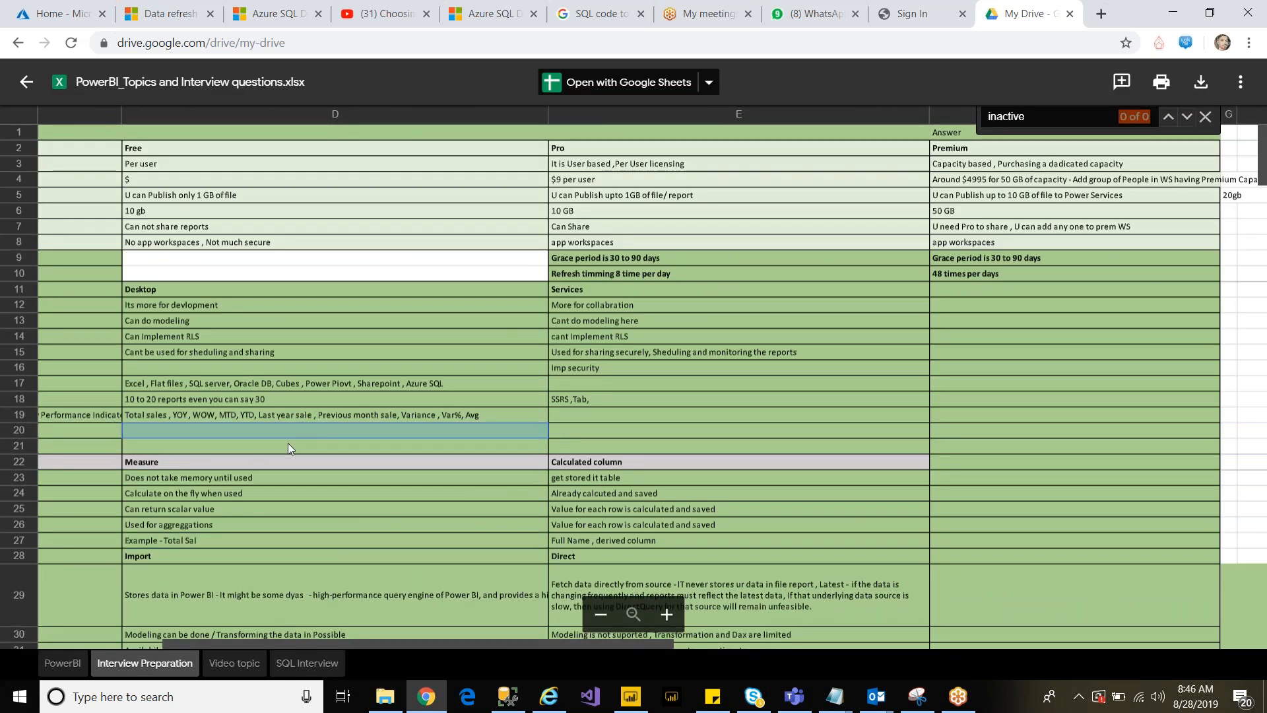
left_click(199, 526)
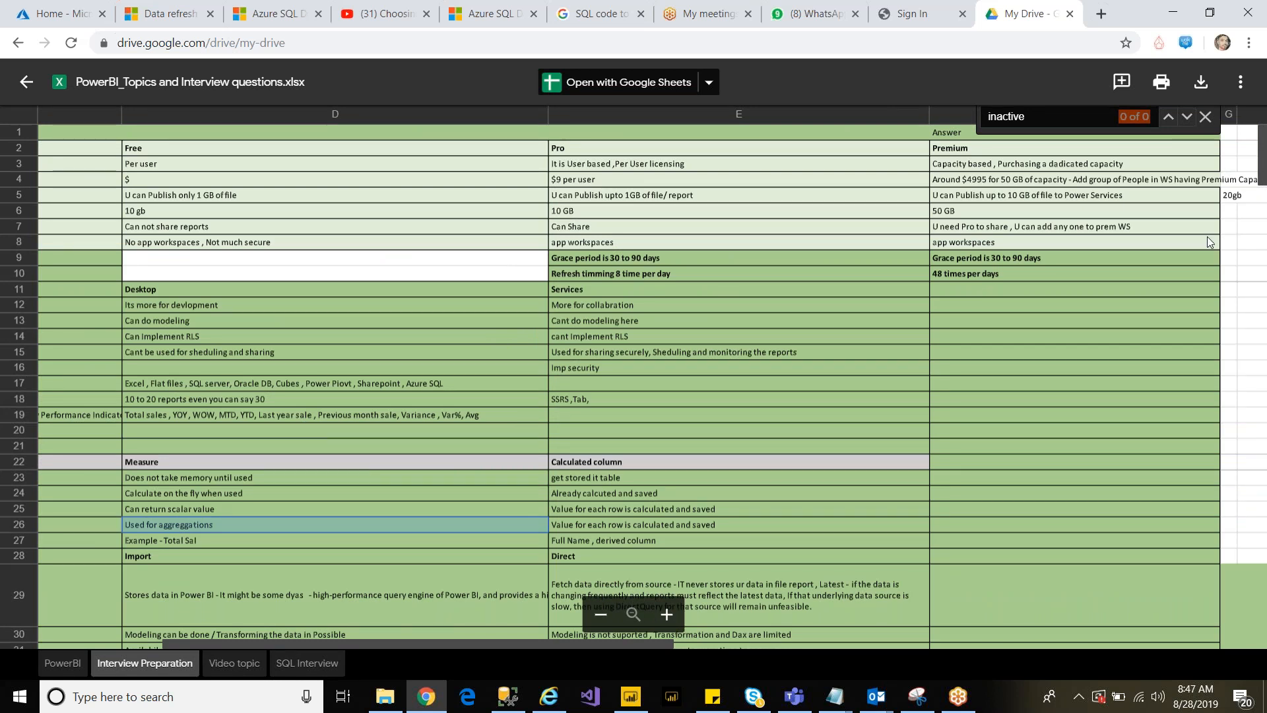
left_click_drag(1262, 166, 1265, 245)
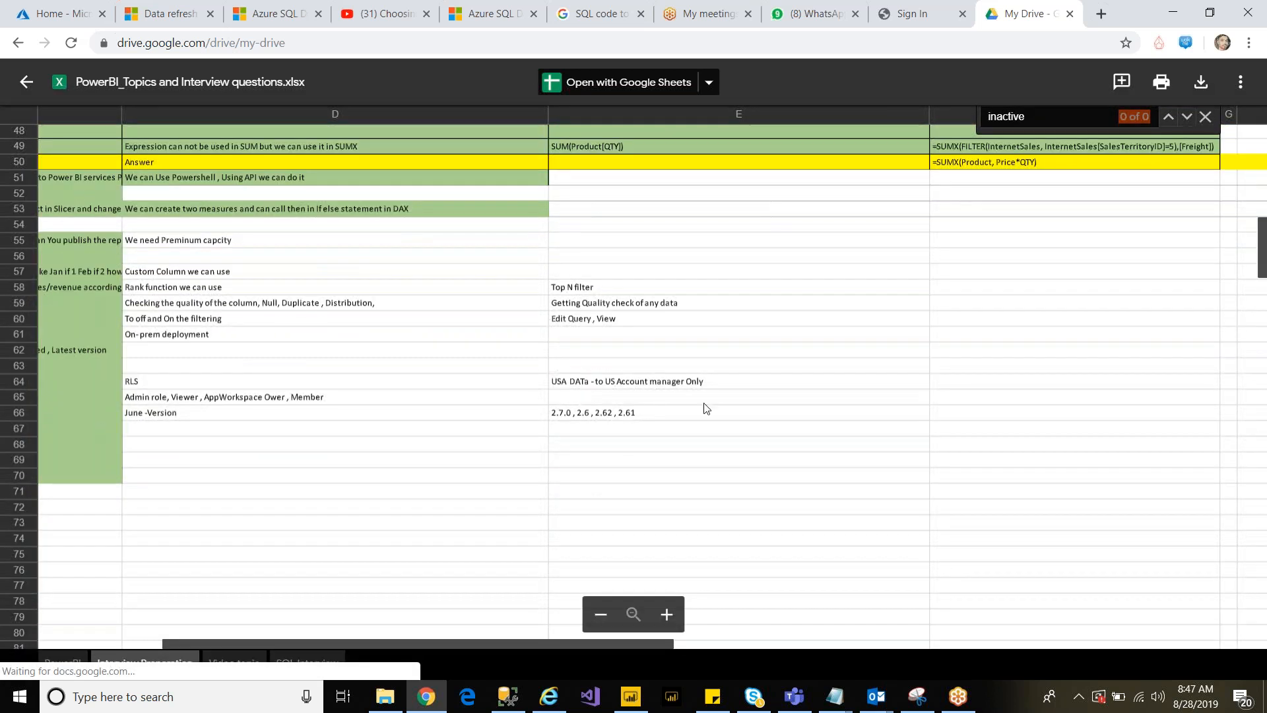
left_click_drag(277, 644, 153, 655)
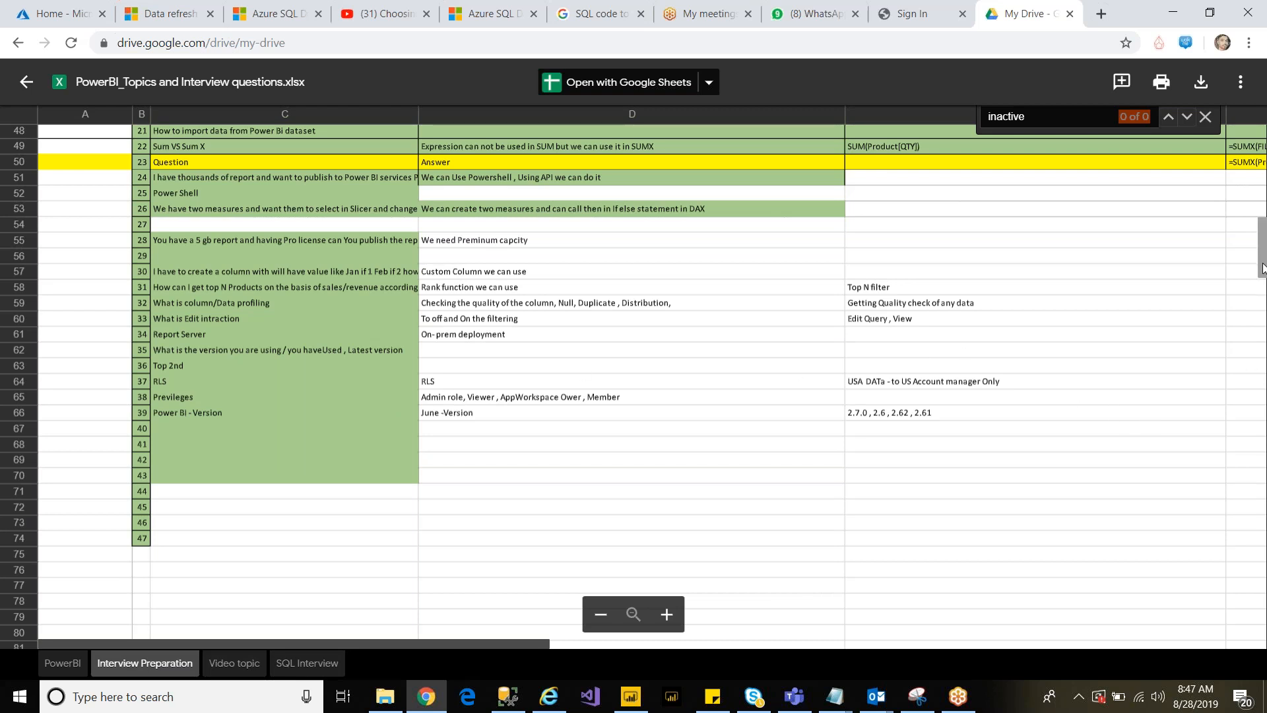
scroll(1262, 264, "up", 1)
left_click_drag(1263, 264, 1262, 244)
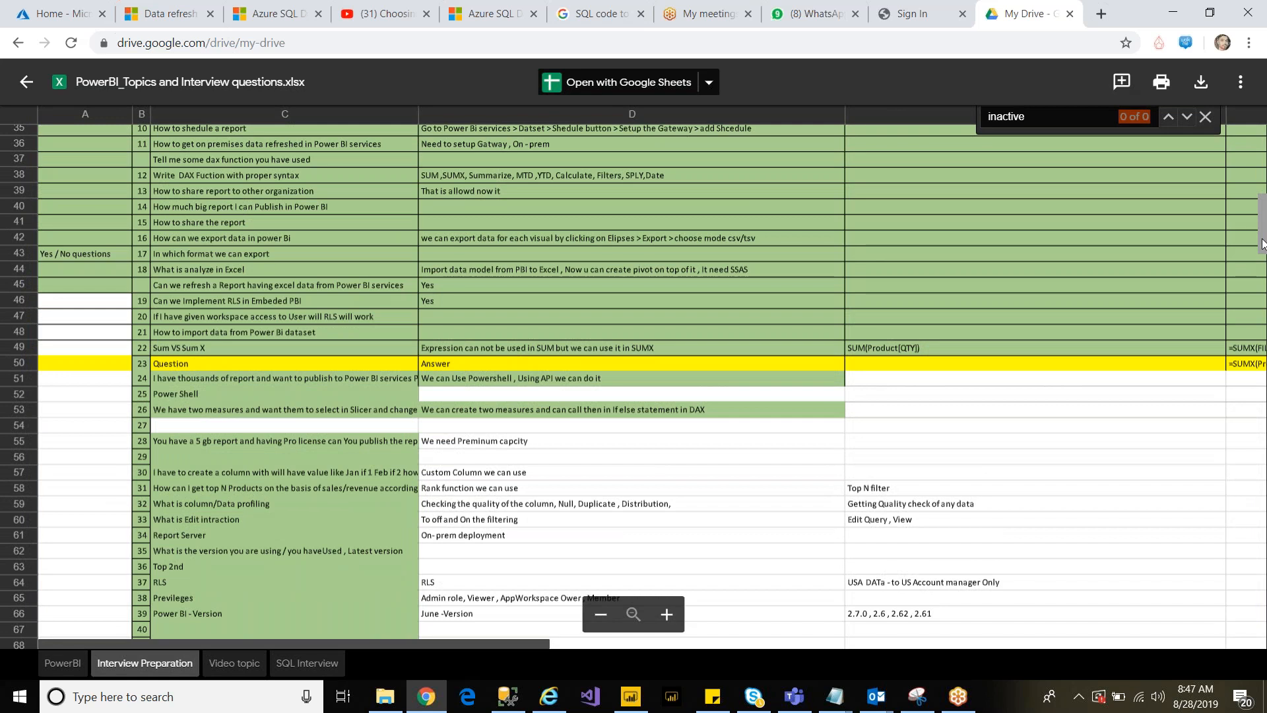
left_click_drag(1262, 244, 1262, 230)
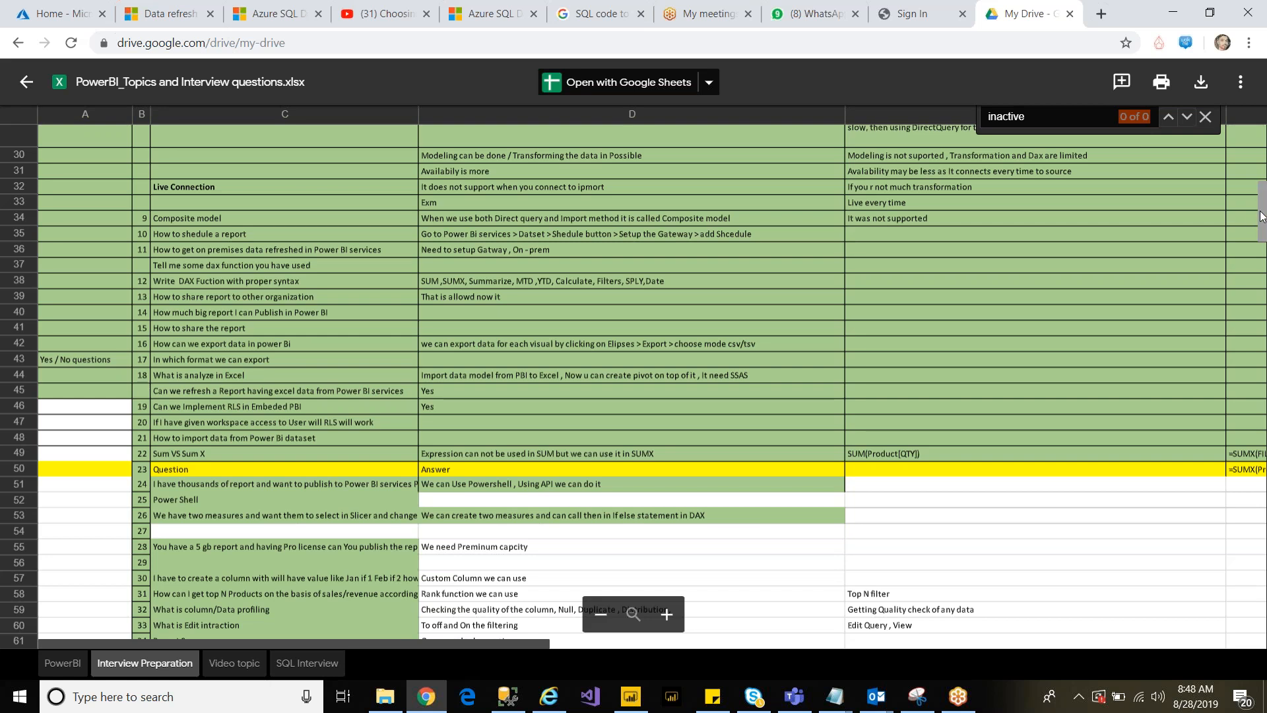
scroll(1263, 218, "down", 1)
left_click_drag(1263, 218, 1263, 194)
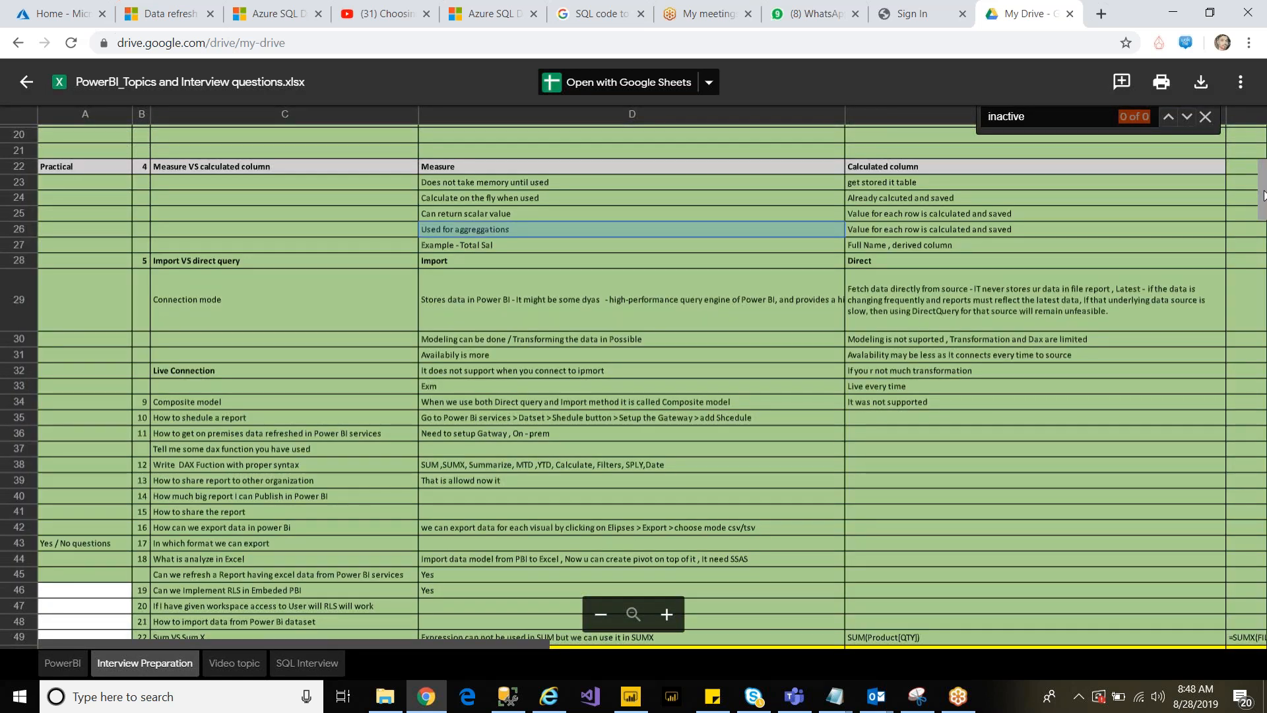
left_click_drag(1264, 196, 1264, 170)
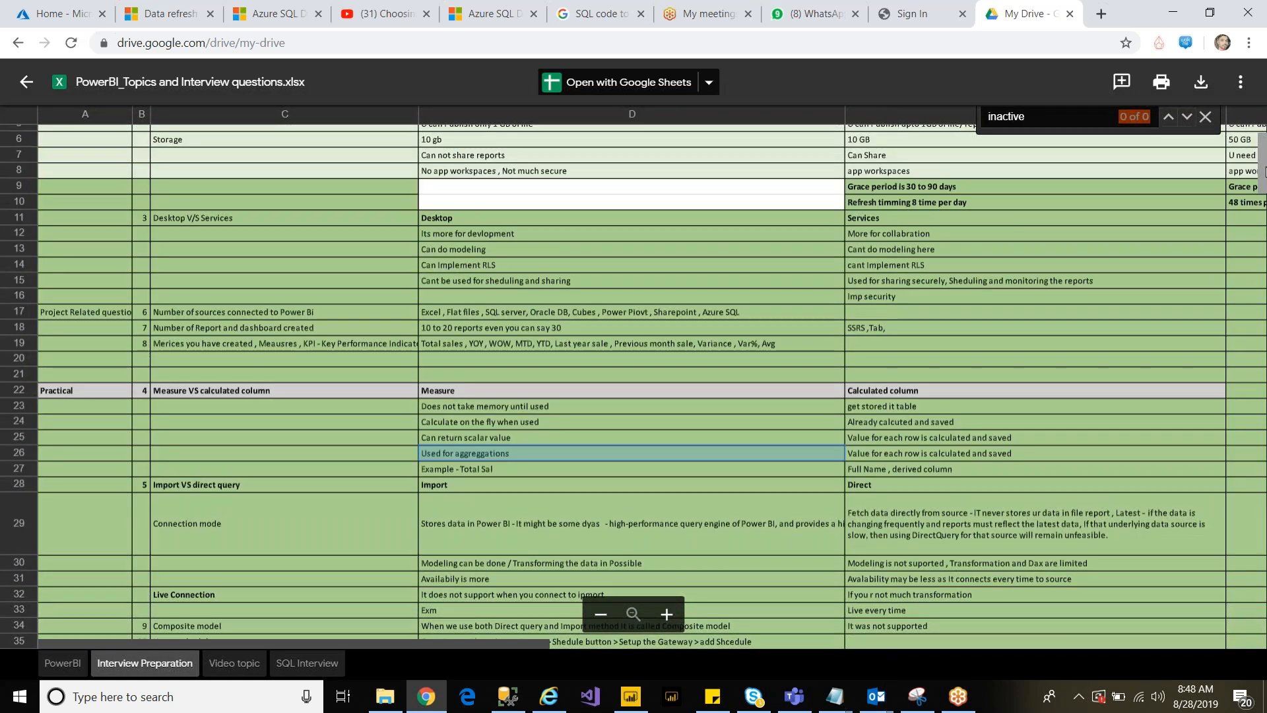
left_click_drag(1264, 171, 1264, 151)
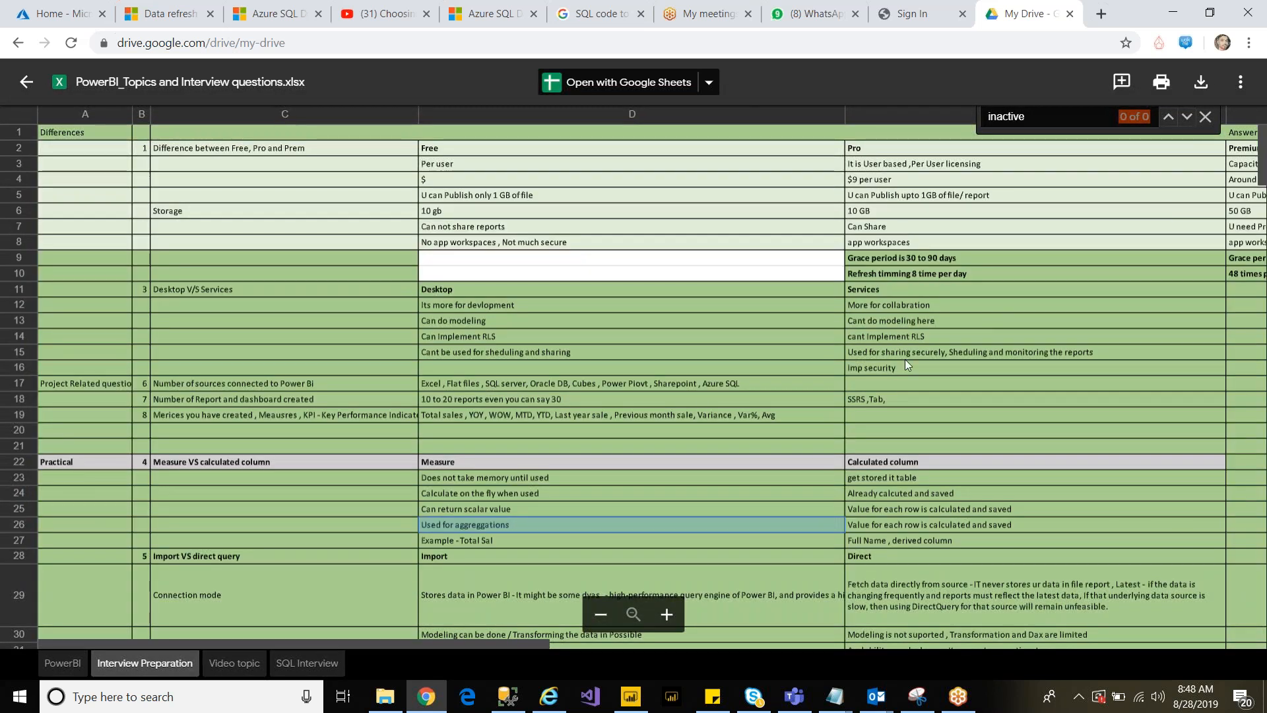
mouse_move(493, 646)
left_mouse_down()
mouse_move(650, 654)
mouse_move(470, 640)
left_mouse_up()
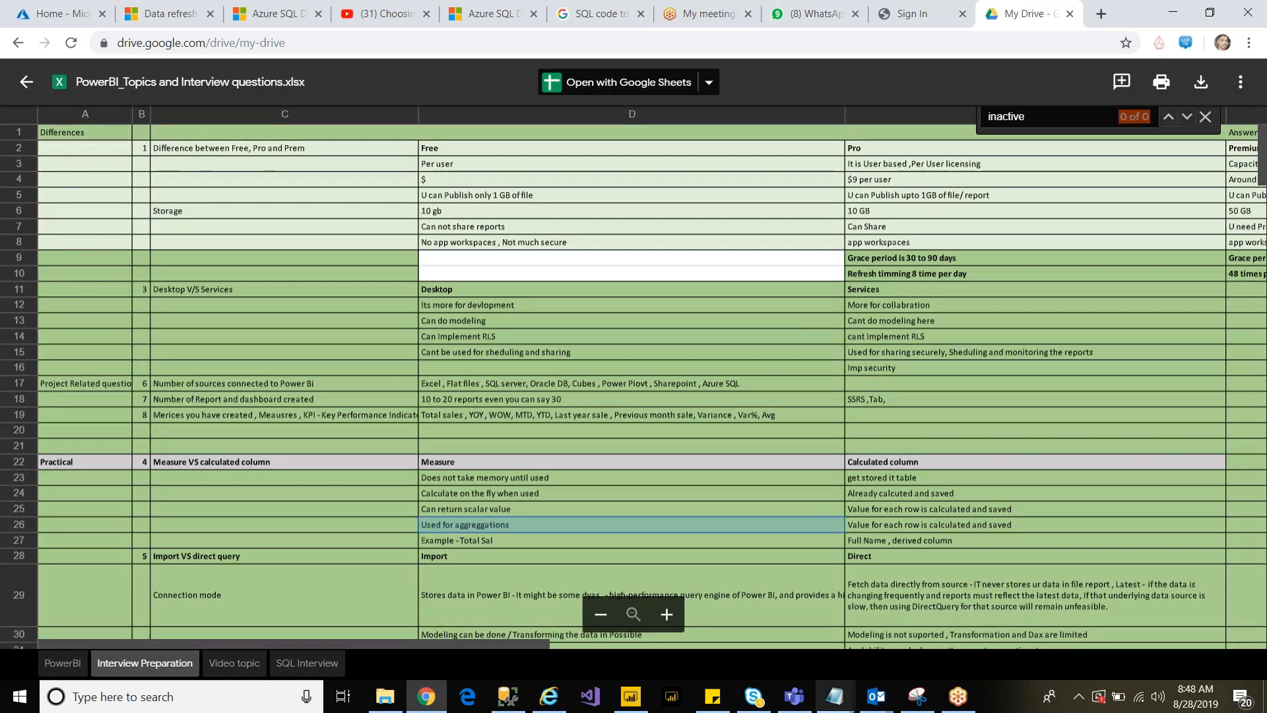
Step: Close the Google Drive tab and switch to the 12-Aug report in Power BI Desktop
left_click(1069, 15)
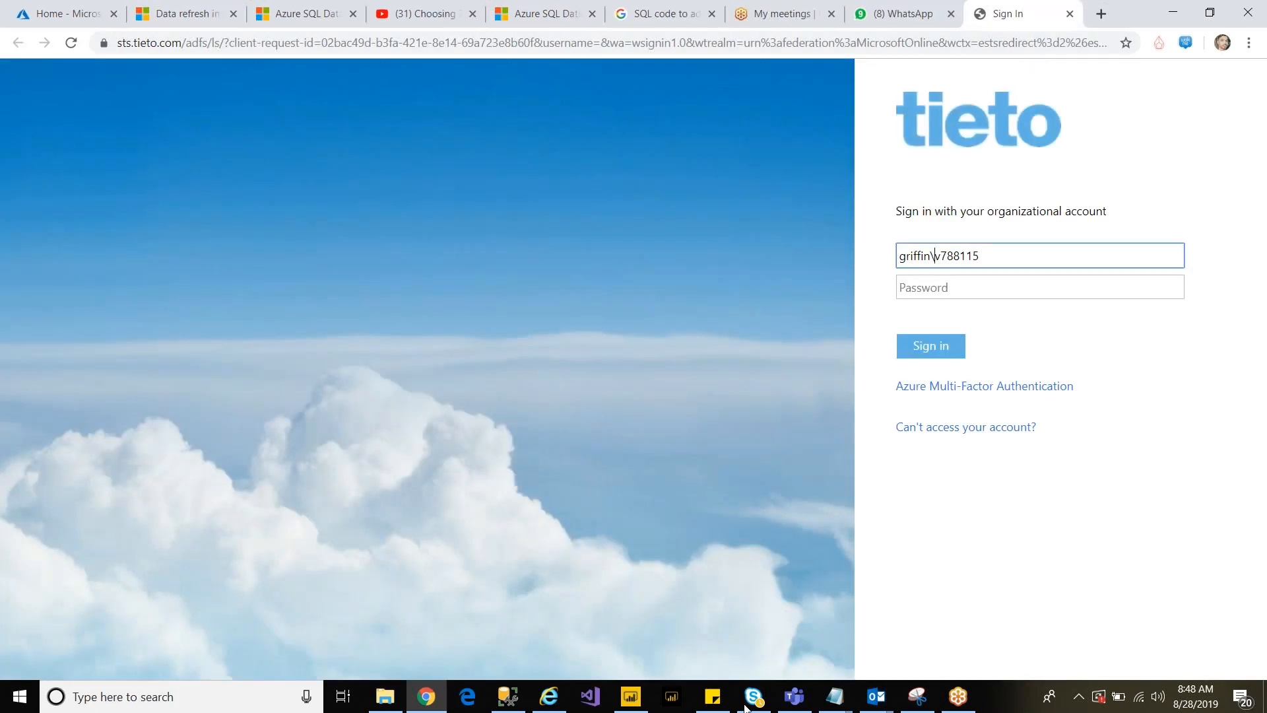
left_click(958, 696)
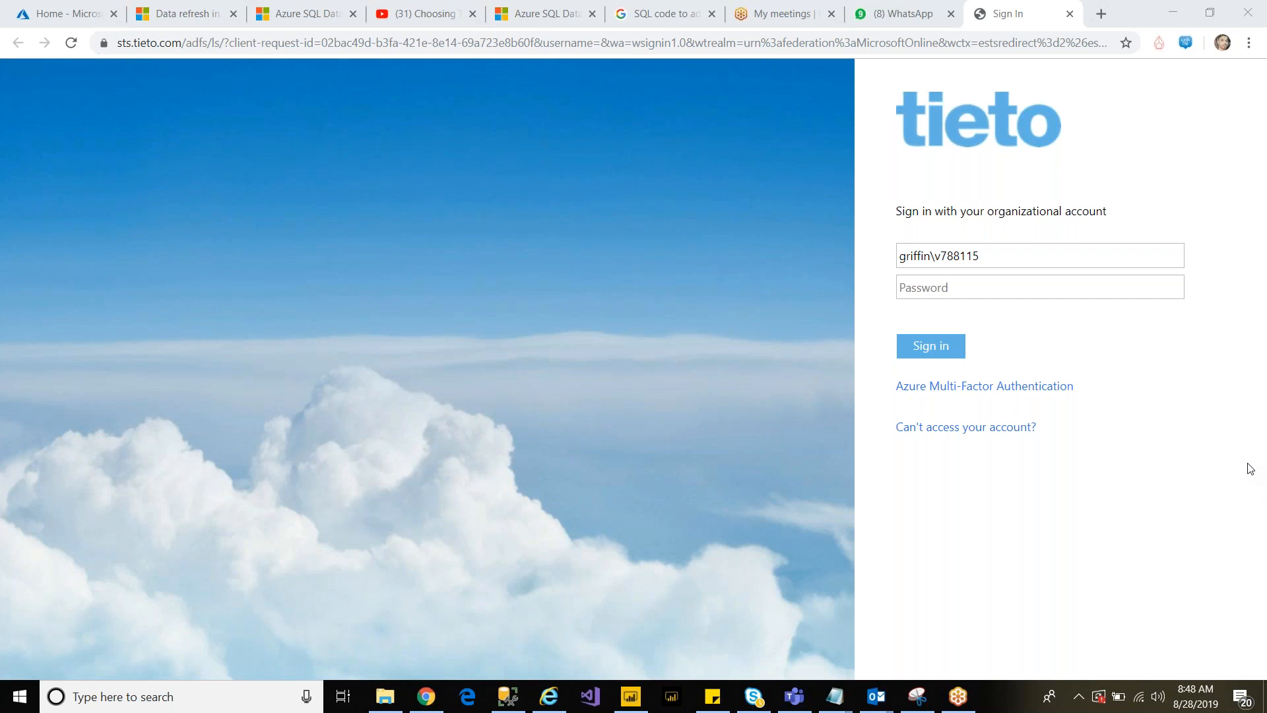
left_click(629, 703)
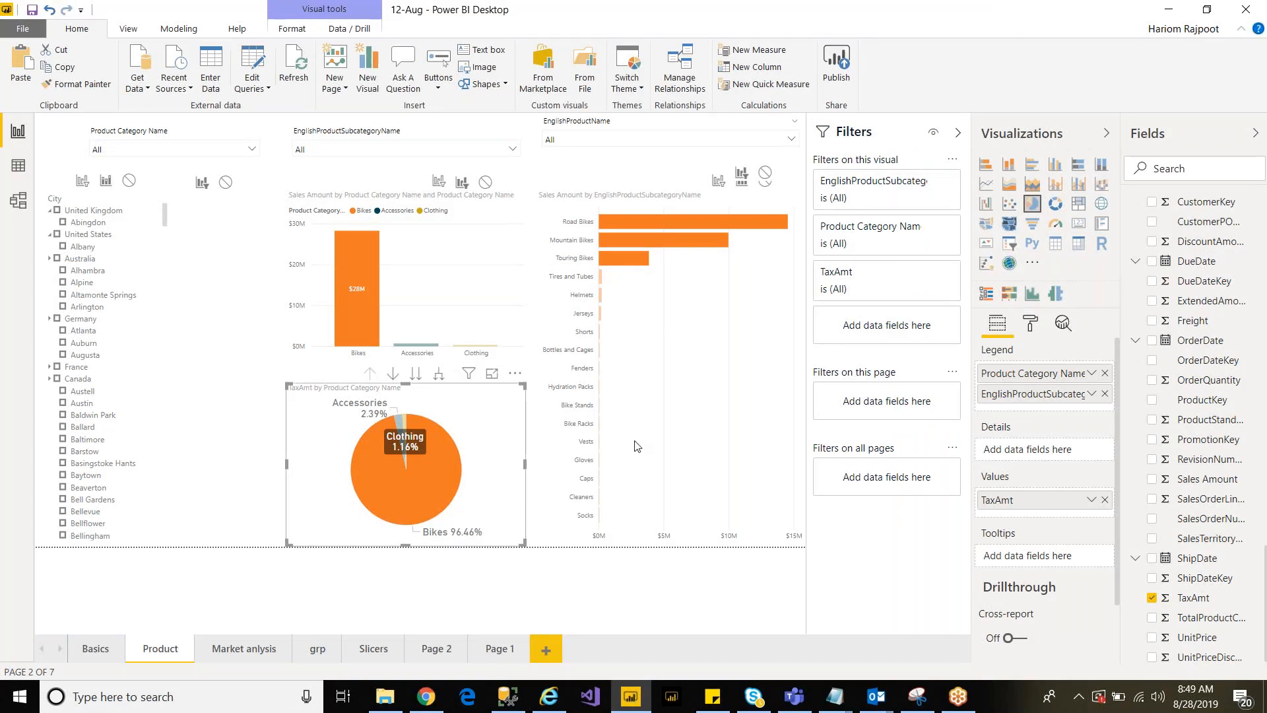
Step: Look at the aggregation options of the pie chart's TaxAmt value and expand the DueDate and OrderDate fields
left_click(1178, 63)
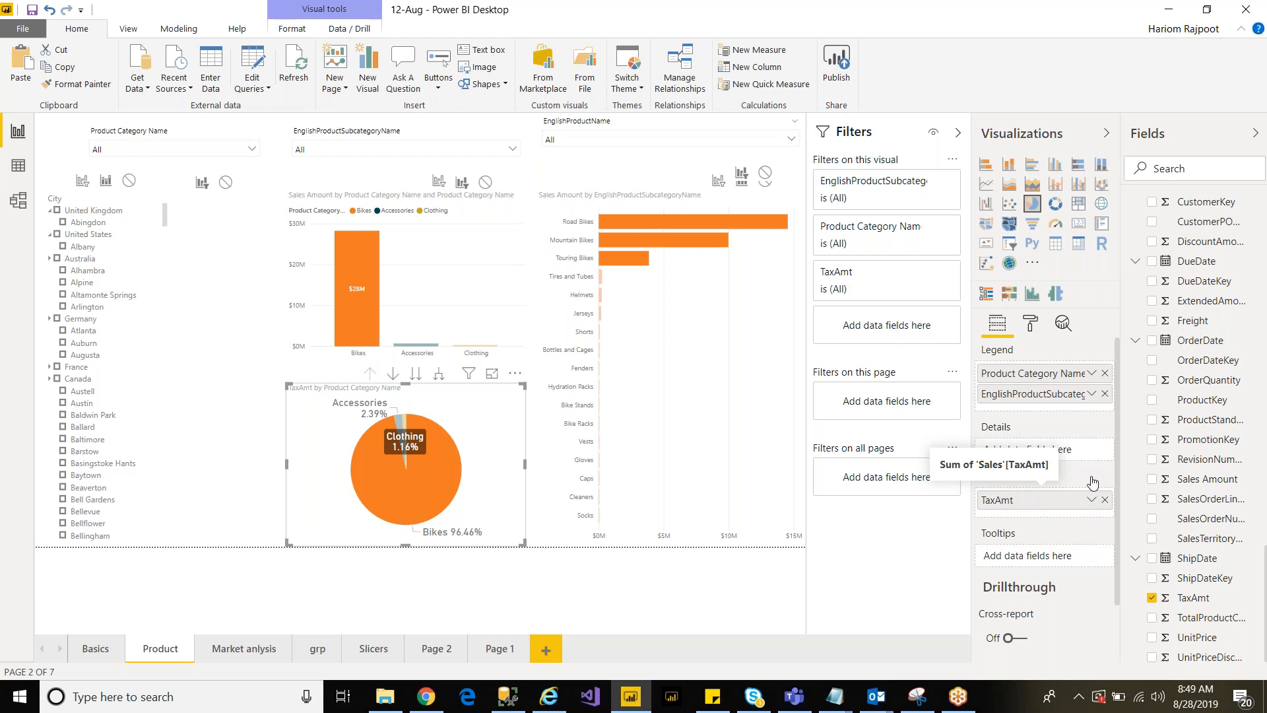
right_click(1007, 491)
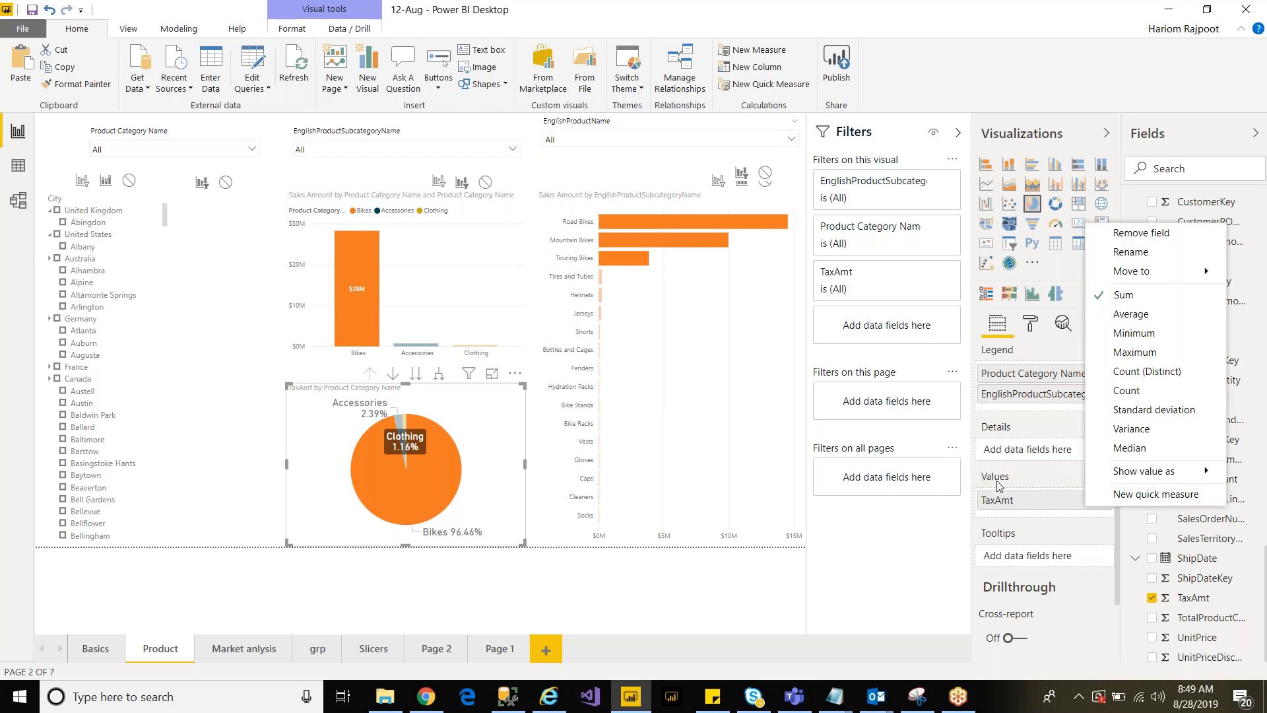
left_click(1017, 416)
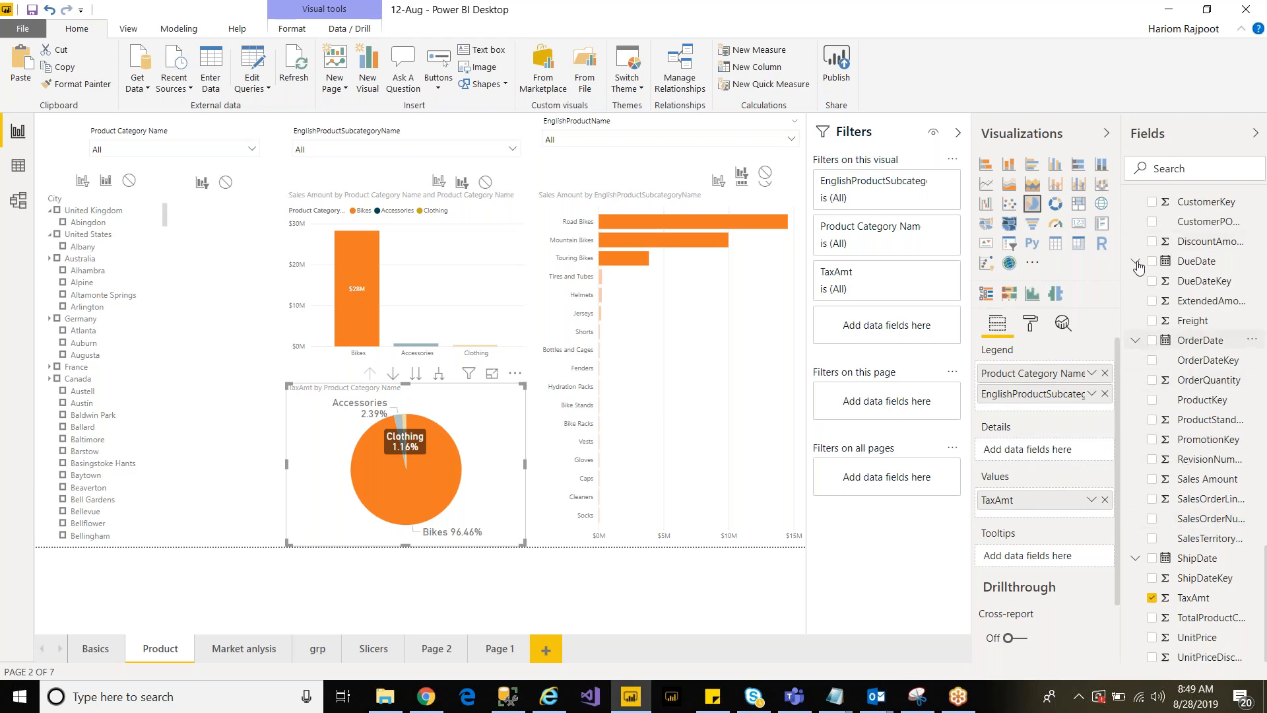
left_click(1132, 366)
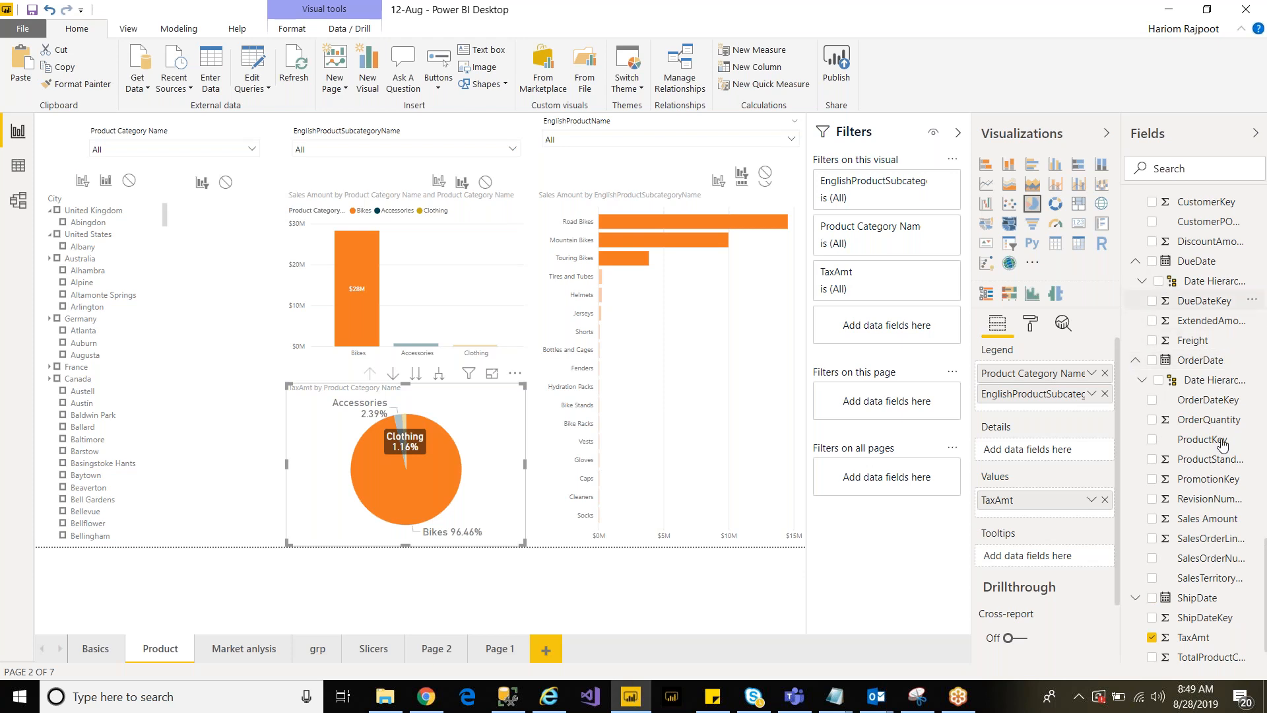
left_click(1231, 664)
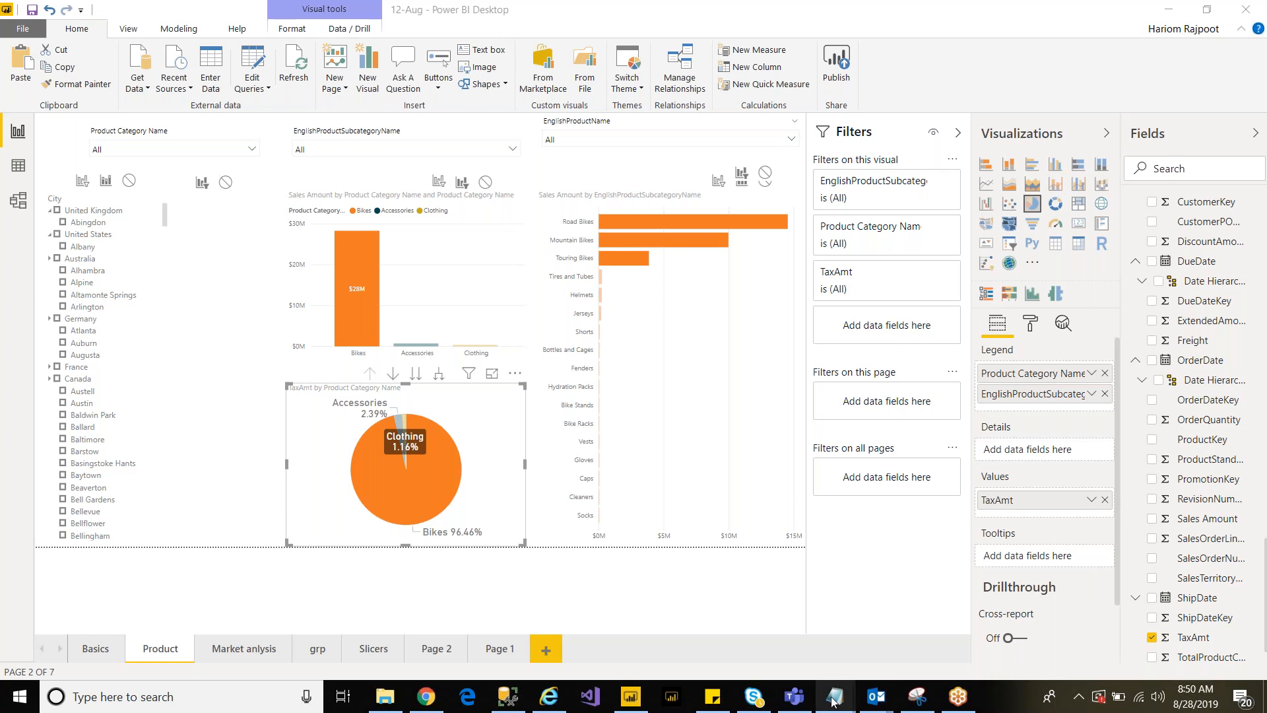
Step: Preview the open Notepad files and close Patric's day.json
mouse_move(834, 701)
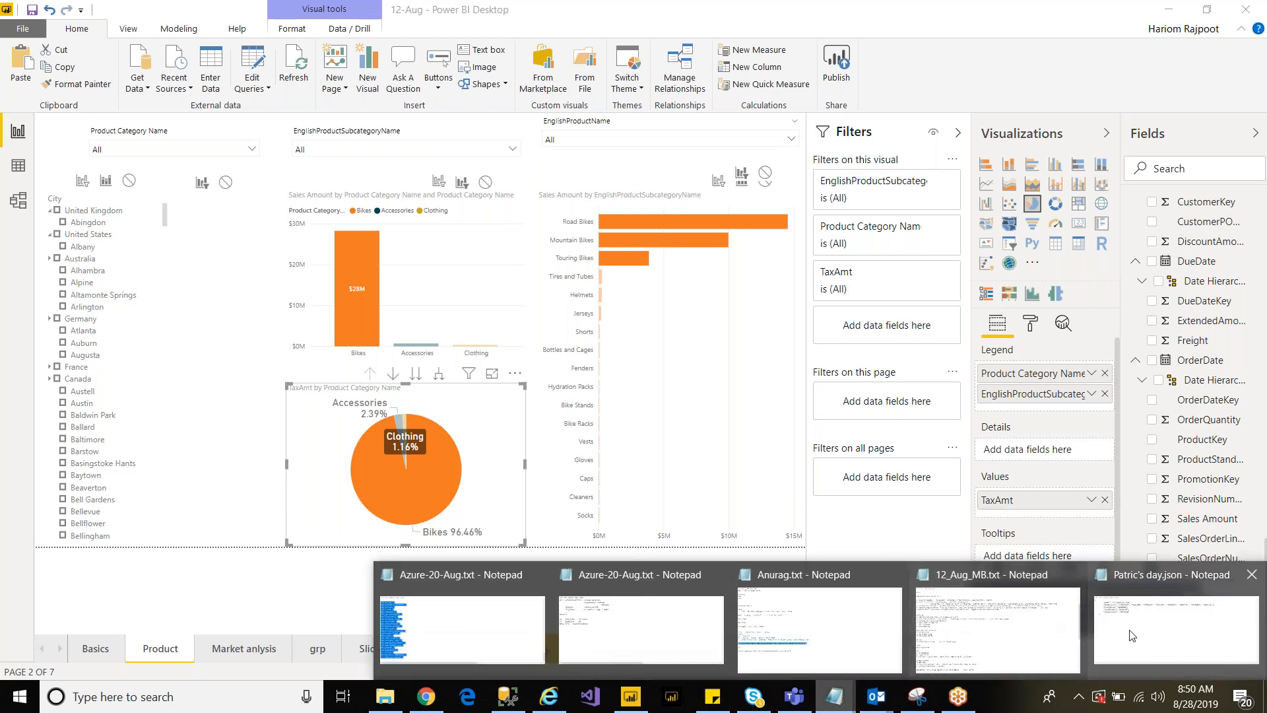
mouse_move(1136, 634)
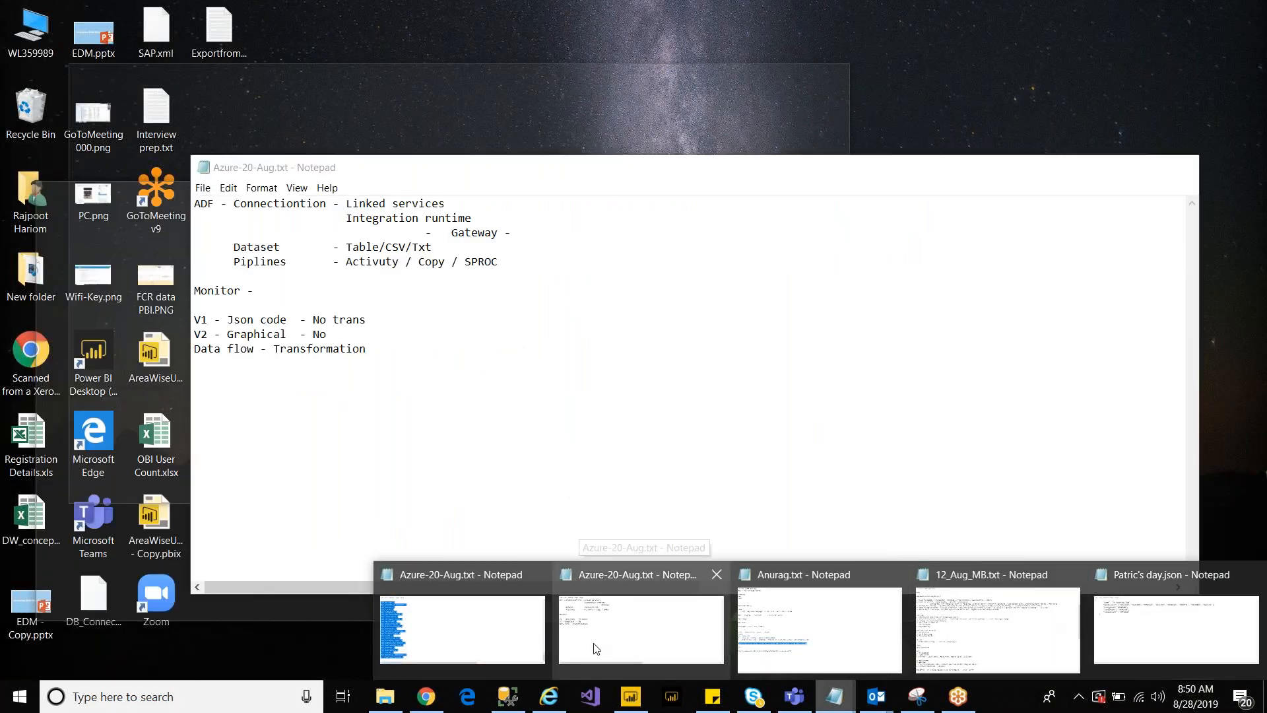
mouse_move(758, 626)
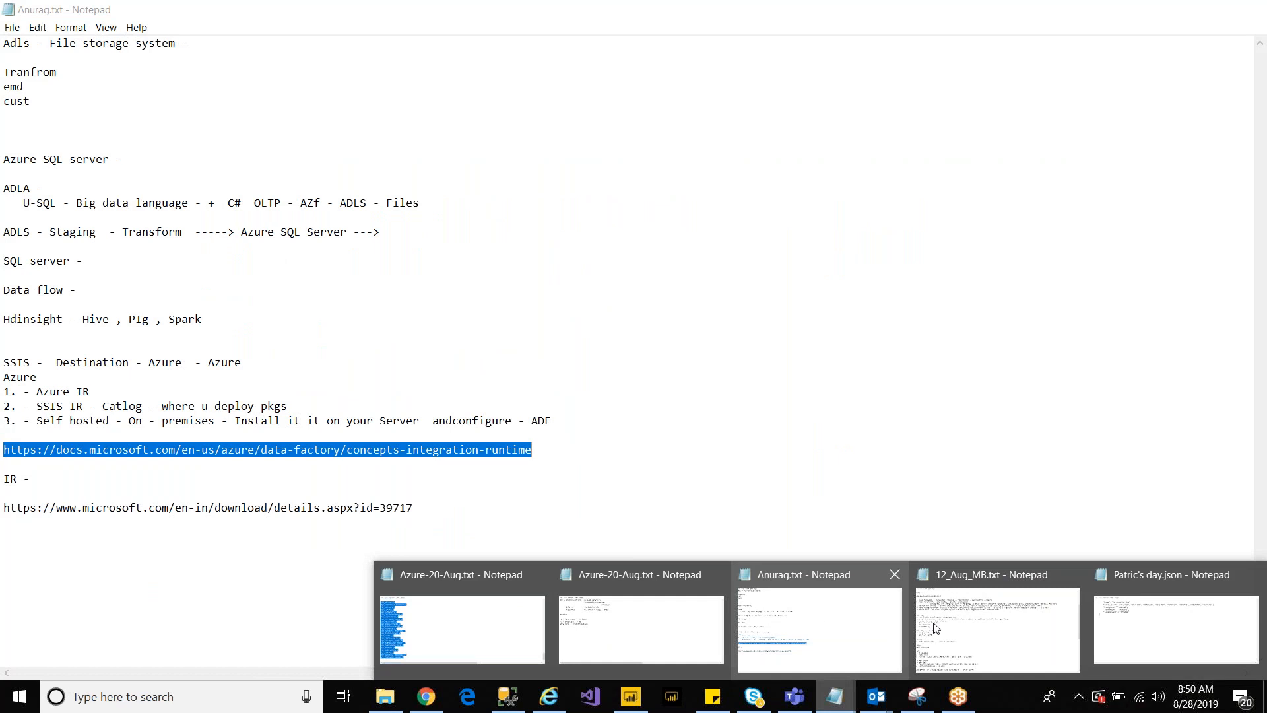
mouse_move(1171, 614)
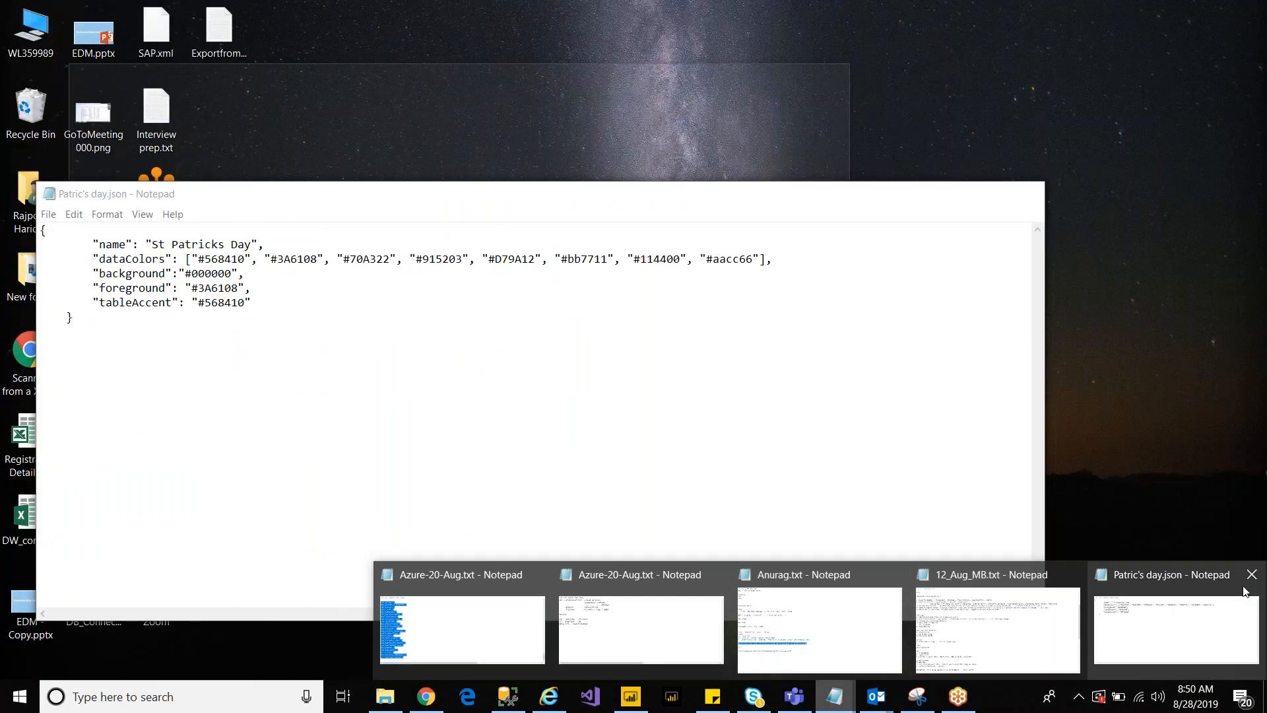
left_click(1252, 574)
Step: Close the Azure-20-Aug.txt Notepad window that lists the DIM and FCT tables
mouse_move(1075, 652)
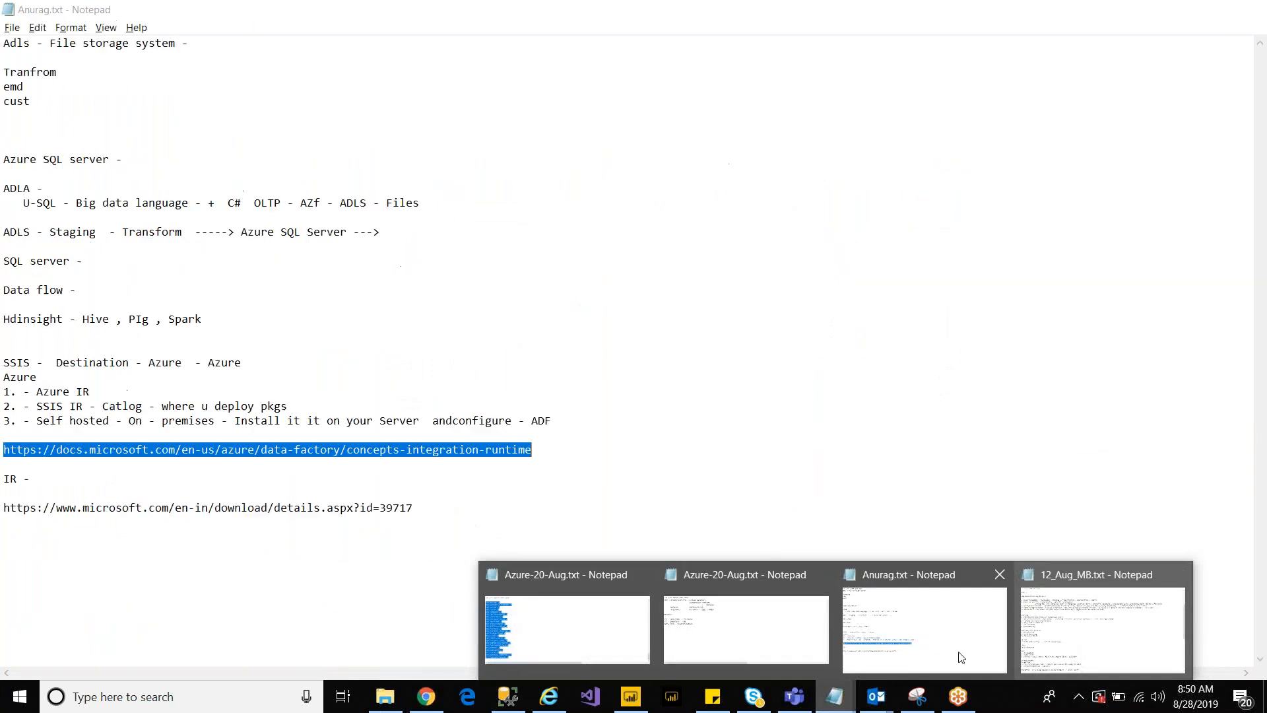
mouse_move(756, 649)
mouse_move(643, 639)
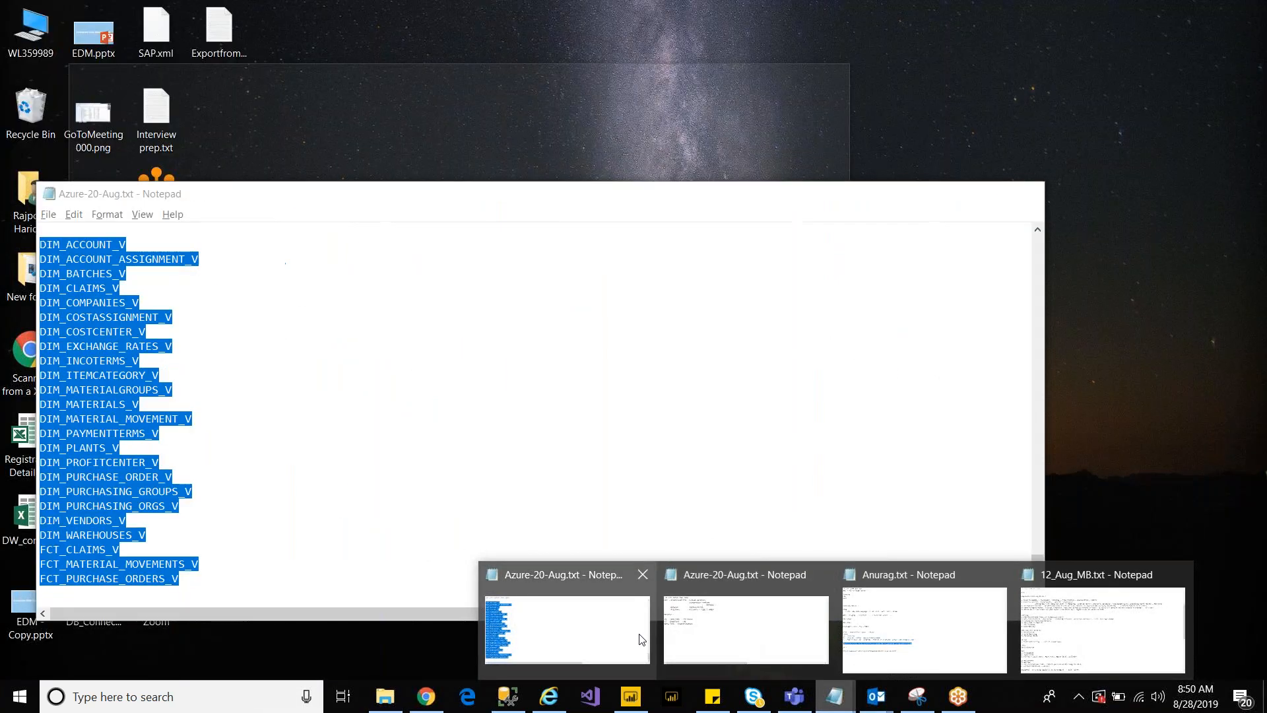
left_click(645, 576)
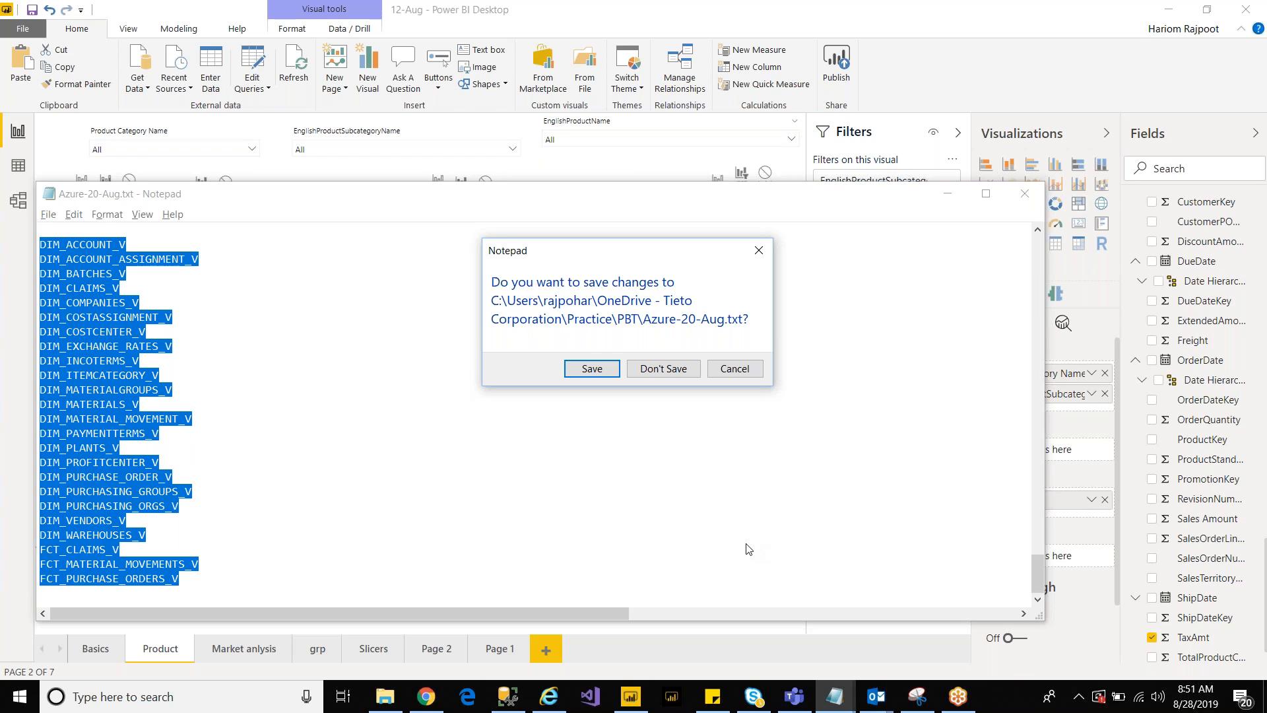
left_click(1099, 701)
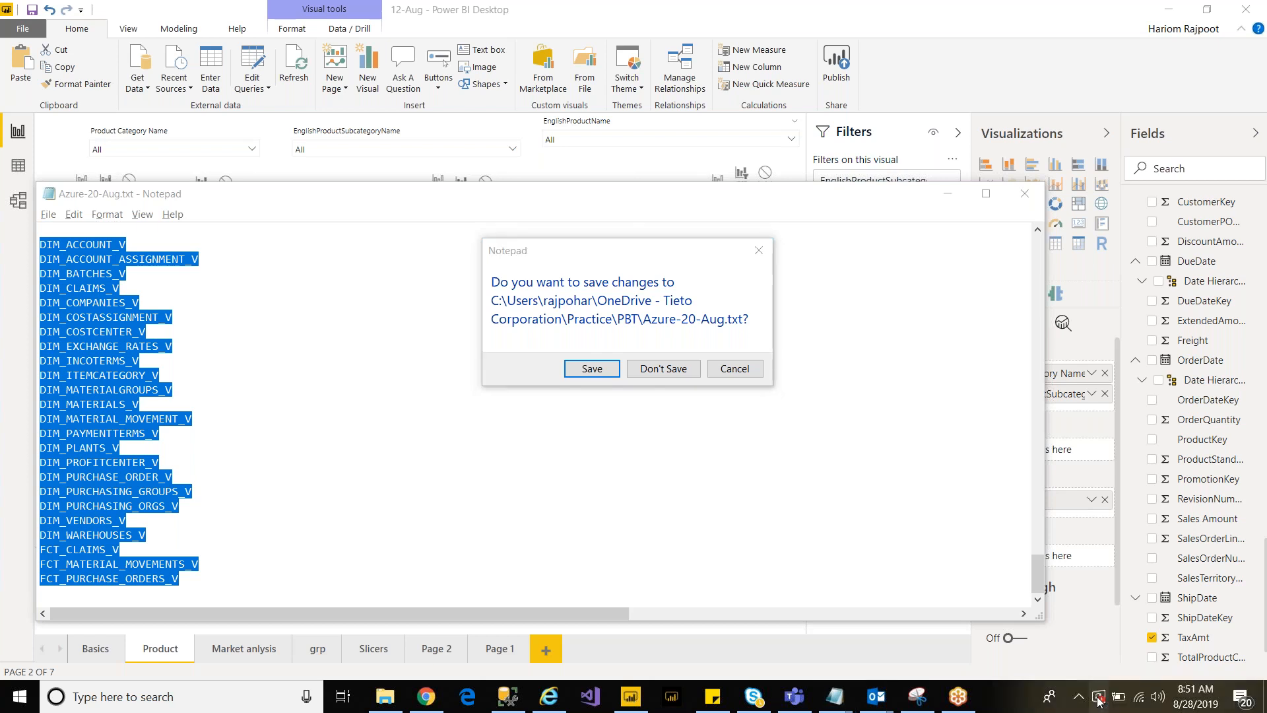